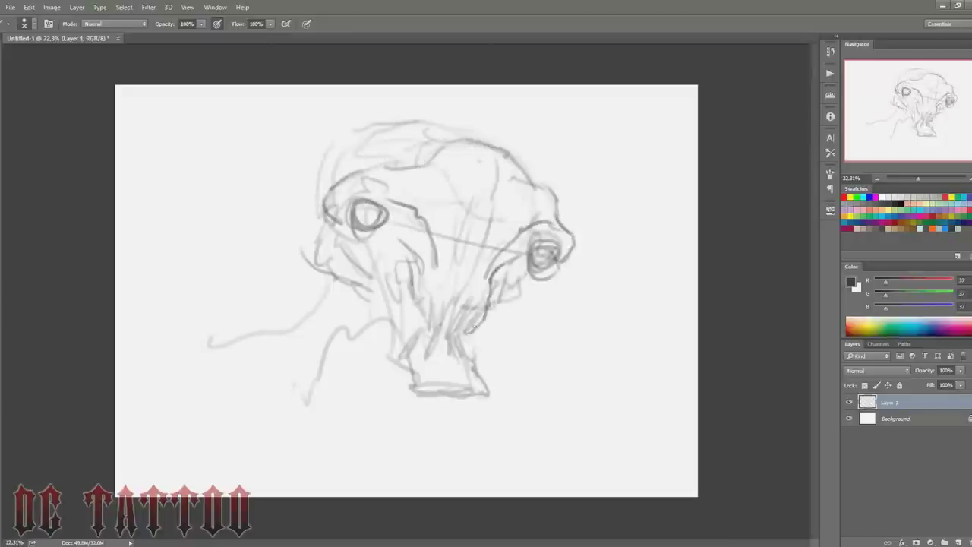
Step: Stroke down the neck, flip the canvas horizontally, and draw a curved claw below the left jaw
left_click_drag(346, 300, 348, 410)
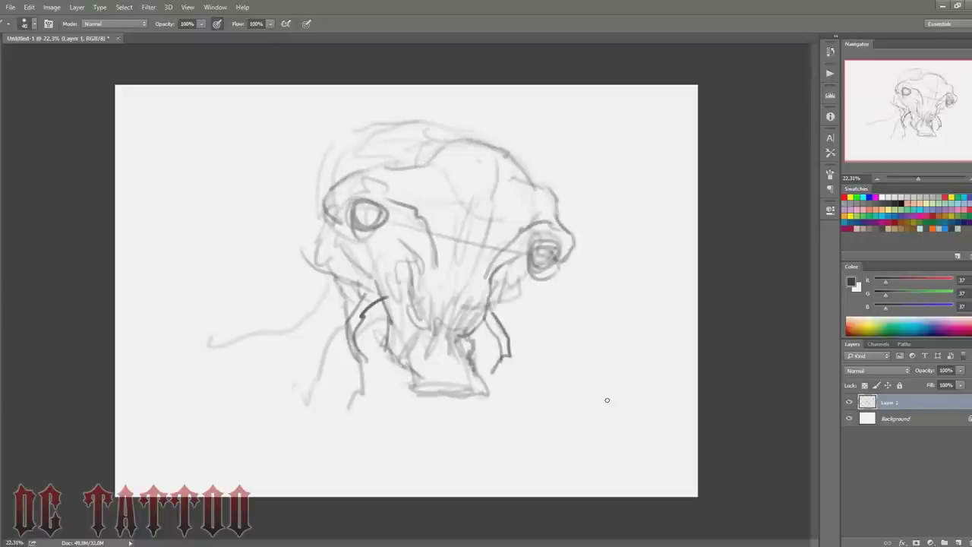
key("ctrl+shift+h")
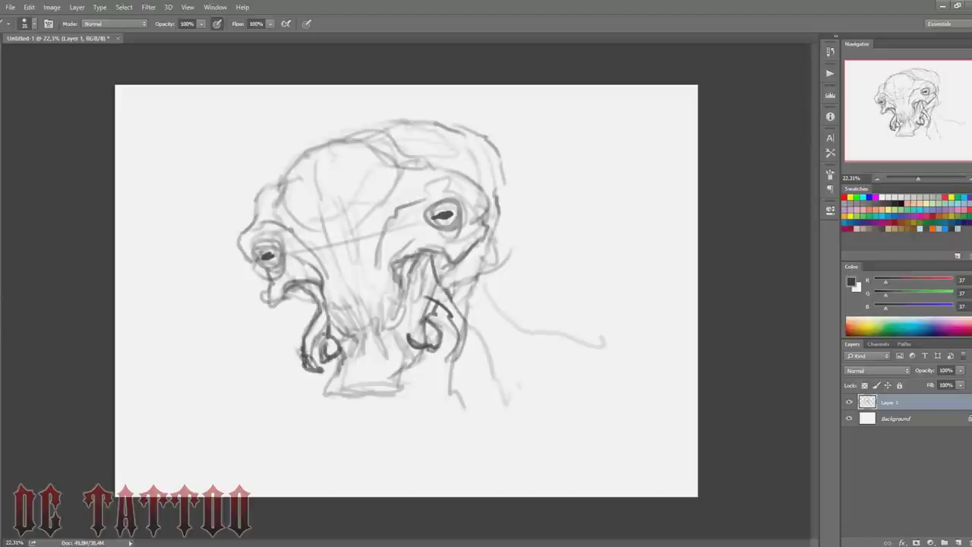
left_click_drag(320, 328, 294, 379)
key("x")
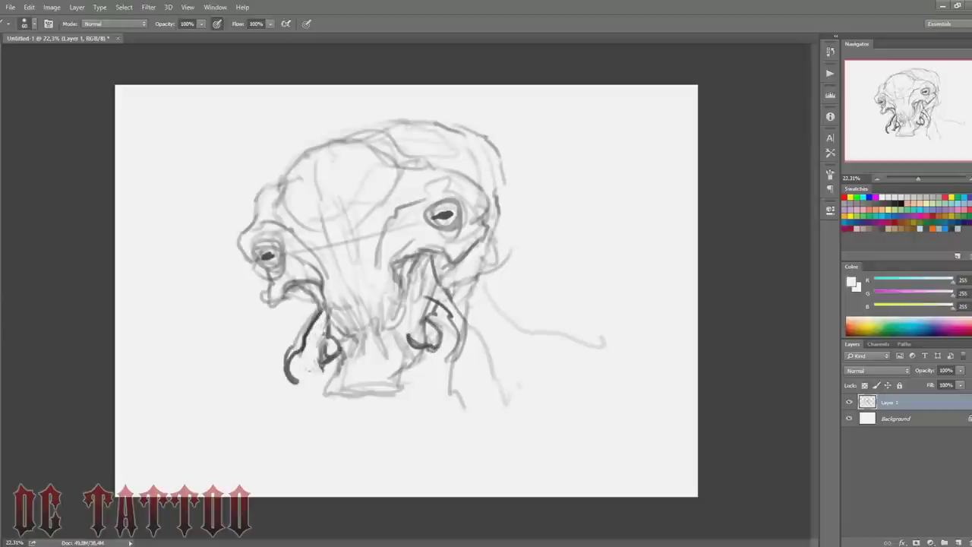
key("bracketleft")
key("bracketleft")
key("bracketleft")
key("x")
Step: Draw teeth inside the mouth and shade the mouth interior darker
mouse_move(350, 293)
left_mouse_down()
mouse_move(339, 327)
mouse_move(364, 345)
mouse_move(408, 332)
mouse_move(346, 354)
left_mouse_up()
left_click_drag(424, 338, 416, 258)
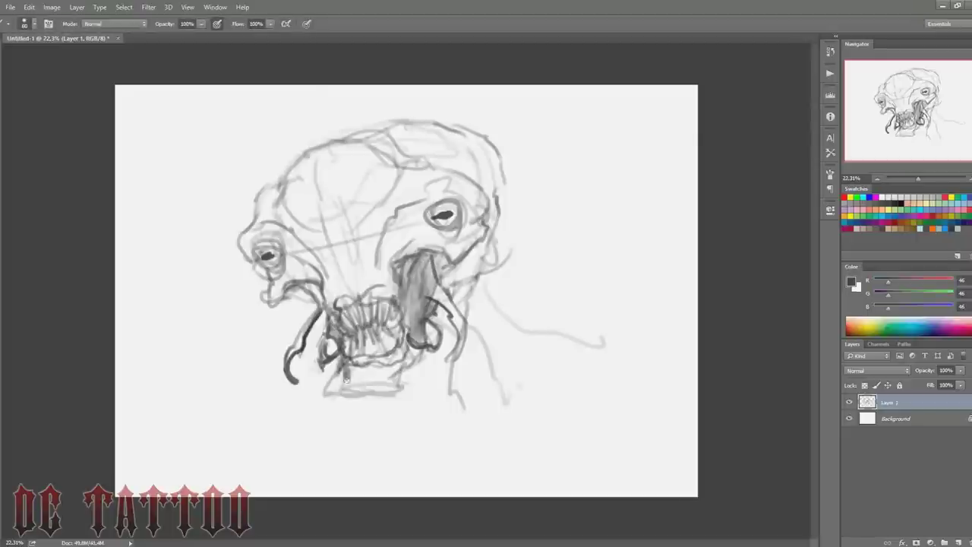
left_click_drag(410, 356, 347, 401)
mouse_move(334, 292)
left_mouse_down()
mouse_move(351, 355)
mouse_move(407, 357)
left_mouse_up()
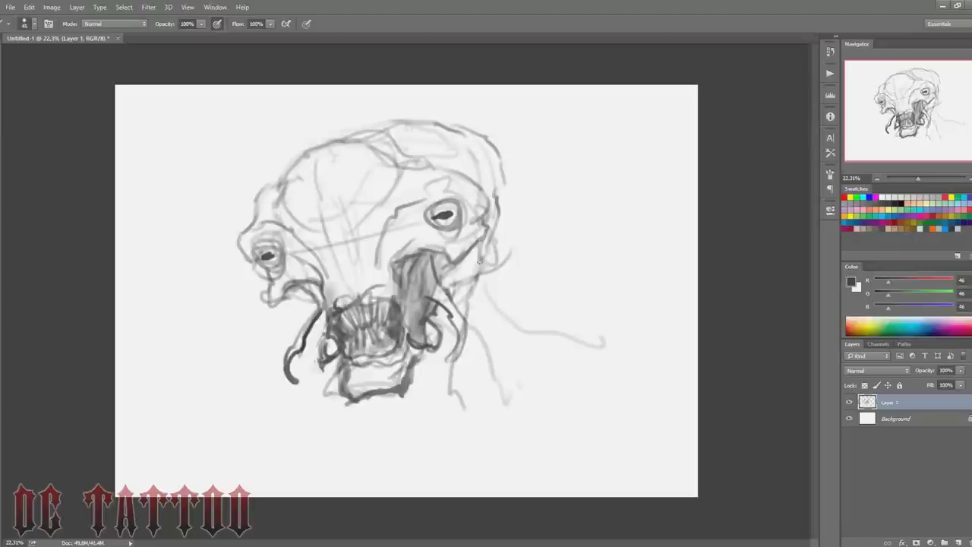
Step: Redraw the lower jaw line and add neck and shoulder lines
left_click_drag(477, 262, 482, 387)
left_click_drag(416, 363, 417, 417)
left_click_drag(416, 383, 456, 456)
left_click_drag(473, 327, 532, 437)
left_click_drag(516, 368, 692, 469)
Step: With brush sizes 100 and 50, extend the neck and shoulder and add broad grey strokes below
key("]")
key("]")
key("]")
left_click_drag(440, 486, 569, 402)
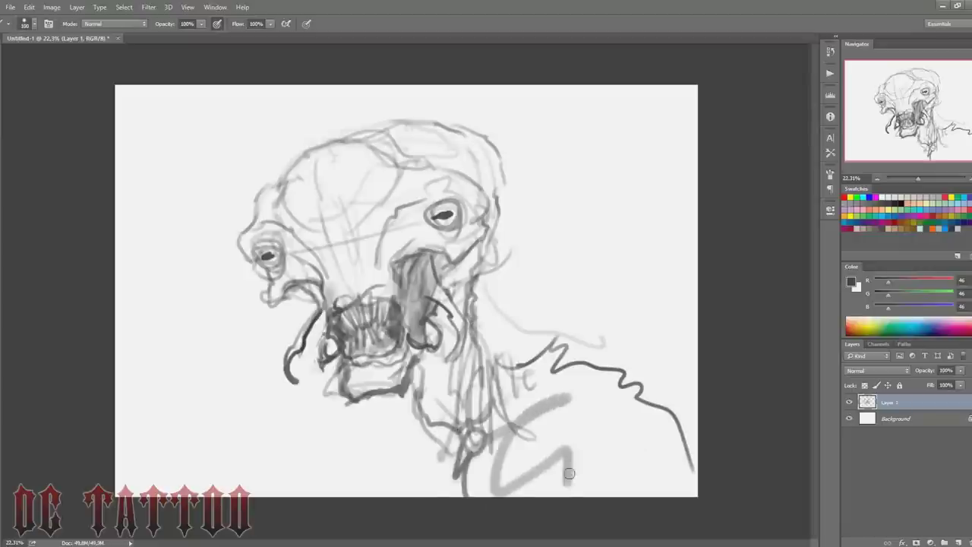
mouse_move(403, 479)
left_mouse_down()
mouse_move(607, 433)
mouse_move(670, 490)
left_mouse_up()
key("[")
key("[")
key("[")
left_click_drag(459, 289, 448, 448)
left_click_drag(475, 380, 410, 495)
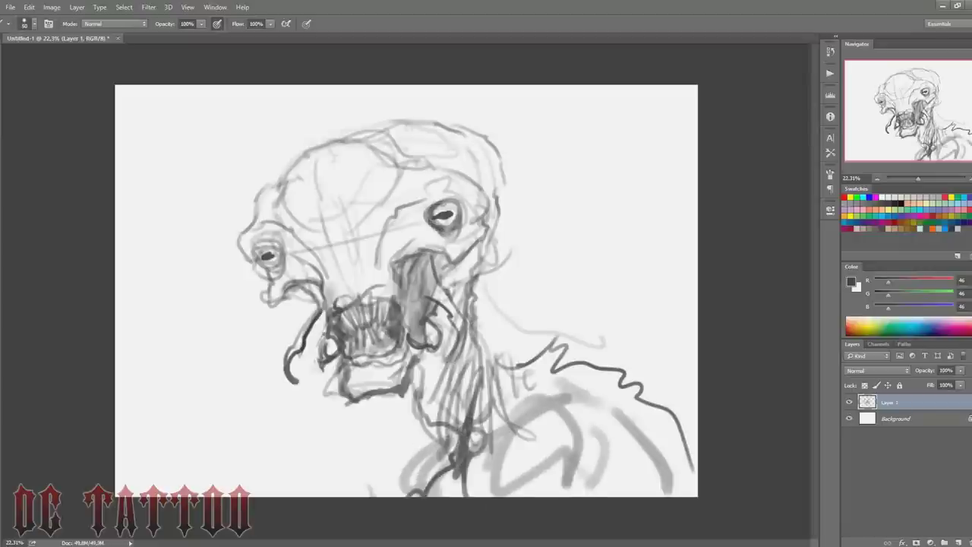
left_click_drag(429, 205, 456, 228)
Step: Darken the eye outlines and brush broad grey shading over the head
left_click_drag(254, 239, 281, 266)
left_click_drag(429, 205, 460, 228)
left_click_drag(334, 212, 345, 300)
left_click_drag(243, 228, 312, 270)
left_click_drag(380, 190, 463, 266)
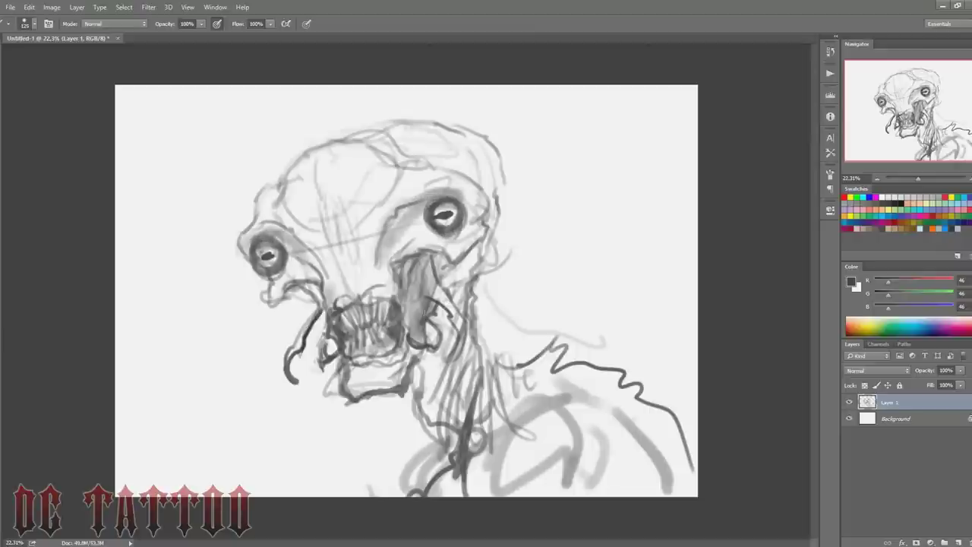
mouse_move(304, 152)
left_mouse_down()
mouse_move(448, 254)
mouse_move(653, 455)
left_mouse_up()
key("[")
key("[")
key("[")
Step: Shade the neck, right shoulder and top of the head dark with a 150 brush
left_click_drag(439, 289, 464, 365)
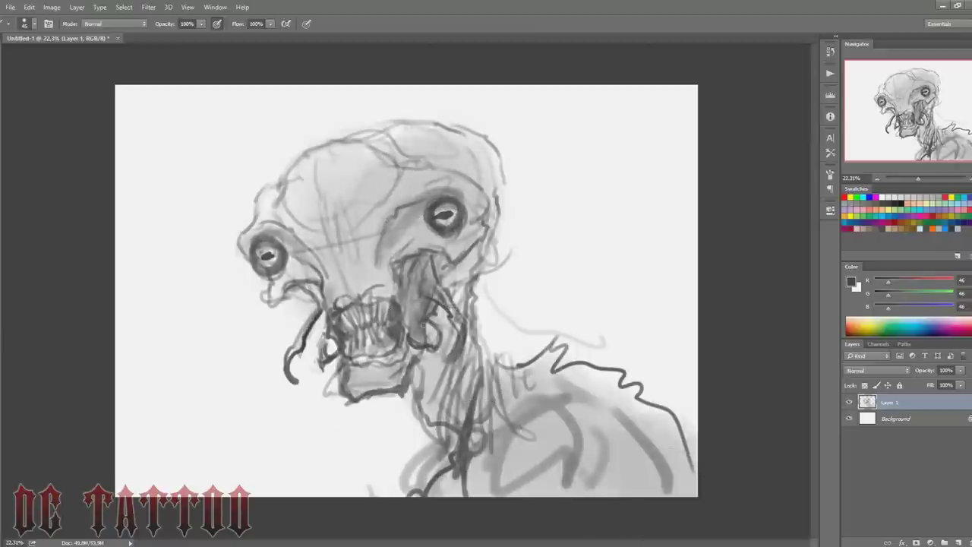
key("bracketright")
key("bracketright")
key("bracketright")
left_click_drag(286, 167, 269, 182)
mouse_move(380, 141)
left_mouse_down()
mouse_move(494, 183)
mouse_move(425, 395)
mouse_move(562, 486)
left_mouse_up()
left_click_drag(531, 410, 616, 486)
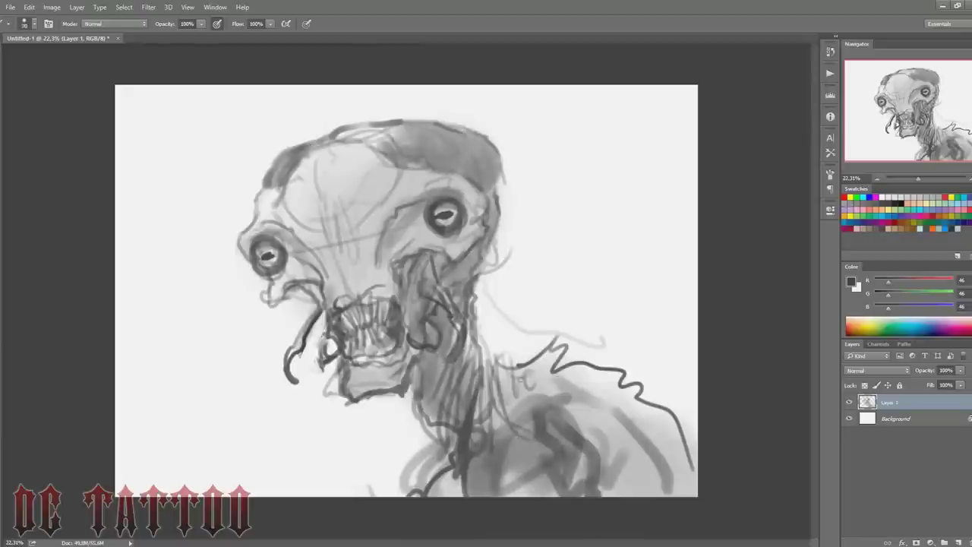
Step: Outline the shoulder dark, then paint light grey strokes over the chest
key("bracketleft")
key("bracketleft")
key("bracketleft")
mouse_move(502, 368)
left_mouse_down()
mouse_move(661, 391)
mouse_move(695, 479)
left_mouse_up()
left_click(540, 387, "alt")
key("bracketright")
key("bracketright")
key("bracketright")
left_click_drag(524, 429, 507, 498)
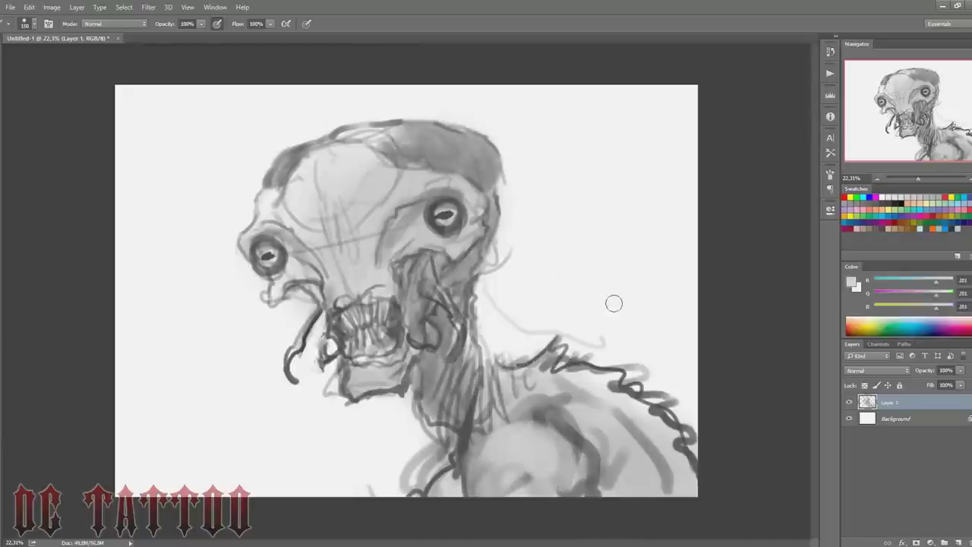
Step: Flip the canvas back and add dark strokes at the lower left and on the neck
key("h")
key("bracketleft")
key("bracketleft")
key("bracketleft")
left_click_drag(349, 486, 274, 395)
mouse_move(251, 441)
left_mouse_down()
mouse_move(326, 350)
mouse_move(254, 422)
left_mouse_up()
left_click_drag(342, 272, 312, 391)
Step: Darken the head top, forehead and both eye sockets, adding curly strokes beside the mouth
left_click_drag(417, 126, 479, 136)
left_click_drag(430, 161, 516, 220)
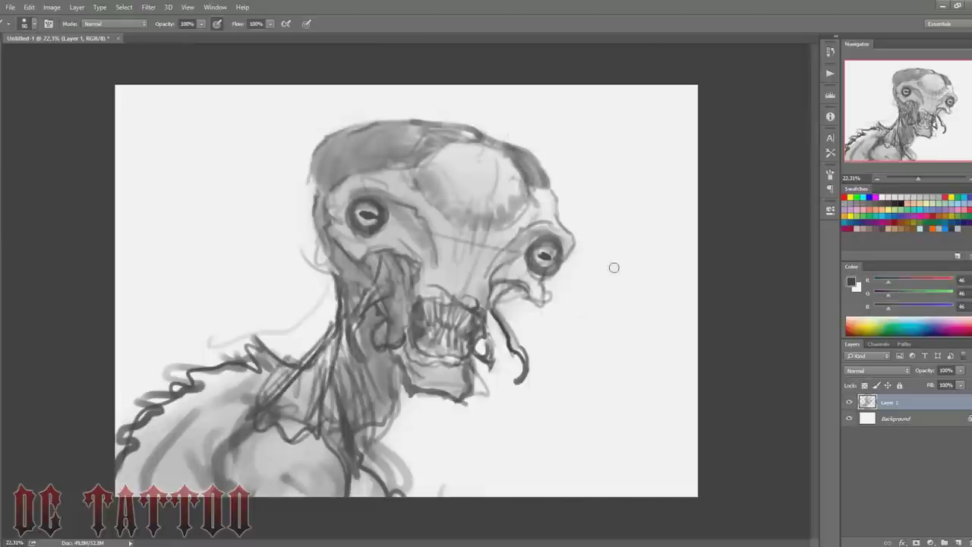
left_click_drag(425, 189, 443, 208)
left_click_drag(523, 206, 506, 223)
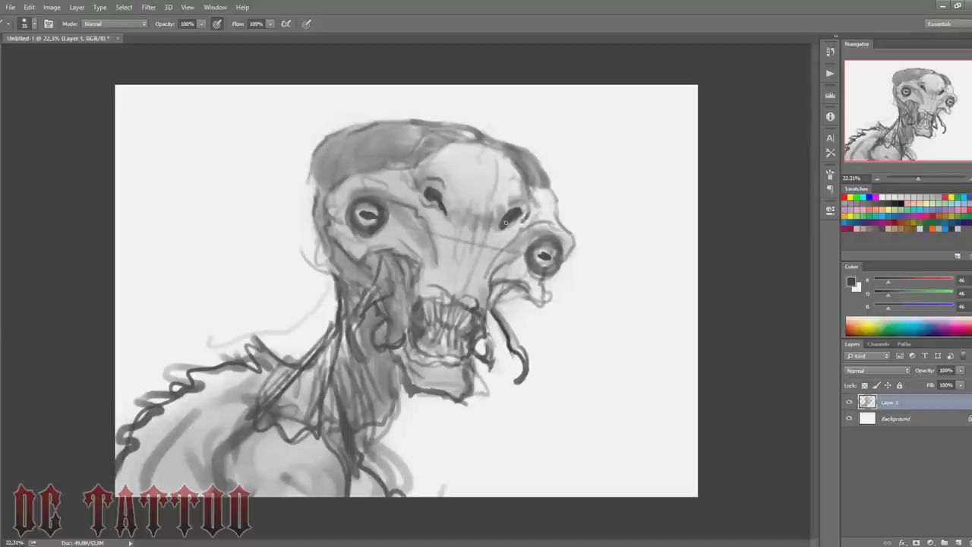
left_click_drag(414, 301, 397, 334)
left_click_drag(496, 334, 478, 365)
Step: Create a new layer, Layer 2
key("x")
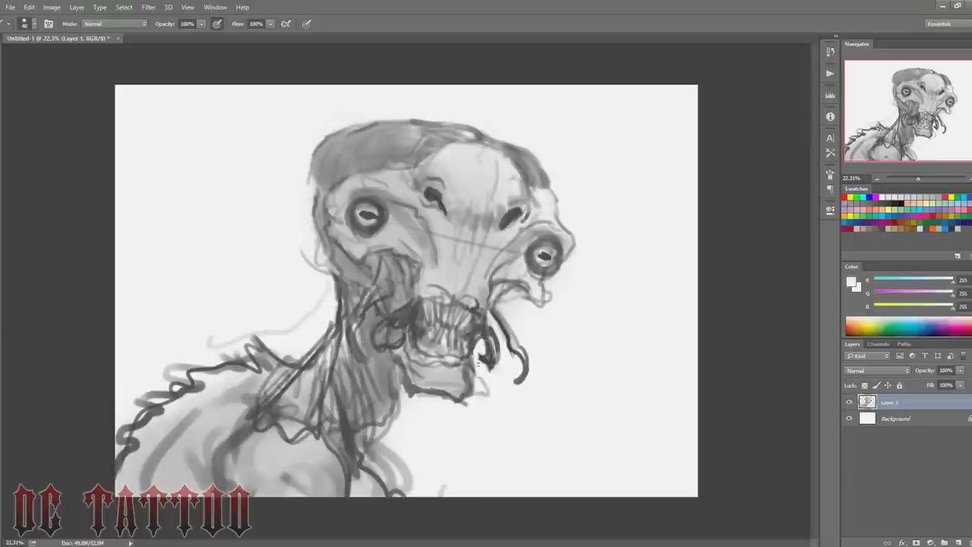
key("ctrl+shift+n")
key("Return")
Step: Grey the background with soft broad strokes and hatch wrinkles on the face and jaw
key("x")
mouse_move(152, 86)
left_mouse_down()
mouse_move(618, 510)
mouse_move(542, 434)
mouse_move(282, 250)
mouse_move(319, 213)
left_mouse_up()
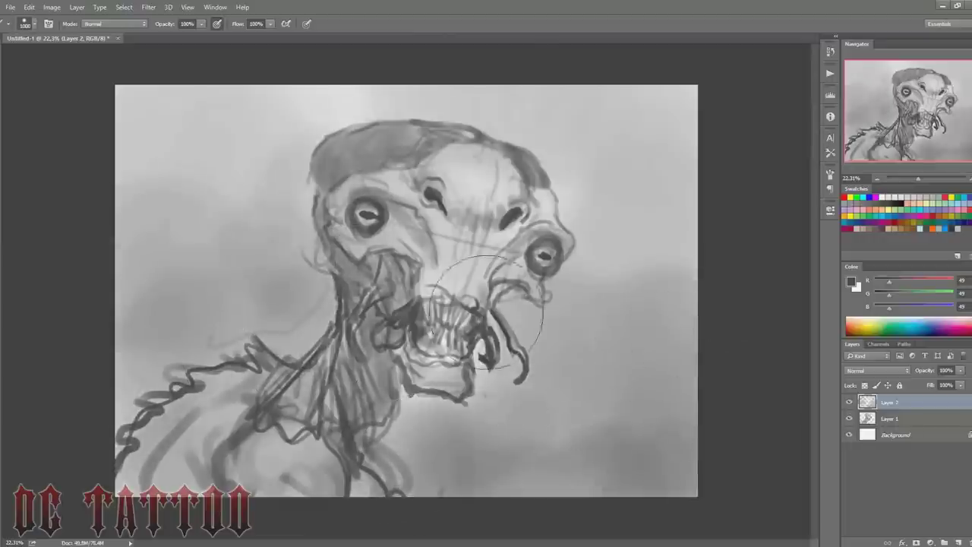
left_click_drag(452, 283, 490, 239)
left_click_drag(402, 350, 471, 380)
Step: Hatch light wrinkles between the eyes and along the mouth's left side
key("bracketleft")
key("bracketleft")
key("bracketleft")
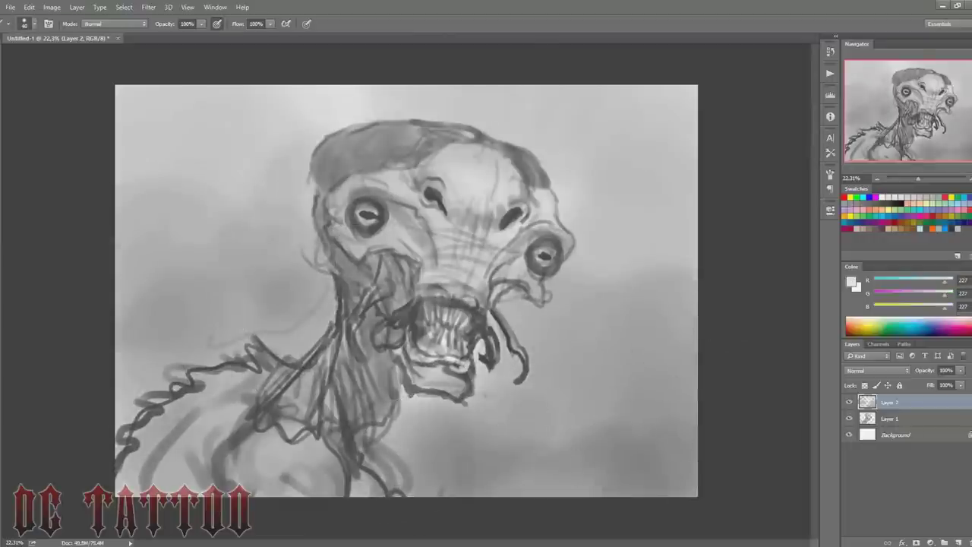
left_click_drag(480, 283, 439, 259)
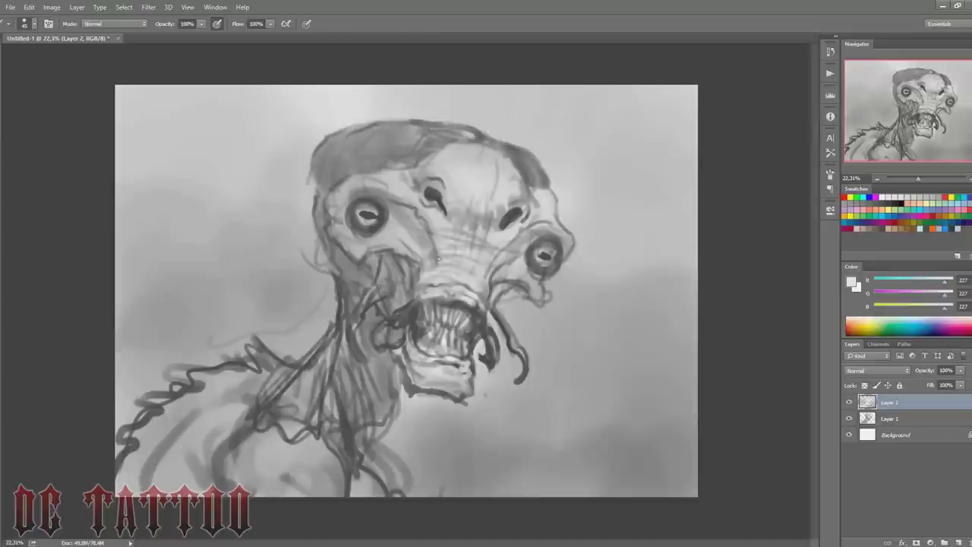
left_click_drag(378, 293, 349, 357)
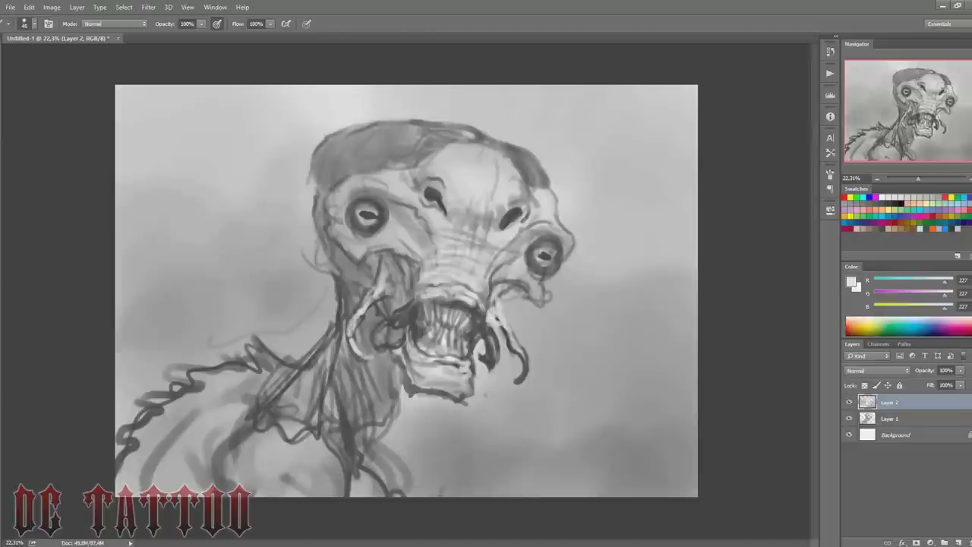
Step: Shade dark around both eyes with a brush around 125
key("x")
key("bracketright")
key("bracketright")
key("bracketright")
left_click_drag(486, 285, 503, 327)
left_click_drag(551, 281, 513, 308)
left_click_drag(350, 194, 384, 205)
mouse_move(531, 227)
left_mouse_down()
mouse_move(494, 270)
mouse_move(510, 218)
left_mouse_up()
key("bracketright")
key("bracketleft")
key("bracketleft")
key("bracketleft")
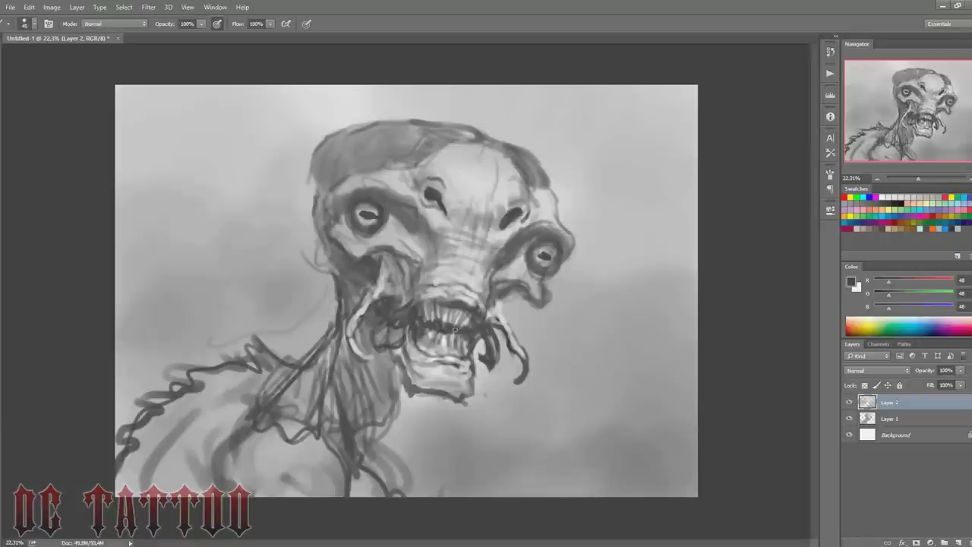
key("bracketright")
key("bracketright")
key("bracketright")
Step: Darken the lower teeth and face edges, and lighten the forehead
left_click_drag(454, 329, 444, 353)
left_click_drag(378, 255, 406, 289)
key("bracketleft")
key("bracketleft")
left_click_drag(497, 273, 532, 293)
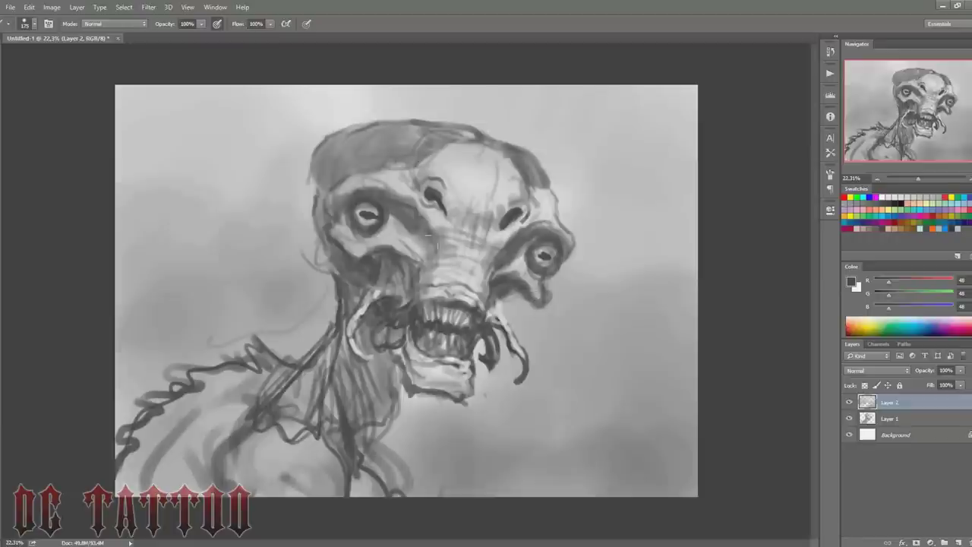
left_click_drag(422, 213, 565, 228)
Step: Paint light grey strokes on the forehead and dark vertical strokes on the neck
left_click(456, 140, "alt")
mouse_move(418, 144)
left_mouse_down()
mouse_move(524, 159)
mouse_move(357, 141)
mouse_move(463, 130)
left_mouse_up()
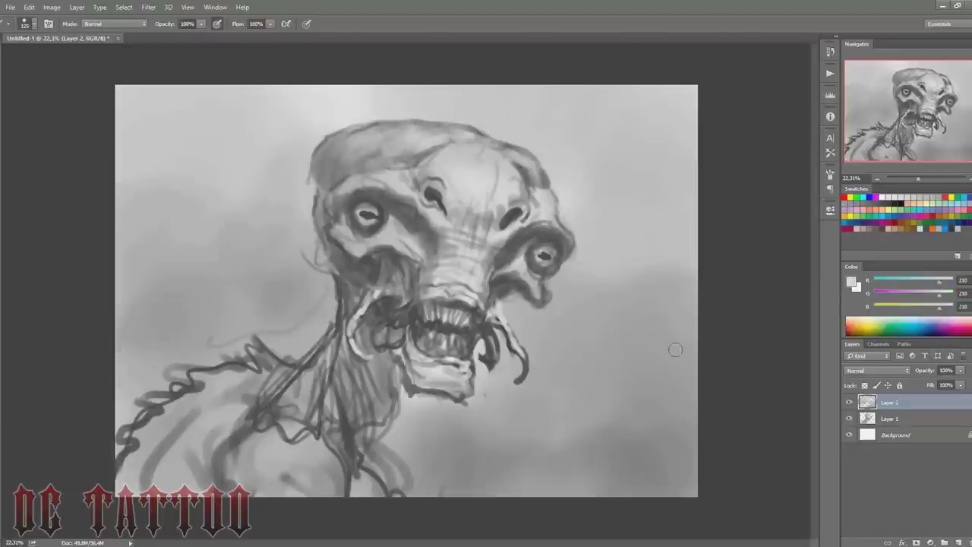
left_click(384, 357, "alt")
left_click_drag(387, 357, 369, 452)
left_click_drag(363, 369, 357, 442)
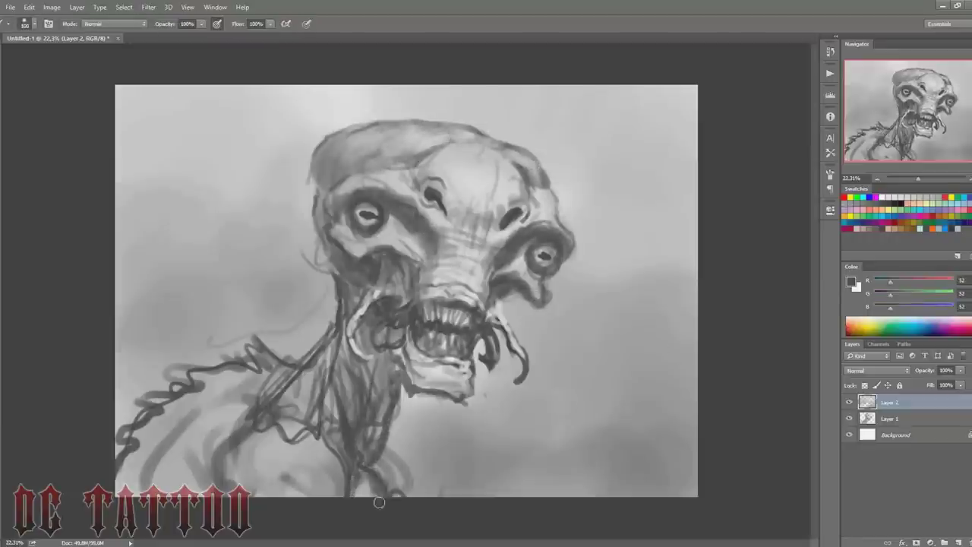
Step: Sketch zigzag tendrils sweeping across the left shoulder and arm
key("bracketleft")
left_click_drag(250, 407, 125, 490)
left_click_drag(273, 384, 164, 433)
left_click_drag(228, 319, 118, 402)
left_click_drag(121, 425, 122, 479)
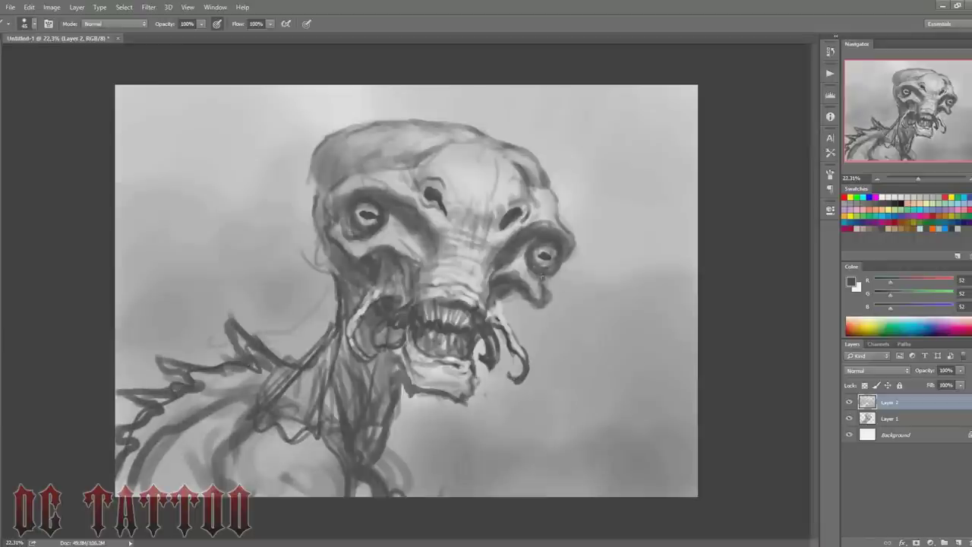
key("bracketleft")
key("bracketleft")
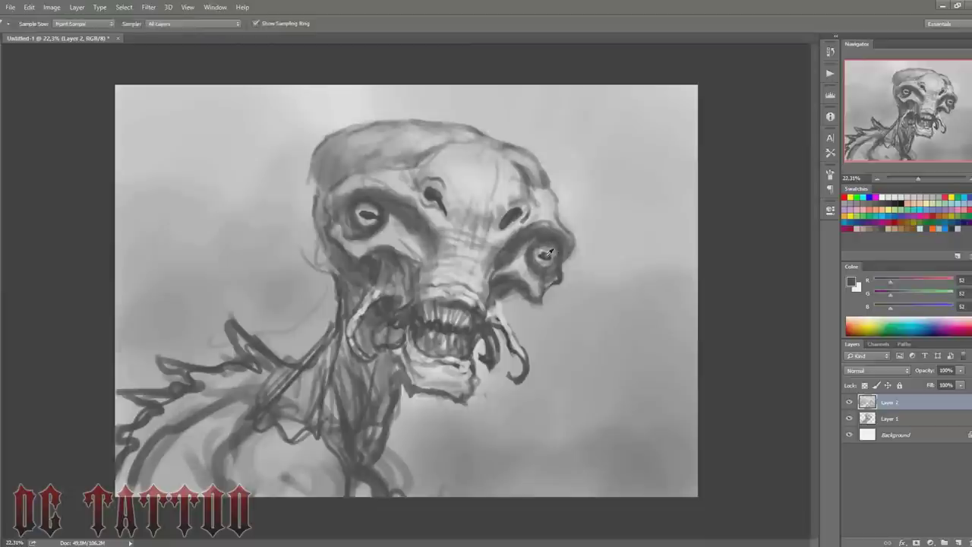
Step: Sample a light grey and brighten the forehead between the eyes
left_click(893, 197)
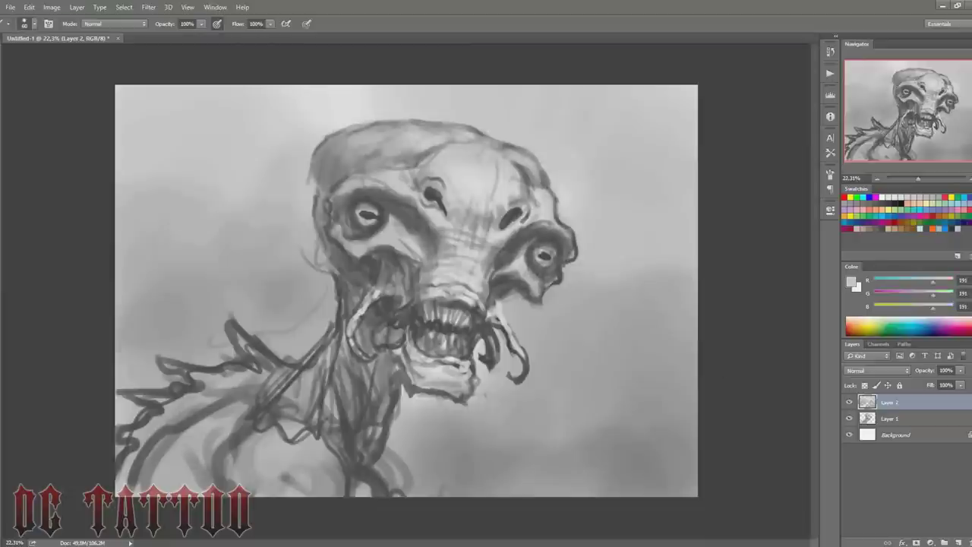
left_click_drag(406, 207, 431, 184)
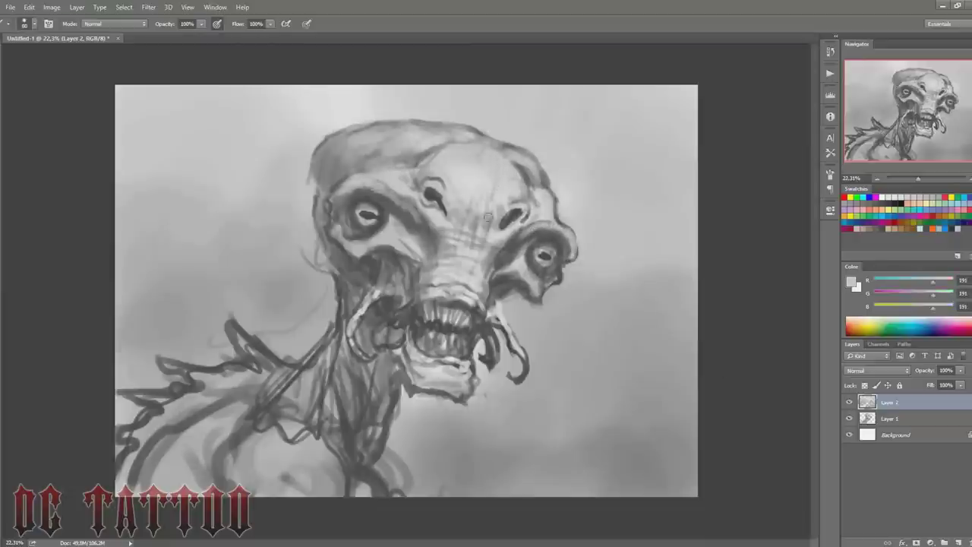
key("bracketleft")
key("bracketleft")
key("bracketleft")
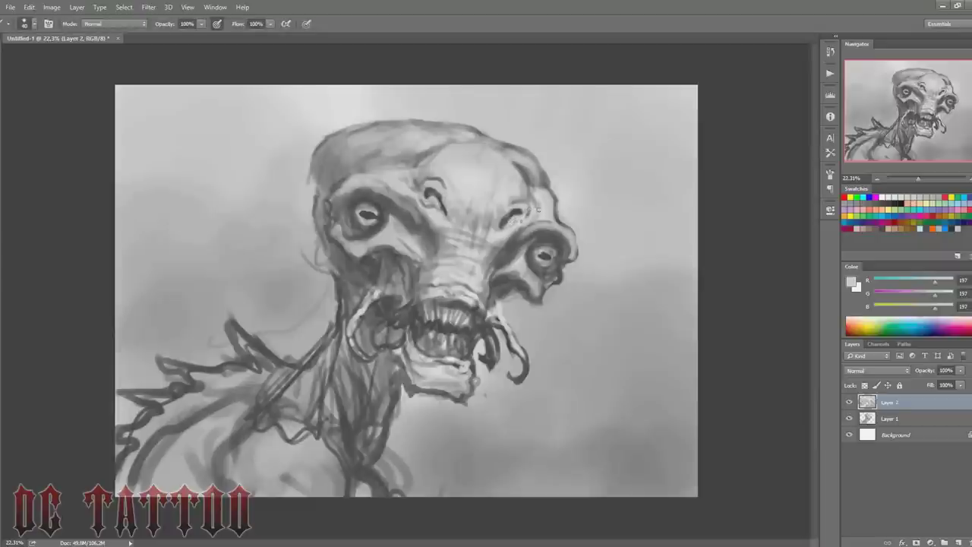
key("x")
key("bracketright")
key("bracketright")
key("bracketright")
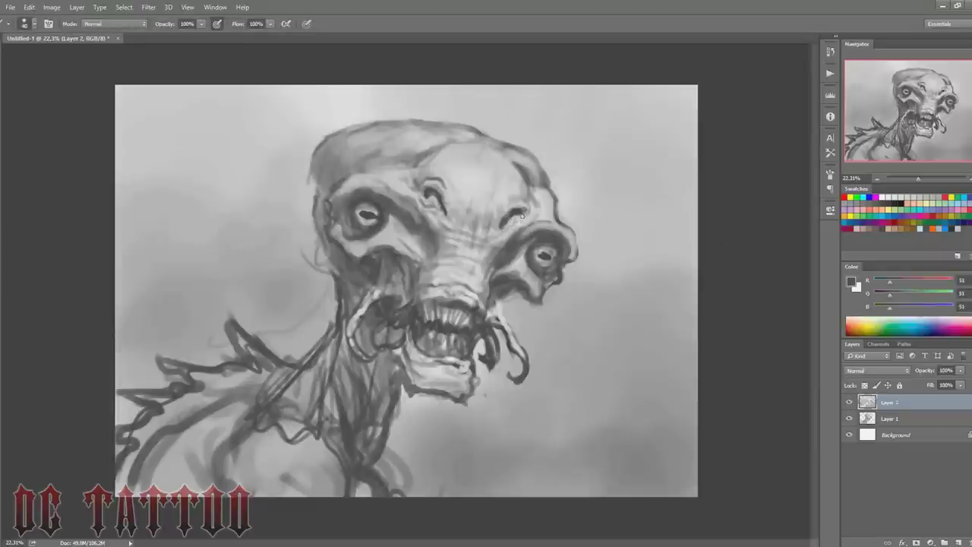
Step: With a 300 brush, soften the head's top contour and the neck and shoulder branches
left_click(527, 216, "alt")
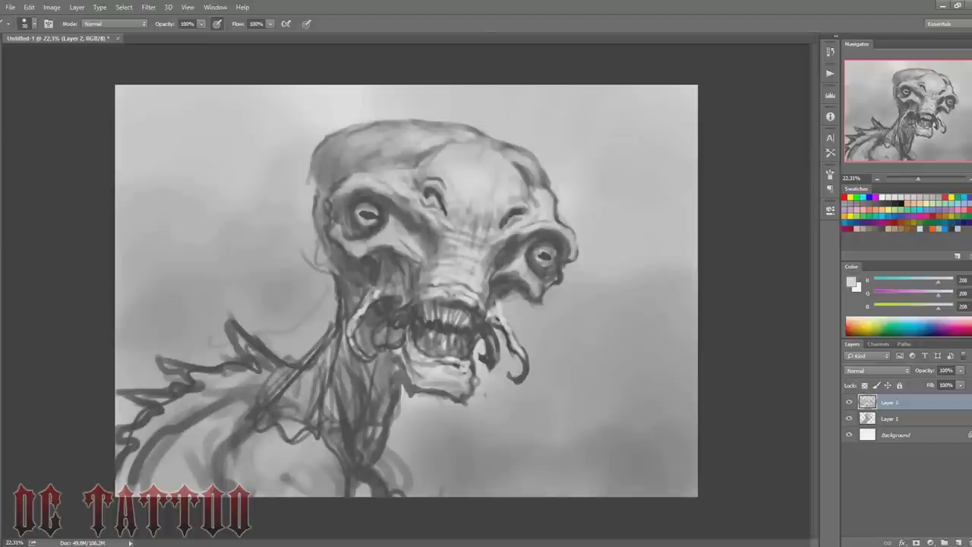
key("bracketright")
key("bracketright")
key("bracketright")
left_click_drag(530, 162, 329, 140)
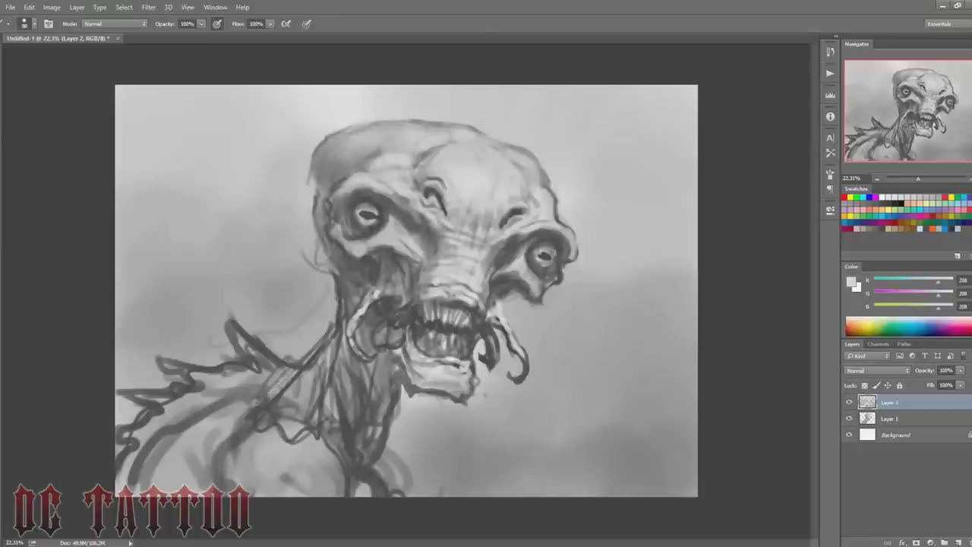
left_click_drag(319, 357, 251, 410)
left_click(274, 380, "alt")
mouse_move(232, 322)
left_mouse_down()
mouse_move(243, 373)
mouse_move(126, 421)
mouse_move(228, 395)
left_mouse_up()
Step: Repaint the lower-left shoulder and neck with a sampled darker grey
left_click(137, 456, "alt")
left_click_drag(137, 471, 304, 379)
left_click_drag(228, 486, 323, 395)
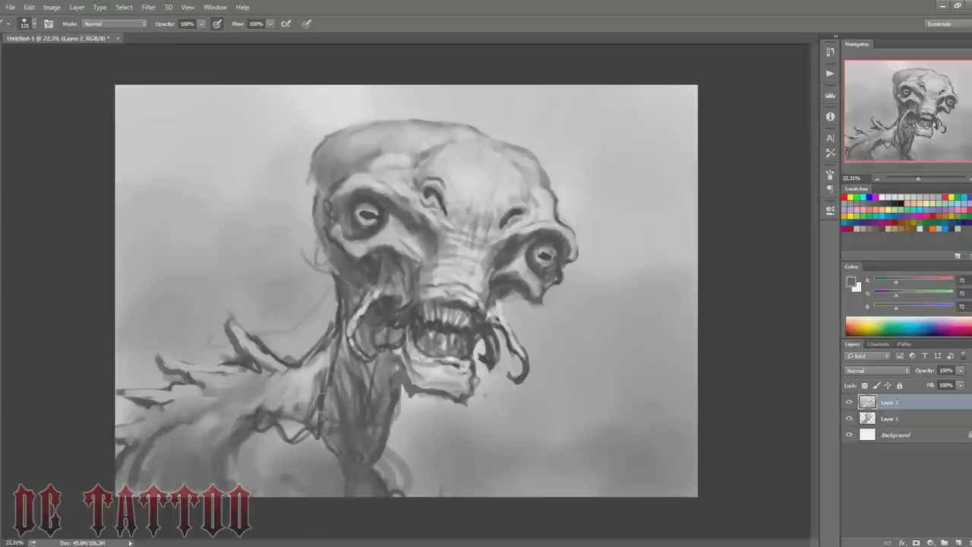
left_click(319, 428, "alt")
key("bracketleft")
key("bracketleft")
key("bracketleft")
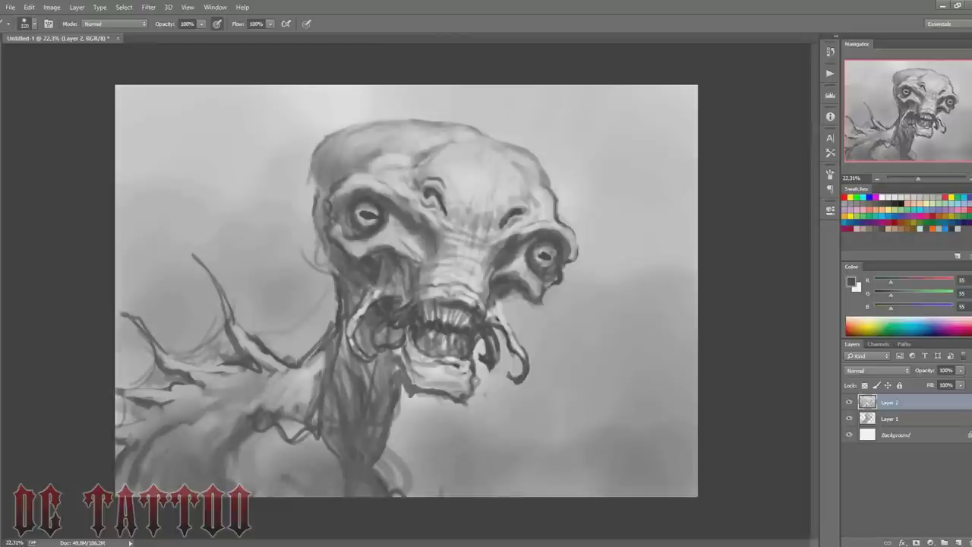
Step: Darken the background with large 300 px strokes, then the jaw and chin underside
key("bracketright")
key("bracketright")
key("bracketright")
left_click_drag(668, 182, 578, 387)
left_click_drag(668, 319, 426, 479)
left_click_drag(137, 175, 304, 342)
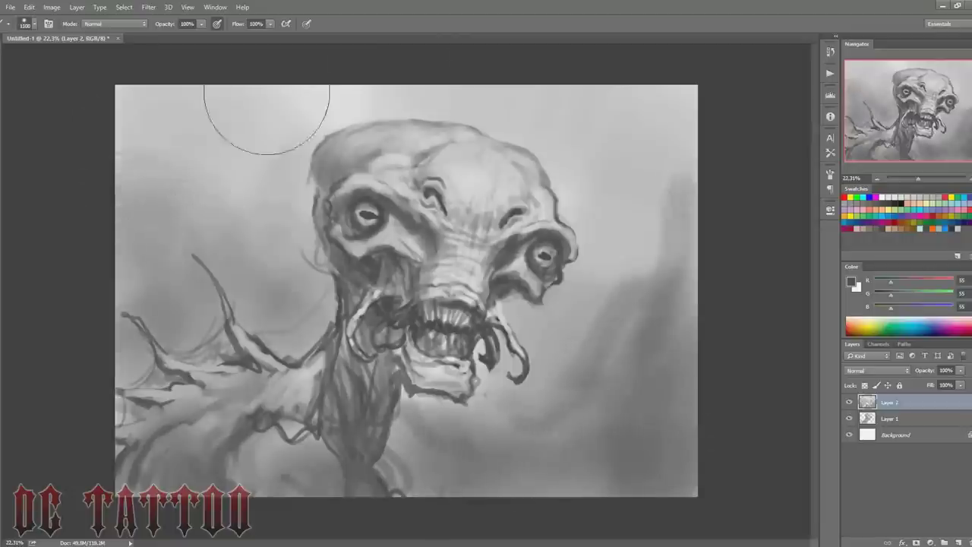
left_click_drag(319, 107, 669, 243)
key("bracketleft")
key("bracketleft")
key("bracketleft")
left_click_drag(372, 341, 460, 395)
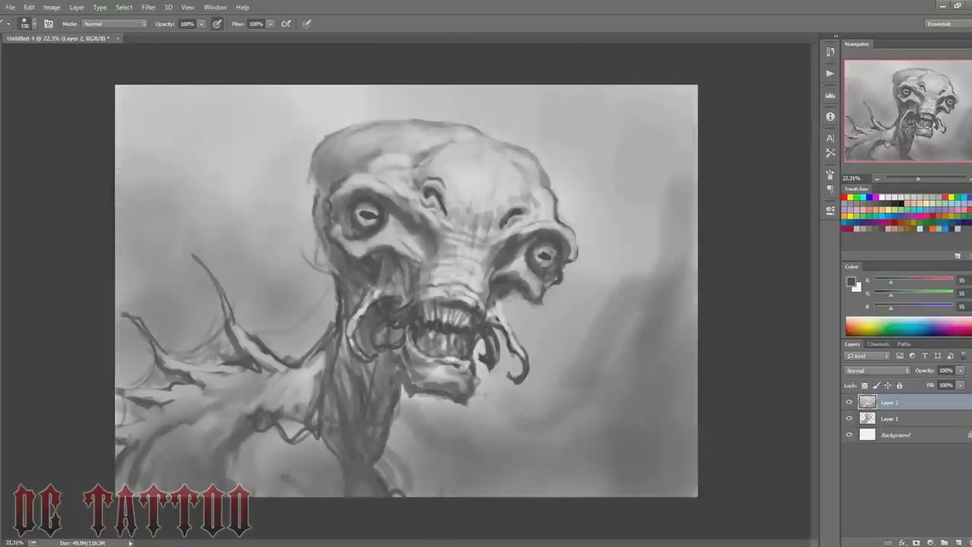
Step: Flip the canvas horizontally and paint light grey strokes on the lower-right body
key("bracketleft")
key("bracketleft")
key("ctrl+shift+h")
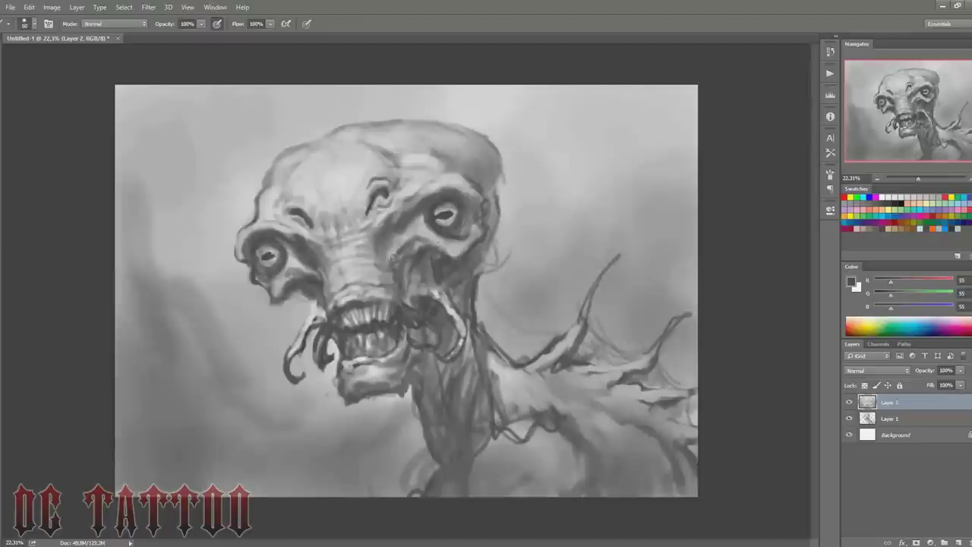
key("bracketright")
key("bracketright")
left_click(547, 350, "alt")
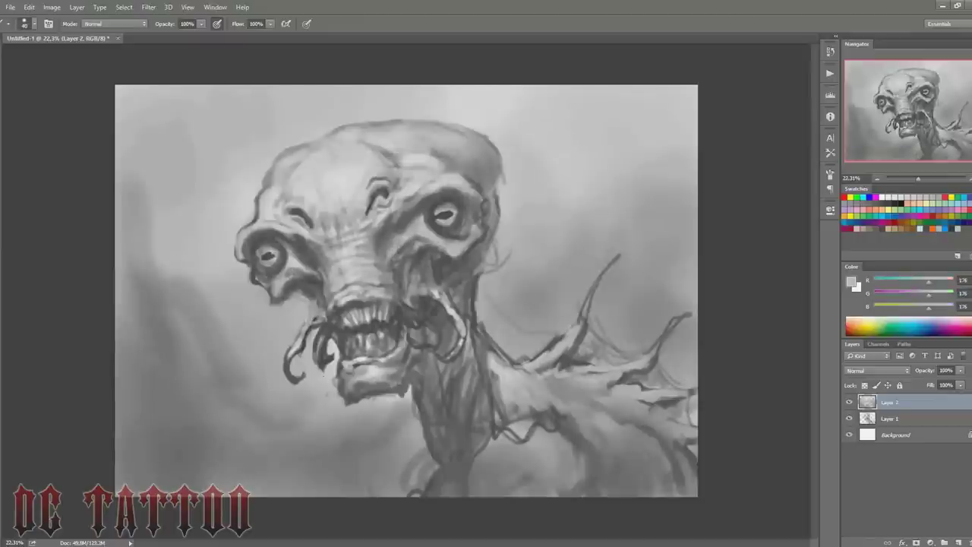
mouse_move(604, 402)
left_mouse_down()
mouse_move(668, 439)
mouse_move(630, 464)
left_mouse_up()
Step: Paint dark strokes on the lower-right body and darken the lower-left background
left_click(532, 433, "alt")
key("bracketright")
key("bracketright")
key("bracketright")
left_click_drag(547, 467, 486, 448)
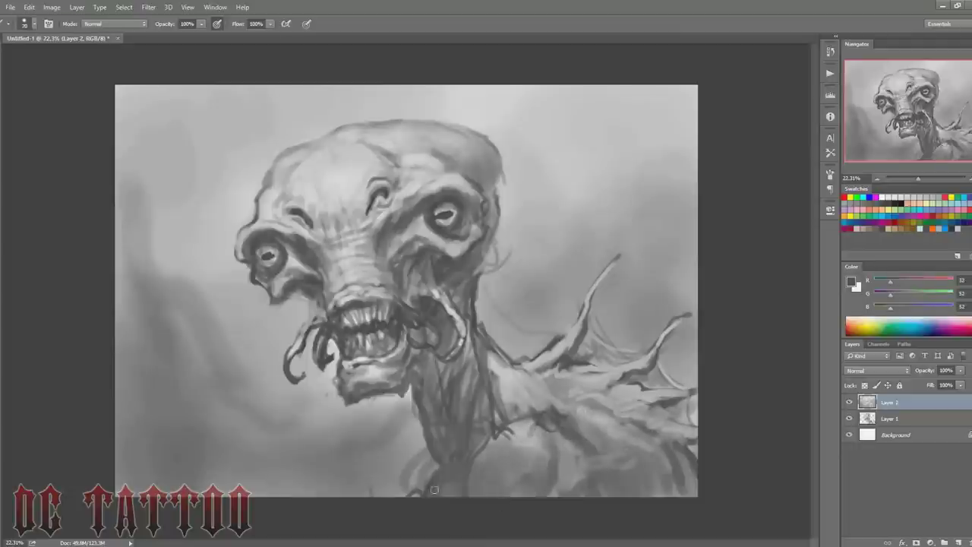
left_click(190, 408, "alt")
left_click_drag(190, 408, 425, 455)
Step: Darken the background right of the neck with a 500 brush; lighten left of the mouth
key("bracketright")
key("bracketright")
key("bracketright")
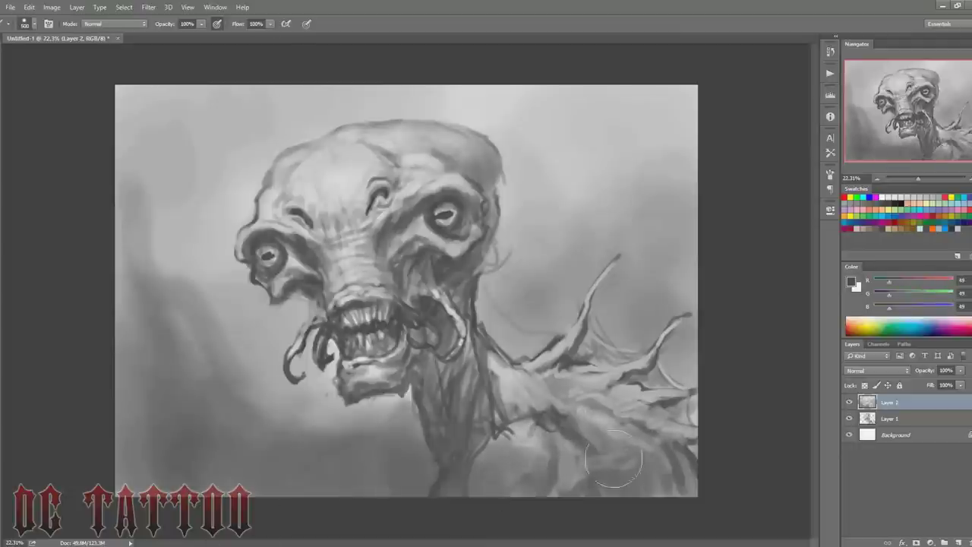
left_click_drag(542, 304, 684, 319)
left_click_drag(494, 288, 660, 174)
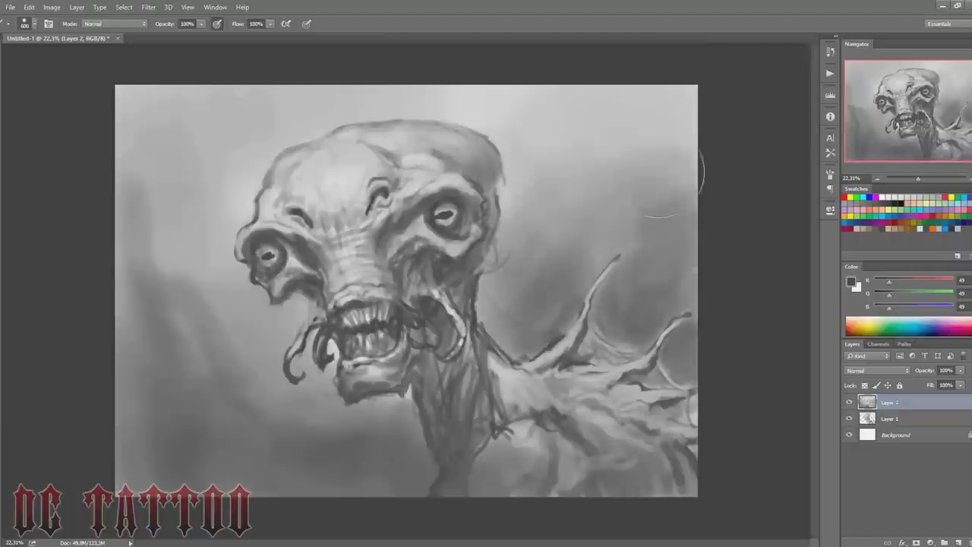
key("bracketleft")
key("bracketleft")
key("bracketleft")
left_click(334, 380, "alt")
left_click_drag(357, 388, 281, 319)
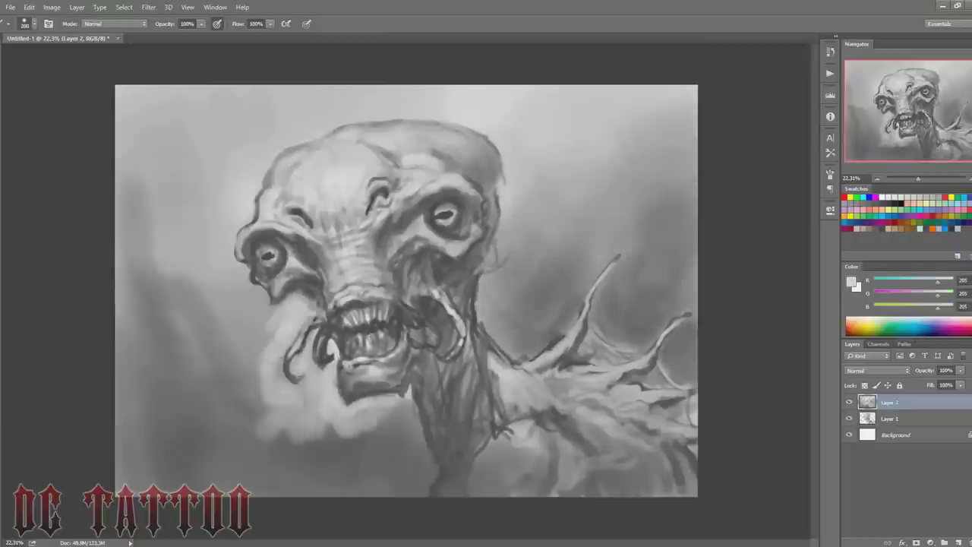
left_click_drag(289, 425, 152, 251)
Step: Paint darker haze across the lower-left background with brushes of 1000 and 800
left_click(295, 406, "alt")
key("bracketright")
key("bracketright")
key("bracketright")
left_click_drag(372, 425, 182, 416)
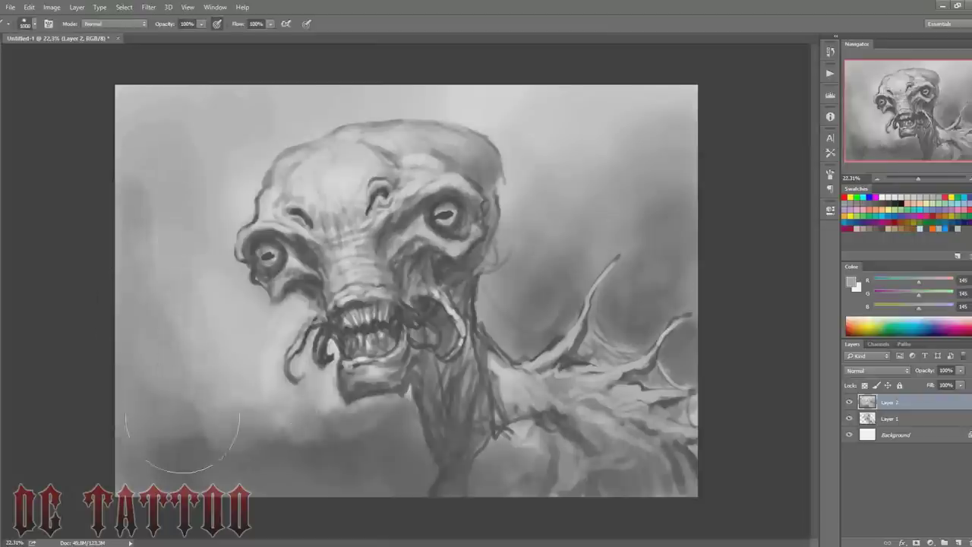
key("bracketleft")
key("bracketleft")
left_click(319, 395, "alt")
left_click_drag(334, 395, 144, 456)
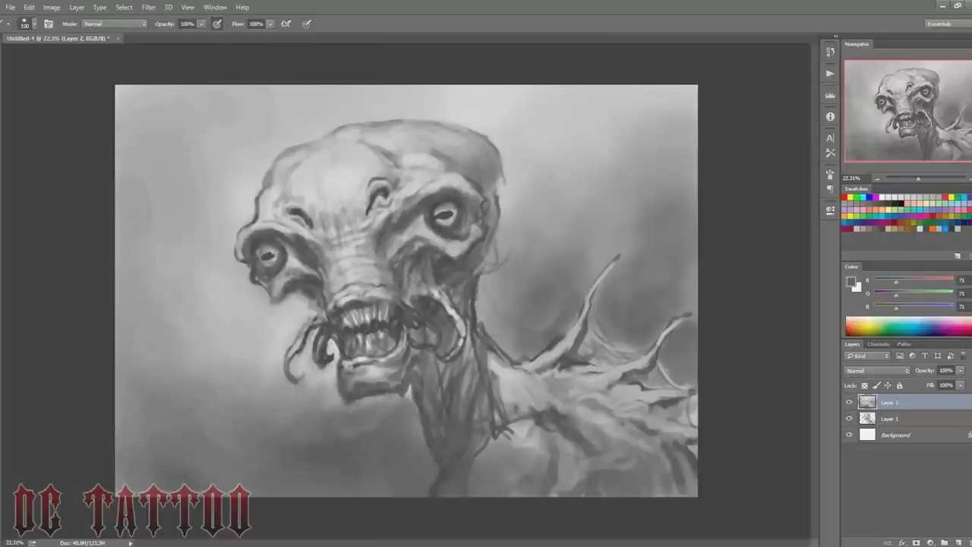
Step: Add Layer 3 and darken the upper-left background around the head
key("bracketleft")
key("bracketleft")
key("bracketleft")
key("ctrl+shift+alt+n")
key("bracketright")
key("bracketright")
key("bracketright")
mouse_move(279, 203)
left_mouse_down()
mouse_move(164, 113)
mouse_move(694, 69)
left_mouse_up()
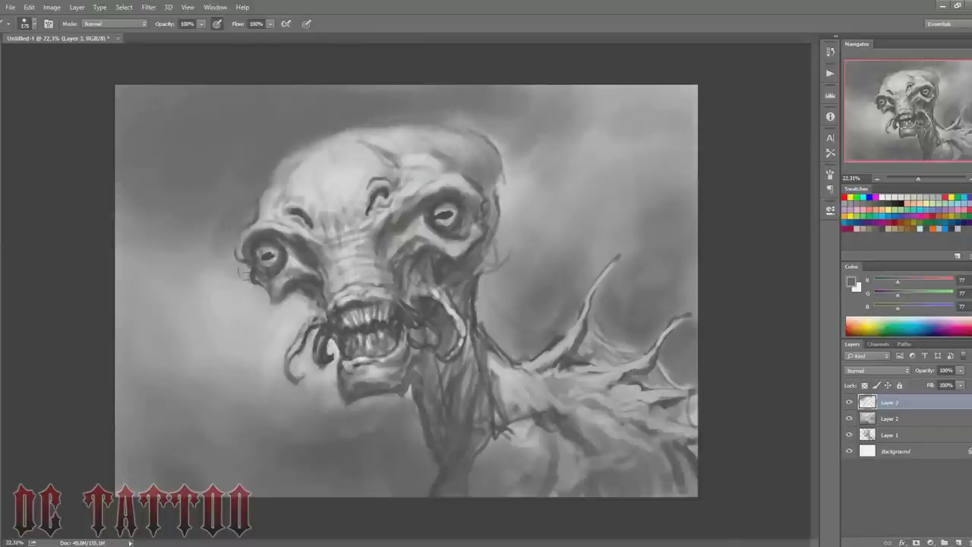
Step: Darken the top edge, then brush light grey mist around the head and mouth tendrils
key("bracketleft")
key("bracketleft")
key("bracketleft")
mouse_move(190, 266)
left_mouse_down()
mouse_move(299, 316)
mouse_move(289, 376)
left_mouse_up()
key("bracketright")
key("bracketright")
key("bracketright")
left_click(486, 277, "alt")
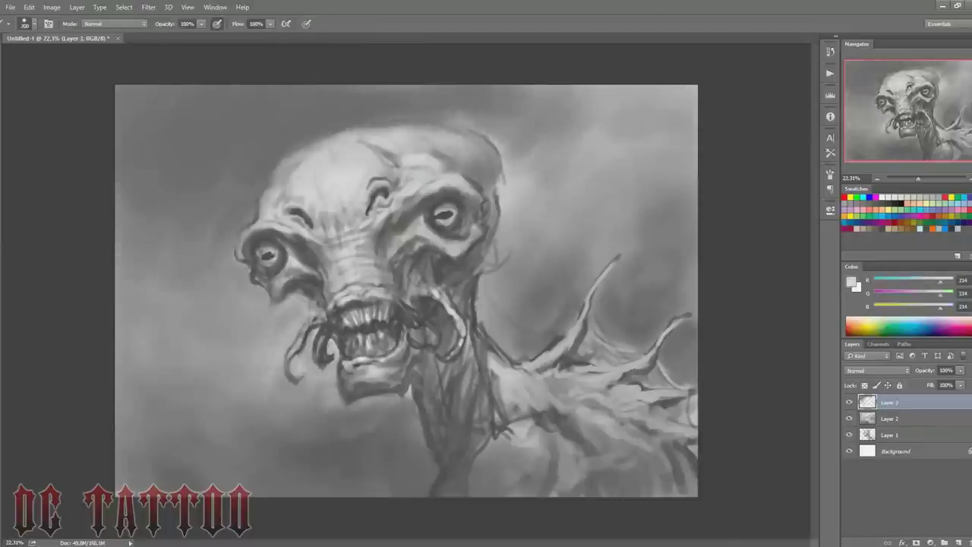
mouse_move(488, 281)
left_mouse_down()
mouse_move(570, 233)
mouse_move(642, 148)
left_mouse_up()
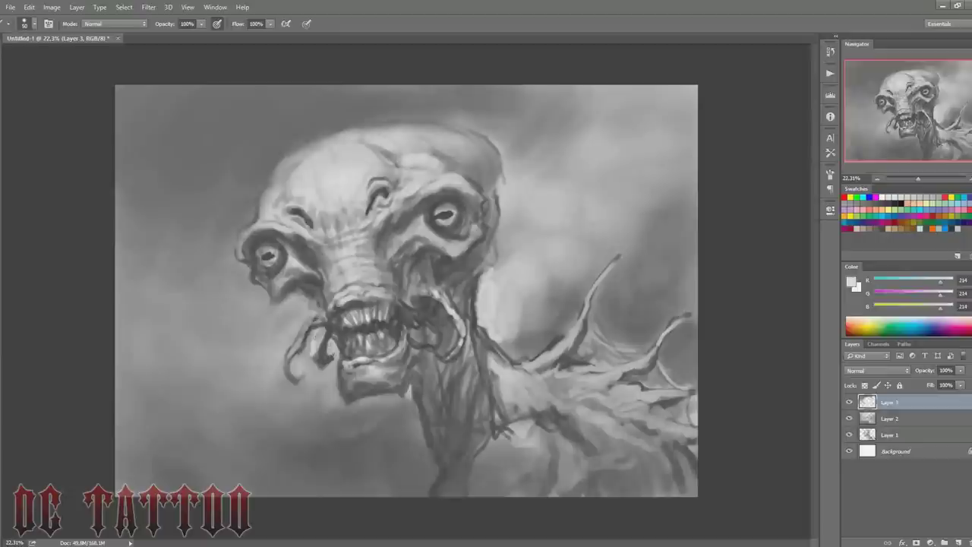
mouse_move(315, 350)
left_mouse_down()
mouse_move(293, 365)
mouse_move(198, 303)
mouse_move(217, 430)
mouse_move(380, 456)
left_mouse_up()
key("bracketright")
key("bracketright")
key("bracketright")
left_click_drag(517, 327, 524, 220)
left_click_drag(524, 182, 494, 99)
Step: Add dark grey haze beside the neck and to the right of the head
left_click(532, 319, "alt")
key("bracketleft")
key("bracketleft")
left_click_drag(494, 357, 555, 281)
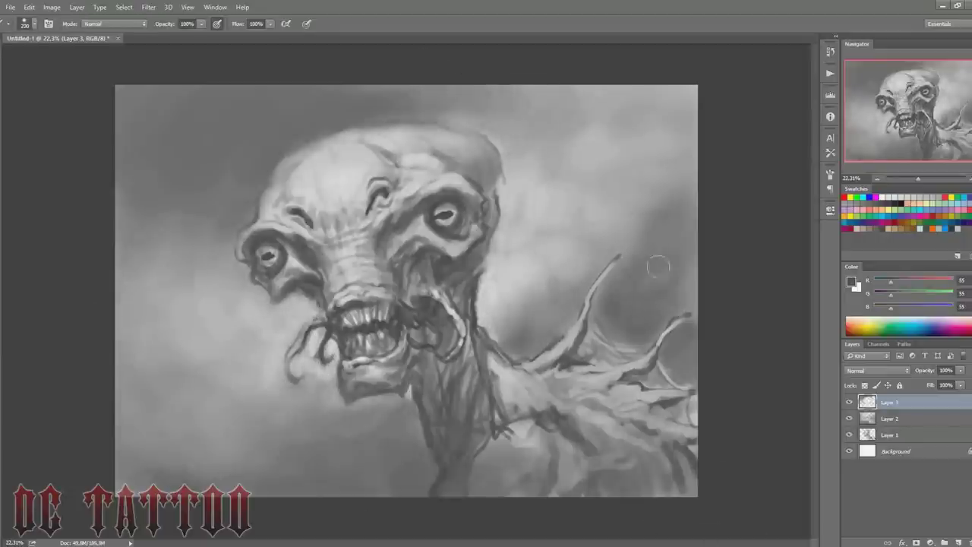
left_click_drag(658, 266, 600, 190)
left_click_drag(645, 152, 554, 251)
key("bracketright")
key("bracketright")
key("bracketright")
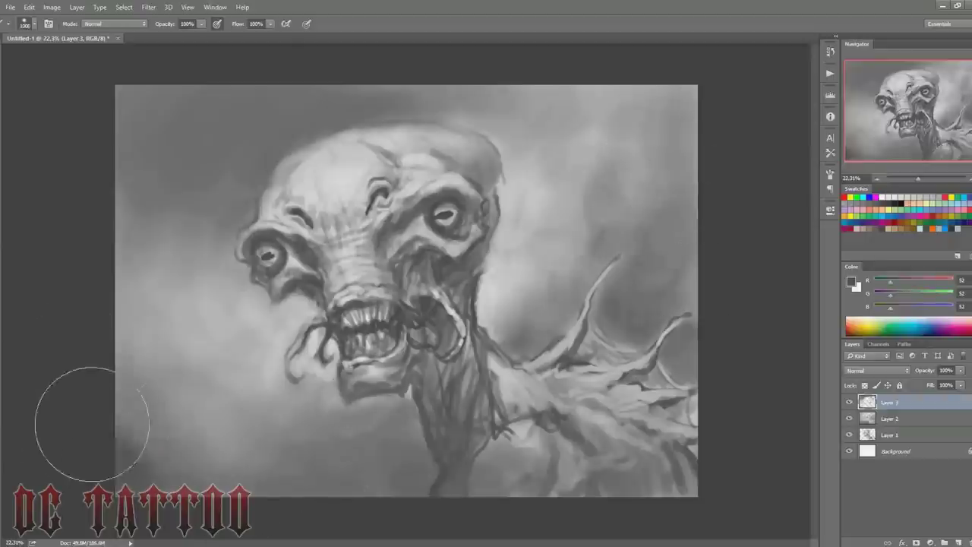
key("bracketleft")
key("bracketleft")
key("bracketleft")
Step: On a new layer, paint dark and light grey strokes along the neck and lower body
key("ctrl+shift+alt+n")
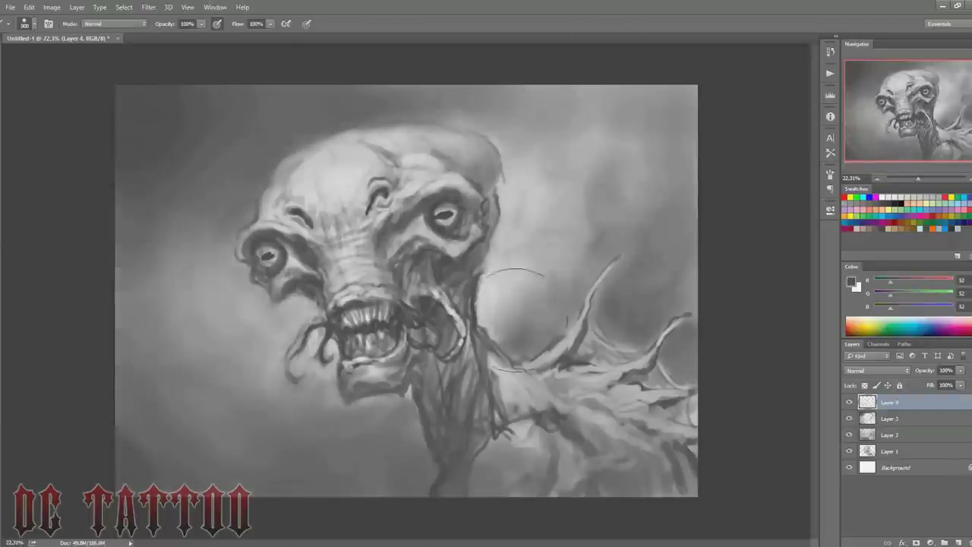
key("bracketleft")
key("bracketleft")
key("bracketleft")
left_click_drag(425, 350, 422, 402)
mouse_move(456, 342)
left_mouse_down()
mouse_move(471, 418)
mouse_move(508, 406)
mouse_move(545, 422)
left_mouse_up()
left_click(532, 418, "alt")
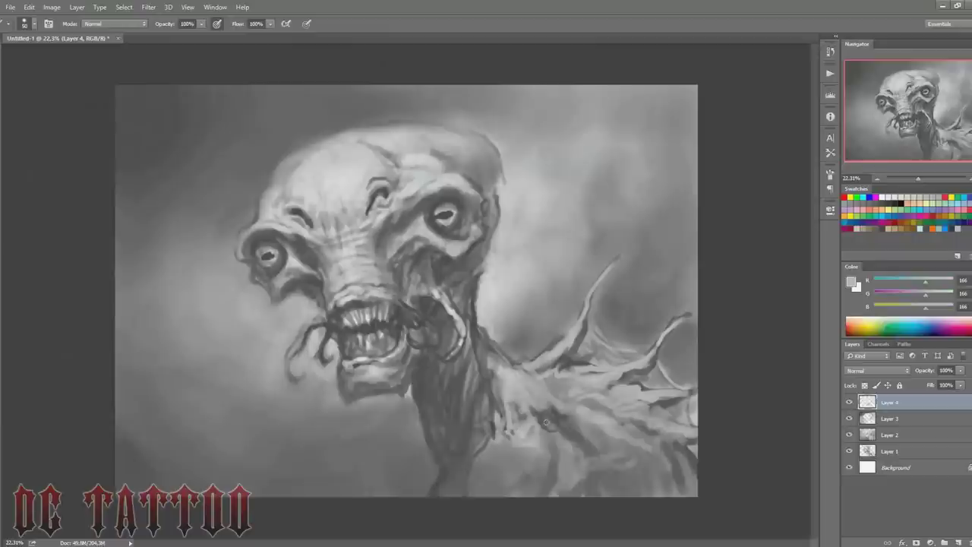
left_click_drag(481, 427, 481, 319)
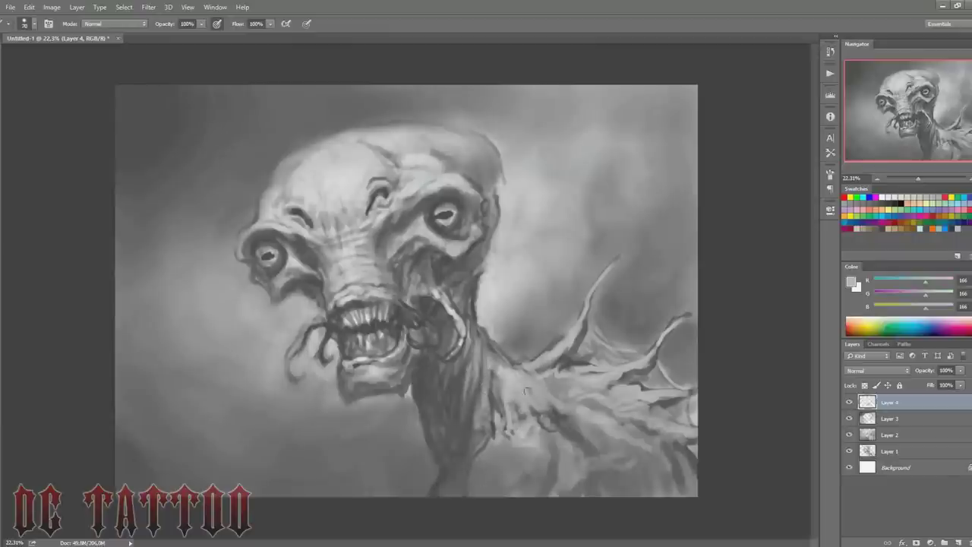
Step: Darken under the jaw and highlight the mouth interior and upper teeth
key("bracketleft")
key("bracketleft")
key("bracketleft")
left_click(416, 378, "alt")
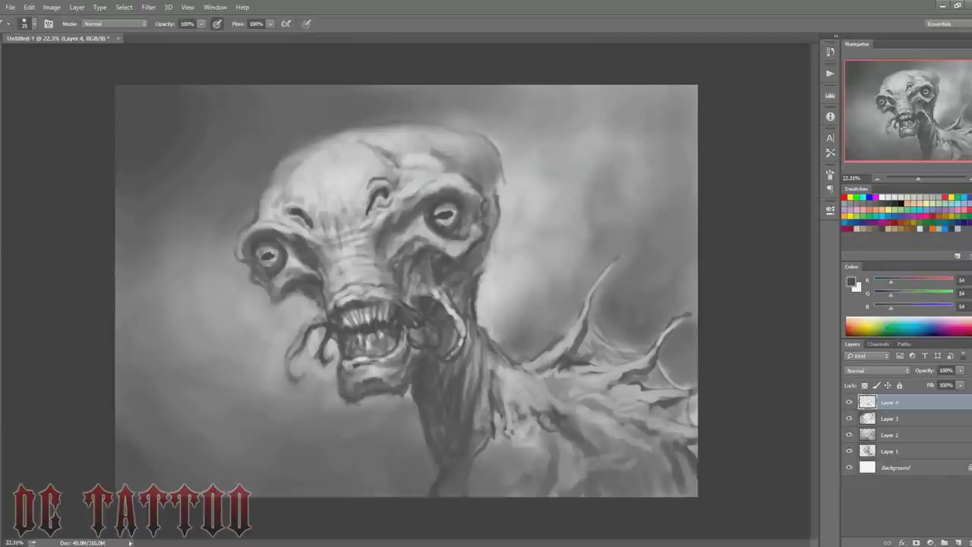
left_click_drag(360, 376, 389, 388)
mouse_move(393, 390)
left_mouse_down()
mouse_move(405, 403)
mouse_move(349, 408)
left_mouse_up()
key("bracketright")
left_click(416, 326, "alt")
left_click_drag(412, 319, 430, 348)
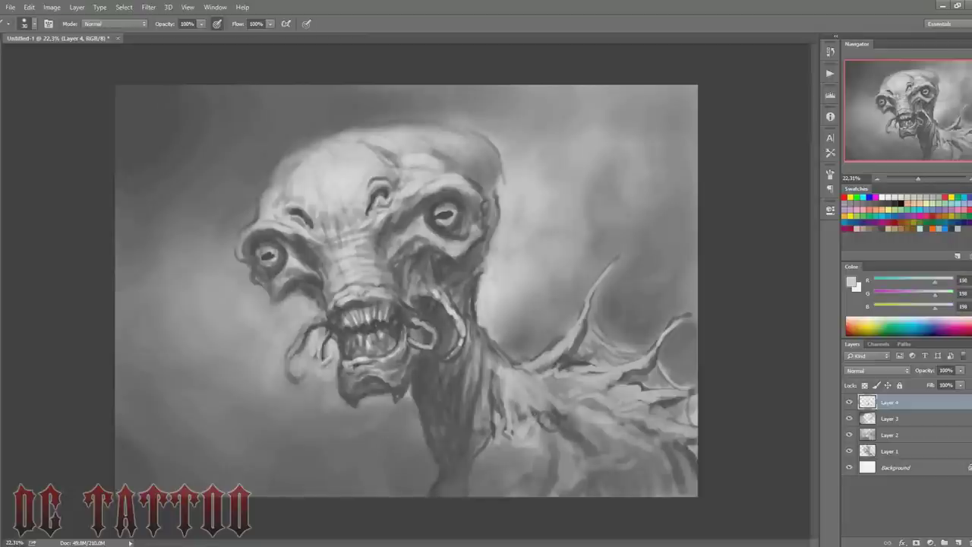
left_click_drag(362, 317, 349, 331)
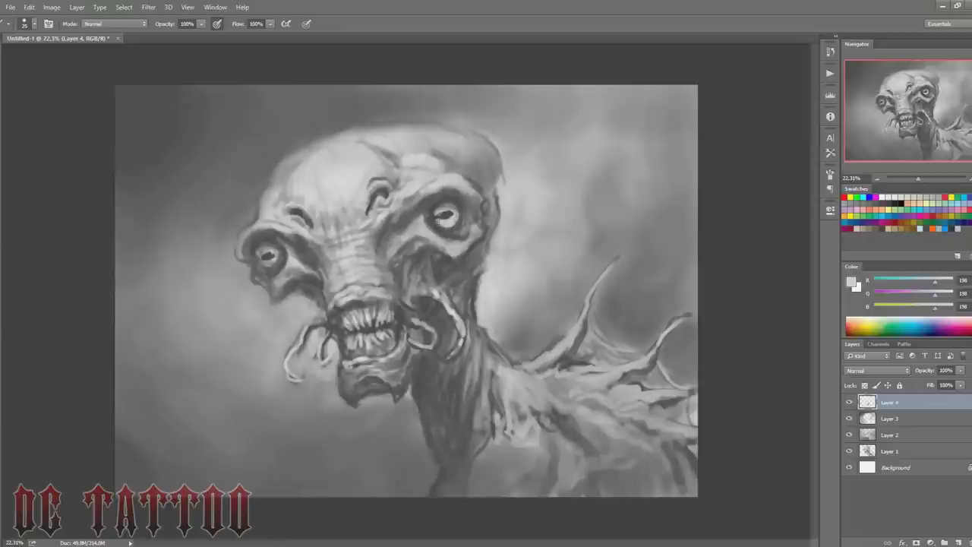
Step: Sample greys from the face and paint a light stroke on the forehead
left_click(448, 214, "alt")
key("bracketleft")
key("bracketleft")
key("bracketleft")
left_click(263, 280, "alt")
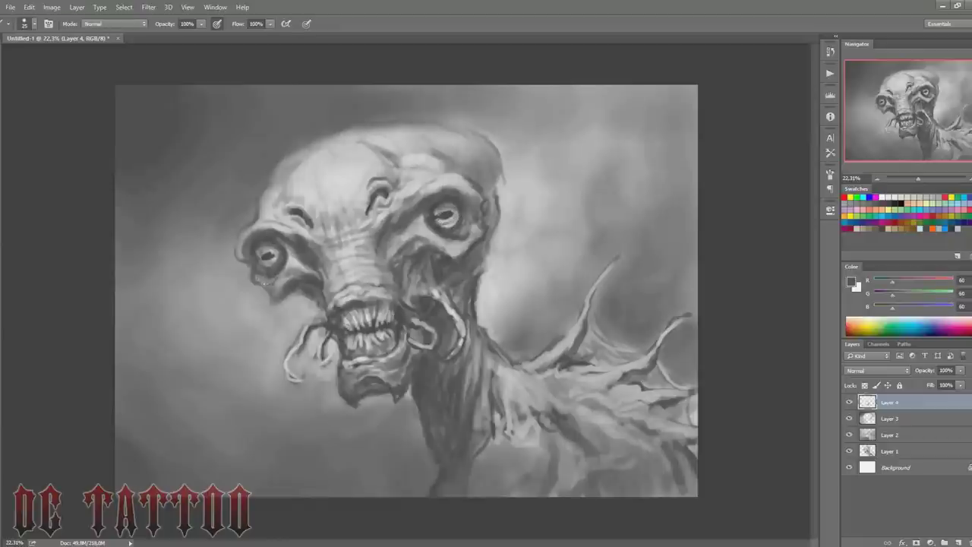
left_click(451, 233, "alt")
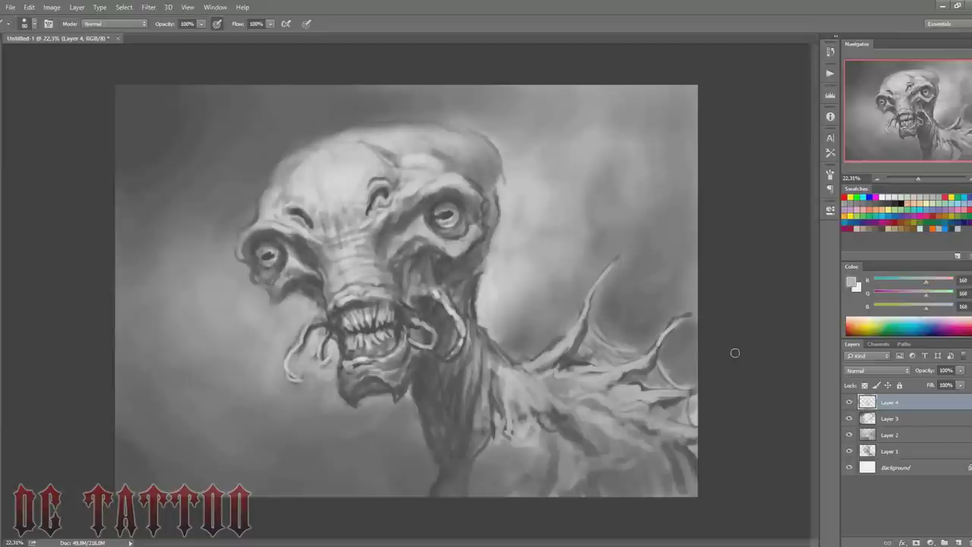
key("bracketleft")
key("bracketleft")
key("bracketleft")
left_click(340, 232, "alt")
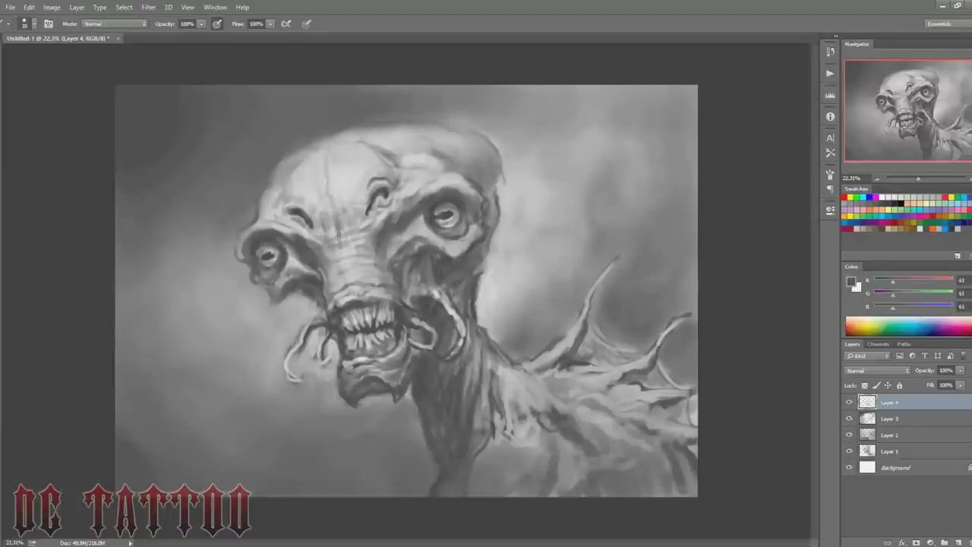
left_click(401, 141, "alt")
key("bracketright")
key("bracketright")
key("bracketright")
left_click_drag(399, 167, 380, 142)
Step: Darken the skull's upper-right outline, lighten its left edge and brighten the background above
left_click(293, 209, "alt")
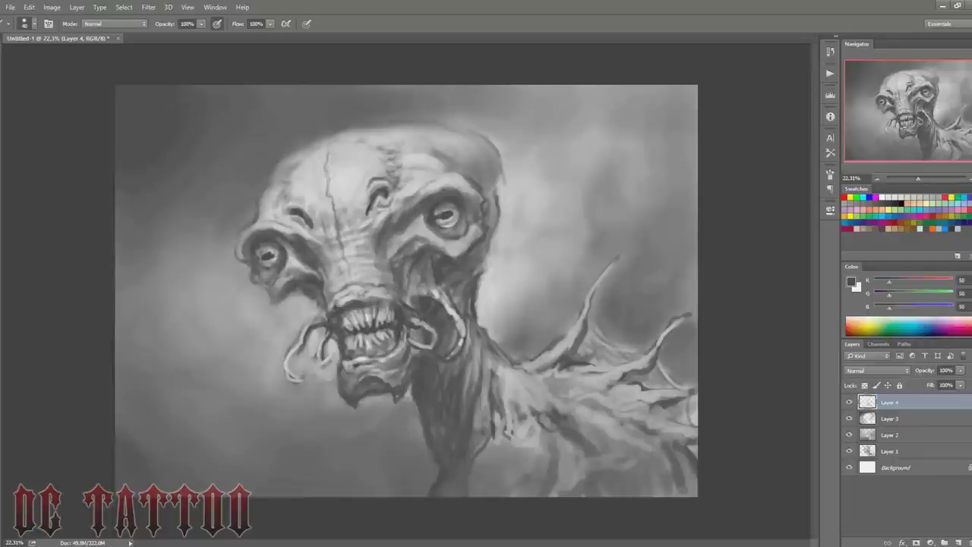
key("bracketleft")
key("bracketleft")
left_click_drag(496, 190, 435, 127)
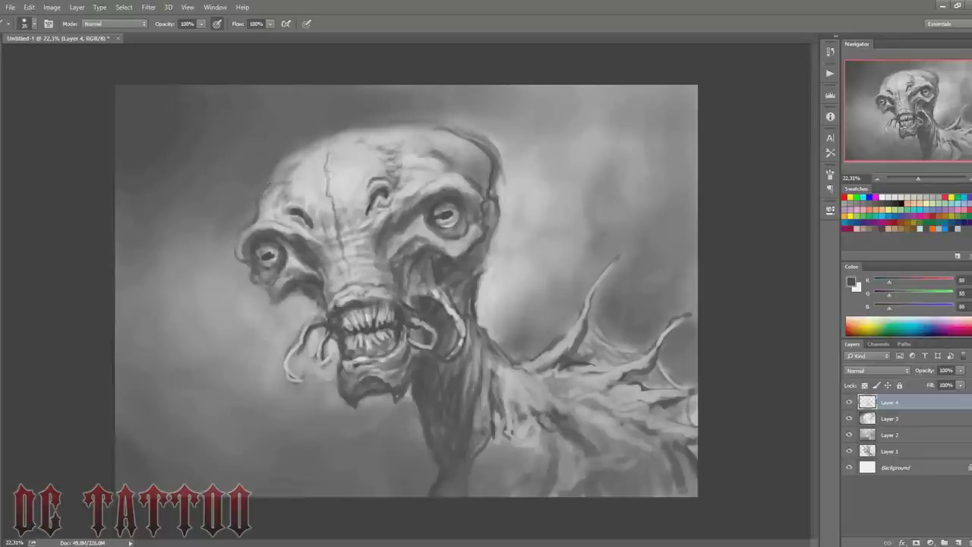
left_click(285, 166, "alt")
left_click_drag(266, 190, 278, 160)
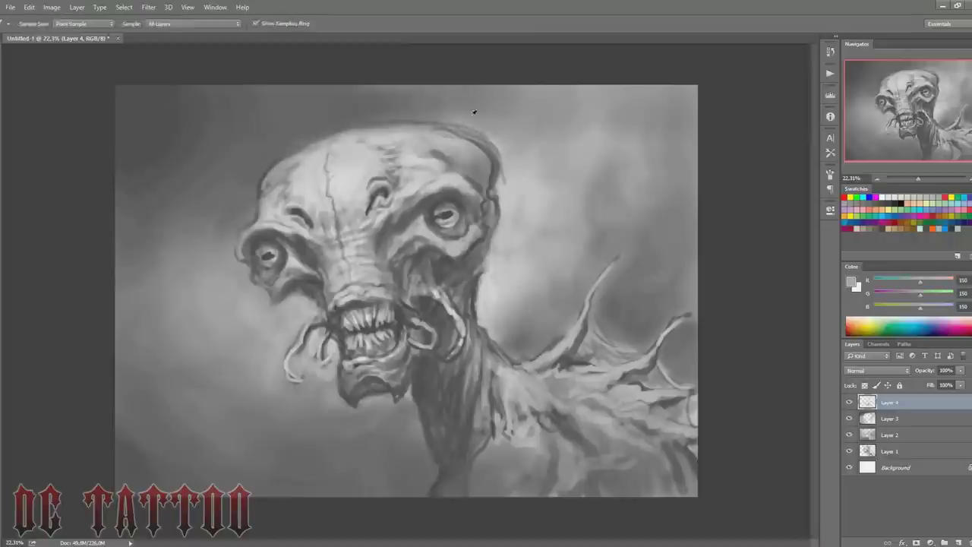
key("bracketright")
key("bracketright")
left_click_drag(417, 111, 315, 131)
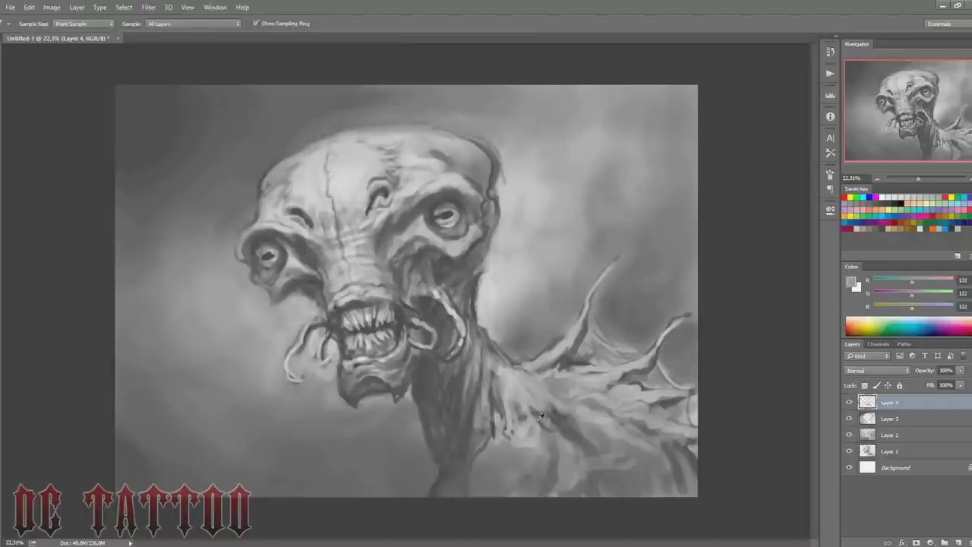
Step: Lighten the lower neck and right shoulder, then shade the shoulder with darker grey strokes
left_click(505, 459, "alt")
mouse_move(578, 440)
left_mouse_down()
mouse_move(526, 395)
mouse_move(653, 463)
left_mouse_up()
left_click_drag(646, 429, 695, 470)
left_click(541, 425, "alt")
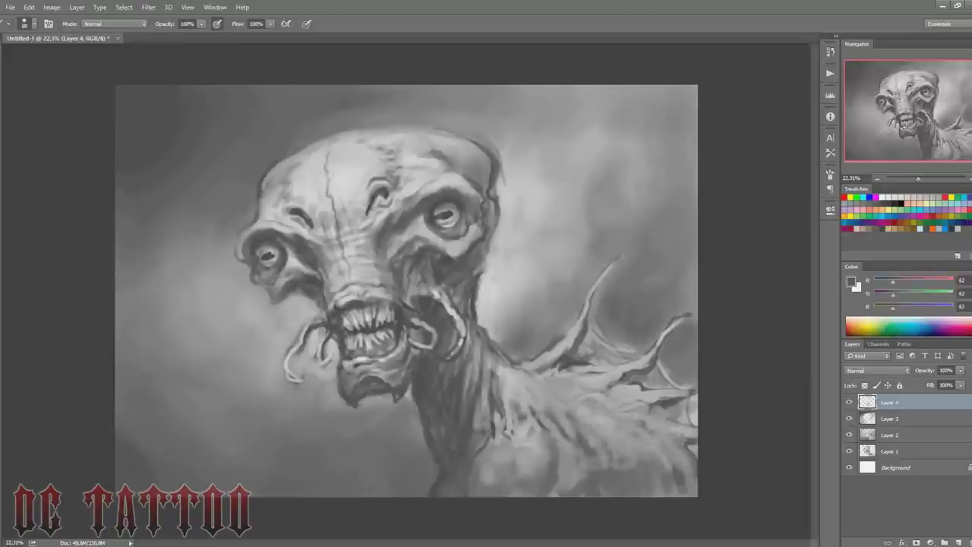
left_click(612, 488, "alt")
left_click_drag(608, 429, 646, 493)
left_click_drag(638, 429, 680, 473)
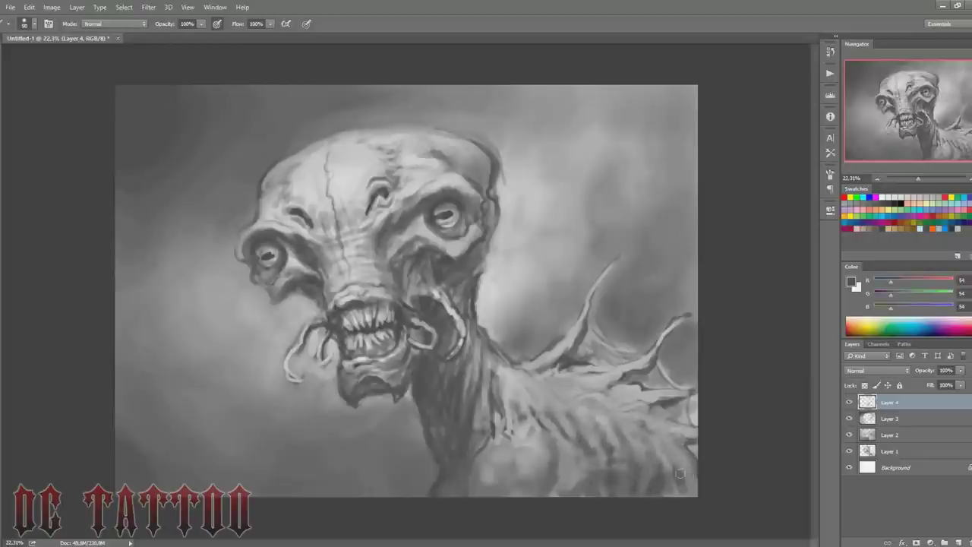
Step: On new Layer 5, softly shade the shoulder, neck, forehead, nose and eye area
key("ctrl+shift+n")
key("Return")
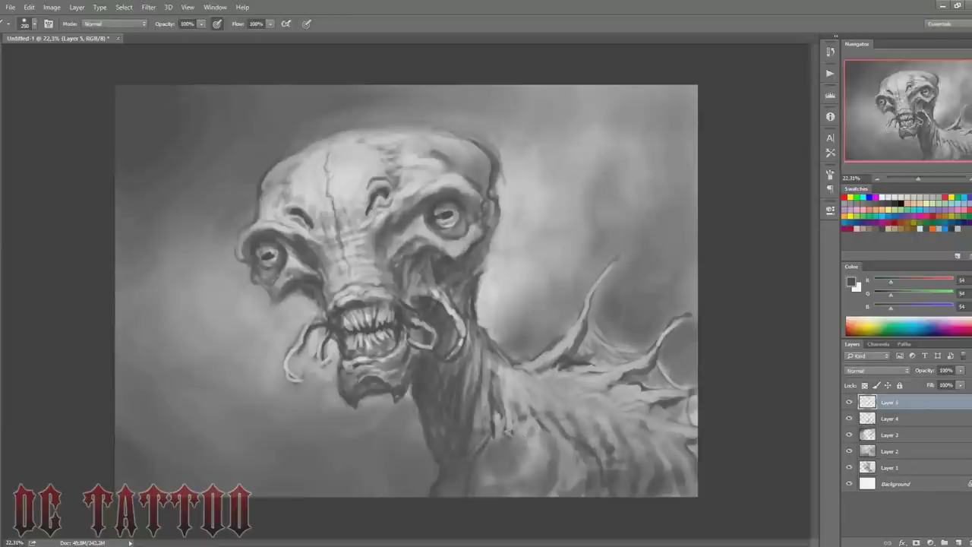
mouse_move(486, 471)
left_mouse_down()
mouse_move(653, 395)
mouse_move(547, 490)
left_mouse_up()
left_click_drag(543, 380, 501, 444)
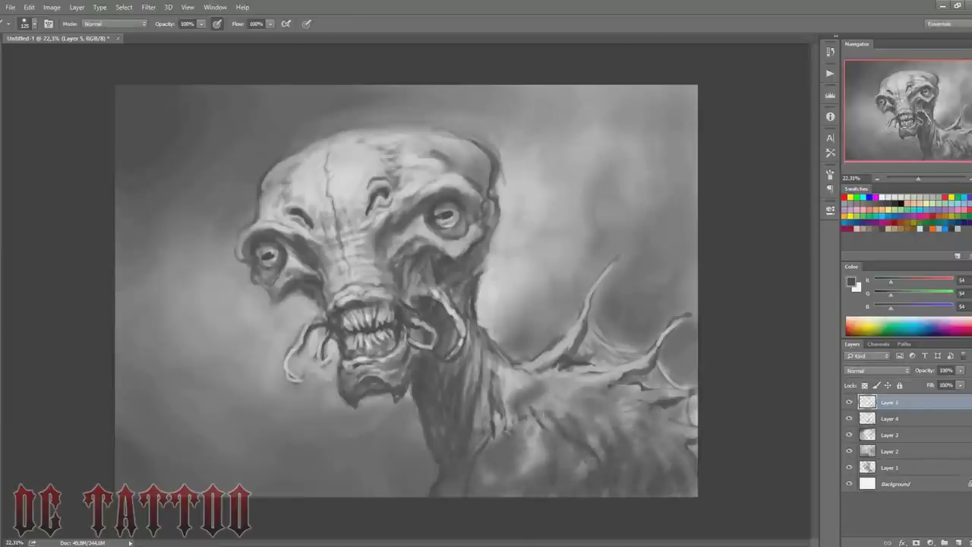
mouse_move(335, 259)
left_mouse_down()
mouse_move(334, 194)
mouse_move(274, 217)
left_mouse_up()
mouse_move(300, 156)
left_mouse_down()
mouse_move(365, 213)
mouse_move(373, 272)
mouse_move(319, 228)
left_mouse_up()
key("bracketright")
key("bracketright")
key("bracketright")
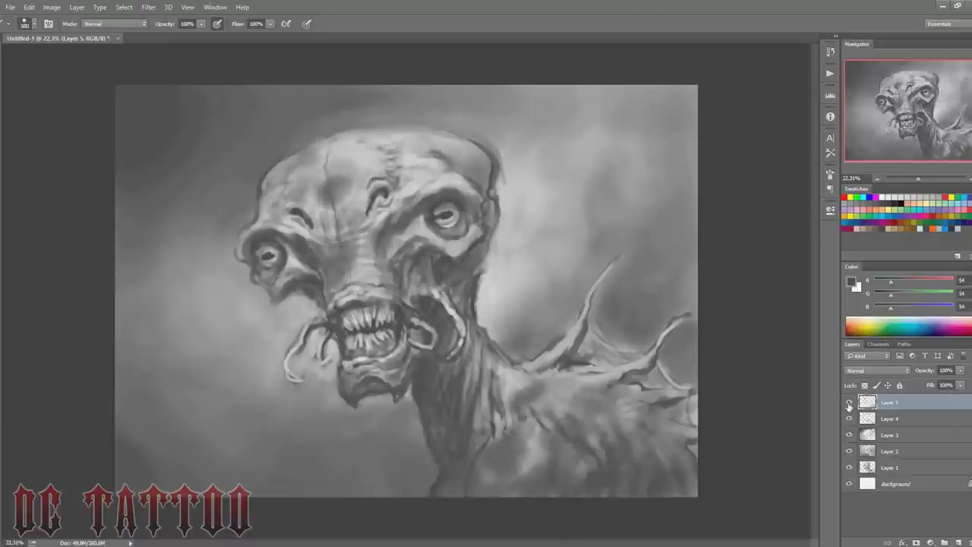
Step: Hide Layer 5 and add a new layer above Layer 4
left_click(850, 402)
left_click(889, 418)
key("ctrl+shift+n")
Step: Create Layer 6 in Color blend mode and tint the forehead and left eye orange
left_click(574, 175)
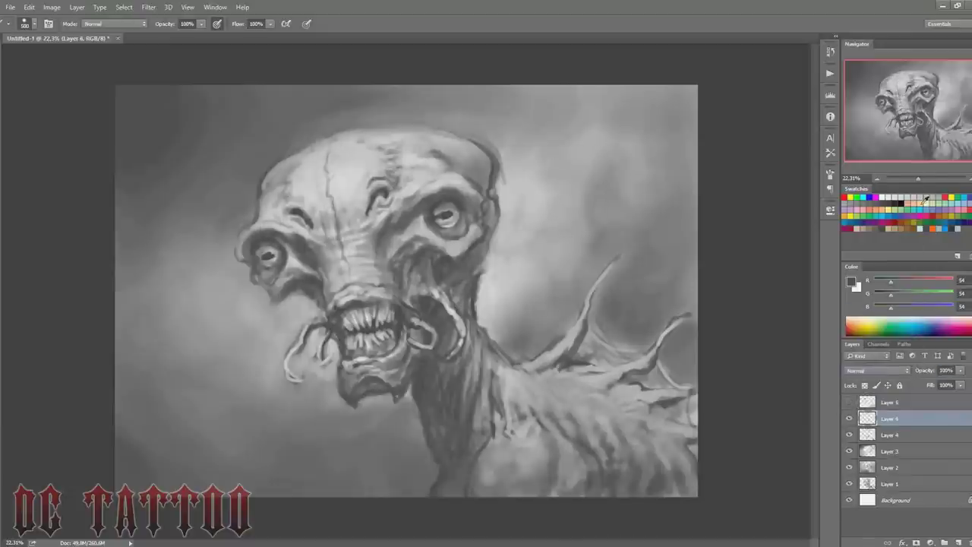
left_click(866, 371)
left_click(852, 355)
left_click_drag(273, 251, 300, 197)
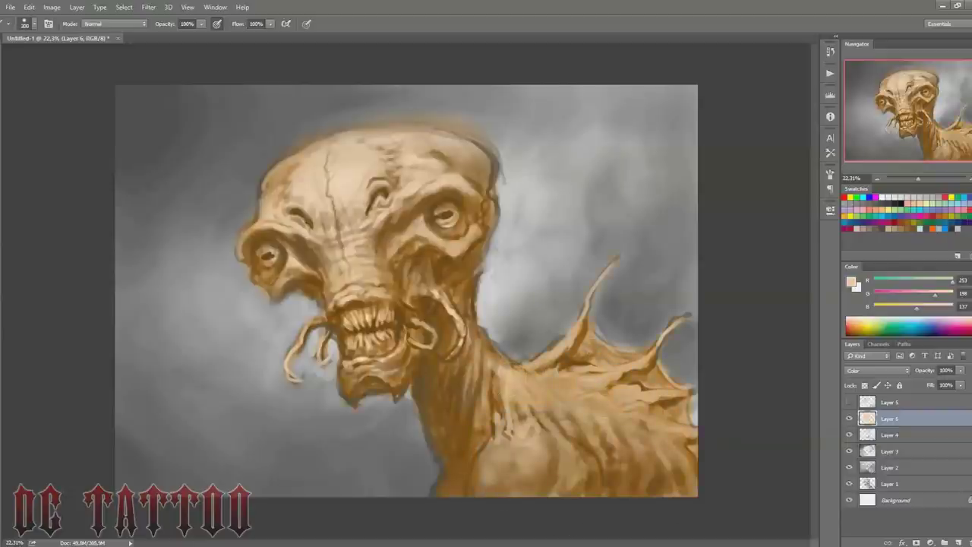
key("bracketright")
key("bracketright")
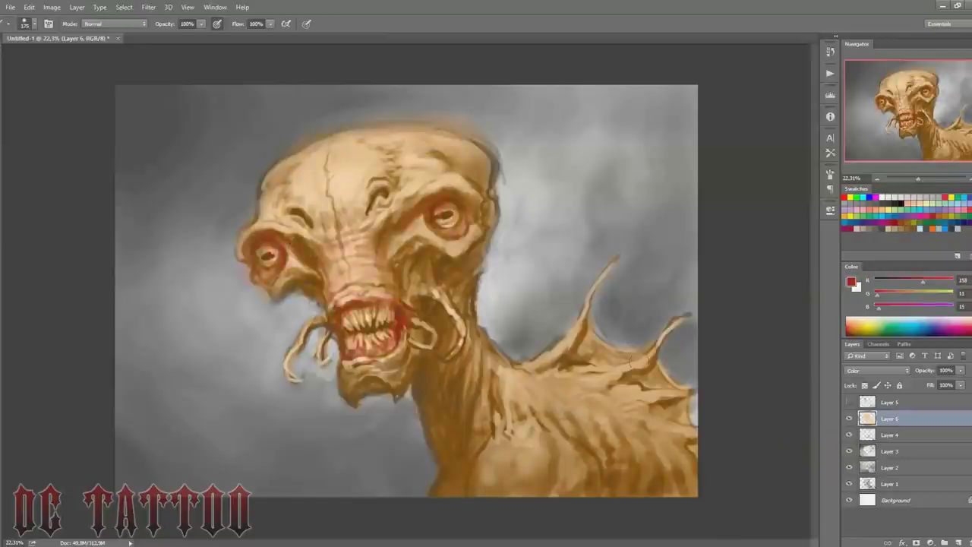
key("e")
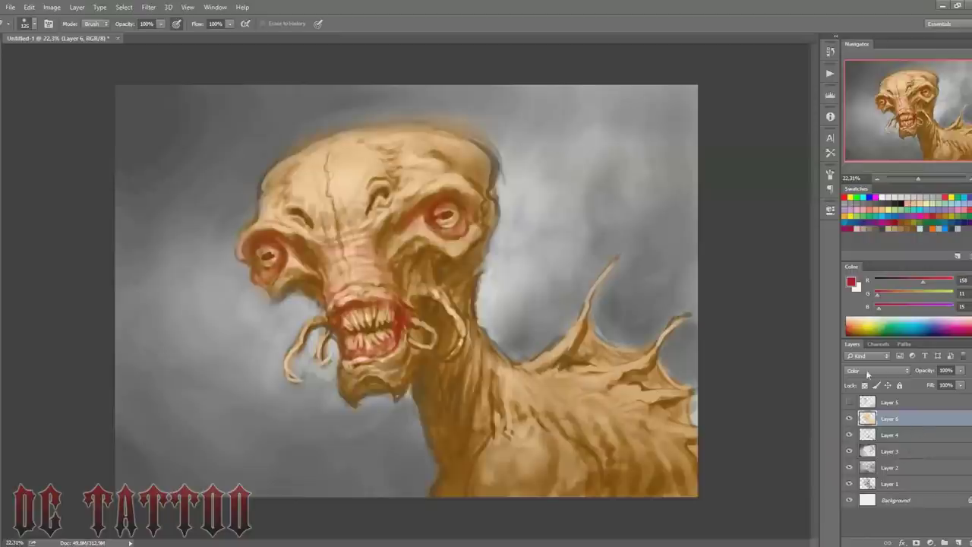
key("b")
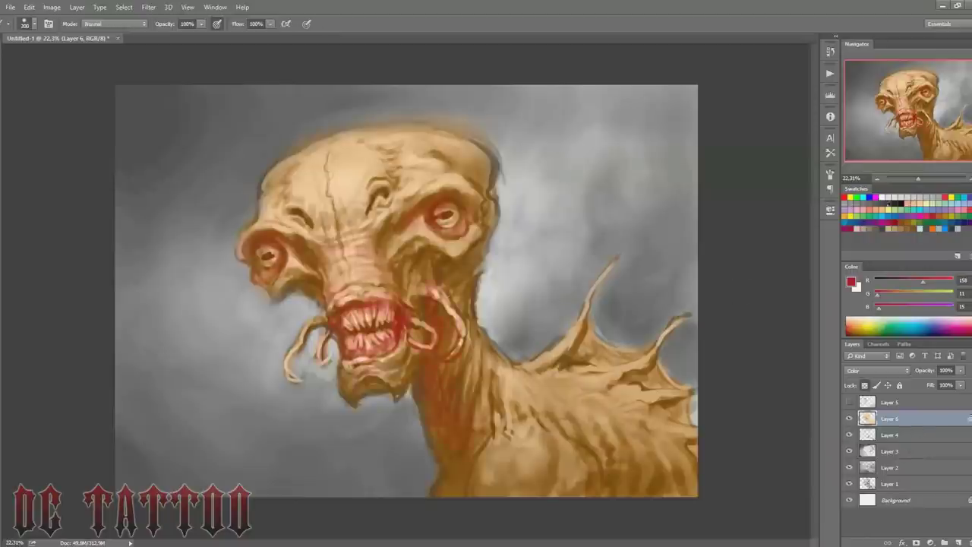
Step: Tint the skin with pale yellow, brown, reddish-brown and tan swatch colours
left_click(891, 204)
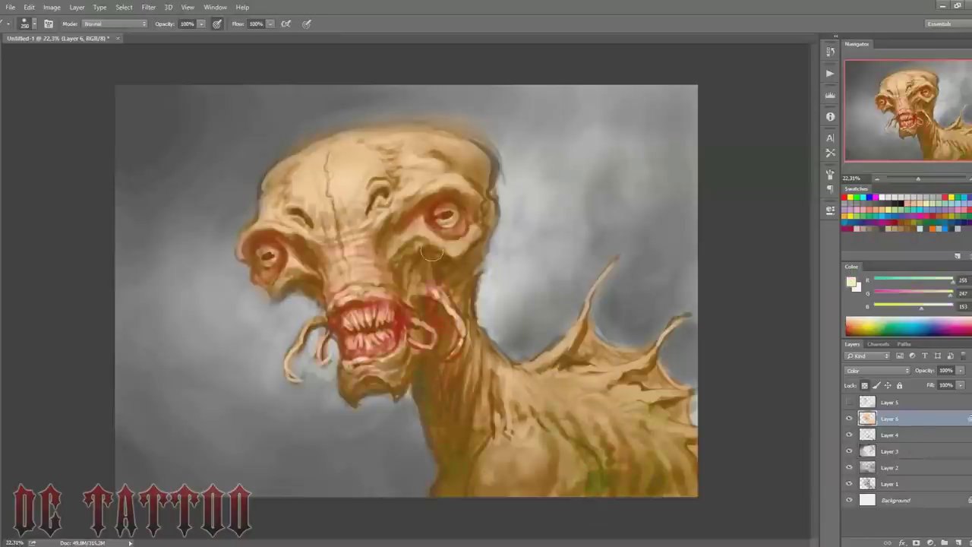
key("bracketright")
key("bracketright")
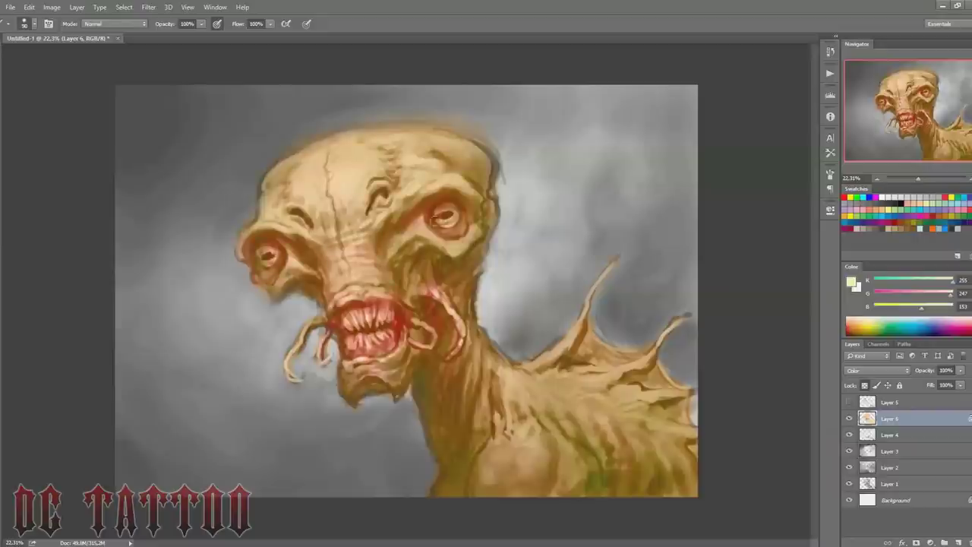
left_click(489, 458, "alt")
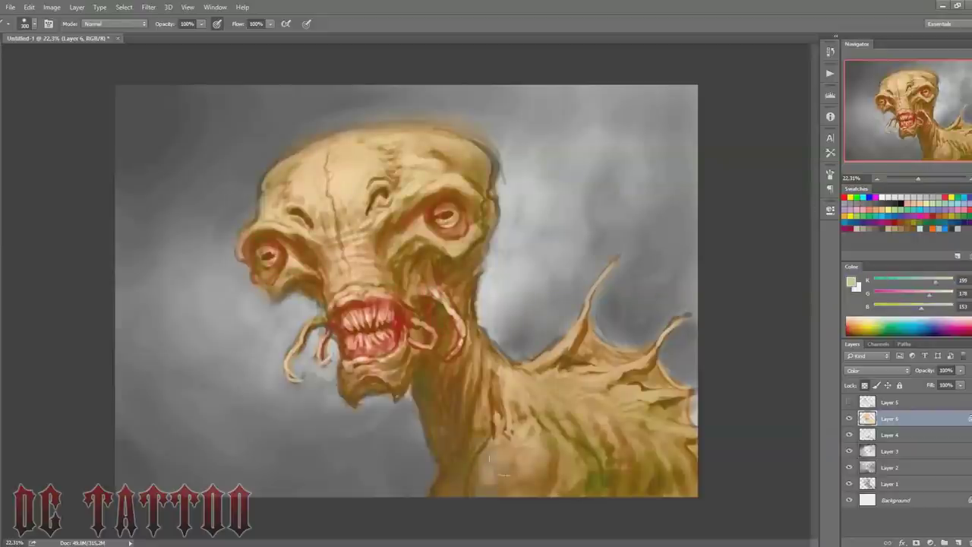
left_click(926, 203)
left_click(906, 219)
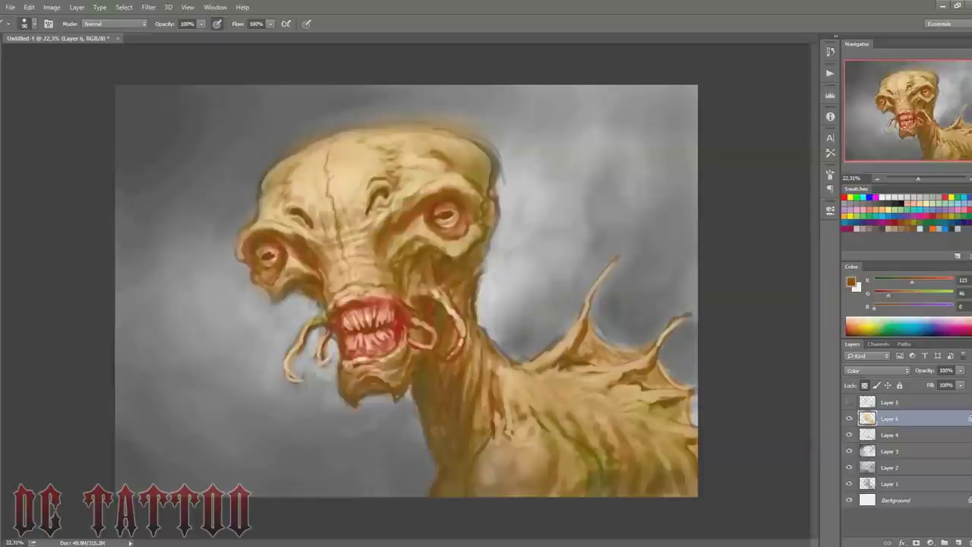
left_click(890, 210)
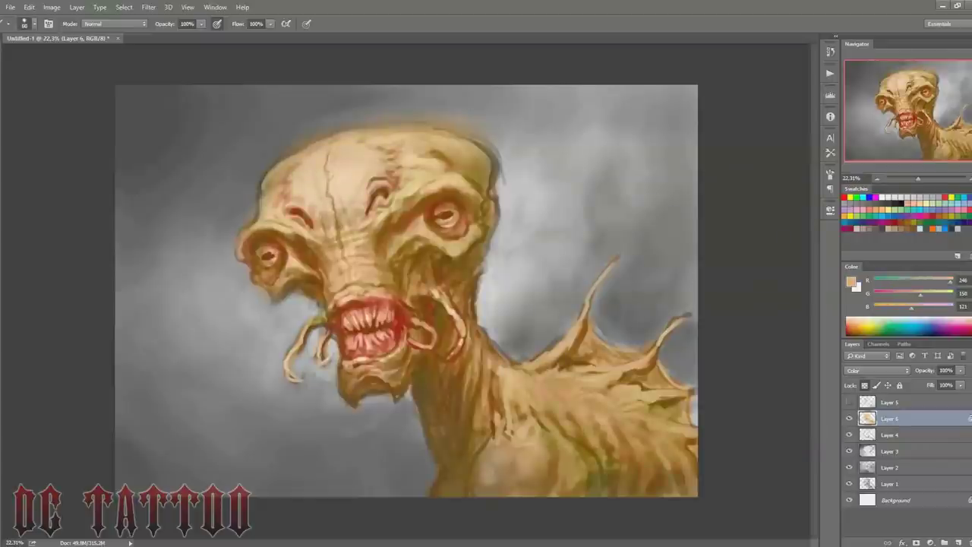
Step: Colour the eyes light blue and cyan, add salmon touches, then start Layer 7
left_click(929, 208)
left_click(922, 208)
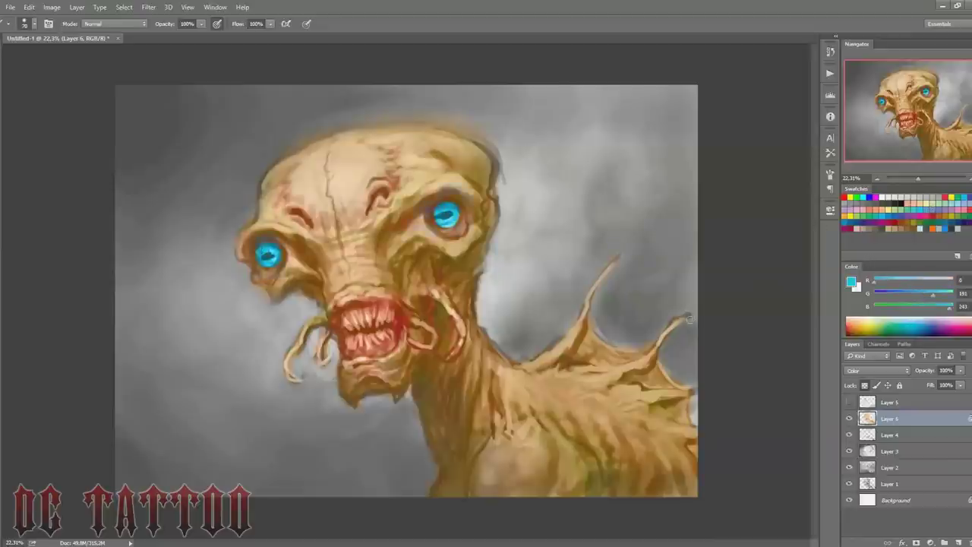
left_click(921, 227)
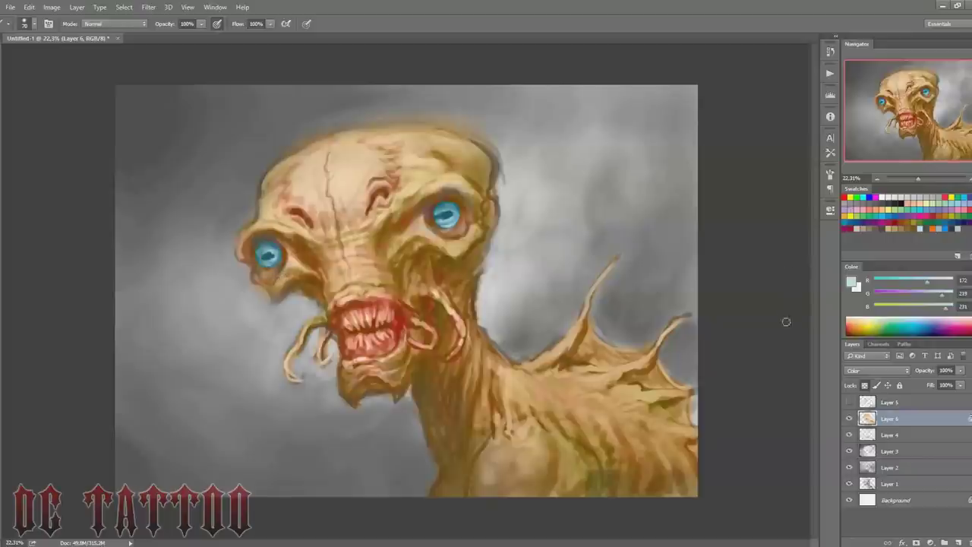
left_click(866, 216)
key("ctrl+shift+n")
Step: Set Layer 7 to Color blend mode and smooth the colour of the lips and nose
key("Return")
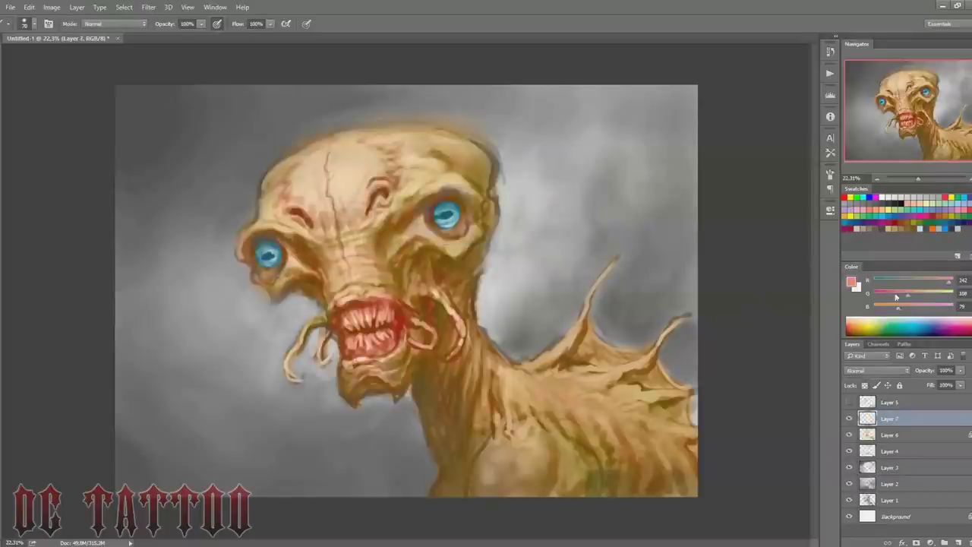
left_click(879, 370)
left_click(873, 364)
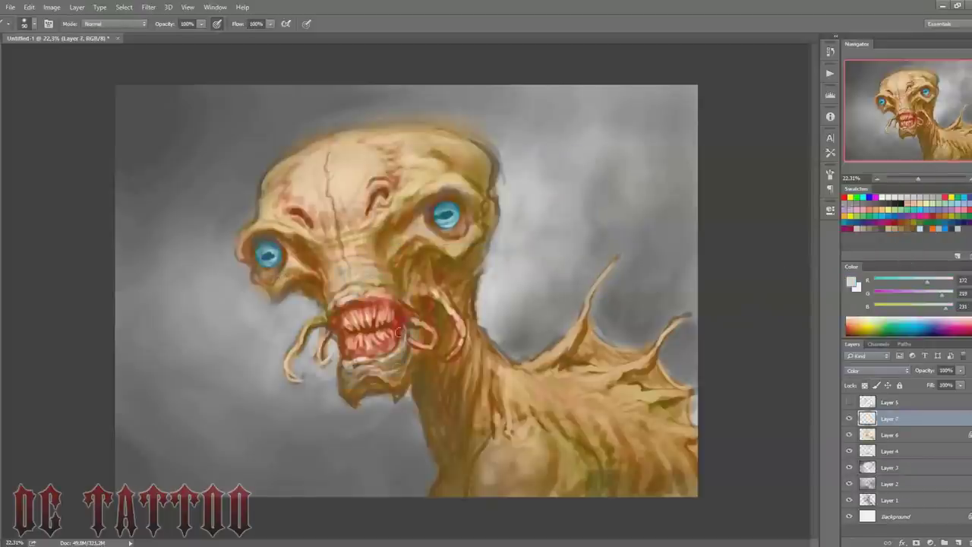
key("bracketright")
left_click_drag(371, 274, 312, 283)
key("bracketright")
key("bracketright")
key("bracketright")
key("bracketright")
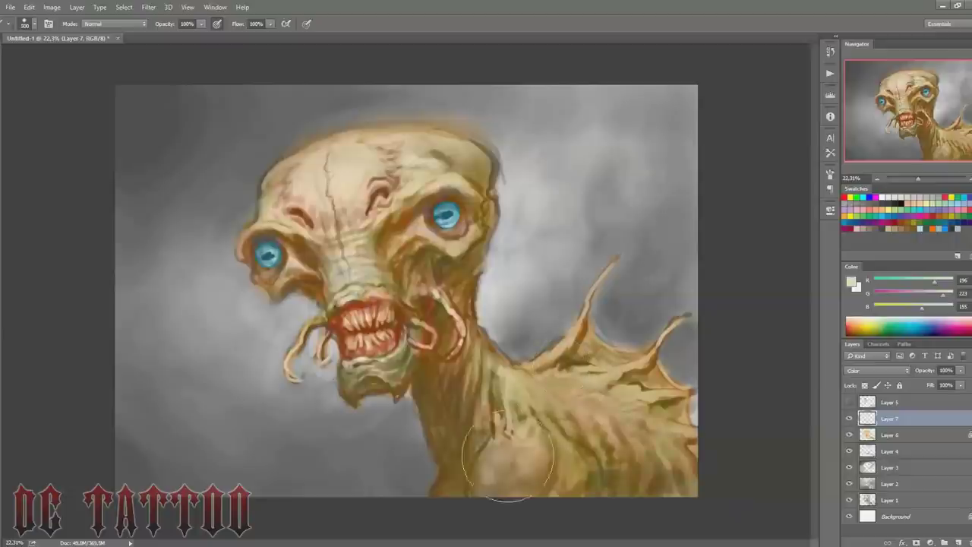
Step: Tint the neck and lower body purple-pink, mirror the canvas, and pick salmon pink for the fins
left_click(952, 206)
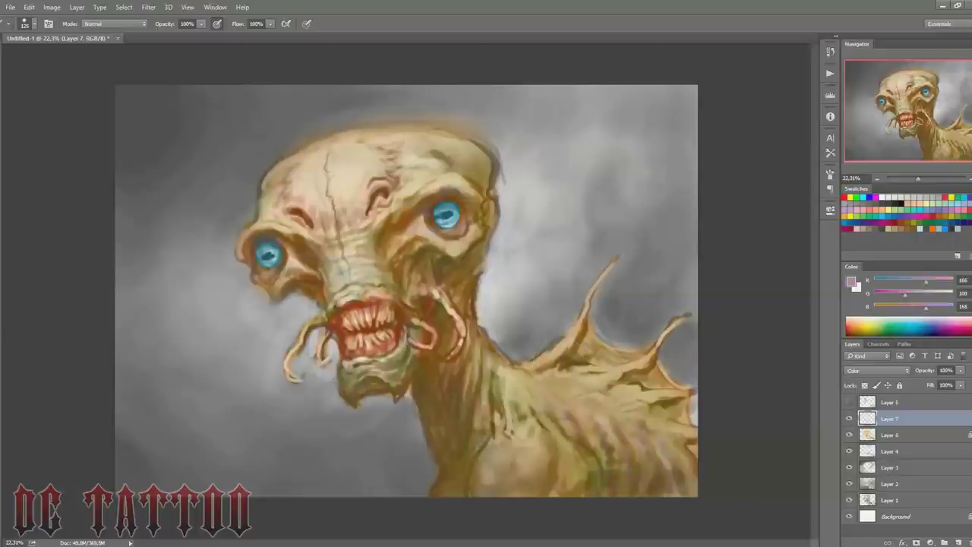
mouse_move(465, 404)
left_mouse_down()
mouse_move(456, 446)
mouse_move(749, 481)
left_mouse_up()
key("bracketleft")
key("h")
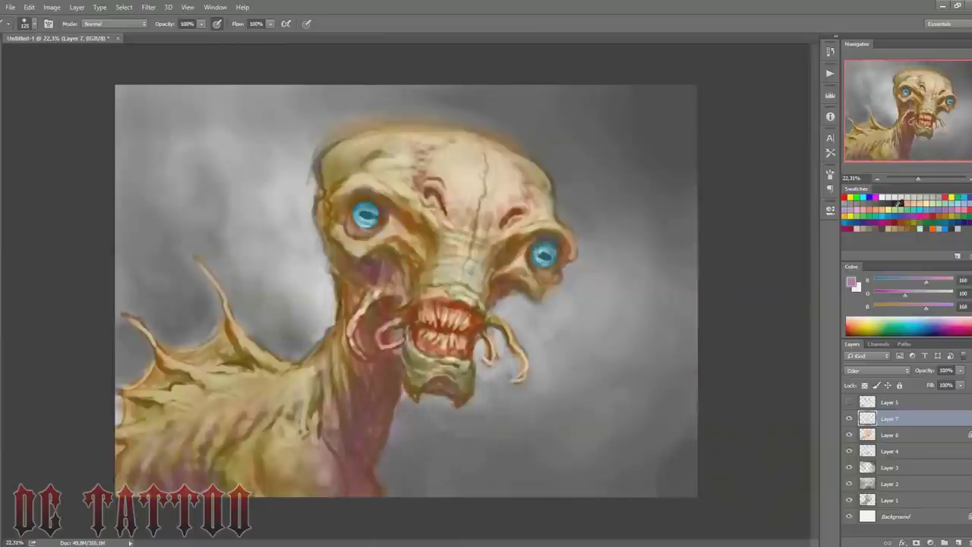
left_click(898, 204)
left_click(906, 203)
left_click(849, 402)
left_click(850, 402)
Step: Add Layer 8 and a Curves adjustment layer bent downward to darken the painting
key("ctrl+shift+n")
key("Return")
left_click(931, 543)
left_click(911, 375)
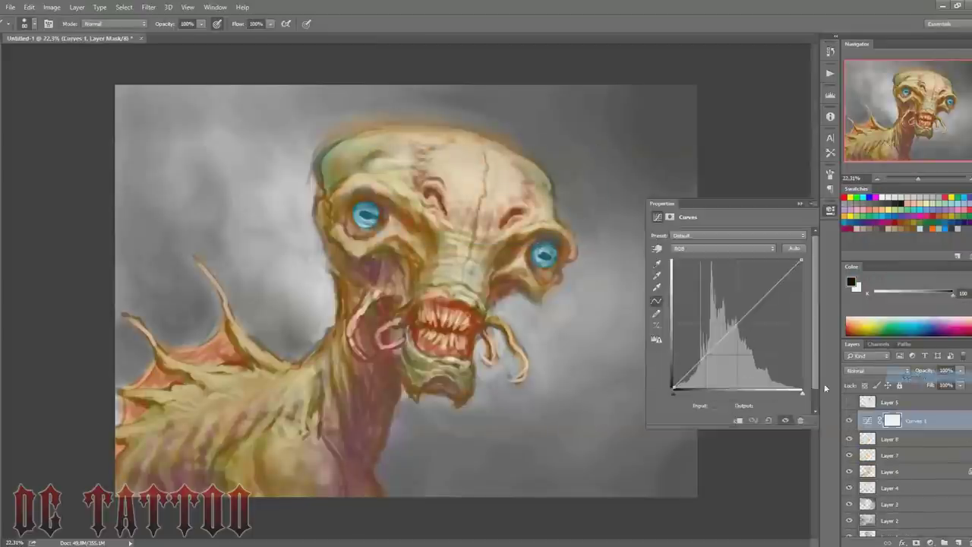
left_click_drag(757, 305, 757, 316)
left_click_drag(713, 350, 712, 363)
key("ctrl+e")
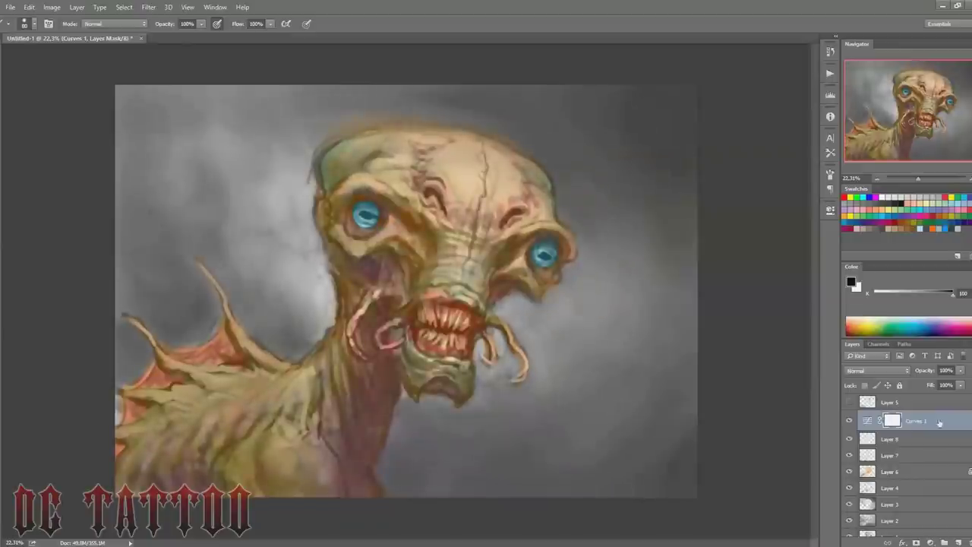
Step: Set Layer 8 to Soft Light and lighten the lower-right and upper-left background
right_click(752, 102)
key("Escape")
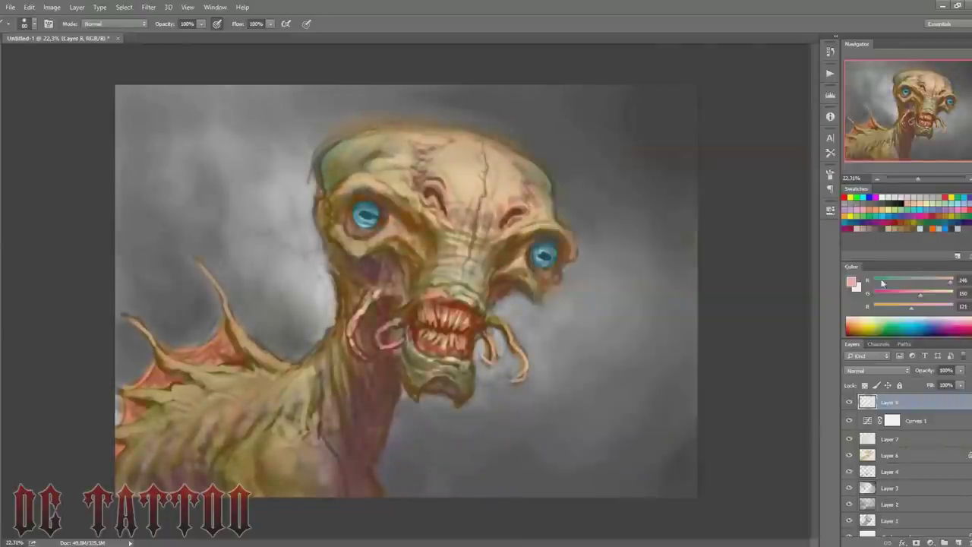
left_click(877, 370)
left_click(873, 275)
left_click_drag(599, 370, 525, 306)
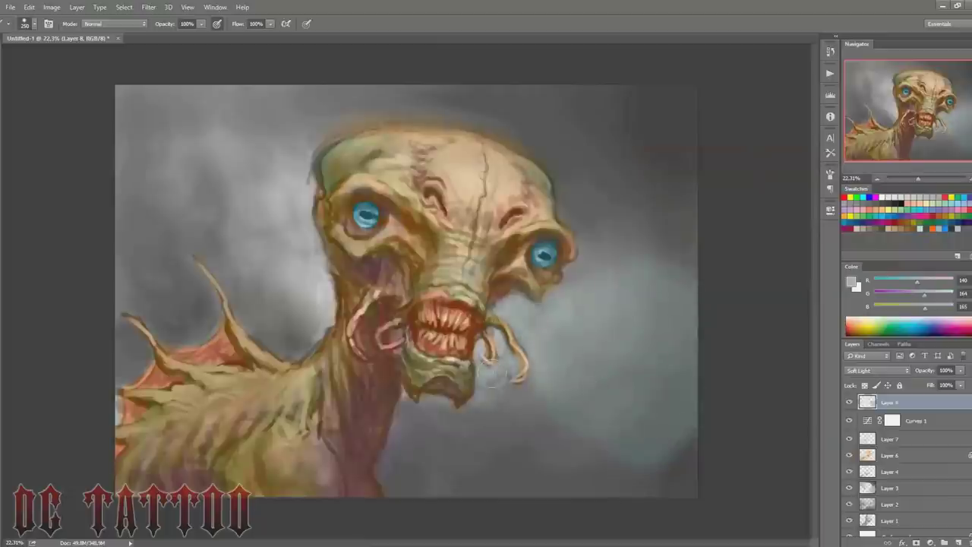
left_click_drag(326, 296, 190, 151)
Step: Switch Layer 8 to Color mode and tint the background edges and lower background olive green
key("shift+alt+c")
left_click(174, 294, "alt")
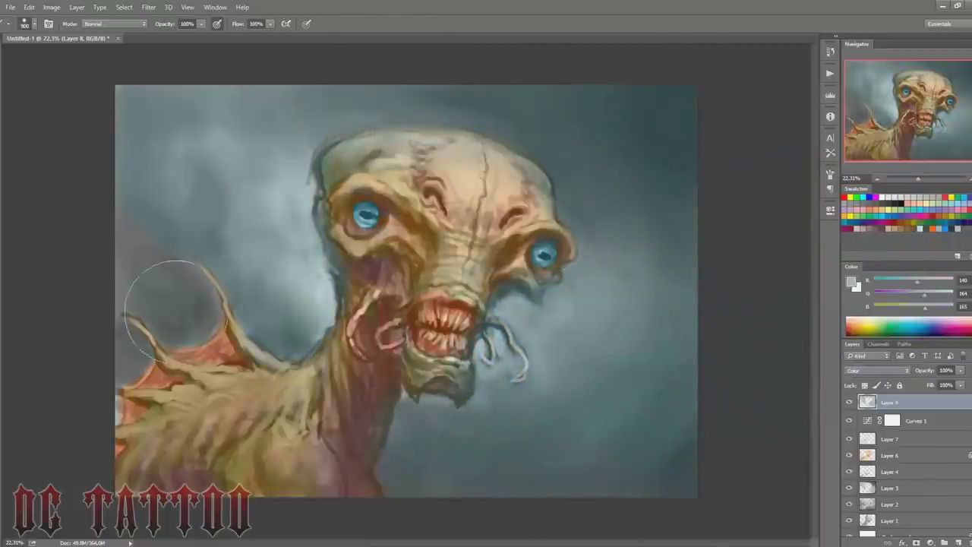
mouse_move(531, 458)
left_mouse_down()
mouse_move(686, 293)
mouse_move(679, 466)
mouse_move(109, 343)
mouse_move(123, 149)
mouse_move(625, 288)
mouse_move(623, 119)
left_mouse_up()
key("bracketleft")
left_click(543, 472, "alt")
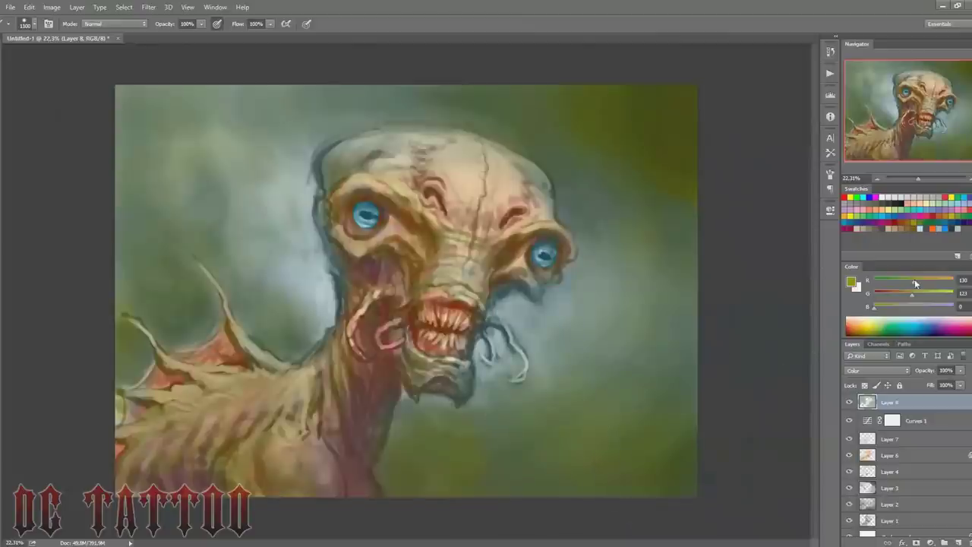
key("bracketleft")
left_click_drag(673, 326, 499, 462)
Step: Tint the upper-left background light blue
left_click(608, 271, "alt")
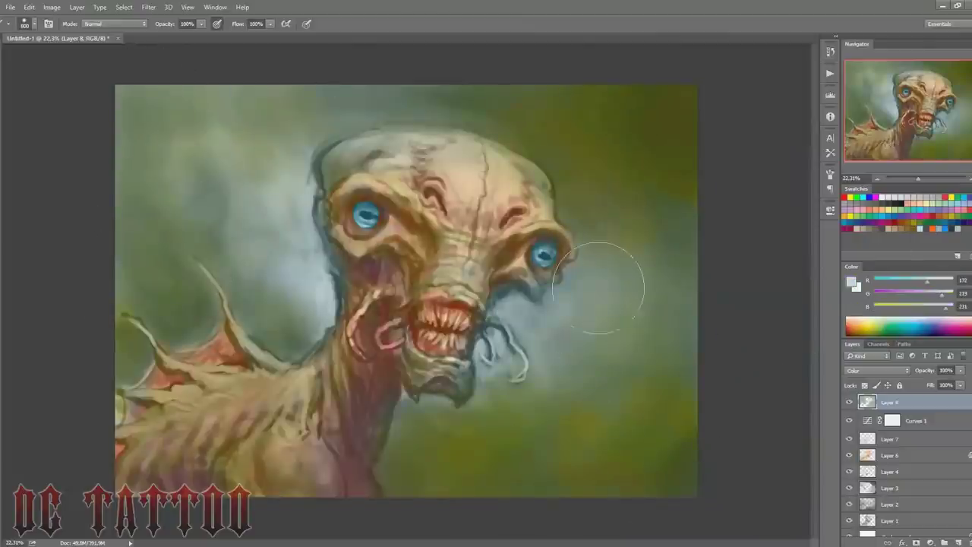
left_click_drag(251, 183, 175, 129)
key("bracketright")
key("bracketright")
key("bracketright")
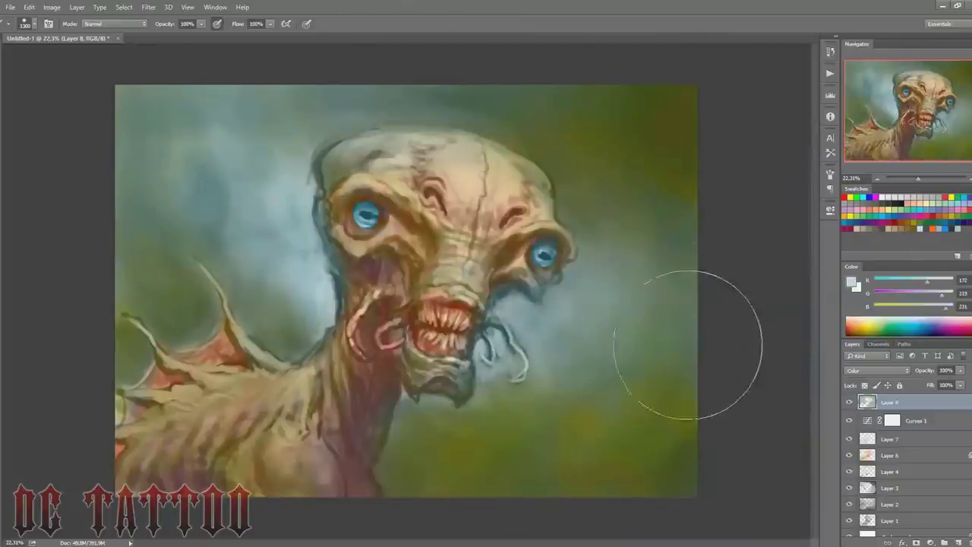
key("e")
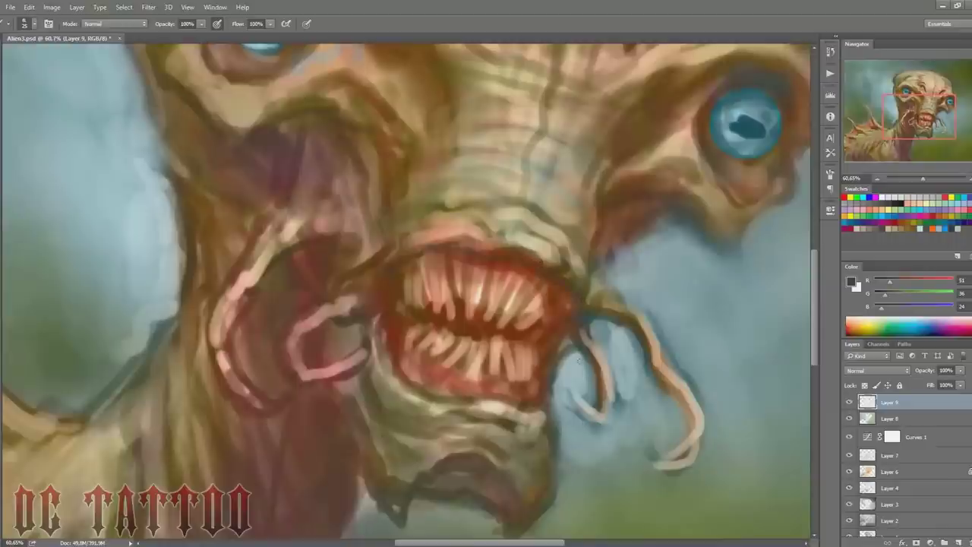
Step: Paint dark strokes around the mouth and teeth, then red on the lower teeth and lip
left_click_drag(566, 346, 543, 262)
left_click_drag(531, 304, 357, 296)
mouse_move(380, 334)
left_mouse_down()
mouse_move(450, 311)
mouse_move(536, 338)
left_mouse_up()
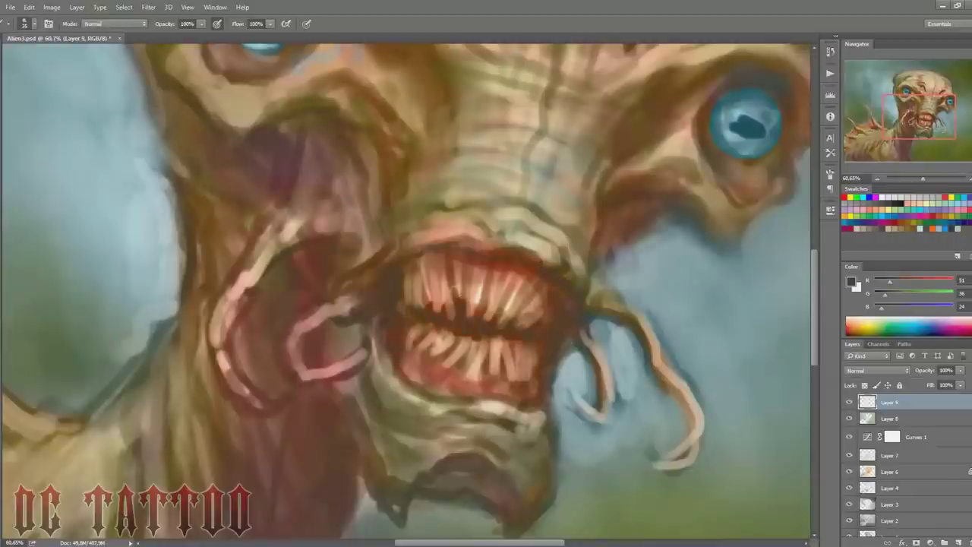
left_click(401, 348, "alt")
mouse_move(402, 380)
left_mouse_down()
mouse_move(509, 395)
mouse_move(543, 429)
left_mouse_up()
Step: Lighten the lower lip with tan and darken the lower jaw edge with sampled browns
left_click(531, 414, "alt")
left_click_drag(539, 391, 548, 419)
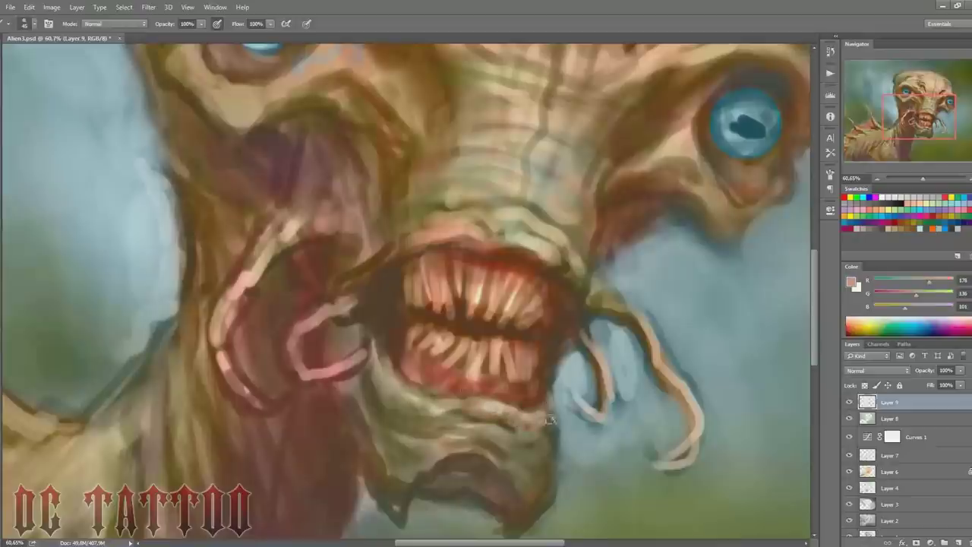
left_click(395, 371, "alt")
mouse_move(373, 334)
left_mouse_down()
mouse_move(403, 399)
mouse_move(502, 422)
left_mouse_up()
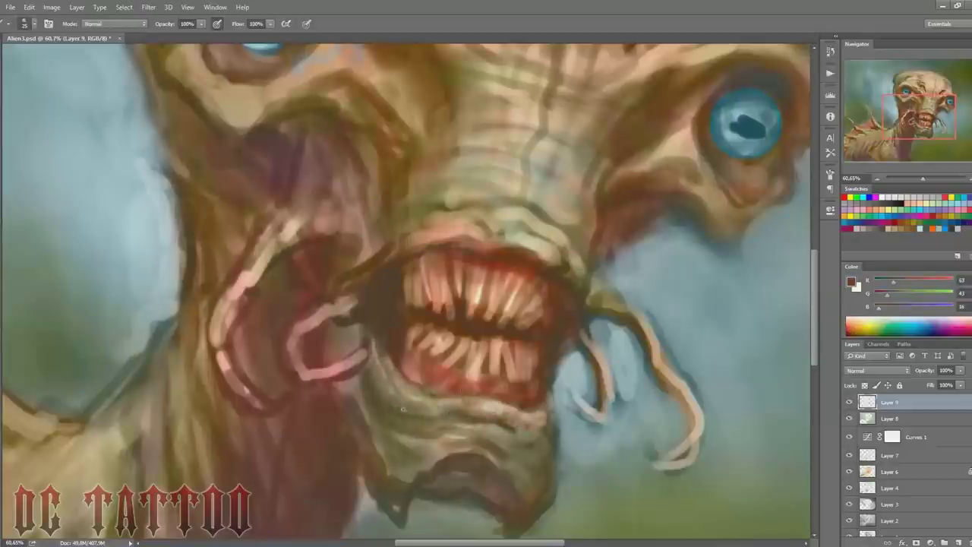
mouse_move(403, 409)
left_mouse_down()
mouse_move(441, 419)
mouse_move(554, 410)
mouse_move(475, 441)
left_mouse_up()
left_click(502, 430, "alt")
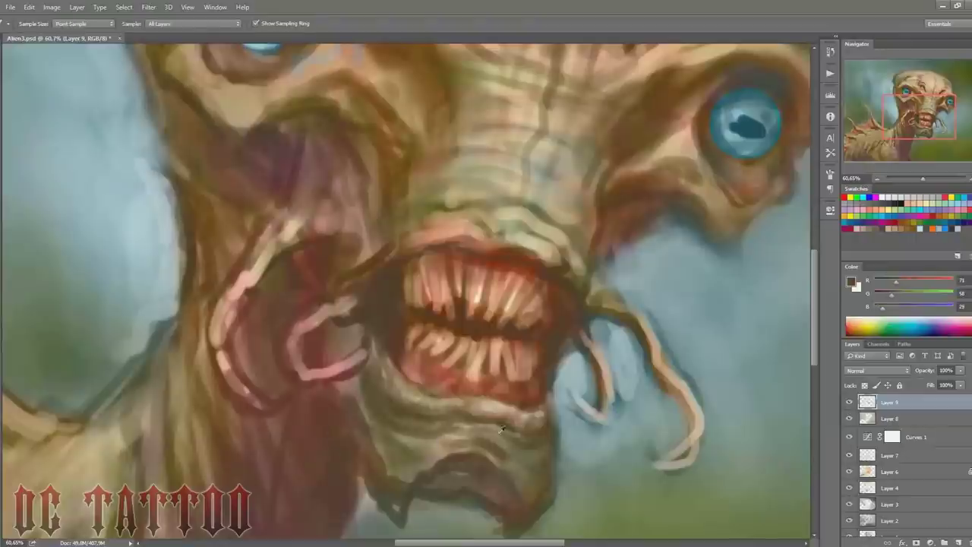
left_click_drag(380, 398, 539, 456)
Step: Add another dark brown stroke along the lower jaw and pick a lighter tan
left_click(414, 405, "alt")
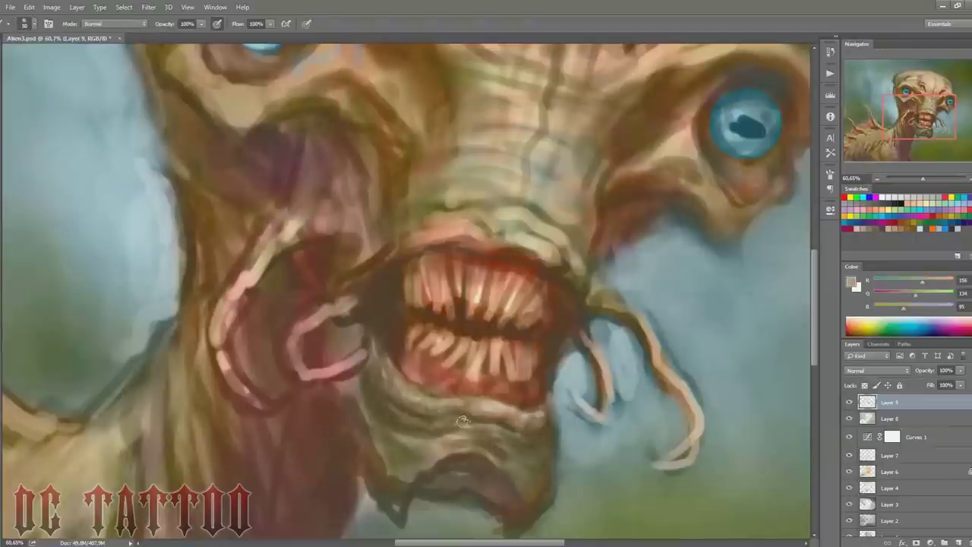
left_click(380, 414, "alt")
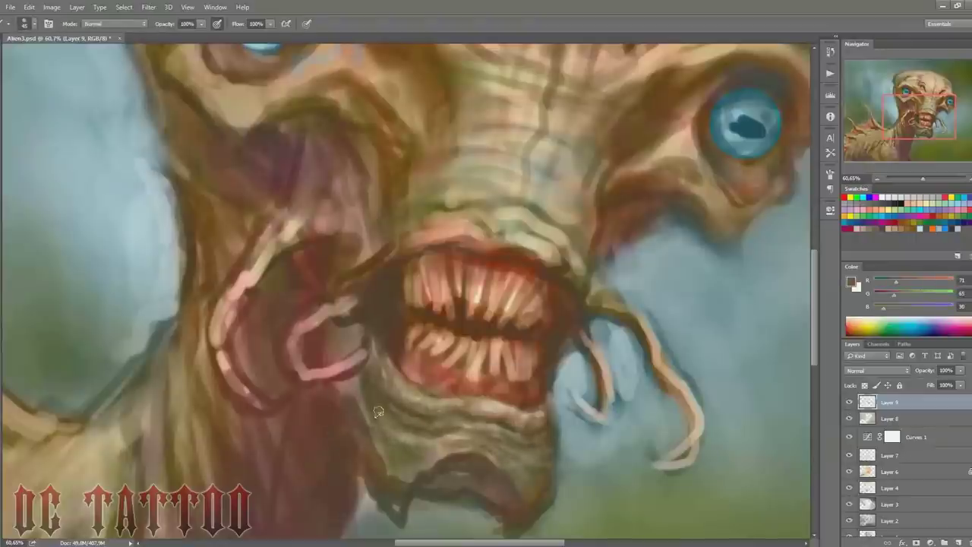
mouse_move(380, 425)
left_mouse_down()
mouse_move(499, 452)
mouse_move(439, 461)
left_mouse_up()
left_click(500, 452, "alt")
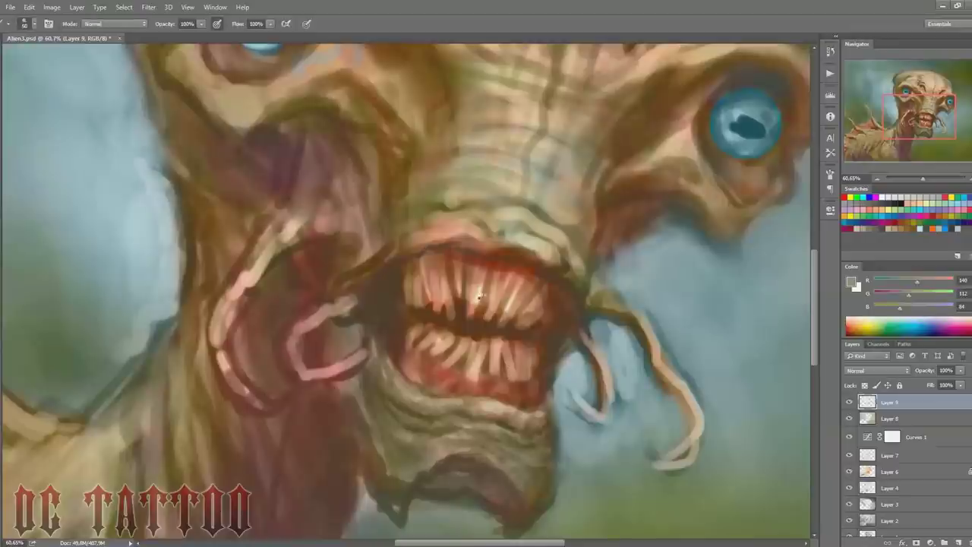
Step: Flip the canvas horizontally to check it, then paint salmon strokes along the upper gum
key("h")
left_click(357, 256, "alt")
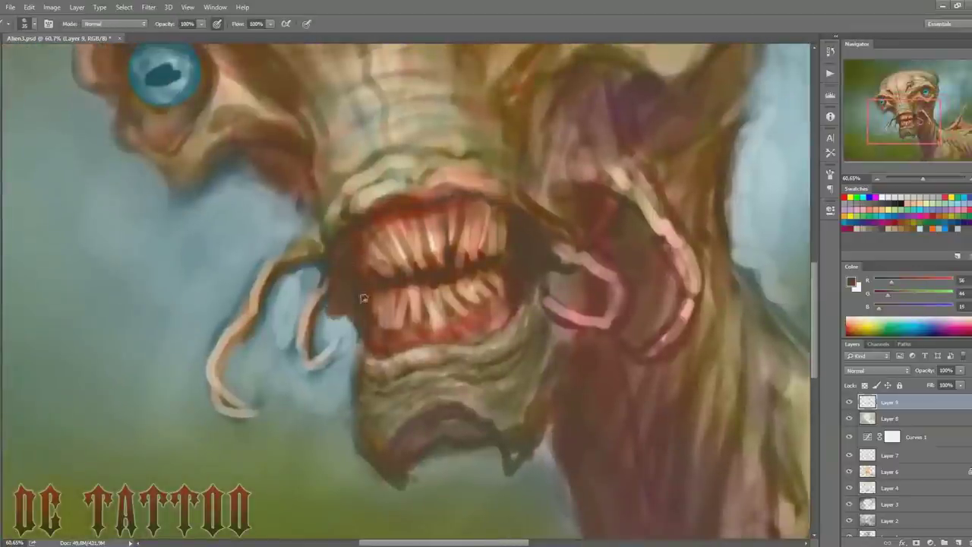
left_click(499, 250, "alt")
mouse_move(373, 220)
left_mouse_down()
mouse_move(426, 204)
mouse_move(471, 258)
mouse_move(425, 228)
left_mouse_up()
Step: Brighten the upper and lower teeth with light tan using a smaller brush
left_click(454, 281, "alt")
key("bracketleft")
left_click_drag(380, 251, 489, 220)
left_click(466, 261, "alt")
key("bracketleft")
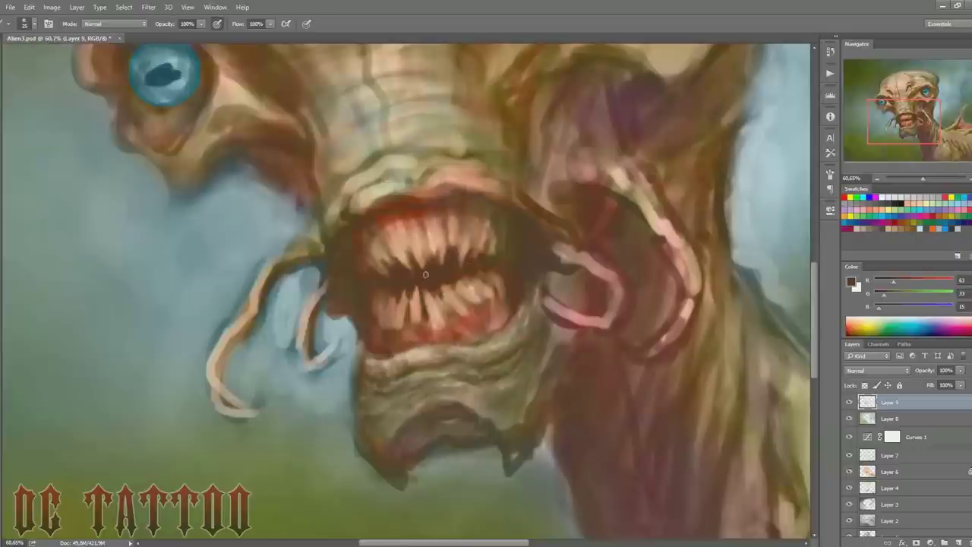
Step: Darken the gaps between the lower teeth and stroke dark across the upper gum
left_click(440, 325, "alt")
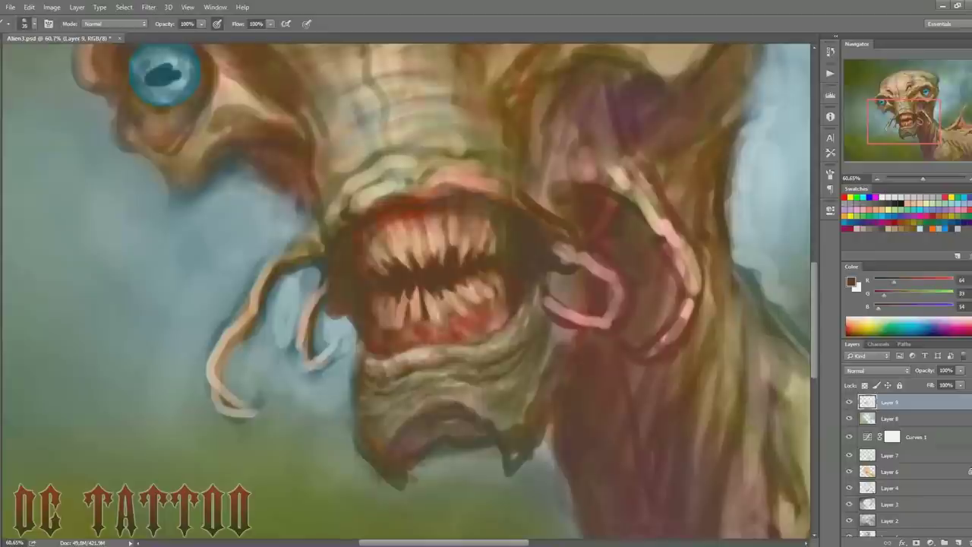
left_click_drag(414, 319, 448, 327)
left_click_drag(403, 303, 509, 292)
key("bracketright")
key("bracketright")
key("bracketright")
left_click_drag(475, 209, 397, 211)
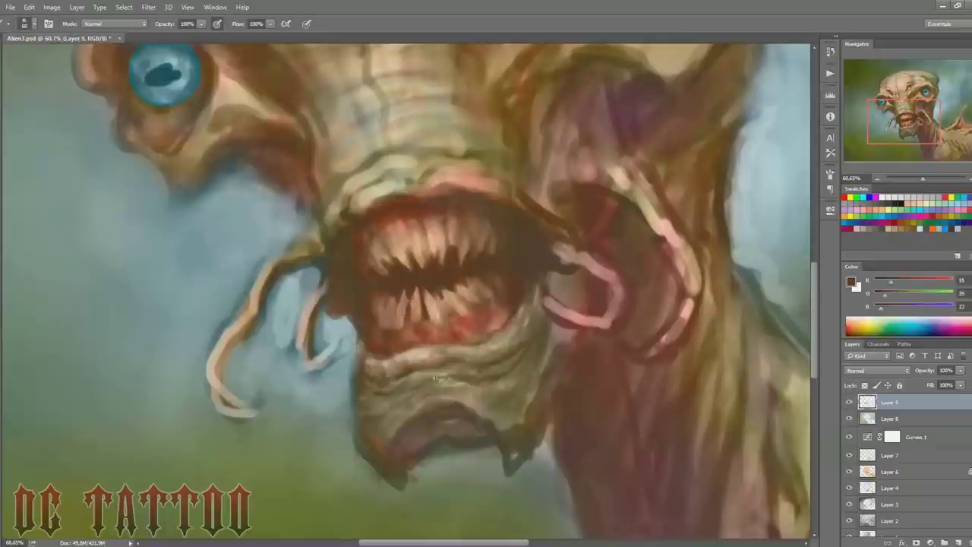
Step: Sample several skin and shadow tones and paint dark greenish strokes at the chin bottom
left_click(435, 362, "alt")
key("bracketleft")
key("bracketleft")
key("bracketleft")
key("bracketleft")
left_click(499, 331, "alt")
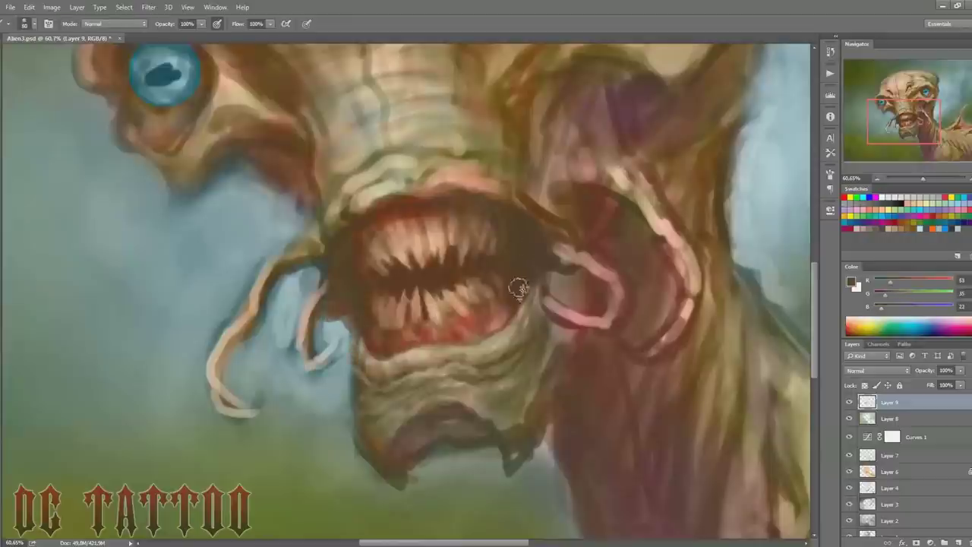
left_click(563, 268, "alt")
left_click(476, 327, "alt")
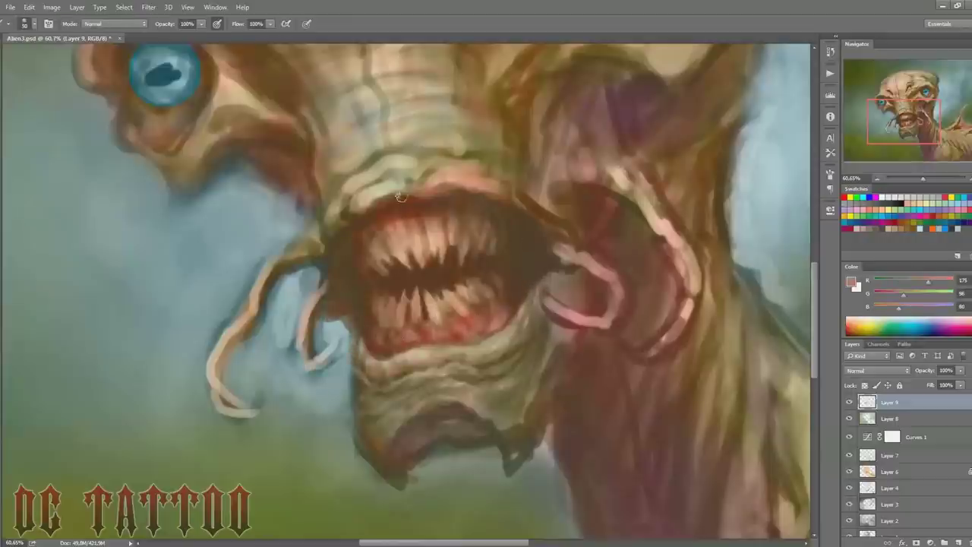
left_click(423, 230, "alt")
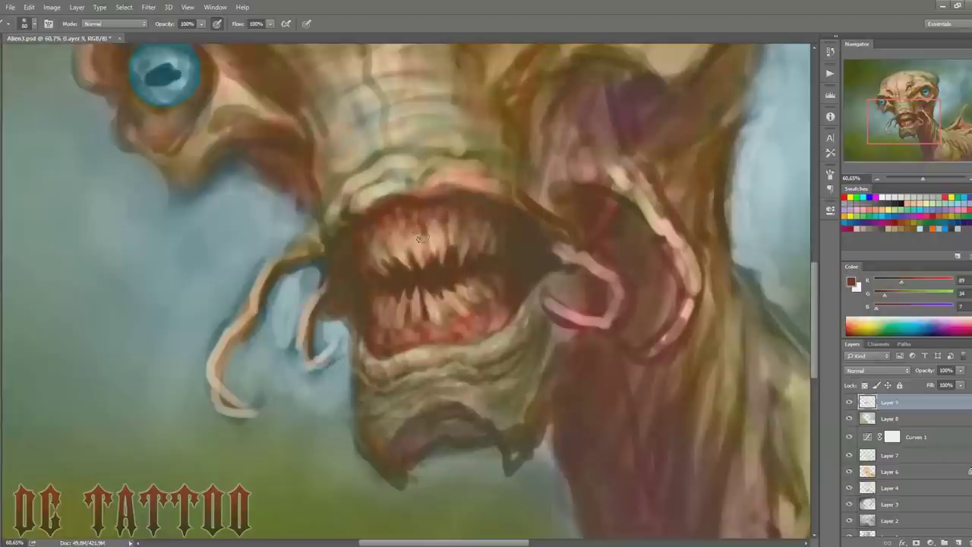
left_click(479, 410, "alt")
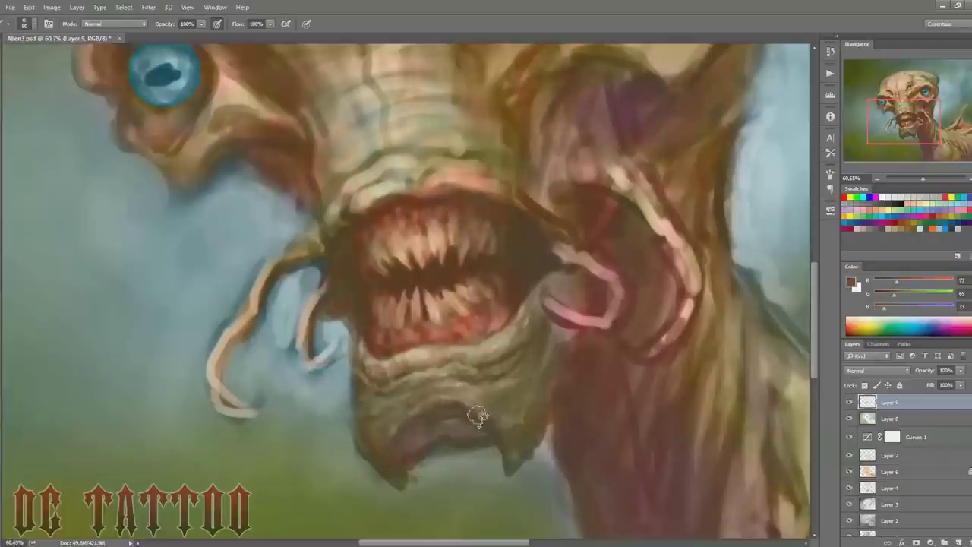
left_click_drag(441, 459, 477, 469)
Step: Paint light brown strokes on the chin, then pan up to the eyes
left_click(448, 305, "alt")
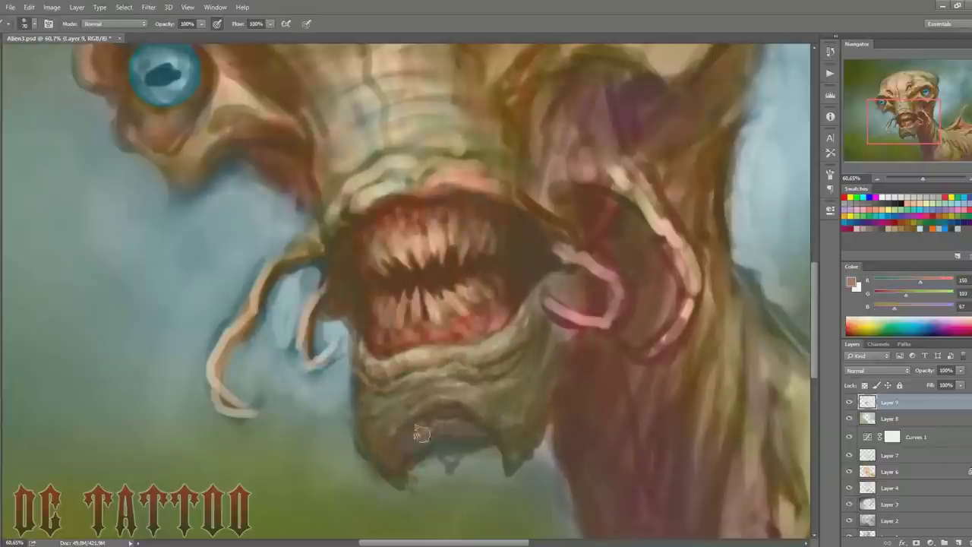
left_click_drag(422, 429, 471, 444)
left_click(447, 405, "alt")
left_click_drag(859, 122, 855, 111)
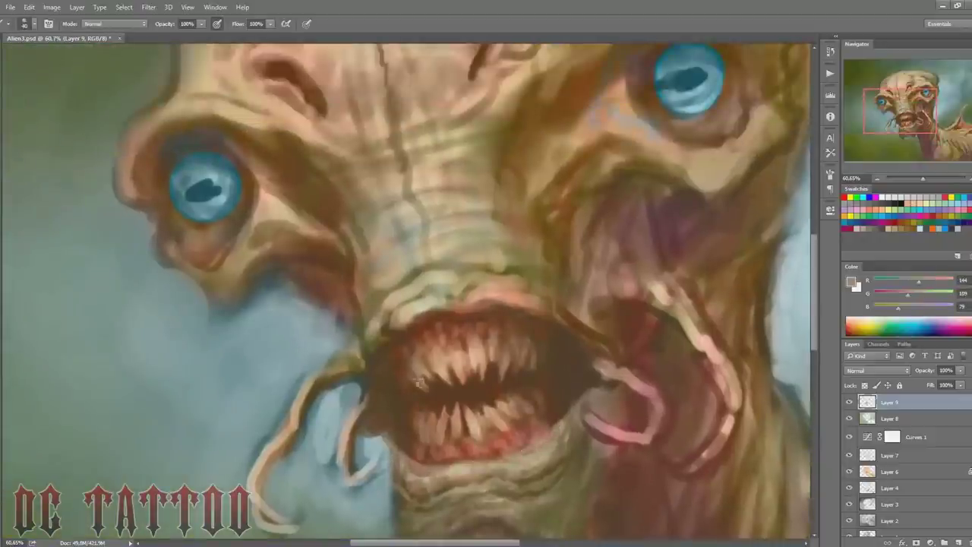
Step: Darken the area near the right mouth corner with a larger brush
left_click(638, 350, "alt")
key("bracketright")
key("bracketright")
key("bracketright")
mouse_move(608, 380)
left_mouse_down()
mouse_move(588, 436)
mouse_move(603, 397)
left_mouse_up()
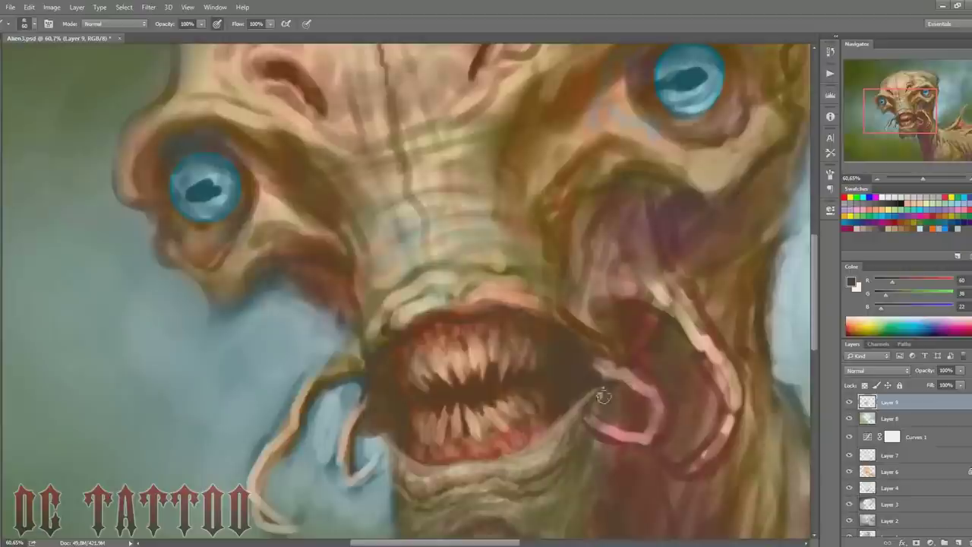
left_click(383, 391, "alt")
key("bracketleft")
key("bracketleft")
key("bracketleft")
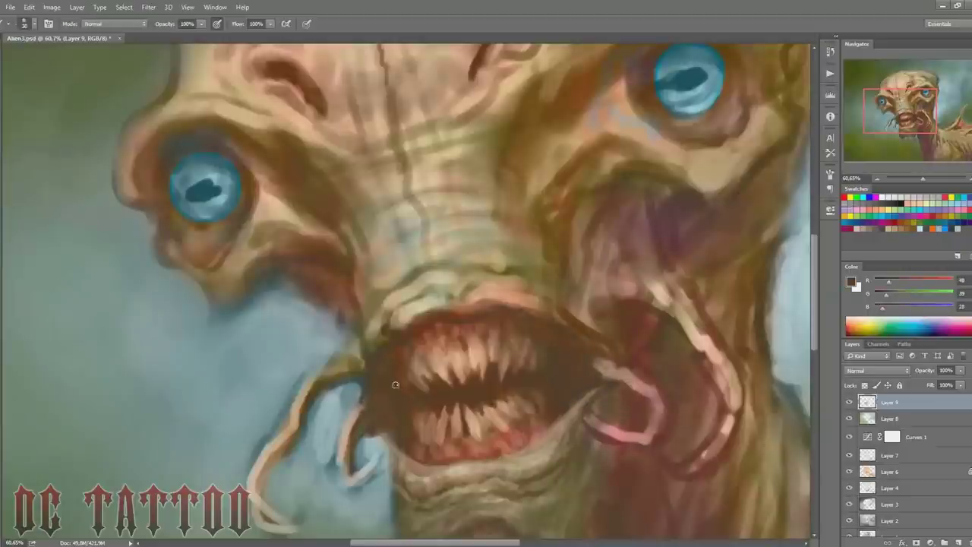
Step: Paint light tan strokes along the upper lip and left mouth corner
left_click(549, 329, "alt")
key("bracketleft")
key("bracketleft")
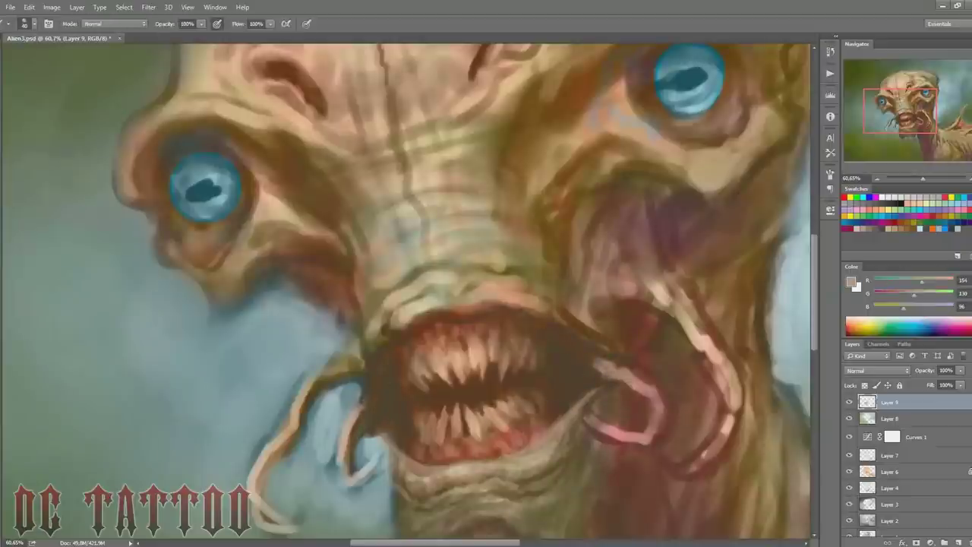
left_click_drag(531, 307, 615, 364)
mouse_move(395, 334)
left_mouse_down()
mouse_move(375, 356)
mouse_move(577, 319)
left_mouse_up()
Step: Darken the pale lip line at the right mouth corner and the lower lip
left_click(385, 381, "alt")
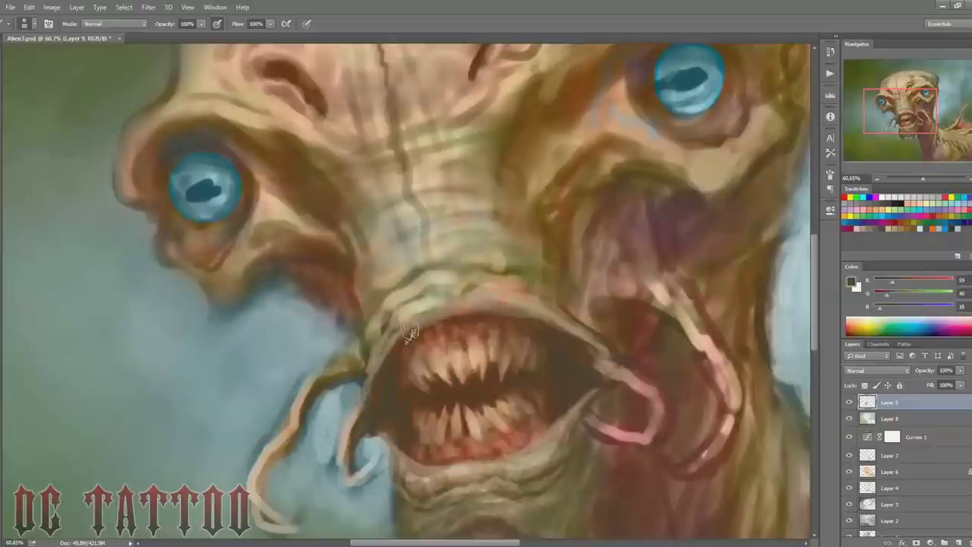
key("bracketright")
key("bracketright")
key("bracketright")
left_click(562, 346, "alt")
key("bracketleft")
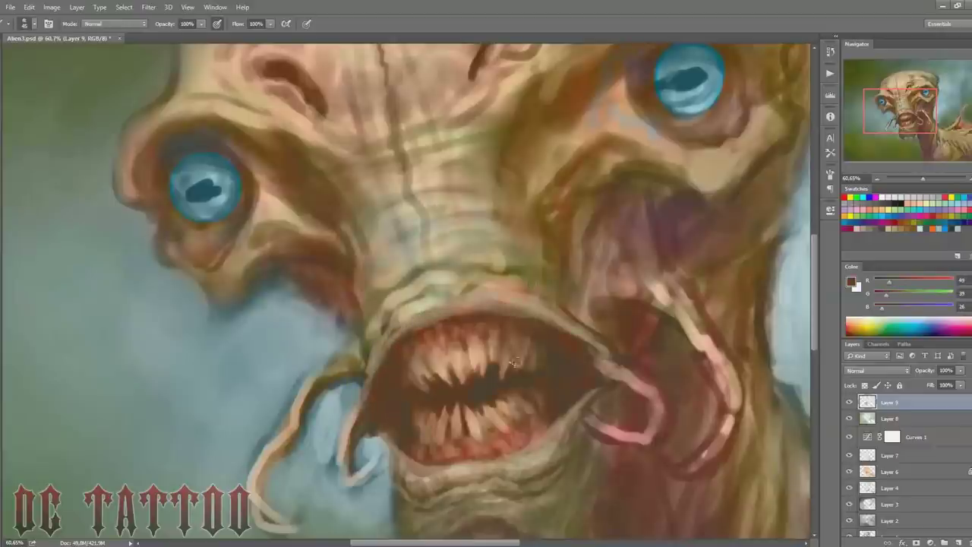
left_click_drag(598, 355, 589, 336)
left_click_drag(374, 417, 391, 456)
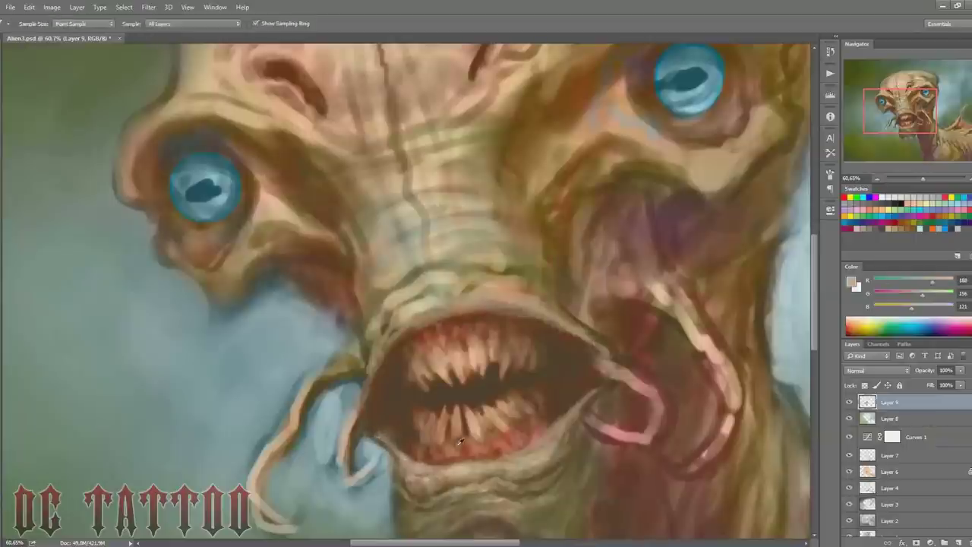
Step: Add pale strokes along the upper lip and repaint the neck's left edge dark
left_click(397, 415, "alt")
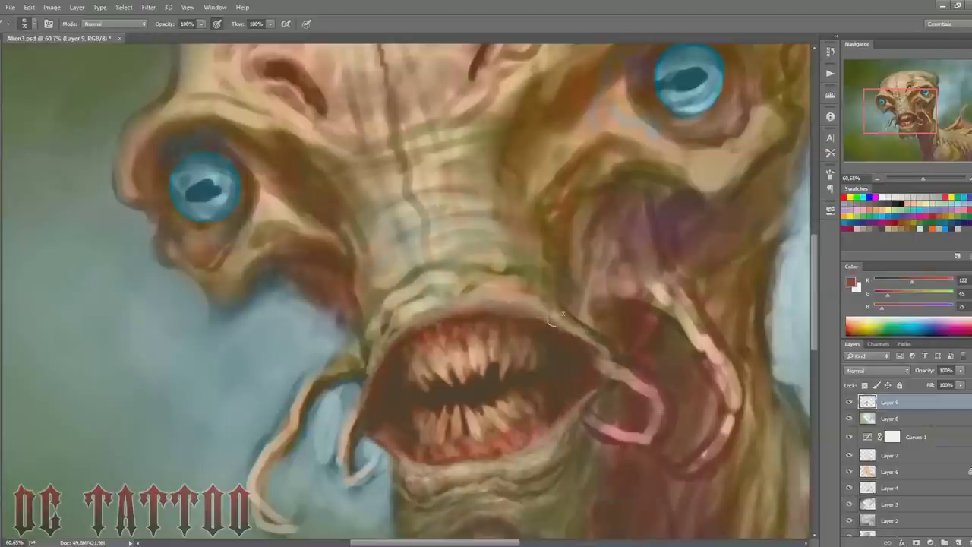
left_click(561, 298, "alt")
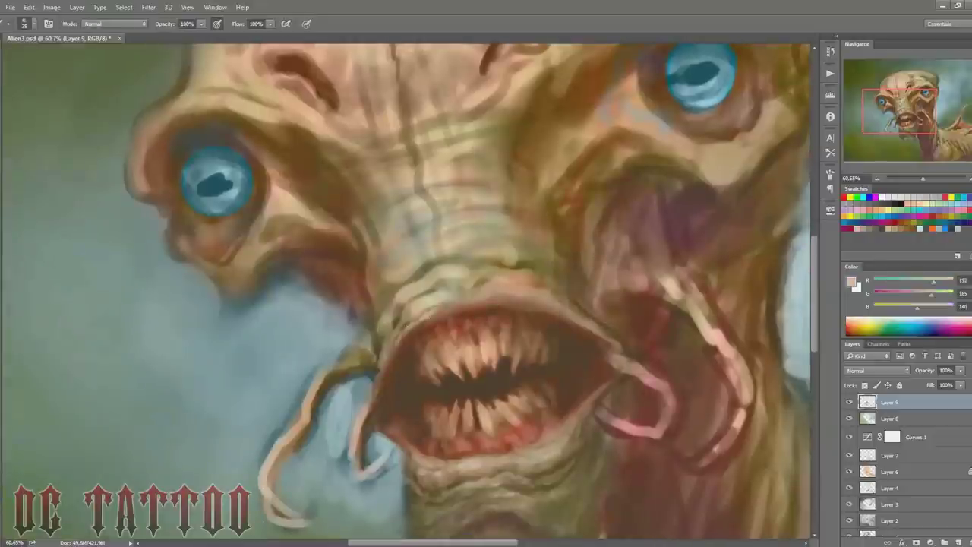
left_click_drag(443, 289, 570, 308)
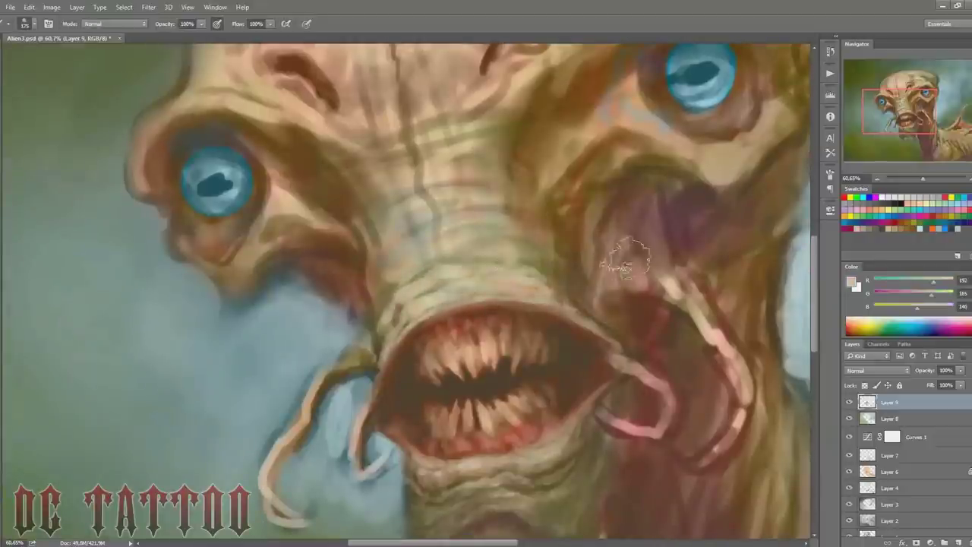
left_click(381, 345, "alt")
left_click_drag(381, 346, 372, 228)
Step: Lighten the upper head with tan and darken the nose ridge
left_click(364, 197, "alt")
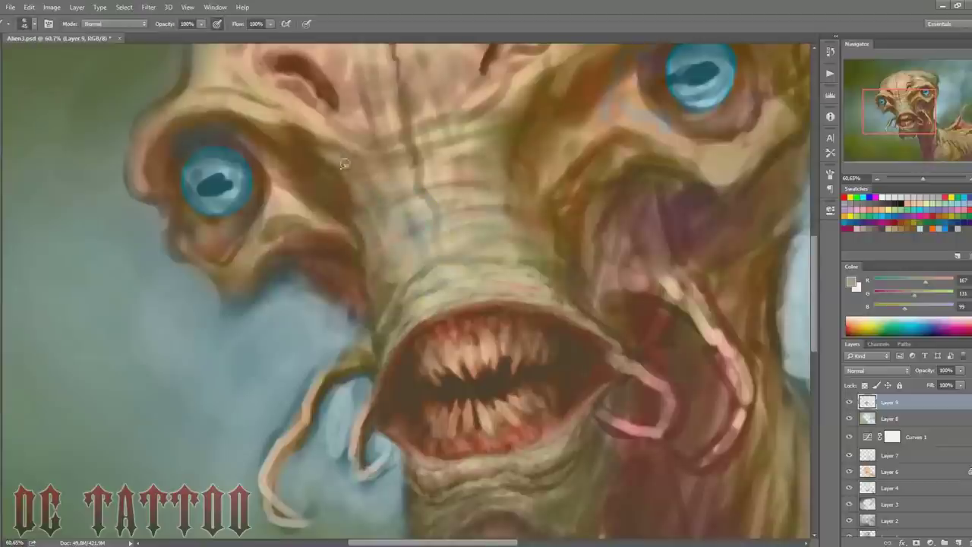
left_click_drag(342, 175, 505, 152)
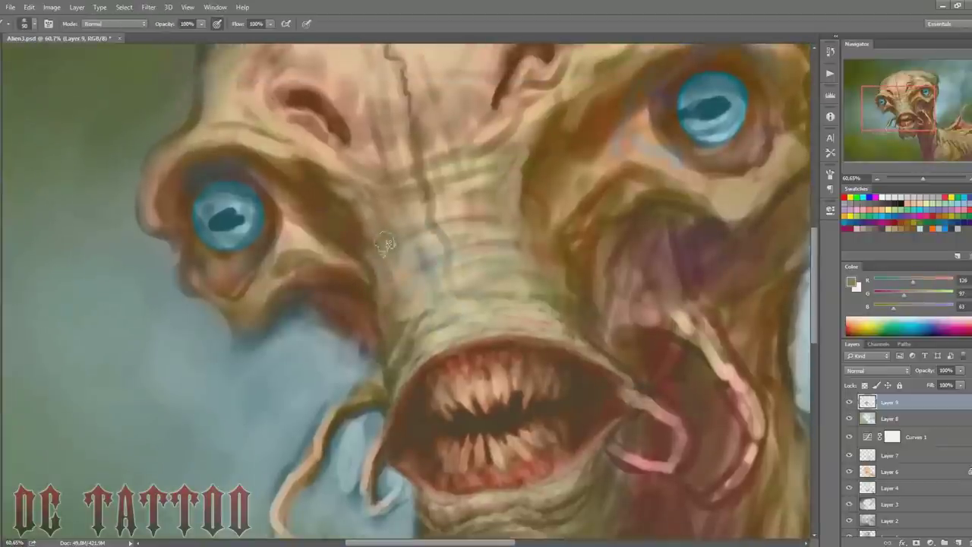
left_click_drag(486, 228, 467, 289)
left_click_drag(456, 228, 473, 260)
left_click(436, 272, "alt")
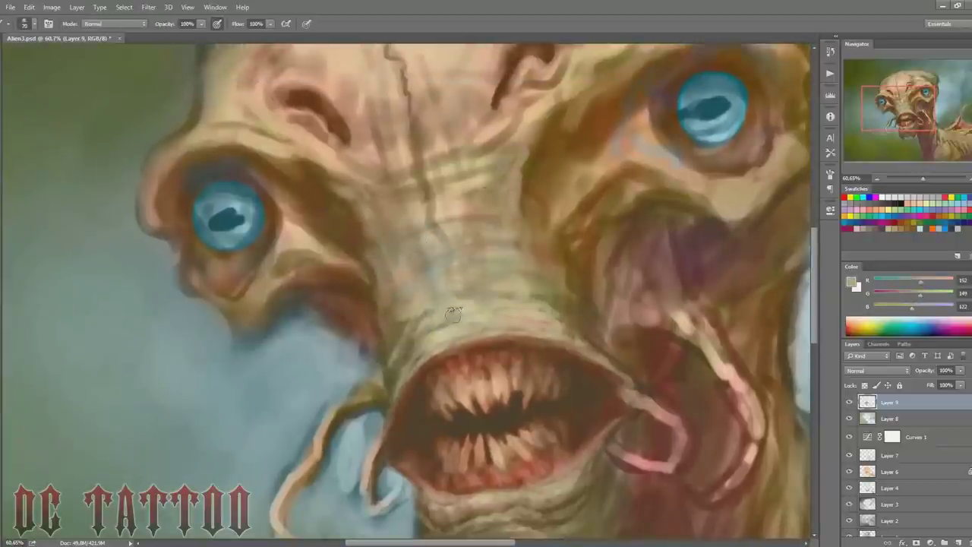
Step: Sample browns and tan, then darken the area under the left eye
left_click(528, 175, "alt")
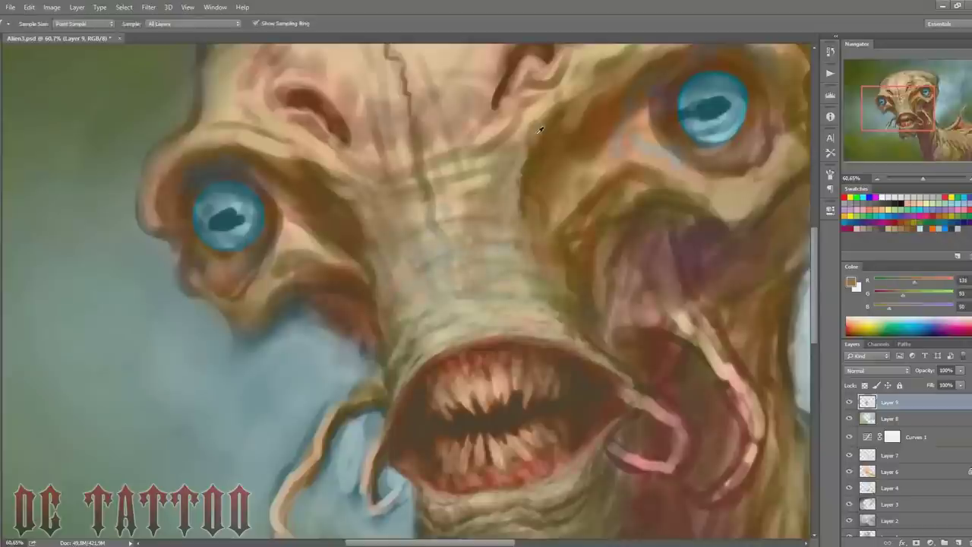
left_click(300, 176, "alt")
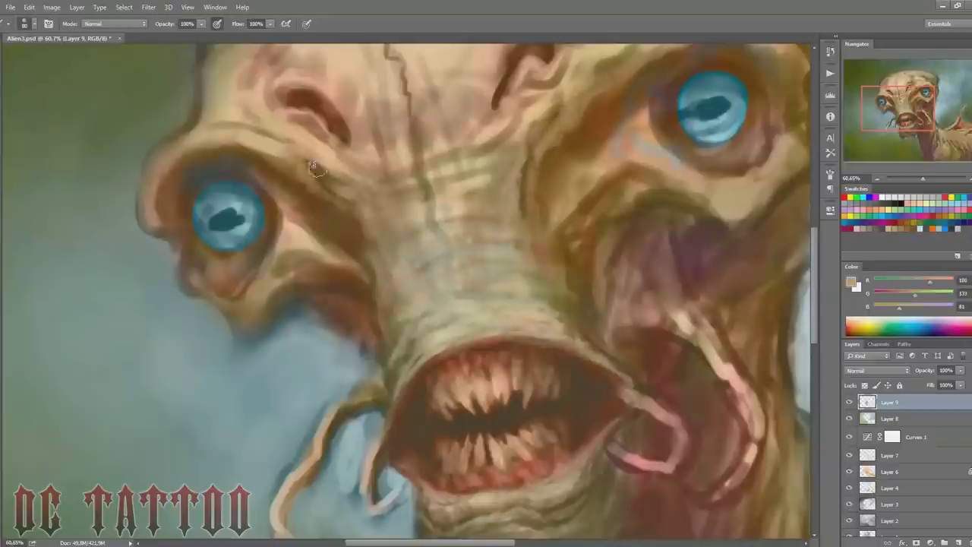
left_click(314, 167, "alt")
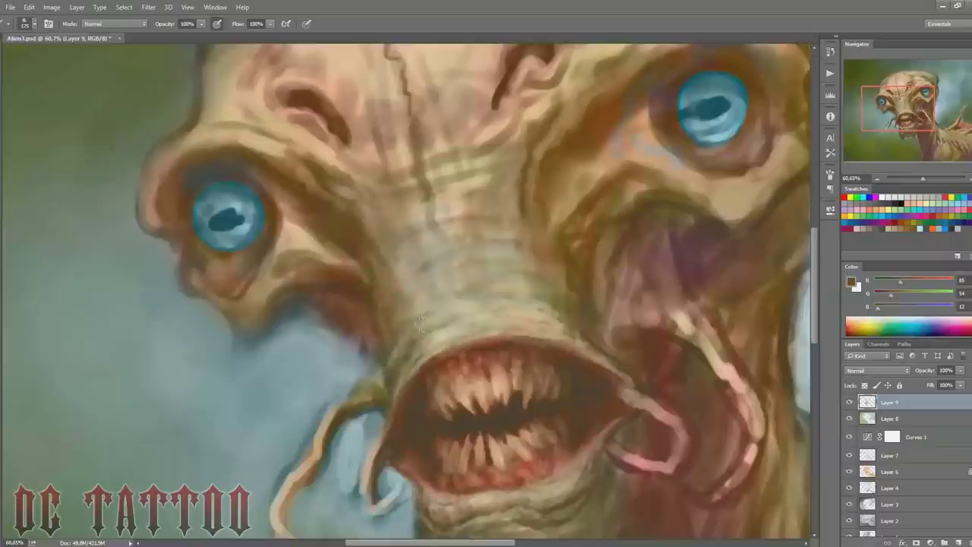
left_click(559, 235, "alt")
left_click_drag(304, 251, 243, 297)
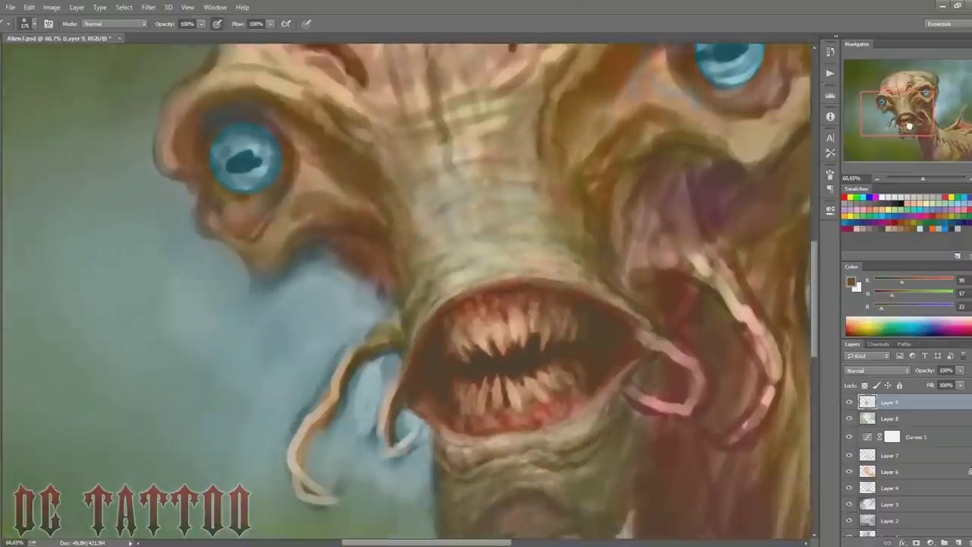
Step: Centre the mouth and add dark strokes on the left tentacle and lip fold
left_click_drag(917, 120, 917, 125)
left_click(394, 392, "alt")
left_click_drag(376, 422, 357, 465)
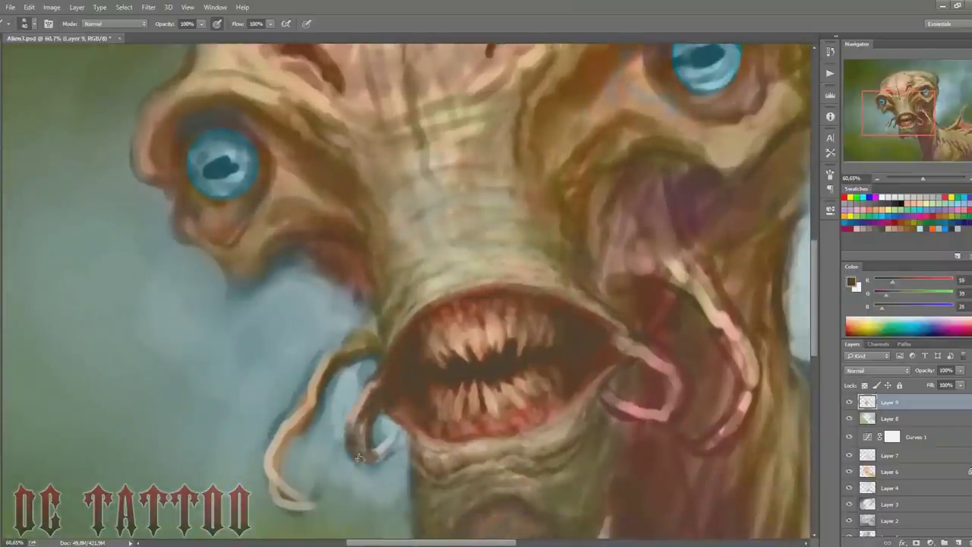
left_click_drag(372, 383, 353, 449)
left_click(380, 395, "alt")
left_click_drag(403, 376, 357, 445)
Step: Deepen the right lip fold shadow, edge the left tentacle, and shade the right cheek
left_click_drag(612, 342, 672, 380)
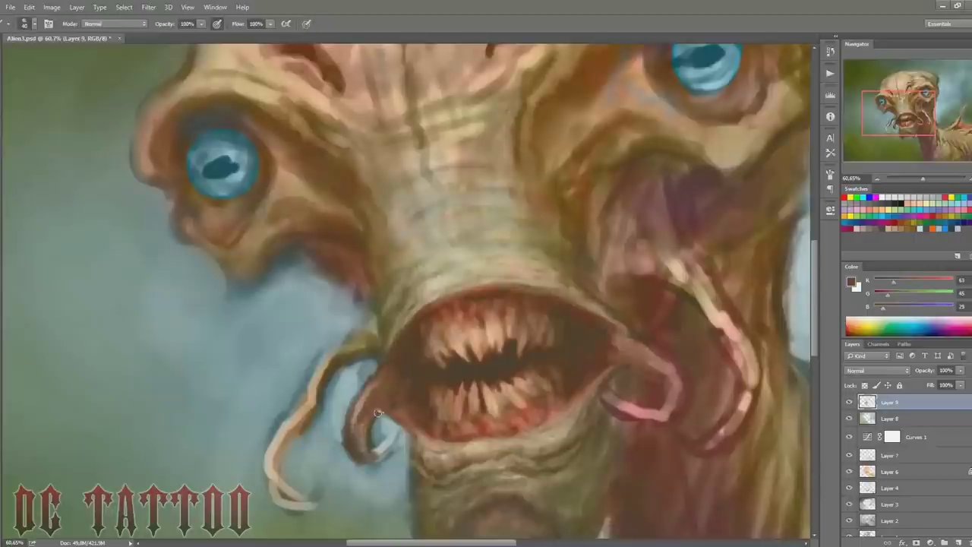
left_click(635, 368, "alt")
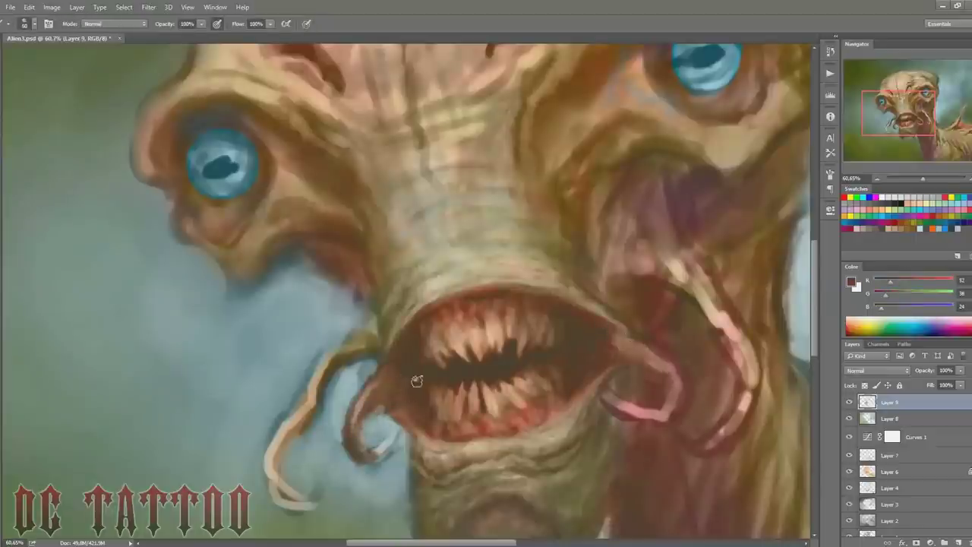
left_click(647, 234, "alt")
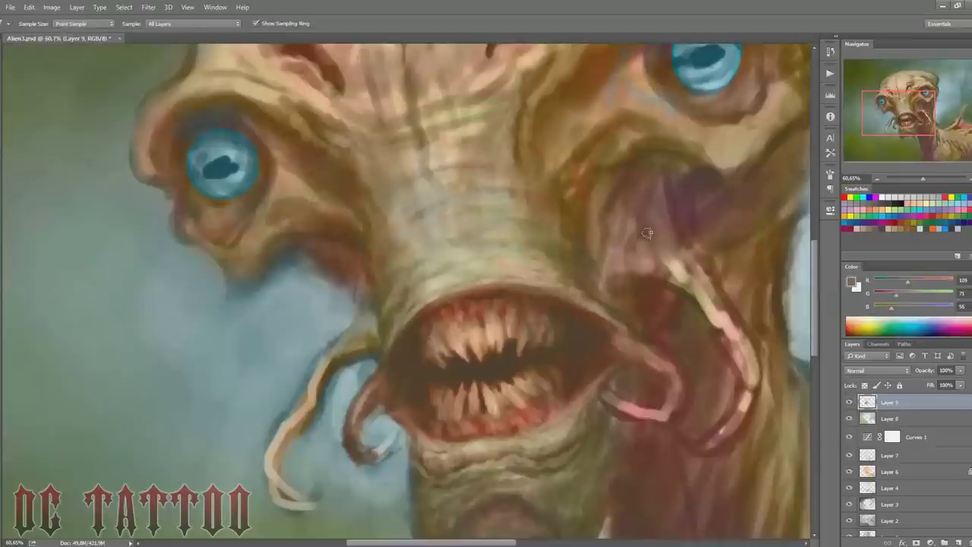
left_click_drag(351, 264, 347, 334)
left_click(683, 288, "alt")
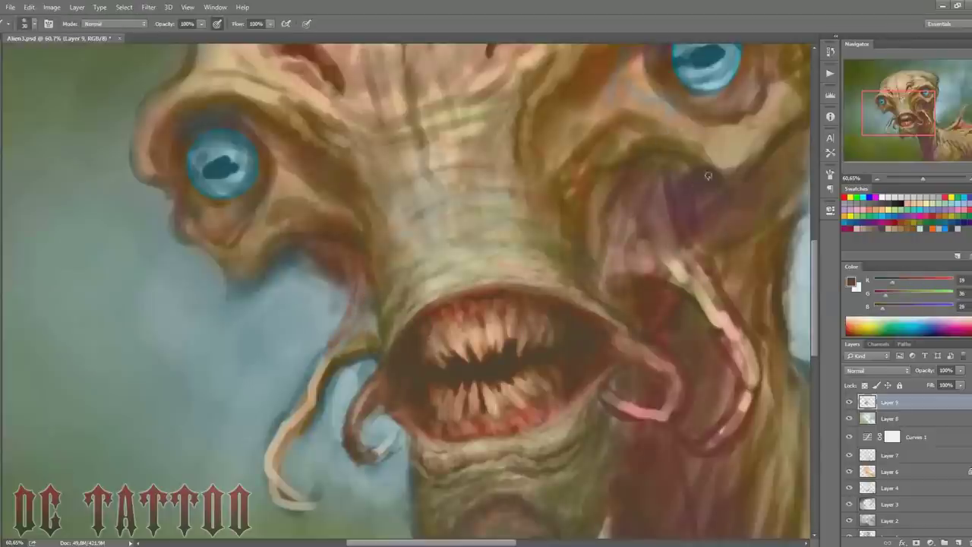
left_click_drag(708, 175, 741, 262)
Step: Darken the left tentacle edge and add dark red strokes to the right cheek
left_click(684, 228, "alt")
mouse_move(355, 253)
left_mouse_down()
mouse_move(362, 321)
mouse_move(323, 376)
left_mouse_up()
mouse_move(646, 224)
left_mouse_down()
mouse_move(668, 300)
mouse_move(707, 285)
left_mouse_up()
left_click(665, 287, "alt")
left_click_drag(334, 348, 313, 372)
Step: Fill the cheek below the mouth corner with near-black brown shadow
left_click(689, 303, "alt")
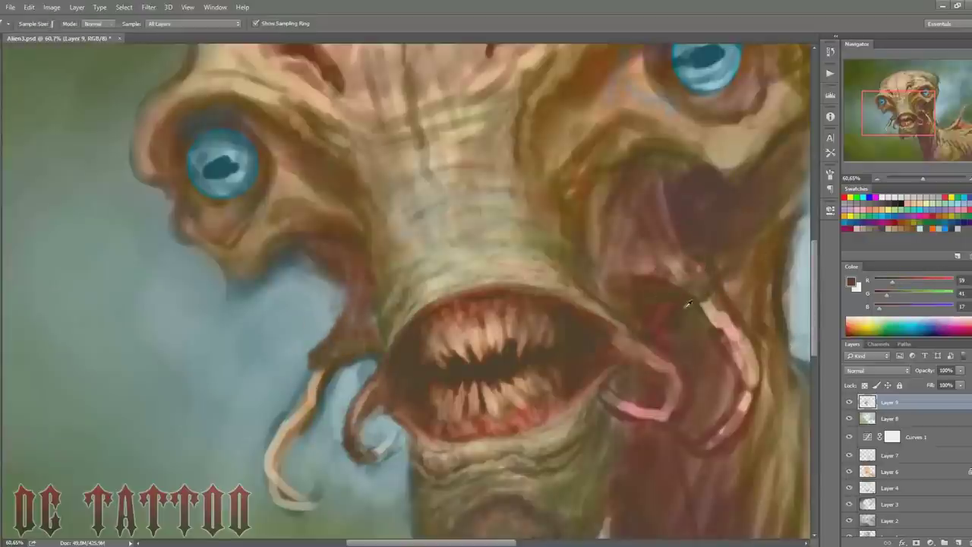
mouse_move(689, 304)
left_mouse_down()
mouse_move(665, 319)
mouse_move(716, 345)
left_mouse_up()
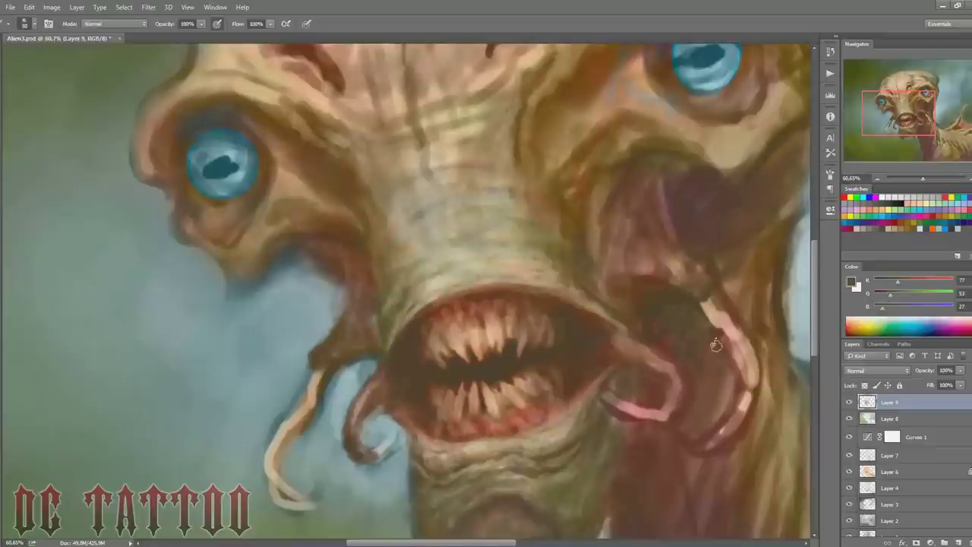
left_click(687, 304, "alt")
mouse_move(713, 266)
left_mouse_down()
mouse_move(659, 272)
mouse_move(659, 263)
left_mouse_up()
Step: Repaint the left tentacle dark brown along its length, cleaning edges with background blue-grey
left_click(455, 195, "alt")
key("bracketright")
key("bracketright")
key("bracketright")
key("bracketleft")
key("bracketleft")
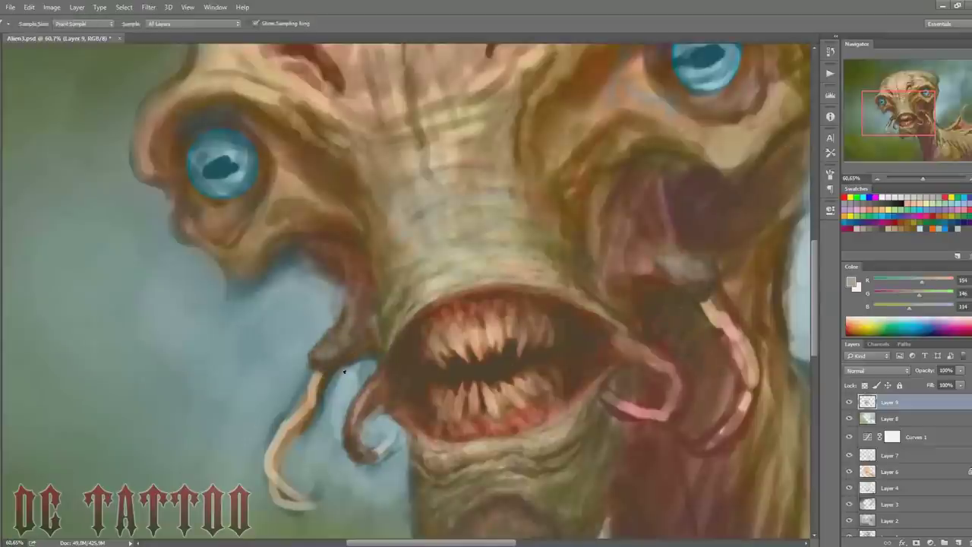
left_click_drag(323, 364, 266, 440)
left_click(341, 368, "alt")
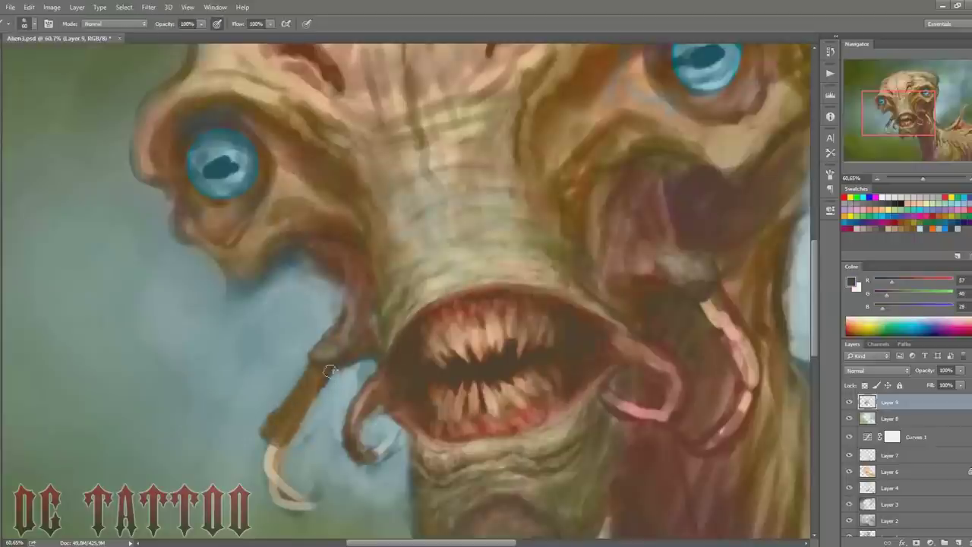
left_click_drag(335, 368, 269, 437)
left_click(332, 372, "alt")
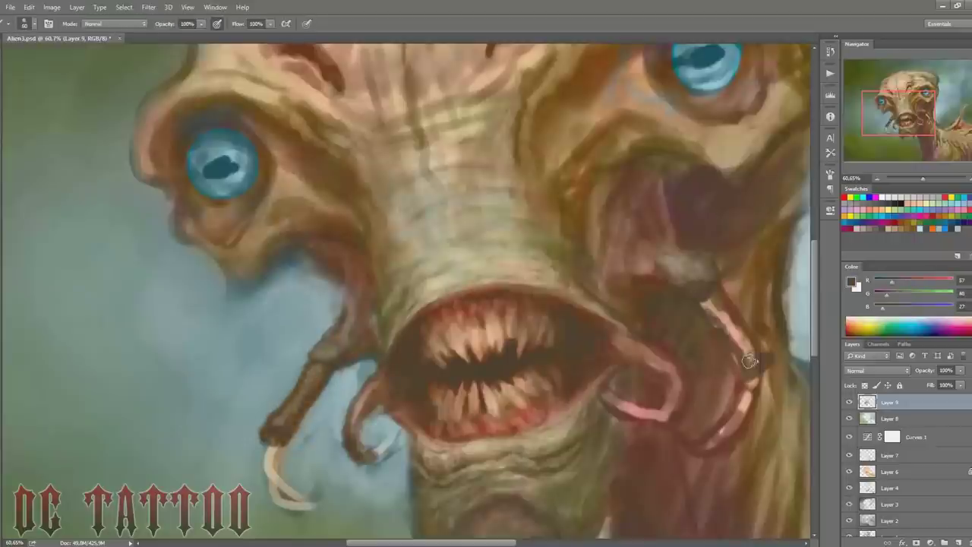
Step: Paint a dark brown claw curling along the right cheek
mouse_move(764, 368)
left_mouse_down()
mouse_move(706, 292)
mouse_move(752, 342)
mouse_move(711, 450)
left_mouse_up()
left_click(686, 258, "alt")
left_click(718, 421, "alt")
key("bracketleft")
Step: Extend the lower claw to its tip, cover the white patch with blue-grey, and darken it
left_click_drag(259, 446, 343, 511)
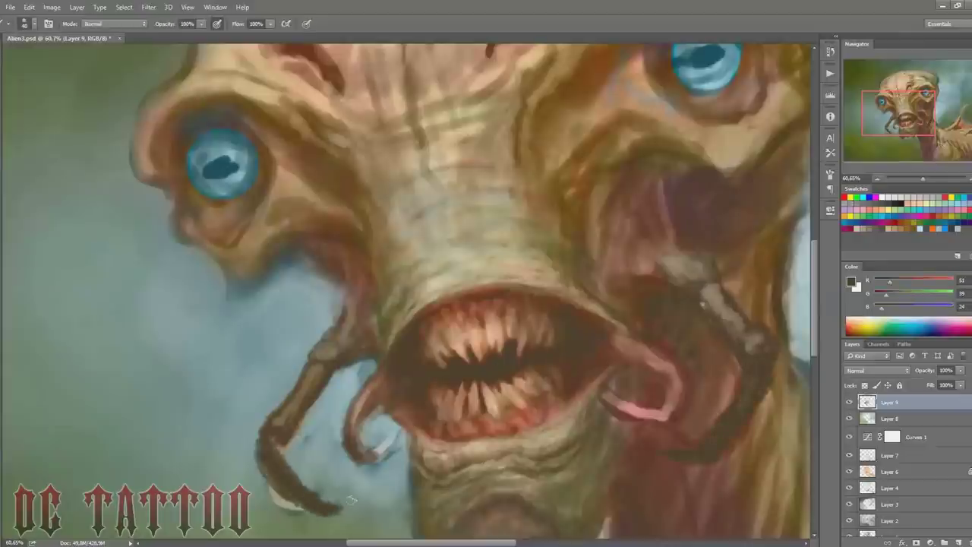
left_click(266, 456, "alt")
left_click_drag(273, 494, 307, 511)
key("bracketright")
key("bracketright")
key("bracketright")
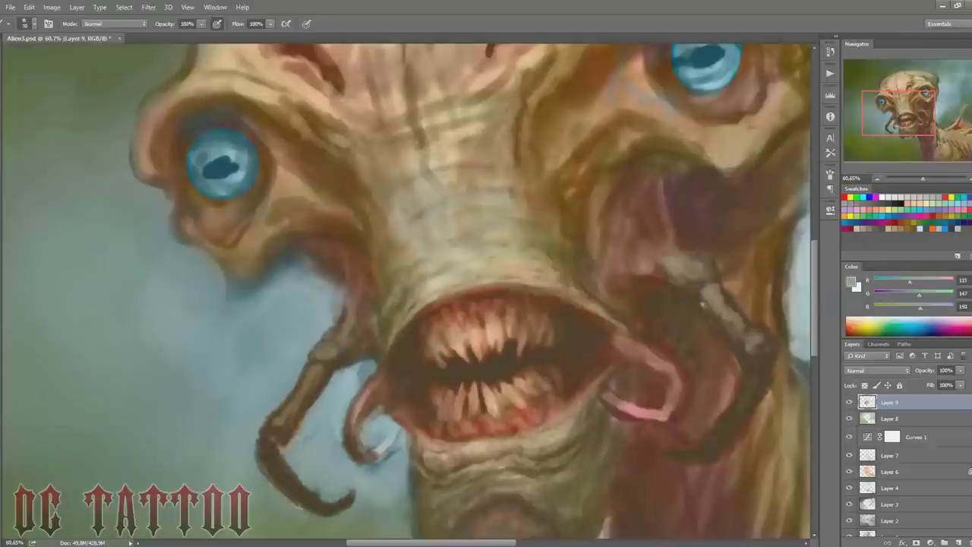
left_click(573, 368, "alt")
key("bracketleft")
key("bracketleft")
key("bracketleft")
left_click_drag(295, 384, 334, 505)
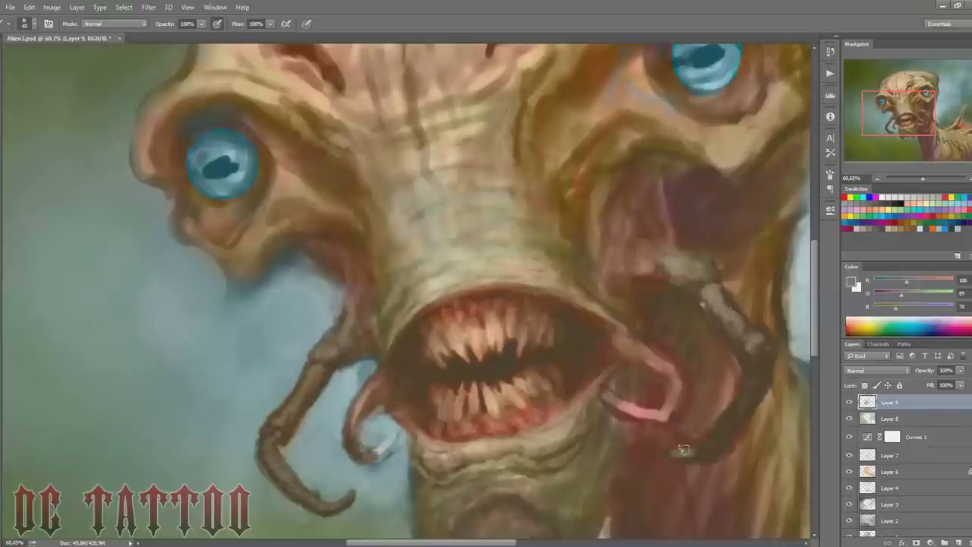
Step: Highlight the right claw and add dark red accents and strokes on the right cheek
left_click_drag(663, 453, 761, 370)
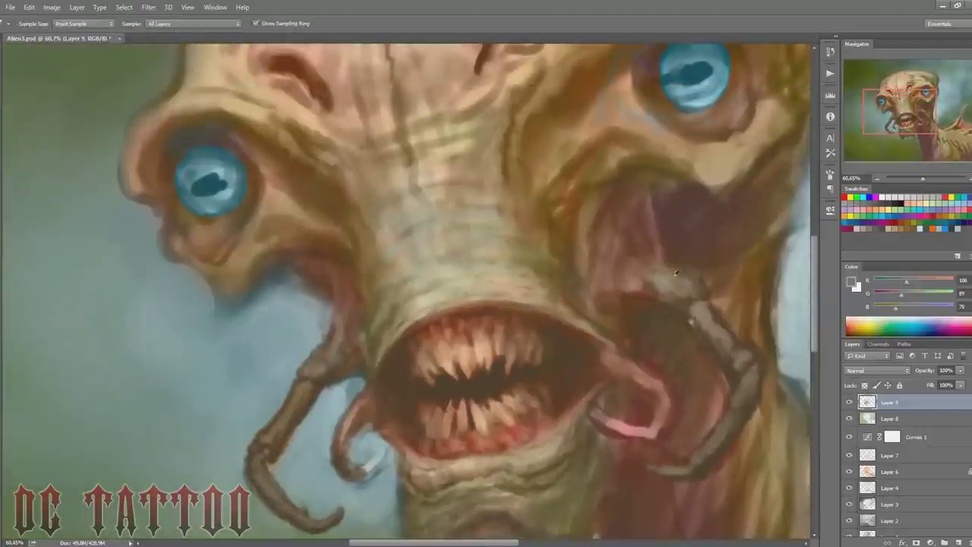
left_click(630, 243, "alt")
left_click(622, 253)
key("bracketleft")
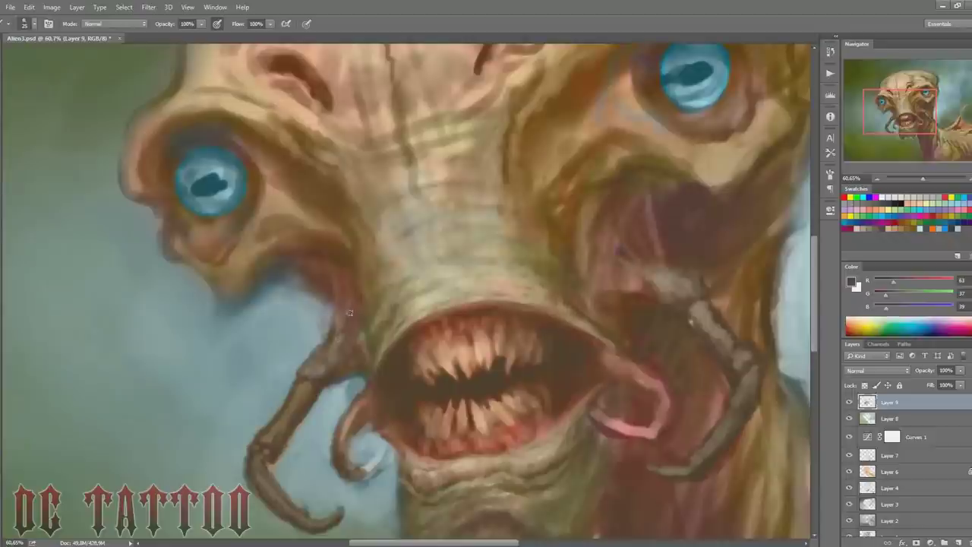
left_click(630, 254, "alt")
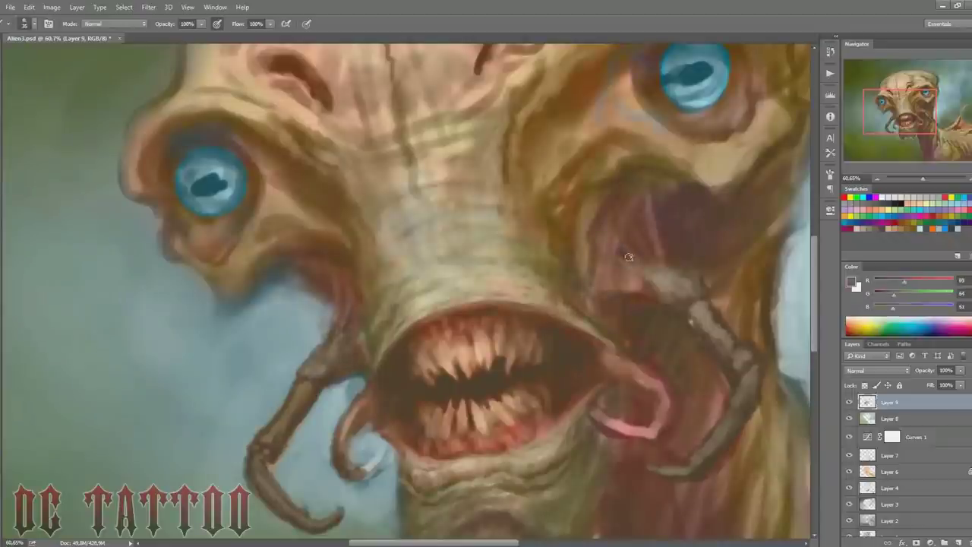
left_click(633, 291, "alt")
mouse_move(681, 274)
left_mouse_down()
mouse_move(668, 317)
mouse_move(606, 287)
left_mouse_up()
Step: Paint background blue-grey over the dark left jaw edge
key("bracketright")
left_click(636, 307, "alt")
key("bracketright")
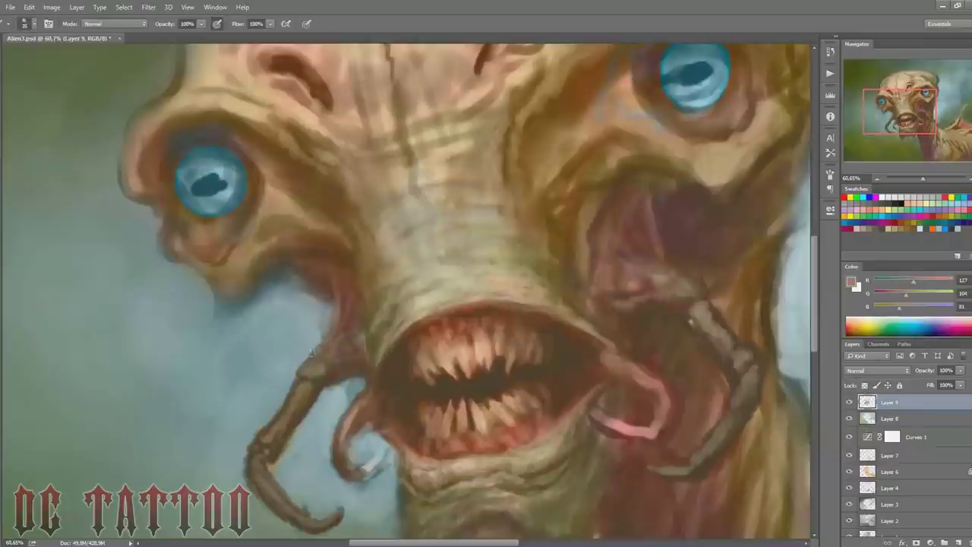
left_click(317, 362, "alt")
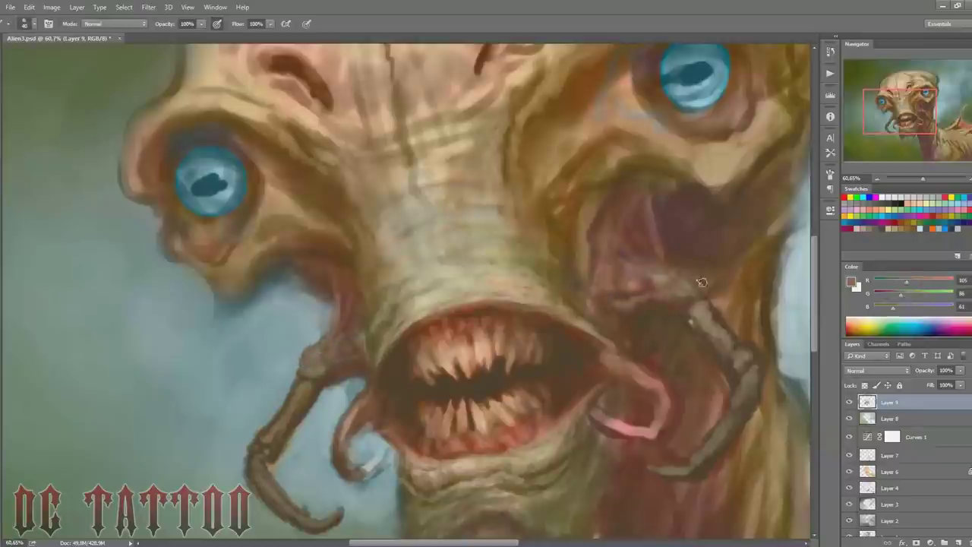
key("bracketleft")
left_click(301, 281, "alt")
left_click(300, 287, "alt")
mouse_move(322, 282)
left_mouse_down()
mouse_move(319, 312)
mouse_move(277, 283)
mouse_move(228, 319)
left_mouse_up()
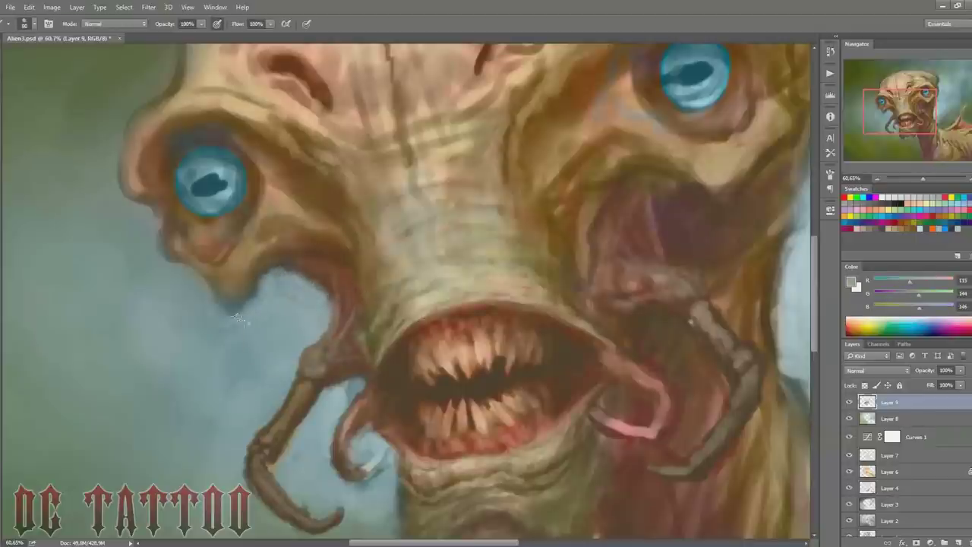
Step: Darken the skin beside the eyes with deep brown using a smaller brush
key("bracketleft")
key("bracketleft")
key("bracketleft")
left_click(702, 171, "alt")
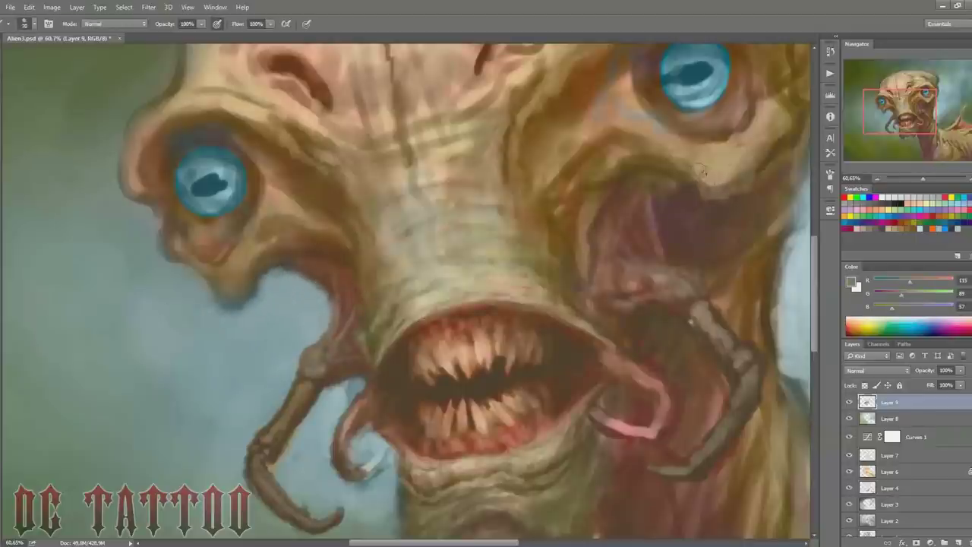
left_click(760, 122, "alt")
left_click_drag(782, 102, 756, 168)
Step: Add dark brown strokes beside and around both eyes
key("bracketright")
mouse_move(224, 228)
left_mouse_down()
mouse_move(212, 296)
mouse_move(171, 281)
left_mouse_up()
left_click_drag(145, 208, 167, 273)
left_click_drag(391, 288, 332, 399)
mouse_move(741, 126)
left_mouse_down()
mouse_move(702, 194)
mouse_move(562, 114)
left_mouse_up()
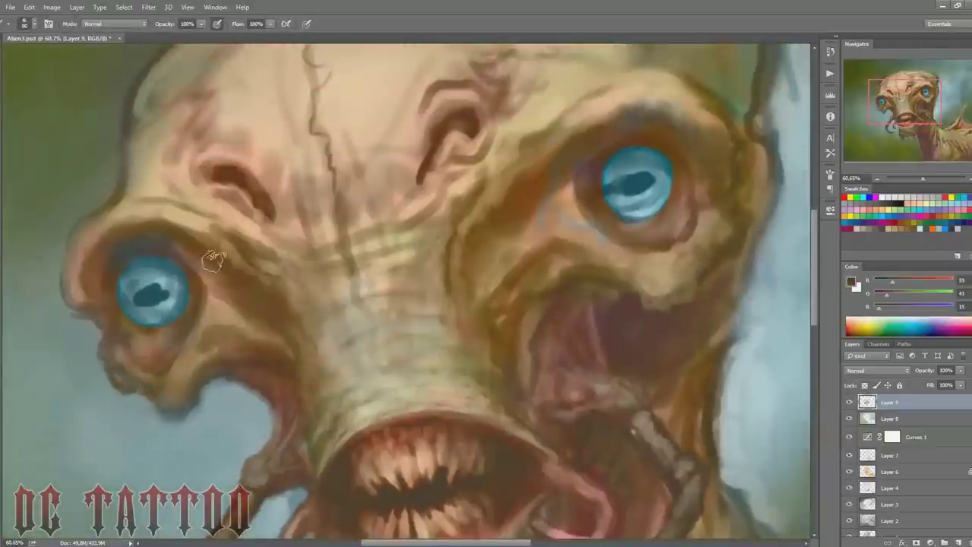
left_click_drag(175, 228, 213, 262)
Step: With a larger brush, paint light tan over the left eye socket and near the right eye
key("bracketright")
key("bracketright")
left_click(99, 251, "alt")
left_click_drag(95, 296, 122, 160)
left_click_drag(532, 152, 699, 99)
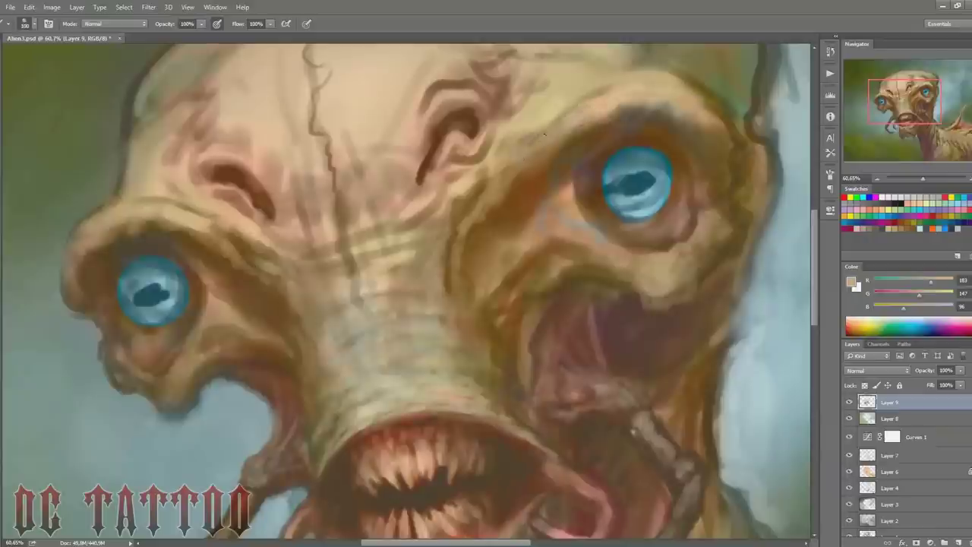
left_click_drag(190, 228, 217, 205)
left_click_drag(379, 228, 399, 193)
Step: Darken the skin near the nose, the right socket's inner edge and the left brow
key("bracketleft")
key("bracketleft")
key("bracketleft")
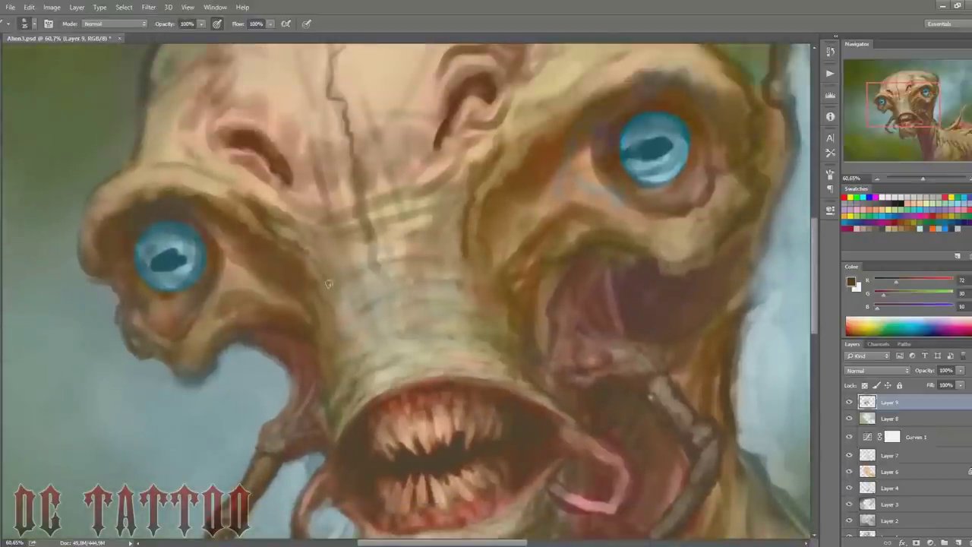
left_click(292, 179, "alt")
left_click_drag(338, 277, 346, 327)
left_click_drag(464, 270, 471, 303)
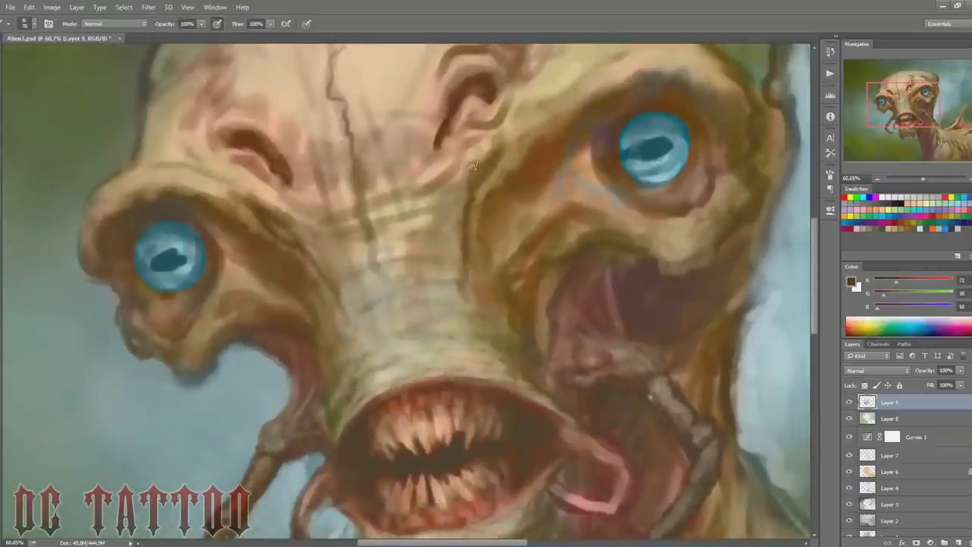
left_click_drag(471, 169, 585, 68)
left_click_drag(273, 207, 161, 176)
Step: Brighten the right eye's lower edge with a teal-blue sampled from the eye
key("bracketleft")
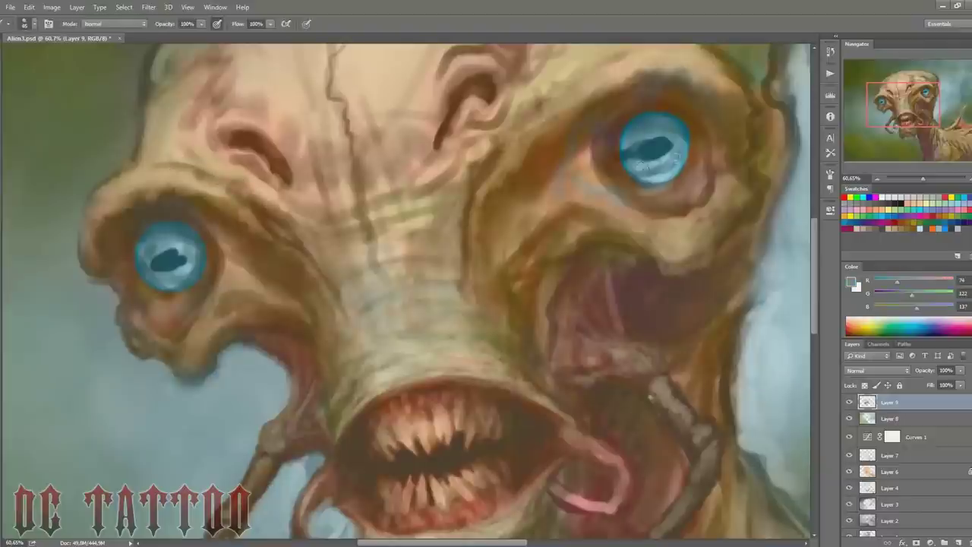
left_click(171, 255, "alt")
key("bracketleft")
key("bracketleft")
key("bracketleft")
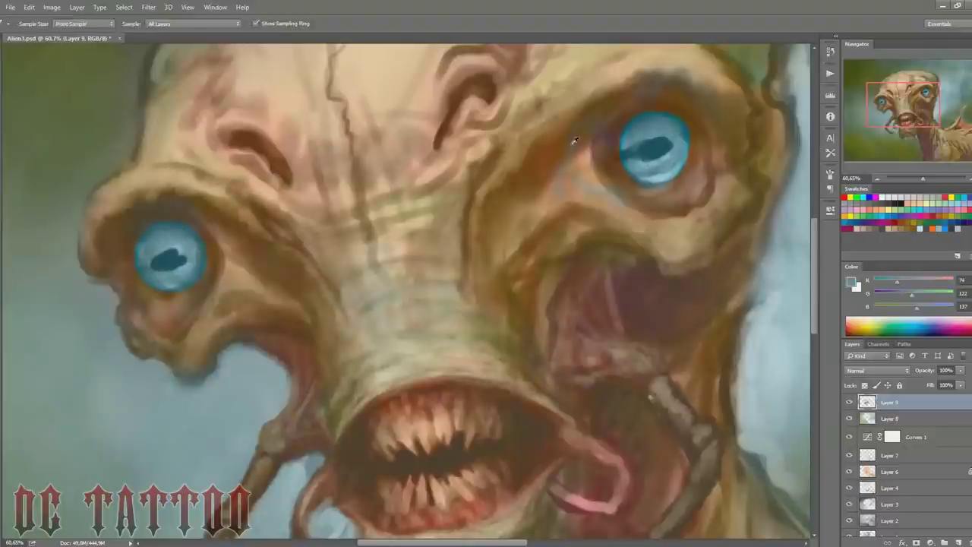
left_click_drag(634, 179, 673, 196)
Step: Darken the right eye's lower rim, the area under the left eye and around the right eye
left_click(683, 179, "alt")
key("bracketleft")
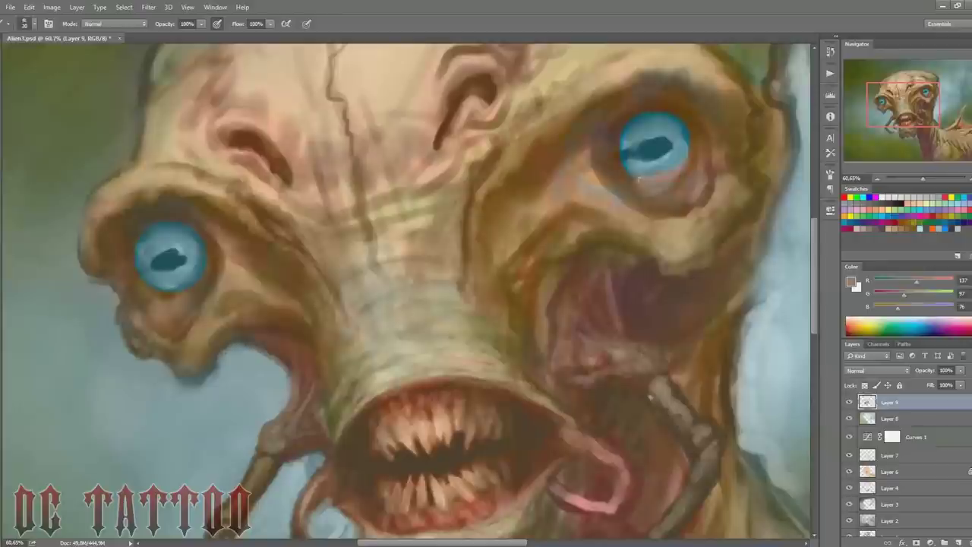
left_click(676, 190, "alt")
left_click_drag(642, 193, 704, 186)
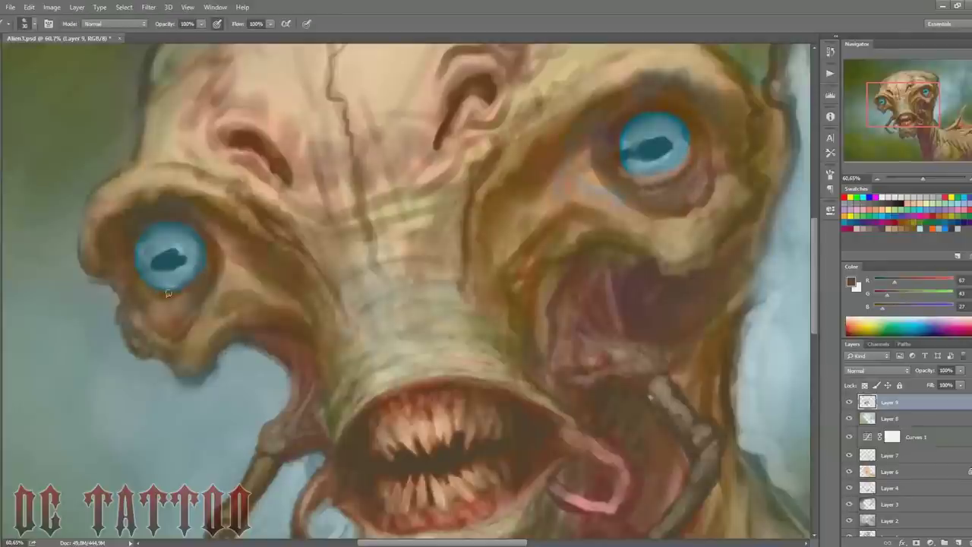
left_click_drag(168, 294, 152, 334)
left_click_drag(722, 186, 687, 219)
Step: Paint lighter brown around the lower left eye, then sample dark brown from the brow
key("bracketright")
key("bracketright")
key("bracketright")
left_click(709, 162, "alt")
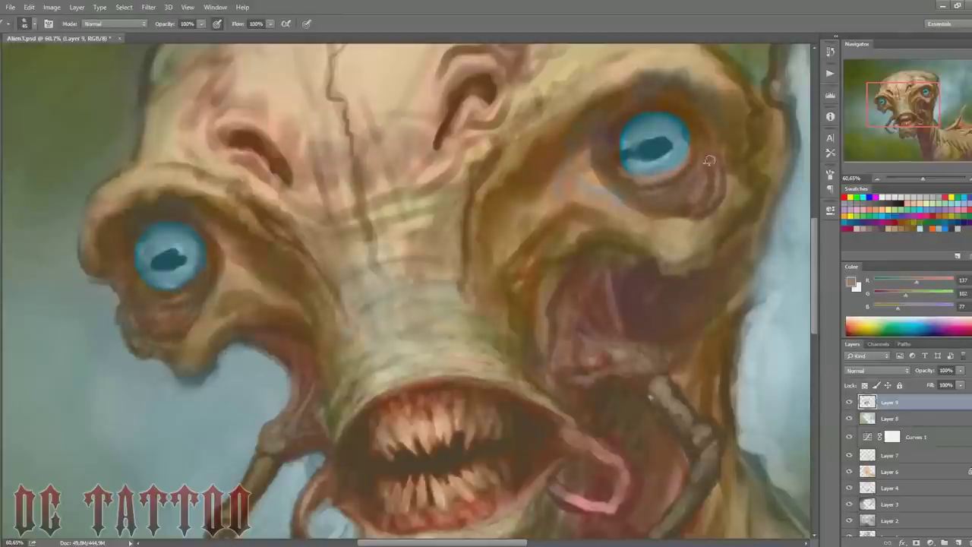
mouse_move(154, 324)
left_mouse_down()
mouse_move(171, 288)
mouse_move(199, 275)
left_mouse_up()
left_click_drag(145, 298, 202, 271)
left_click(459, 103, "alt")
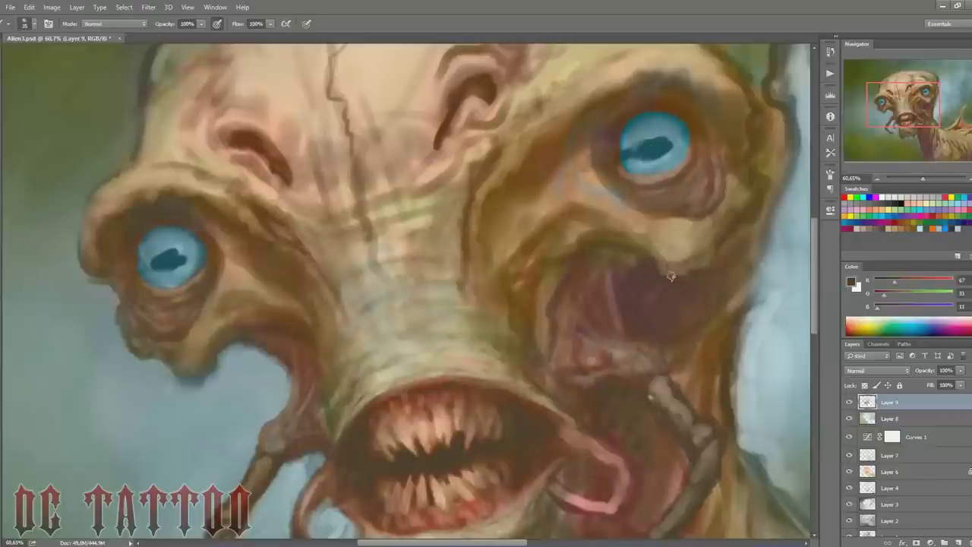
left_click_drag(912, 104, 910, 96)
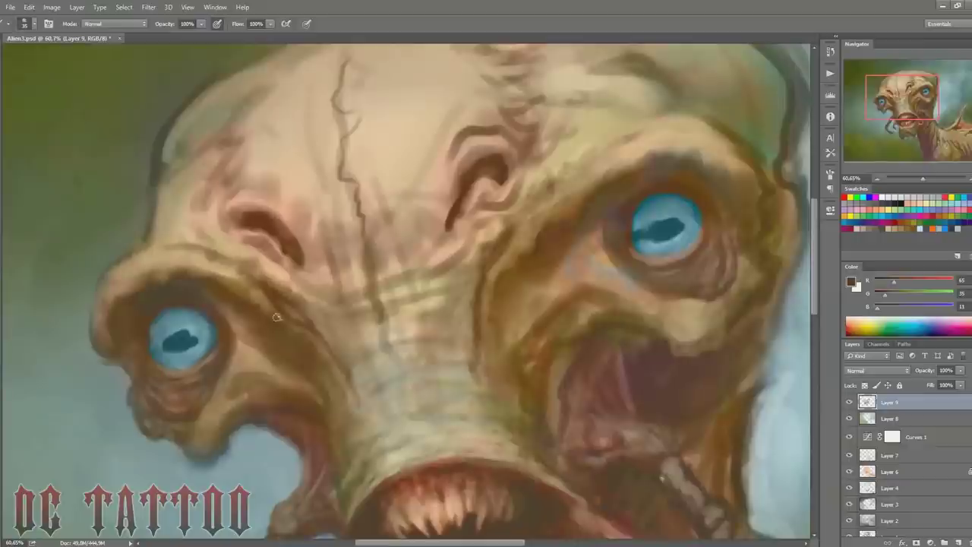
Step: Enlarge the brush and paint dark brown over the mouth cavity, sampling nearby colours
key("bracketright")
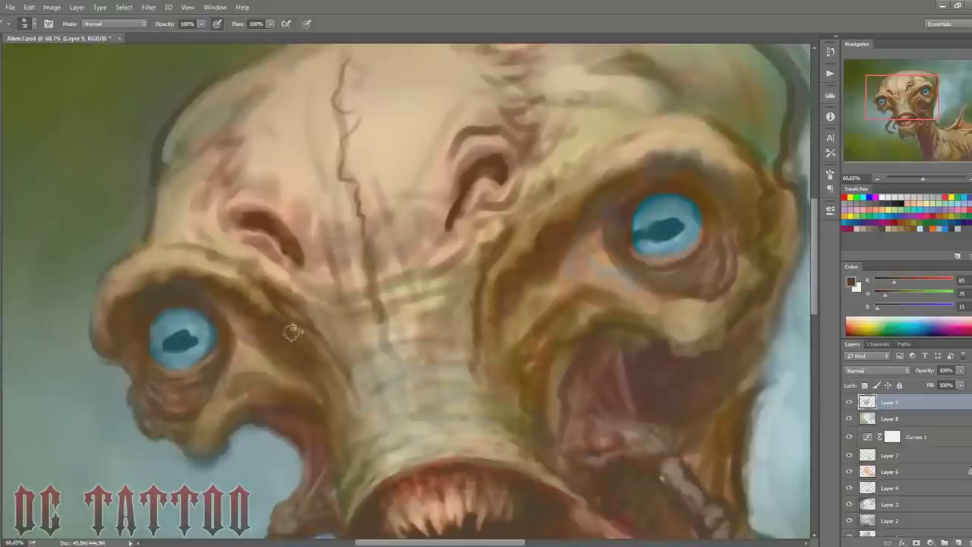
key("bracketright")
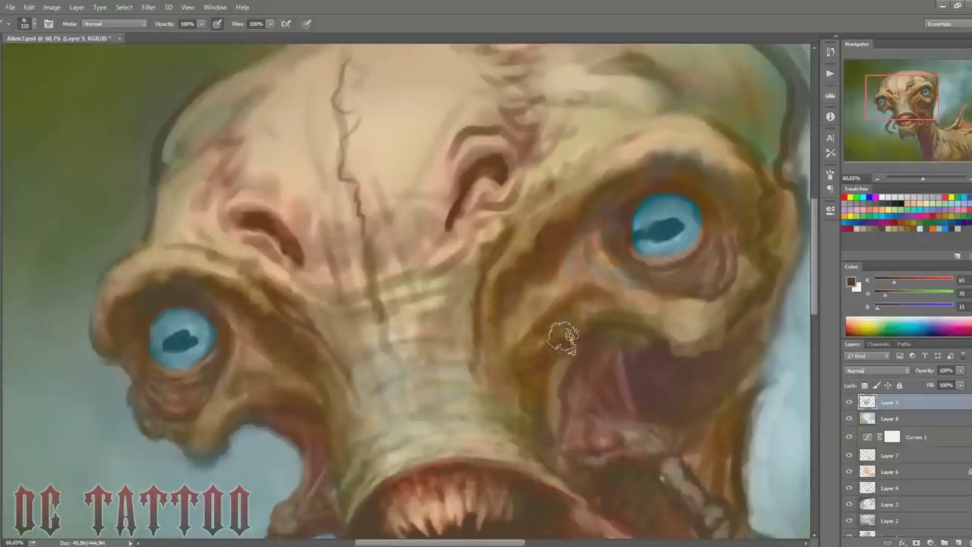
left_click_drag(559, 337, 563, 448)
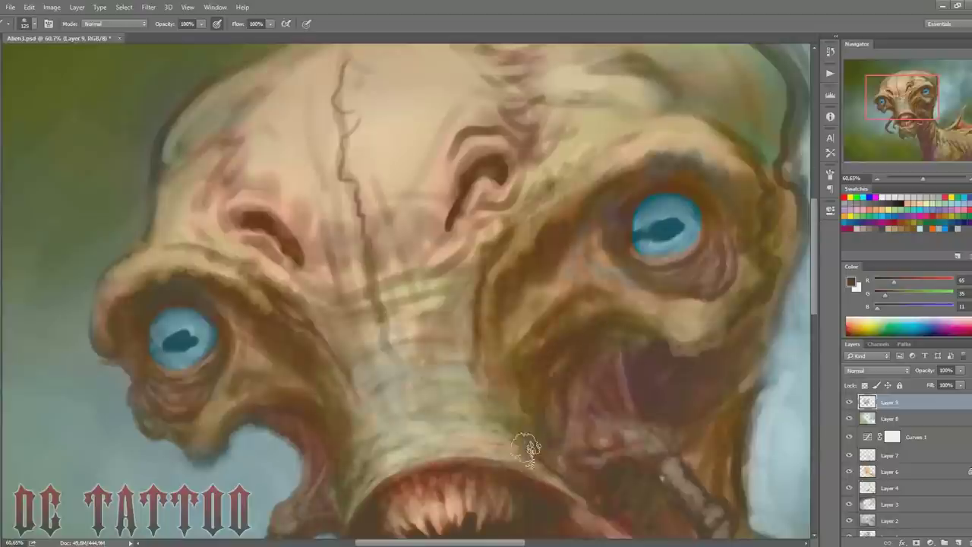
left_click_drag(338, 410, 309, 368)
left_click(642, 289, "alt")
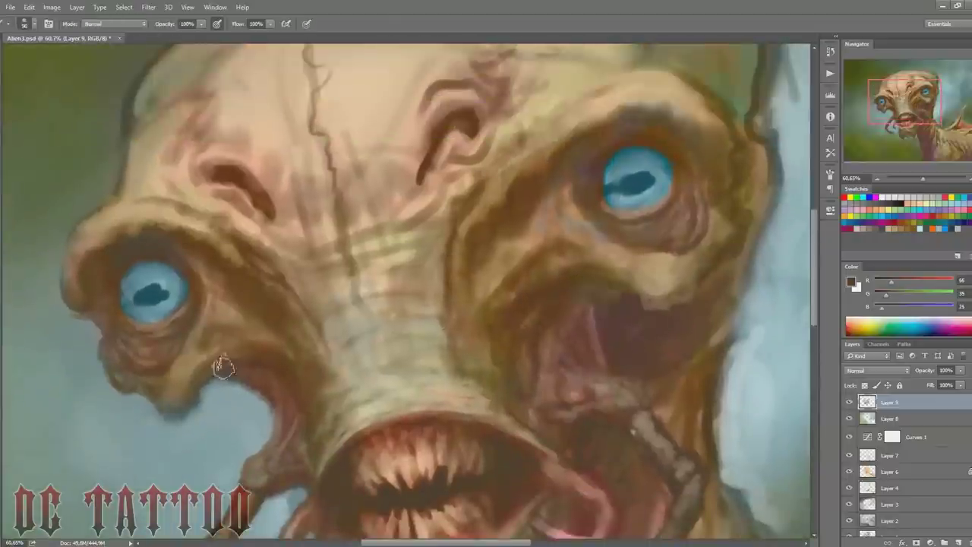
left_click(605, 343, "alt")
left_click_drag(641, 283, 630, 228)
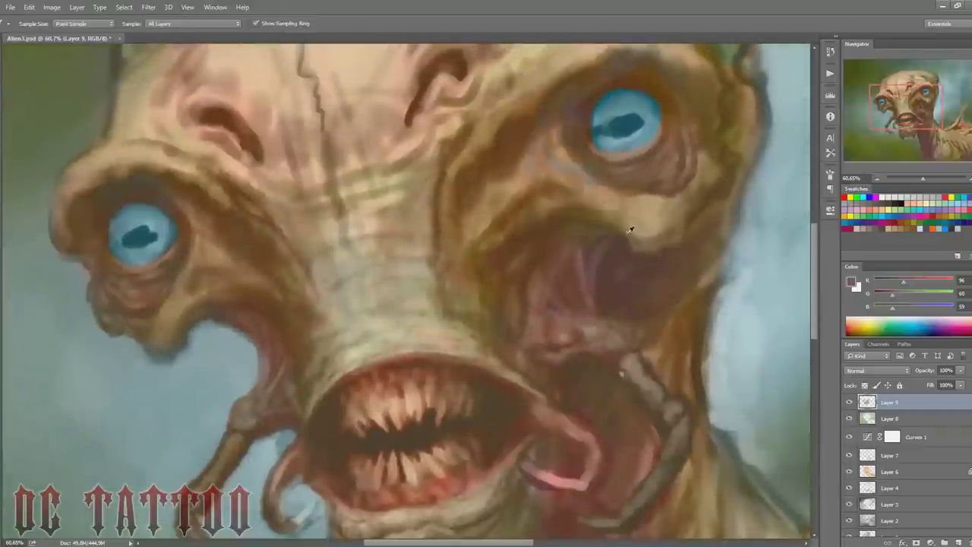
left_click(642, 225, "alt")
Step: Sample browns and repaint the pink curl beside the mouth and the lower-left tendril
left_click_drag(642, 279, 637, 207)
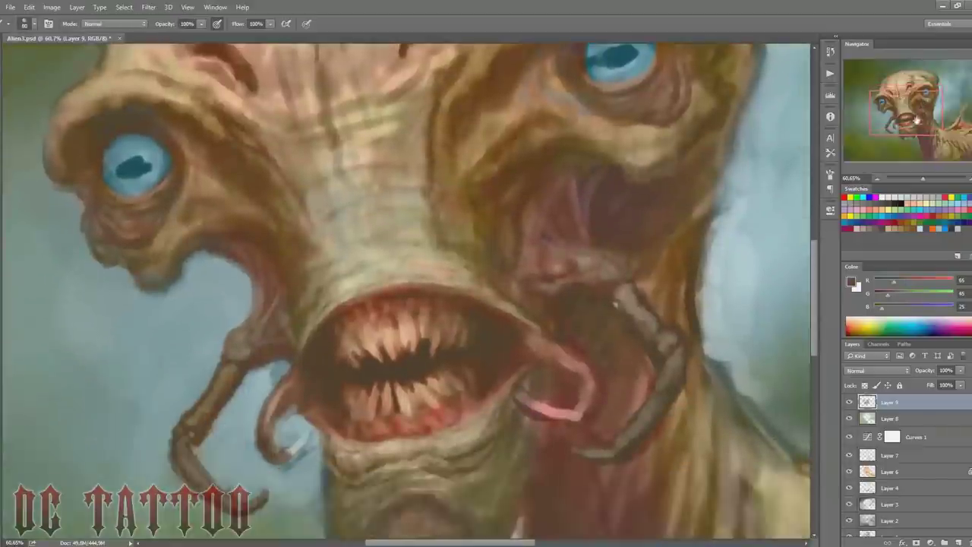
left_click(686, 317, "alt")
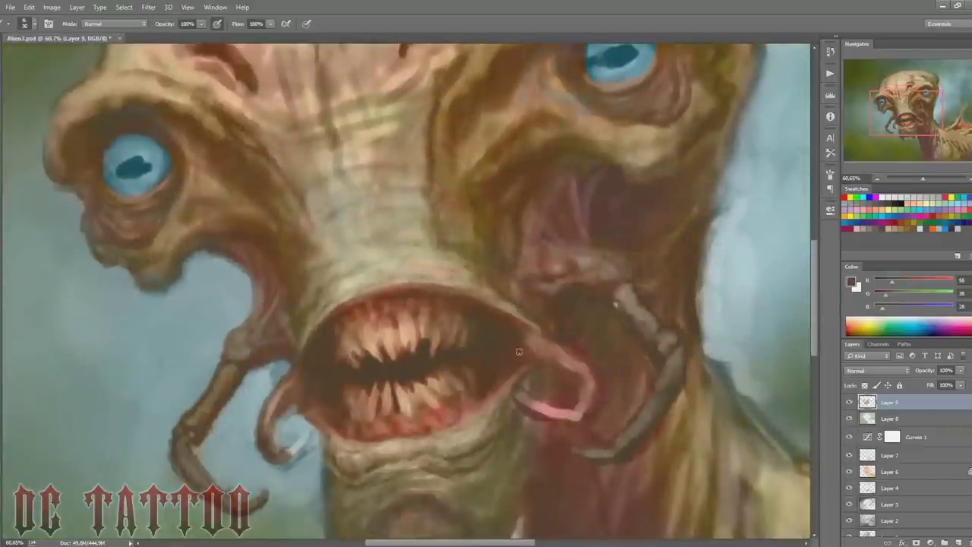
left_click(574, 360, "alt")
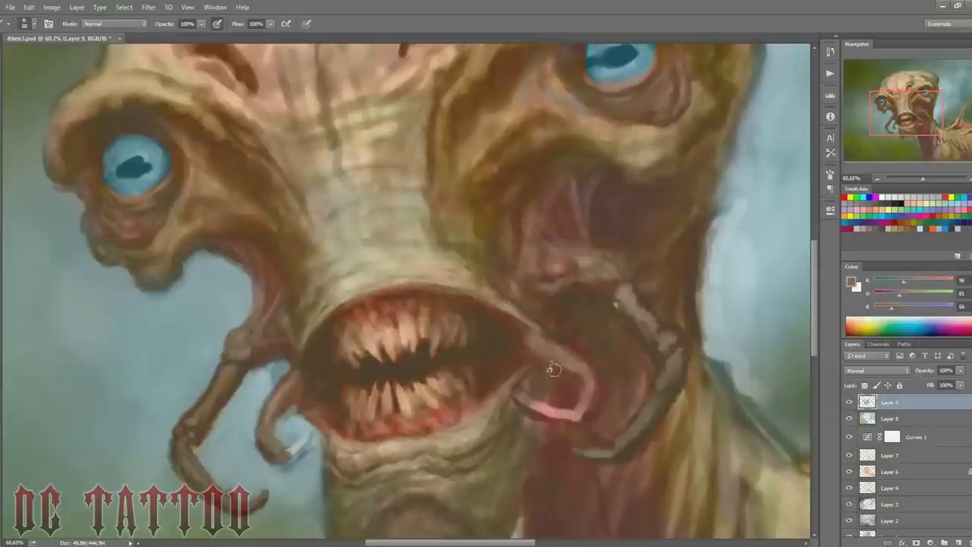
left_click_drag(577, 384, 532, 410)
left_click_drag(308, 437, 262, 456)
Step: Darken the left tendril, the curl right of the mouth and the hooked tip, then add a new layer
left_click(279, 417, "alt")
left_click_drag(307, 380, 274, 423)
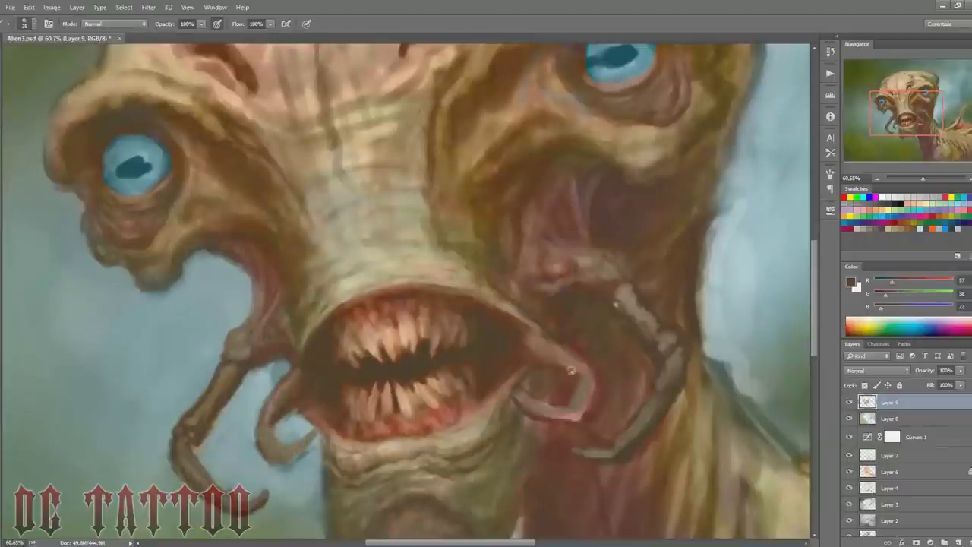
mouse_move(548, 351)
left_mouse_down()
mouse_move(585, 373)
mouse_move(581, 418)
mouse_move(528, 416)
left_mouse_up()
left_click_drag(311, 447, 273, 435)
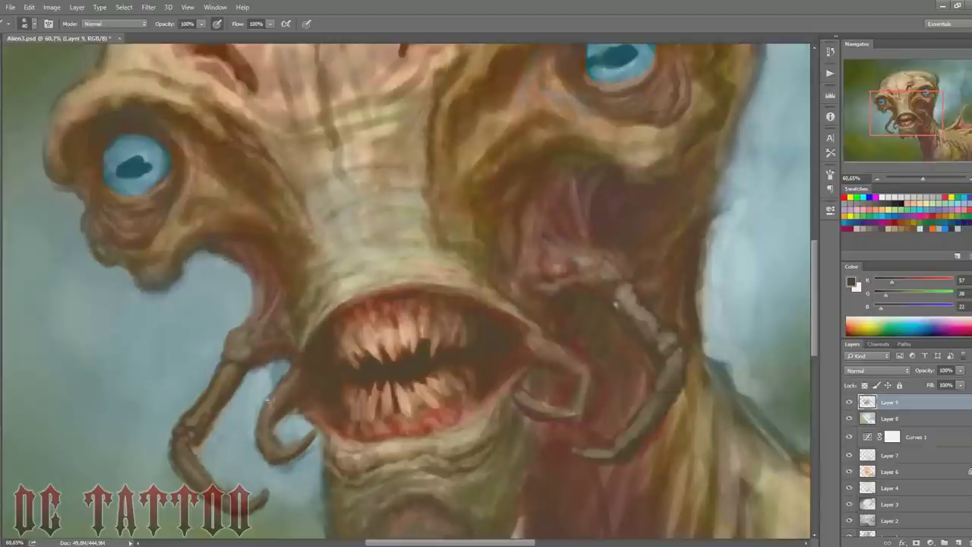
key("bracketright")
key("bracketright")
key("bracketright")
left_click(282, 402, "alt")
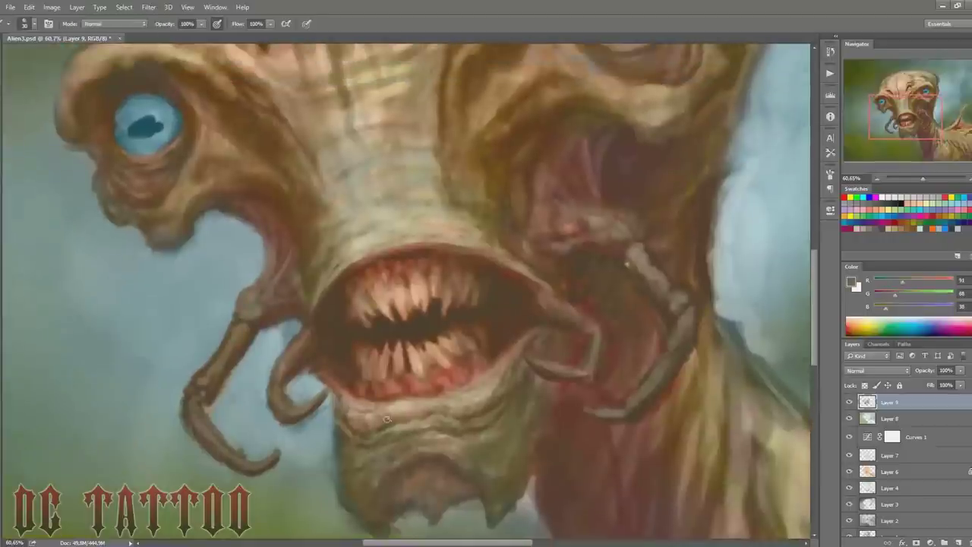
key("ctrl+shift+n")
Step: On the new Layer 10, reshape the lip tendril and add dark wrinkles to the lower lip
key("Return")
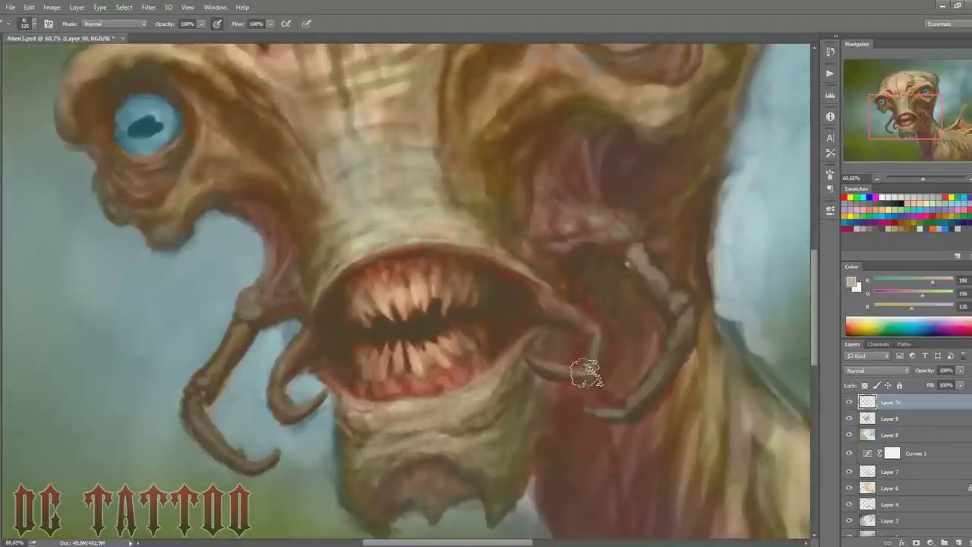
left_click_drag(587, 372, 593, 326)
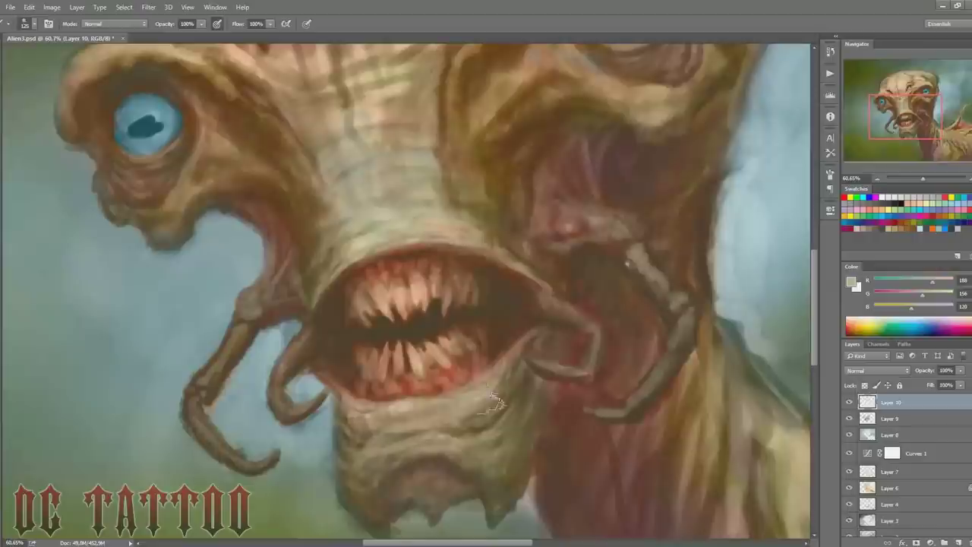
left_click_drag(494, 400, 521, 390)
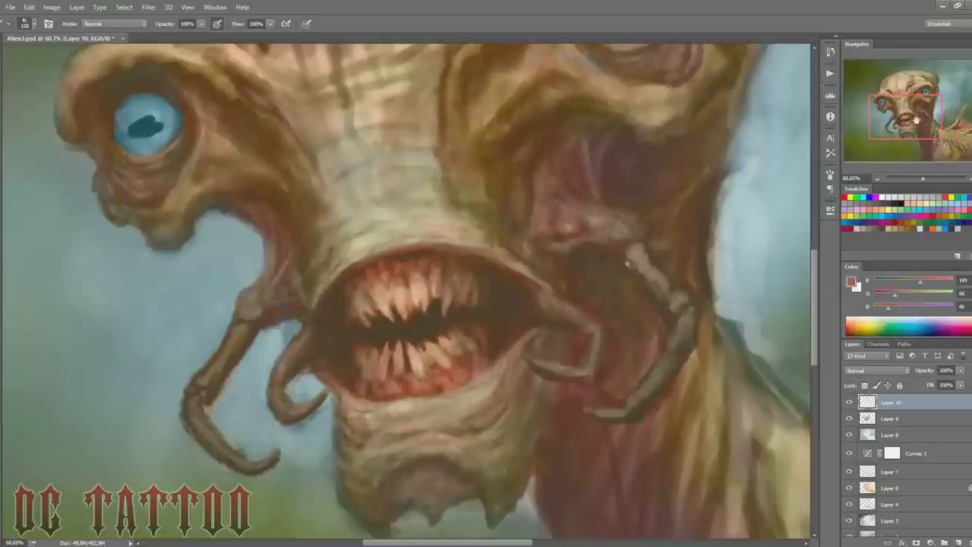
Step: Brighten the forehead, nose ridge and cheek below the left eye with a pale skin tone
left_click_drag(917, 120, 912, 110)
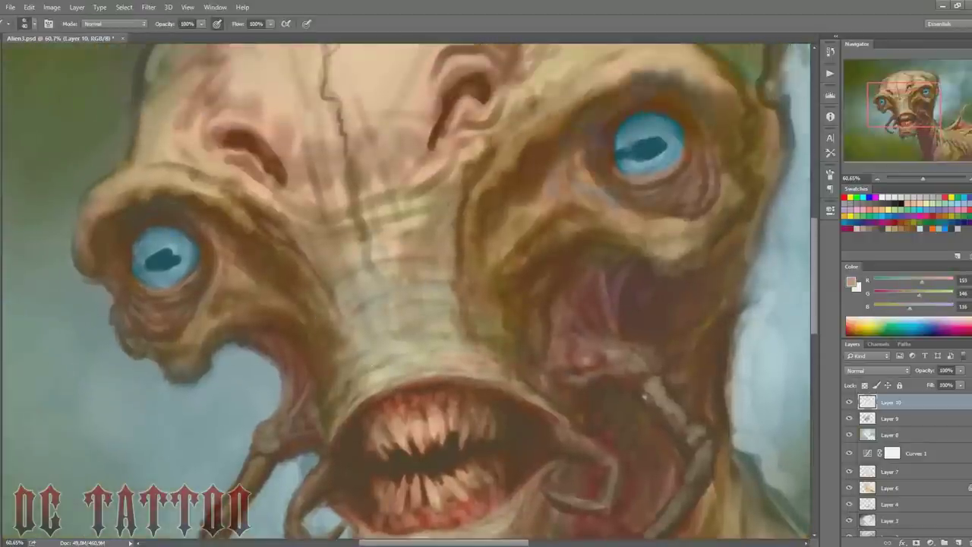
key("i")
left_click(395, 226)
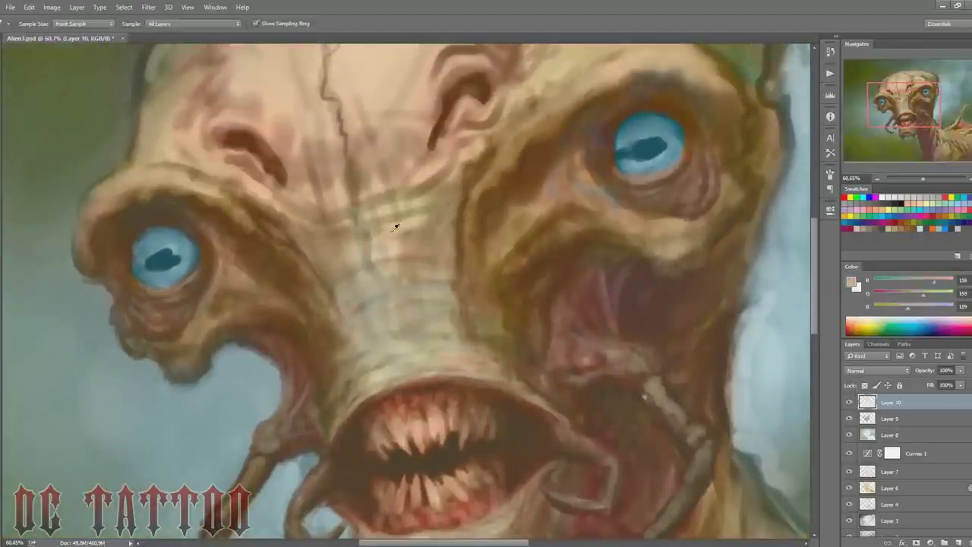
key("b")
left_click_drag(345, 209, 386, 323)
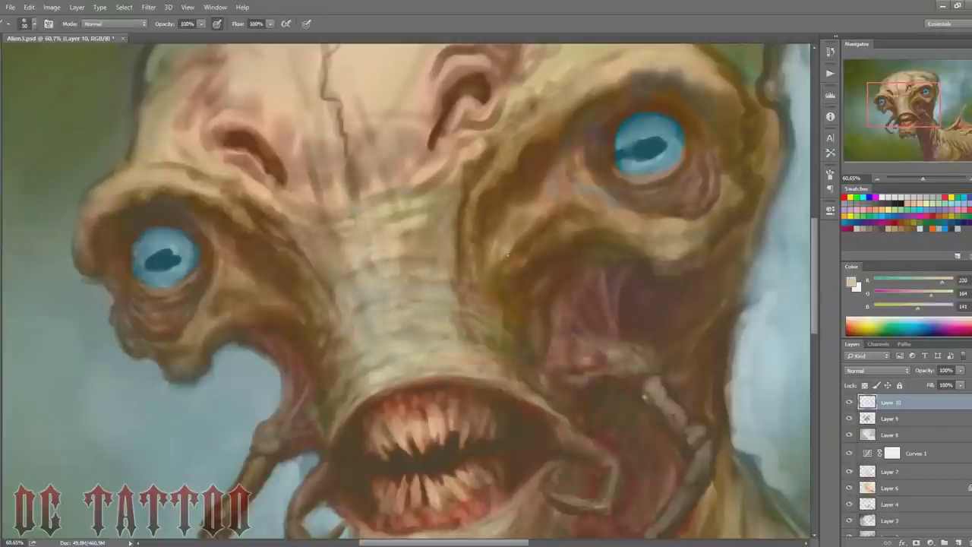
mouse_move(279, 294)
left_mouse_down()
mouse_move(190, 334)
mouse_move(186, 357)
left_mouse_up()
Step: Sample dark brown, near-black and tan skin tones while bringing the top of the head into view
key("i")
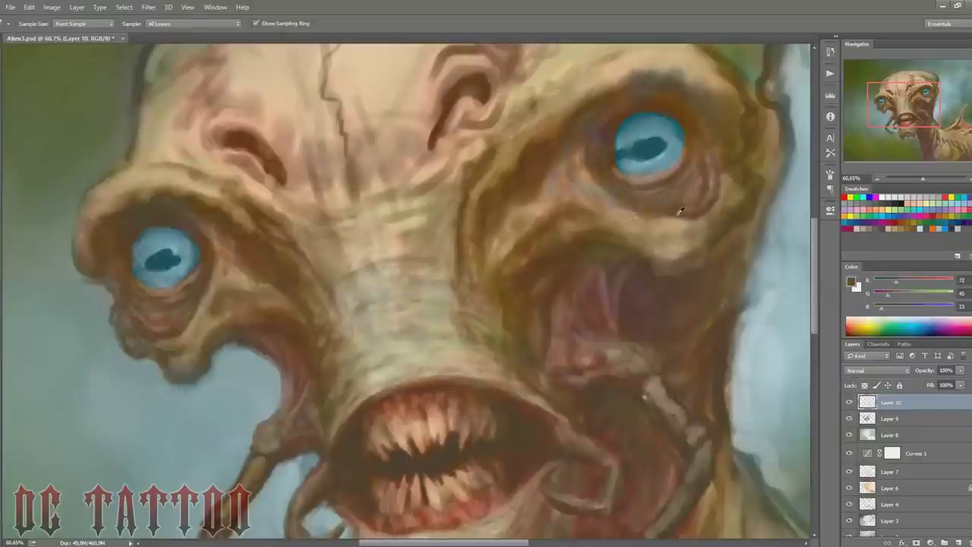
left_click(701, 186)
left_click(706, 208)
key("b")
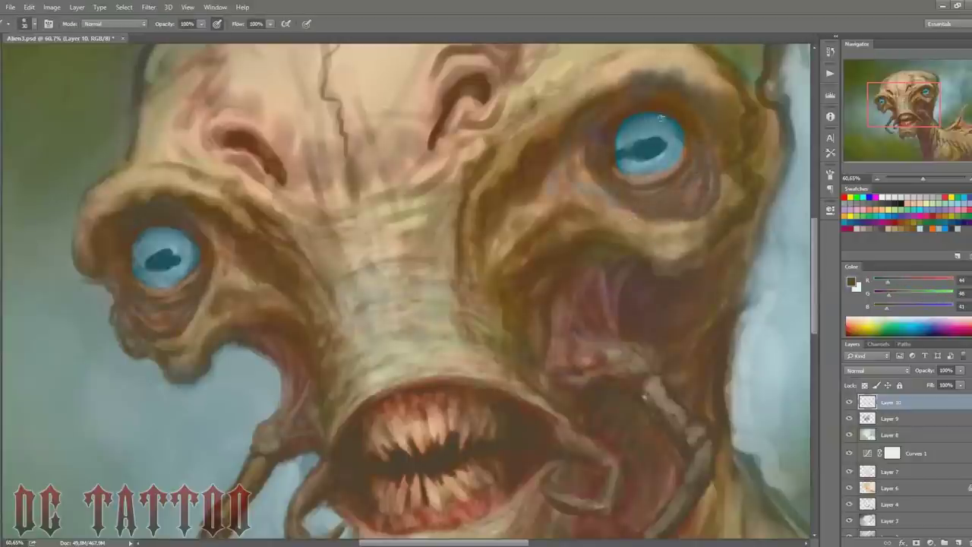
left_click_drag(631, 152, 659, 244)
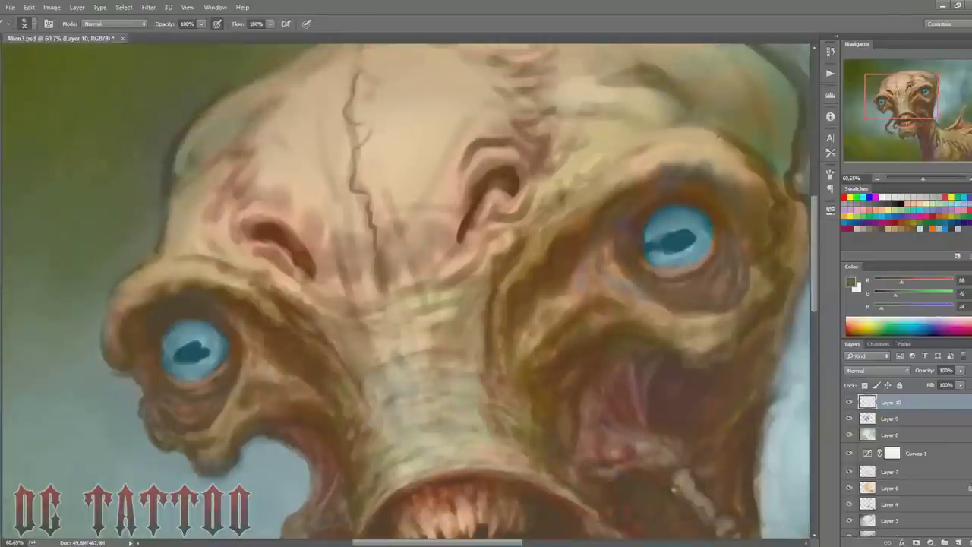
left_click(689, 108, "alt")
left_click(653, 85, "alt")
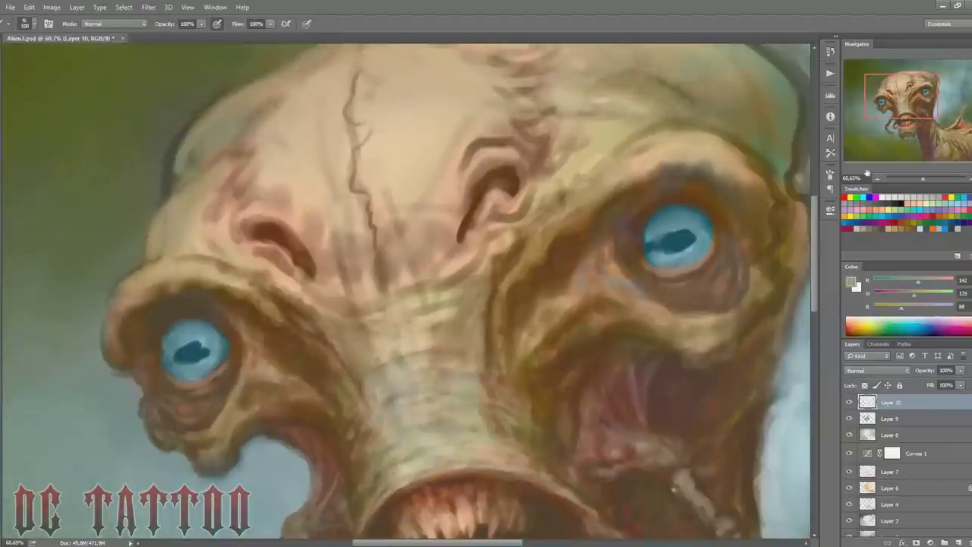
left_click_drag(690, 90, 690, 124)
Step: Resize the brush and sample a light tan from the forehead, framing the brow
key("bracketright")
key("bracketright")
key("bracketright")
key("bracketleft")
key("bracketleft")
key("bracketleft")
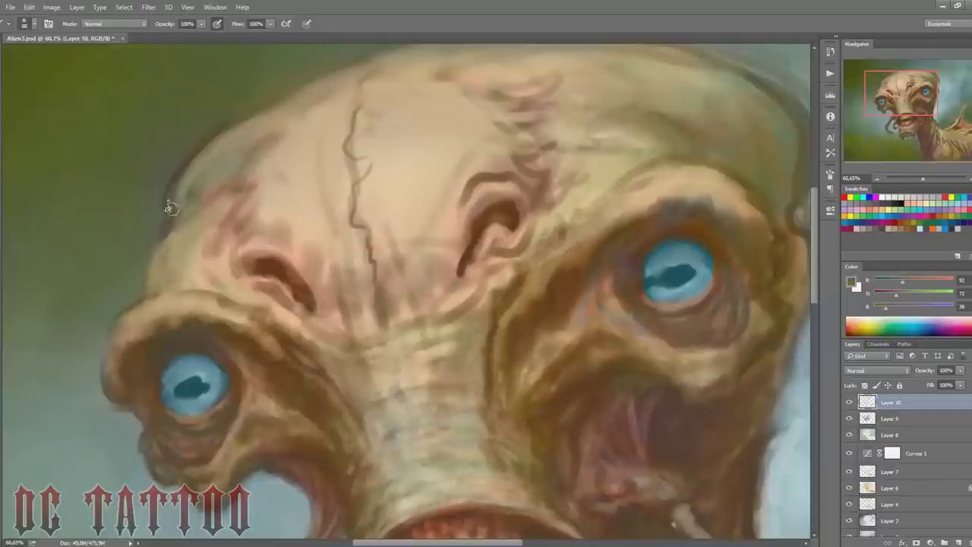
mouse_move(186, 183)
left_mouse_down()
mouse_move(167, 201)
mouse_move(197, 125)
left_mouse_up()
key("bracketright")
key("bracketright")
key("bracketright")
left_click(259, 213, "alt")
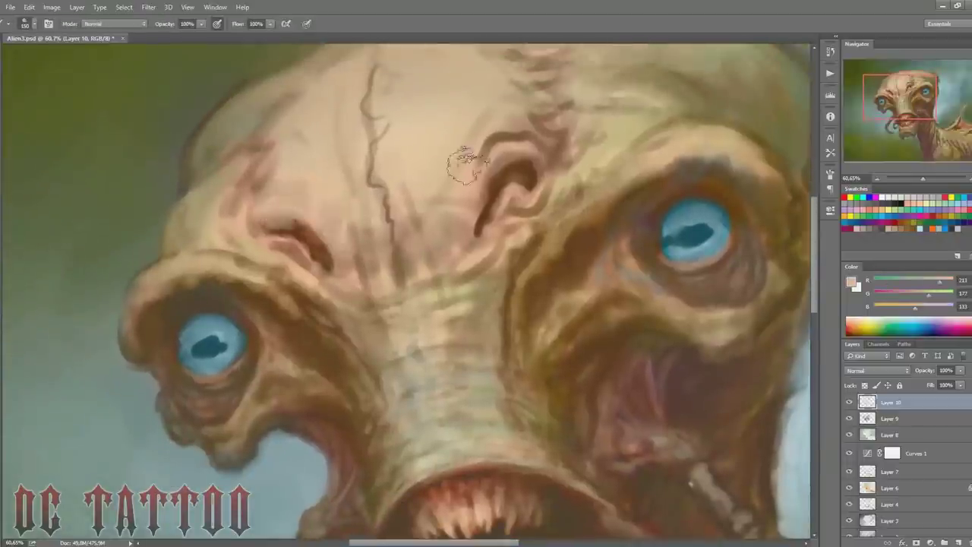
left_click_drag(318, 111, 338, 161)
key("bracketright")
key("bracketright")
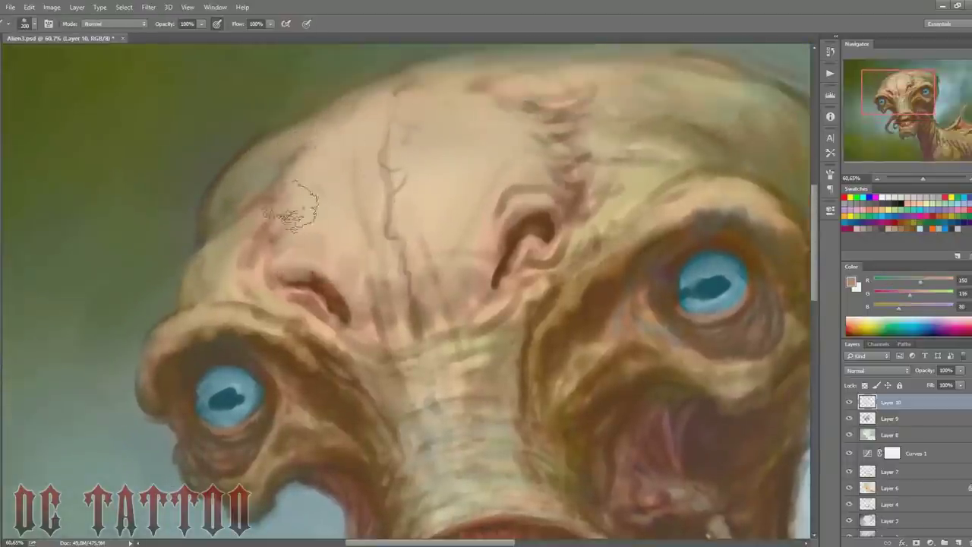
Step: Sample browns and tans and repaint the brow crease above the right eye
left_click(566, 213, "alt")
key("bracketleft")
key("bracketleft")
key("bracketleft")
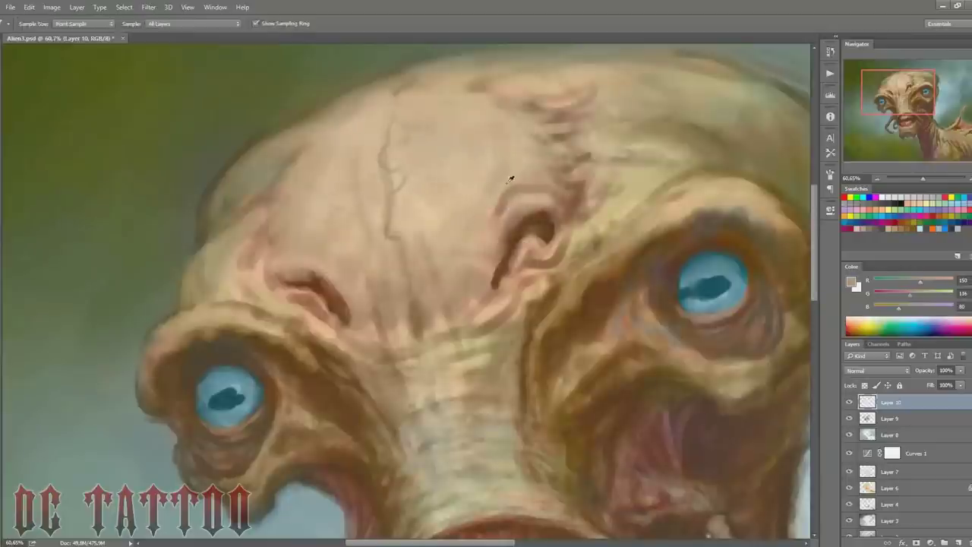
left_click(471, 262, "alt")
left_click(548, 228, "alt")
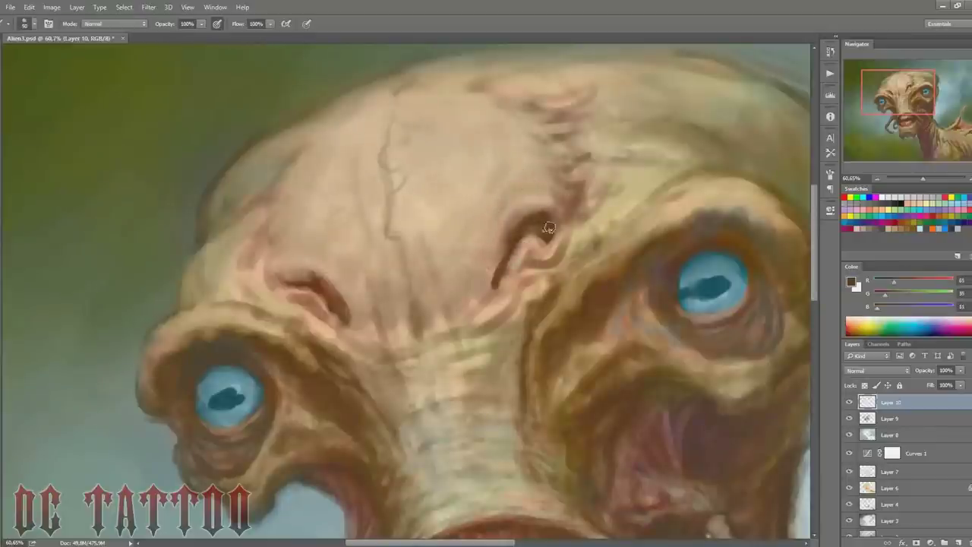
left_click(275, 275, "alt")
left_click_drag(505, 235, 562, 217)
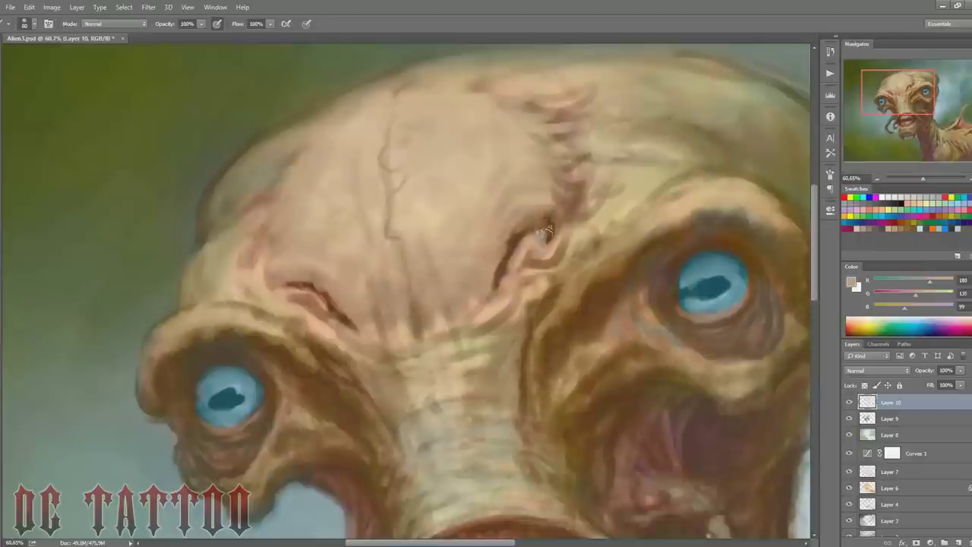
Step: Darken the brow creases with dark brown and dark reddish-brown strokes
key("bracketleft")
key("bracketleft")
key("bracketleft")
left_click(511, 255, "alt")
left_click_drag(511, 255, 543, 224)
left_click(532, 258, "alt")
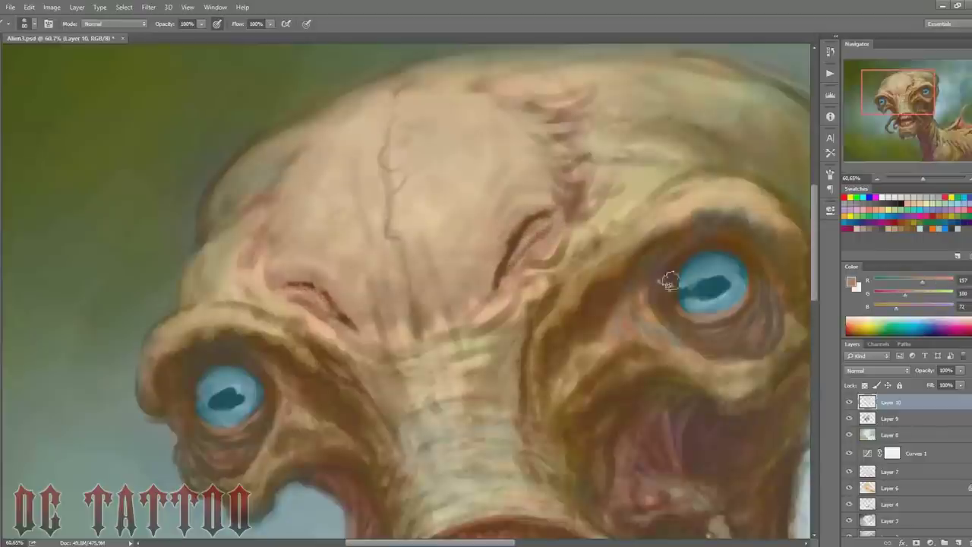
left_click(304, 283, "alt")
left_click_drag(281, 283, 342, 313)
Step: Sample light tan, adjust the brush size and save the painting
left_click(353, 264, "alt")
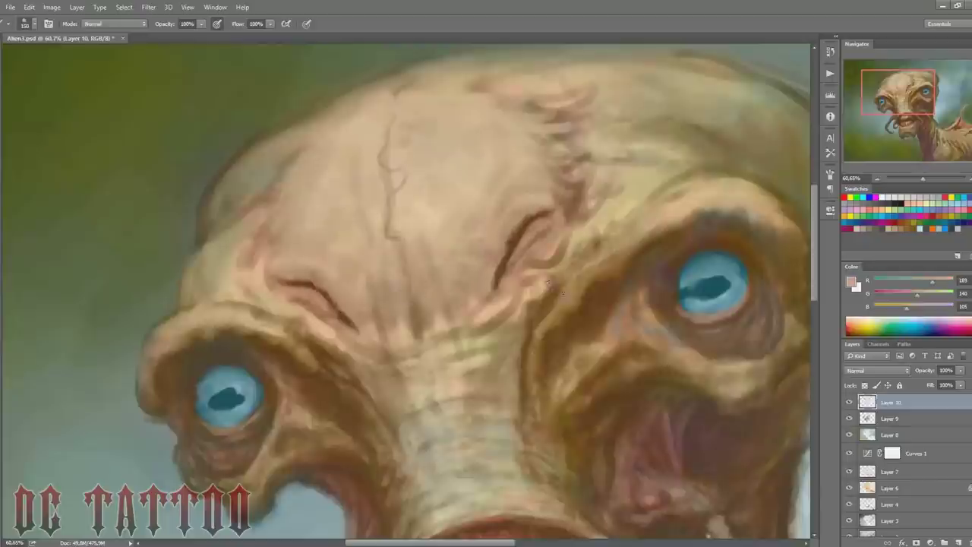
key("bracketright")
key("bracketright")
key("bracketright")
key("ctrl+s")
key("bracketleft")
key("bracketleft")
key("bracketleft")
left_click_drag(505, 204, 488, 238)
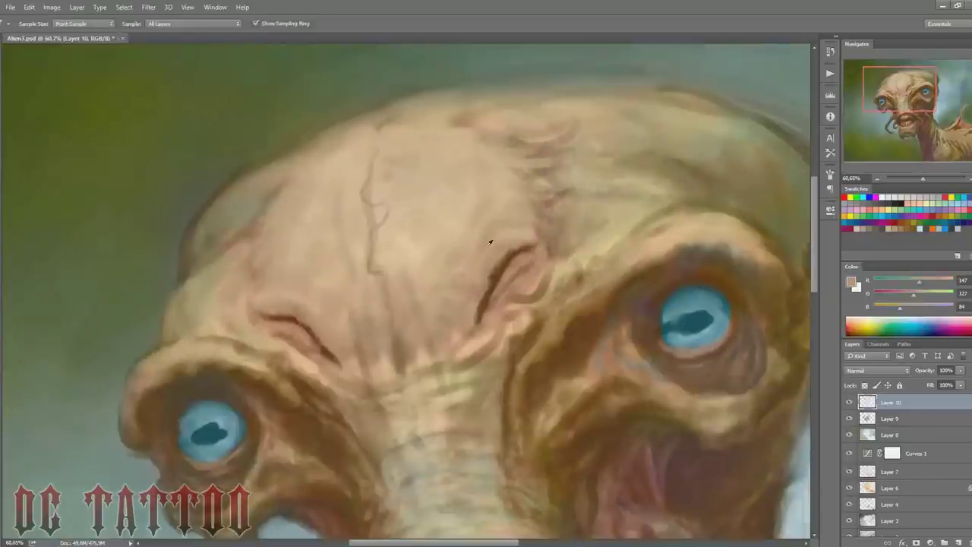
Step: Paint light and yellower tan strokes over the nose bridge
left_click(392, 328, "alt")
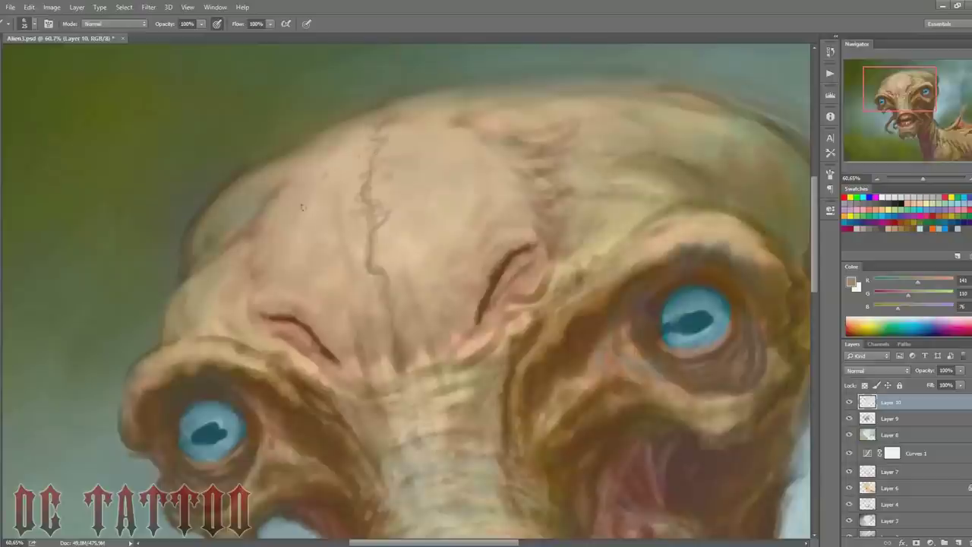
left_click(304, 271, "alt")
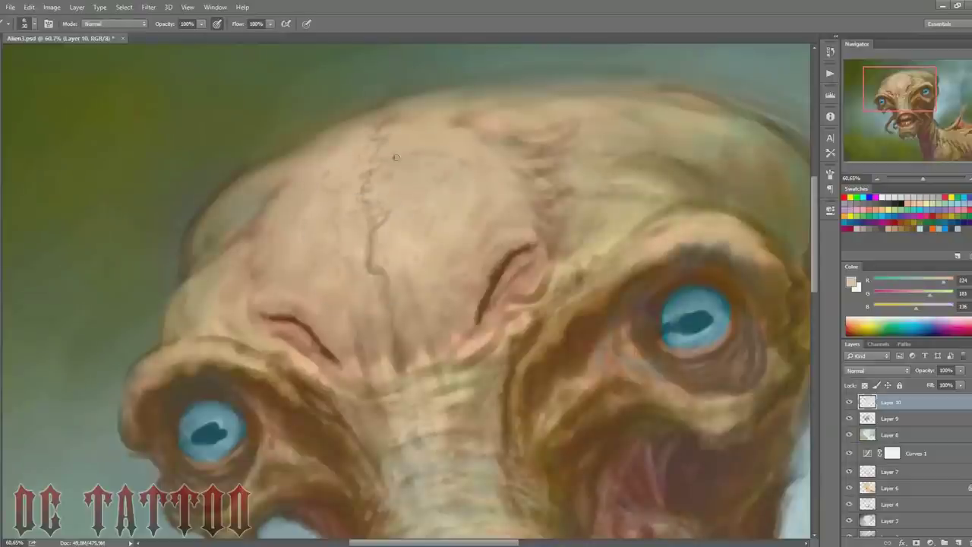
key("bracketright")
left_click(478, 341, "alt")
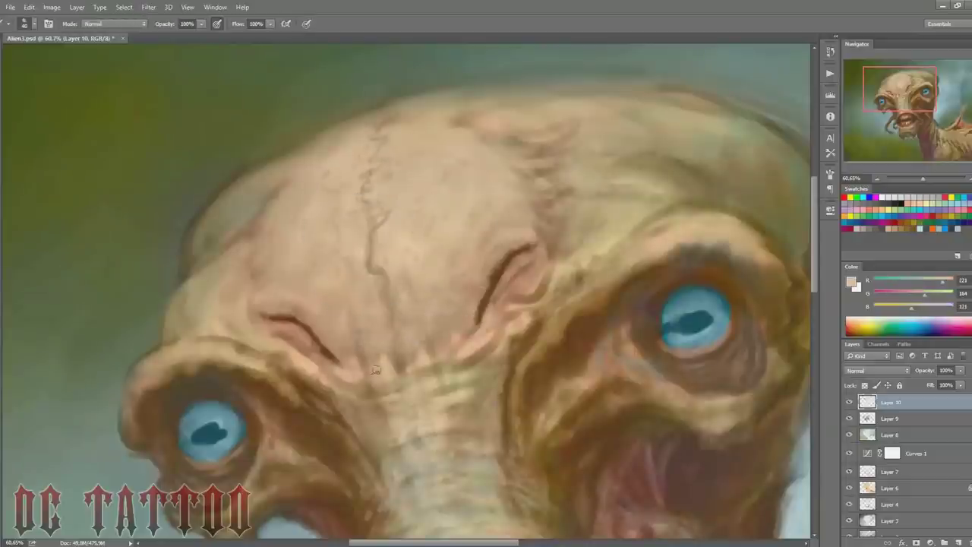
mouse_move(376, 370)
left_mouse_down()
mouse_move(399, 389)
mouse_move(440, 343)
left_mouse_up()
left_click(429, 385, "alt")
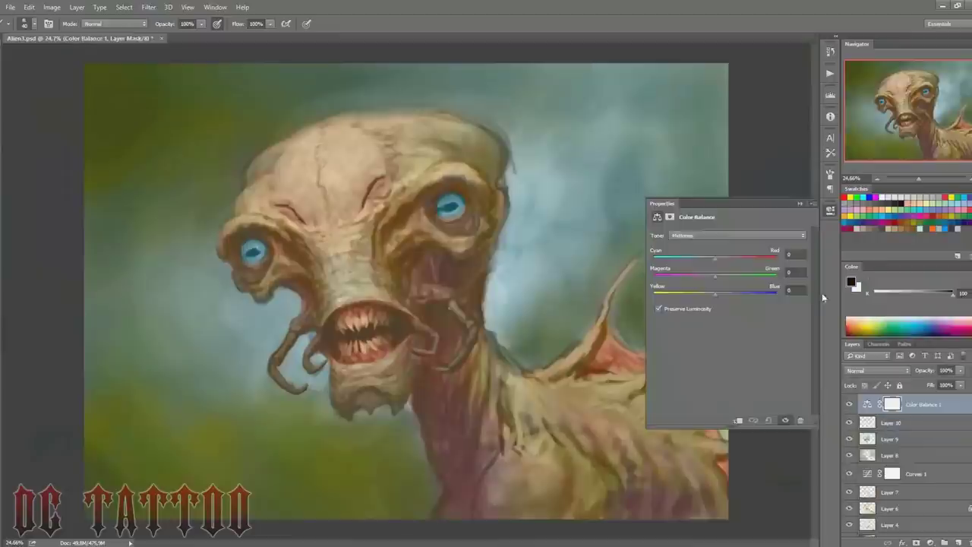
Step: Shift Color Balance midtones toward green and shadows toward cyan, then select highlights
left_click_drag(725, 279, 714, 294)
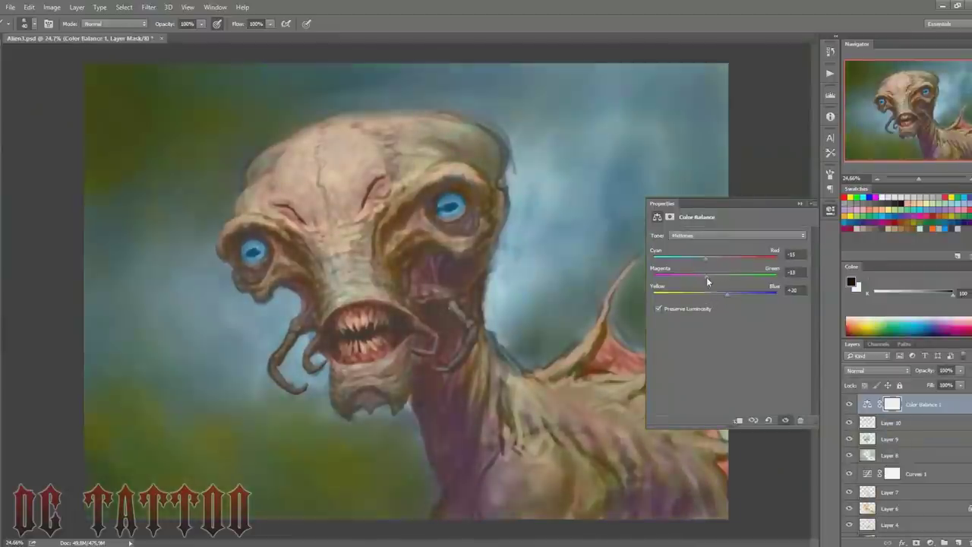
left_click(729, 235)
left_click(684, 244)
left_click_drag(716, 258, 696, 264)
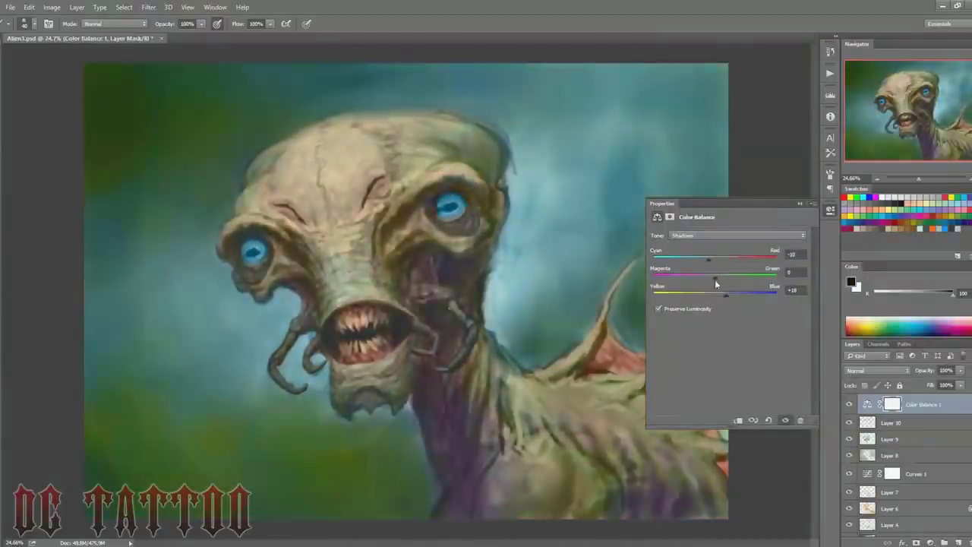
left_click(729, 235)
left_click(707, 253)
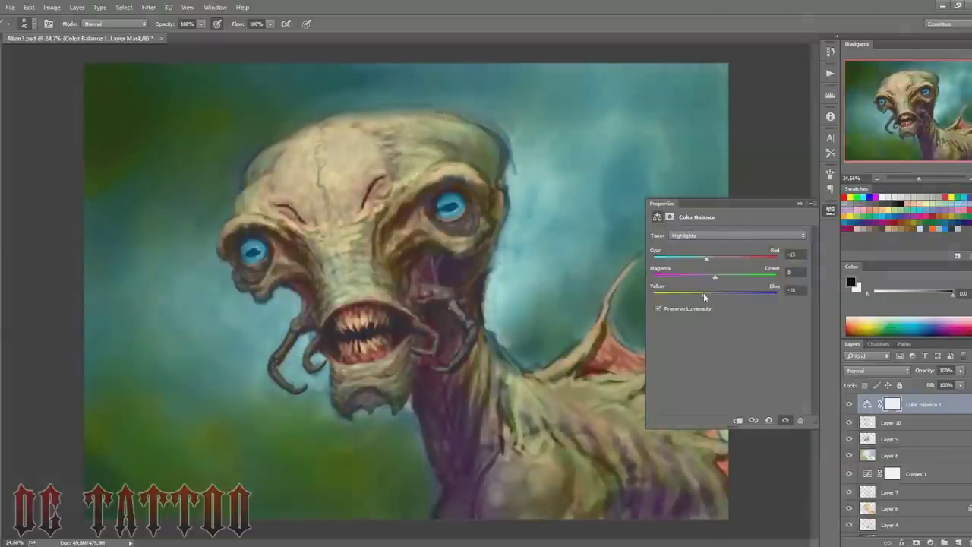
left_click(830, 210)
Step: Lower Color Balance 1 to 46% opacity, toggle layer visibility to compare, and add a layer
left_click_drag(925, 371, 930, 374)
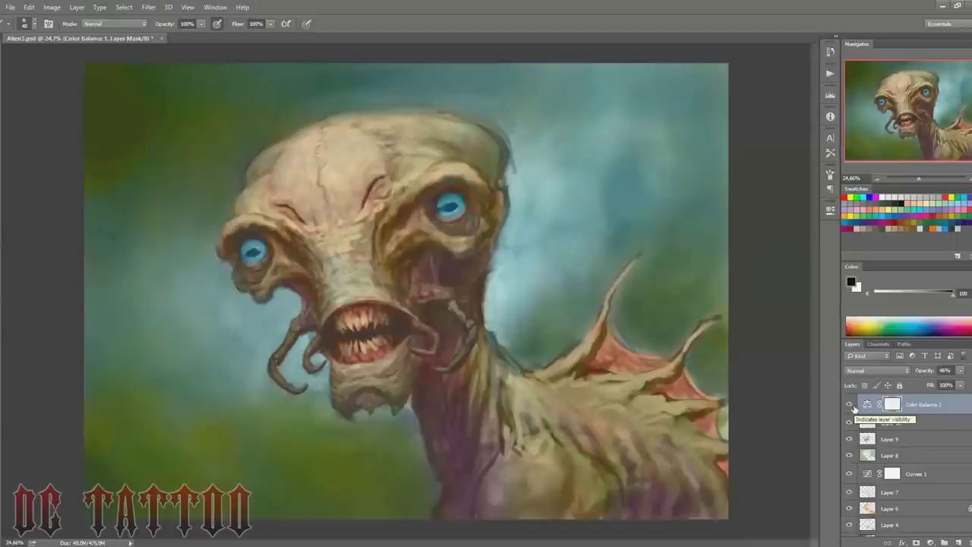
left_click(850, 425)
left_click(849, 504)
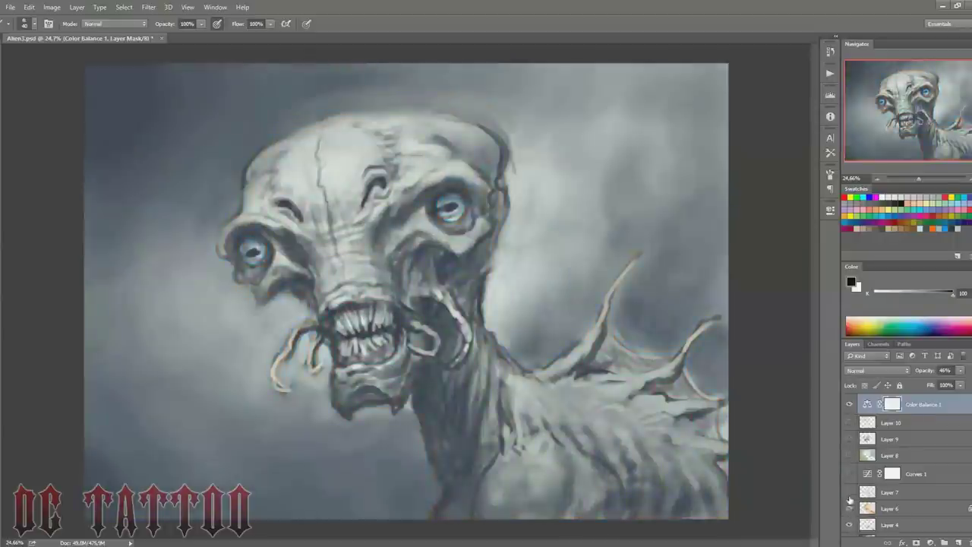
left_click(849, 451)
key("ctrl+shift+n")
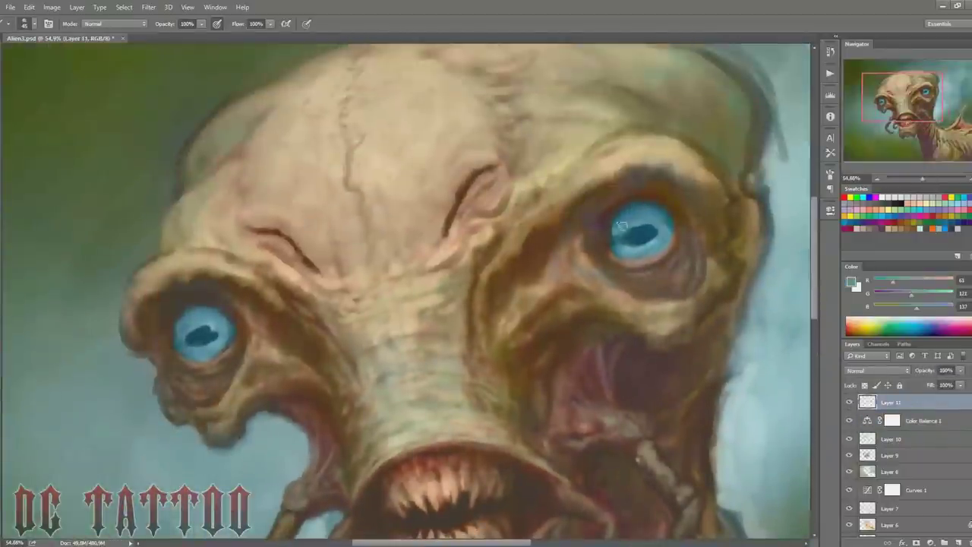
Step: Repaint the left pupil in dark teal and brush lighter blue over both irises
left_click(616, 228, "alt")
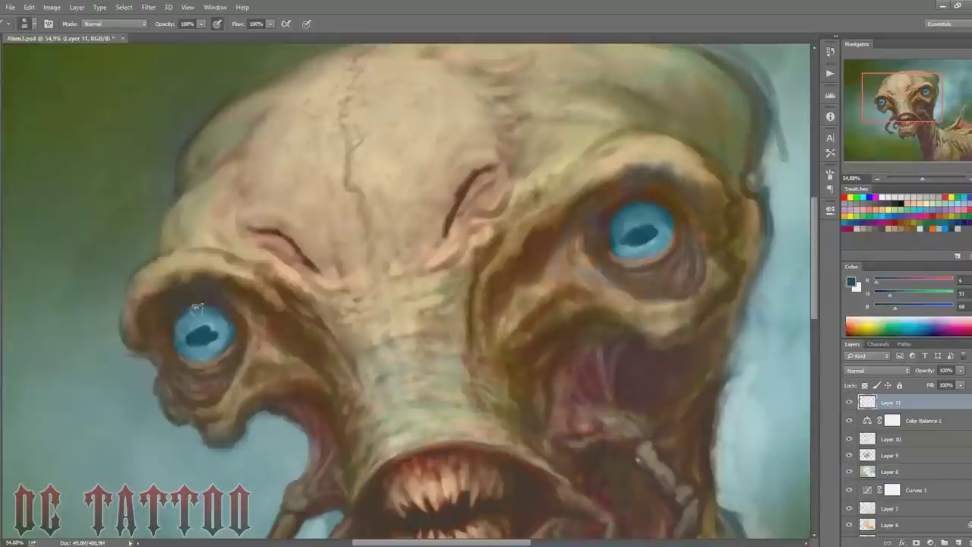
mouse_move(196, 307)
left_mouse_down()
mouse_move(202, 334)
mouse_move(214, 334)
left_mouse_up()
left_click(184, 331, "alt")
mouse_move(630, 228)
left_mouse_down()
mouse_move(646, 236)
mouse_move(622, 241)
left_mouse_up()
left_click_drag(216, 327, 194, 340)
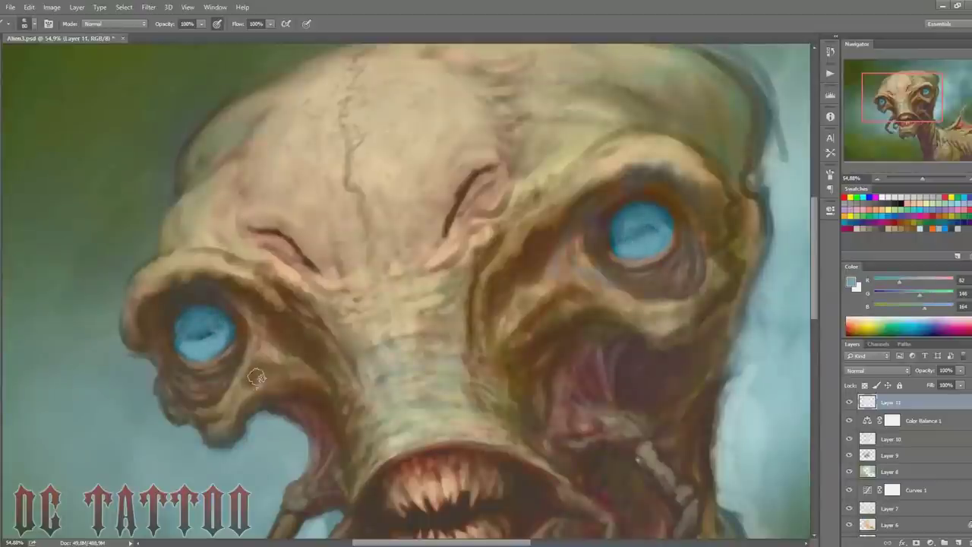
Step: Add darker and lighter blue strokes on the right iris, then sample dark brown from the mouth
left_click(228, 331, "alt")
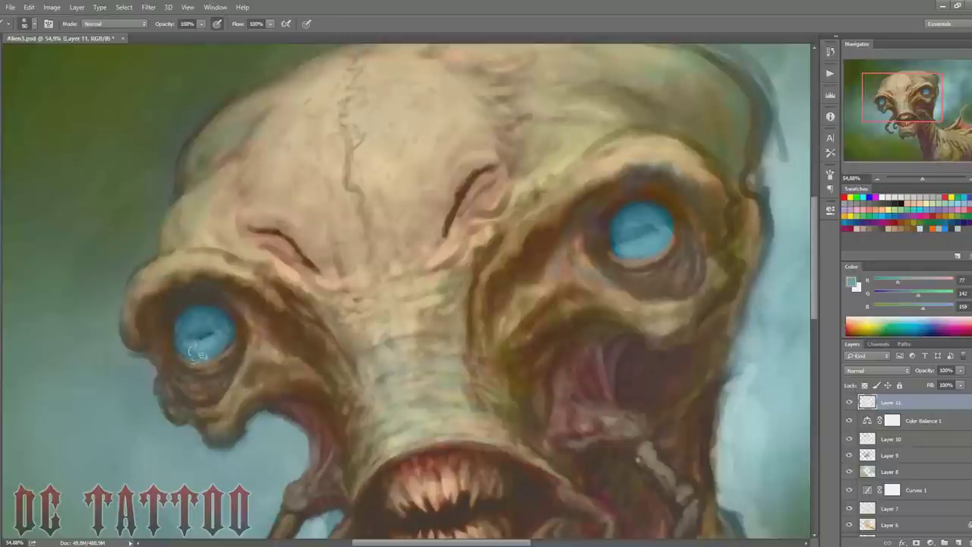
left_click(658, 242, "alt")
mouse_move(608, 243)
left_mouse_down()
mouse_move(653, 249)
mouse_move(645, 242)
left_mouse_up()
left_click(658, 228, "alt")
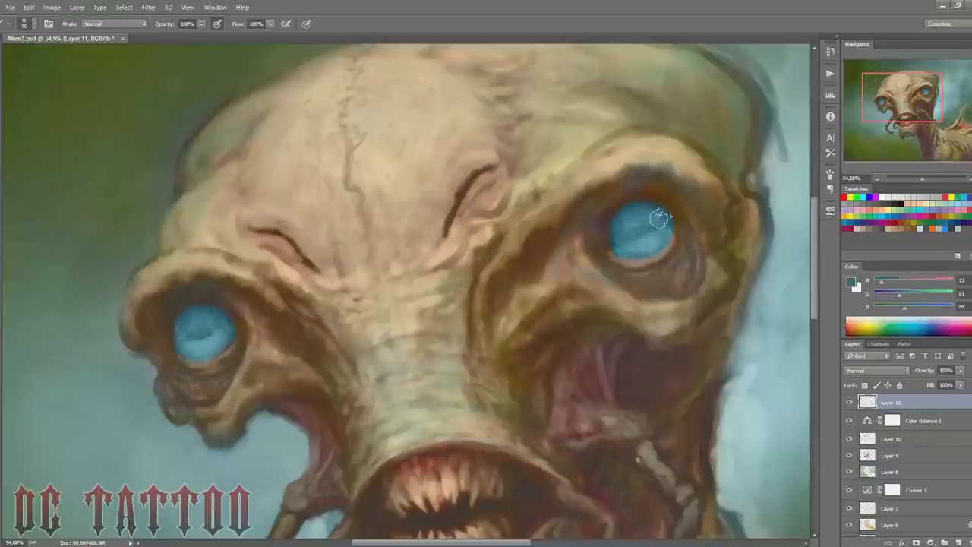
key("bracketright")
key("bracketright")
key("bracketright")
key("bracketleft")
key("bracketleft")
key("bracketleft")
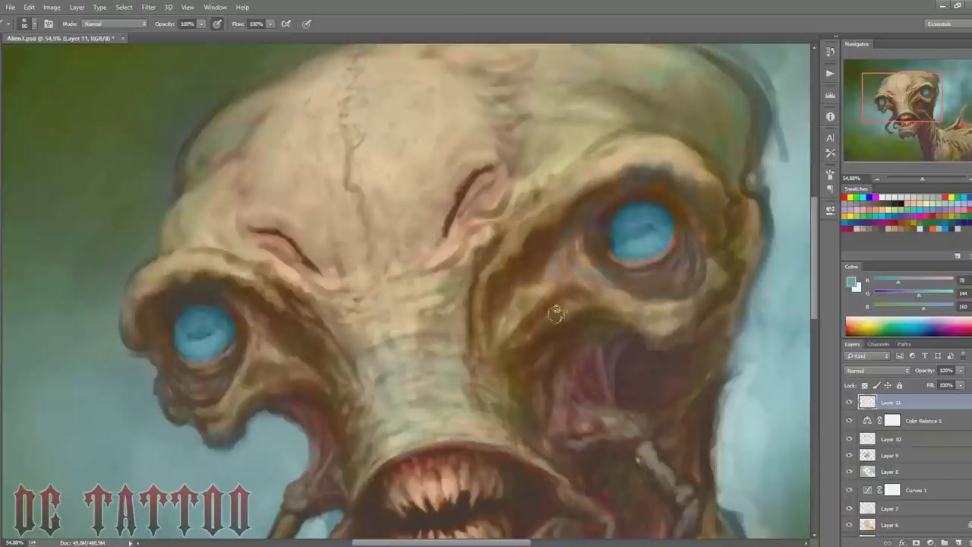
left_click_drag(661, 277, 625, 132)
scroll(458, 280, "up", 1)
left_click(458, 280, "alt")
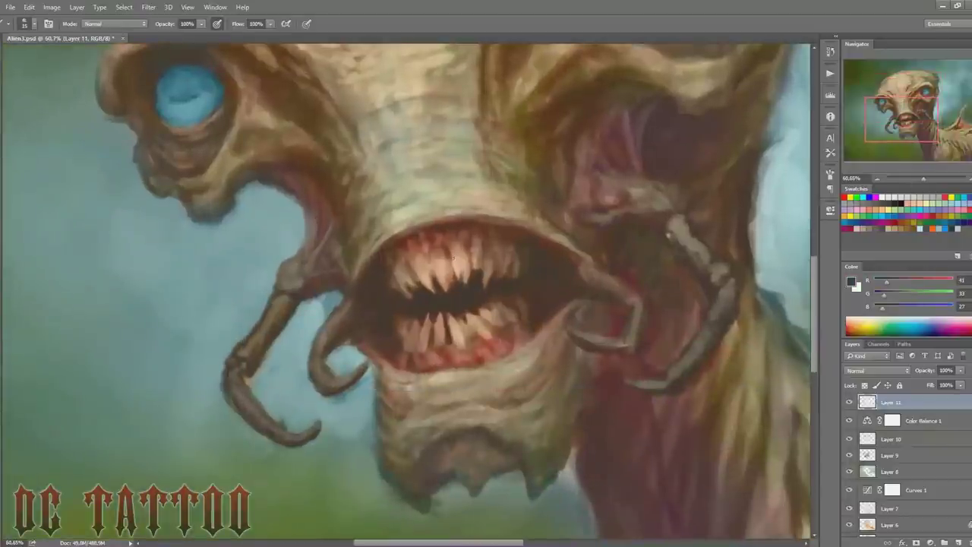
Step: Repaint the upper gum and lip edge with sampled reds and browns on Layer 11
left_click(442, 240, "alt")
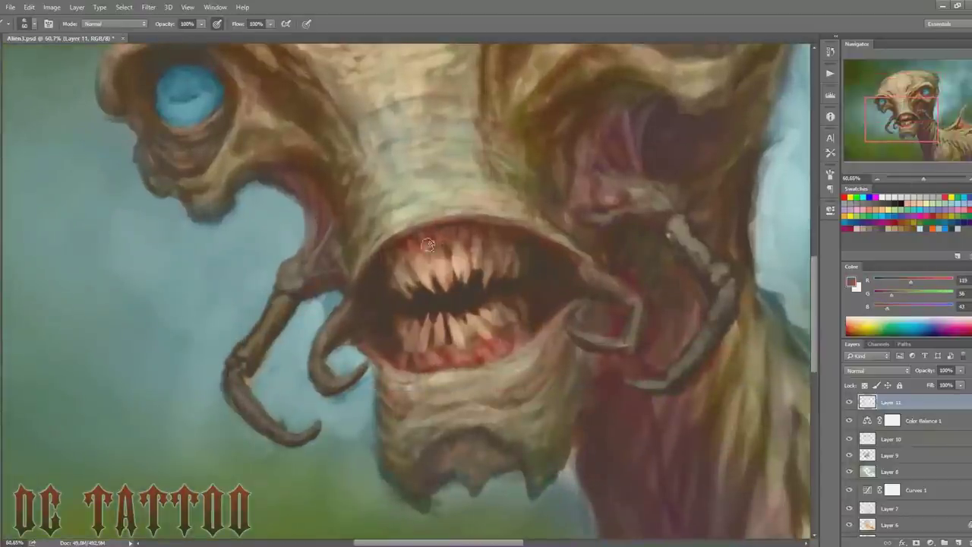
left_click(481, 353, "alt")
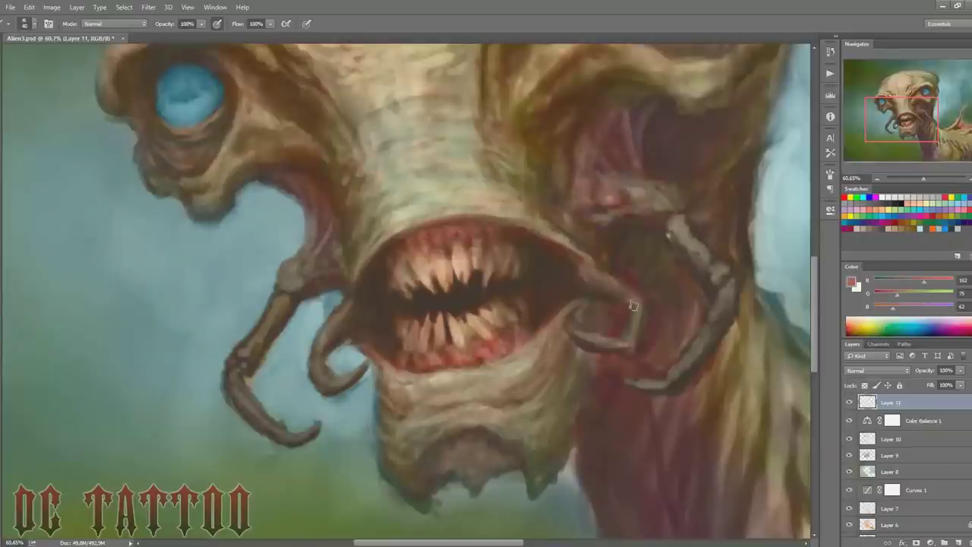
left_click(392, 245, "alt")
left_click(375, 251, "alt")
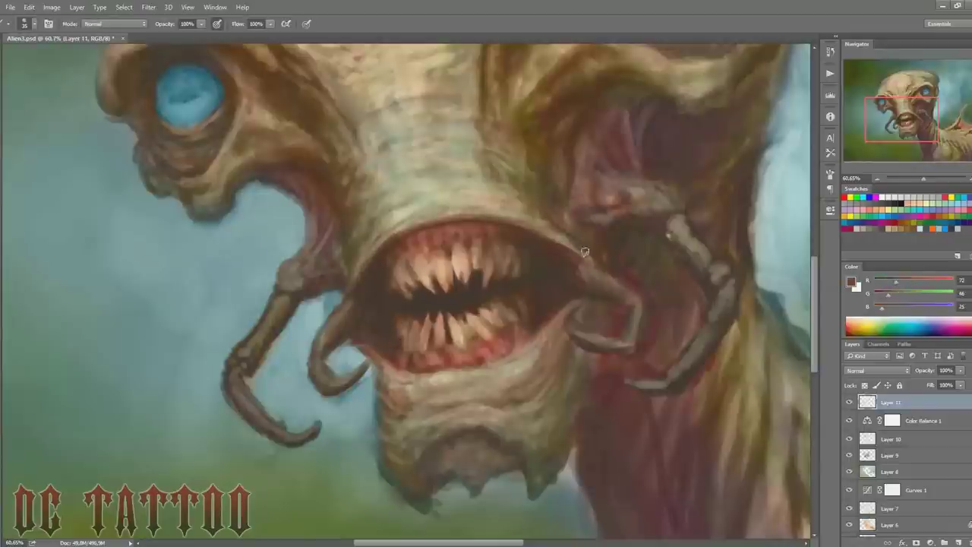
left_click(464, 252, "alt")
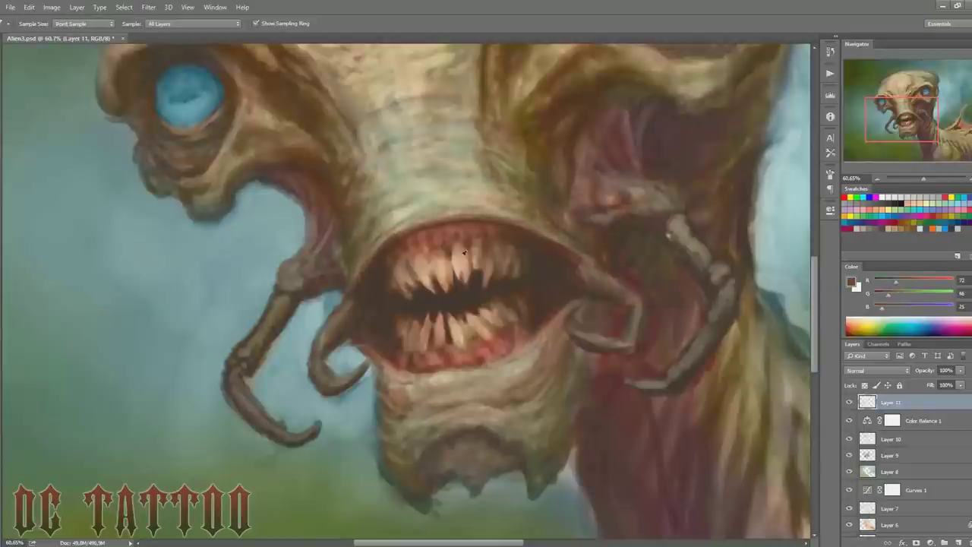
Step: Repaint the teeth in light tan with dark brown between them
left_click(411, 272, "alt")
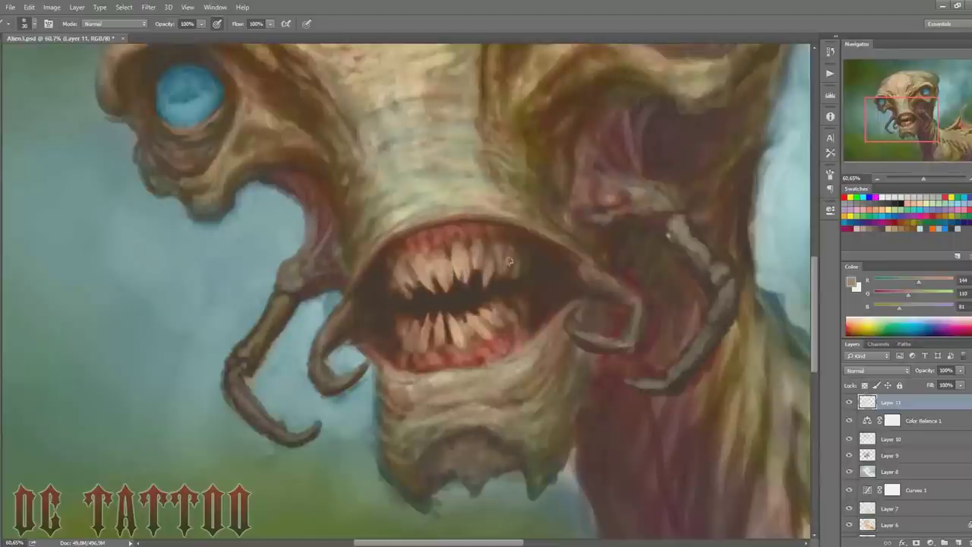
left_click(510, 278, "alt")
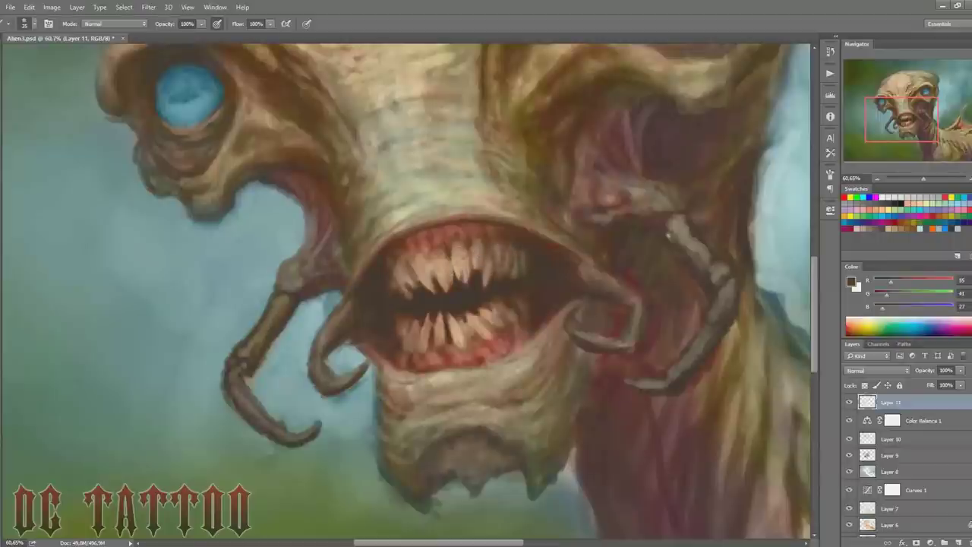
left_click(461, 274, "alt")
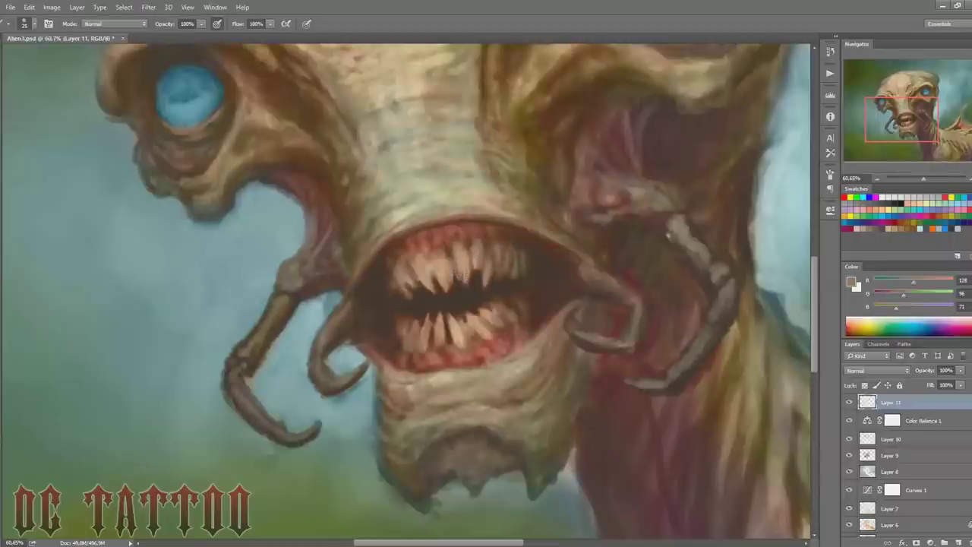
left_click(450, 257, "alt")
left_click(437, 282, "alt")
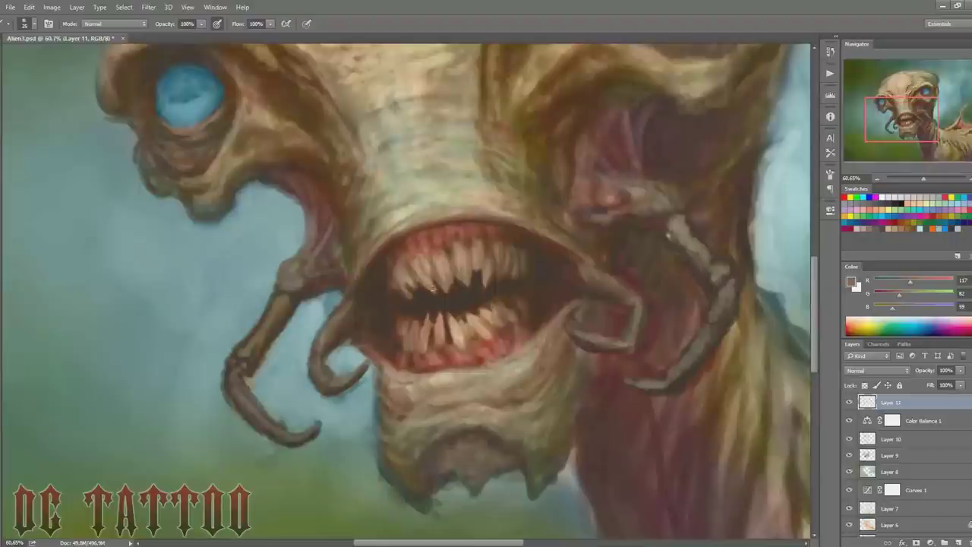
Step: Deepen the gaps between the lower teeth with the dark mouth-interior colour
left_click(414, 281, "alt")
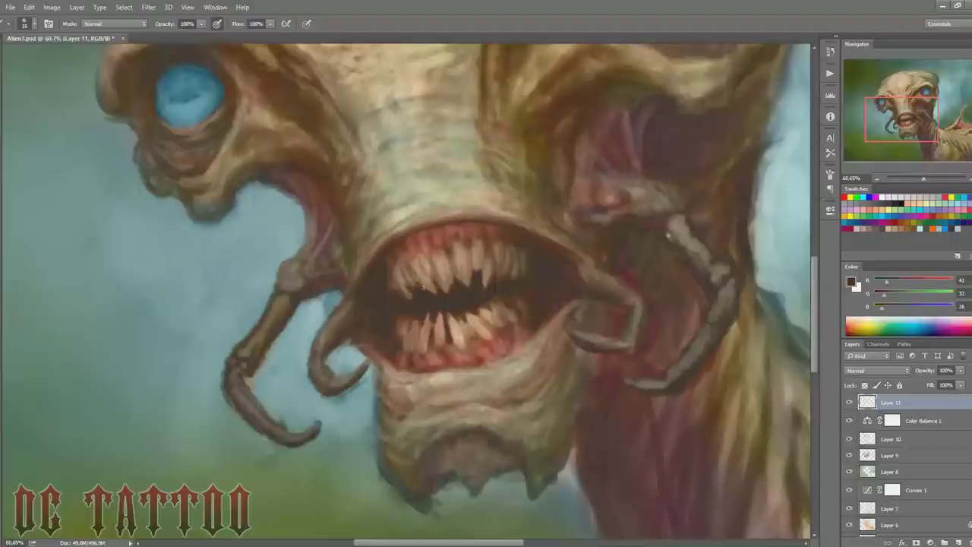
left_click(416, 285, "alt")
left_click(434, 281, "alt")
left_click(439, 255, "alt")
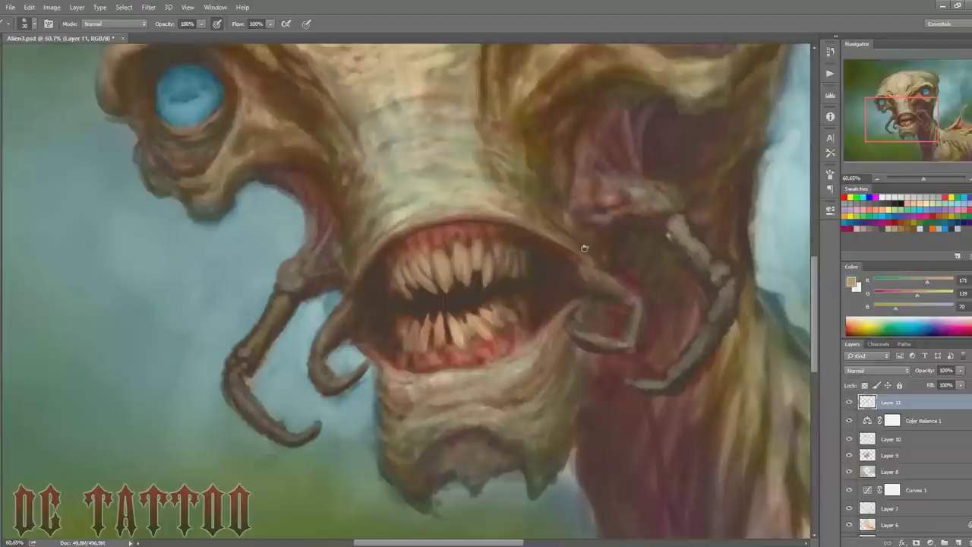
Step: Darken the upper gum line with reddish dark browns for a cleaner lip edge
left_click(463, 241, "alt")
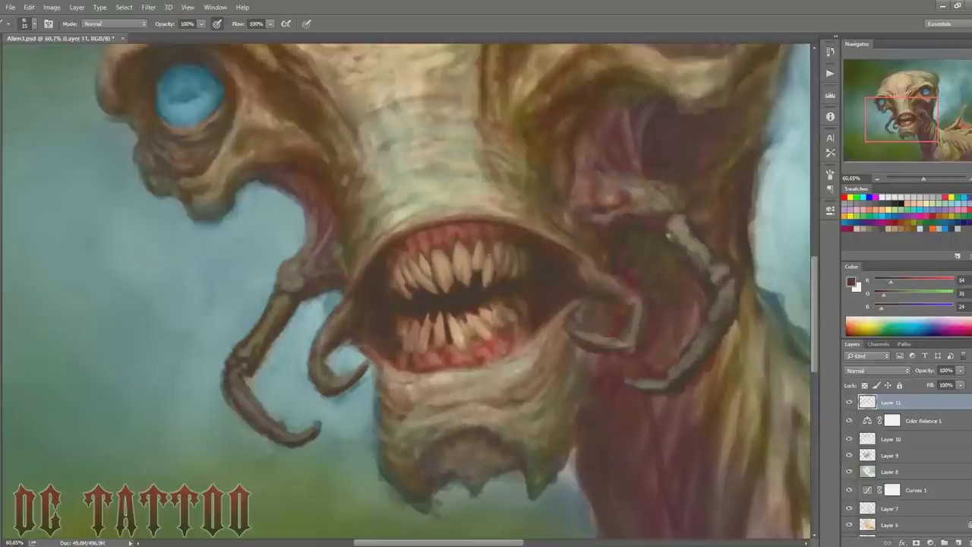
left_click(487, 247, "alt")
left_click(416, 241, "alt")
key("bracketleft")
key("bracketright")
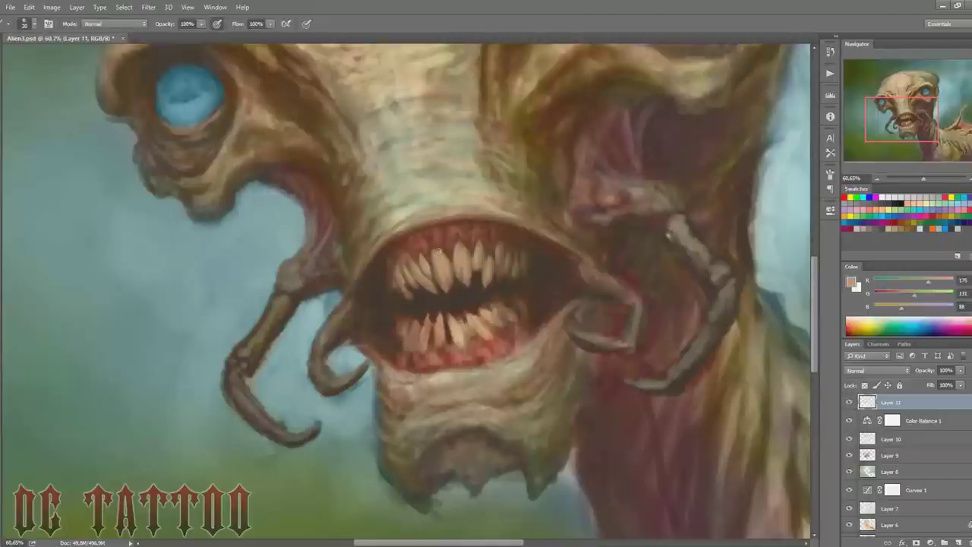
Step: Sharpen individual tooth edges with a smaller brush against the dark mouth interior
left_click(442, 254, "alt")
key("bracketleft")
key("bracketleft")
left_click(430, 272, "alt")
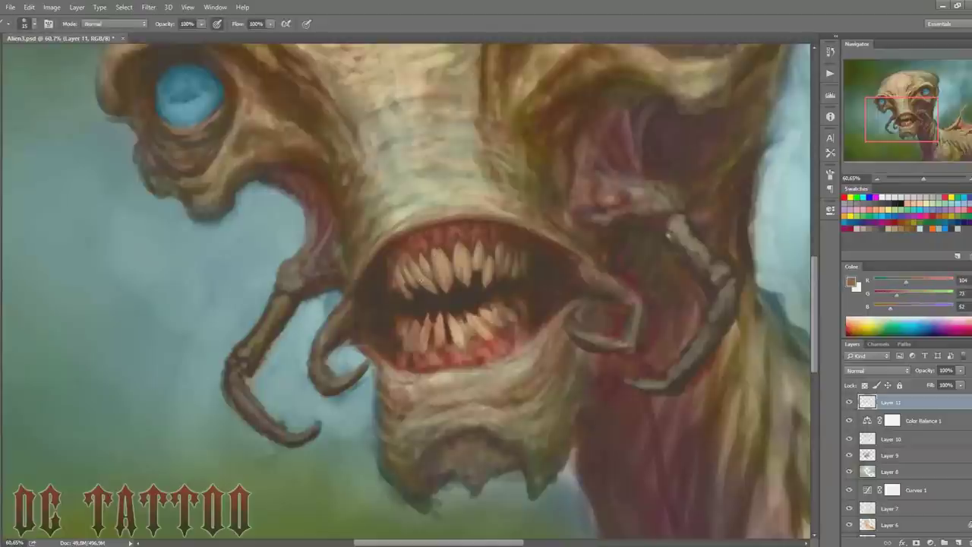
left_click(428, 280, "alt")
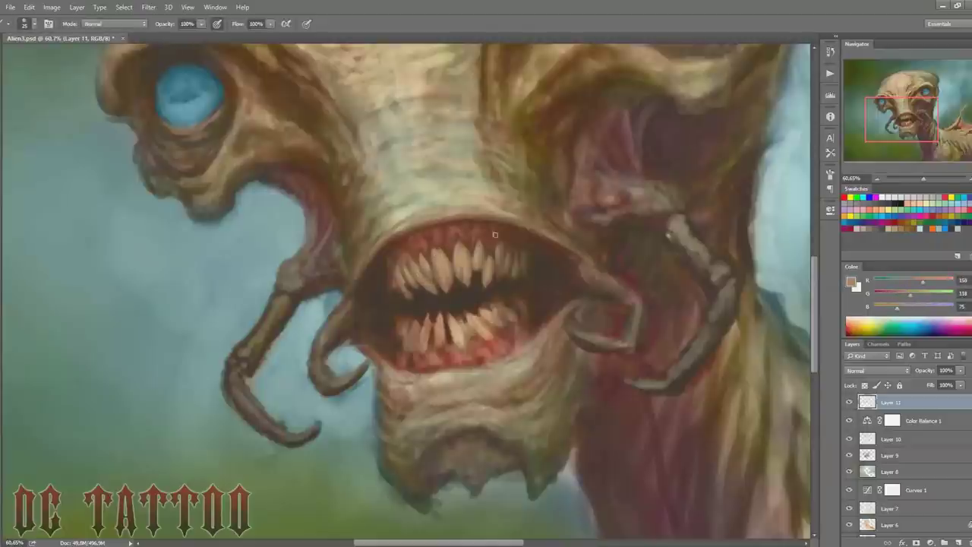
key("bracketright")
left_click(411, 299, "alt")
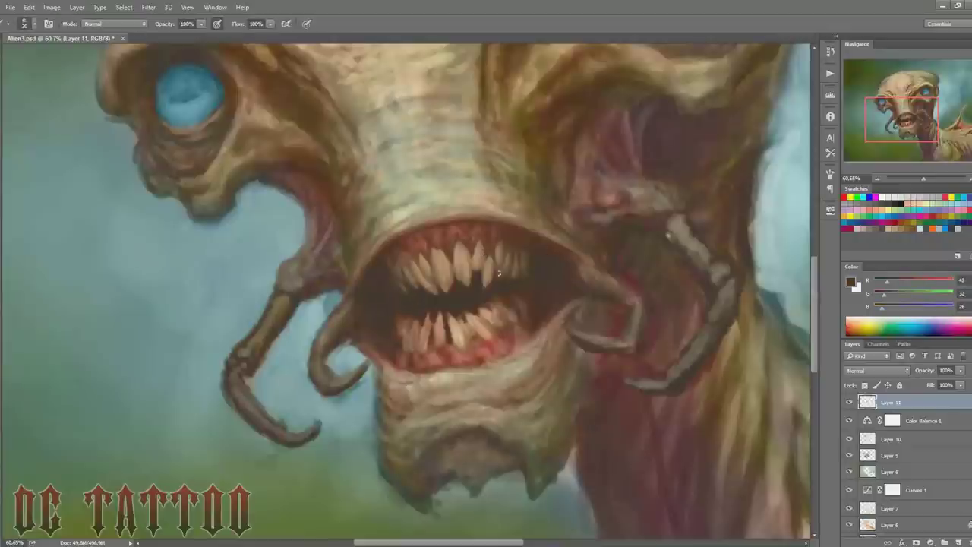
Step: Paint reddish-brown gum colours and skin tone around the alien's upper gums
key("bracketleft")
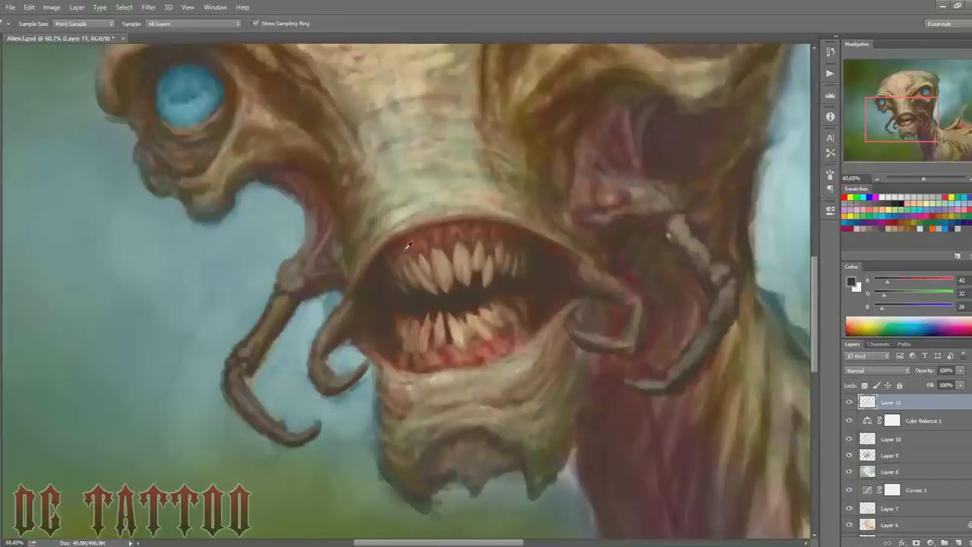
left_click(399, 267, "alt")
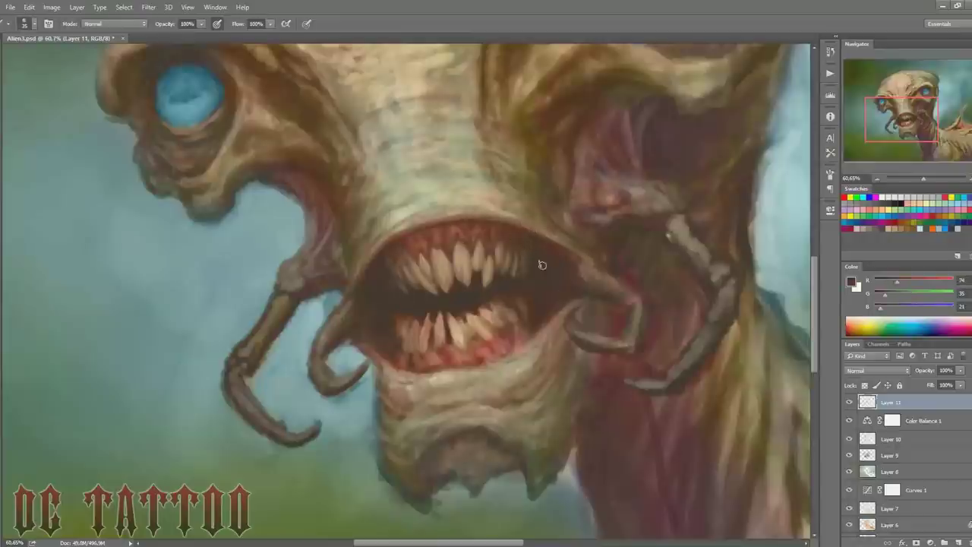
key("bracketright")
key("bracketright")
key("bracketright")
left_click(512, 224, "alt")
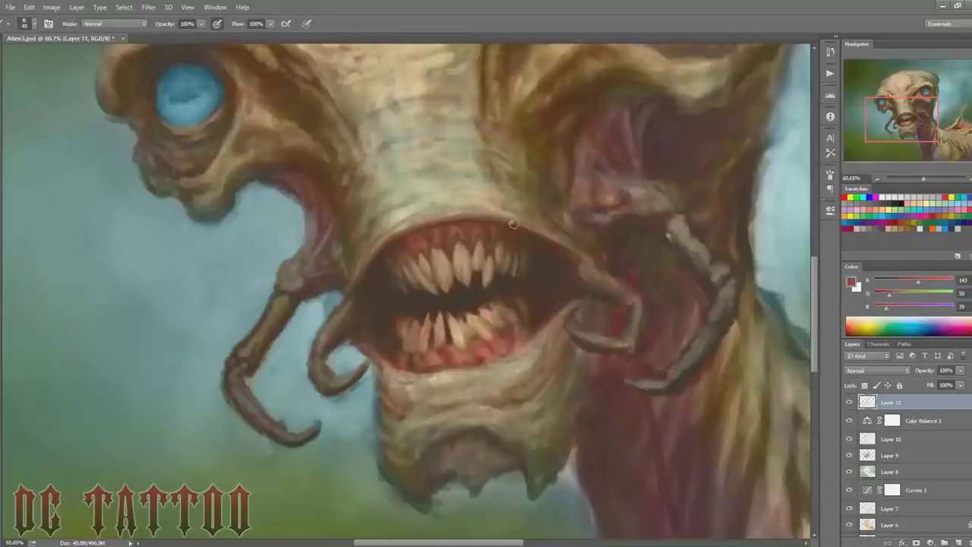
key("bracketright")
left_click(385, 240, "alt")
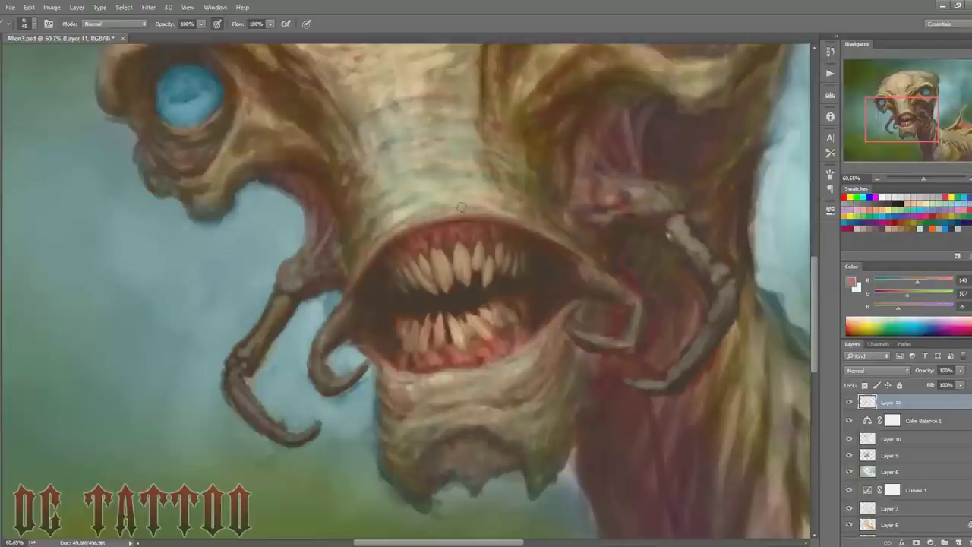
key("bracketright")
key("bracketright")
key("bracketright")
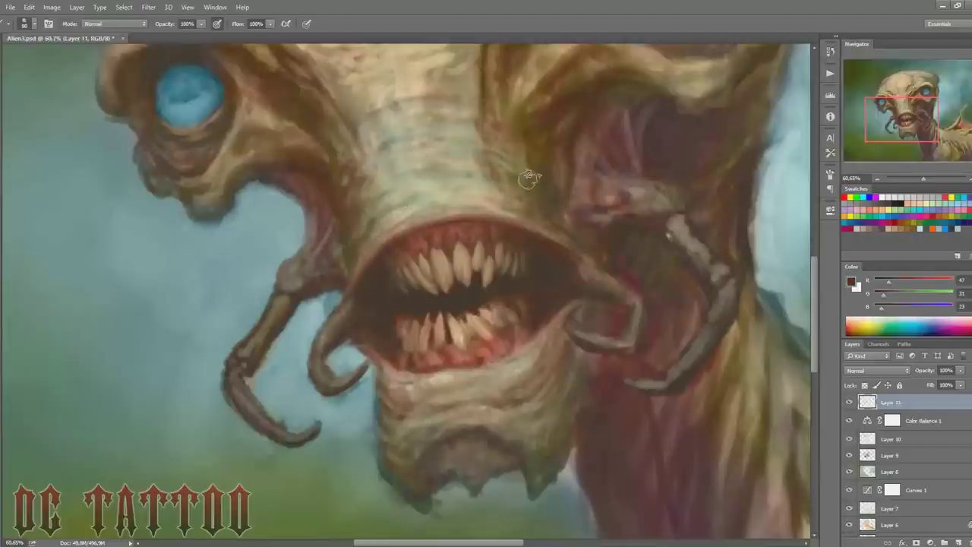
left_click(656, 172, "alt")
Step: Touch up the upper lip in dark brown, tan and red-brown, then flip the canvas horizontally
left_click_drag(656, 171, 626, 119)
key("bracketleft")
key("bracketleft")
key("bracketleft")
left_click(430, 221, "alt")
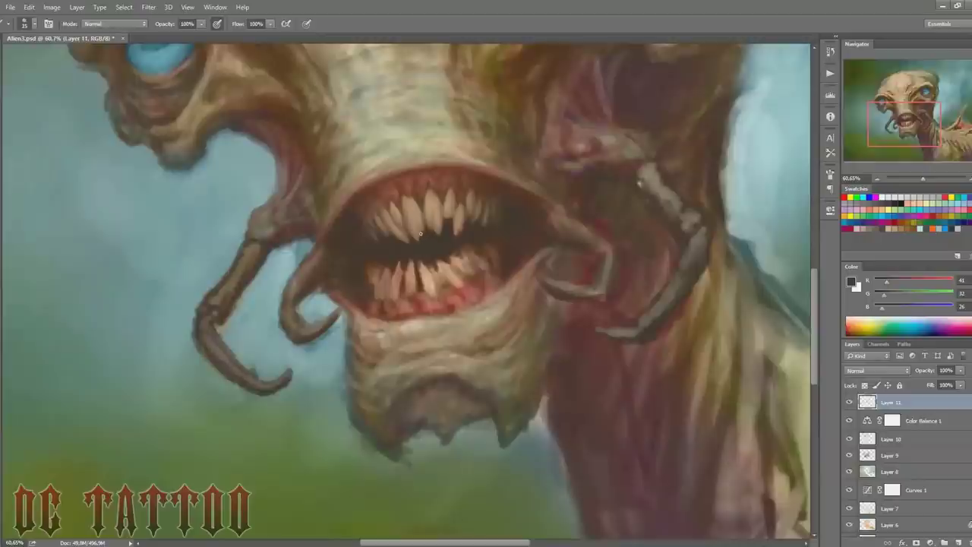
left_click(462, 191, "alt")
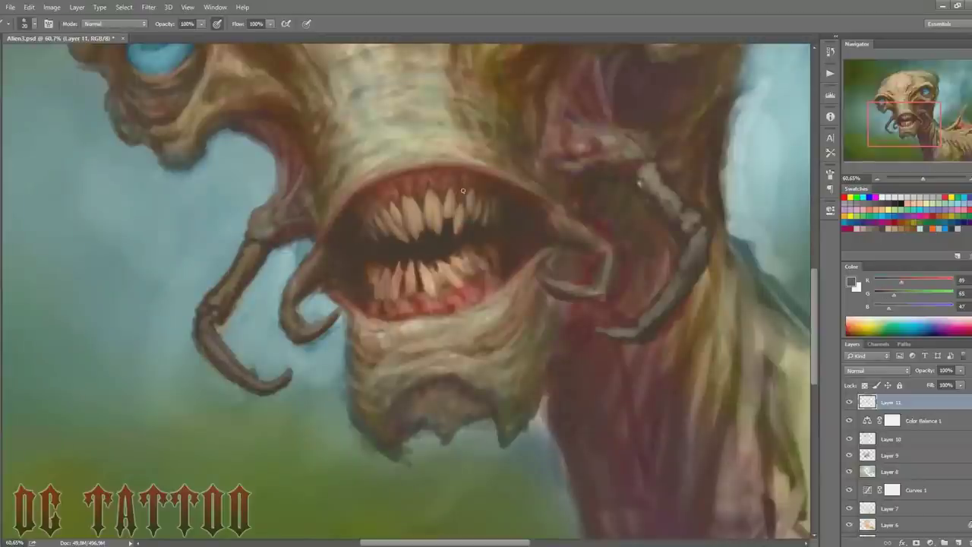
left_click(429, 184, "alt")
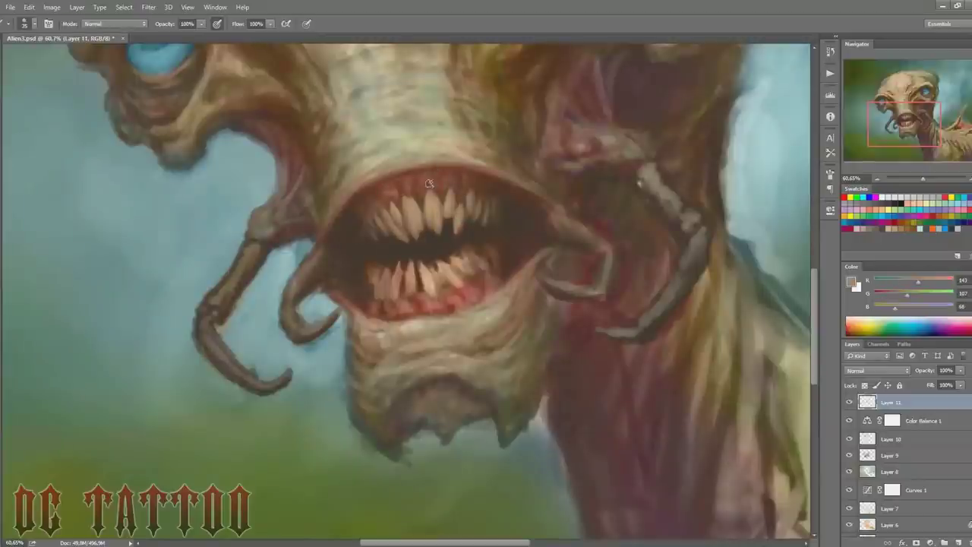
left_click(448, 160, "alt")
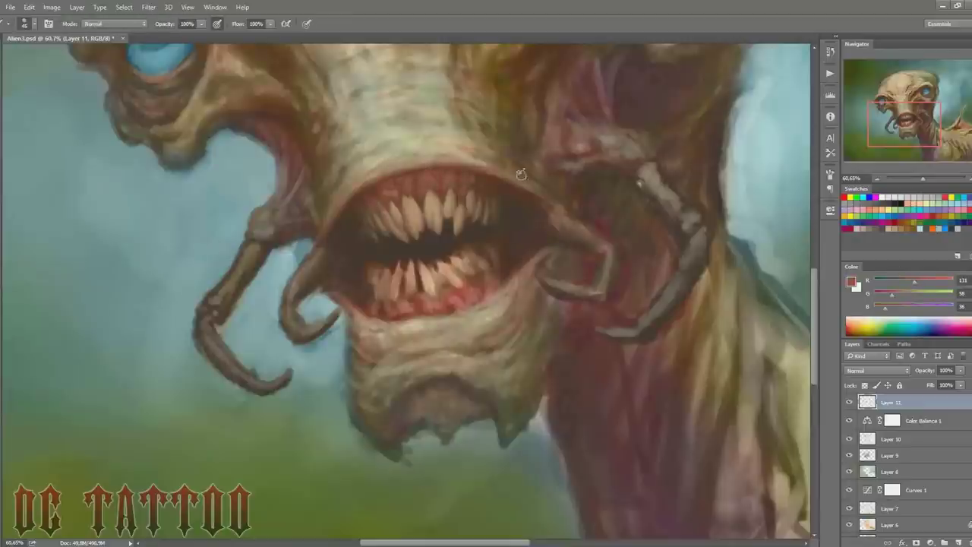
key("ctrl+shift+h")
Step: Zoom in on the mouth and lay dark brown strokes into the mouth interior
scroll(517, 226, "up", 1)
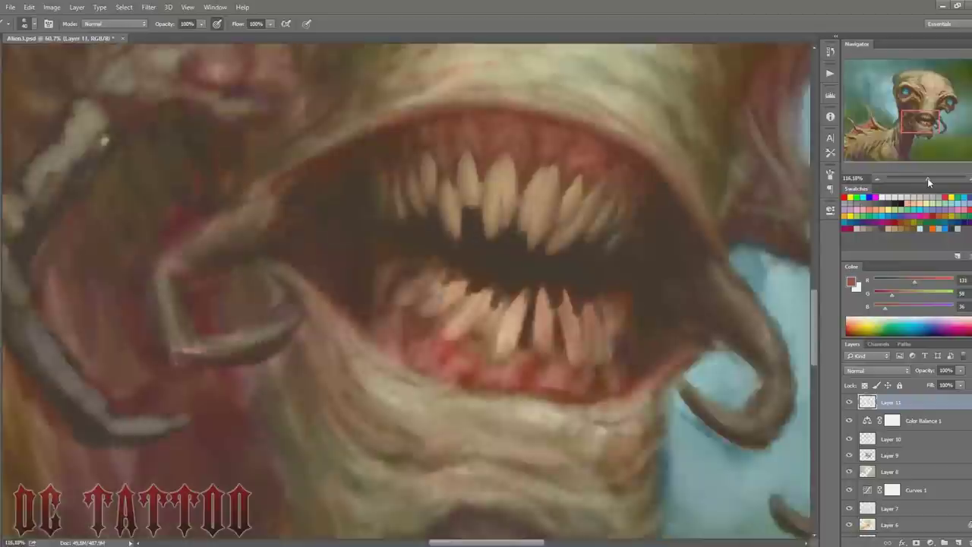
scroll(494, 244, "up", 1)
scroll(464, 267, "up", 1)
left_click(464, 267, "alt")
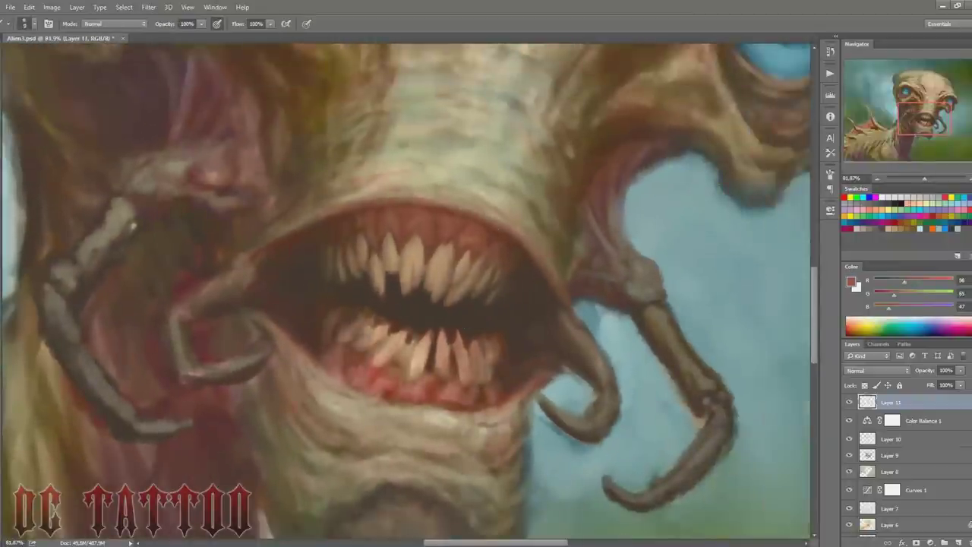
left_click(401, 258, "alt")
key("bracketright")
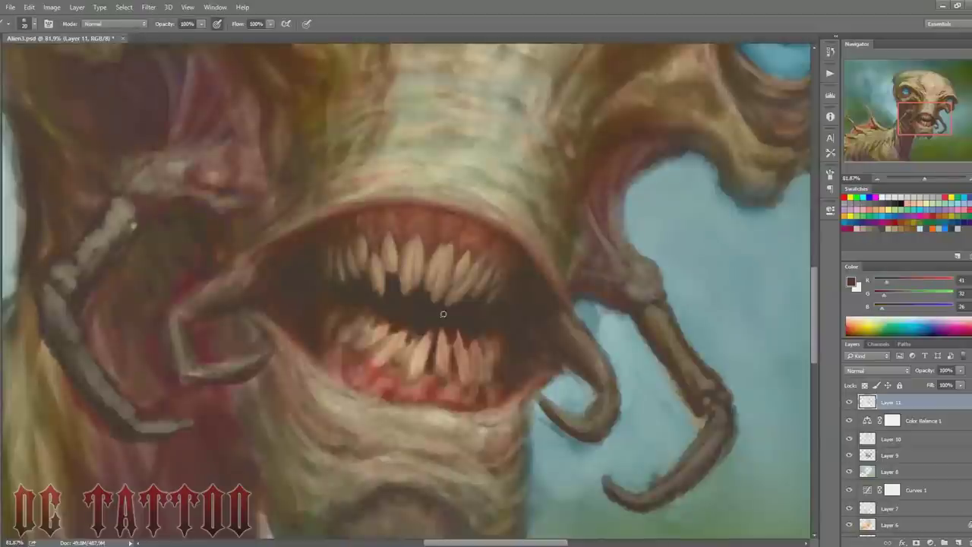
left_click(481, 304, "alt")
left_click(531, 283, "alt")
left_click(394, 275, "alt")
key("bracketleft")
Step: Refine the upper gum line above the teeth with deep red-brown and olive strokes
left_click(386, 262, "alt")
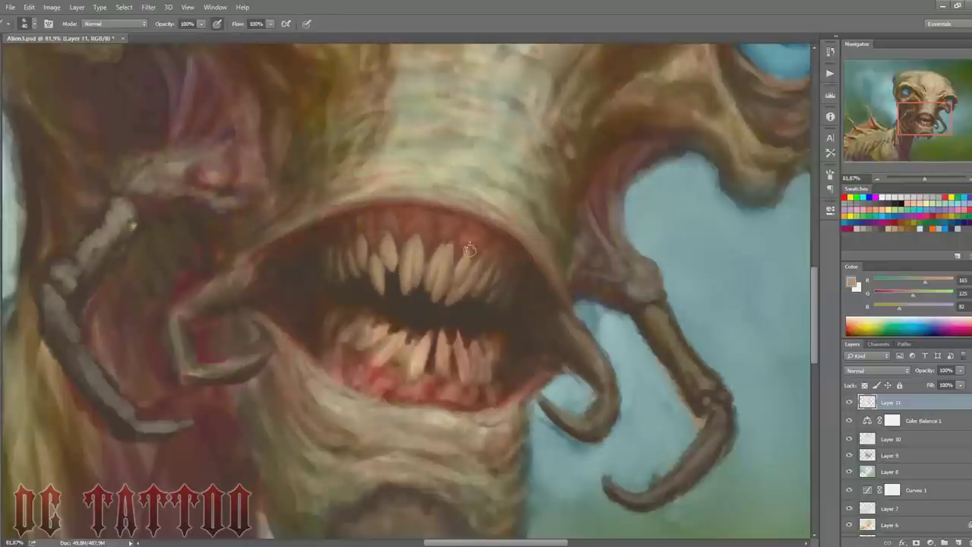
left_click(397, 220, "alt")
key("bracketleft")
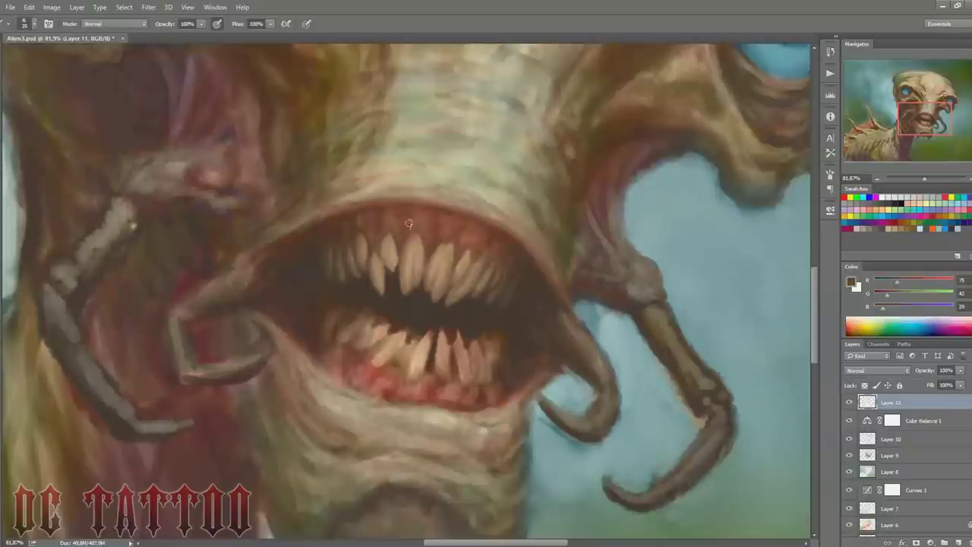
left_click(471, 233, "alt")
key("bracketright")
key("bracketright")
key("bracketright")
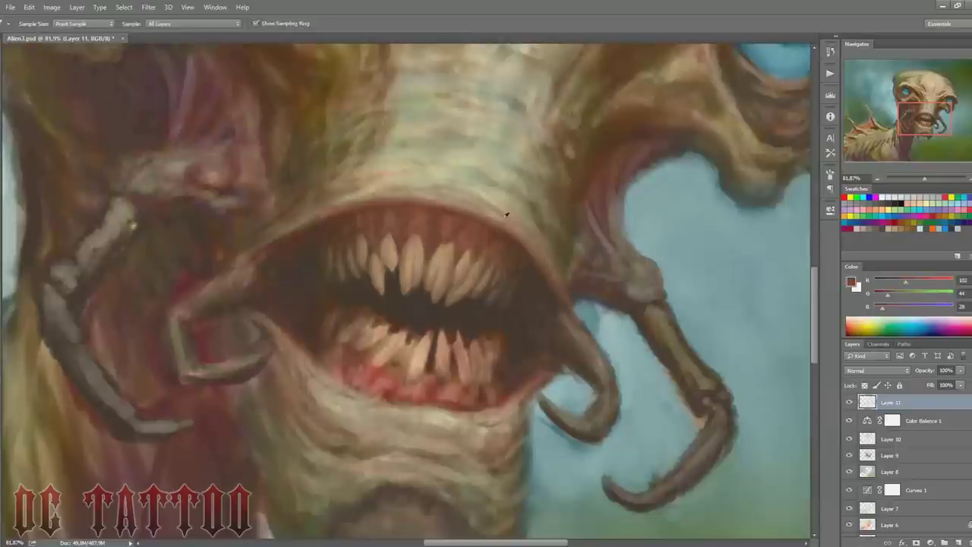
left_click(330, 217, "alt")
key("bracketleft")
key("bracketleft")
left_click(571, 281, "alt")
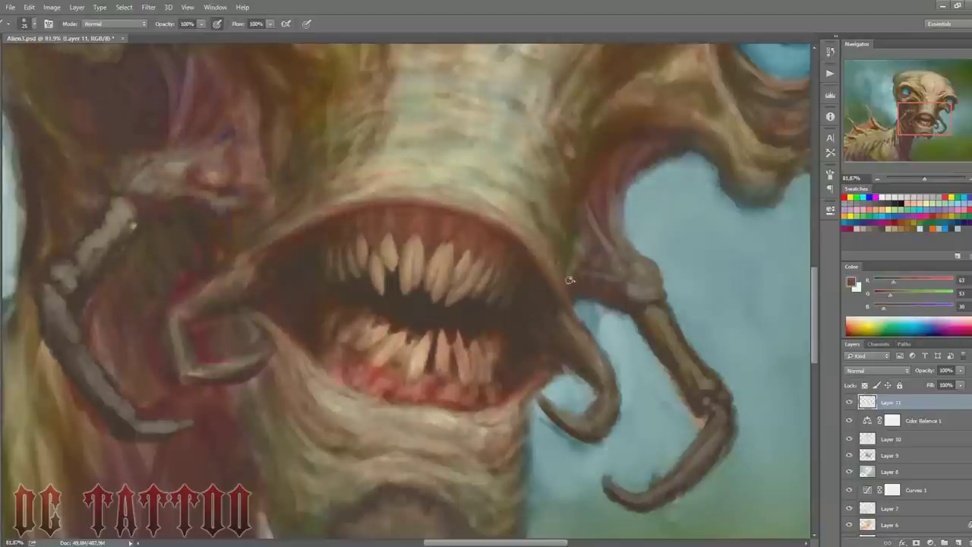
left_click(547, 272, "alt")
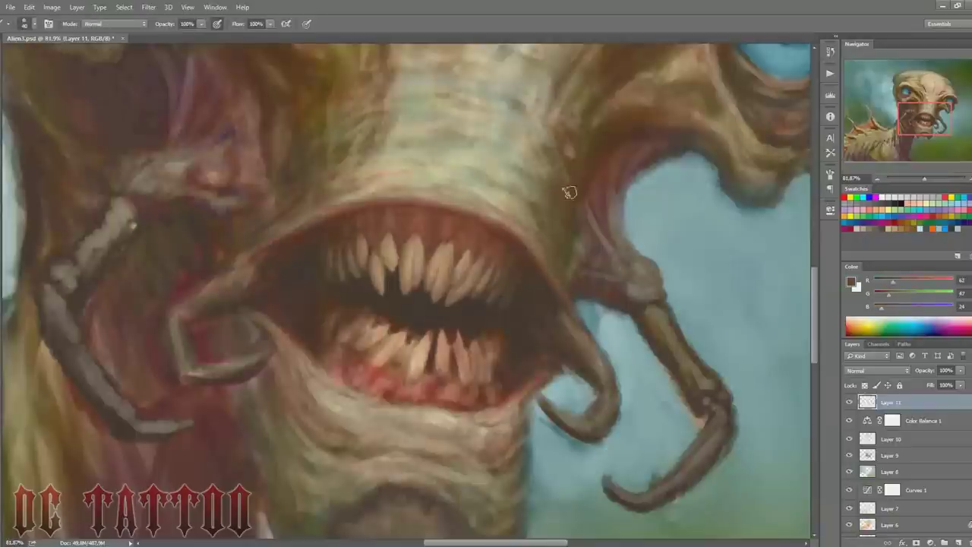
scroll(564, 191, "up", 3)
Step: Paint light tan highlights on the lower teeth and brighten one upper tooth
scroll(281, 271, "right", 1)
key("bracketright")
key("bracketright")
key("bracketright")
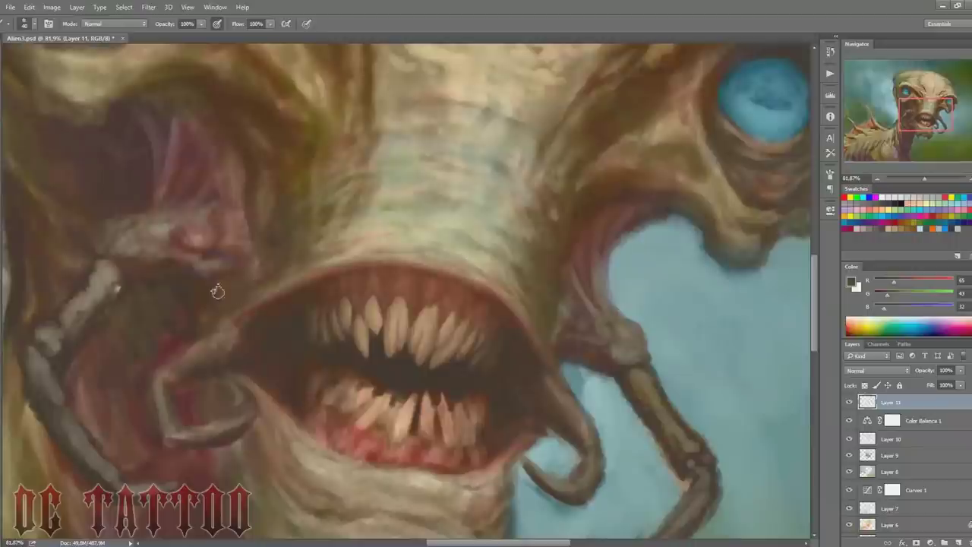
left_click(354, 254, "alt")
key("bracketleft")
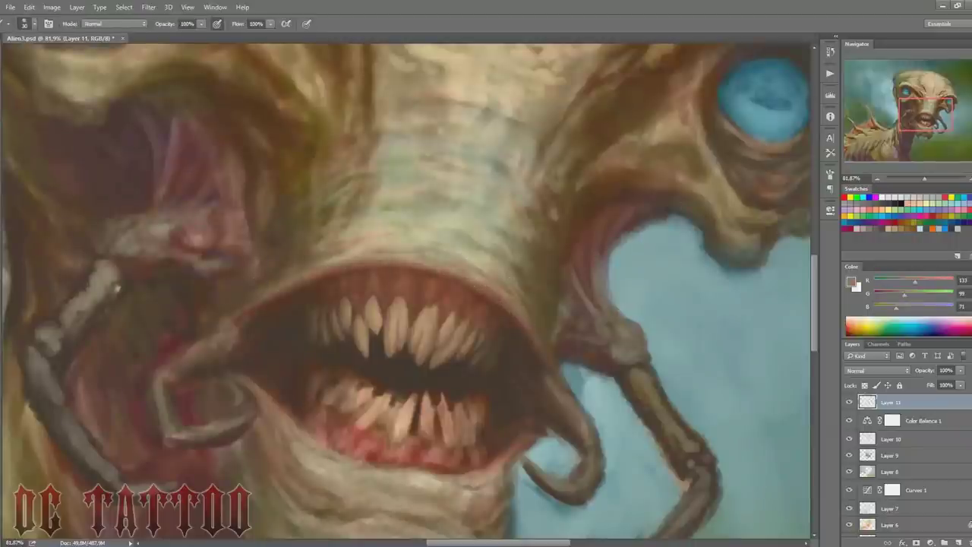
left_click(474, 289, "alt")
scroll(486, 288, "down", 2)
key("bracketleft")
key("bracketleft")
key("bracketleft")
mouse_move(395, 333)
left_mouse_down()
mouse_move(394, 361)
mouse_move(466, 357)
left_mouse_up()
left_click_drag(470, 319, 471, 349)
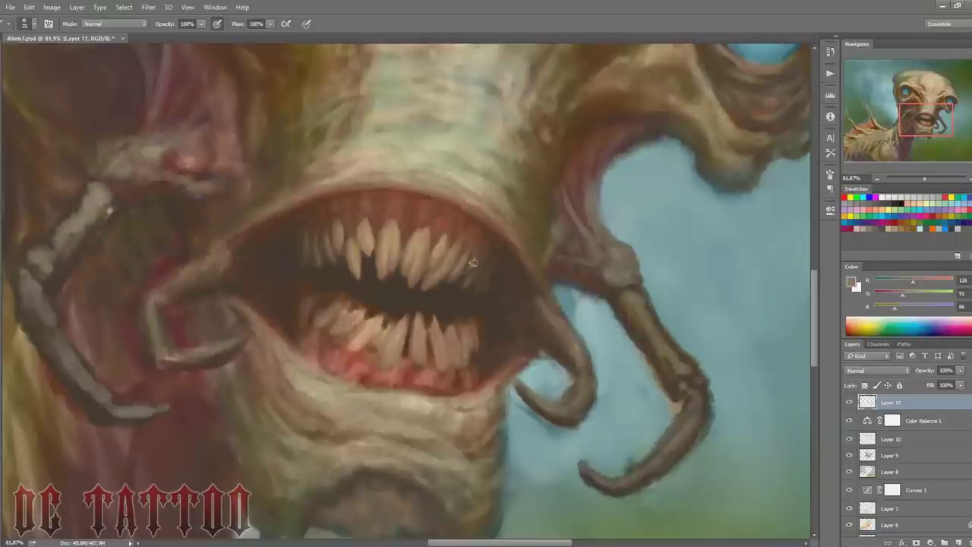
left_click_drag(347, 254, 345, 232)
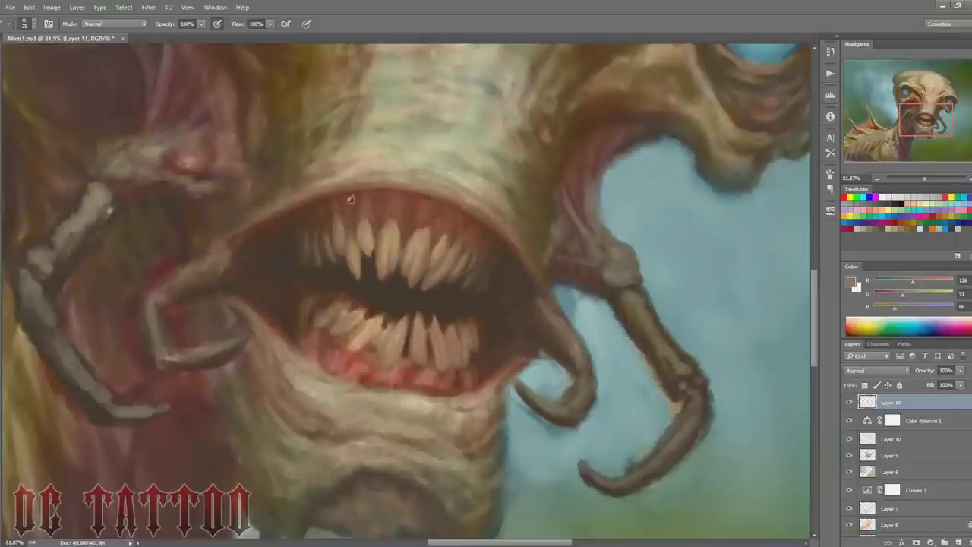
left_click(387, 242, "alt")
key("bracketleft")
key("bracketleft")
key("bracketleft")
left_click_drag(384, 329, 372, 349)
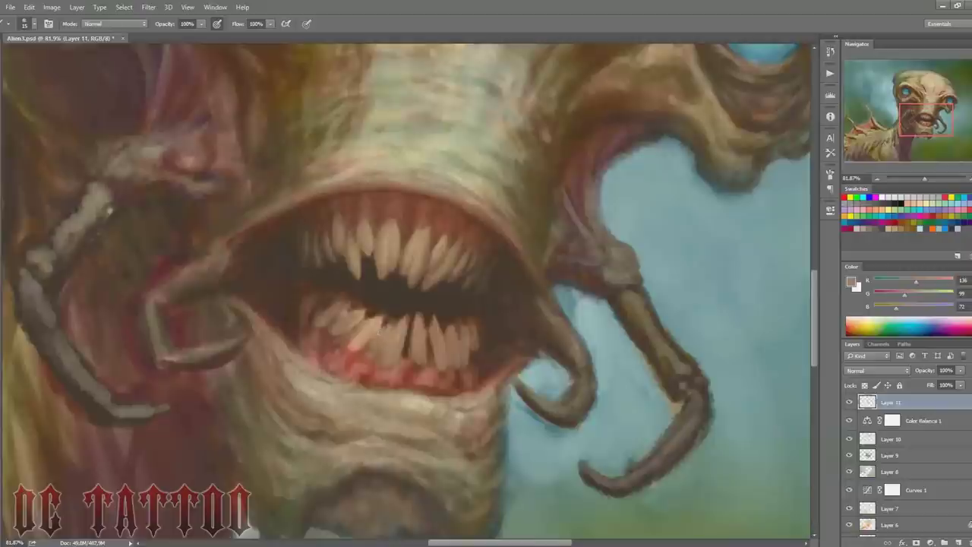
Step: Darken the gaps between the lower teeth with the dark mouth colour
left_click(407, 357, "alt")
key("bracketright")
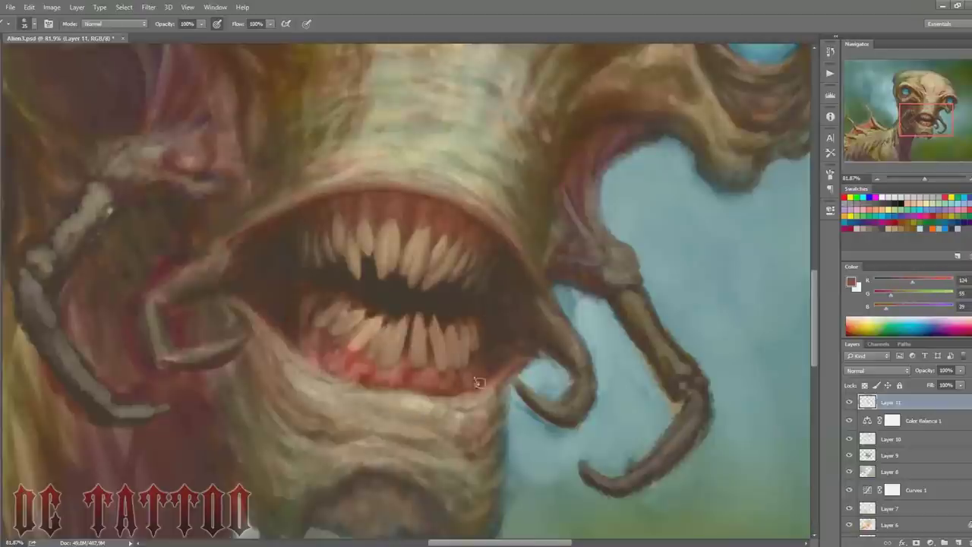
left_click(276, 317, "alt")
key("bracketright")
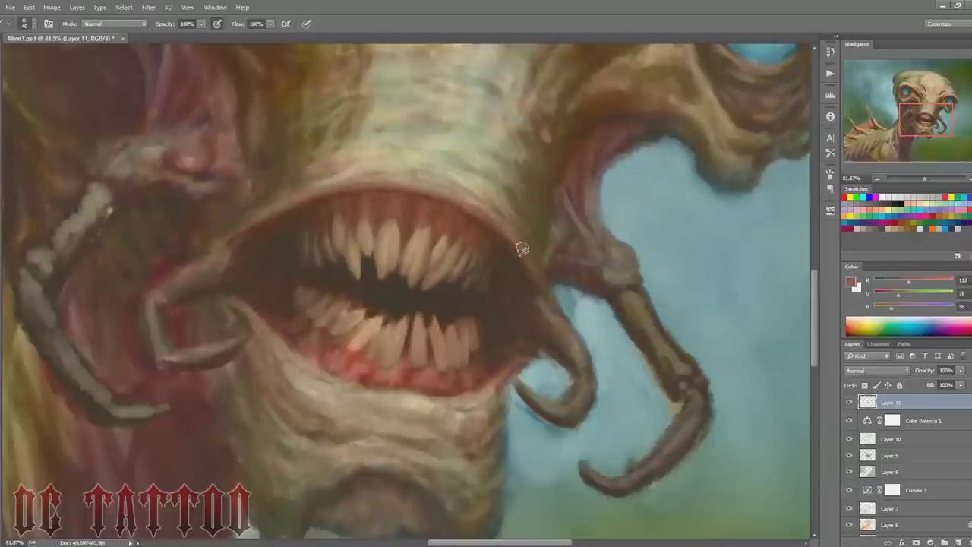
key("bracketleft")
key("bracketleft")
left_click(384, 315, "alt")
mouse_move(388, 317)
left_mouse_down()
mouse_move(400, 325)
mouse_move(431, 309)
left_mouse_up()
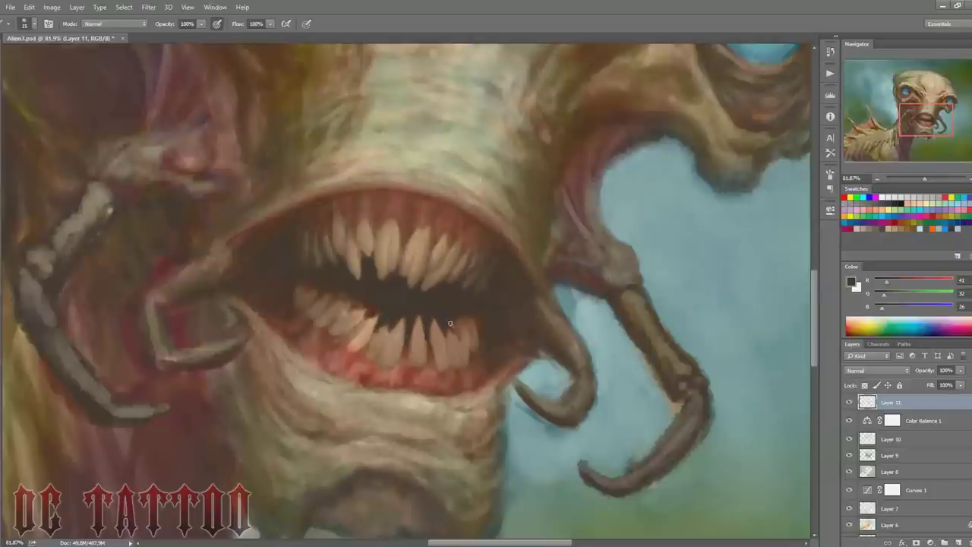
Step: Refine the lower teeth and gums with warm brown, darker brown and light tan tones
left_click(450, 323, "alt")
left_click(463, 328, "alt")
key("bracketright")
key("bracketright")
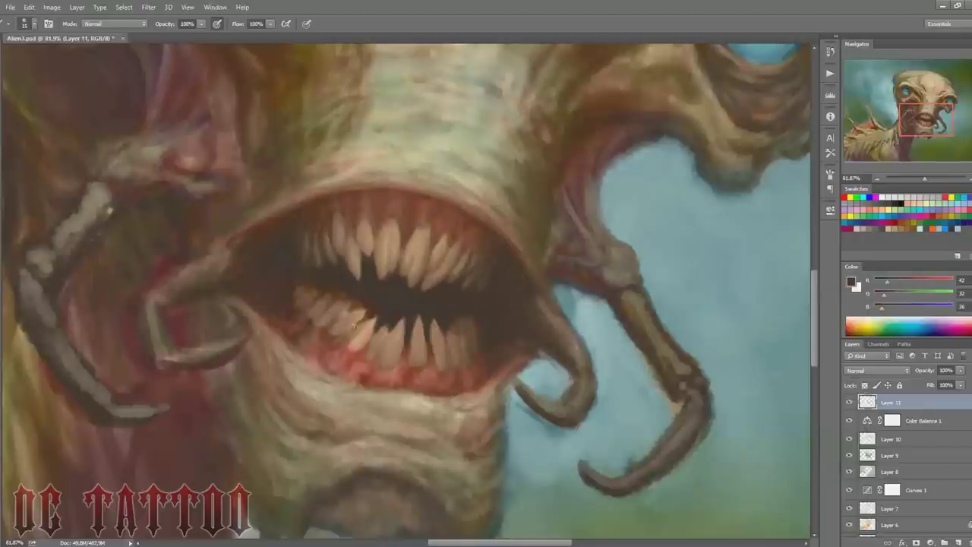
key("bracketleft")
key("bracketleft")
left_click(353, 347, "alt")
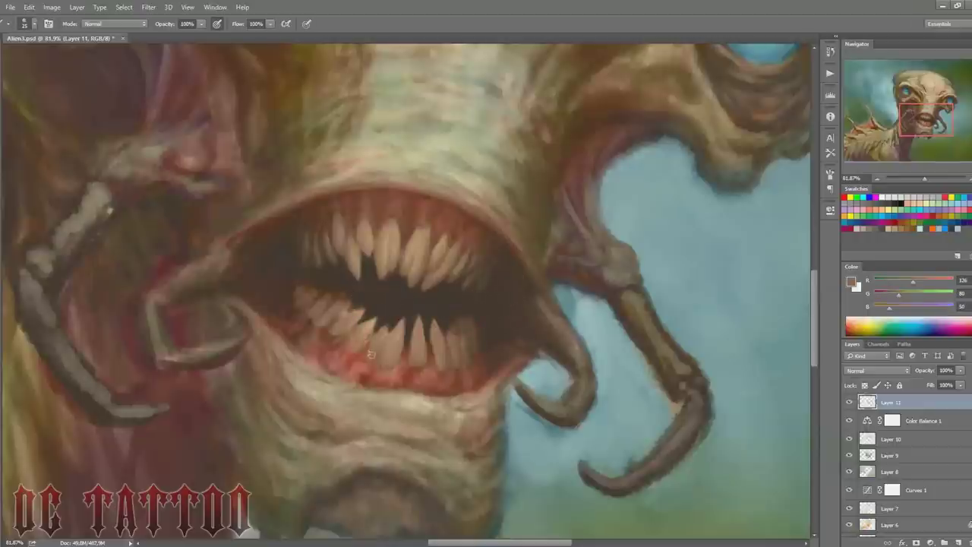
left_click(458, 364, "alt")
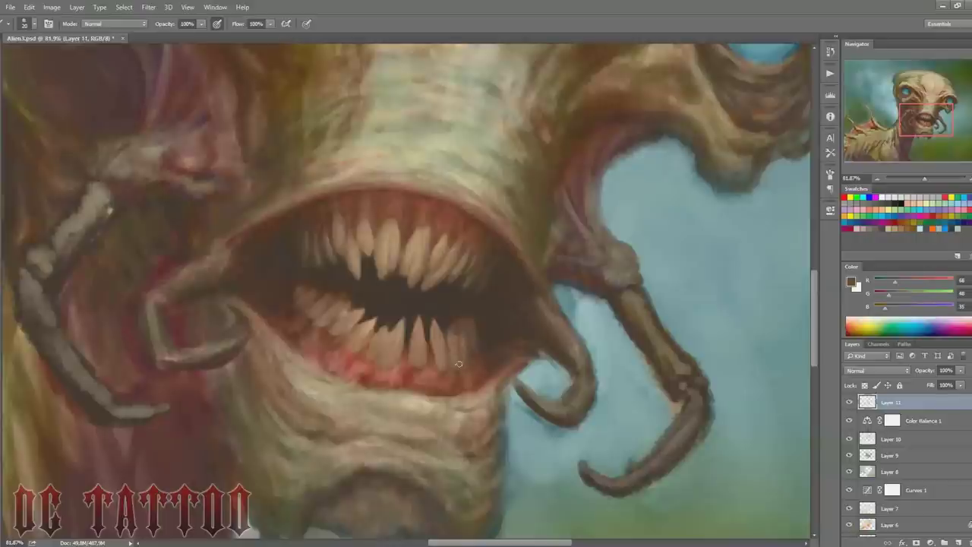
key("bracketright")
left_click(350, 348, "alt")
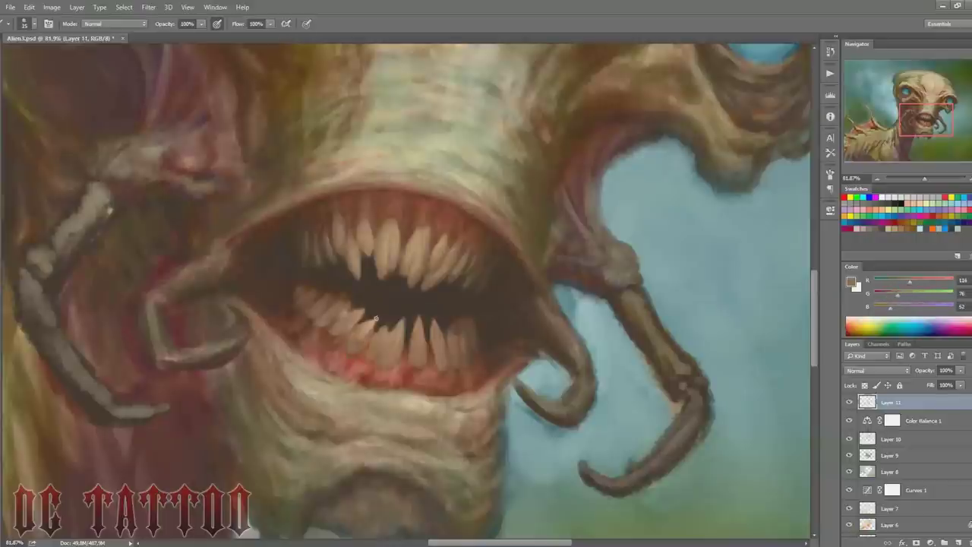
key("bracketright")
left_click(366, 332, "alt")
Step: Paint a light tan lower tooth and darken the gaps between the teeth
key("bracketright")
left_click_drag(437, 327, 435, 355)
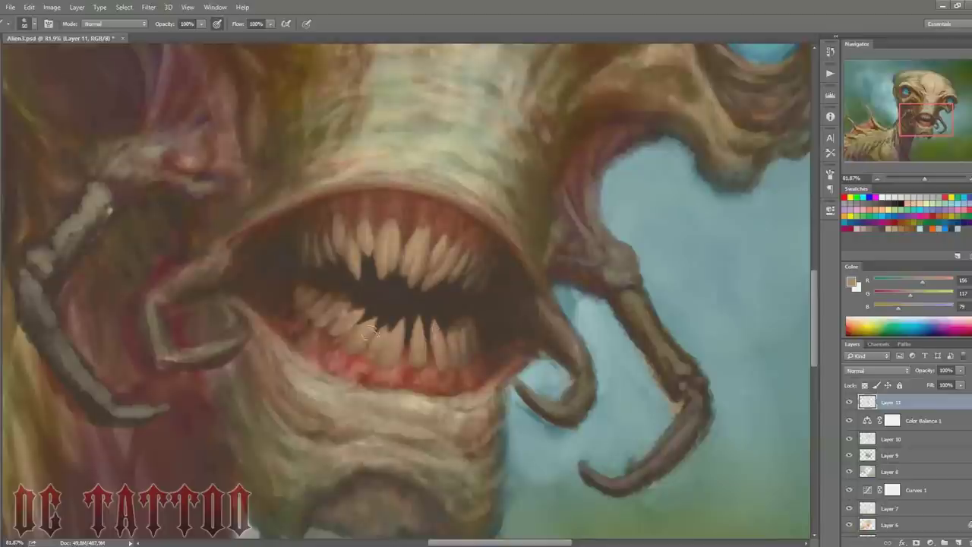
key("bracketleft")
key("bracketleft")
key("bracketleft")
left_click(337, 338, "alt")
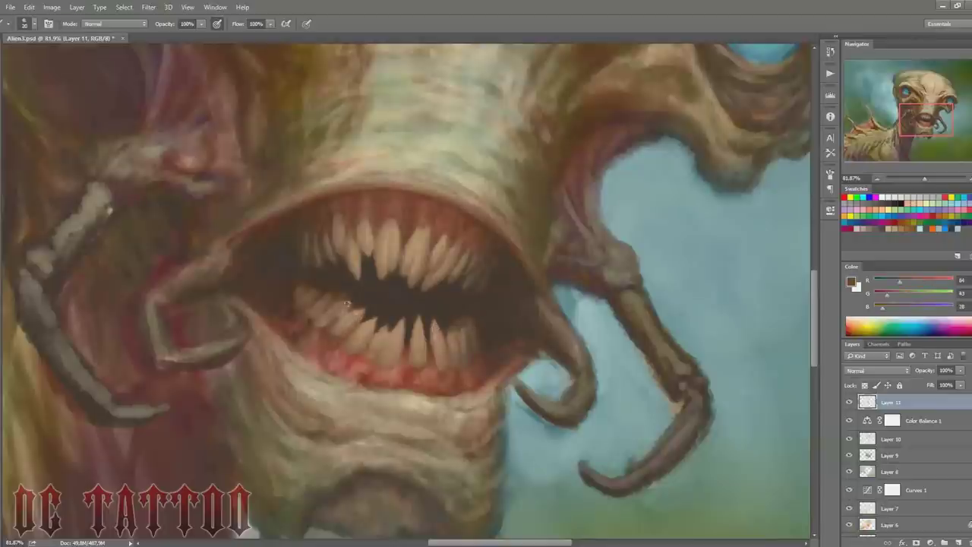
left_click(580, 377, "alt")
key("bracketleft")
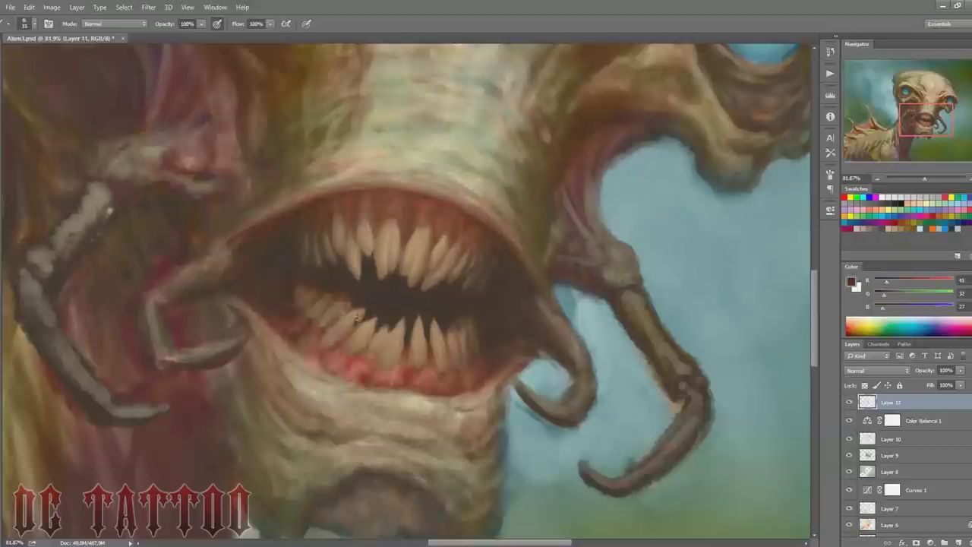
left_click_drag(358, 322, 344, 293)
left_click(448, 329, "alt")
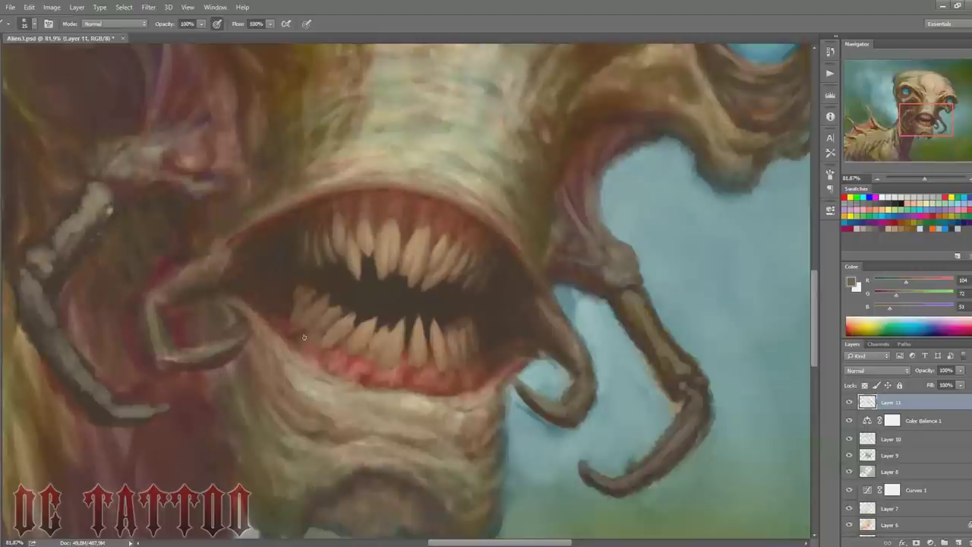
left_click(477, 328, "alt")
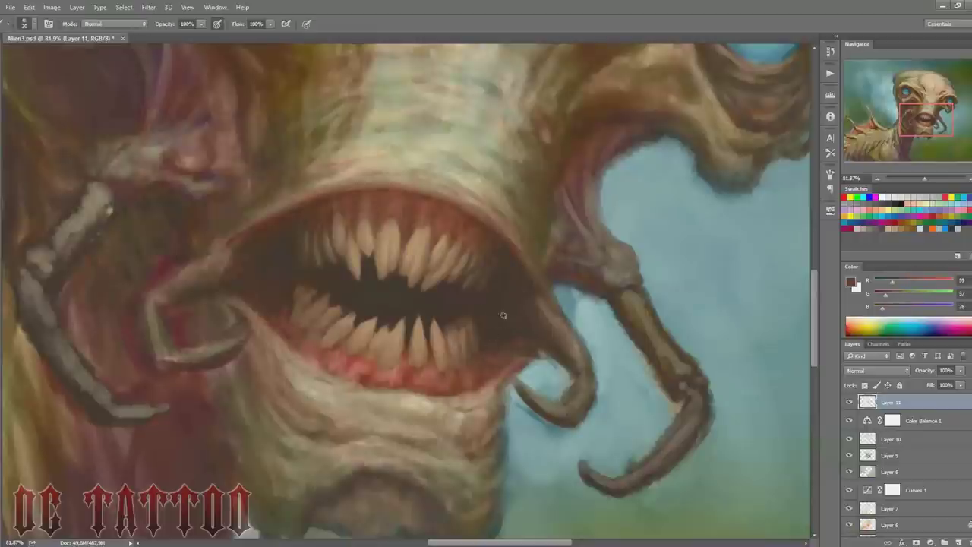
key("bracketleft")
key("bracketleft")
key("bracketleft")
left_click(354, 304, "alt")
key("bracketleft")
left_click(327, 314, "alt")
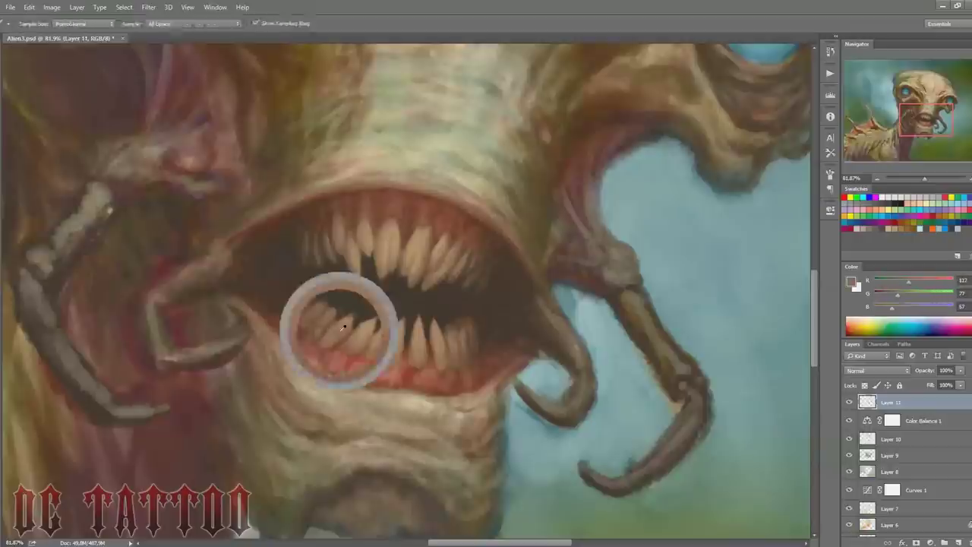
left_click(461, 323, "alt")
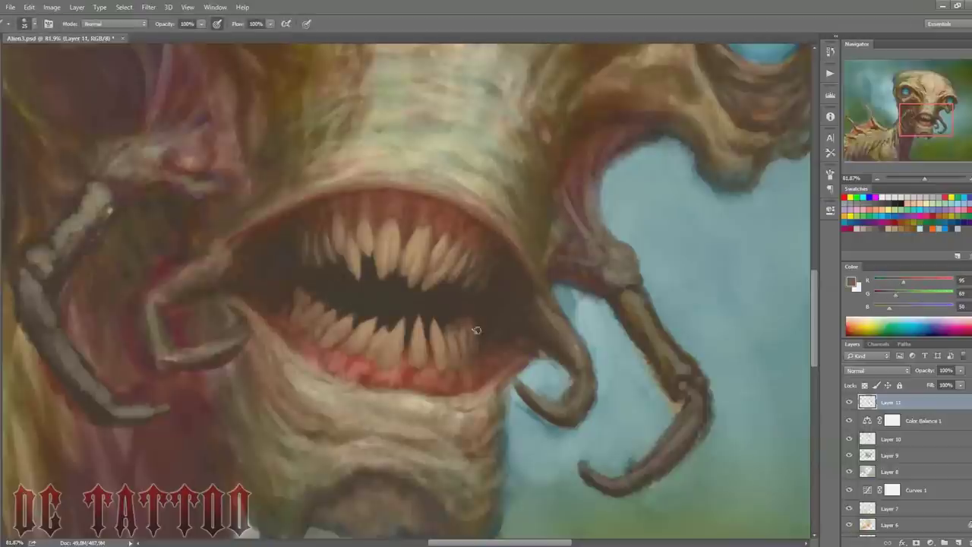
left_click(307, 319, "alt")
Step: Paint stronger dark red strokes along the lower gums
left_click(344, 344, "alt")
left_click_drag(311, 361, 421, 380)
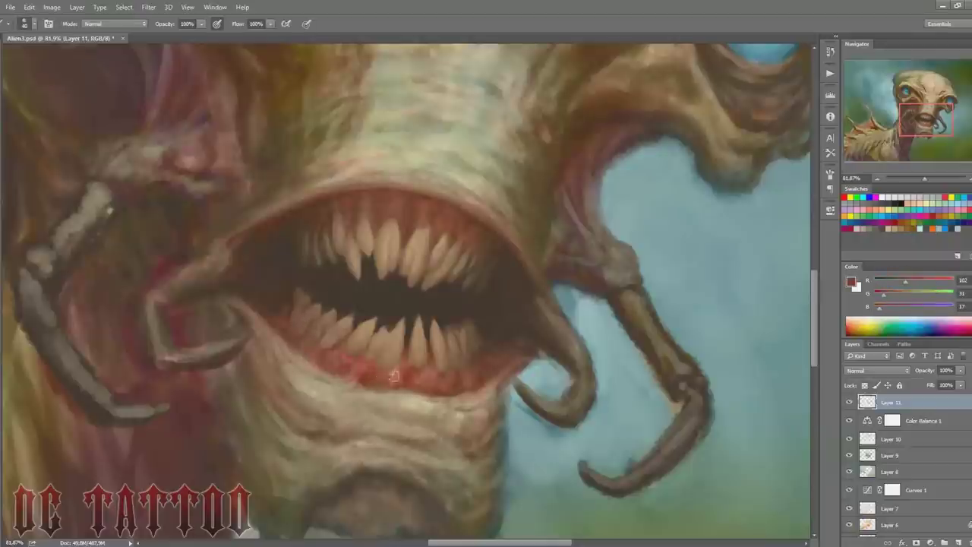
key("bracketright")
key("bracketright")
key("bracketright")
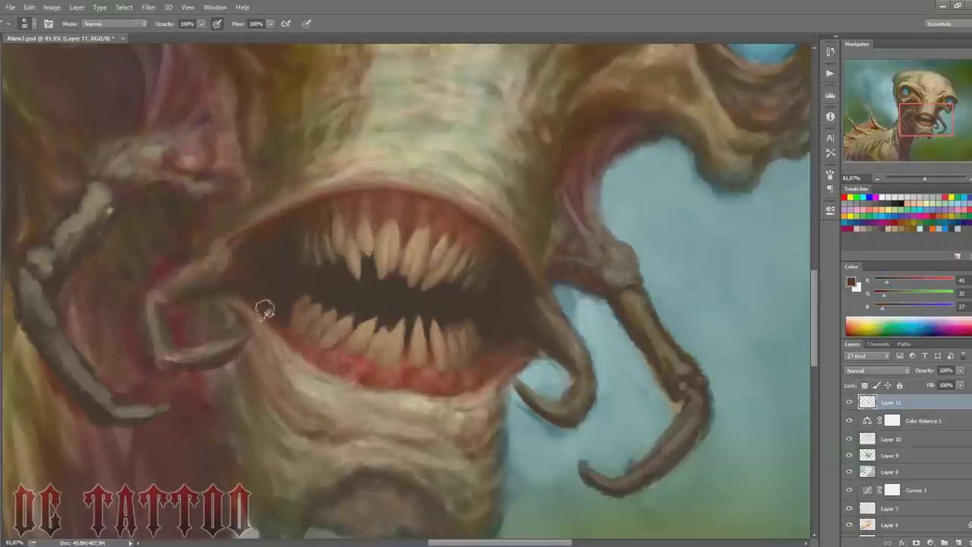
left_click(467, 340, "alt")
left_click(457, 353, "alt")
key("bracketleft")
key("bracketleft")
key("bracketleft")
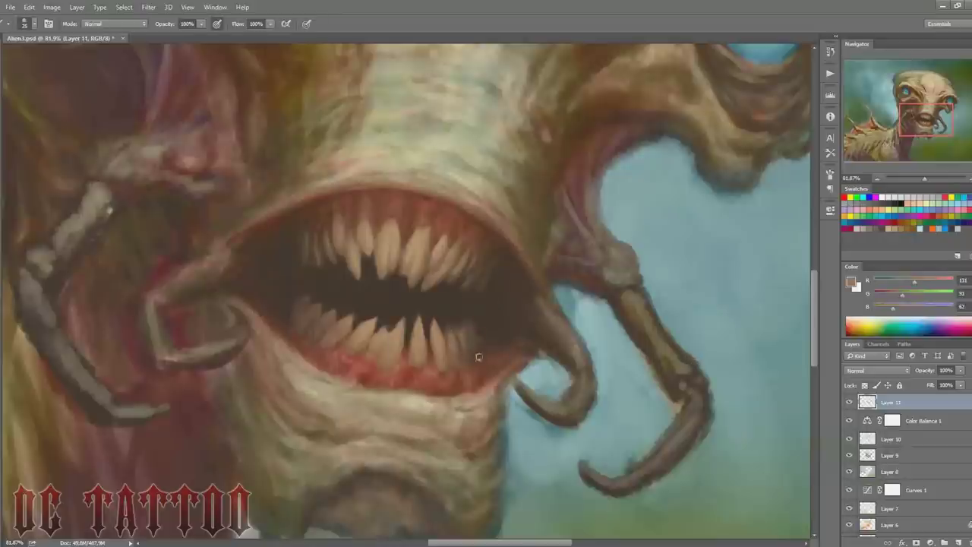
left_click(417, 207, "alt")
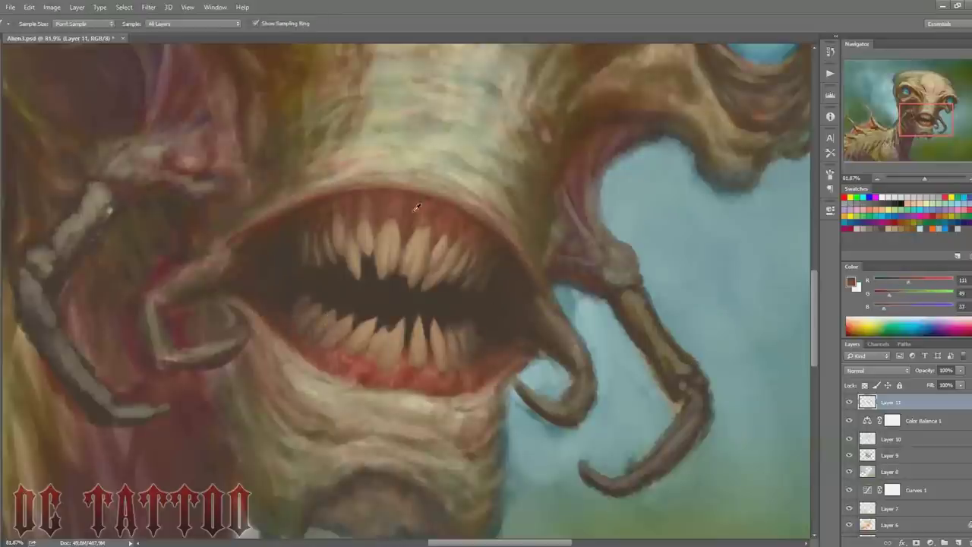
left_click(407, 367, "alt")
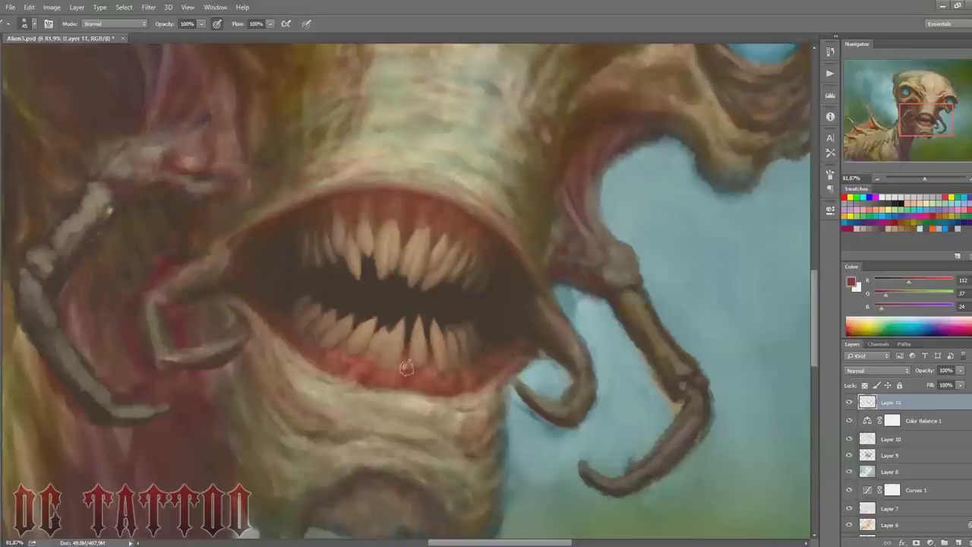
left_click(378, 369, "alt")
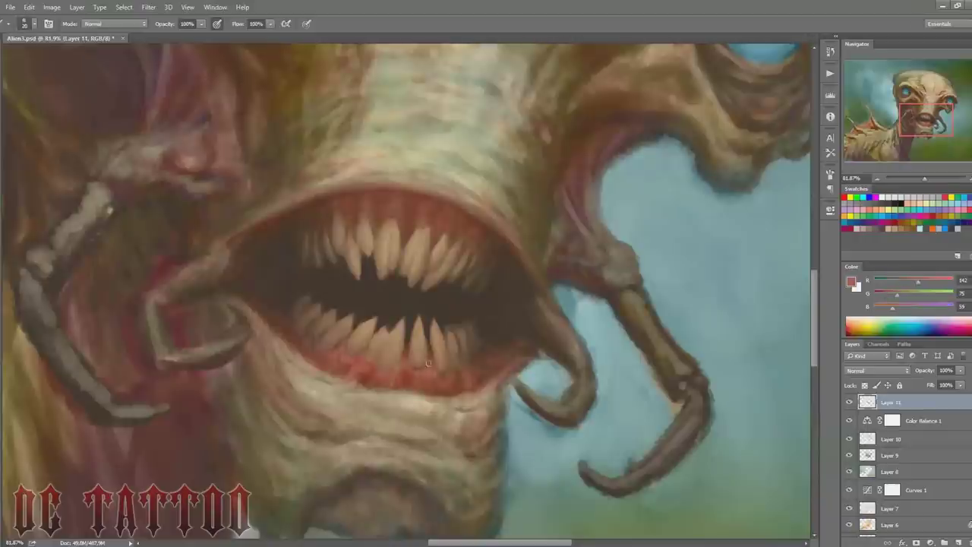
left_click(400, 373, "alt")
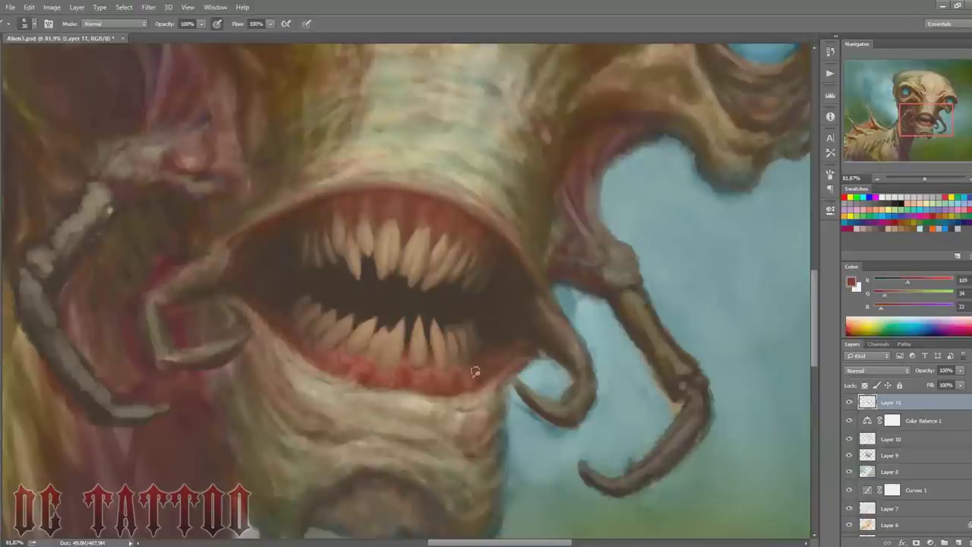
Step: Smooth the lower lip to pale tan, blending it into the brown chin and jaw
key("bracketright")
key("bracketright")
left_click(303, 368, "alt")
key("bracketleft")
key("bracketleft")
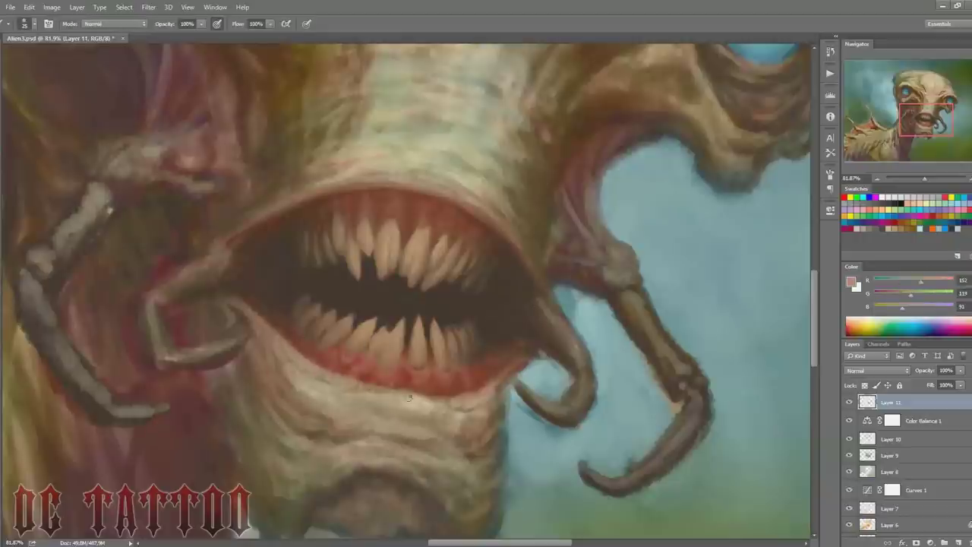
left_click(474, 375, "alt")
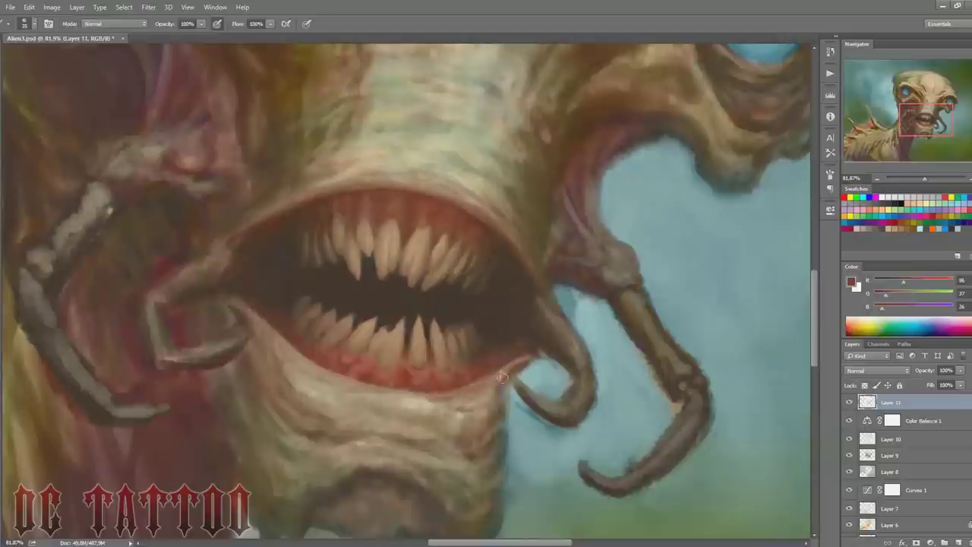
left_click(502, 376, "alt")
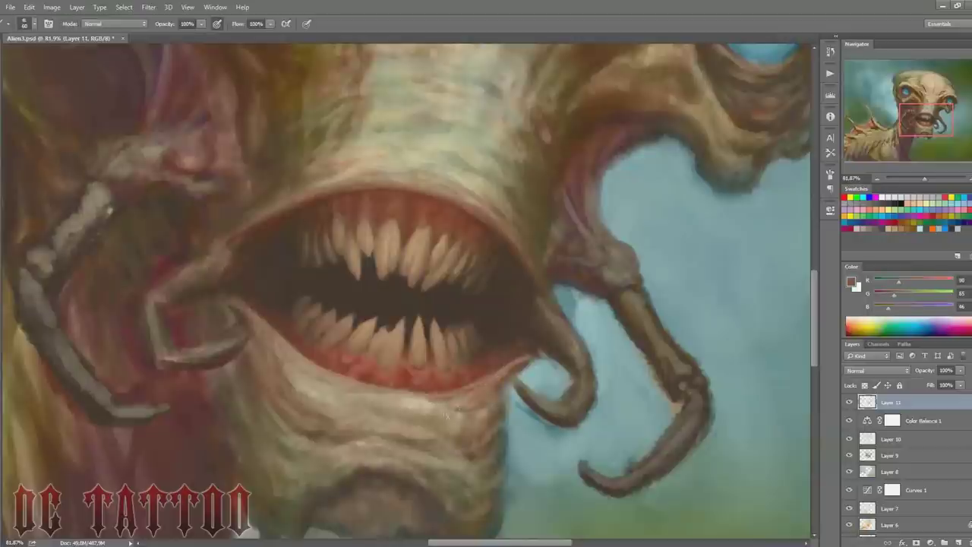
left_click(302, 393, "alt")
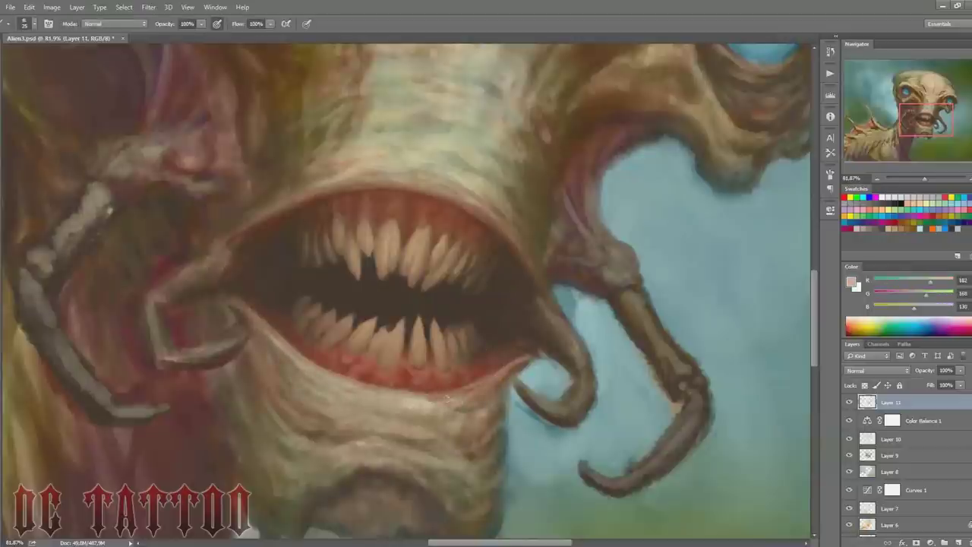
left_click(418, 437, "alt")
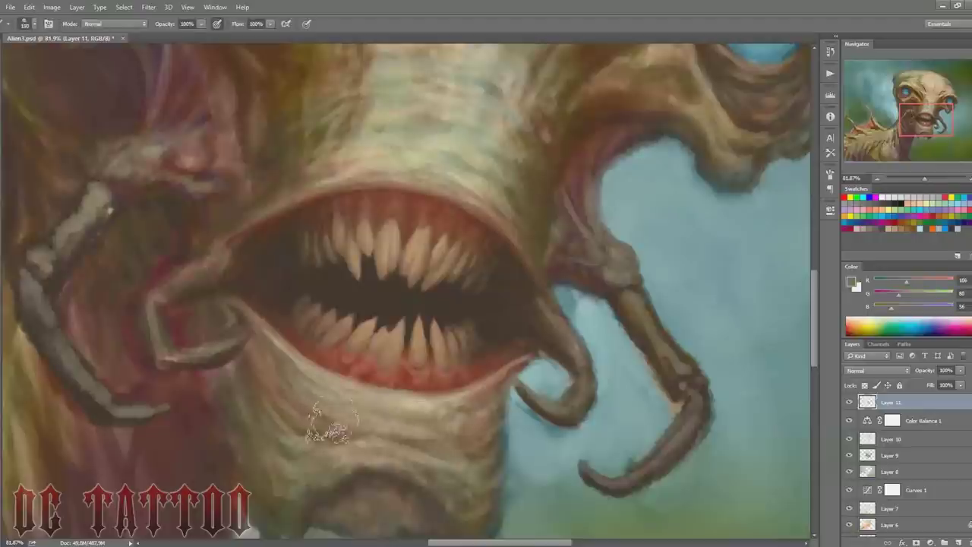
left_click(294, 411, "alt")
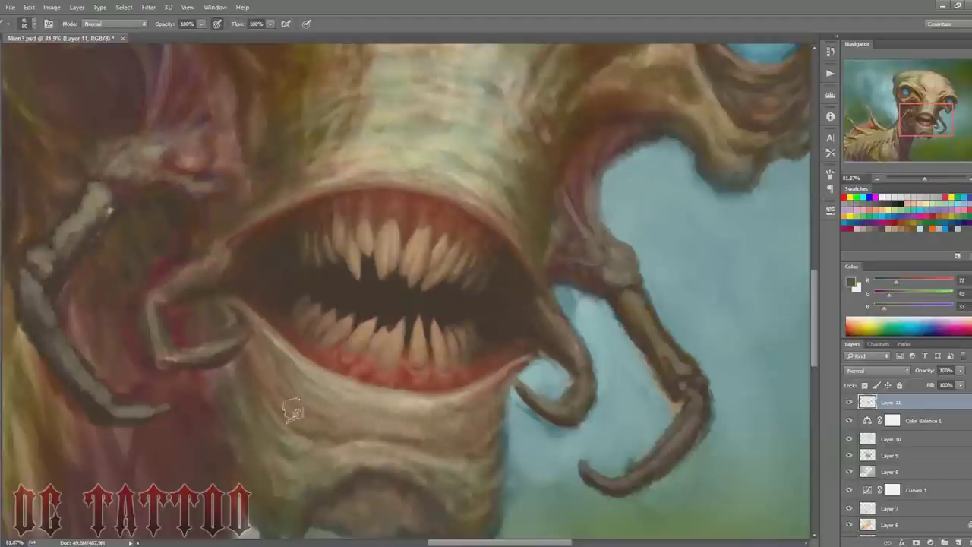
left_click(276, 351, "alt")
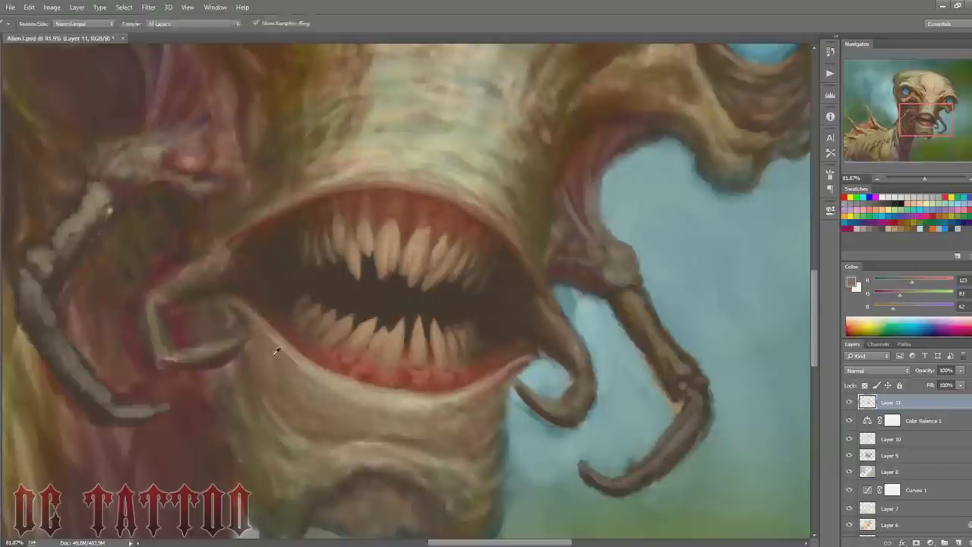
left_click(258, 345, "alt")
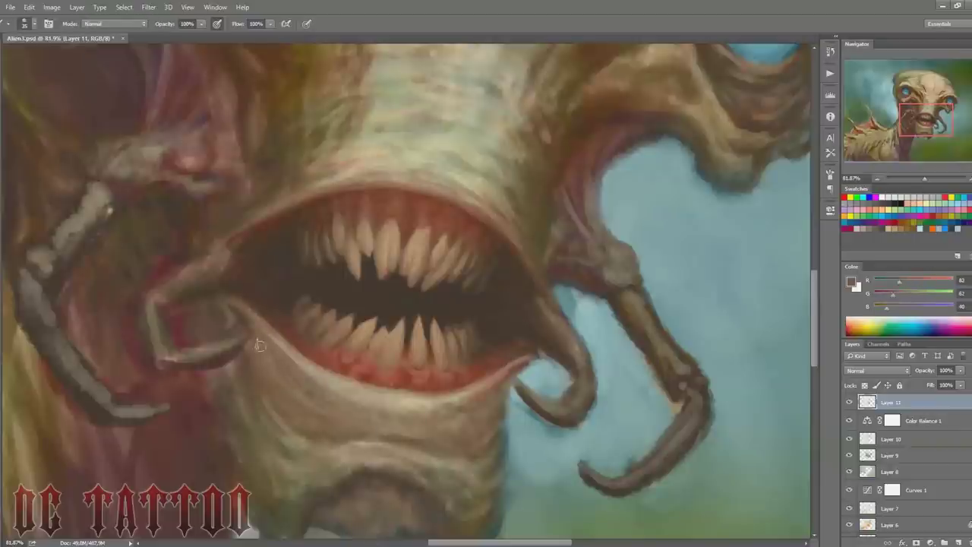
key("bracketright")
left_click(452, 426, "alt")
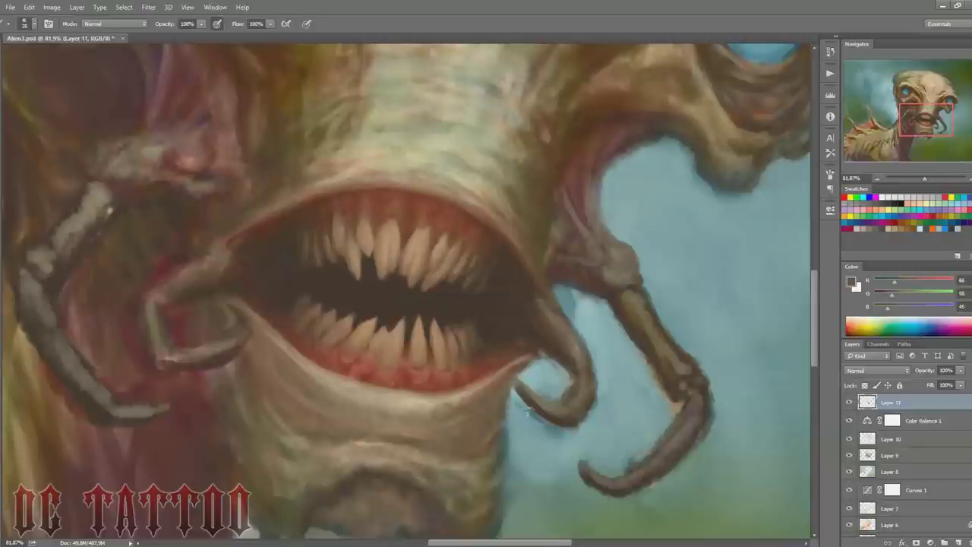
left_click(409, 425, "alt")
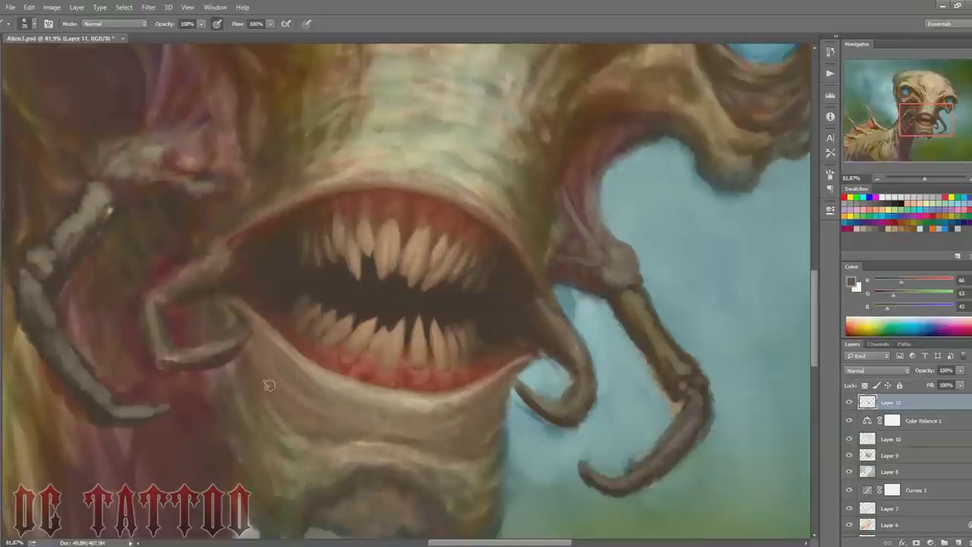
key("bracketright")
key("bracketright")
key("bracketright")
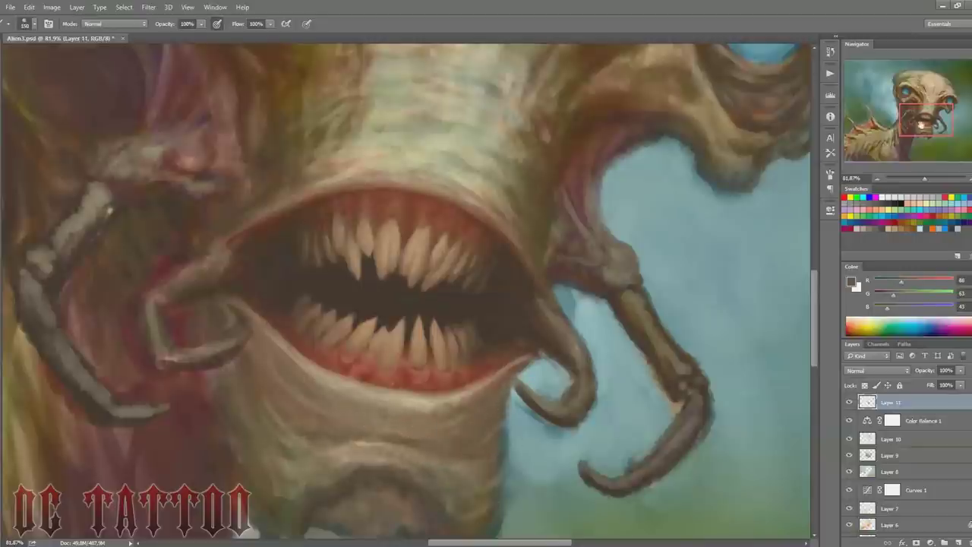
scroll(405, 295, "down", 3)
Step: Flip the canvas back and lay olive, brown and tan tones on the lower chin
key("ctrl+shift+h")
key("bracketleft")
key("bracketleft")
key("bracketleft")
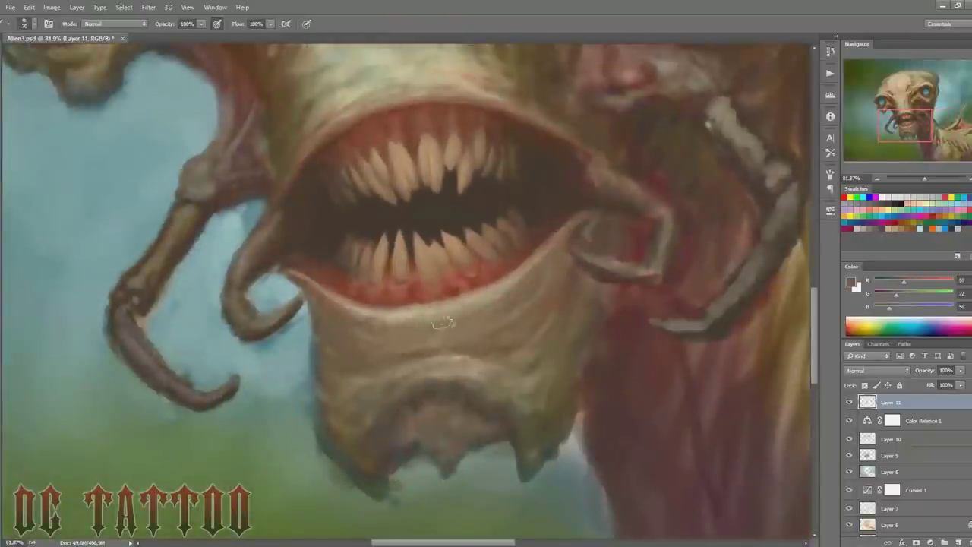
key("bracketleft")
key("bracketleft")
key("bracketleft")
left_click(455, 332, "alt")
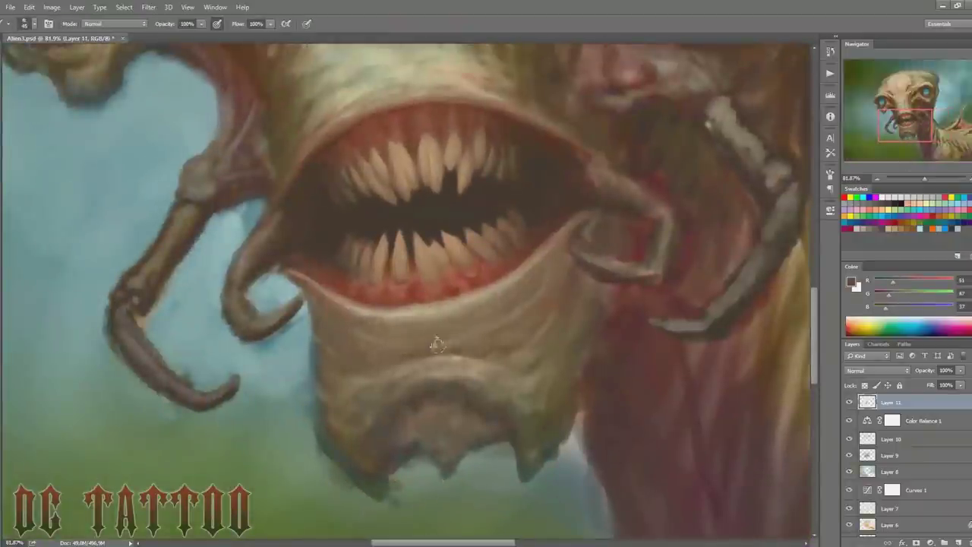
key("bracketleft")
left_click(505, 306, "alt")
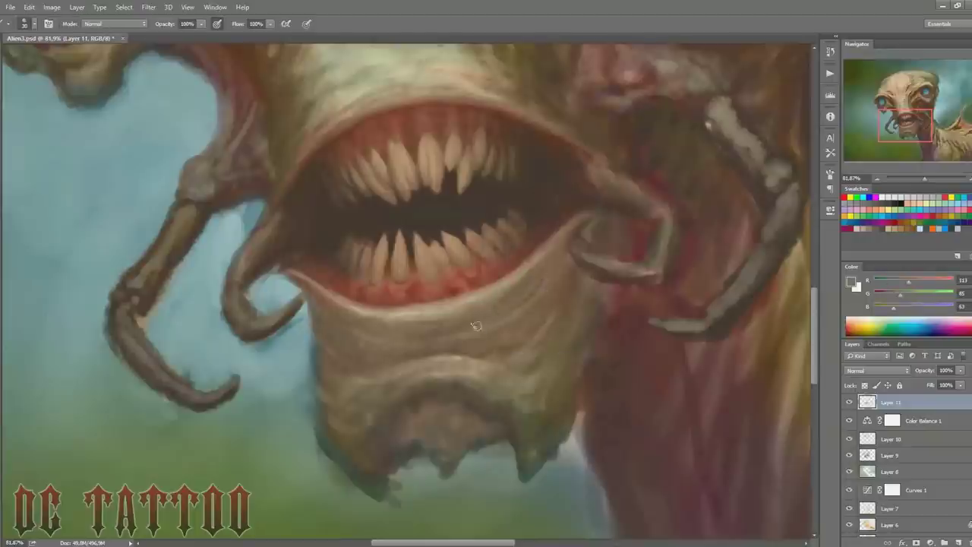
key("bracketright")
key("bracketright")
key("bracketright")
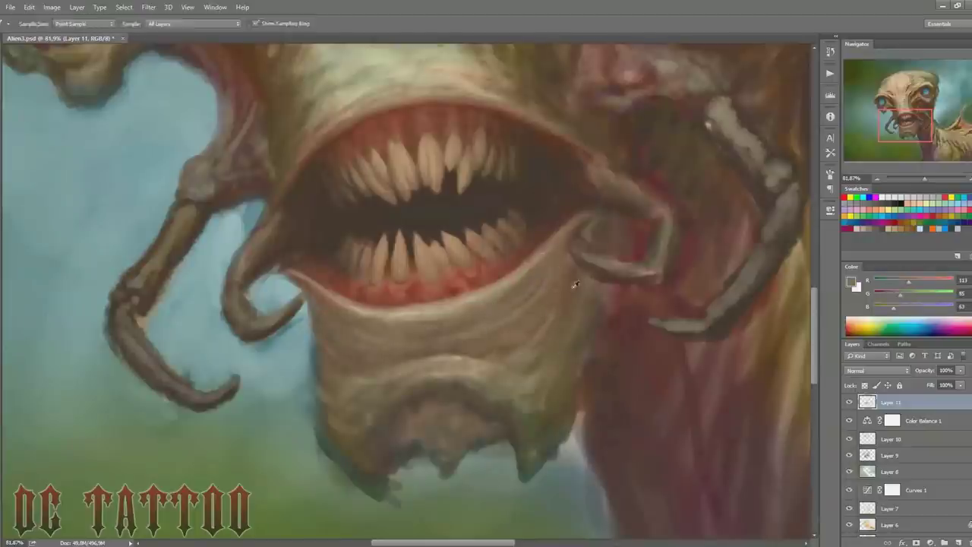
left_click(501, 349, "alt")
key("bracketleft")
key("bracketleft")
key("bracketleft")
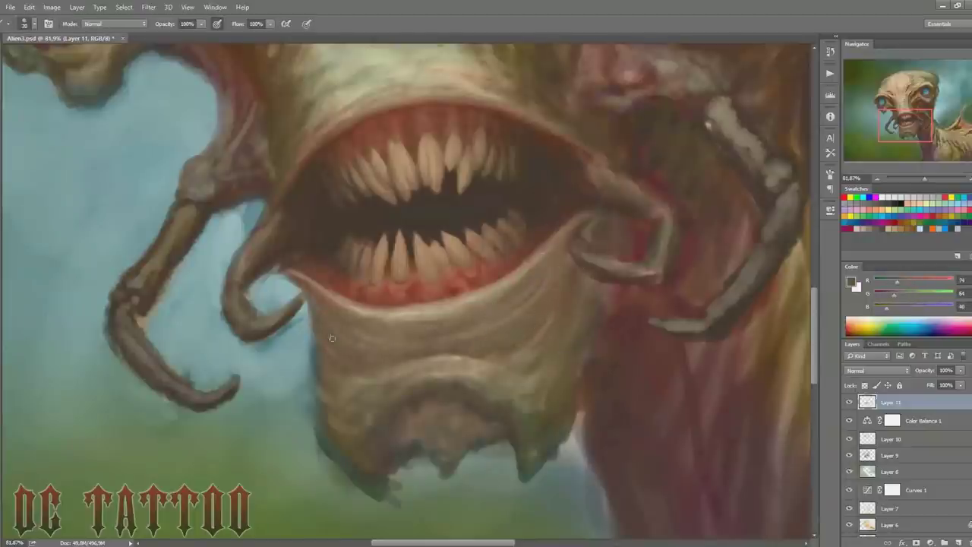
left_click(515, 365, "alt")
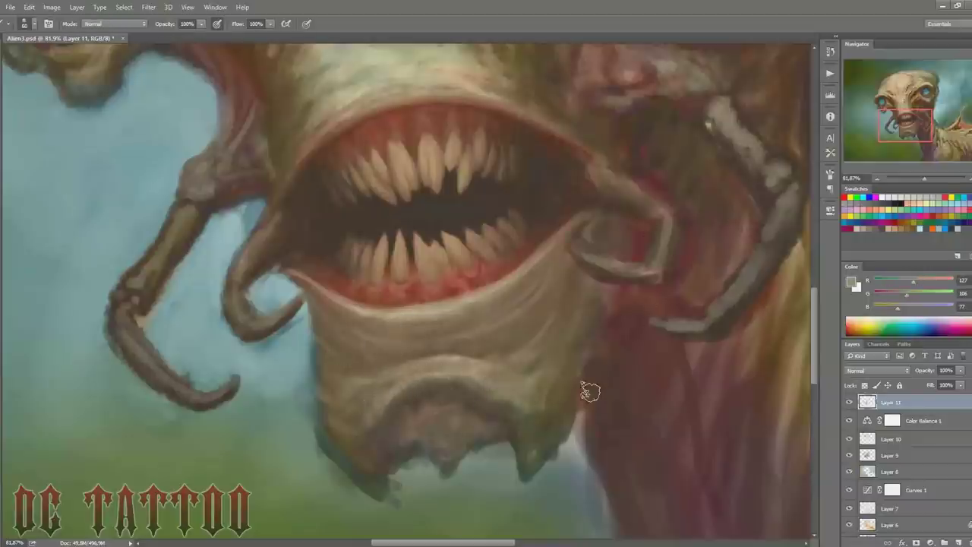
left_click(386, 401, "alt")
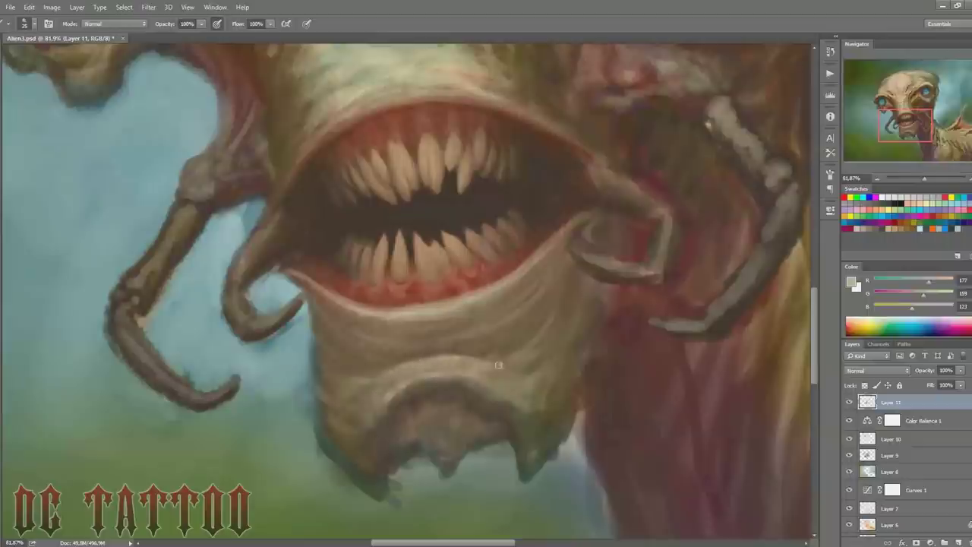
Step: Deepen the chin's underside and lower notch with dark olive and brown shadows
key("bracketright")
key("bracketright")
key("bracketright")
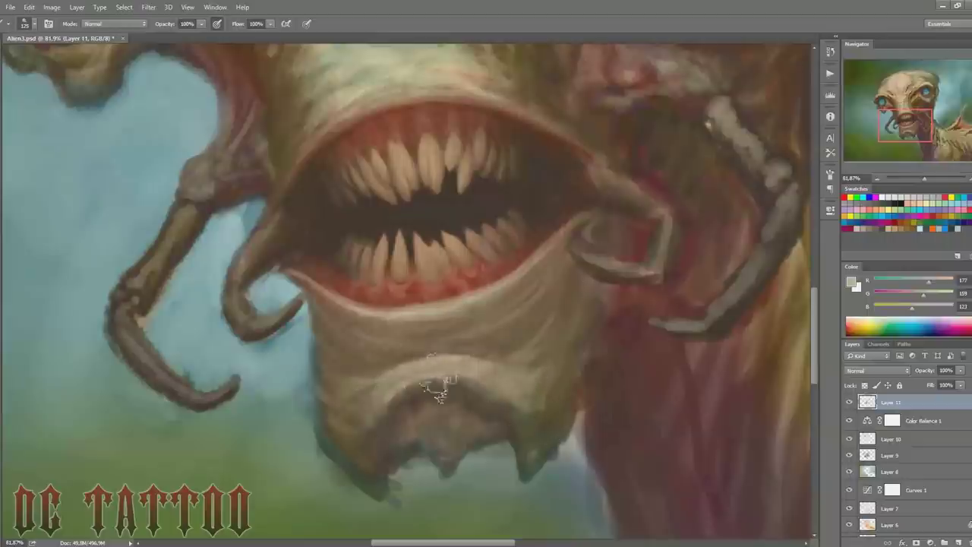
left_click(539, 357, "alt")
key("bracketleft")
key("bracketleft")
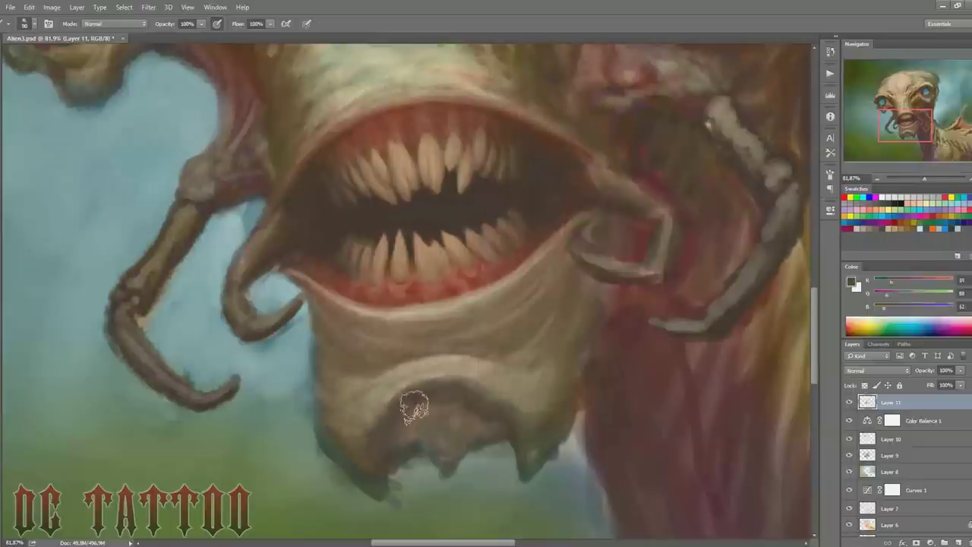
left_click(326, 300, "alt")
key("bracketleft")
key("bracketleft")
key("bracketleft")
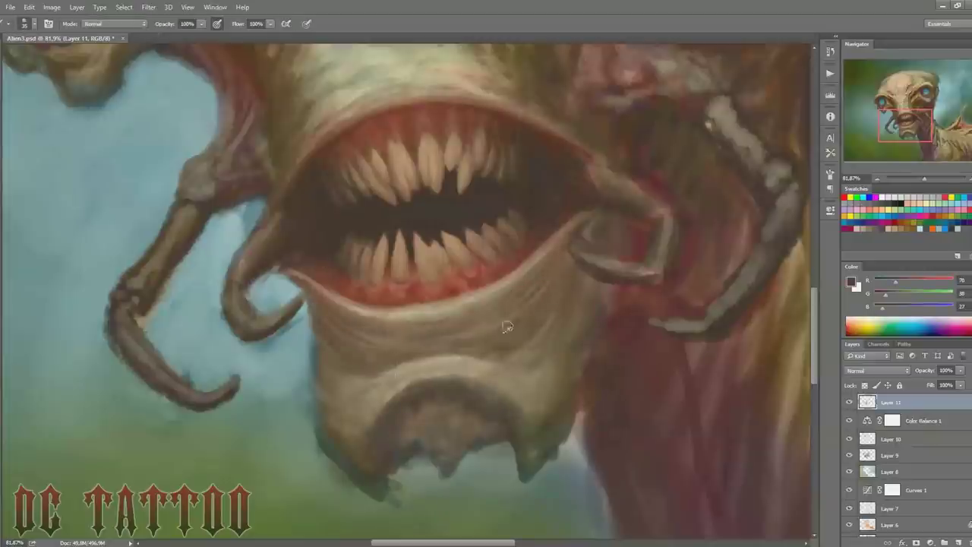
key("bracketright")
key("bracketright")
key("bracketright")
left_click(600, 280, "alt")
key("bracketleft")
key("bracketleft")
key("bracketleft")
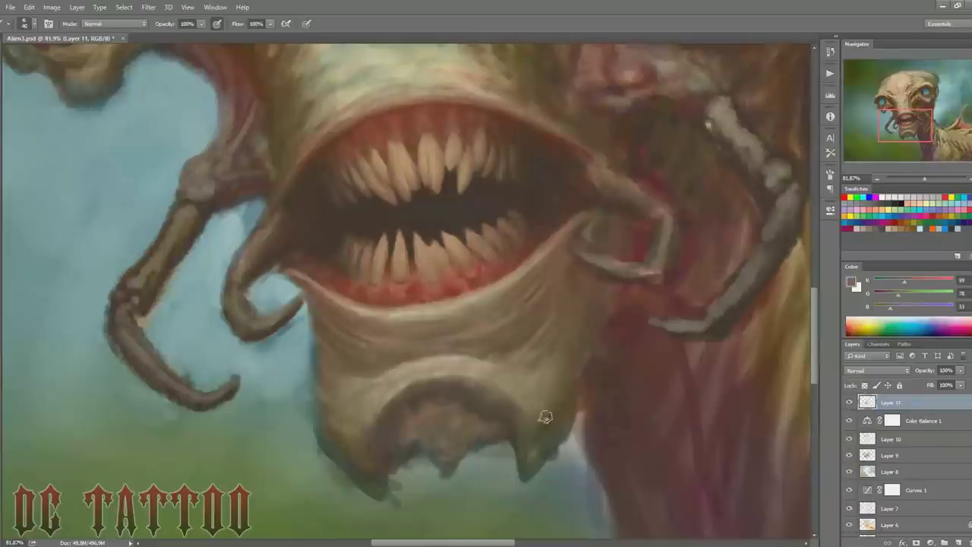
left_click(443, 422, "alt")
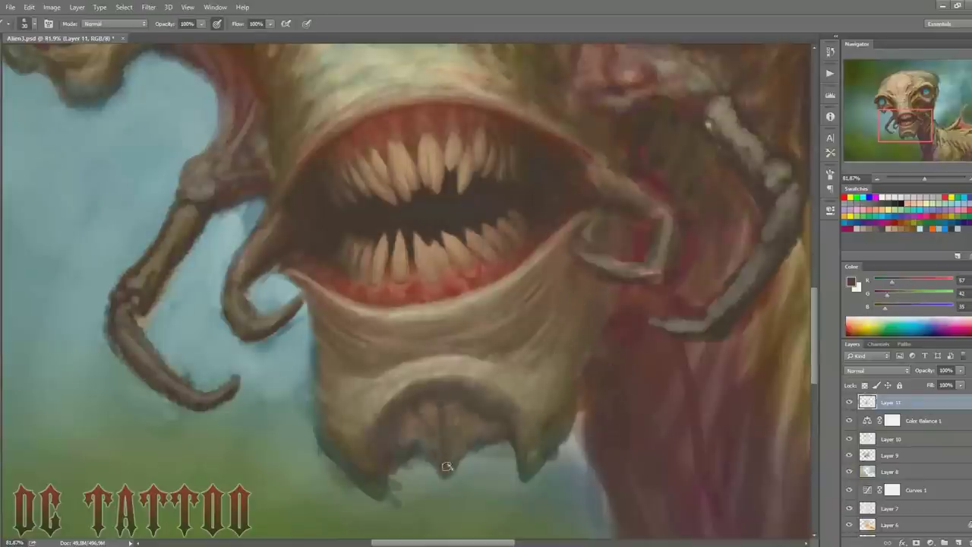
Step: Darken the lower chin edge and teeth area, then dab red-brown inside the chin opening
left_click_drag(459, 444, 462, 468)
left_click_drag(507, 443, 510, 493)
left_click(380, 489, "alt")
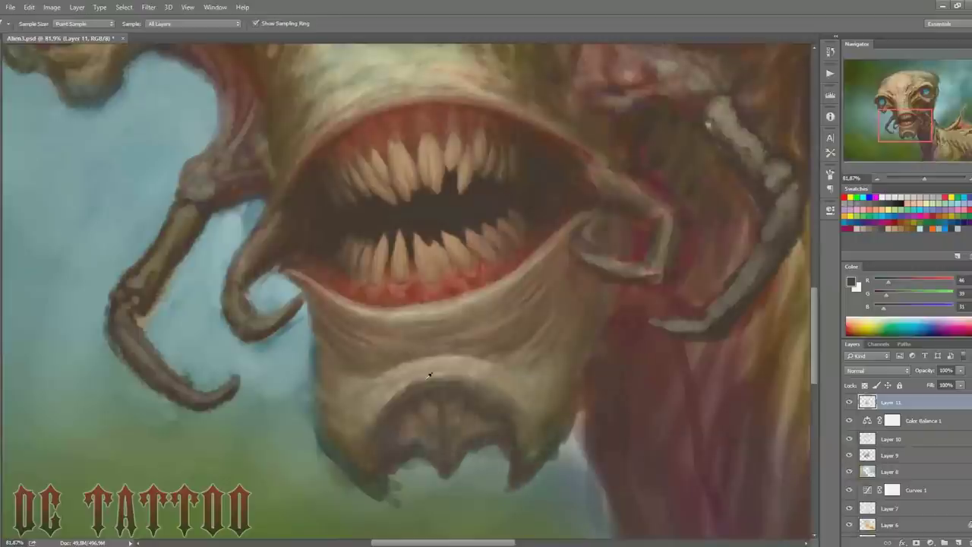
left_click(463, 279, "alt")
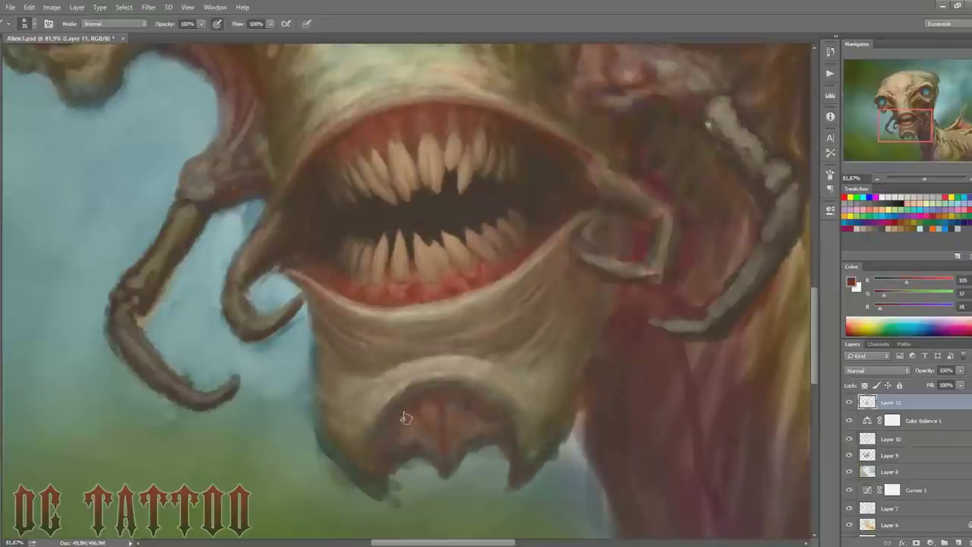
left_click(407, 416, "alt")
Step: Sample dark red-browns and brush subtle shading across the chin
left_click(455, 468, "alt")
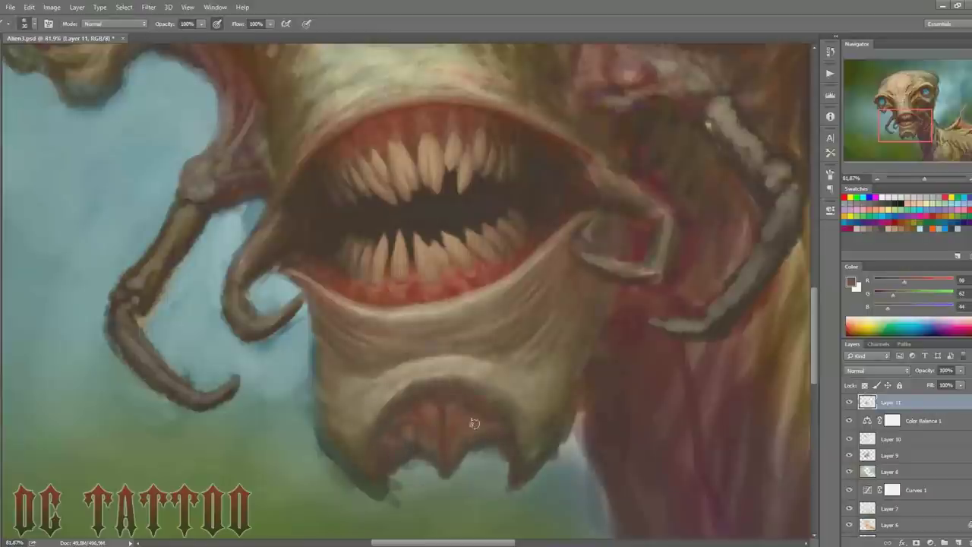
left_click(442, 402, "alt")
left_click_drag(393, 428, 410, 391)
left_click(465, 402, "alt")
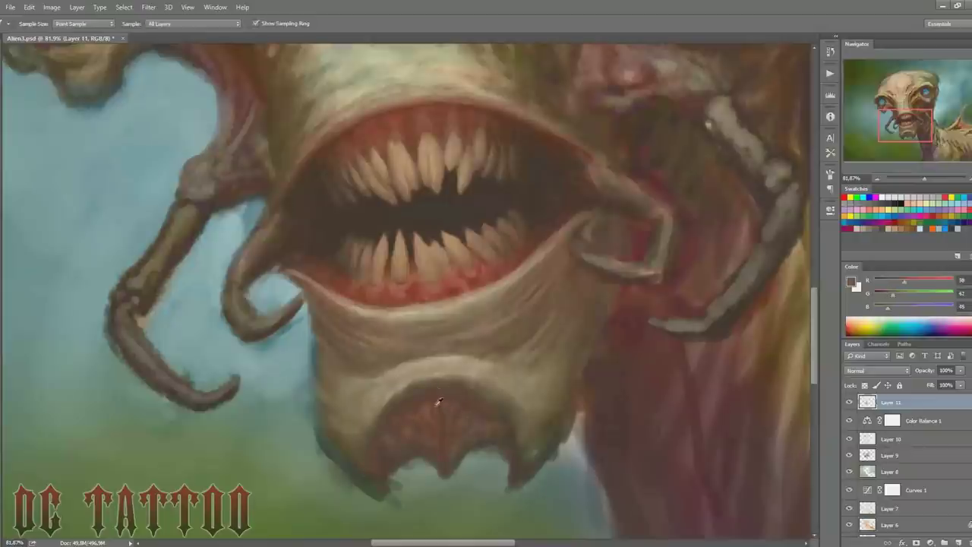
left_click(448, 406, "alt")
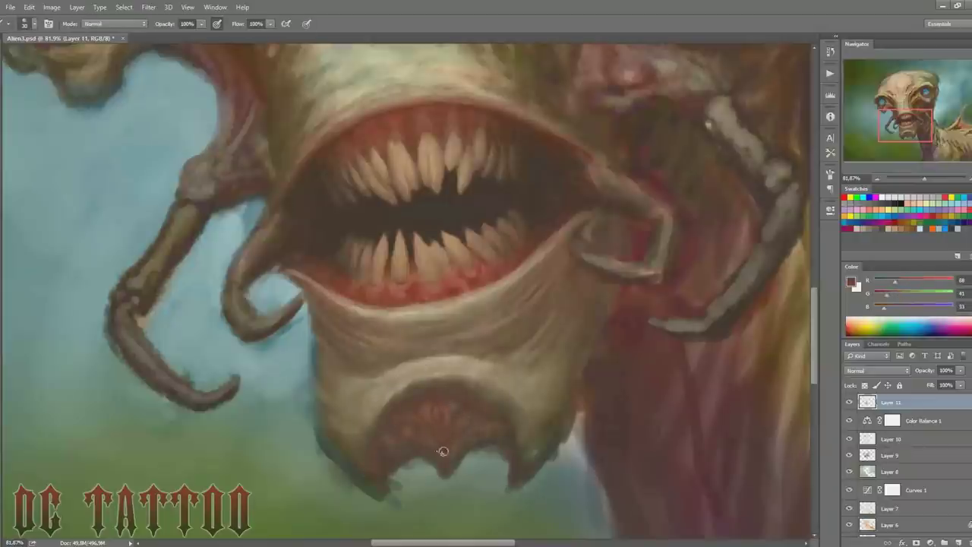
Step: Adjust brush size while sampling warm reds and red-browns for the chin flesh texture
key("bracketright")
left_click(428, 404, "alt")
key("bracketleft")
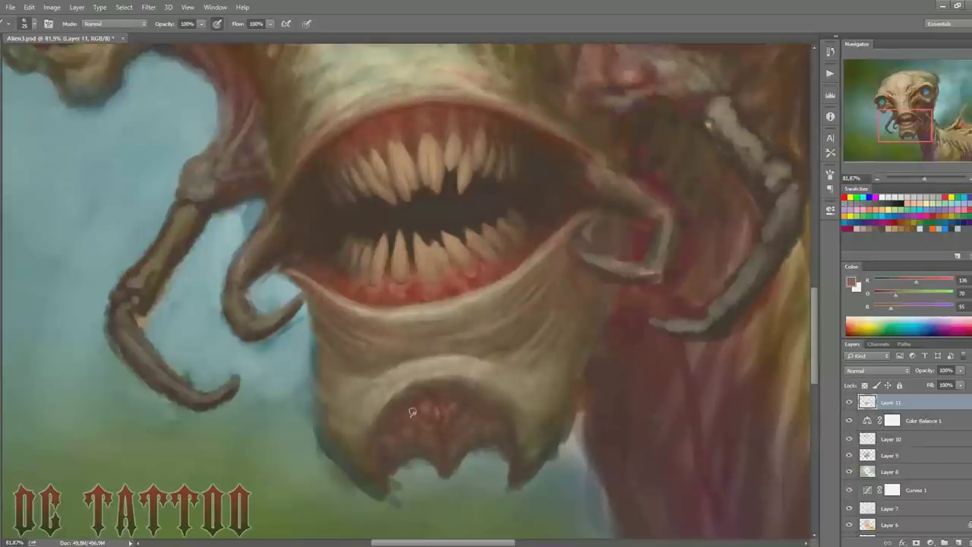
key("bracketright")
key("bracketright")
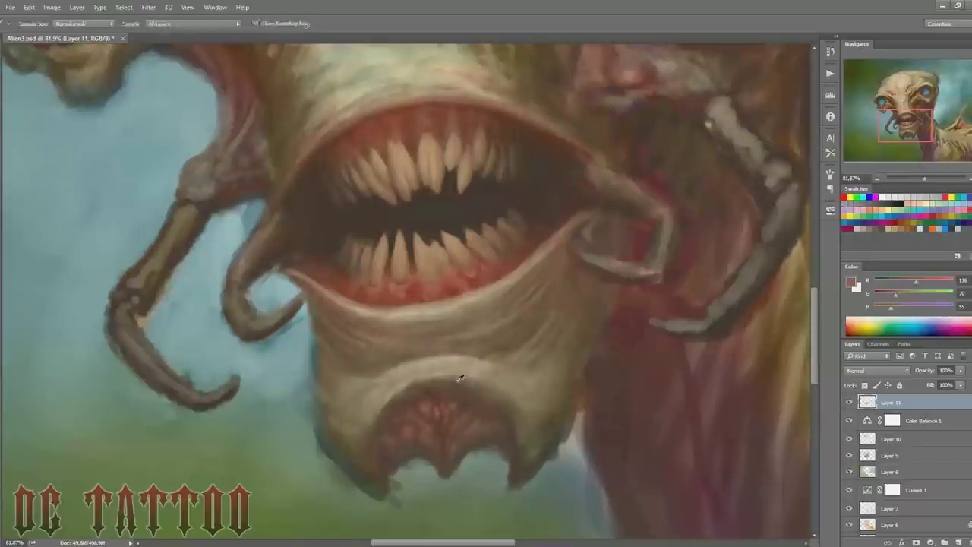
left_click(457, 399, "alt")
left_click(416, 420, "alt")
key("bracketright")
key("bracketright")
key("bracketright")
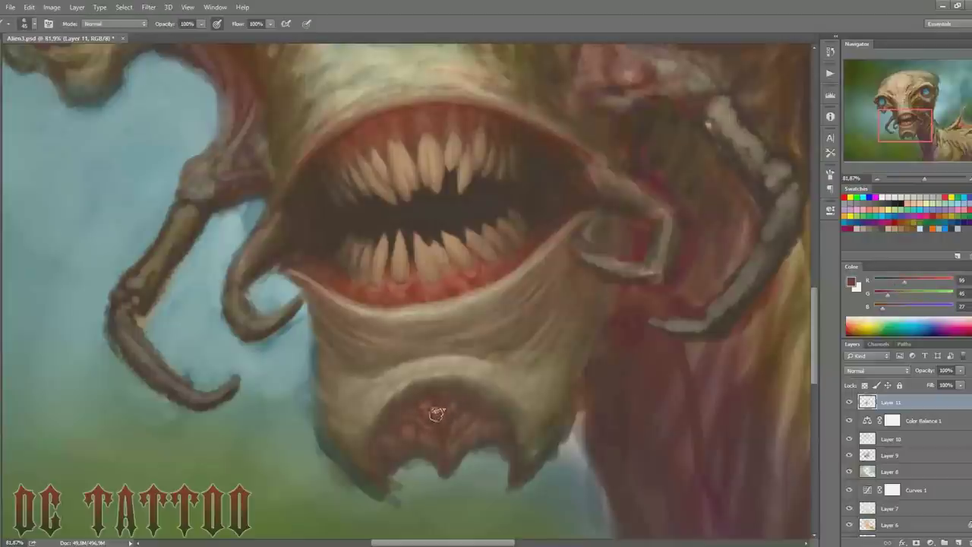
key("bracketright")
Step: Sample muted brown and light beige chin-skin tones for the ridged rim, adjusting brush size
left_click(430, 376, "alt")
key("bracketleft")
left_click(431, 366, "alt")
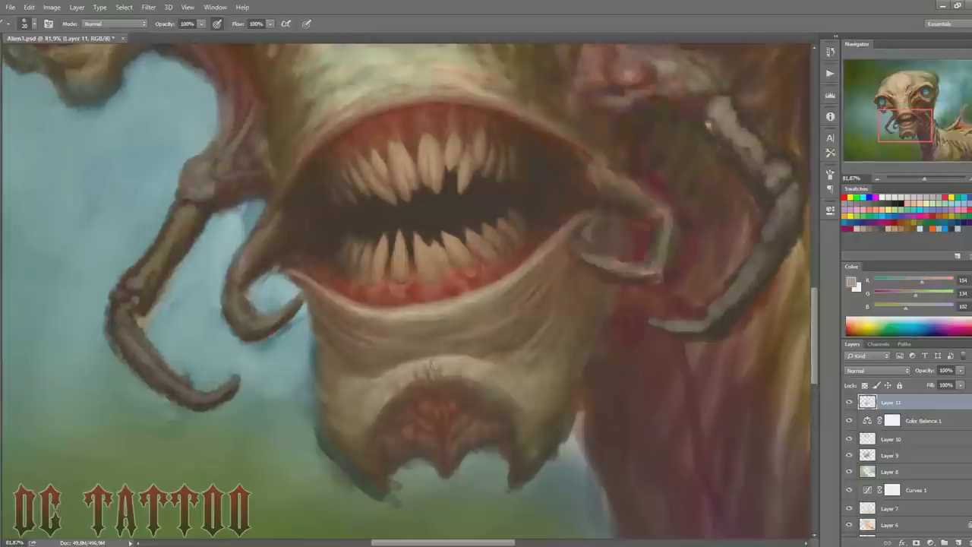
key("bracketright")
key("bracketleft")
left_click(466, 383, "alt")
Step: Pick deep red-brown, dark crimson and mid brown for the chin opening texture
left_click(498, 411, "alt")
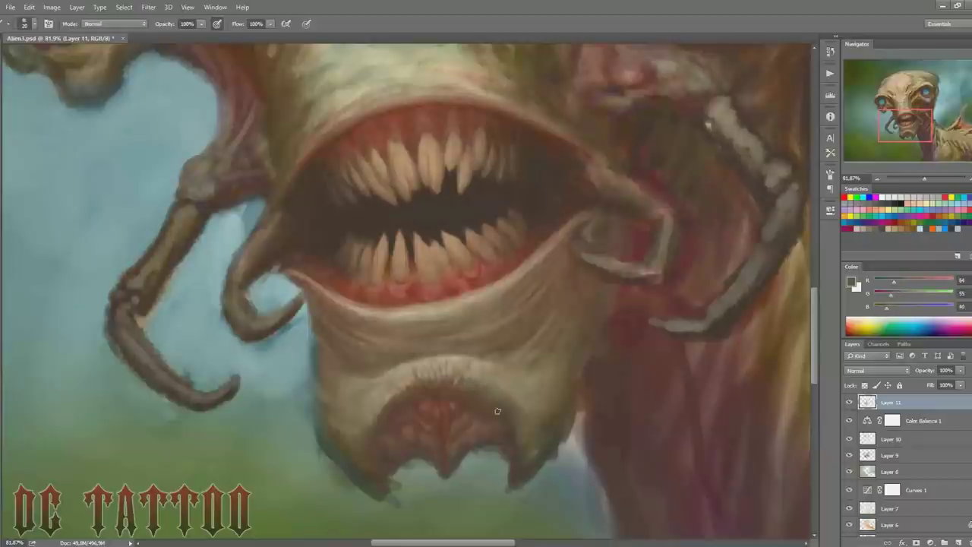
key("bracketright")
left_click(434, 391, "alt")
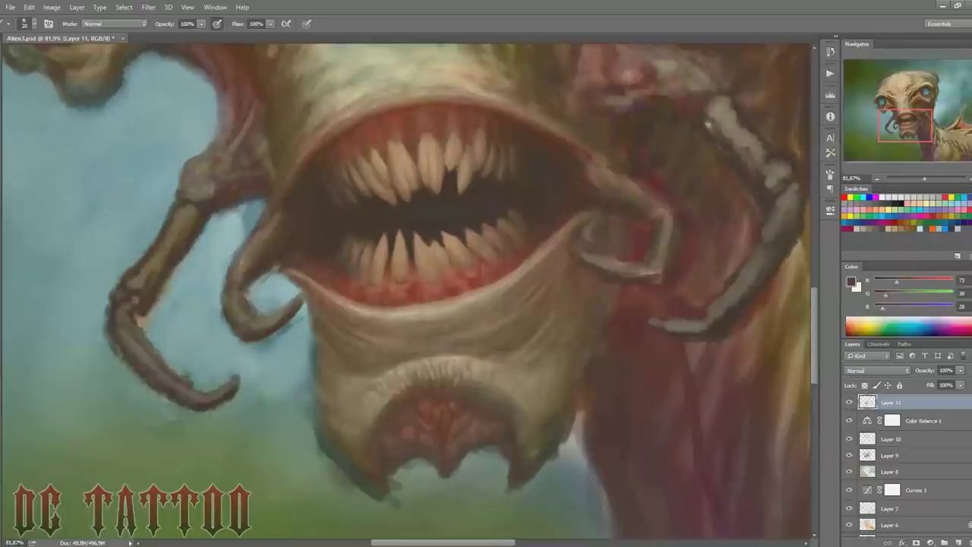
left_click(434, 416, "alt")
left_click(480, 357, "alt")
Step: Shrink the brush and sample light beige skin tones for ridge highlights
key("bracketleft")
key("bracketleft")
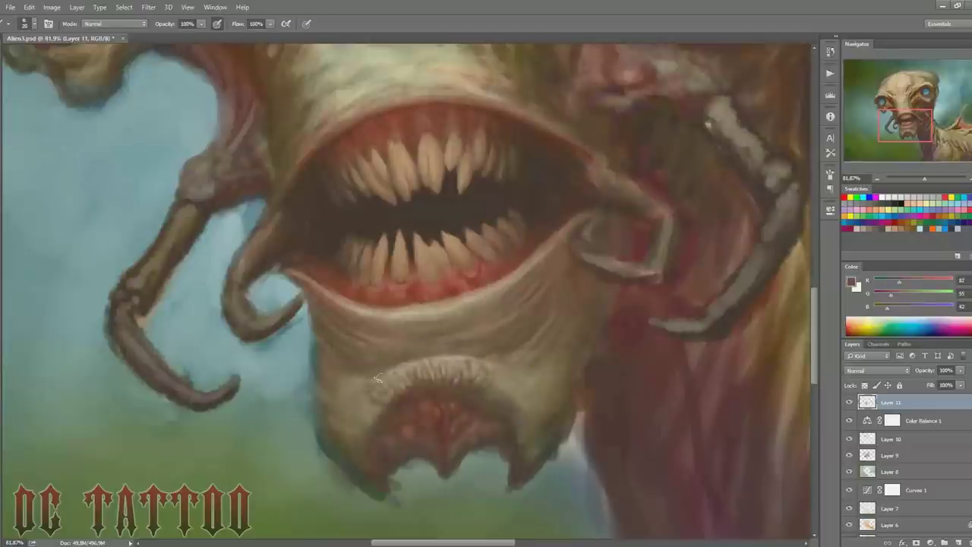
left_click(517, 361, "alt")
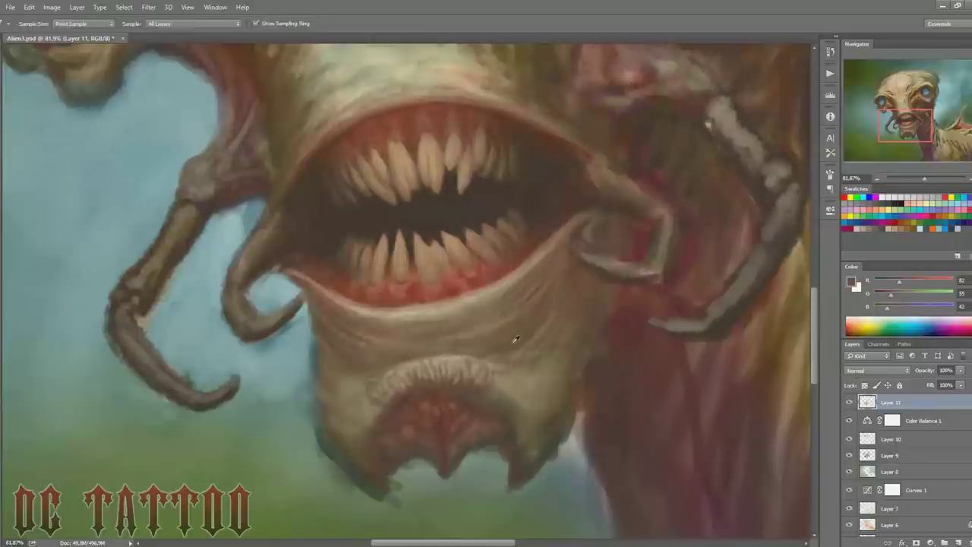
left_click(486, 361, "alt")
key("bracketleft")
left_click(395, 374, "alt")
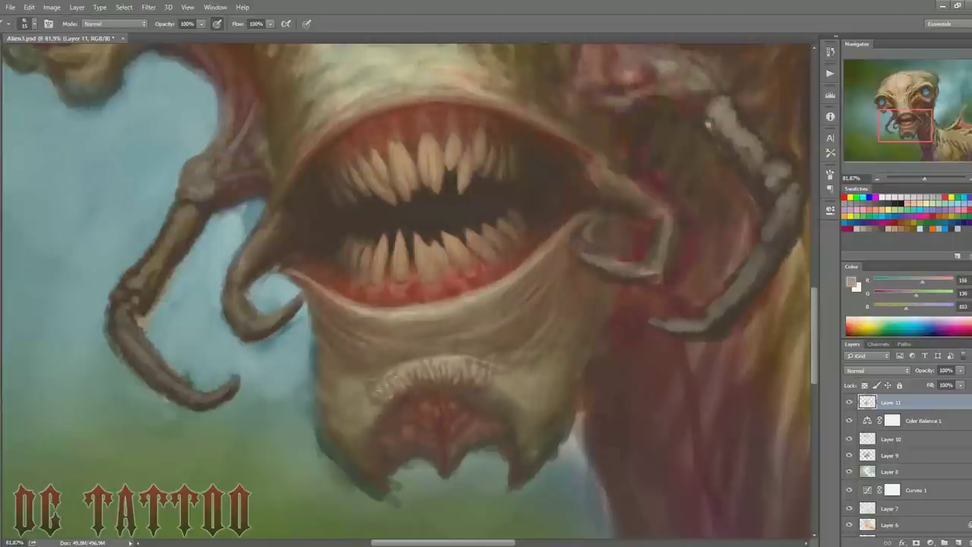
Step: Use a finer brush with dark and lighter browns for shadows between the ridges
key("bracketleft")
left_click(456, 391, "alt")
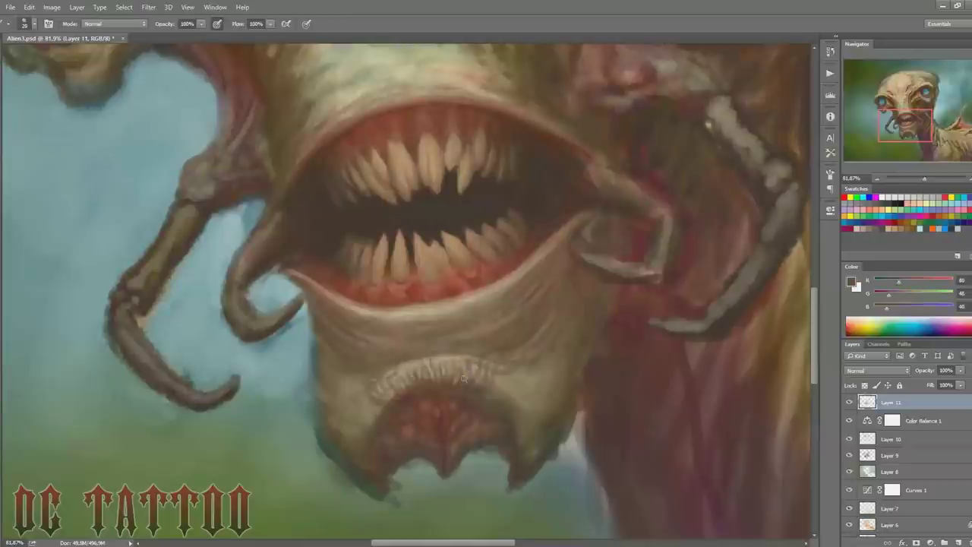
left_click(481, 398, "alt")
key("bracketright")
key("bracketright")
left_click(492, 391, "alt")
Step: Alternate light beige highlights with dark brown and very dark tones along the rim
key("bracketright")
left_click(369, 400, "alt")
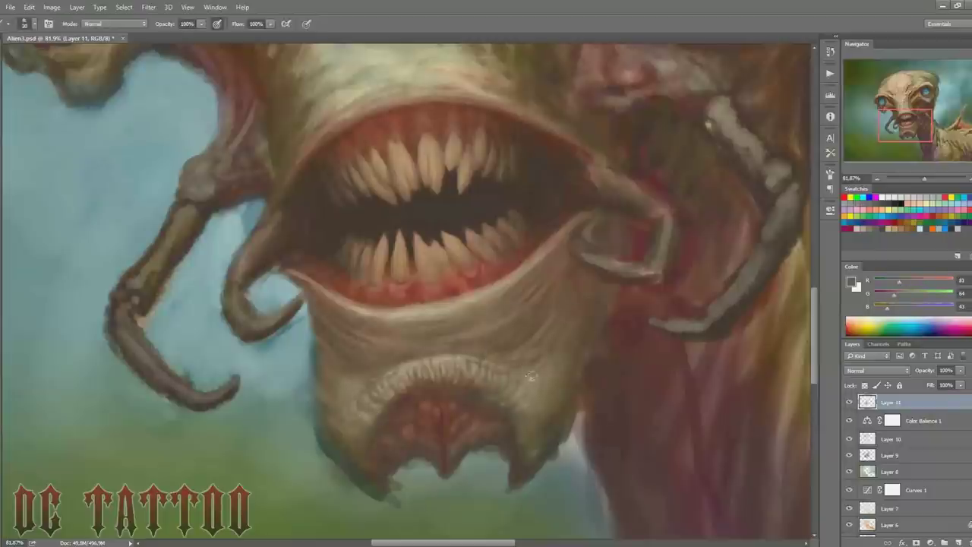
left_click(374, 386, "alt")
left_click(340, 386, "alt")
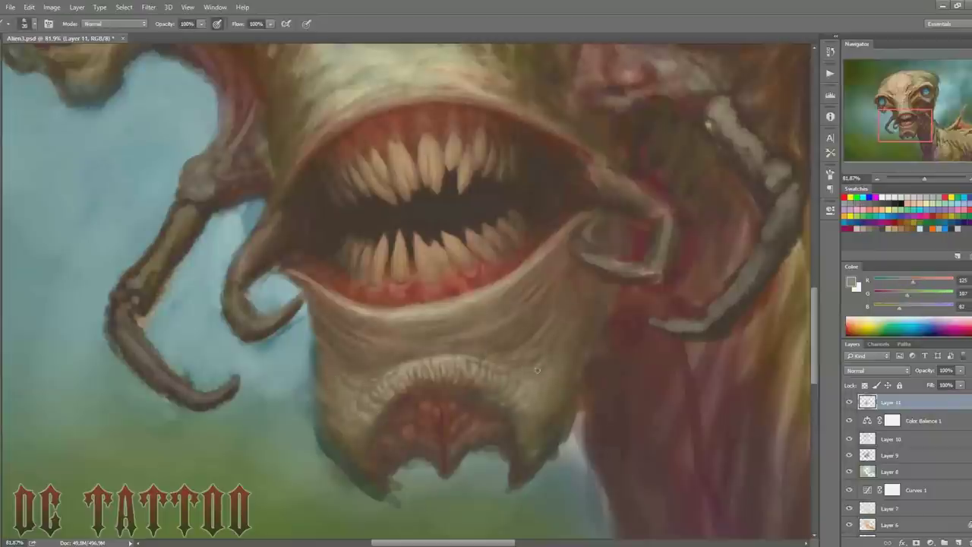
left_click(463, 446, "alt")
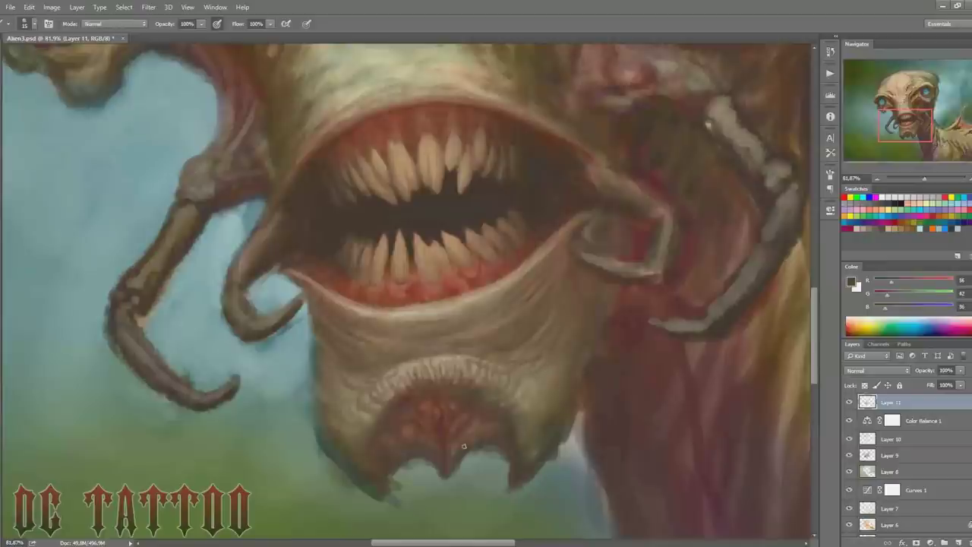
Step: Frame the lower chin and sample red-browns and tan tones around the jaw opening
left_click_drag(452, 460, 444, 391)
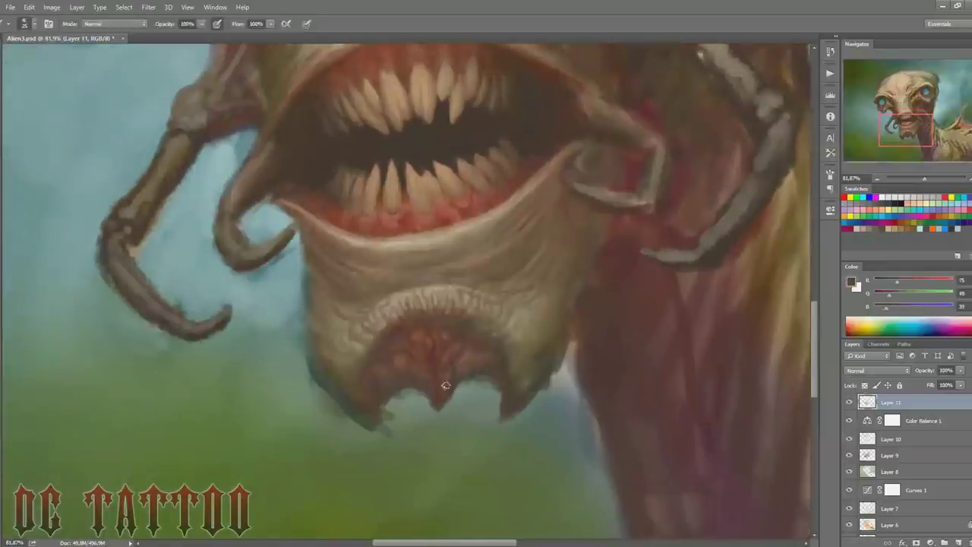
left_click(444, 391, "alt")
left_click(436, 348, "alt")
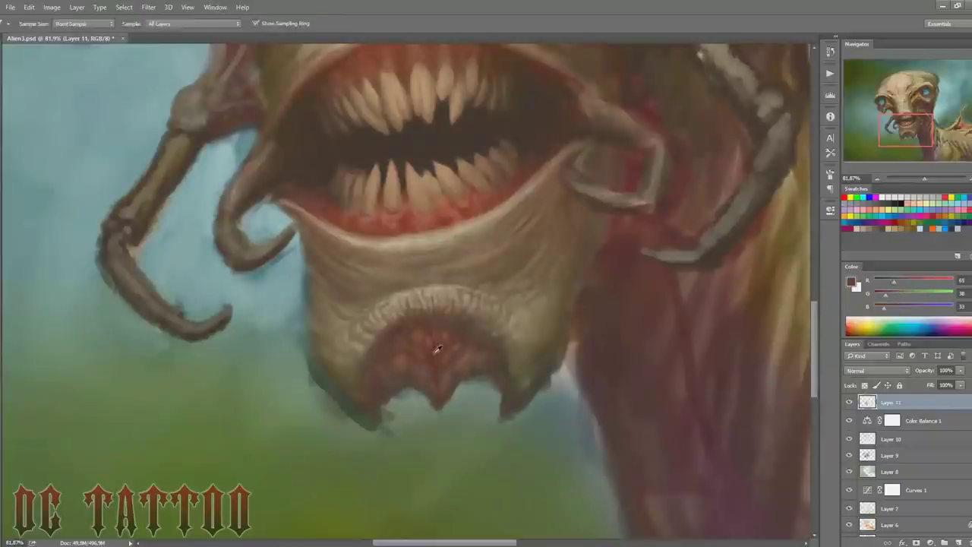
left_click(401, 350, "alt")
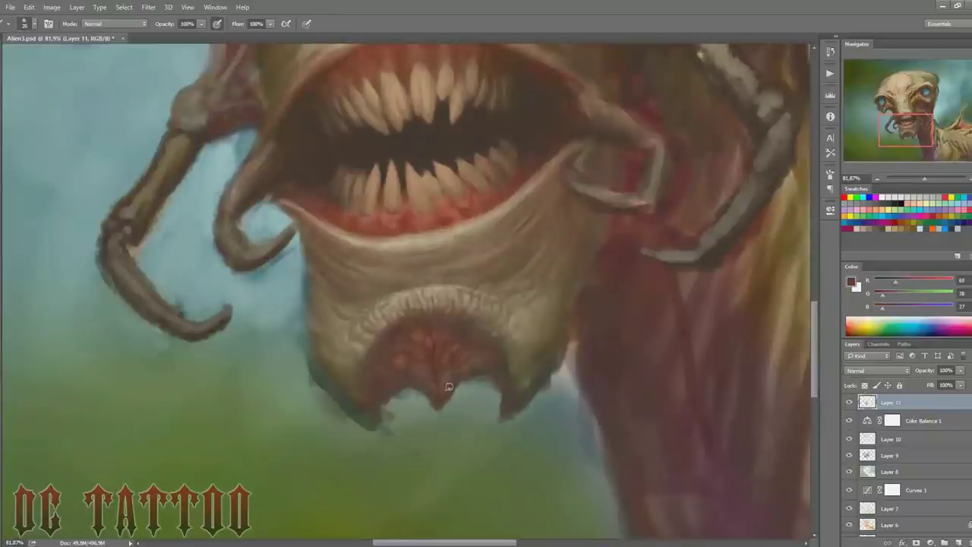
left_click(379, 357, "alt")
left_click(494, 311, "alt")
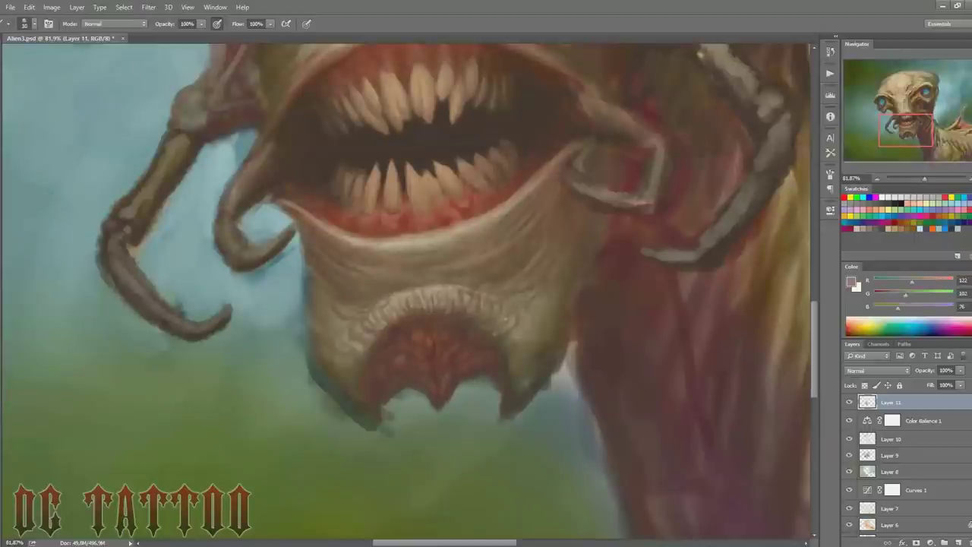
left_click(358, 353, "alt")
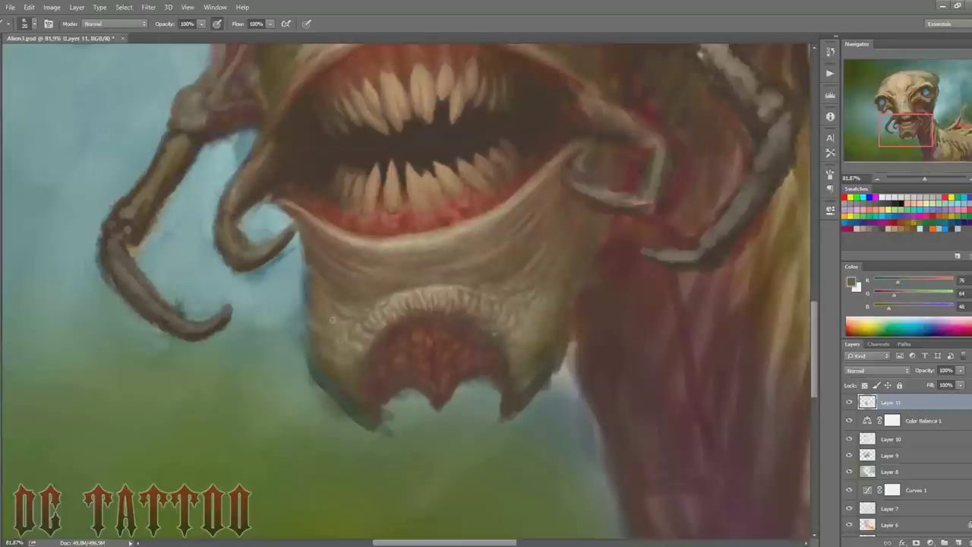
Step: Paint light tan highlights on the lower-lip ridge and shade inside the lip opening darker
key("bracketleft")
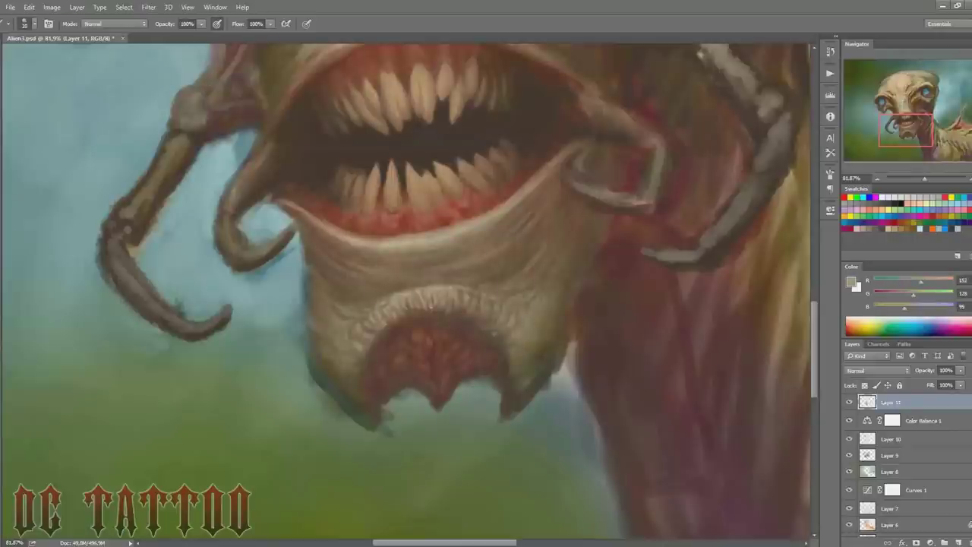
left_click(391, 243, "alt")
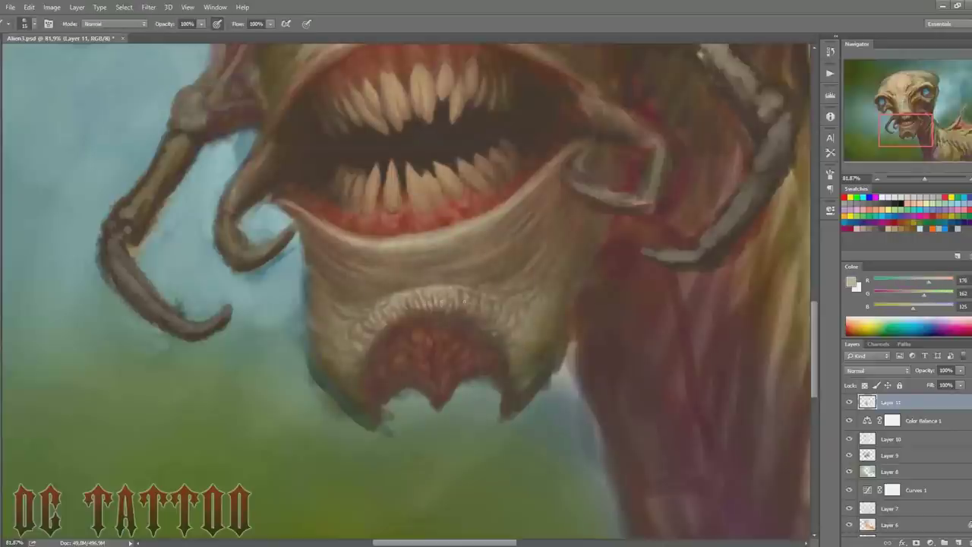
left_click_drag(472, 303, 472, 313)
left_click_drag(413, 304, 413, 309)
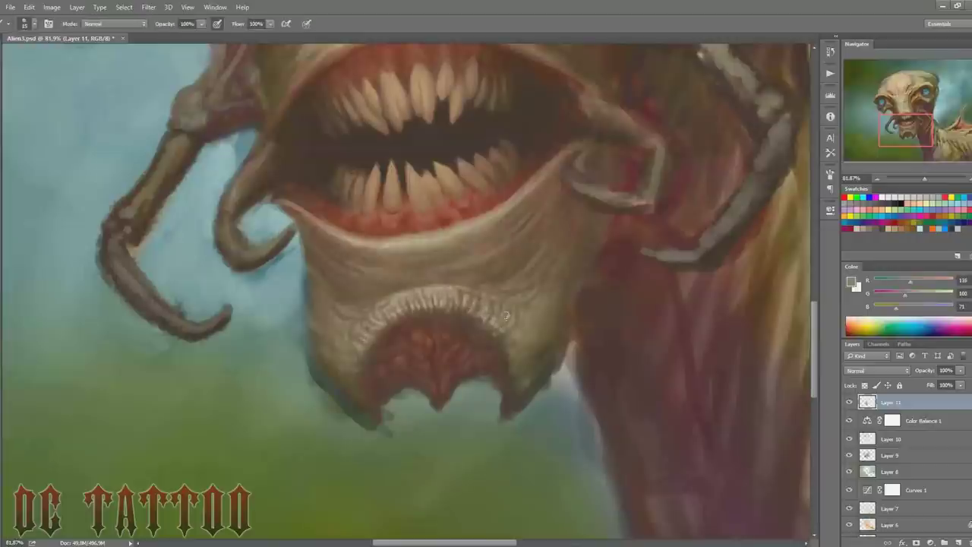
left_click(386, 332, "alt")
left_click_drag(386, 347, 368, 357)
Step: Refine jaw detail with a smaller brush using near-black, mid brown and lighter tan
key("bracketleft")
key("bracketleft")
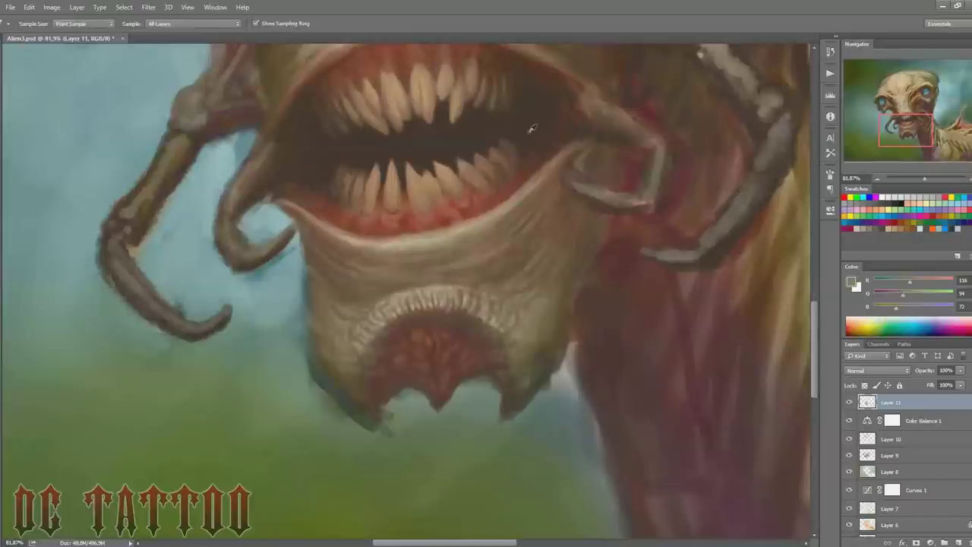
left_click(425, 339, "alt")
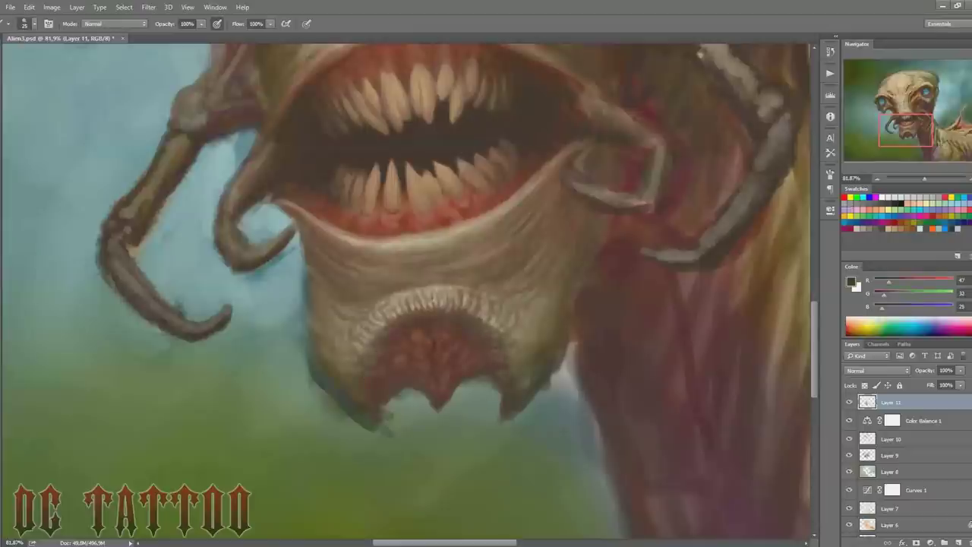
key("bracketleft")
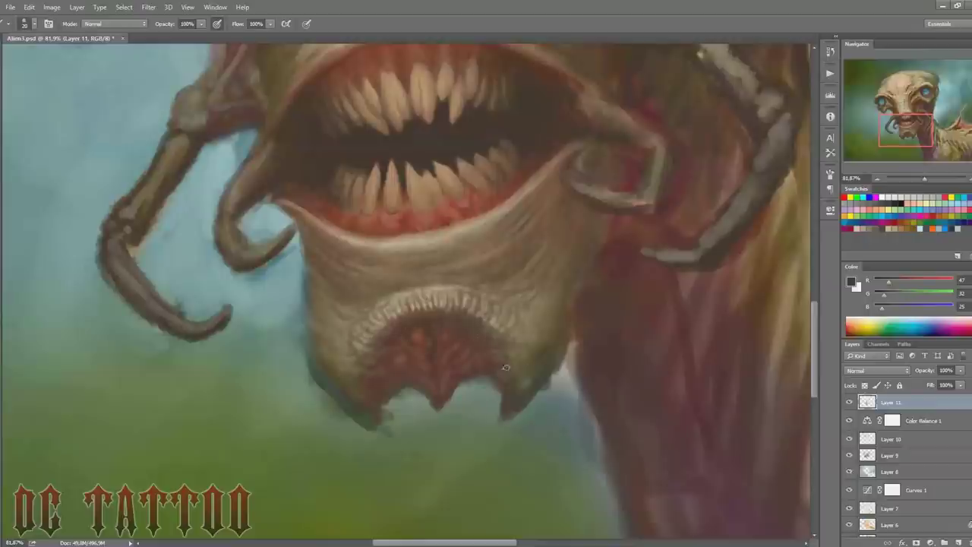
key("bracketright")
left_click(529, 383, "alt")
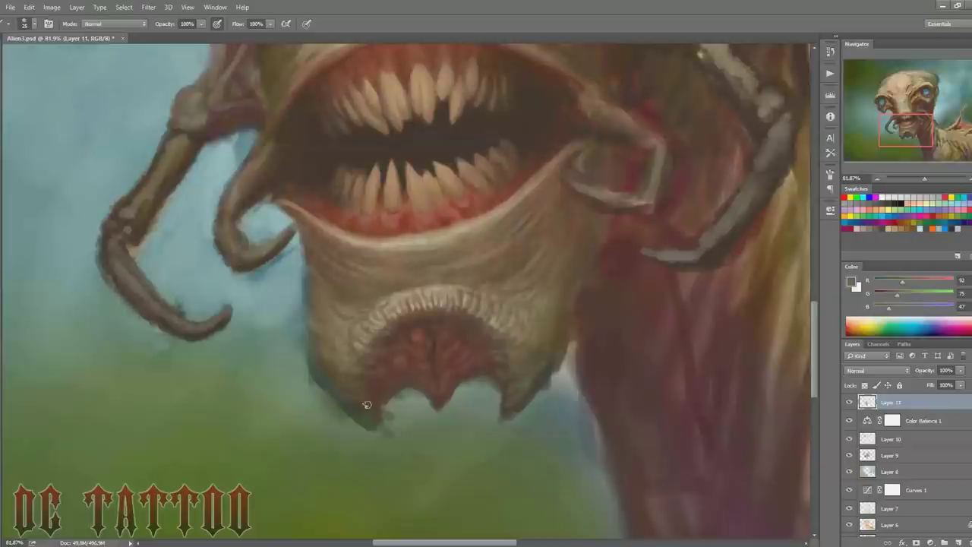
key("bracketright")
left_click(335, 370, "alt")
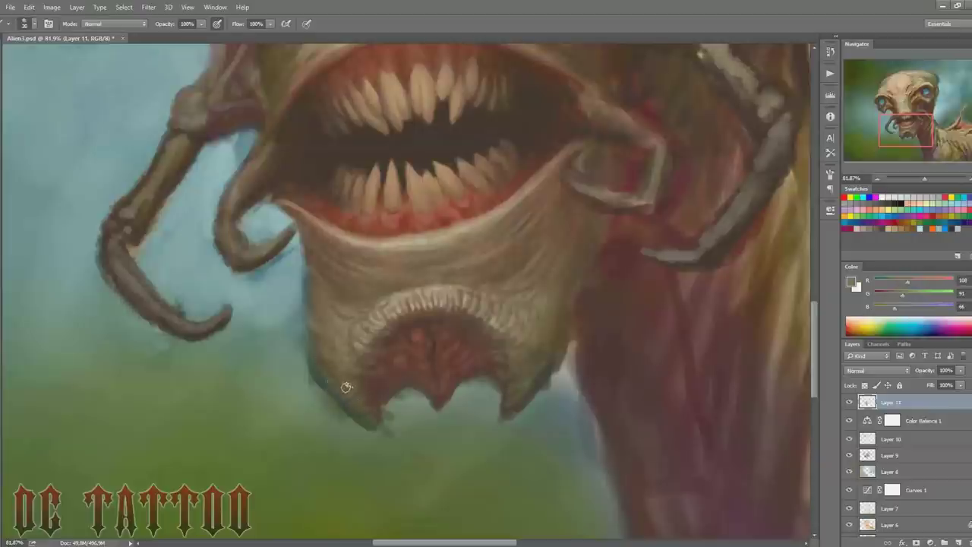
Step: Alternate pale tan and dark brown jaw colours while resizing the brush
key("bracketleft")
key("bracketleft")
left_click(336, 326, "alt")
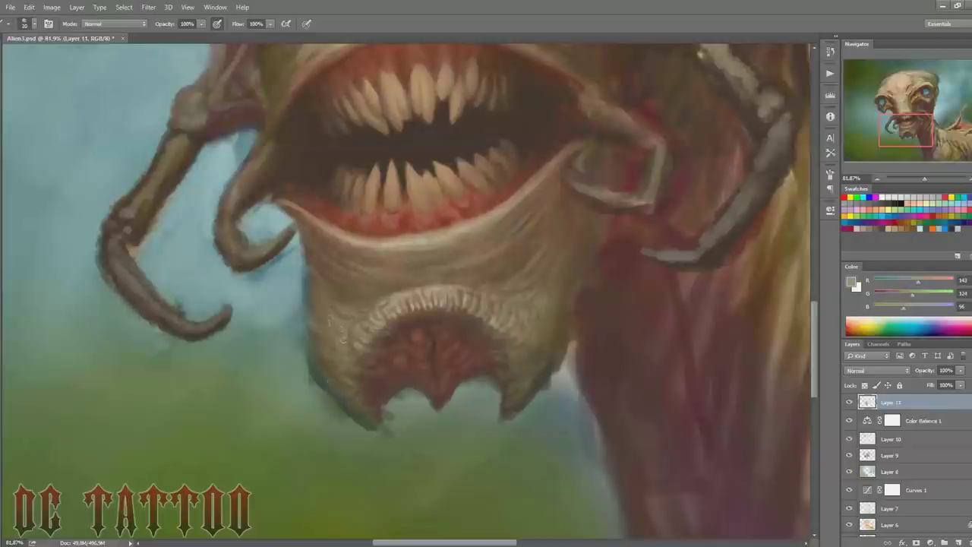
key("bracketleft")
key("bracketleft")
key("bracketright")
left_click(537, 335, "alt")
left_click(522, 271, "alt")
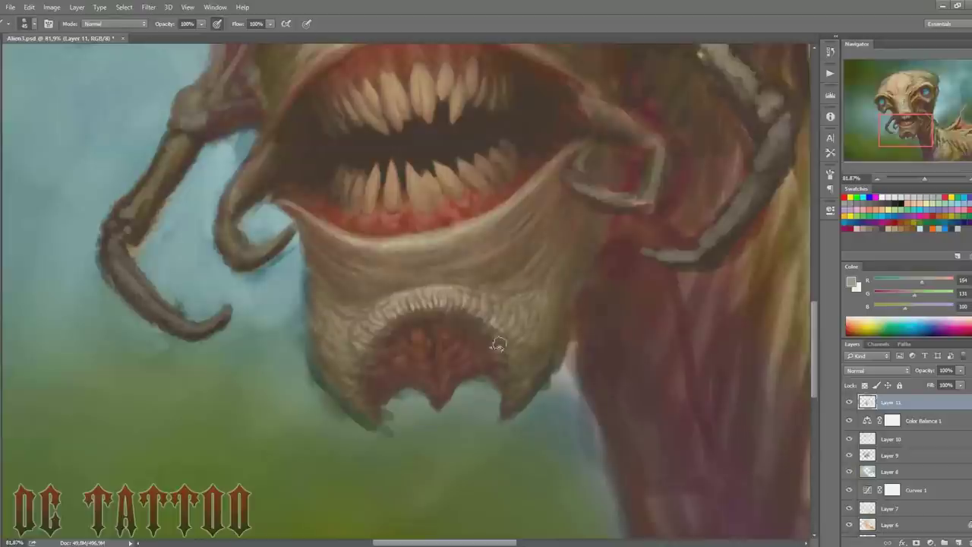
key("bracketright")
key("bracketright")
key("bracketright")
left_click(632, 378, "alt")
Step: Switch the brush between sizes 100 and 15 while sampling tans and deep browns
key("bracketleft")
key("bracketleft")
key("bracketleft")
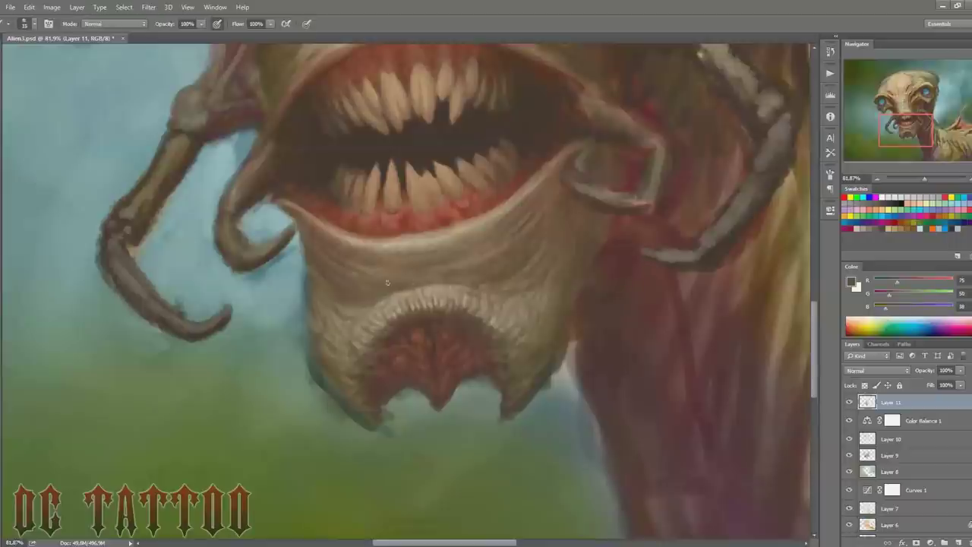
left_click(339, 295, "alt")
key("bracketleft")
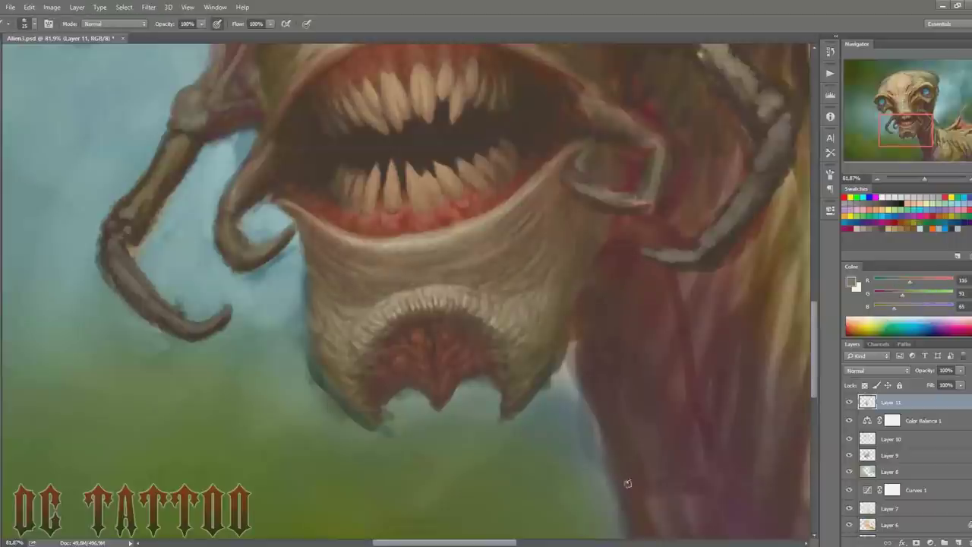
key("bracketright")
key("bracketright")
key("bracketright")
left_click(539, 184, "alt")
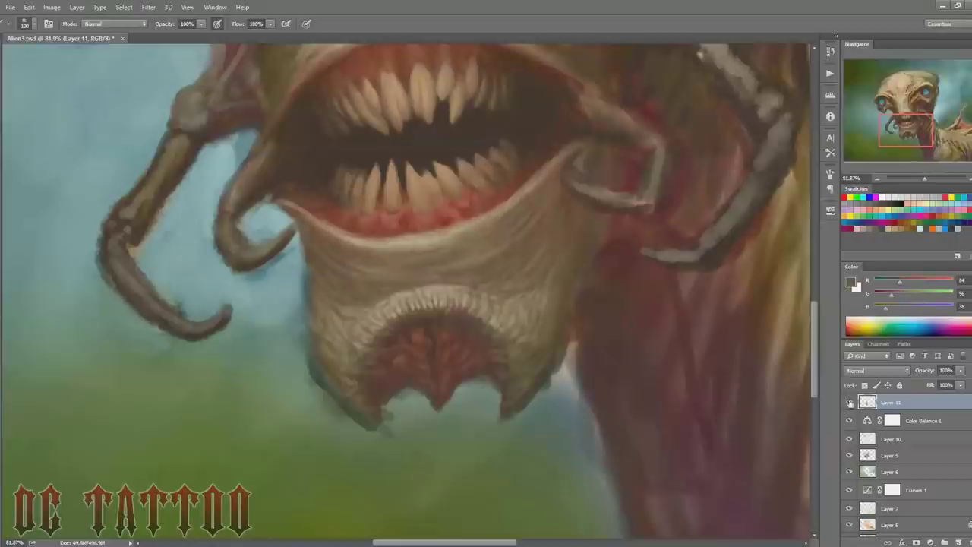
key("bracketleft")
key("bracketleft")
key("bracketleft")
left_click(544, 329, "alt")
Step: Blend the right jaw edge into the grey-green background with background-colour strokes
left_click(318, 382, "alt")
left_click(427, 323, "alt")
key("bracketleft")
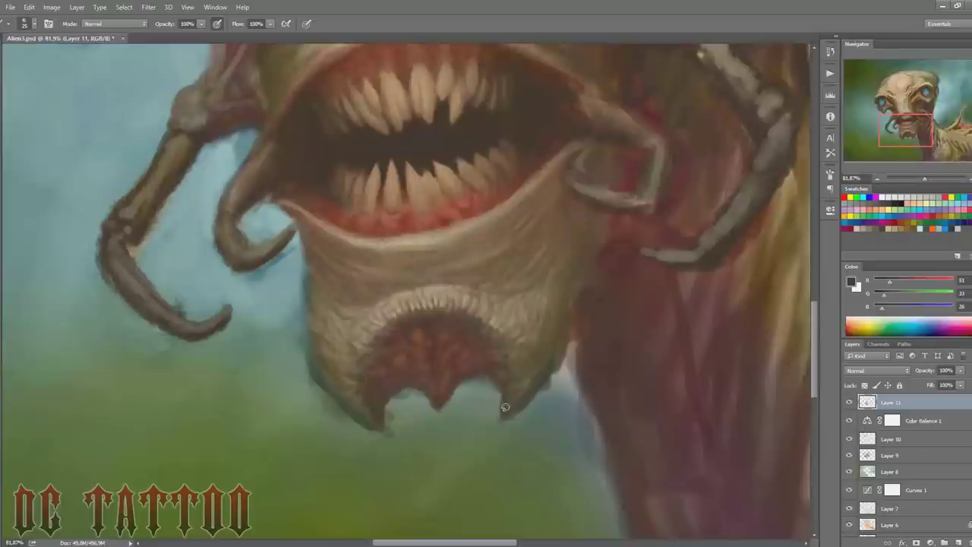
left_click(499, 419, "alt")
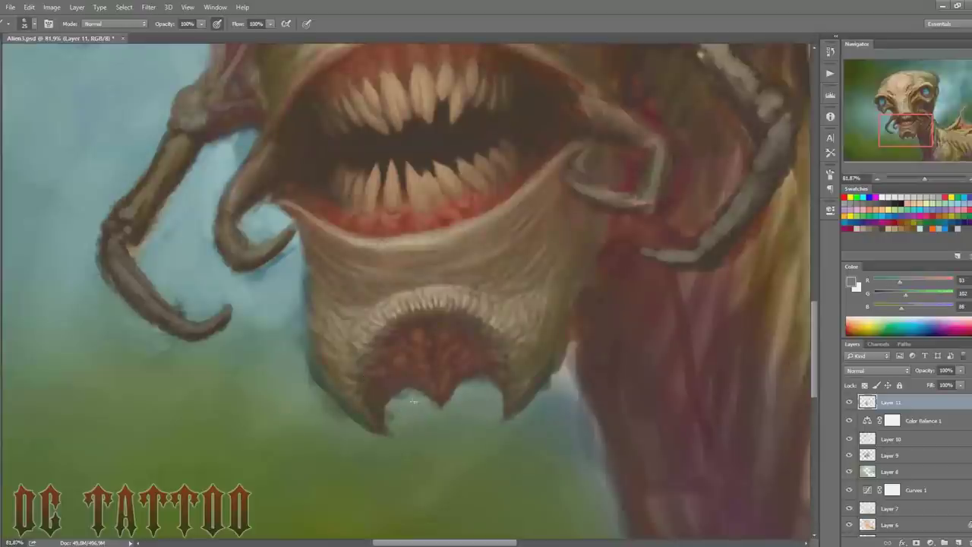
left_click(521, 412, "alt")
left_click_drag(560, 391, 568, 363)
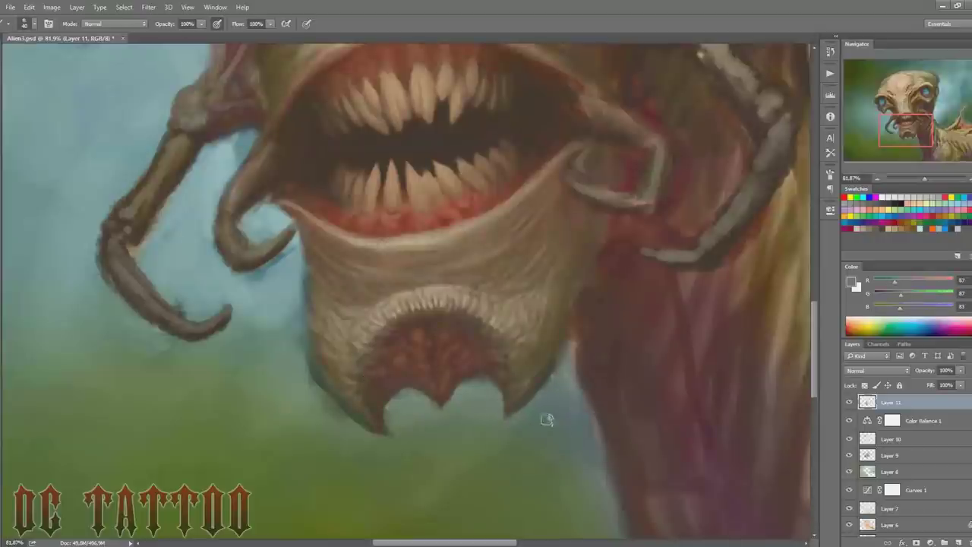
Step: View the whole painting, sample teal and green-grey background tones, and frame the mouth
key("ctrl+0")
scroll(372, 244, "up", 3)
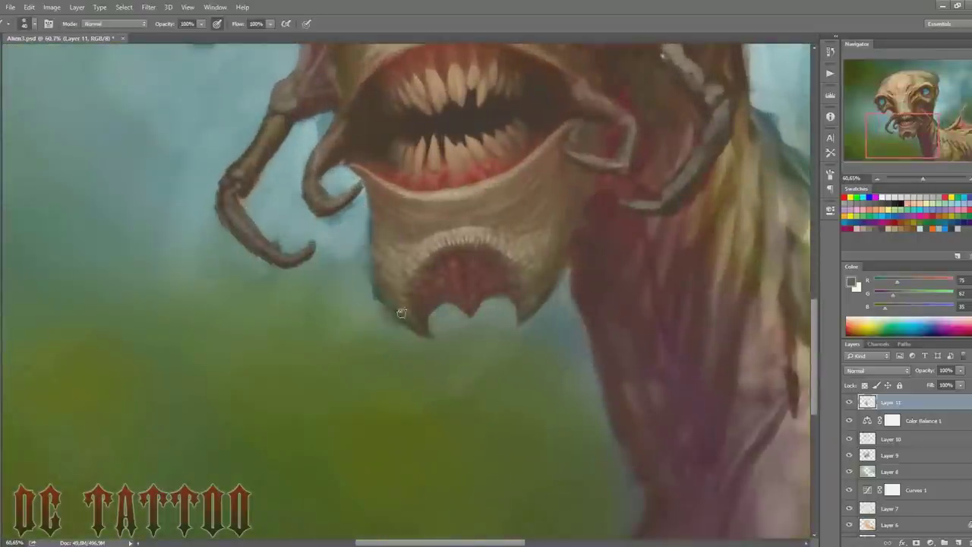
left_click(372, 245, "alt")
left_click(389, 320, "alt")
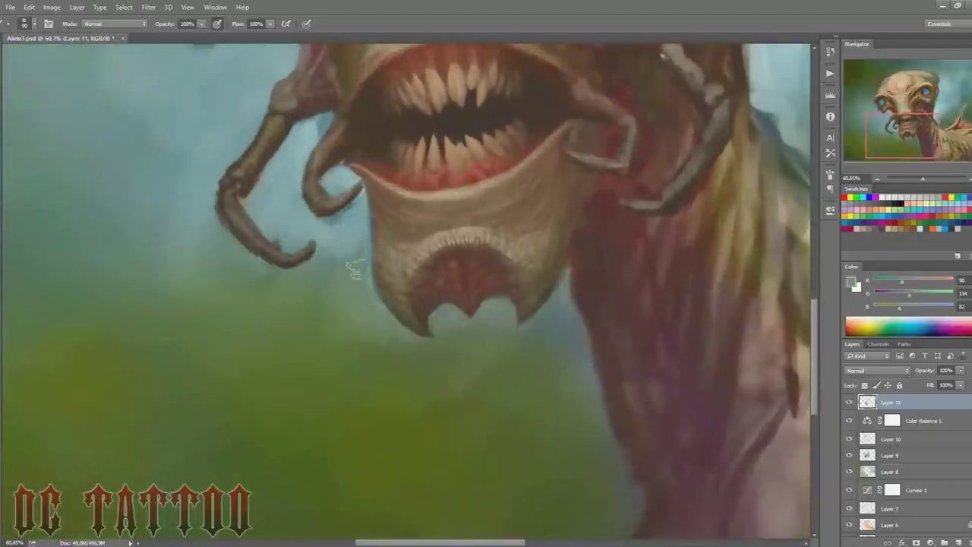
left_click_drag(911, 133, 910, 137)
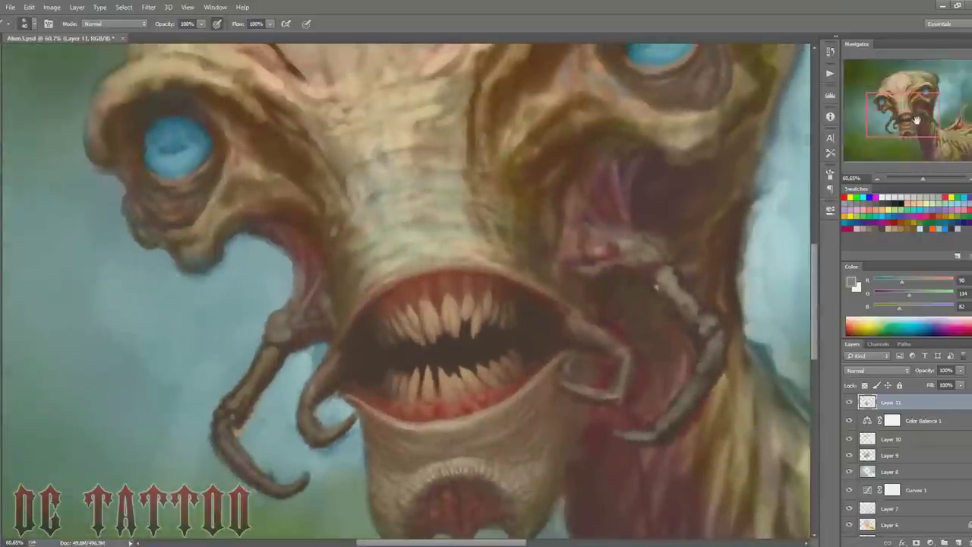
Step: Resize the brush from 80 to 30 while sampling dark green background and creature brown
key("bracketright")
key("bracketright")
key("bracketright")
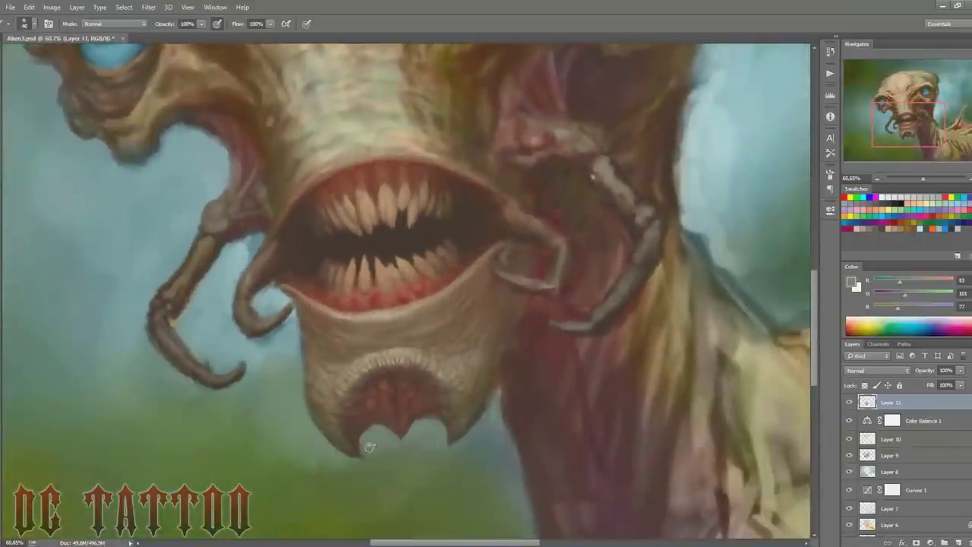
left_click(366, 441, "alt")
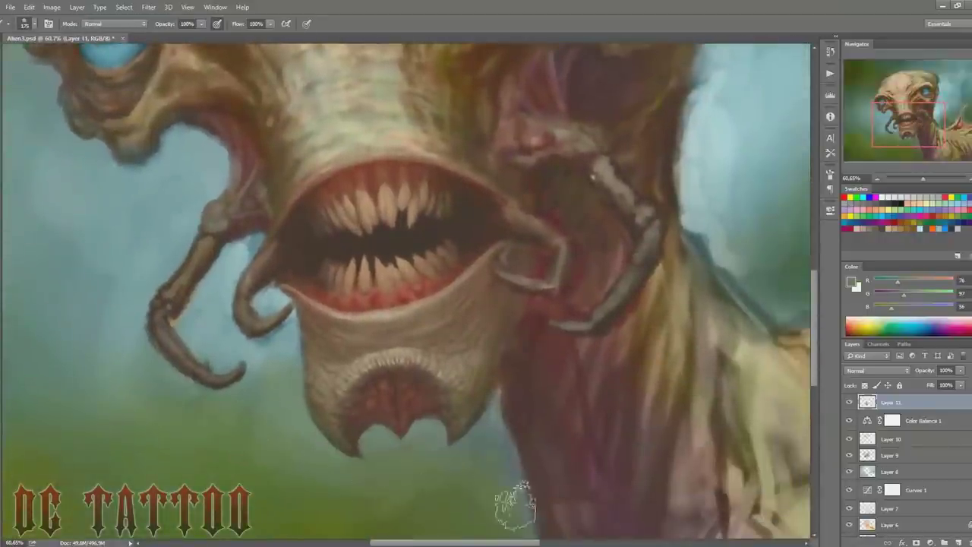
left_click(203, 365, "alt")
key("bracketleft")
key("bracketleft")
key("bracketleft")
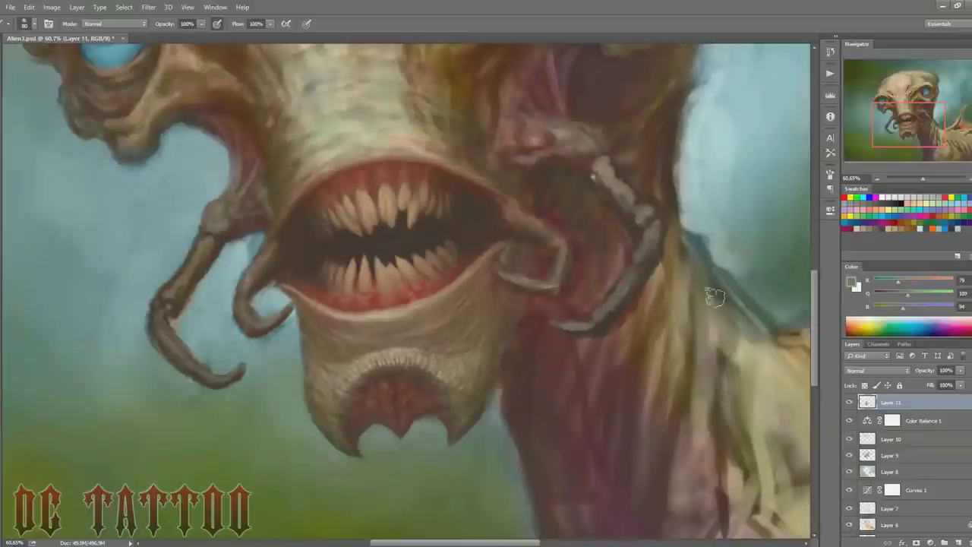
left_click(476, 408, "alt")
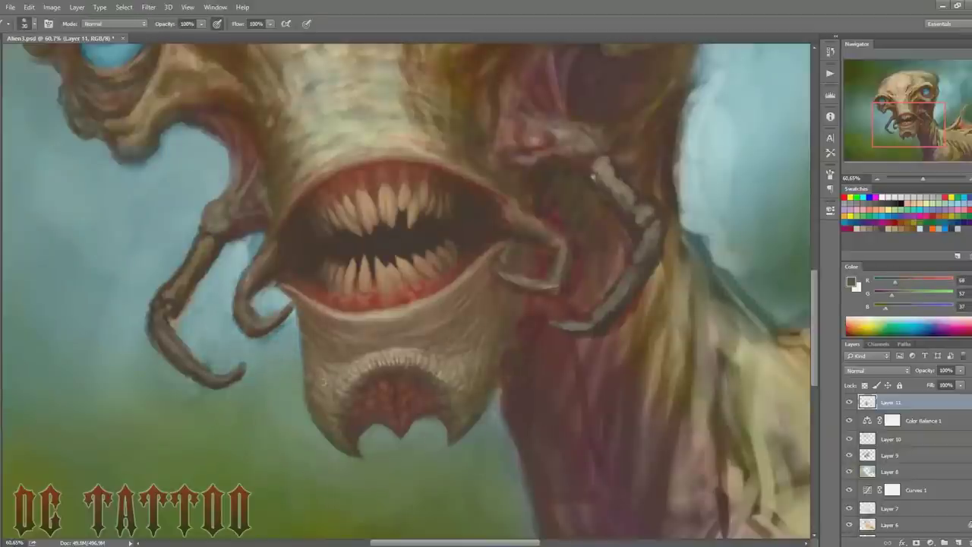
Step: At brush size 15 and smaller, sample dark red-browns and lip browns for chin shading
key("bracketleft")
key("bracketleft")
left_click(524, 339, "alt")
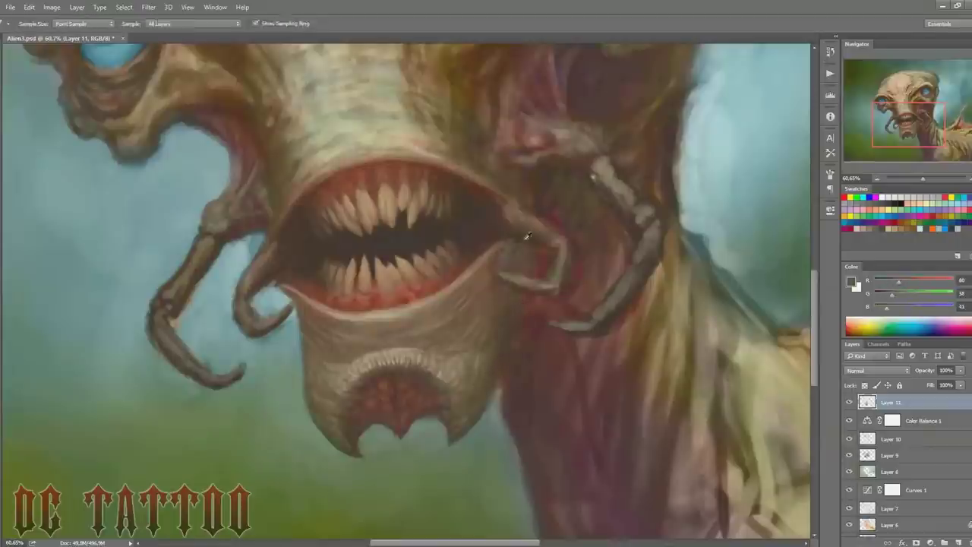
left_click(480, 277, "alt")
key("bracketleft")
key("bracketleft")
key("bracketleft")
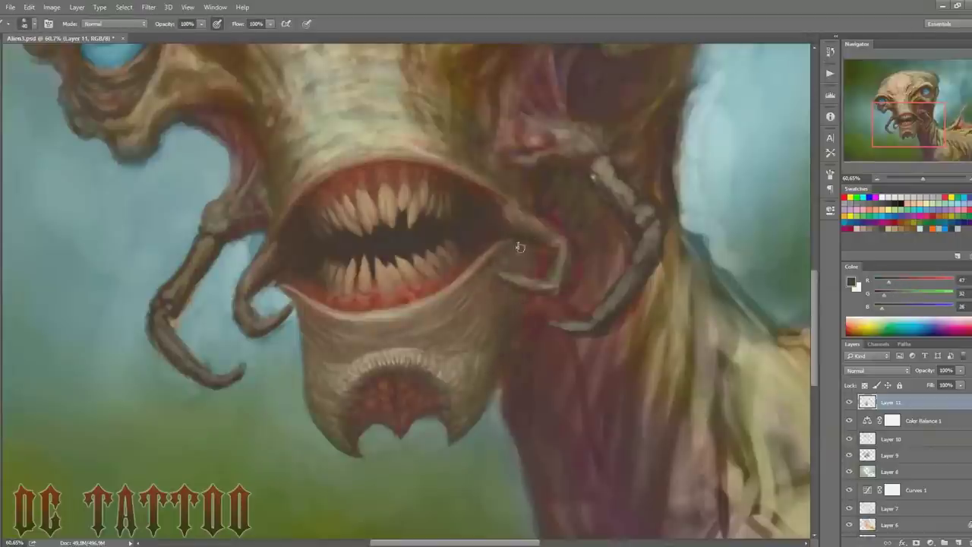
left_click(277, 281, "alt")
key("bracketleft")
left_click(505, 284, "alt")
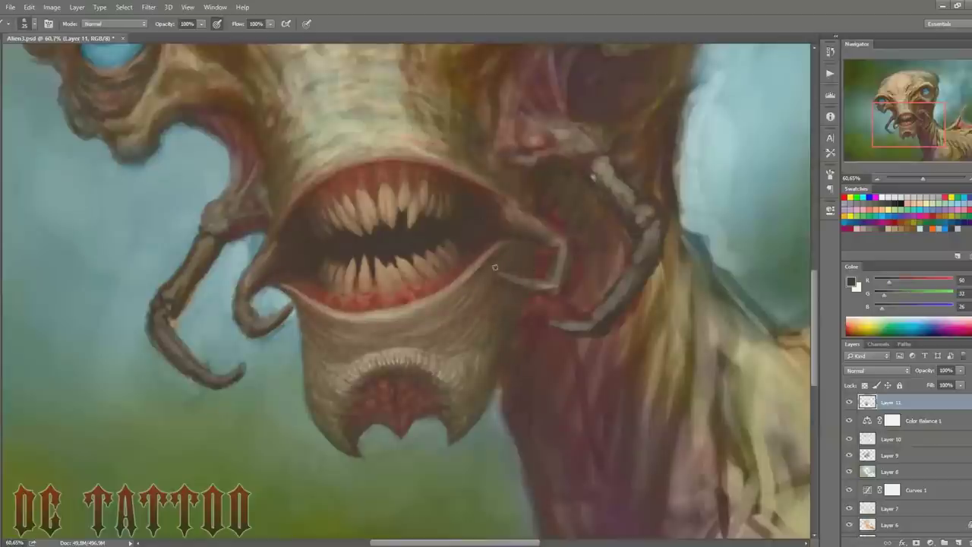
Step: Sample near-black lip brown at brush sizes 40–45 and bring the upper face into view
key("bracketright")
key("bracketright")
left_click(307, 278, "alt")
key("bracketleft")
left_click(288, 282, "alt")
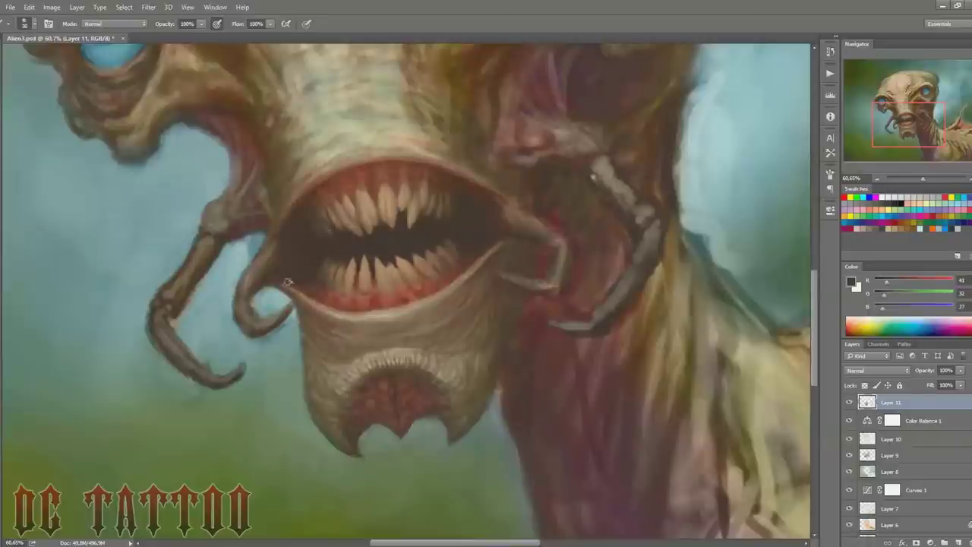
key("bracketright")
key("bracketright")
key("bracketright")
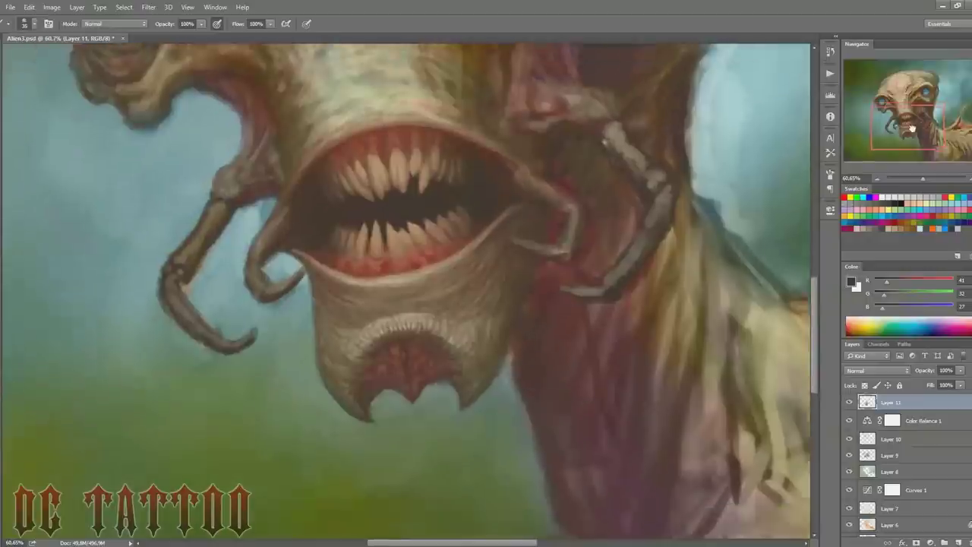
left_click_drag(530, 279, 559, 263)
Step: Sample reddish mouth tones, olive and tan chin colours at brush sizes 100, 20 and 50
left_click(437, 373, "alt")
left_click(448, 365, "alt")
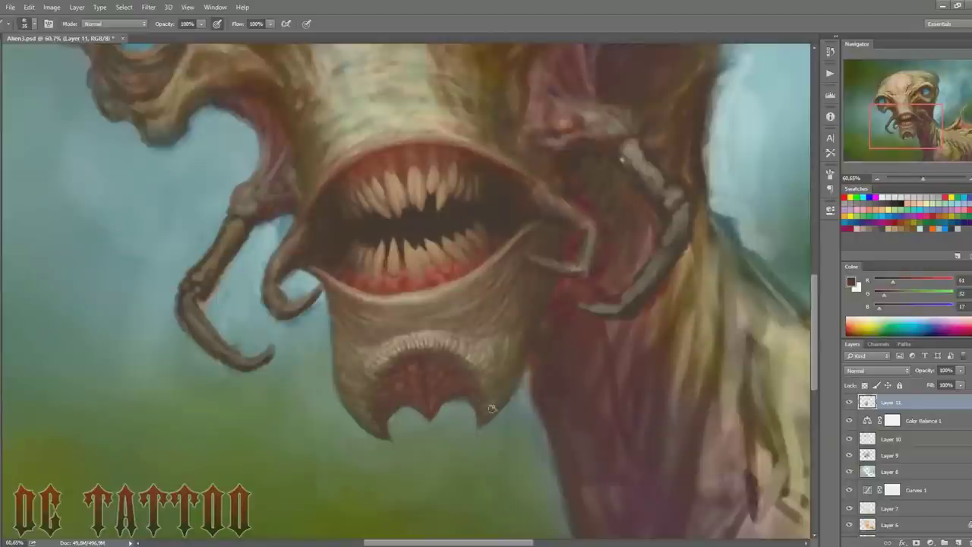
key("bracketright")
key("bracketright")
key("bracketright")
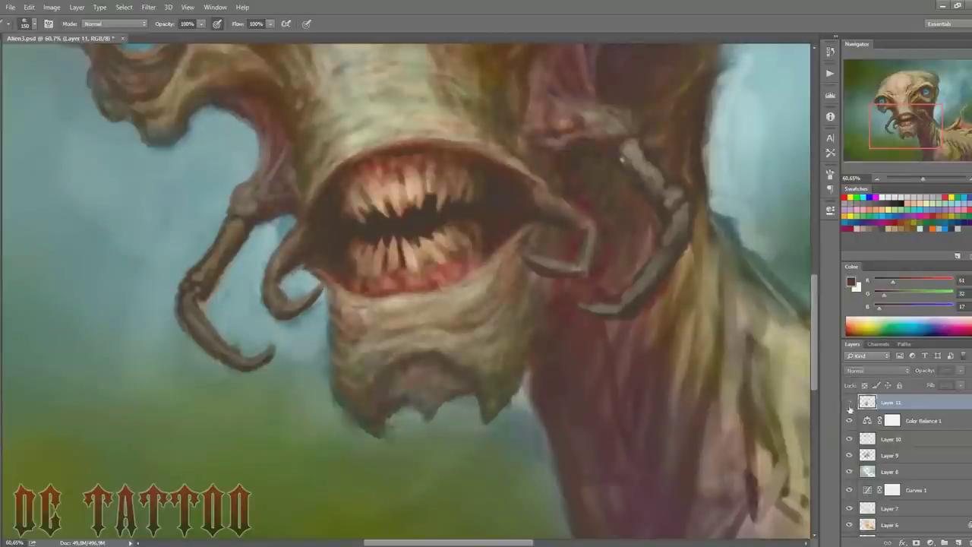
left_click(505, 334, "alt")
key("bracketleft")
key("bracketleft")
key("bracketleft")
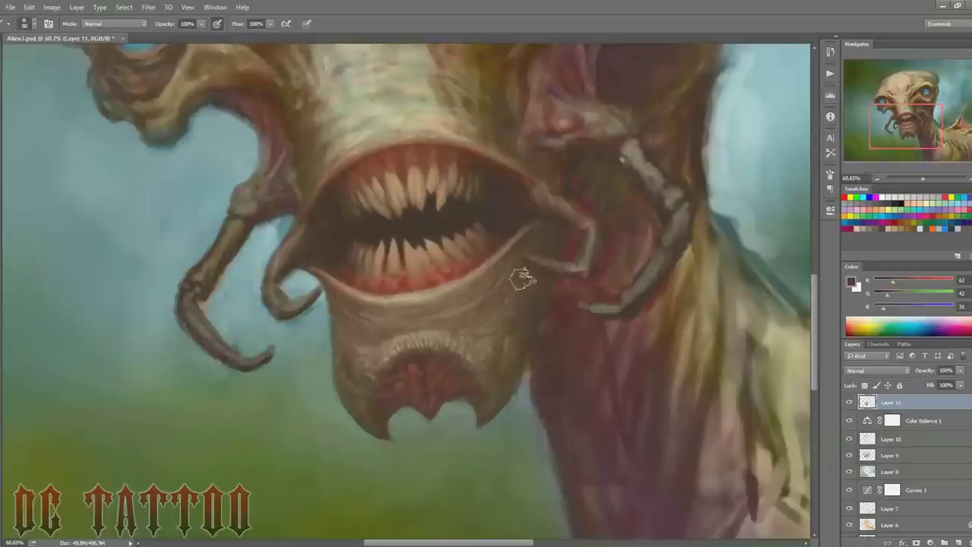
left_click(353, 354, "alt")
key("bracketright")
key("bracketright")
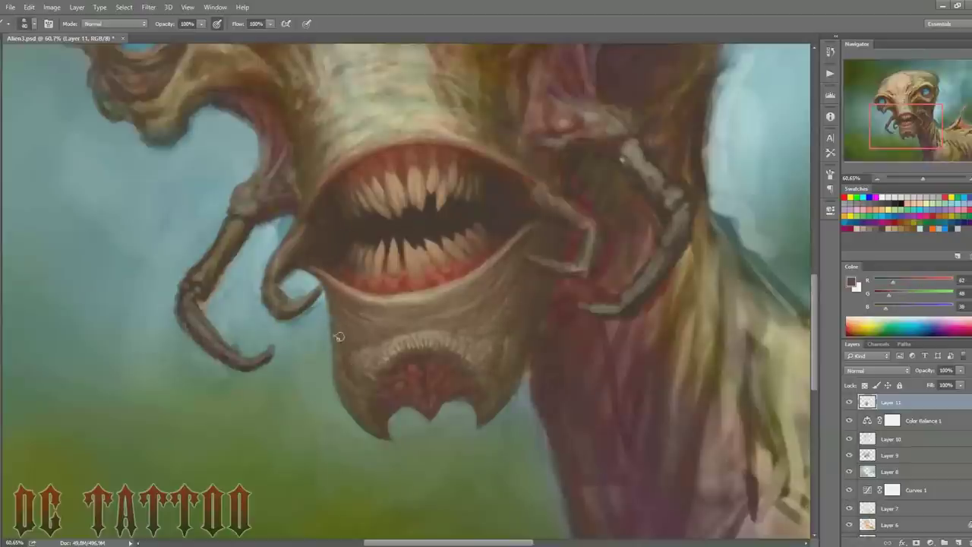
left_click(625, 342, "alt")
Step: Pan to the eye area and sample mid, dark and olive browns, resizing the brush between 25 and 60
left_click_drag(911, 124, 909, 115)
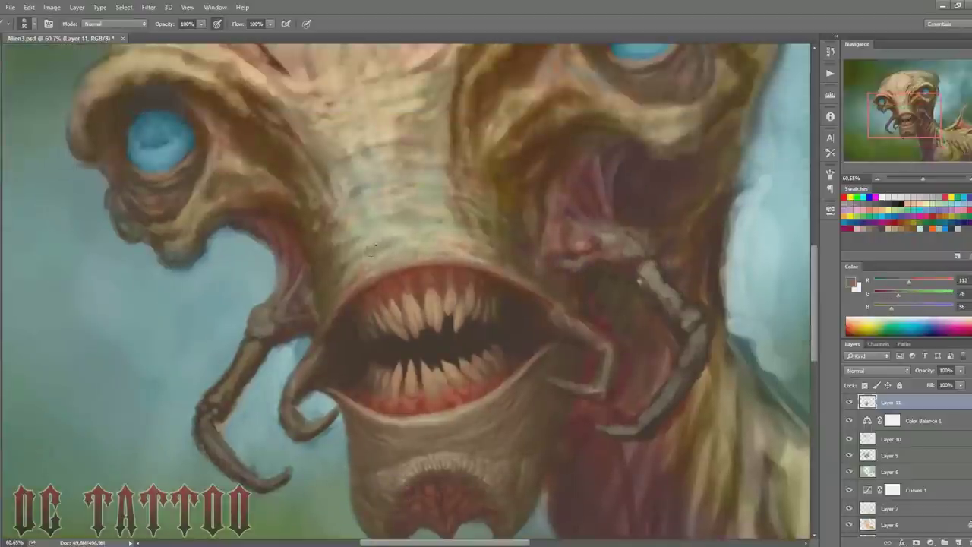
left_click(630, 249, "alt")
key("bracketleft")
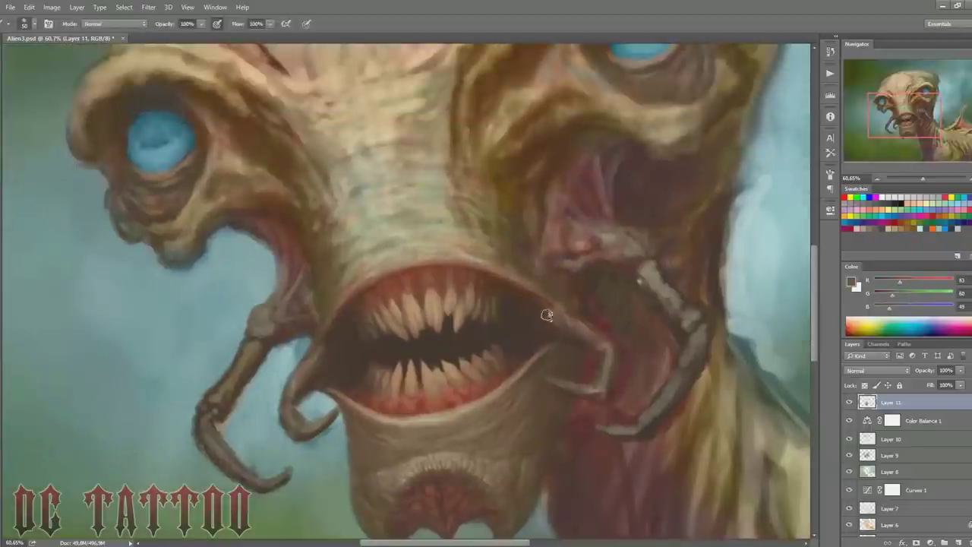
left_click(586, 339, "alt")
key("bracketright")
key("bracketright")
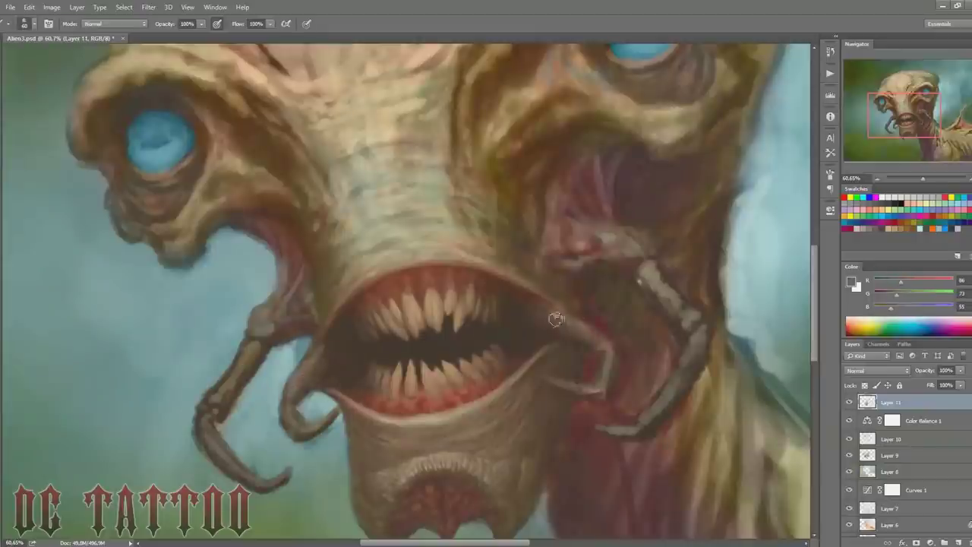
left_click(539, 334, "alt")
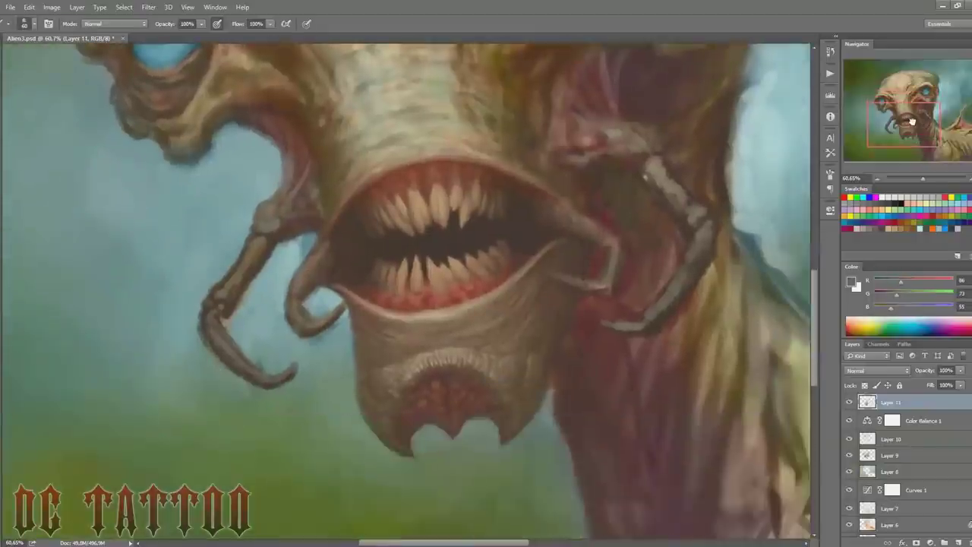
left_click_drag(907, 119, 903, 118)
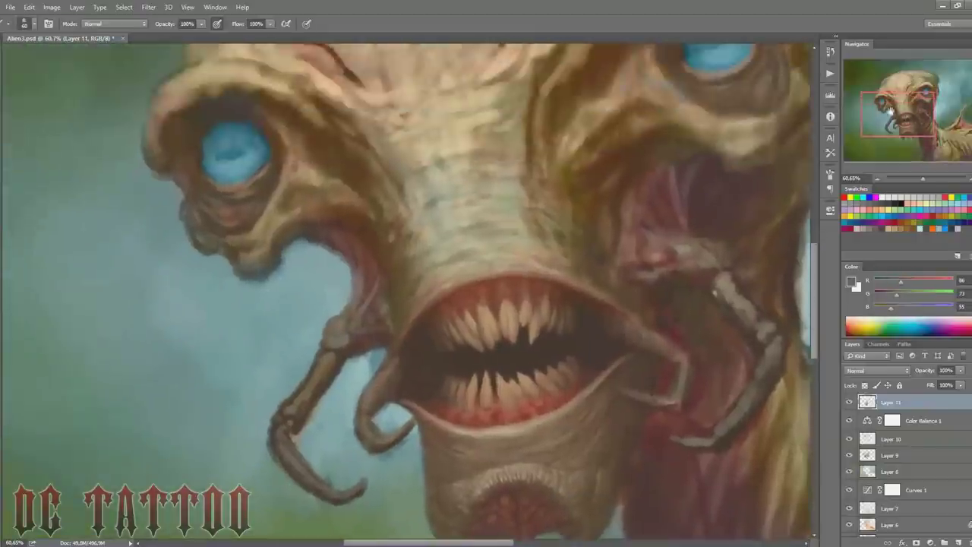
key("bracketleft")
key("bracketleft")
key("bracketleft")
left_click(408, 316, "alt")
key("bracketright")
key("bracketright")
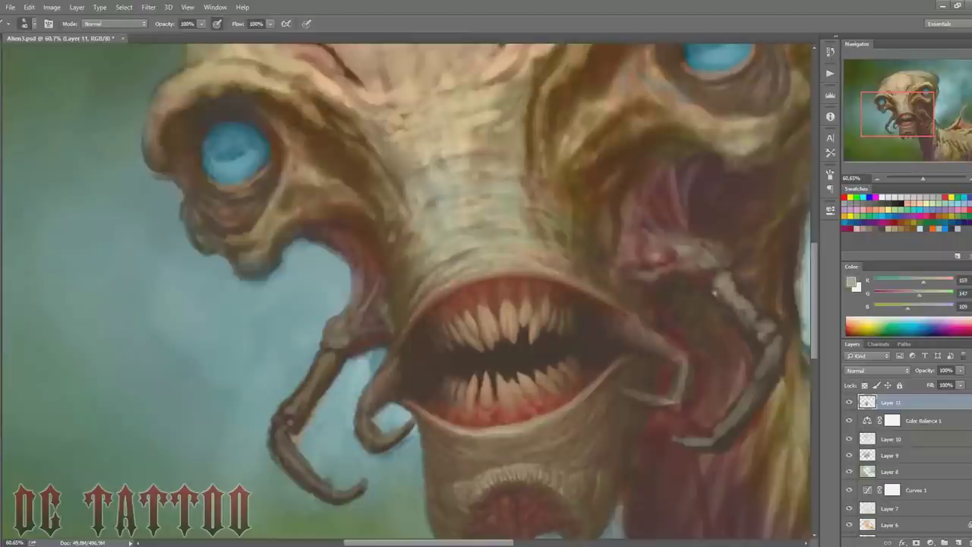
left_click(396, 287, "alt")
key("bracketright")
key("bracketright")
key("bracketright")
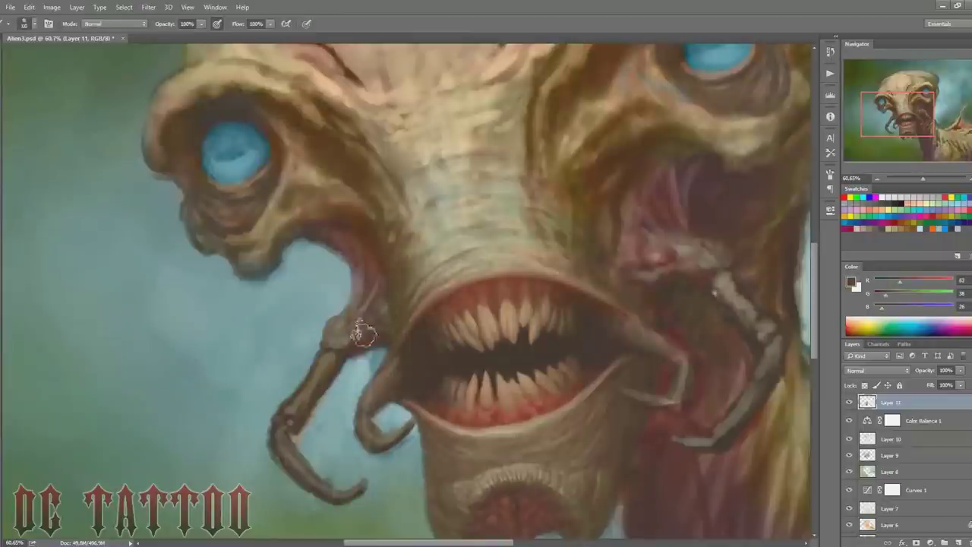
Step: Sample reddish, mid and near-black browns, settling on a 20 px brush
left_click(641, 196, "alt")
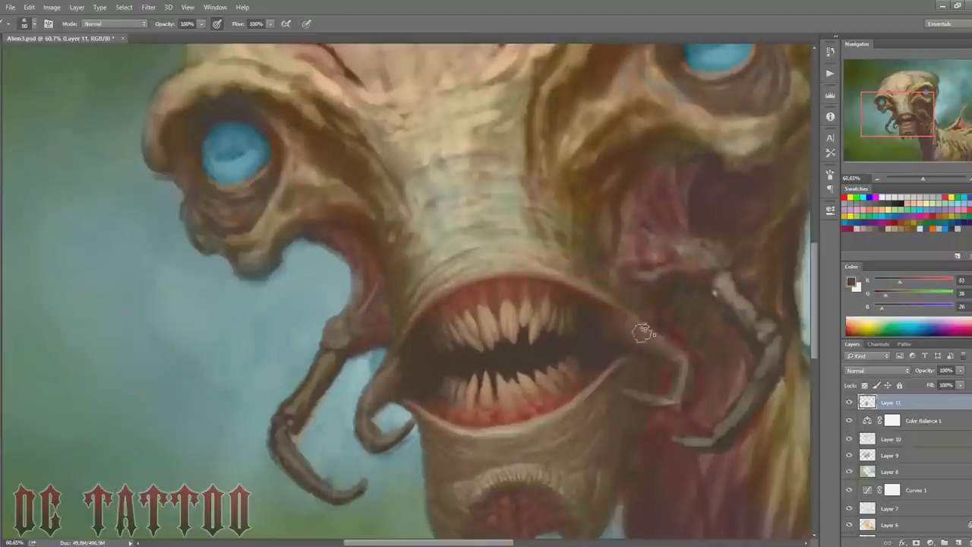
left_click(727, 228, "alt")
key("bracketleft")
key("bracketleft")
key("bracketleft")
key("bracketright")
key("bracketright")
key("bracketright")
key("bracketleft")
key("bracketleft")
key("bracketleft")
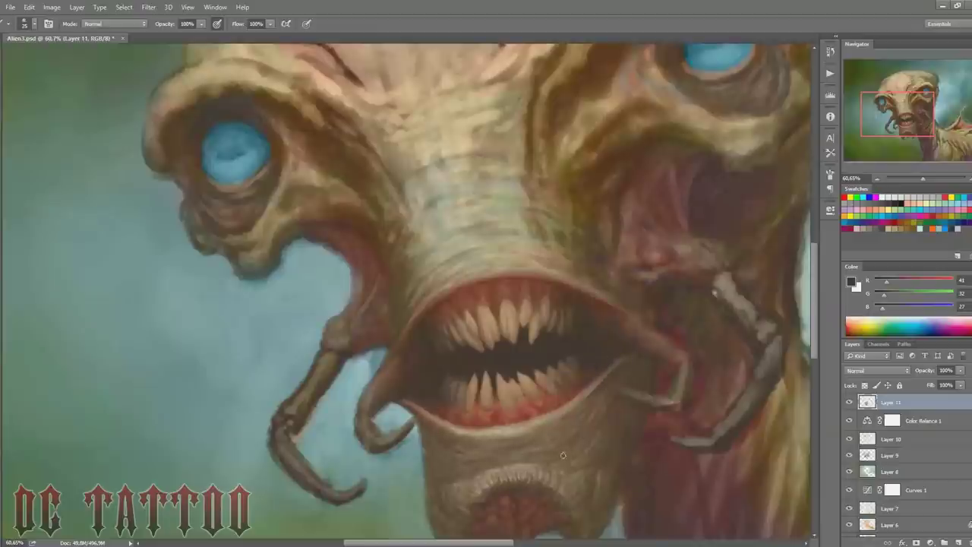
key("bracketright")
left_click(488, 451, "alt")
key("bracketleft")
key("bracketleft")
key("bracketleft")
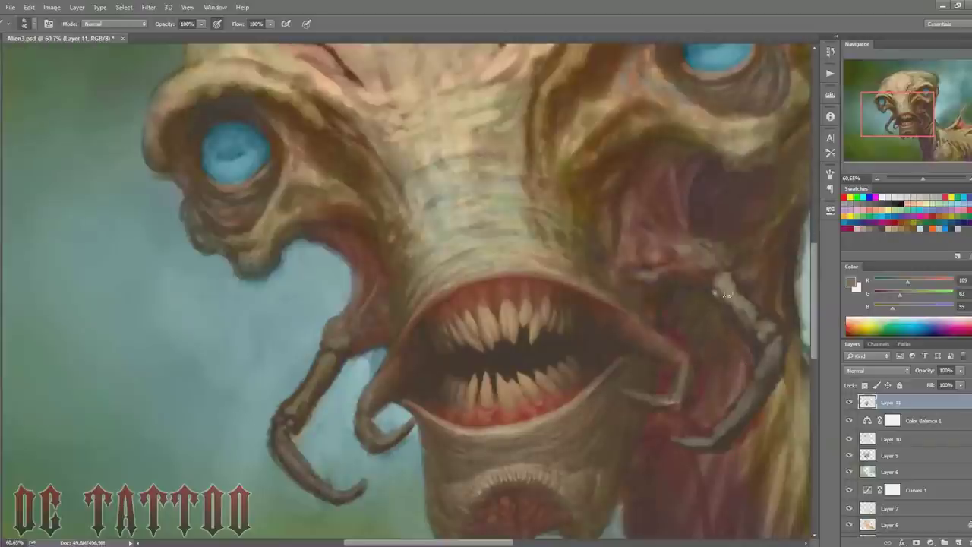
key("bracketright")
key("bracketright")
key("bracketright")
left_click(414, 329, "alt")
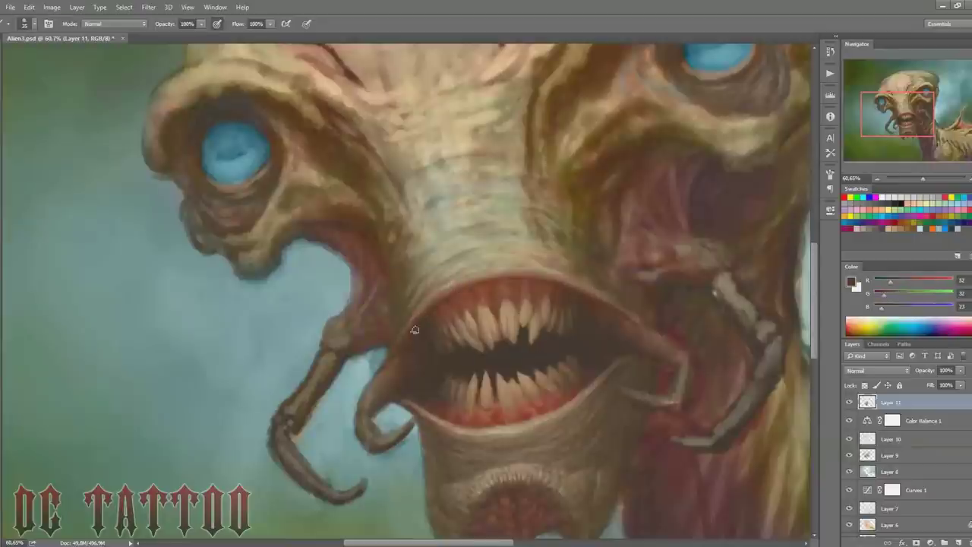
key("bracketleft")
key("bracketleft")
key("bracketleft")
Step: Paint dark wrinkle strokes across the nose bridge and snout in a snout brown
left_click_drag(903, 125, 903, 122)
left_click(395, 220, "alt")
left_click_drag(364, 167, 403, 214)
left_click_drag(525, 126, 516, 206)
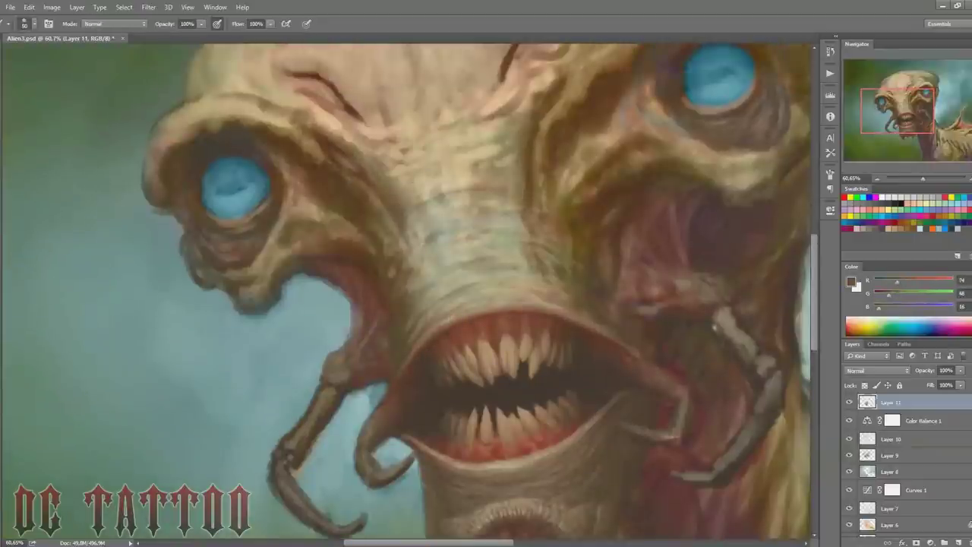
mouse_move(414, 221)
left_mouse_down()
mouse_move(435, 313)
mouse_move(433, 296)
left_mouse_up()
left_click_drag(532, 205, 517, 287)
left_click_drag(411, 167, 502, 205)
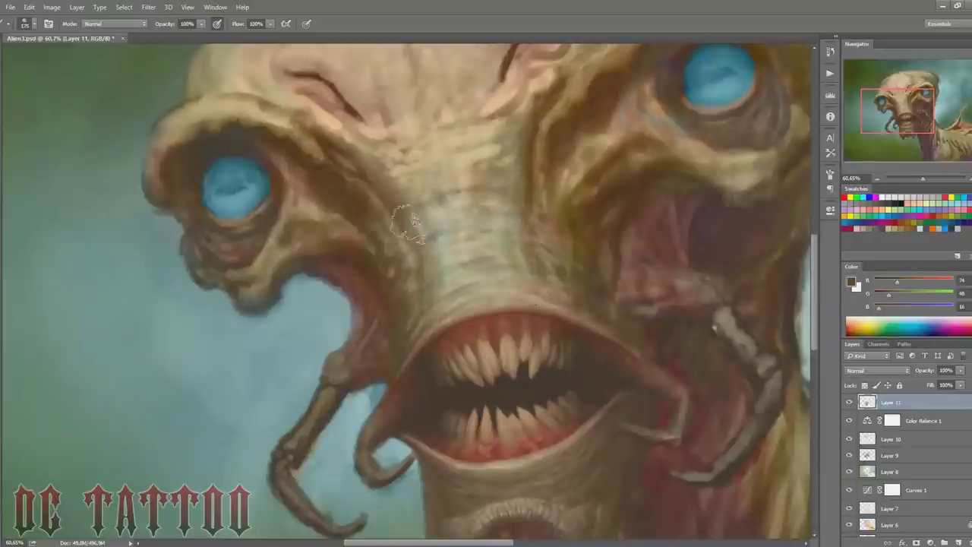
Step: Pick a near-black brown at brush size 70 and add Layer 12 in Color blend mode
key("bracketright")
key("bracketright")
key("bracketright")
left_click(379, 215, "alt")
key("bracketright")
key("bracketright")
key("bracketright")
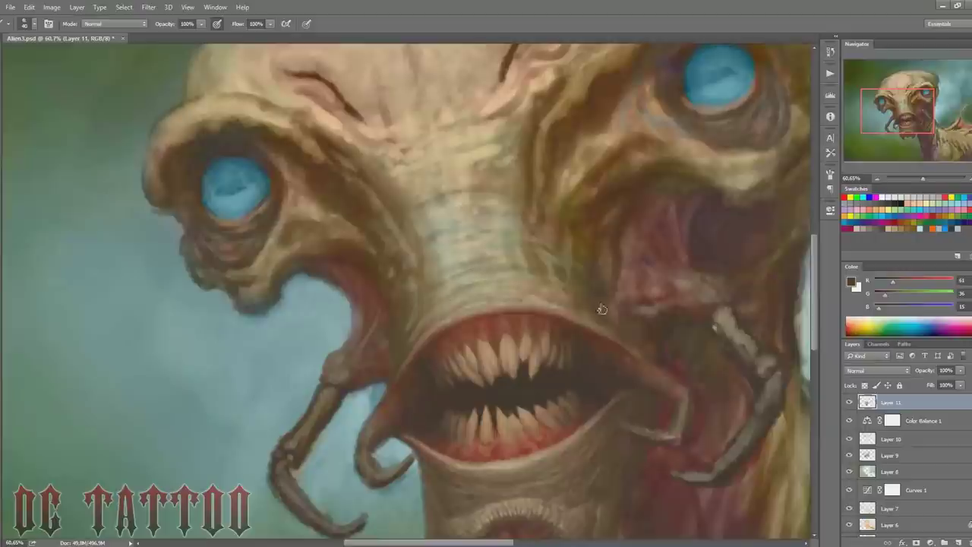
left_click(477, 393, "alt")
key("ctrl+shift+alt+n")
key("shift+alt+c")
Step: Tint the lower teeth light tan and lower Layer 12's opacity to 77%
left_click(486, 376, "alt")
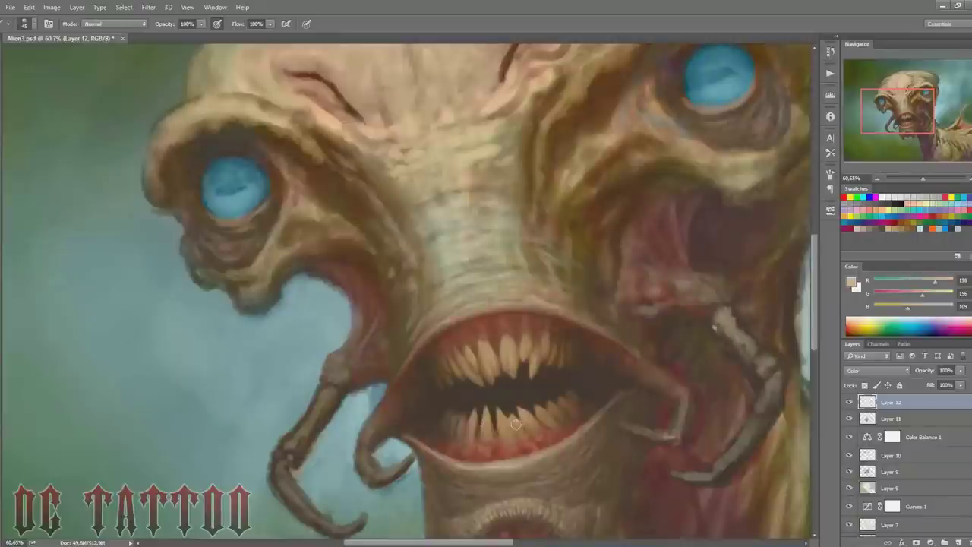
left_click_drag(460, 439, 492, 434)
key("bracketright")
key("bracketright")
key("bracketright")
left_click_drag(927, 370, 909, 372)
Step: On new Layer 13, paint tan highlights on the tendril's claw hook and the lip
key("ctrl+shift+alt+n")
key("bracketleft")
key("bracketleft")
left_click(474, 455, "alt")
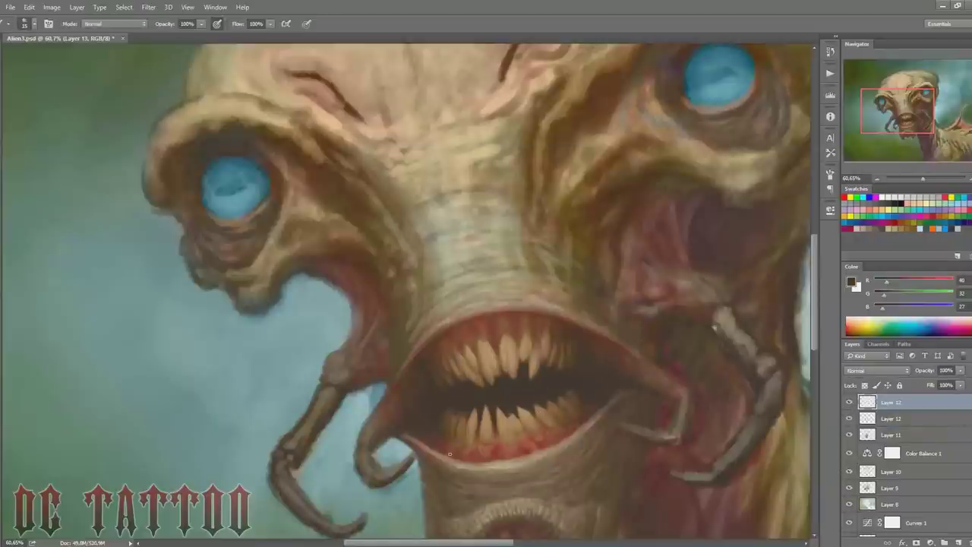
key("bracketright")
key("bracketright")
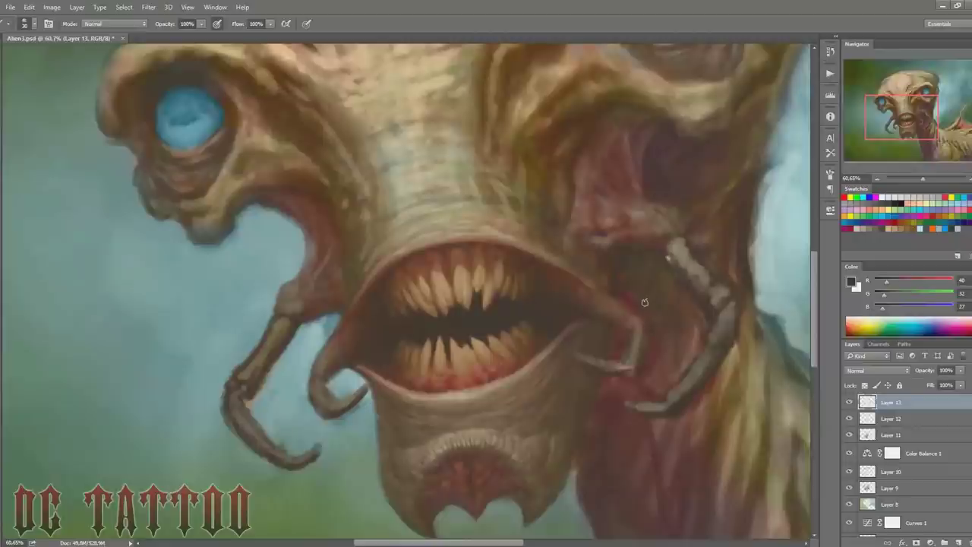
left_click(645, 334, "alt")
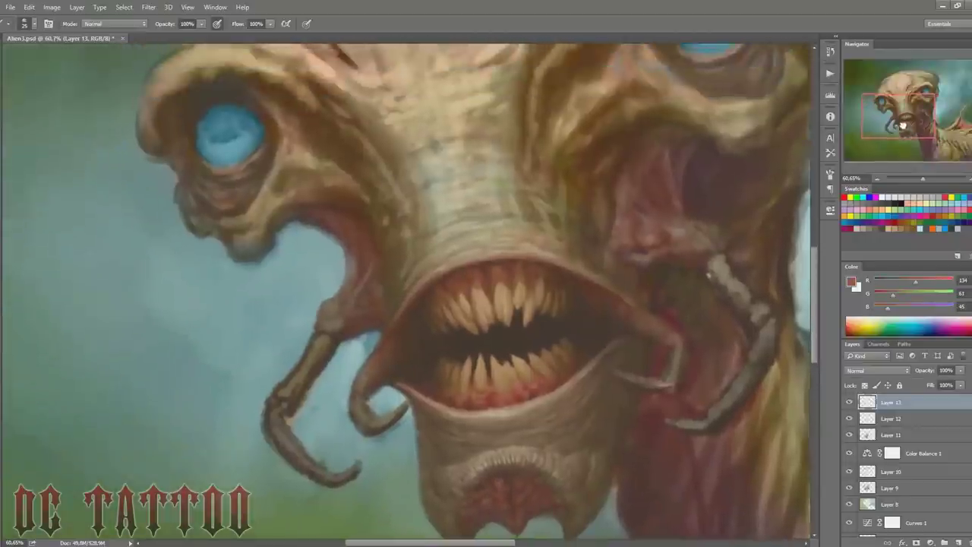
left_click(372, 431, "alt")
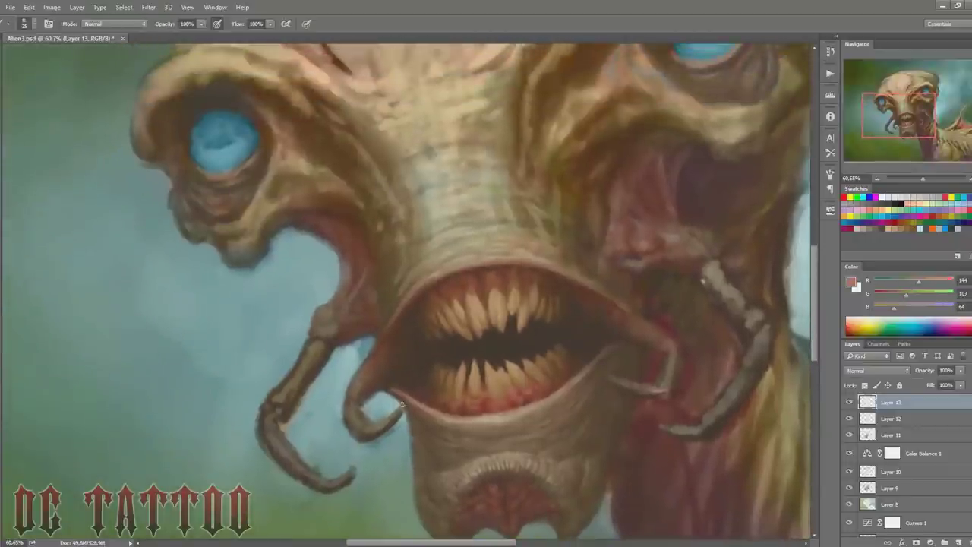
left_click_drag(385, 423, 351, 404)
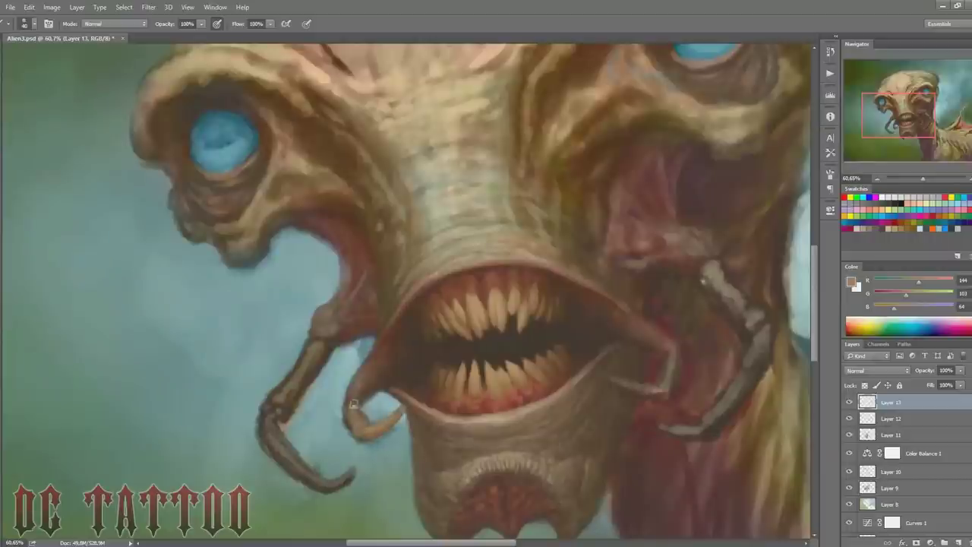
left_click_drag(644, 383, 611, 389)
Step: Highlight the claw tip with tan and paint blue-grey background around it
left_click(365, 438, "alt")
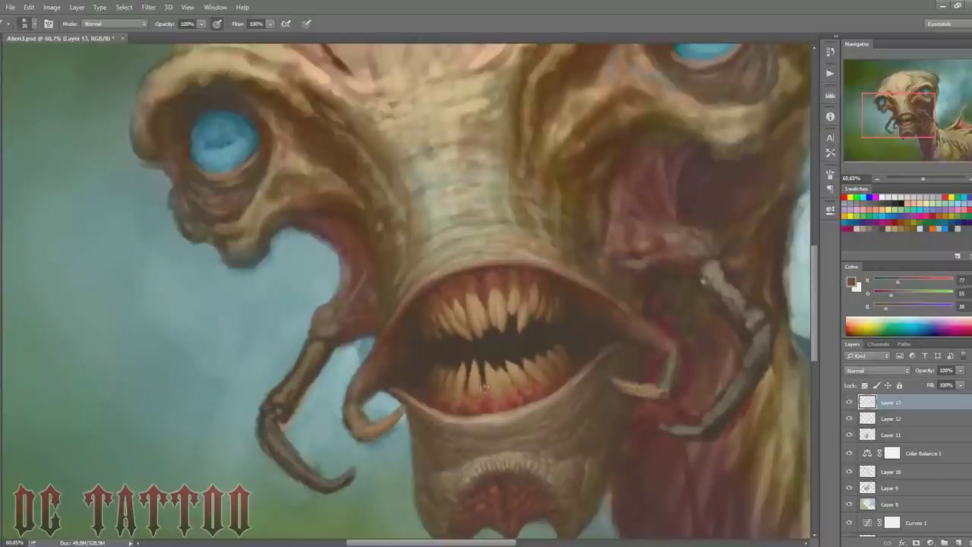
left_click(667, 369, "alt")
left_click_drag(668, 371, 654, 395)
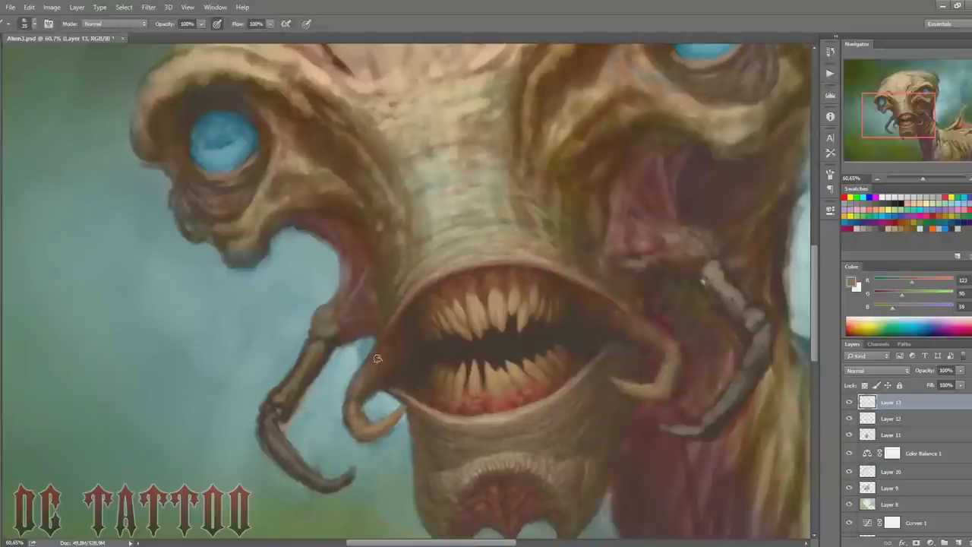
left_click(672, 318, "alt")
key("bracketleft")
key("bracketleft")
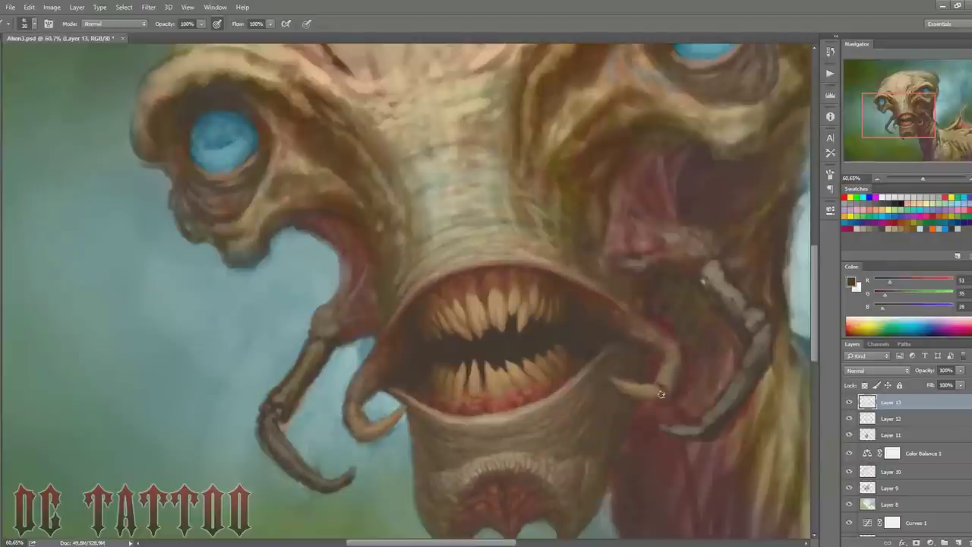
left_click(661, 394, "alt")
left_click(656, 389, "alt")
left_click(410, 402, "alt")
left_click(396, 410, "alt")
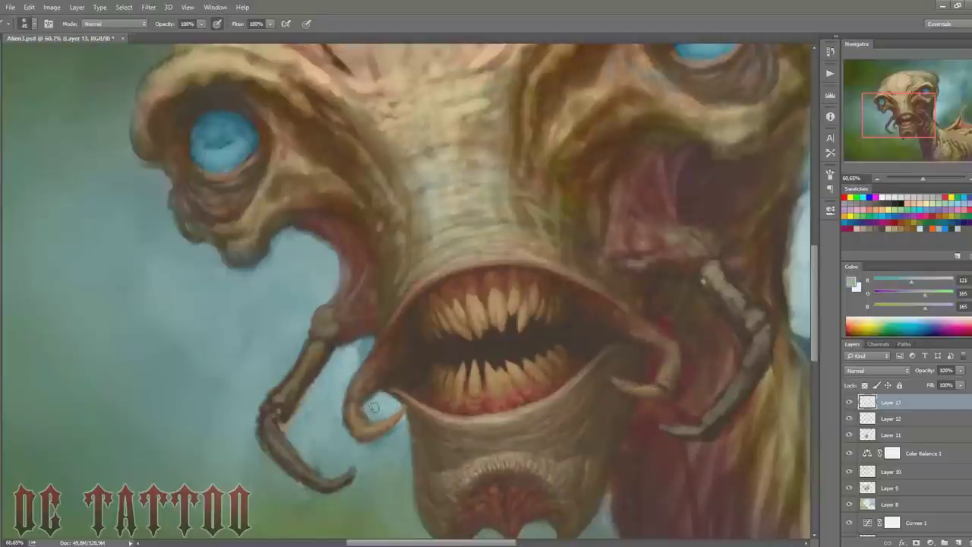
mouse_move(395, 429)
left_mouse_down()
mouse_move(372, 451)
mouse_move(410, 463)
left_mouse_up()
Step: Darken the side of the lower tusk with a near-black brown at brush size 60
left_click(357, 437, "alt")
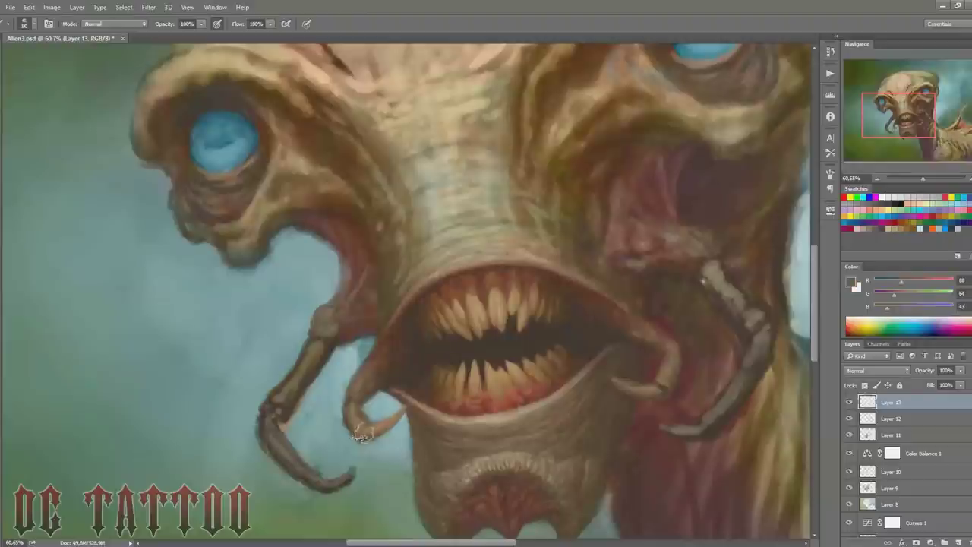
left_click(639, 351, "alt")
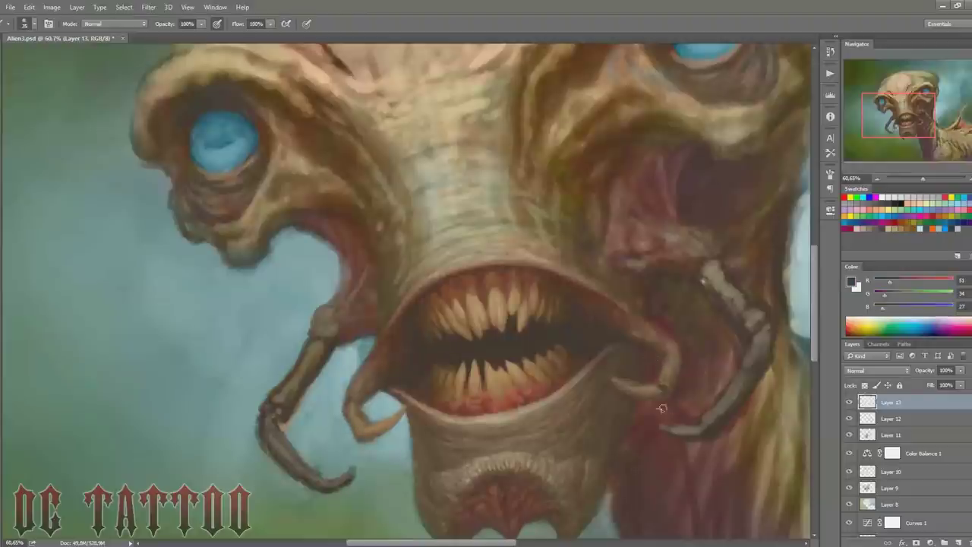
left_click(641, 378, "alt")
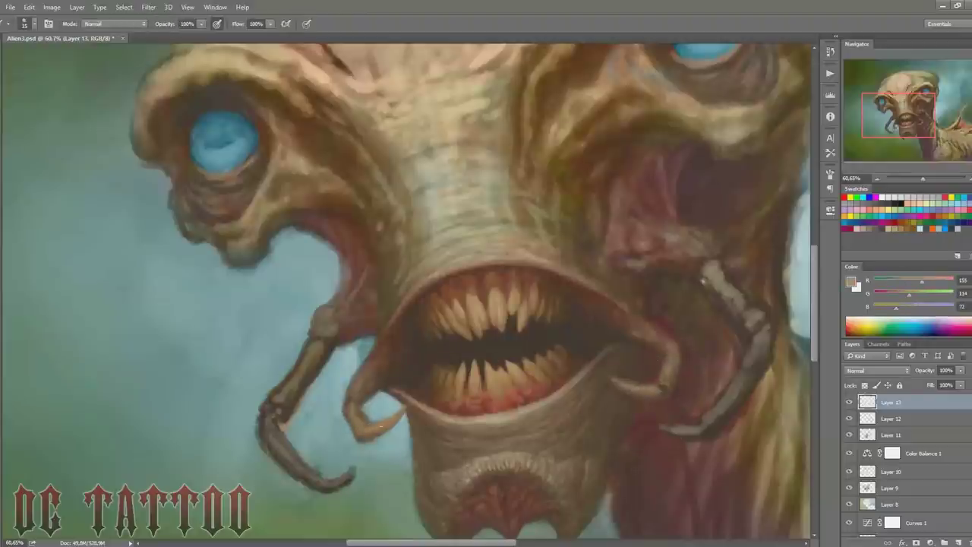
left_click(368, 427, "alt")
key("bracketright")
left_click(362, 429, "alt")
left_click(356, 402, "alt")
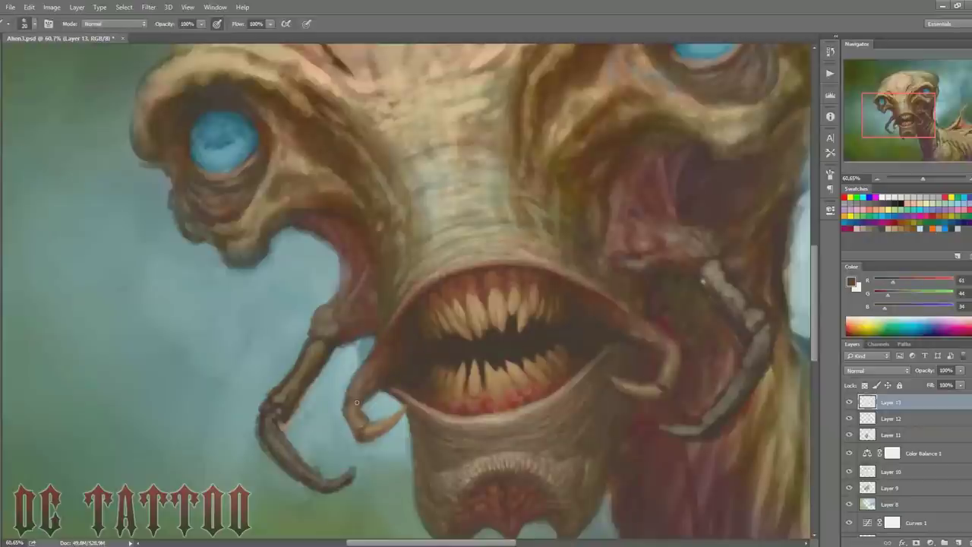
key("bracketright")
key("bracketright")
key("bracketright")
left_click(653, 347, "alt")
left_click_drag(667, 383, 670, 346)
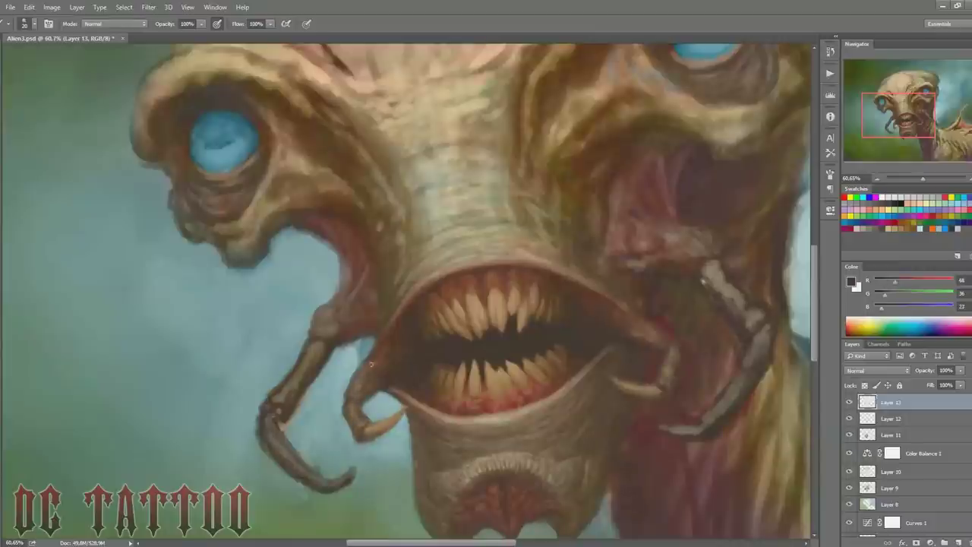
Step: Paint a fine light tan skin stroke along the lips with a 15 px brush
left_click(365, 365, "alt")
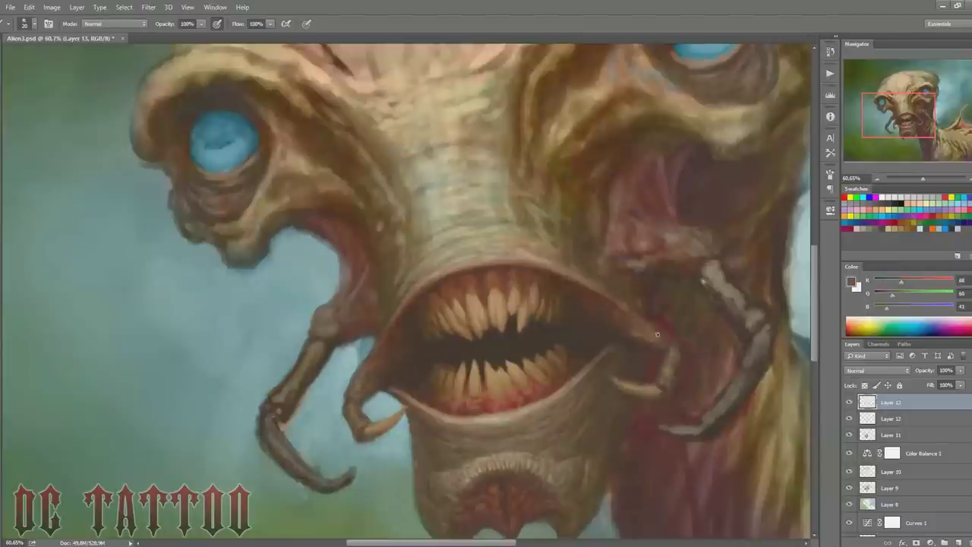
left_click(622, 302, "alt")
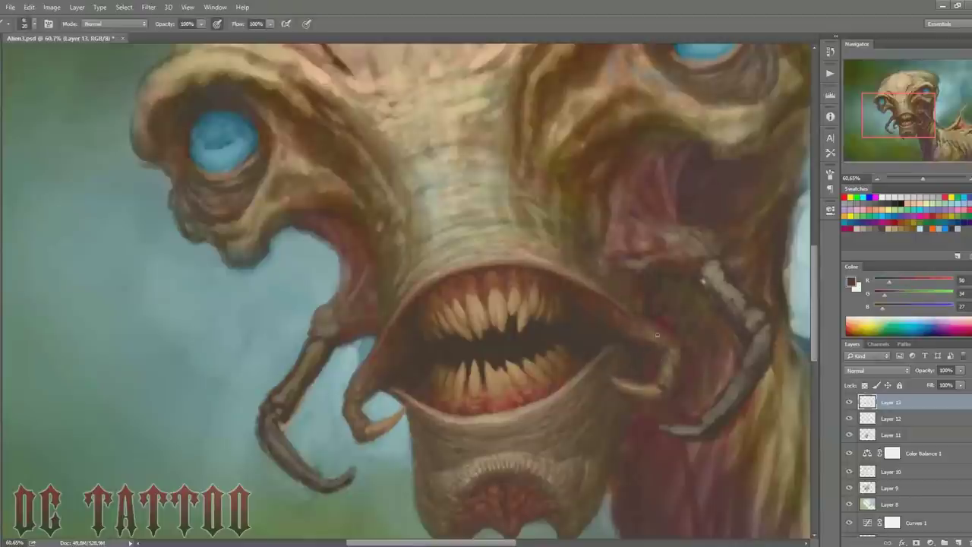
left_click(634, 387, "alt")
key("bracketleft")
left_click(621, 348, "alt")
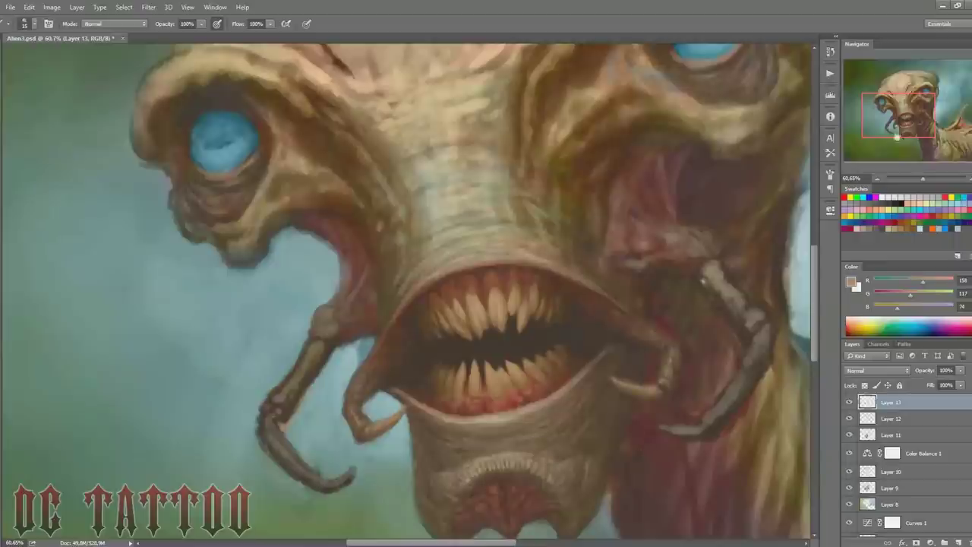
left_click_drag(655, 328, 614, 296)
Step: Sample reddish flesh and brown tones from the mouth, resizing the brush between 5 and 70
key("bracketleft")
left_click(560, 255, "alt")
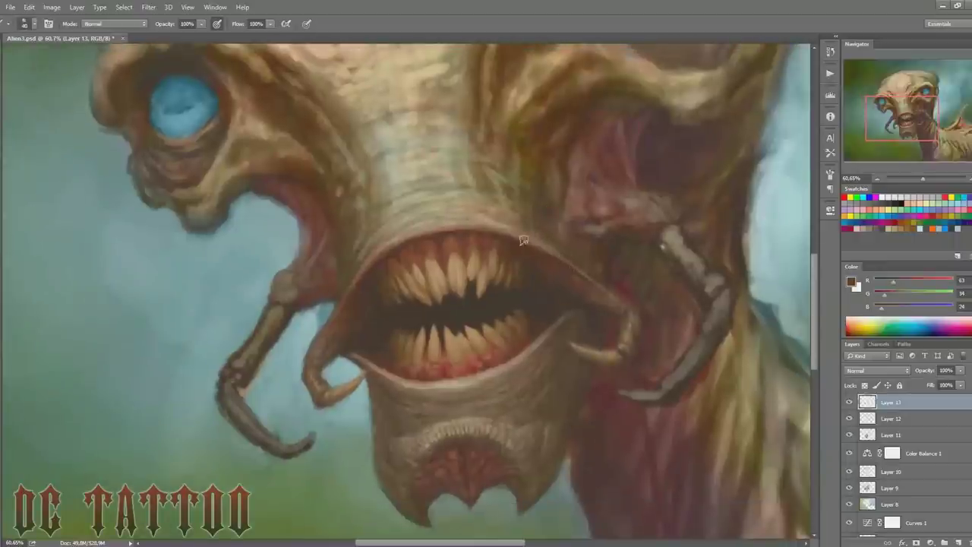
key("bracketright")
left_click(562, 266, "alt")
key("bracketright")
key("bracketright")
left_click(362, 354, "alt")
key("bracketleft")
key("bracketleft")
key("bracketleft")
left_click(349, 283, "alt")
Step: Sample light tan and dark brown shadow tones, stepping the brush from 30 down to 20, then 35
key("bracketleft")
left_click(520, 225, "alt")
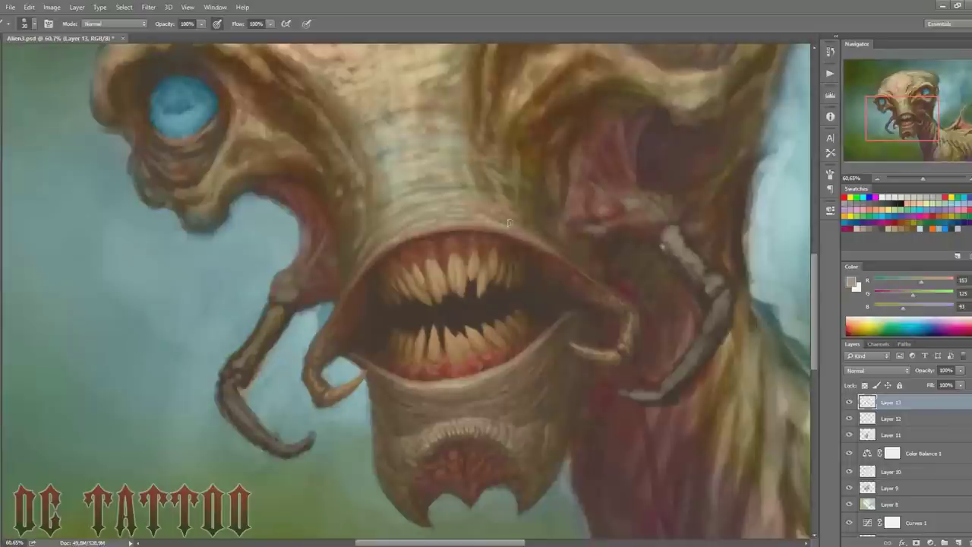
key("bracketleft")
left_click(515, 121, "alt")
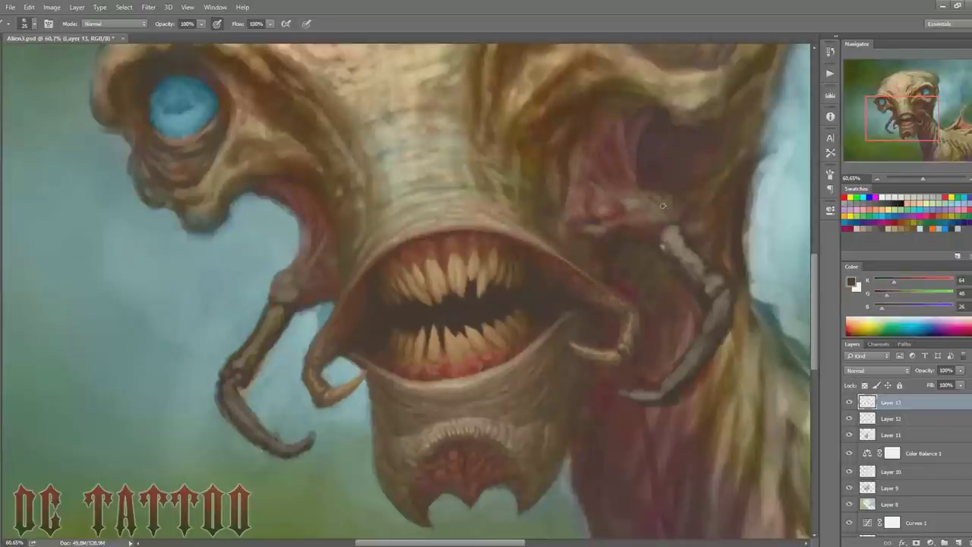
key("bracketleft")
left_click(421, 472, "alt")
key("bracketright")
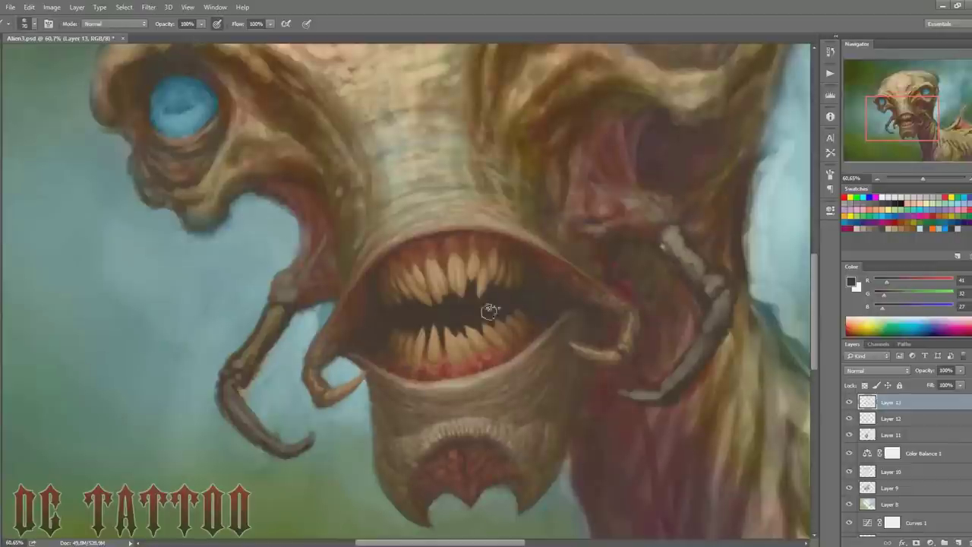
Step: Pan toward the top of the head and sample light teal and tan, with a 20 px brush
left_click_drag(906, 115, 906, 107)
left_click(327, 388, "alt")
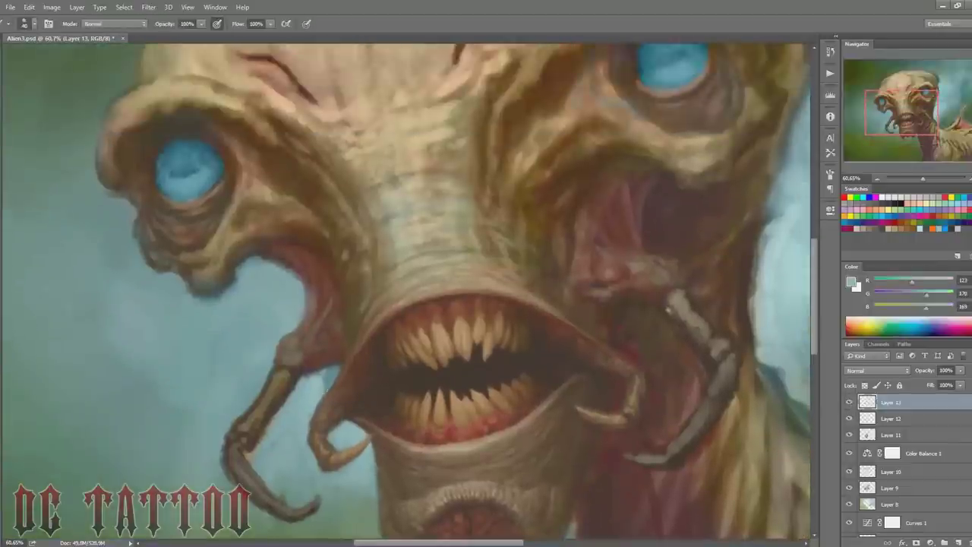
key("bracketright")
key("bracketright")
key("bracketright")
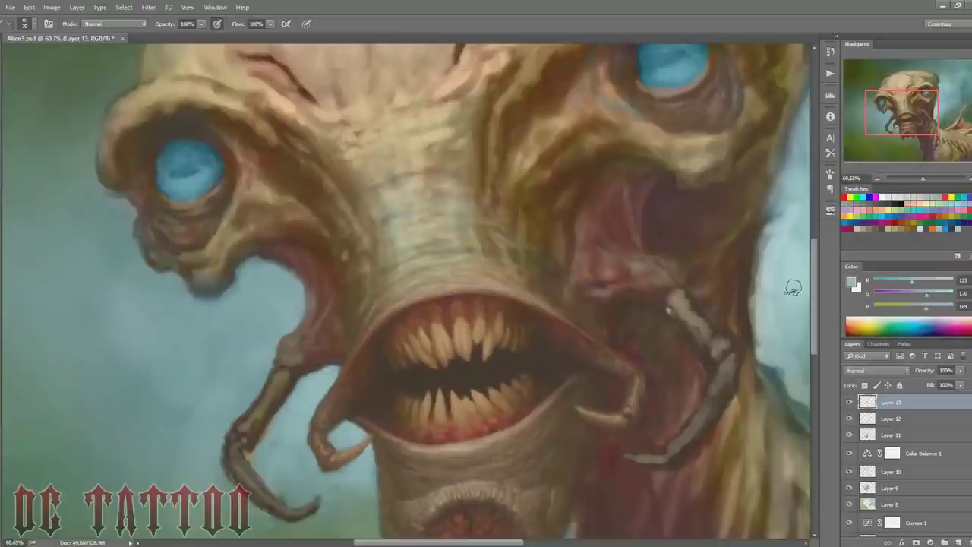
left_click_drag(900, 110, 901, 111)
left_click(404, 326, "alt")
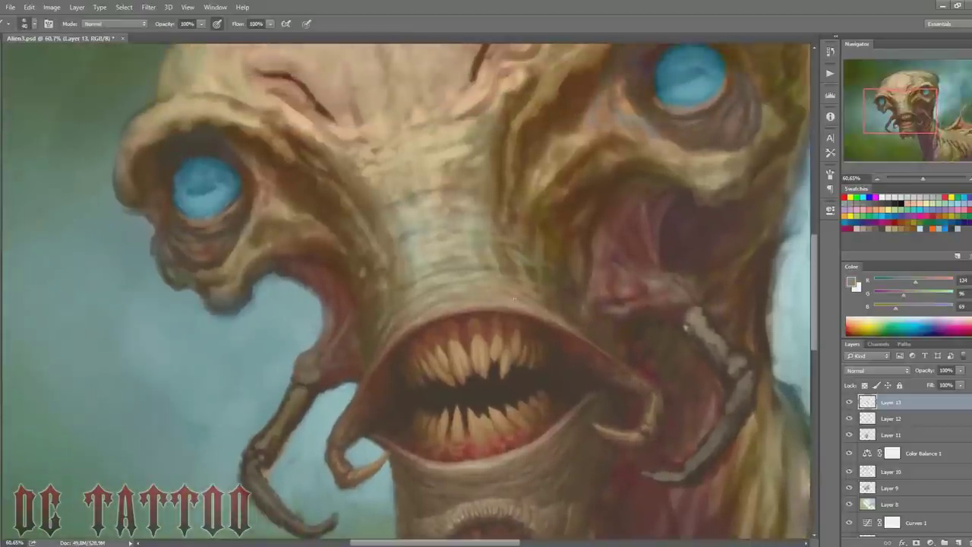
key("bracketleft")
key("bracketleft")
key("bracketleft")
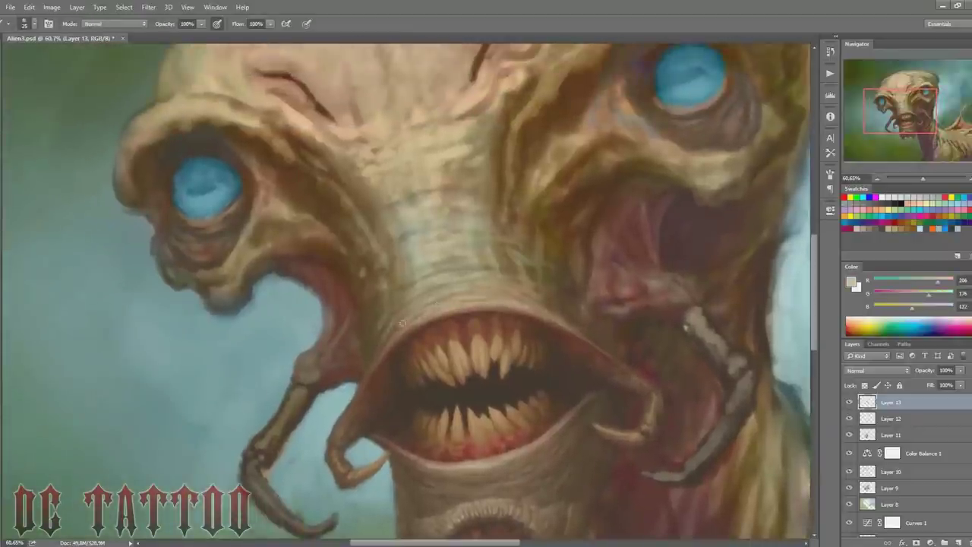
key("bracketleft")
Step: Alternate dark brown and light tan samples around the mouth with a 40 px brush
left_click(437, 303, "alt")
left_click(462, 303, "alt")
key("bracketright")
left_click(393, 313, "alt")
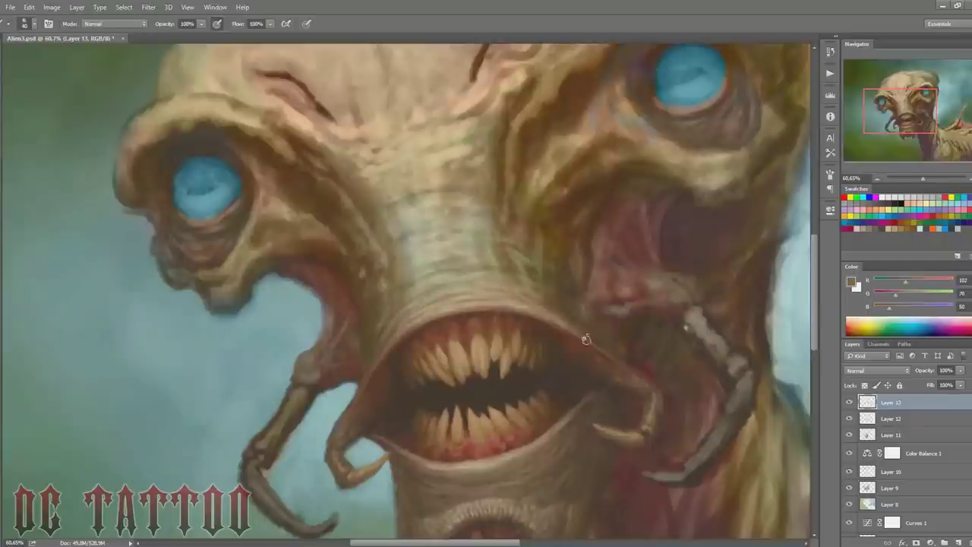
left_click(440, 258, "alt")
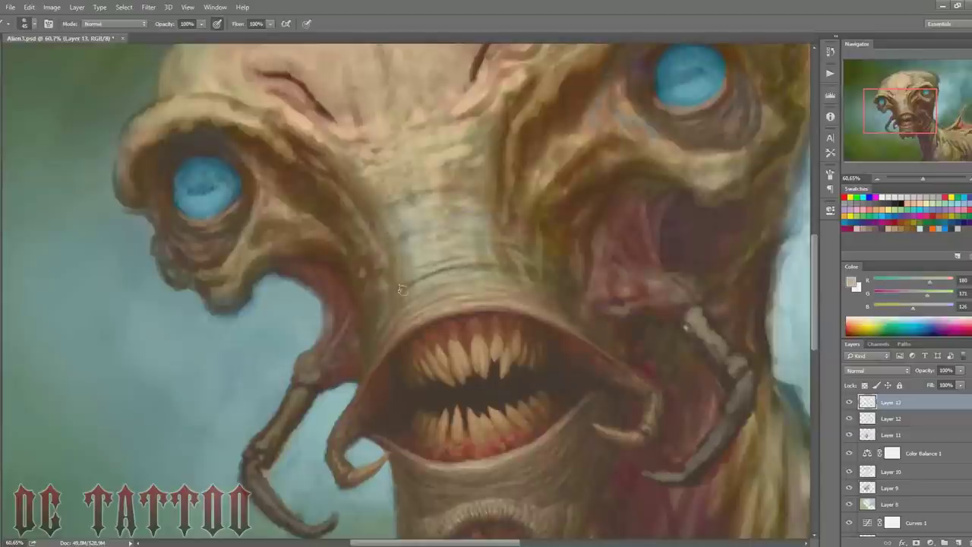
left_click(495, 267, "alt")
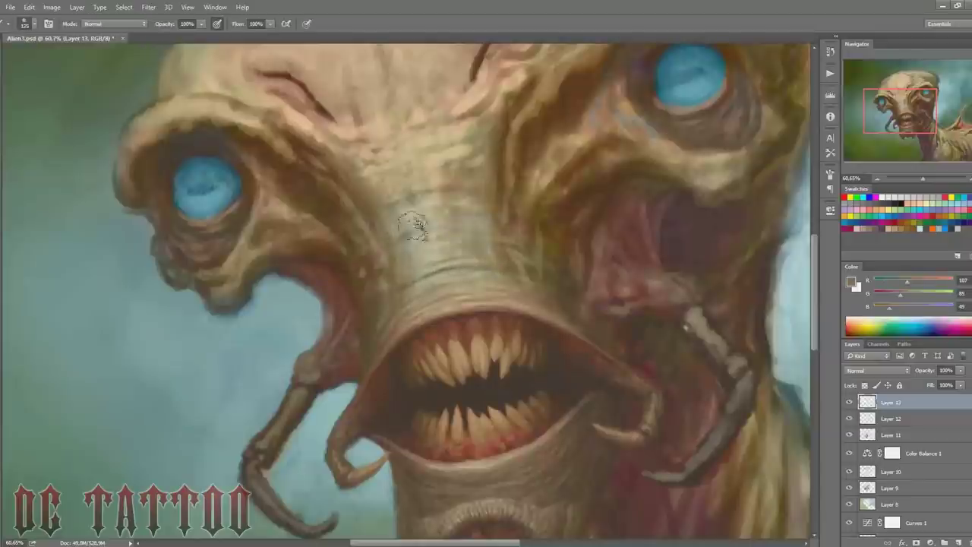
Step: Sample grey-green, dark brown and light tans on the nose bridge, bringing the brush to 40
left_click(413, 219, "alt")
key("bracketright")
key("bracketright")
key("bracketright")
key("bracketleft")
key("bracketleft")
key("bracketleft")
left_click(496, 179, "alt")
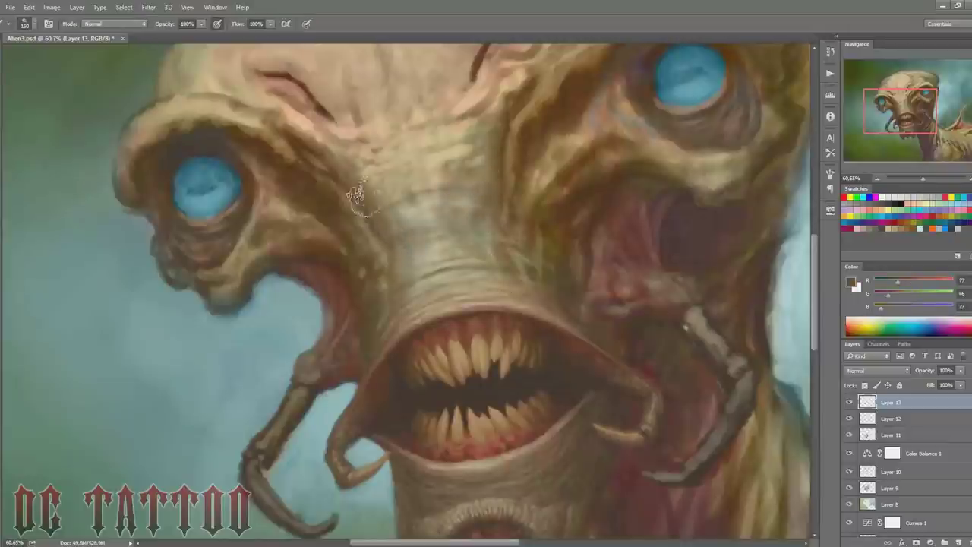
key("bracketleft")
key("bracketleft")
key("bracketleft")
left_click(405, 203, "alt")
left_click(423, 215, "alt")
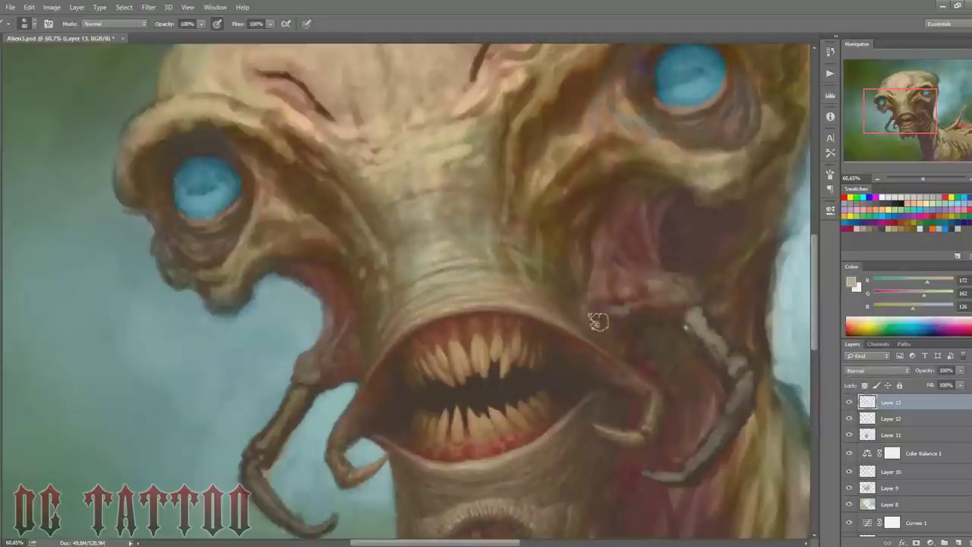
key("bracketleft")
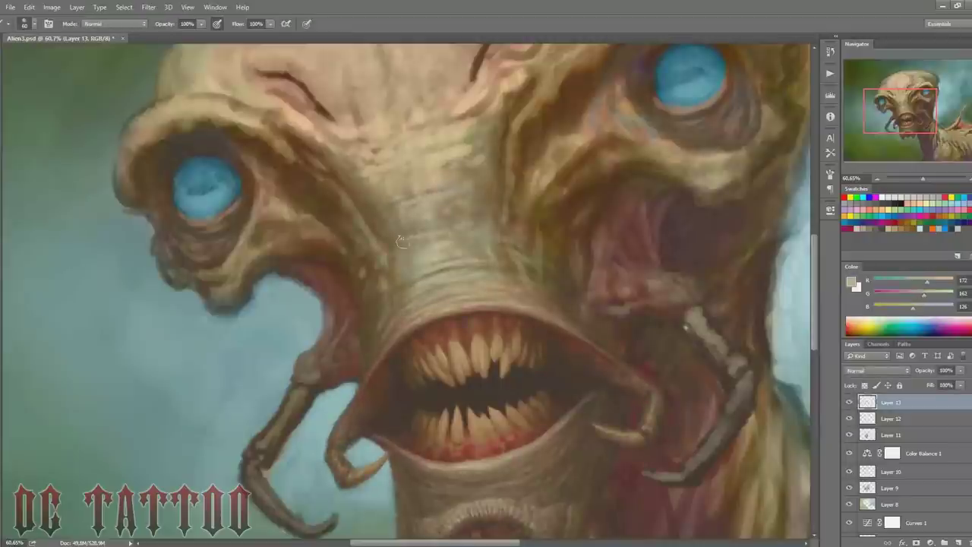
Step: Sample darker and pale greenish tans while resizing the brush between 20 and 175
key("bracketright")
key("bracketright")
key("bracketright")
left_click(428, 220, "alt")
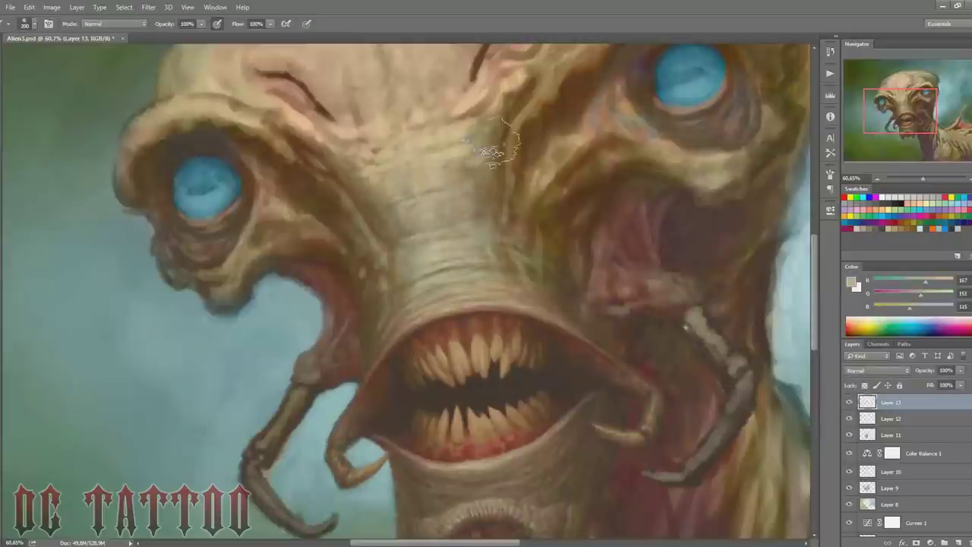
left_click(510, 232, "alt")
key("bracketleft")
key("bracketleft")
key("bracketleft")
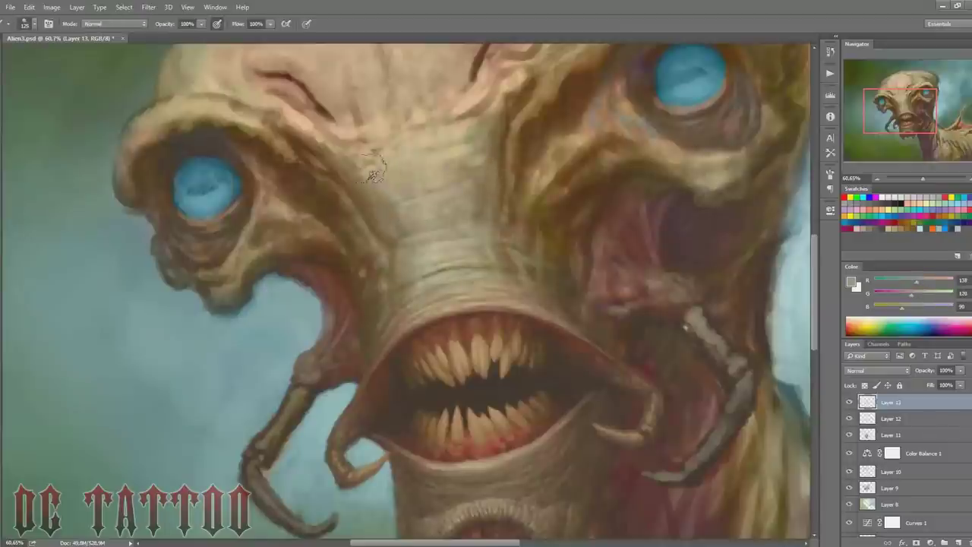
left_click(460, 270, "alt")
key("bracketright")
key("bracketright")
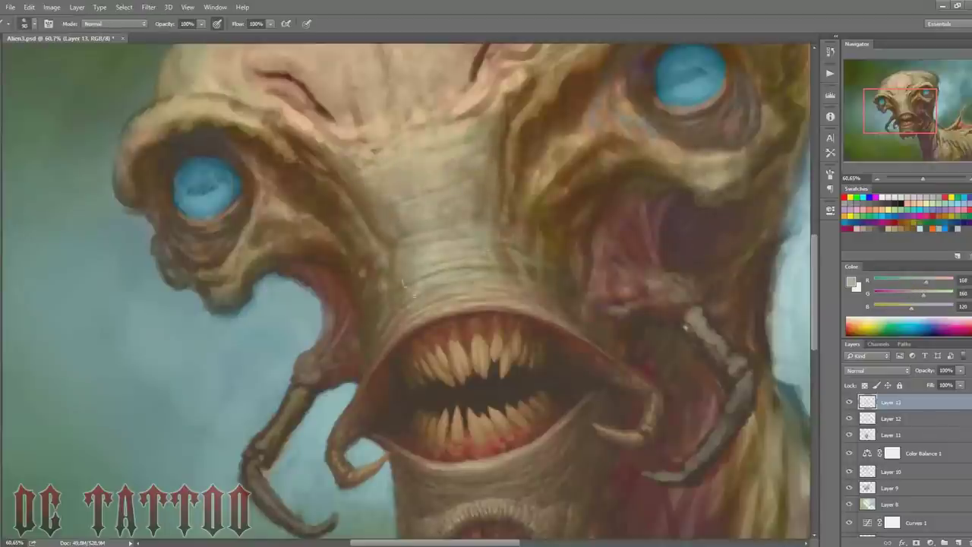
key("bracketright")
key("bracketright")
key("bracketright")
Step: Paint light tan highlights along the upper lip after sampling nose browns at brush size 30
left_click(494, 138, "alt")
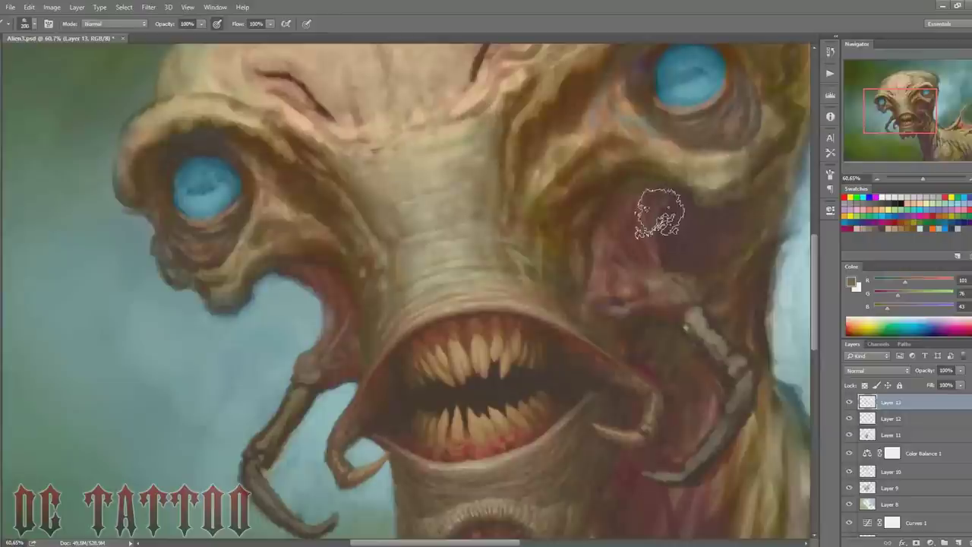
key("bracketleft")
key("bracketleft")
key("bracketleft")
left_click(496, 205, "alt")
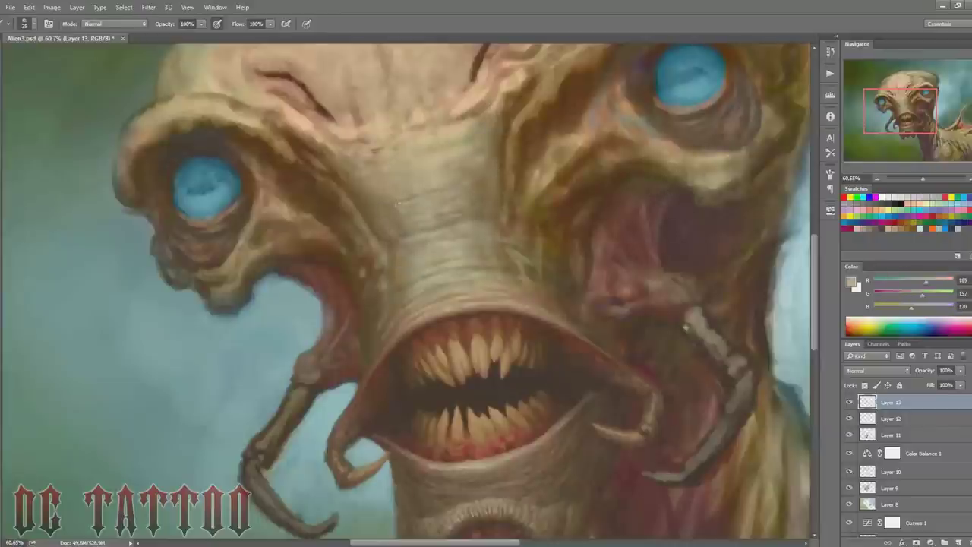
left_click(471, 200, "alt")
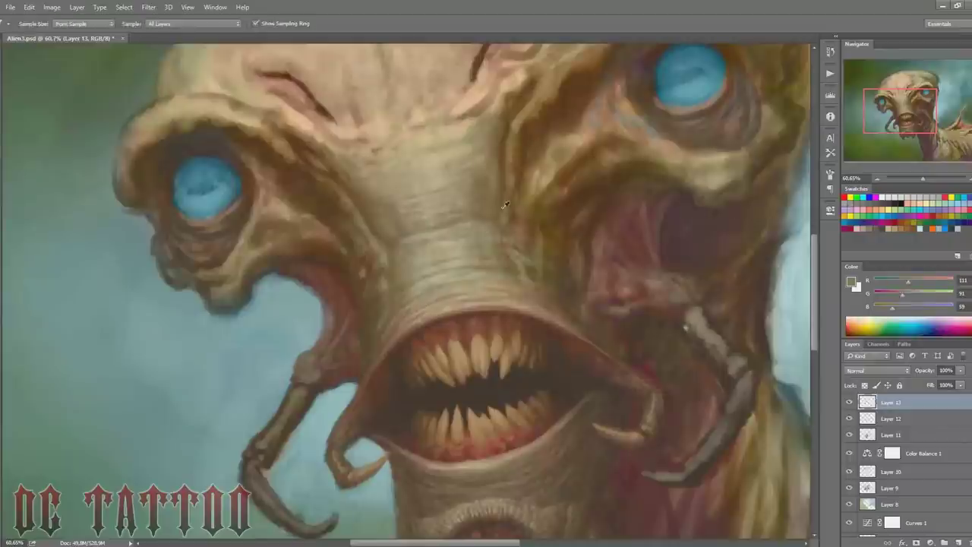
left_click(455, 213, "alt")
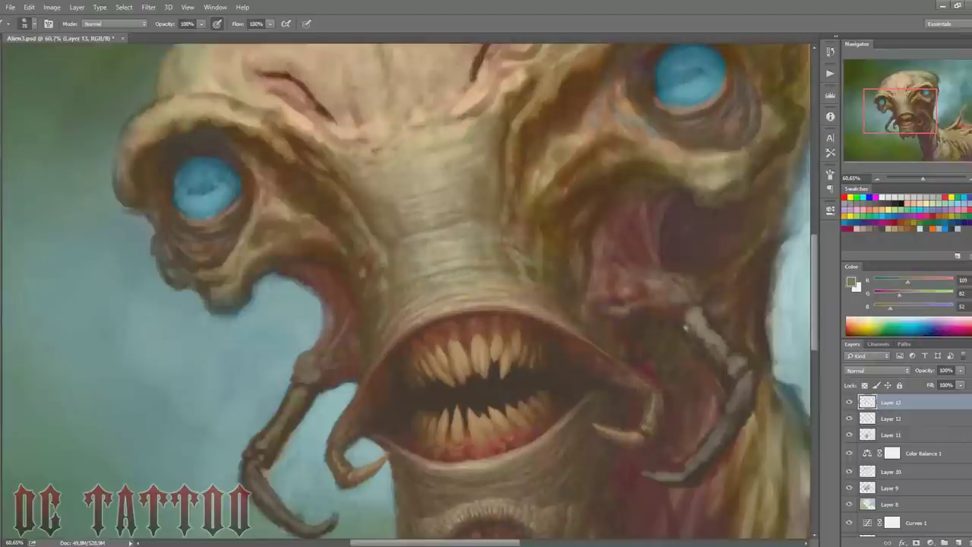
left_click(416, 251, "alt")
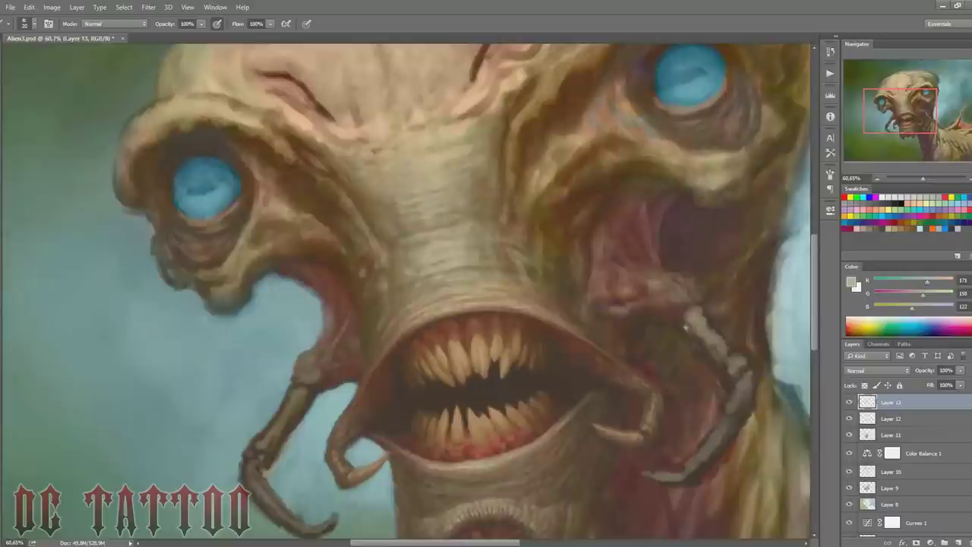
left_click_drag(427, 286, 485, 278)
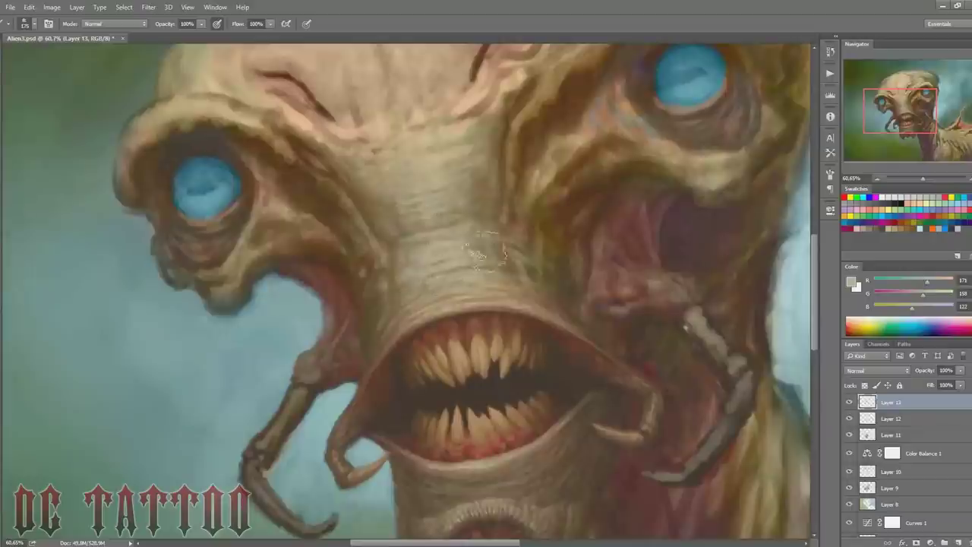
Step: Sample dark and lighter browns near the mouth and nose with a 35 px brush
left_click(410, 295, "alt")
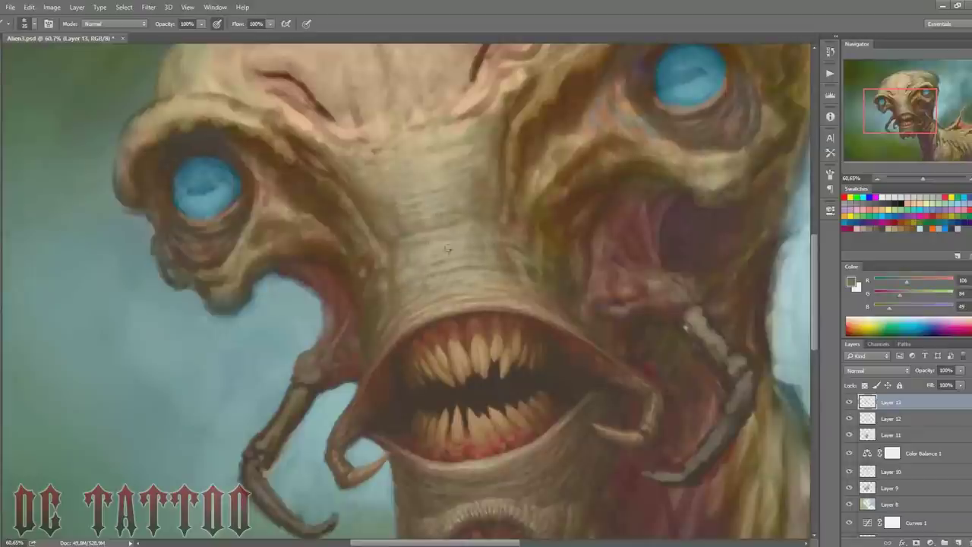
left_click(373, 310, "alt")
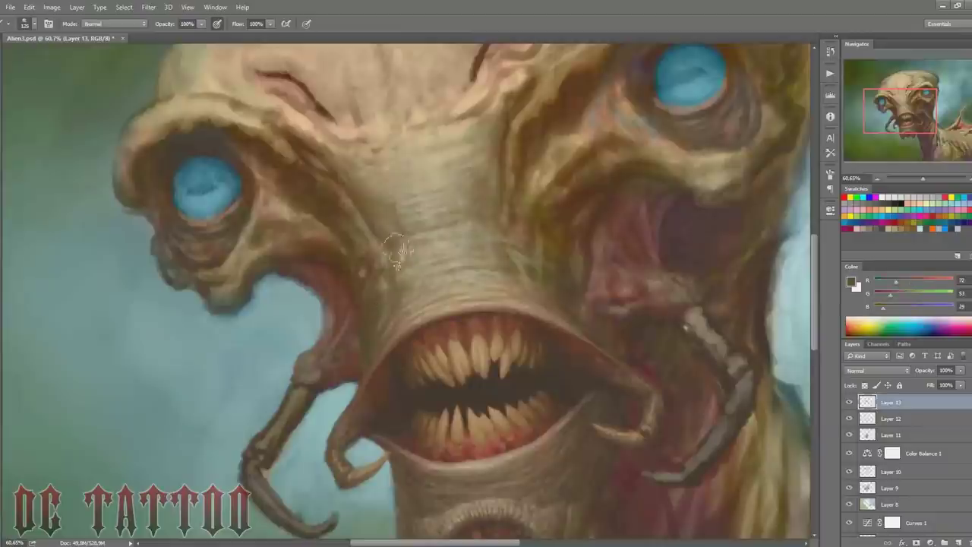
left_click(529, 278, "alt")
key("bracketright")
key("bracketright")
key("bracketright")
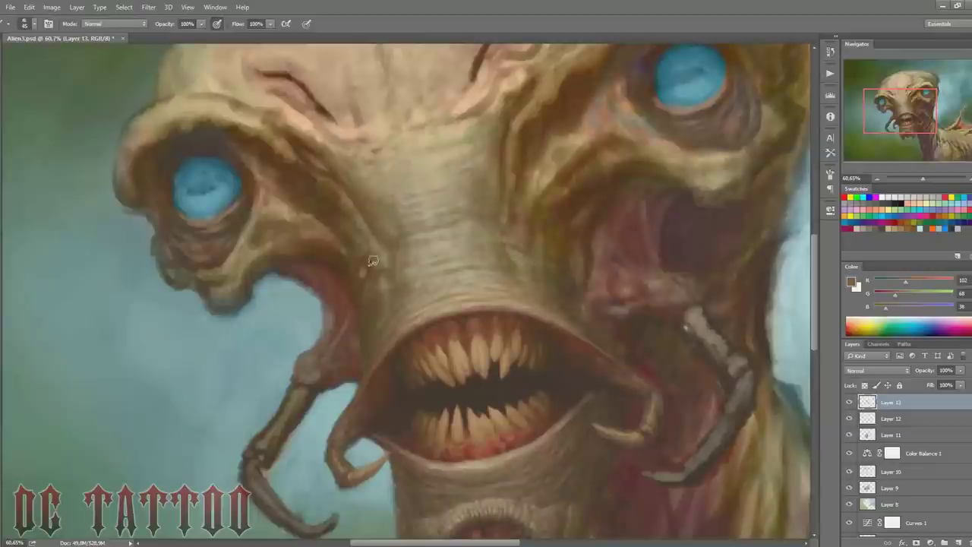
left_click(390, 236, "alt")
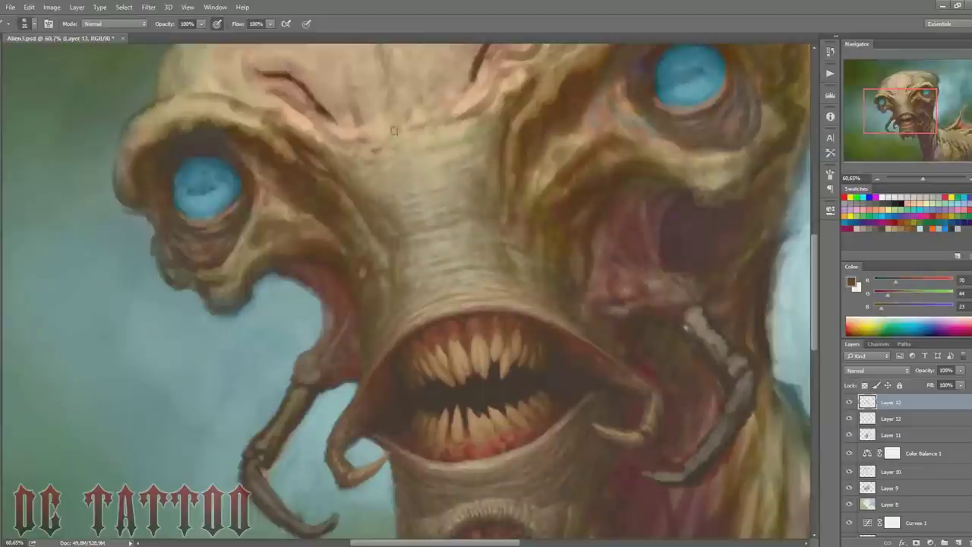
left_click(472, 205, "alt")
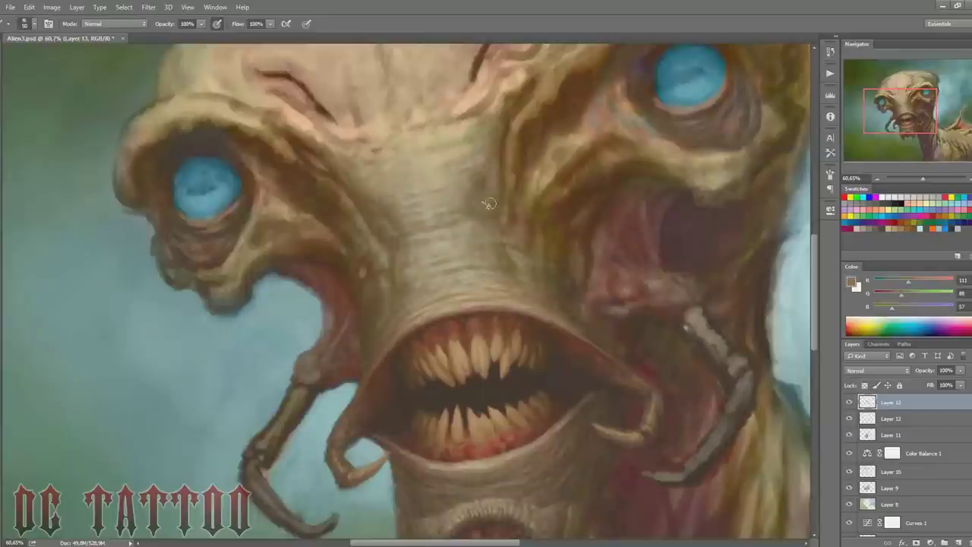
Step: Flip the canvas horizontally and sample dark and mid browns from the face, adjusting brush size
key("h")
left_click(589, 220, "alt")
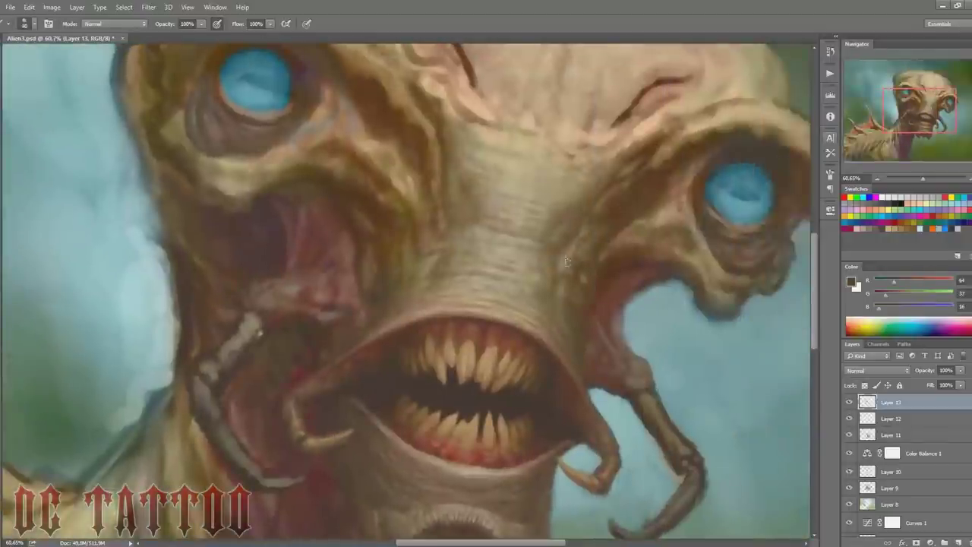
key("bracketright")
key("bracketright")
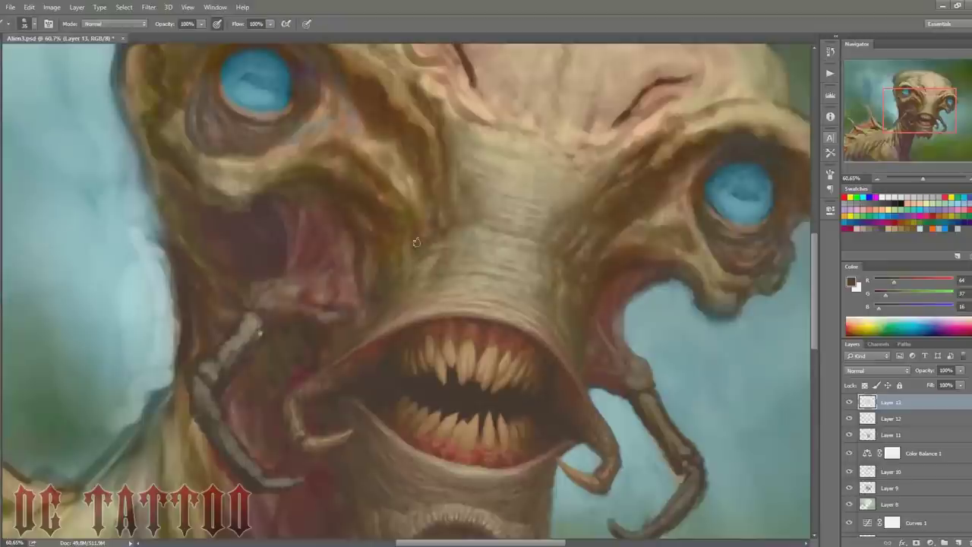
left_click(569, 281, "alt")
key("bracketright")
key("bracketleft")
left_click(588, 263, "alt")
left_click(404, 270, "alt")
Step: Sample reddish browns, pale tans and a greyish nose brown, resizing the brush between picks
left_click(589, 275, "alt")
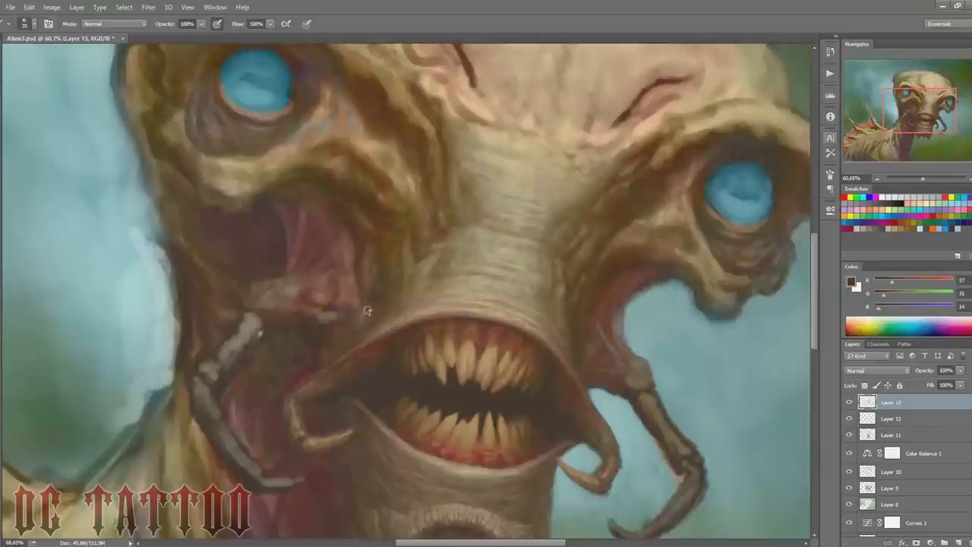
left_click(395, 207, "alt")
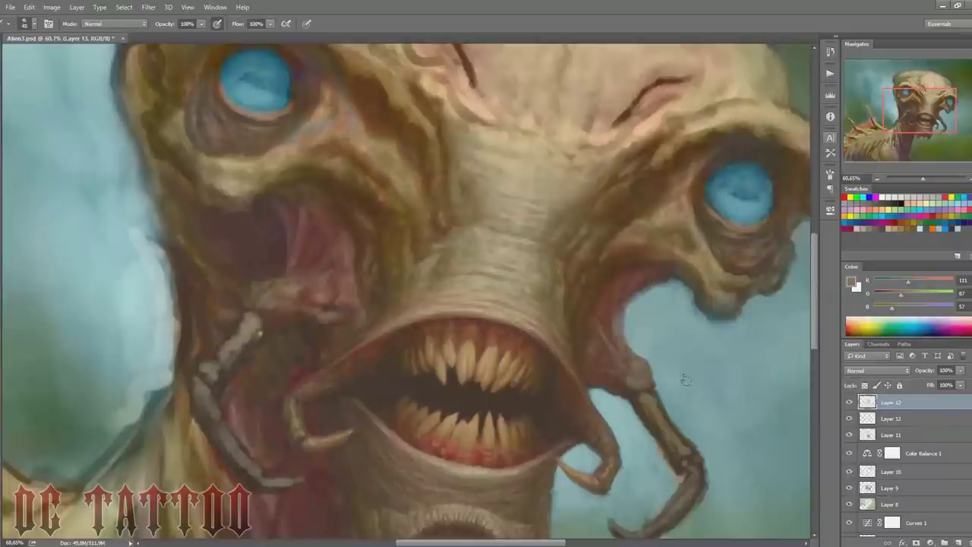
left_click(417, 294, "alt")
left_click(357, 349, "alt")
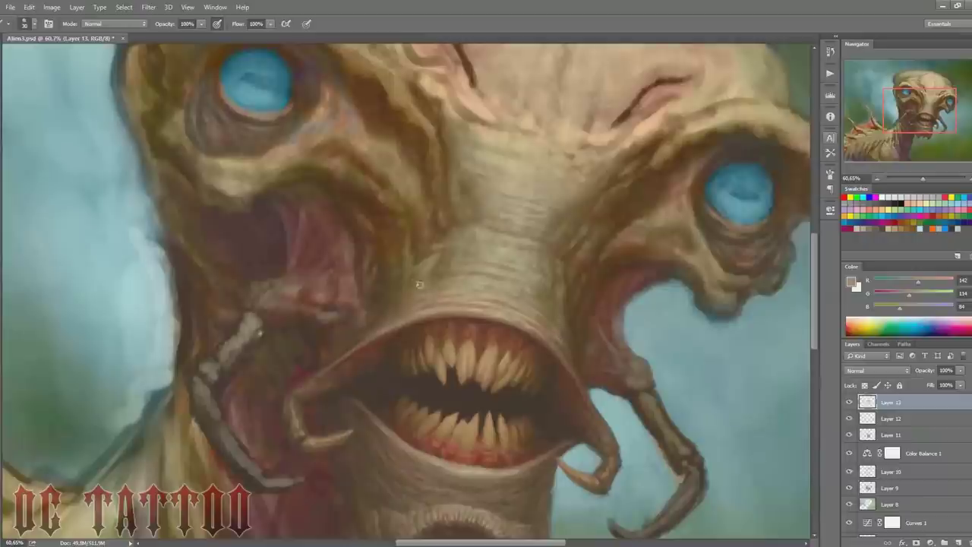
left_click(539, 273, "alt")
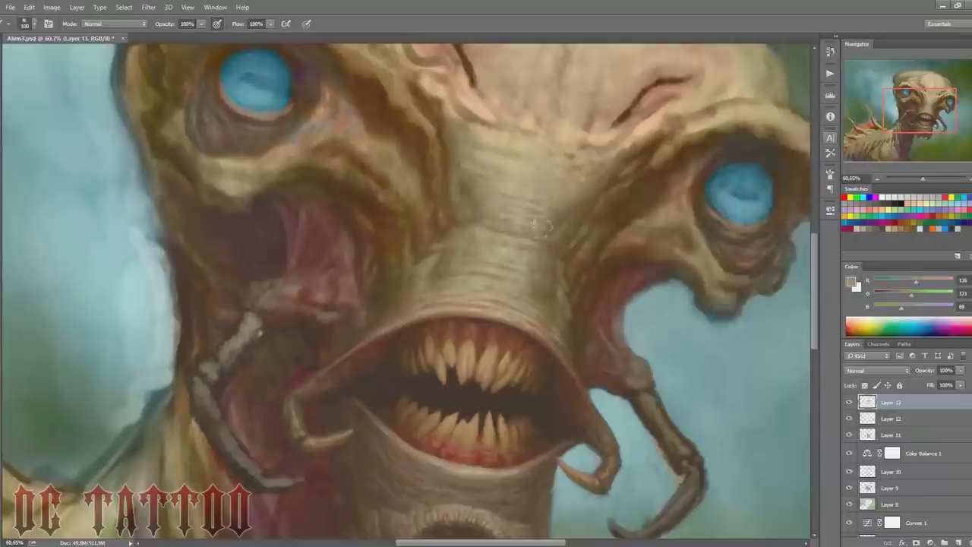
key("bracketright")
key("bracketright")
key("bracketright")
left_click(424, 278, "alt")
key("bracketleft")
key("bracketleft")
key("bracketleft")
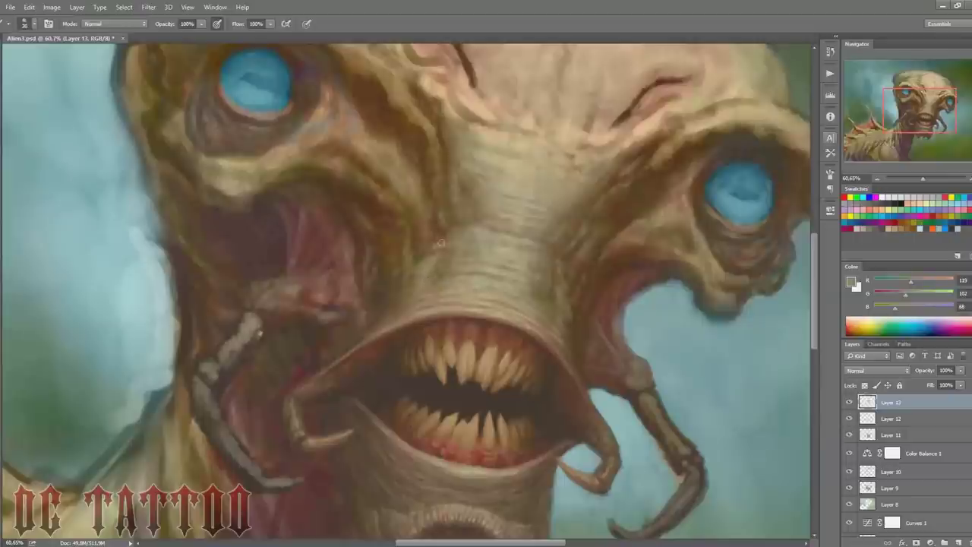
key("bracketright")
key("bracketright")
key("bracketright")
left_click(512, 253, "alt")
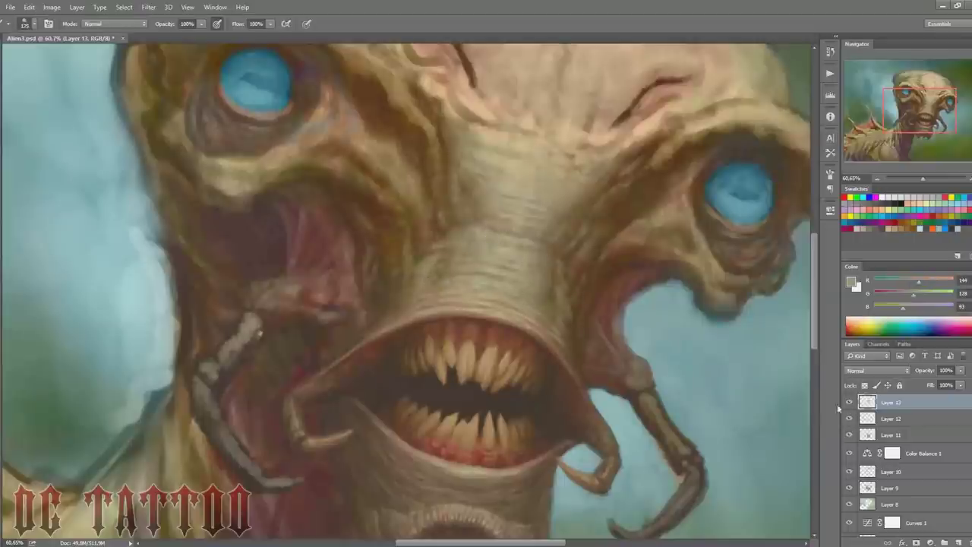
Step: Paint dark brown creases into the forehead wrinkles, working on the forehead and whole face
left_click_drag(914, 115, 917, 119)
key("bracketleft")
key("bracketleft")
key("bracketleft")
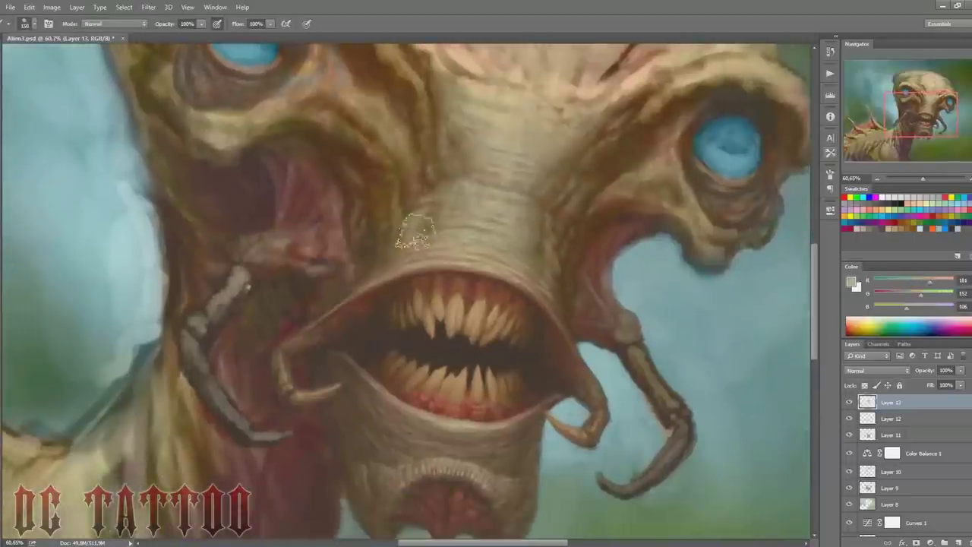
left_click(408, 234, "alt")
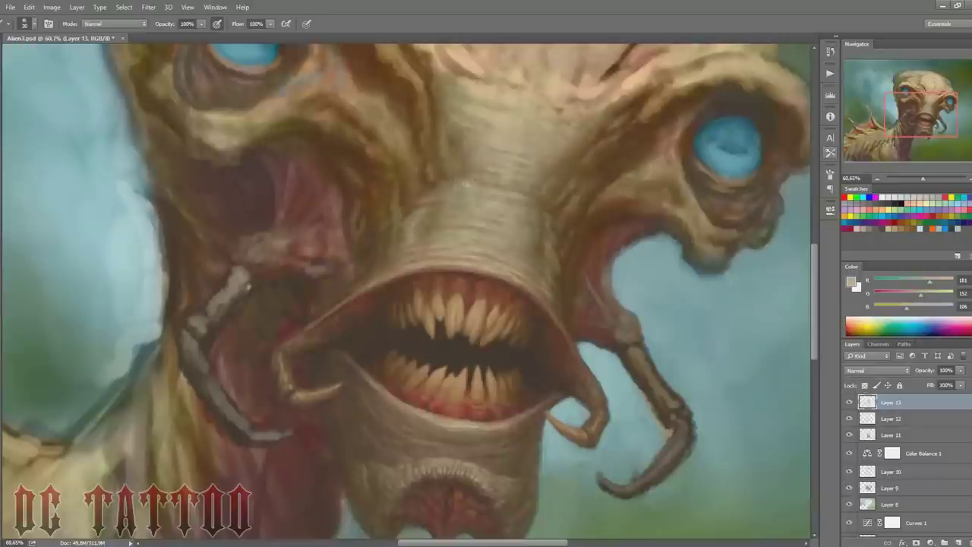
left_click(538, 252, "alt")
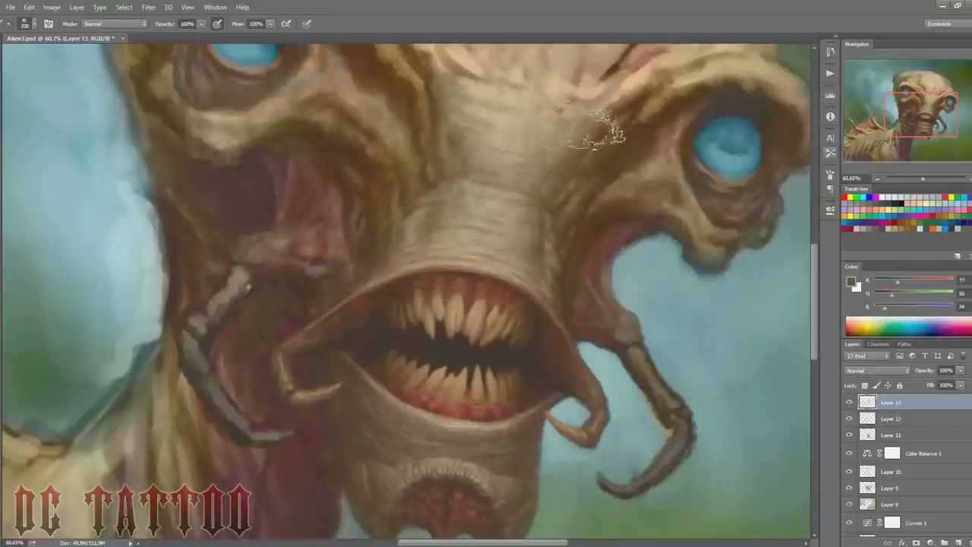
left_click_drag(767, 129, 721, 190)
left_click(451, 247, "alt")
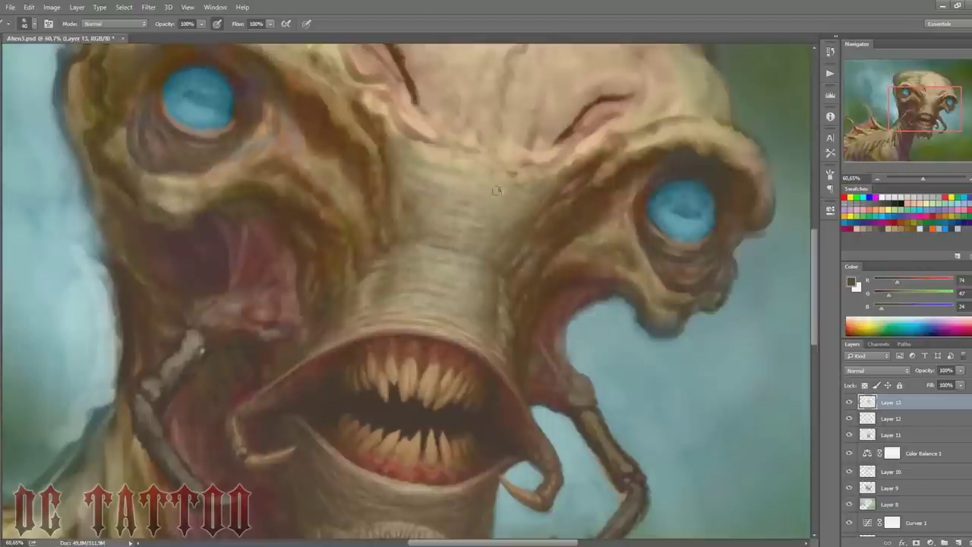
left_click_drag(497, 190, 478, 186)
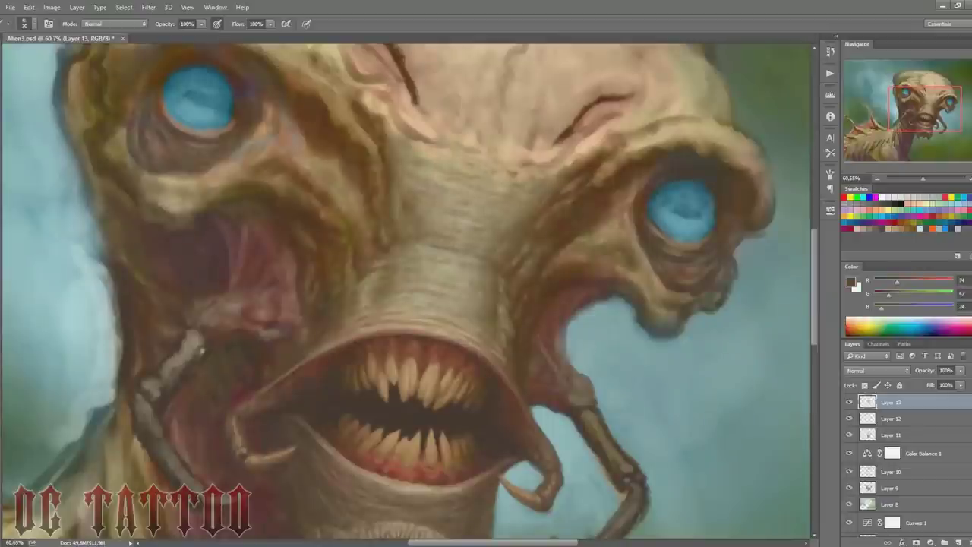
Step: Sample forehead, cheek and eye-area browns, including a very dark shadow tone, alternating brush sizes
left_click(372, 181, "alt")
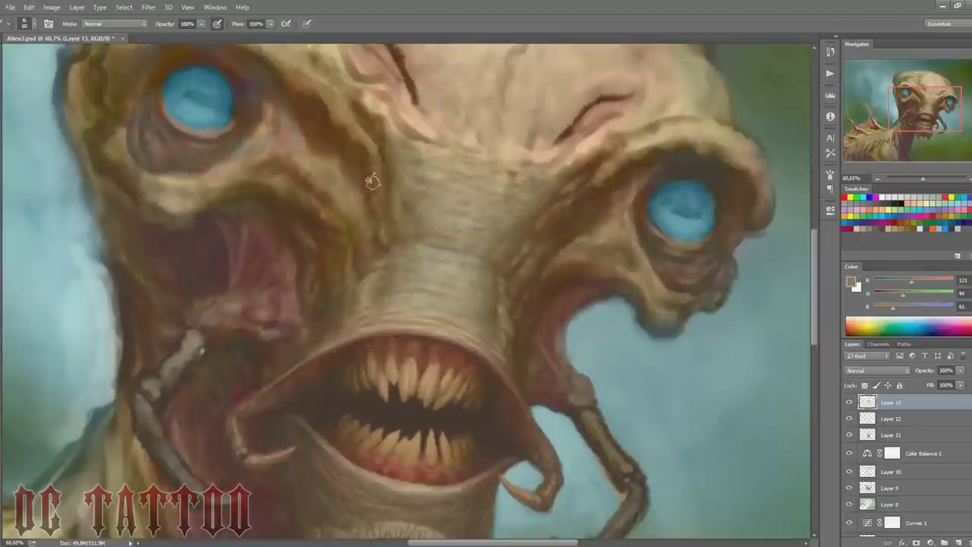
key("bracketleft")
left_click(387, 210, "alt")
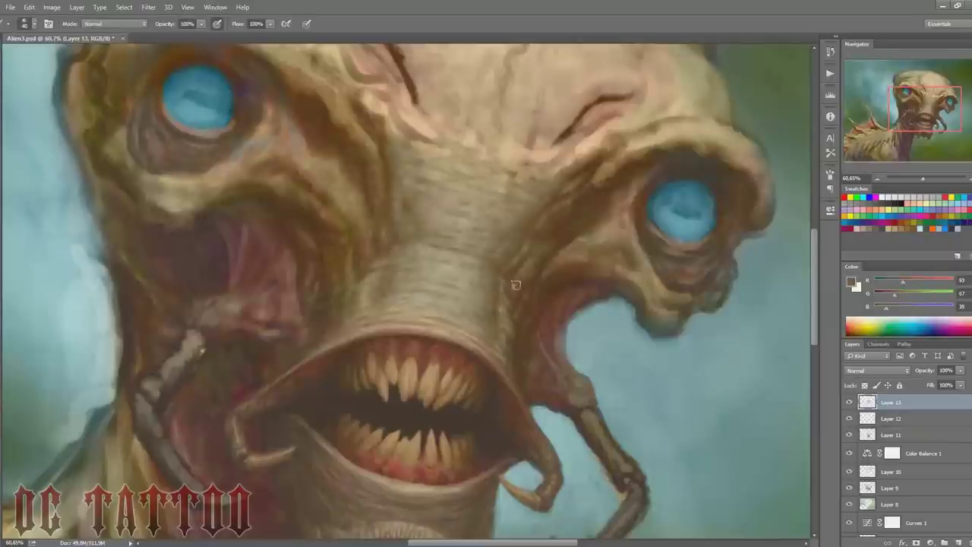
key("bracketright")
key("bracketright")
key("bracketright")
left_click(545, 228, "alt")
key("bracketleft")
key("bracketleft")
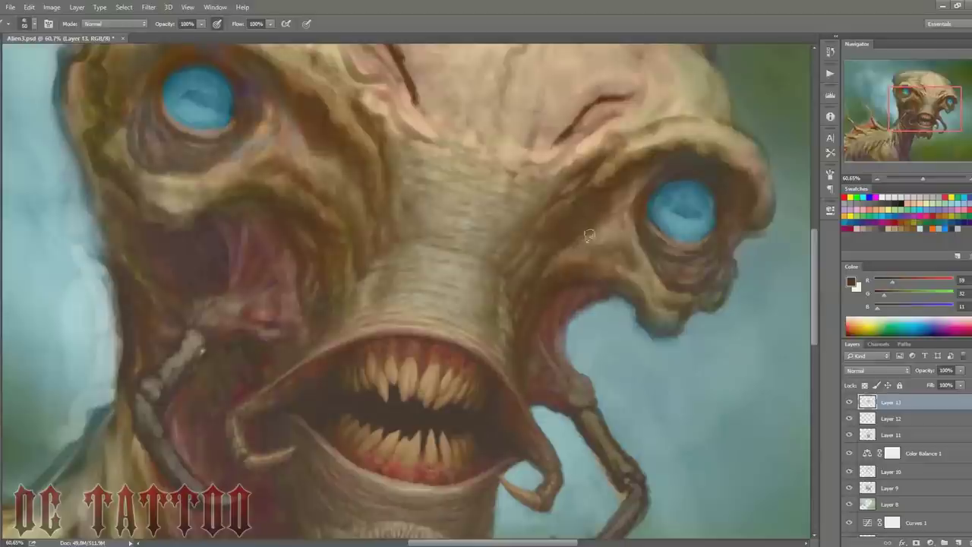
left_click(591, 226, "alt")
key("bracketright")
key("bracketright")
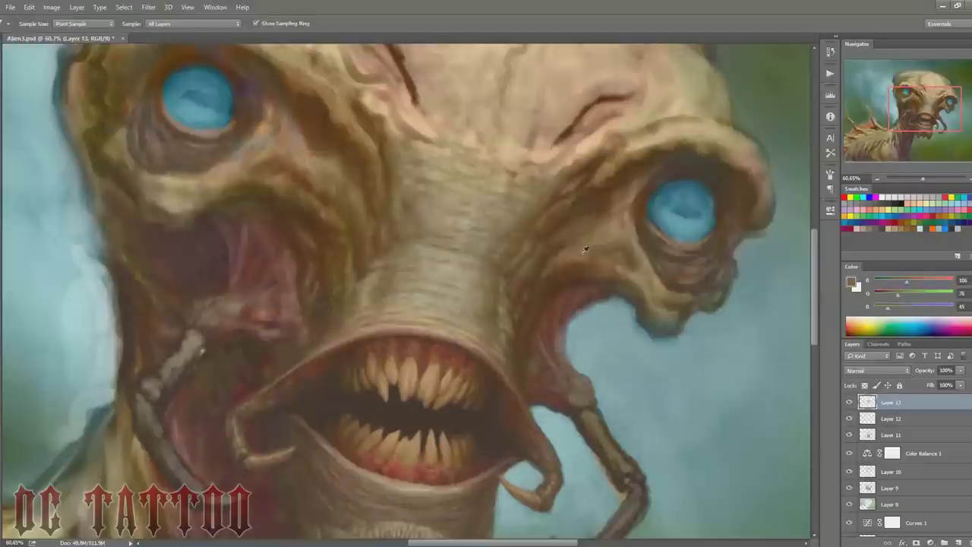
left_click(329, 194, "alt")
key("bracketleft")
key("bracketleft")
key("bracketleft")
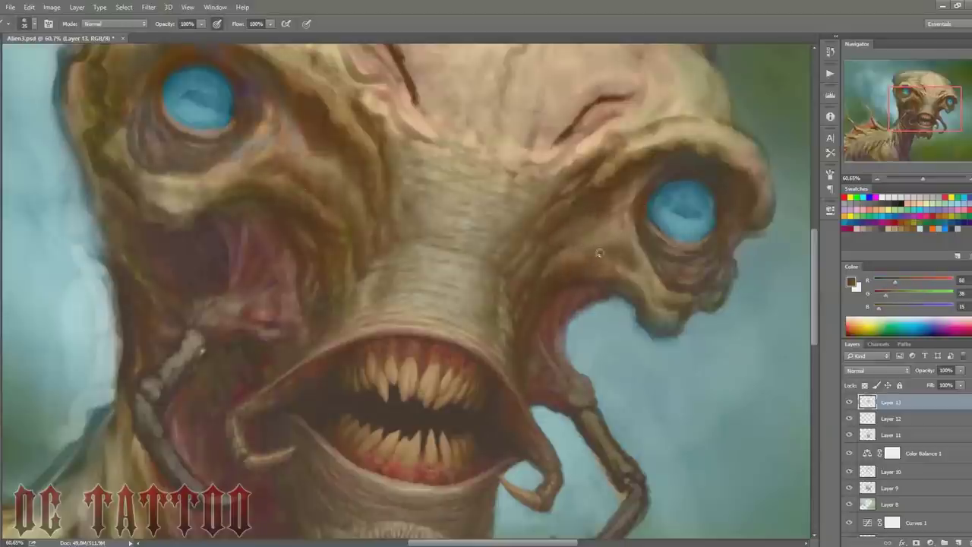
left_click(563, 260, "alt")
Step: Sample the reddish gum and dark mouth-interior colours with a fine brush tip
left_click_drag(681, 305, 697, 264)
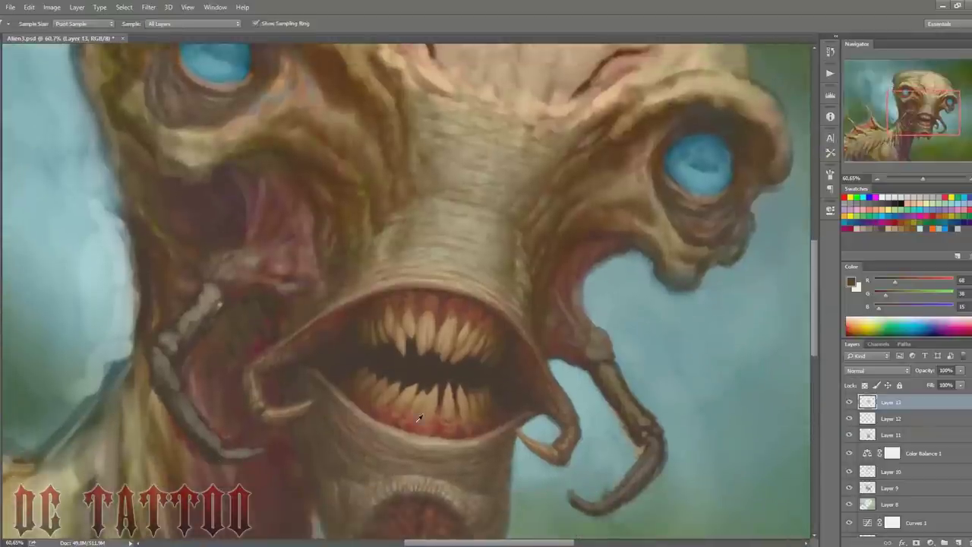
key("bracketleft")
key("bracketleft")
left_click(487, 308, "alt")
key("bracketleft")
key("bracketleft")
key("bracketleft")
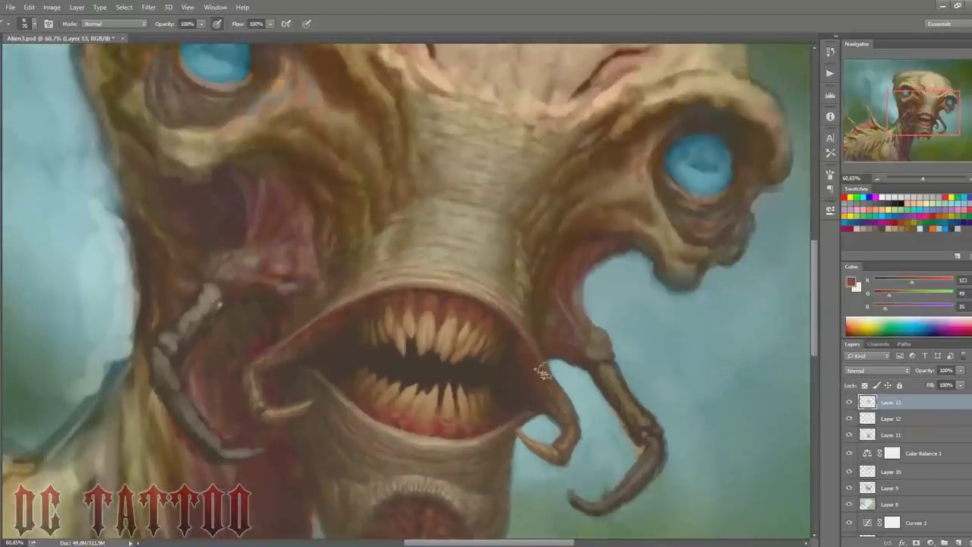
left_click(417, 371, "alt")
left_click_drag(918, 123, 924, 104)
Step: Sample tan, crease-brown and upper-nose mid browns plus a reddish flesh colour, enlarging the brush
left_click(372, 240, "alt")
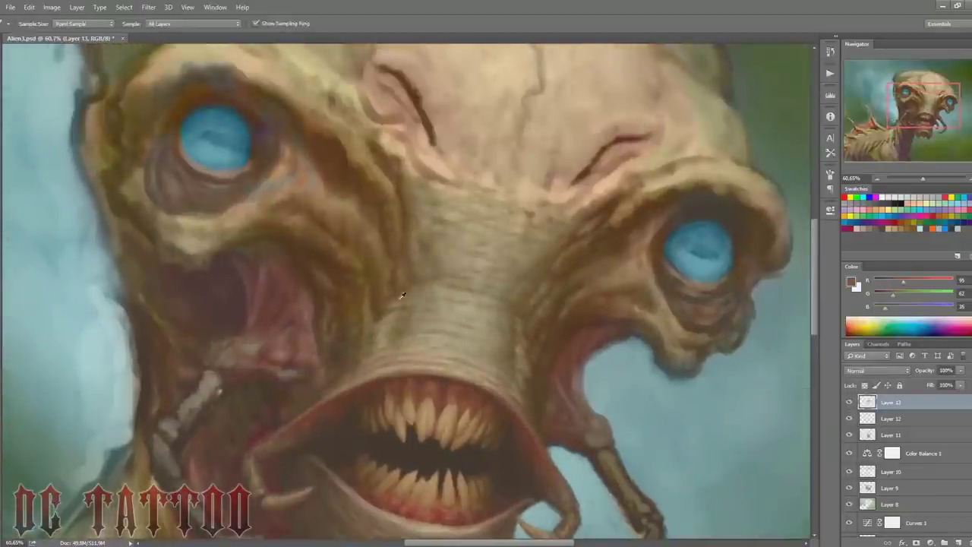
key("bracketleft")
key("bracketleft")
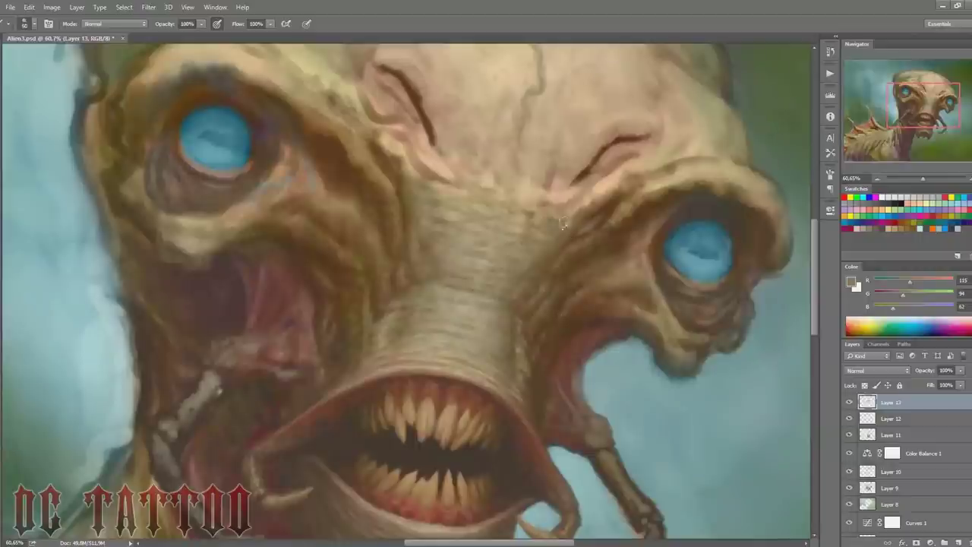
left_click(374, 154, "alt")
left_click(576, 216, "alt")
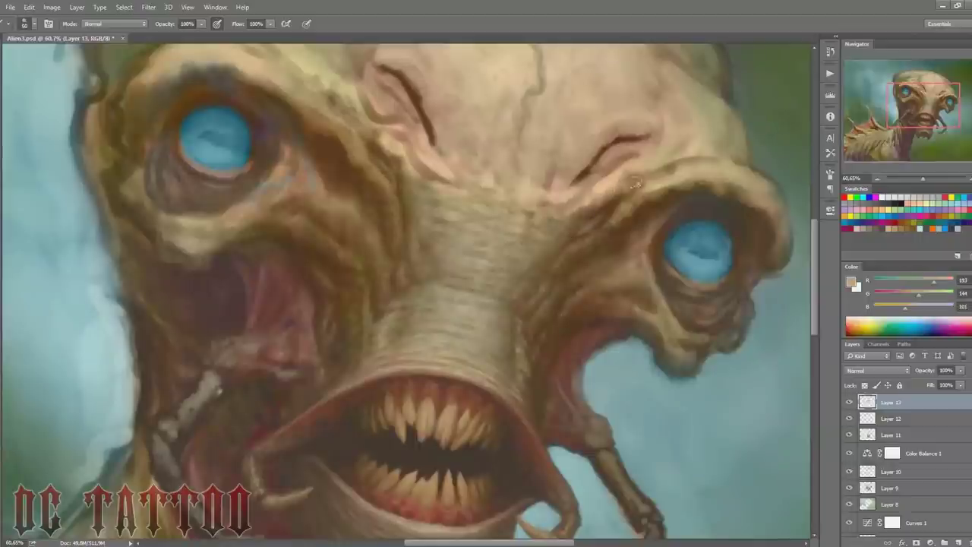
left_click(408, 161, "alt")
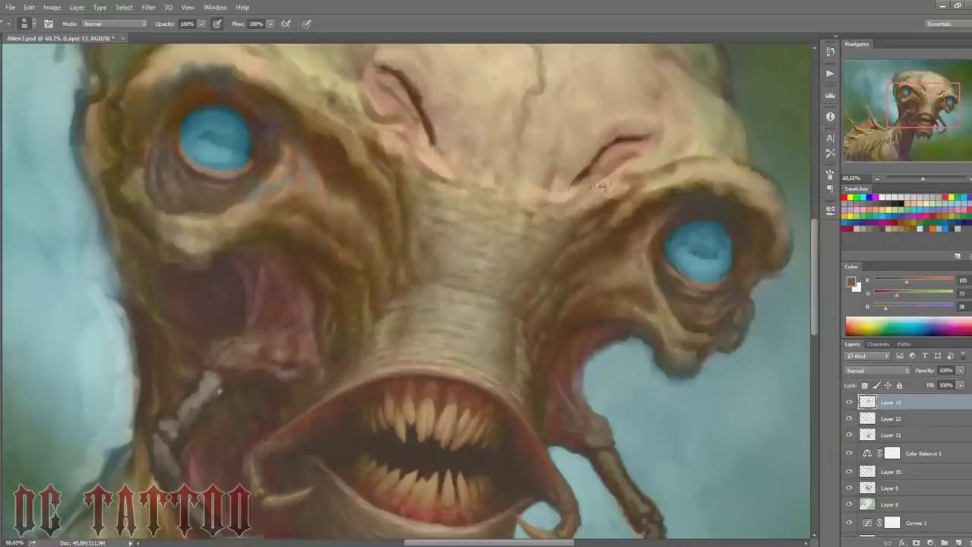
left_click_drag(934, 112, 931, 115)
left_click(234, 322, "alt")
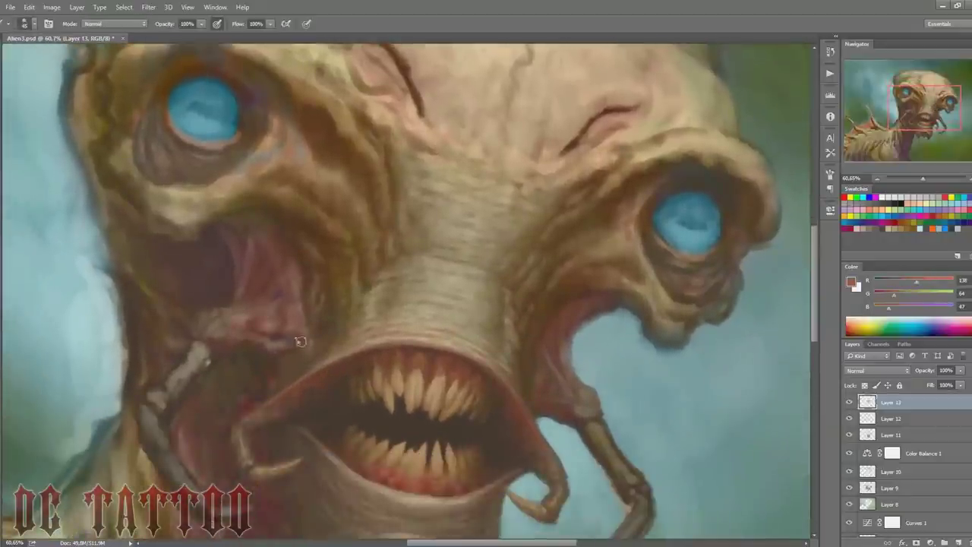
key("bracketright")
key("bracketright")
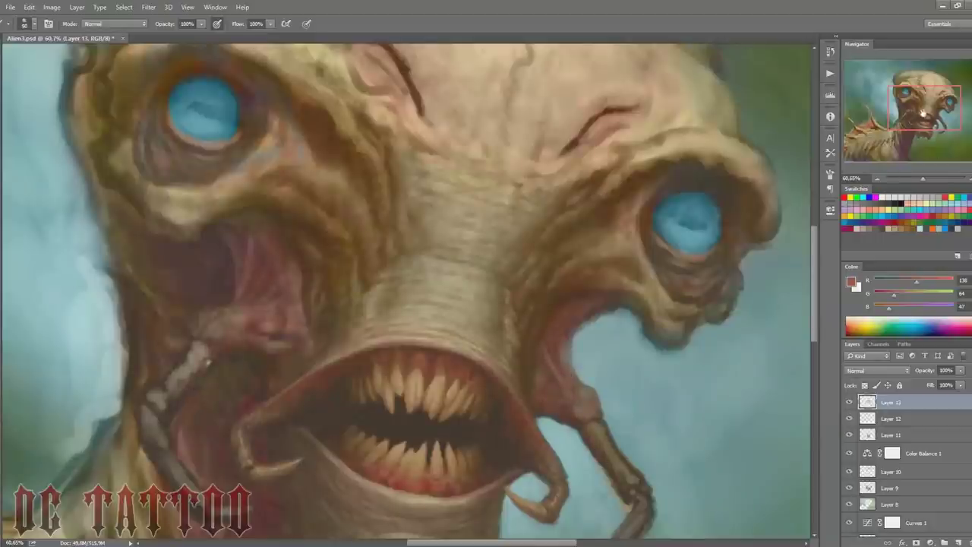
Step: Cut back the flesh lobe's lower edge with the blue-grey background colour using a smaller brush
left_click_drag(923, 114, 895, 134)
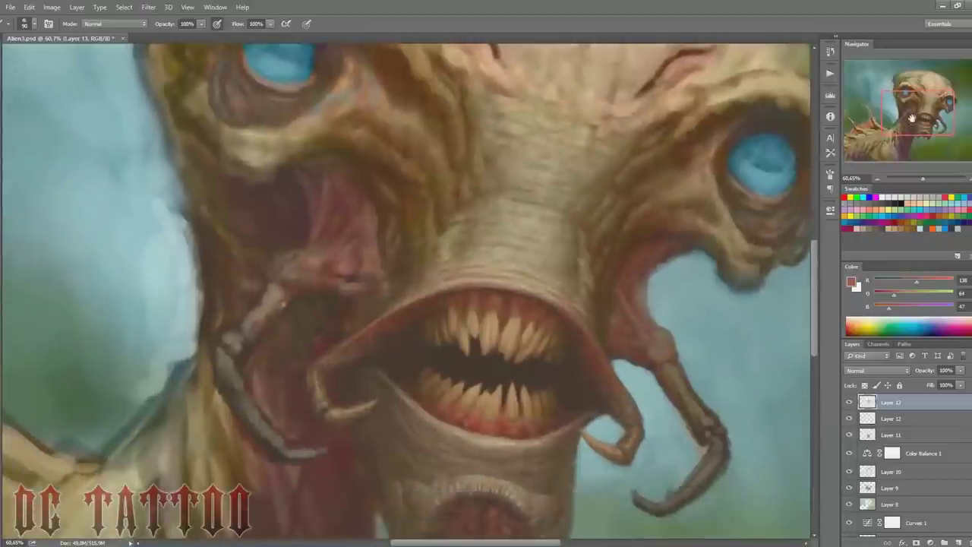
key("bracketleft")
key("bracketleft")
key("bracketleft")
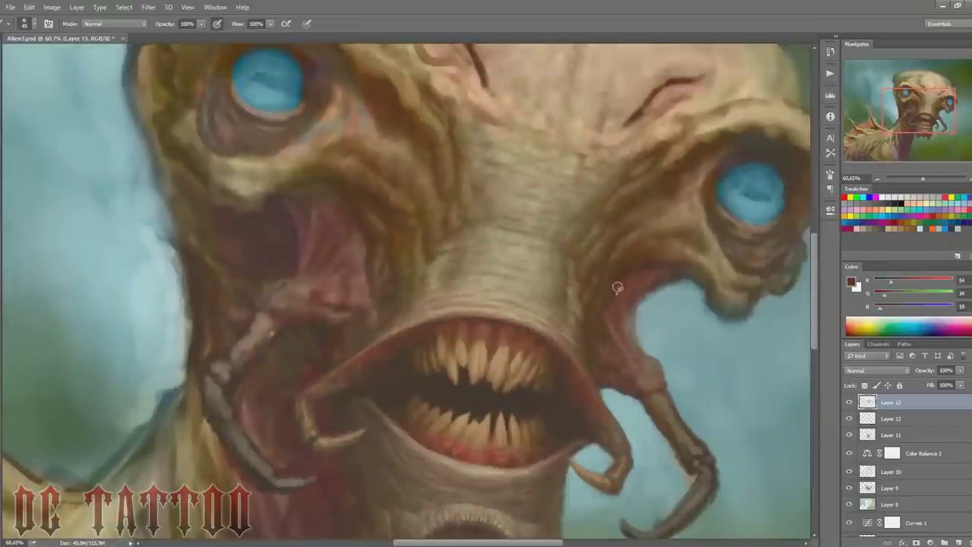
key("bracketleft")
left_click(623, 348, "alt")
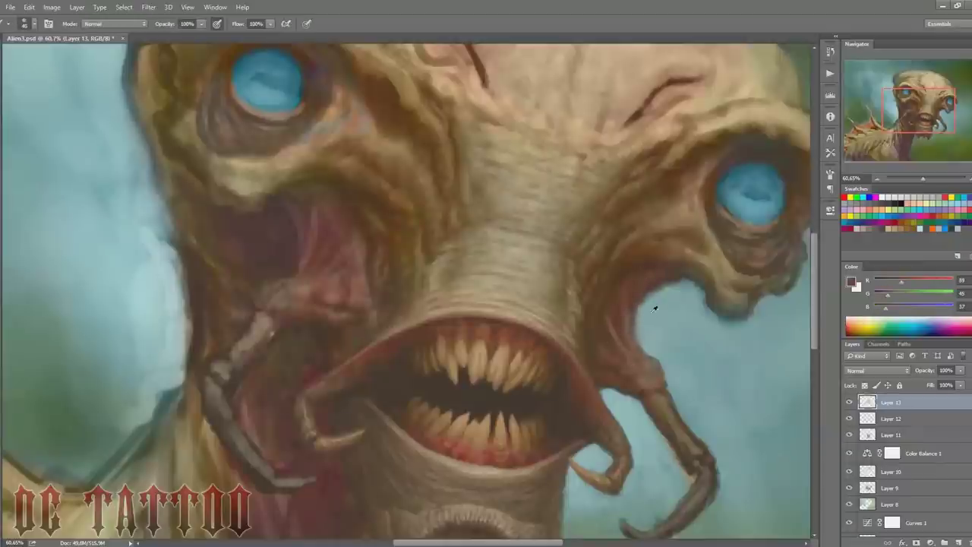
left_click(652, 348, "alt")
mouse_move(650, 288)
left_mouse_down()
mouse_move(680, 281)
mouse_move(695, 298)
left_mouse_up()
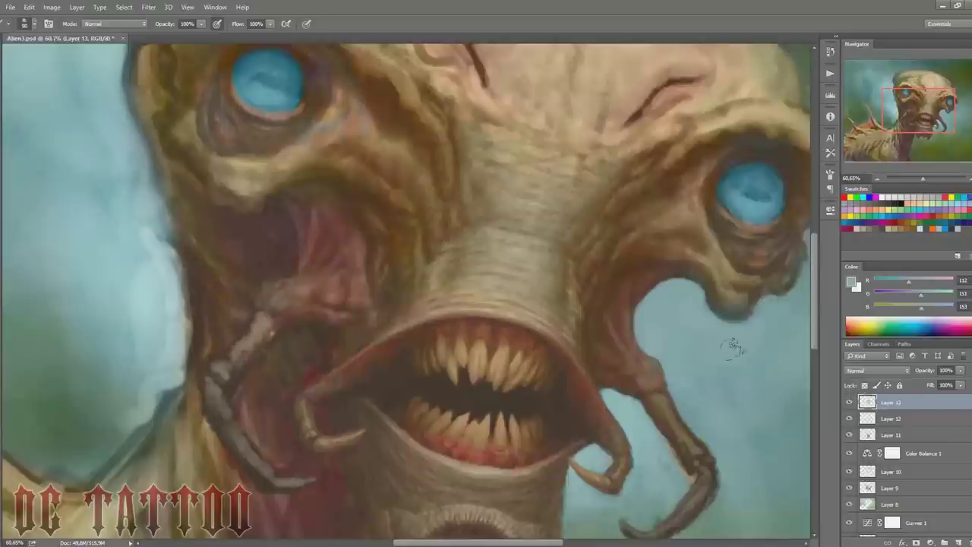
Step: Sample reddish-brown and darker brown shadow tones and enlarge the brush for broad strokes
key("alt")
left_click(700, 251, "alt")
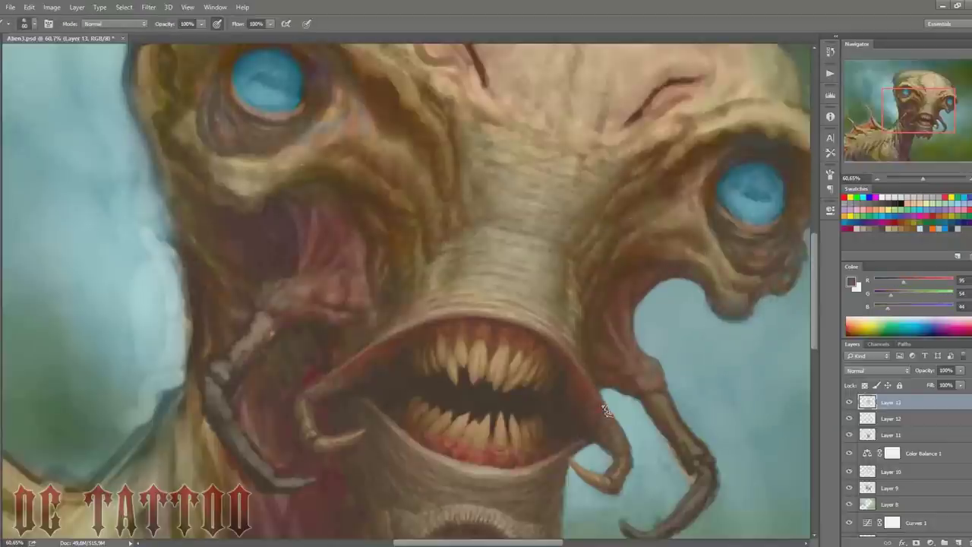
left_click(280, 287, "alt")
left_click(251, 298, "alt")
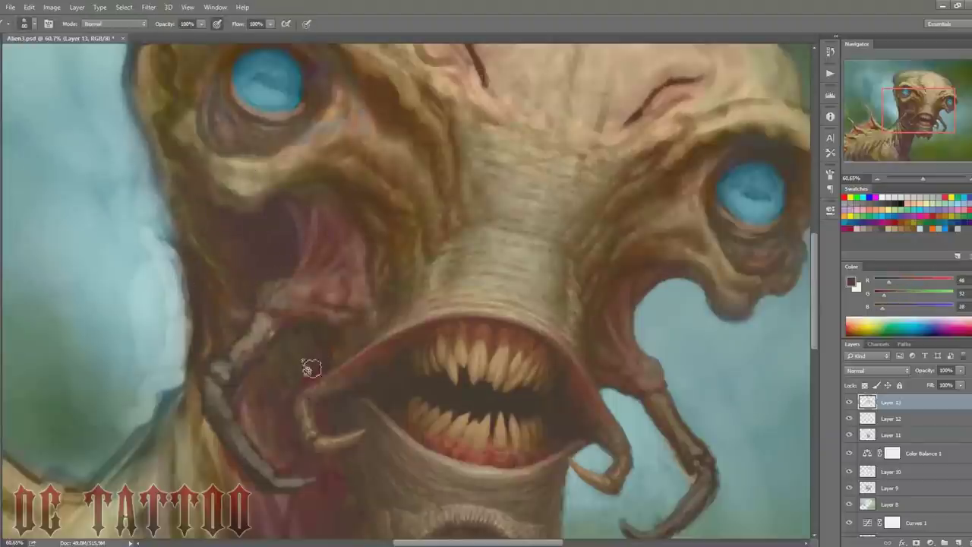
key("bracketright")
key("bracketright")
key("bracketright")
Step: Paint light blue-grey over the left face edge, softening it into the background
left_click_drag(792, 221, 876, 252)
left_click(227, 224, "alt")
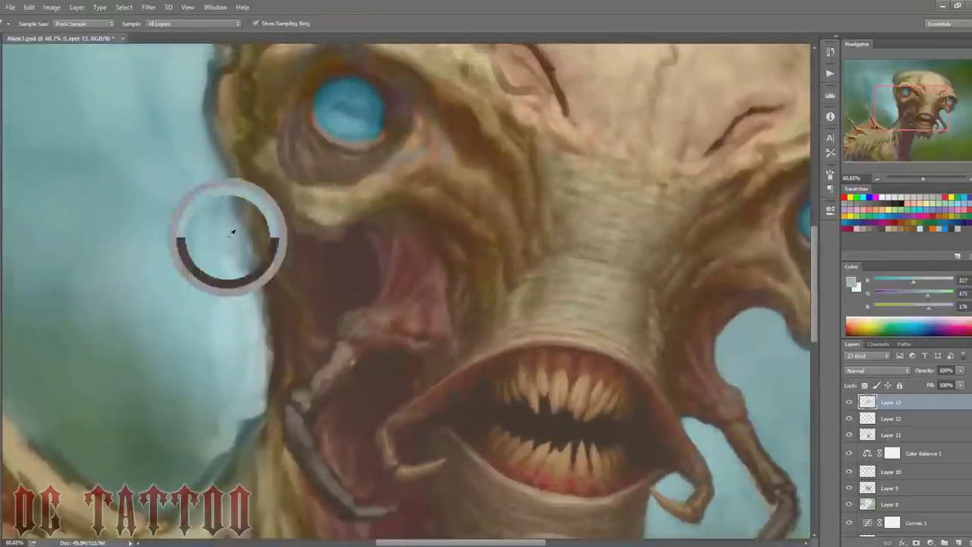
left_click_drag(243, 212, 269, 319)
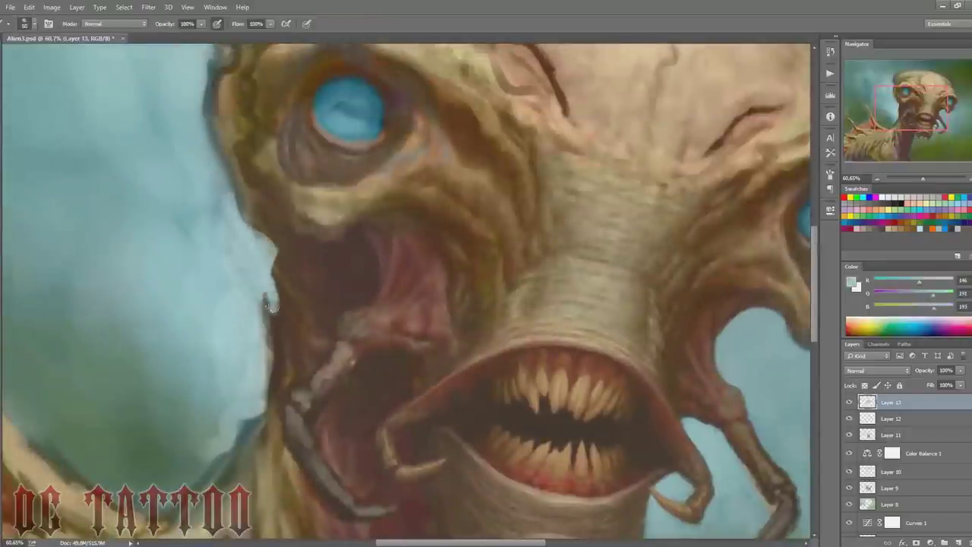
left_click_drag(262, 270, 272, 361)
mouse_move(266, 289)
left_mouse_down()
mouse_move(243, 228)
mouse_move(271, 330)
mouse_move(239, 189)
left_mouse_up()
Step: Paint dark brown shading under the right eye socket, then sample background blue and mid brown
left_click(271, 329, "alt")
left_click_drag(325, 309, 208, 180)
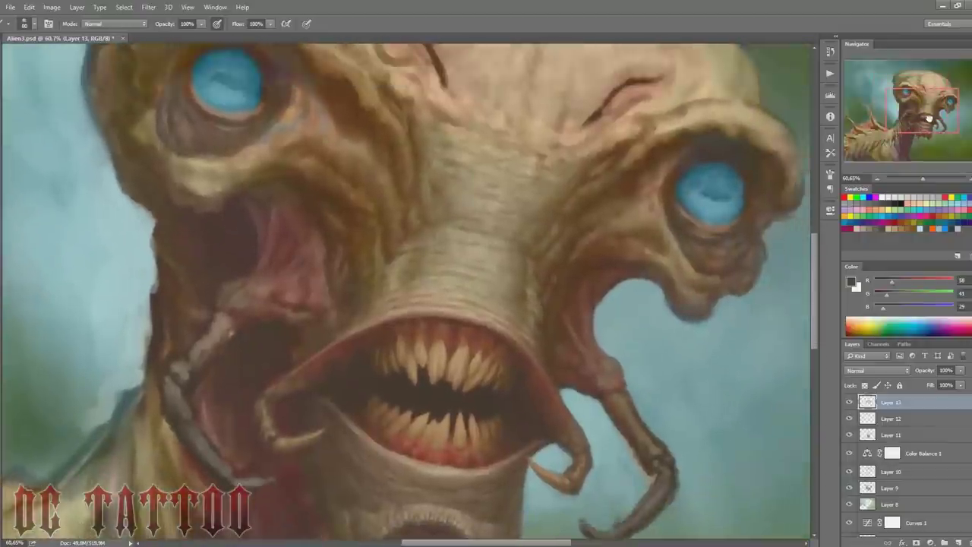
left_click(209, 180, "alt")
left_click(182, 174, "alt")
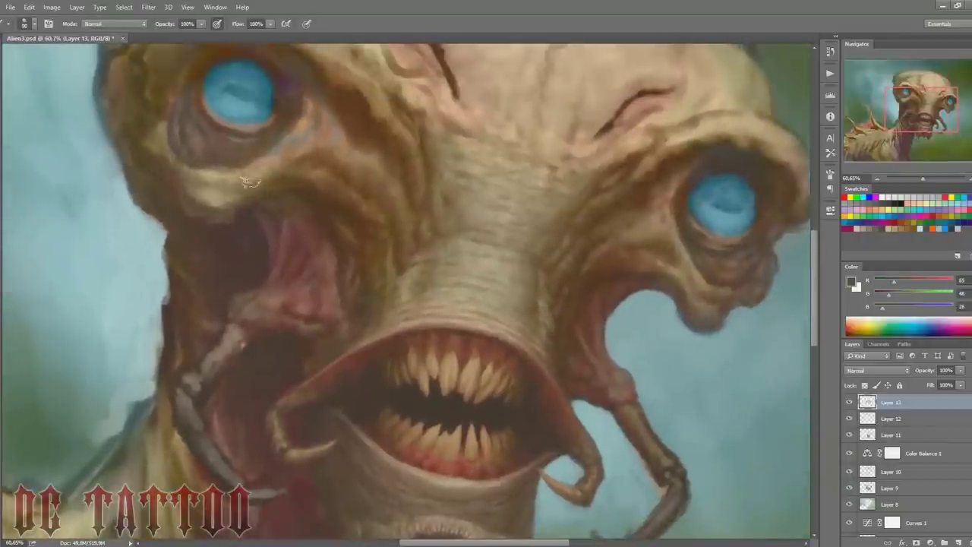
left_click_drag(672, 262, 704, 323)
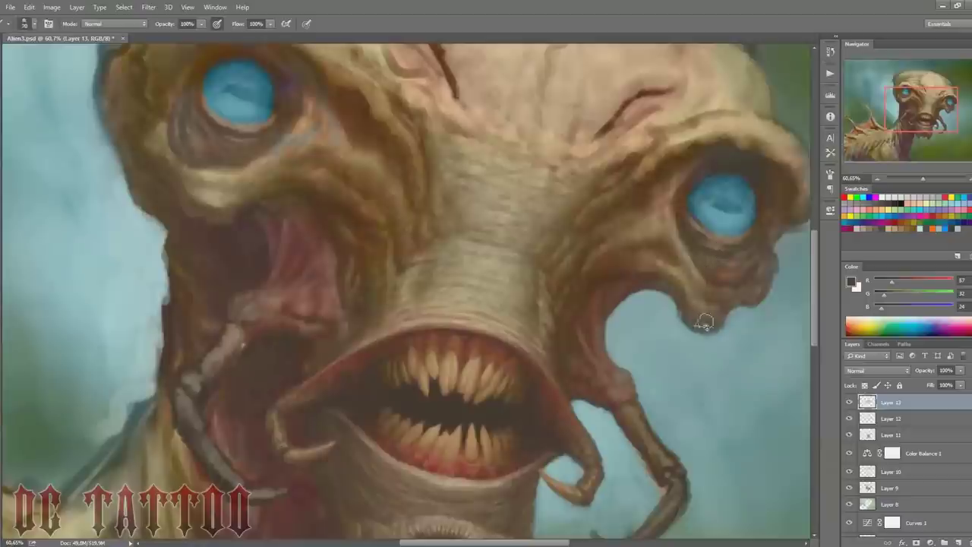
left_click(673, 308, "alt")
key("bracketright")
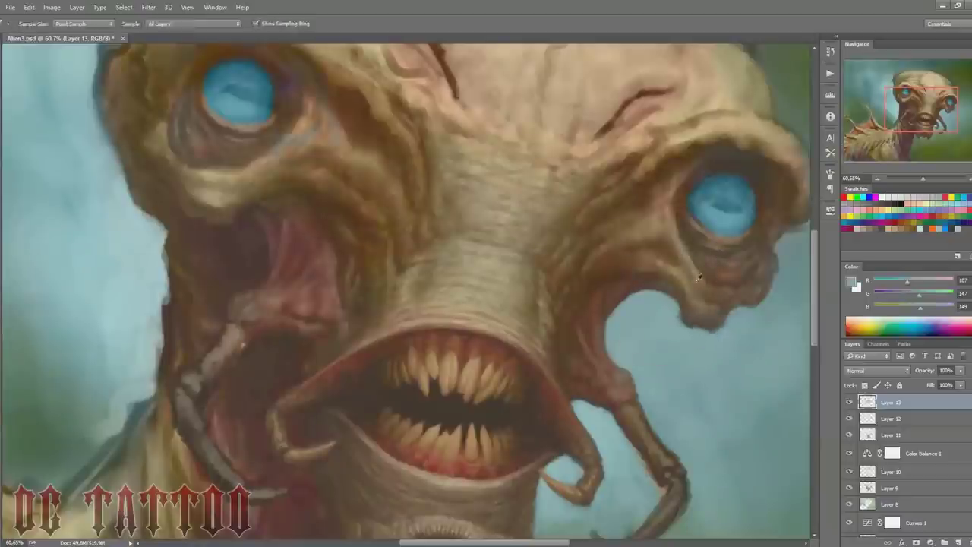
left_click(697, 319, "alt")
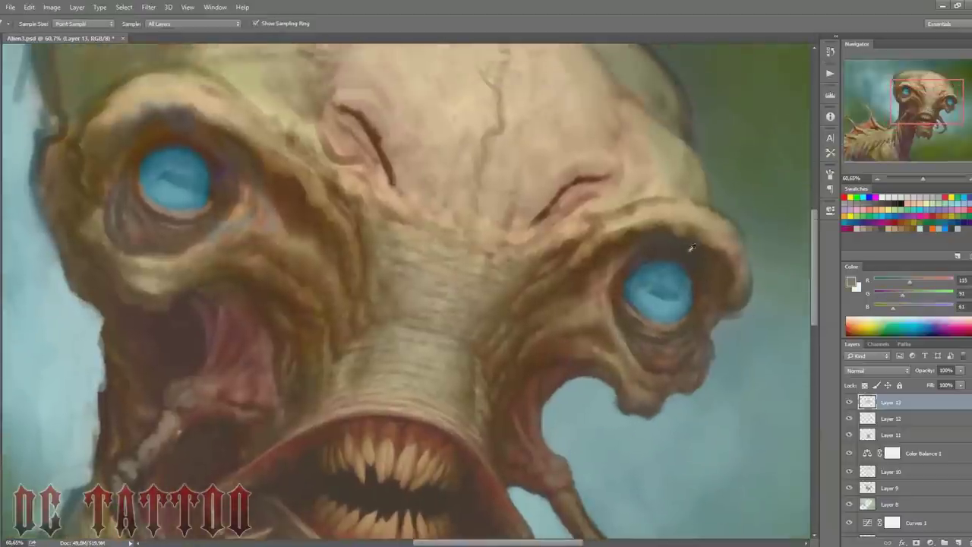
Step: Paint dark brown strokes beside the left eye
left_click(237, 183, "alt")
left_click_drag(237, 190, 266, 227)
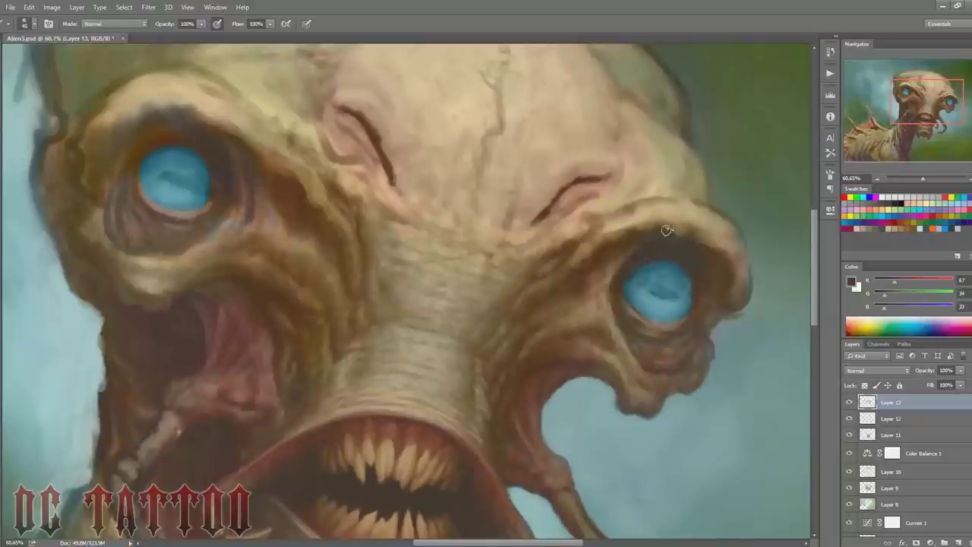
key("bracketleft")
key("bracketright")
Step: Darken beneath the left iris's lower rim and shade below and left of the right iris
left_click(661, 384, "alt")
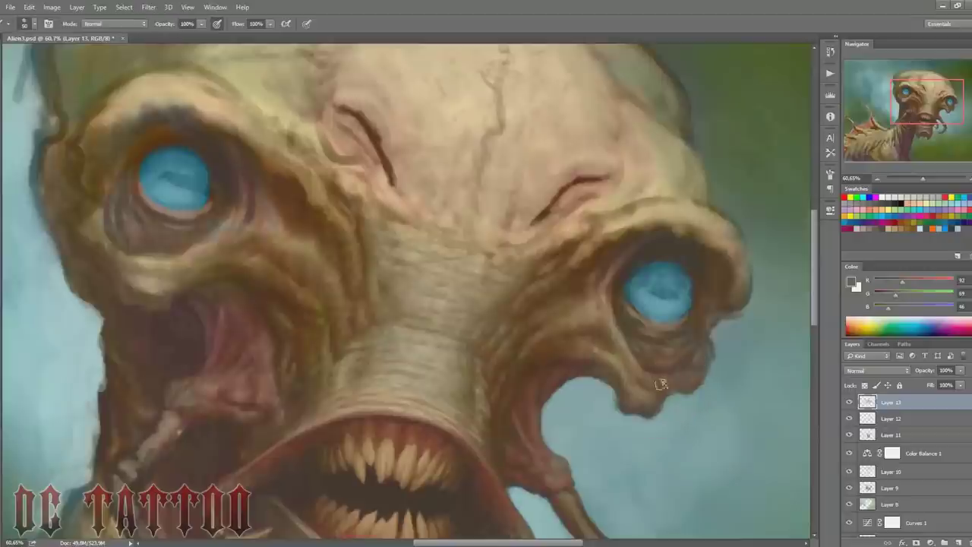
left_click(152, 221, "alt")
key("bracketleft")
left_click_drag(137, 199, 199, 221)
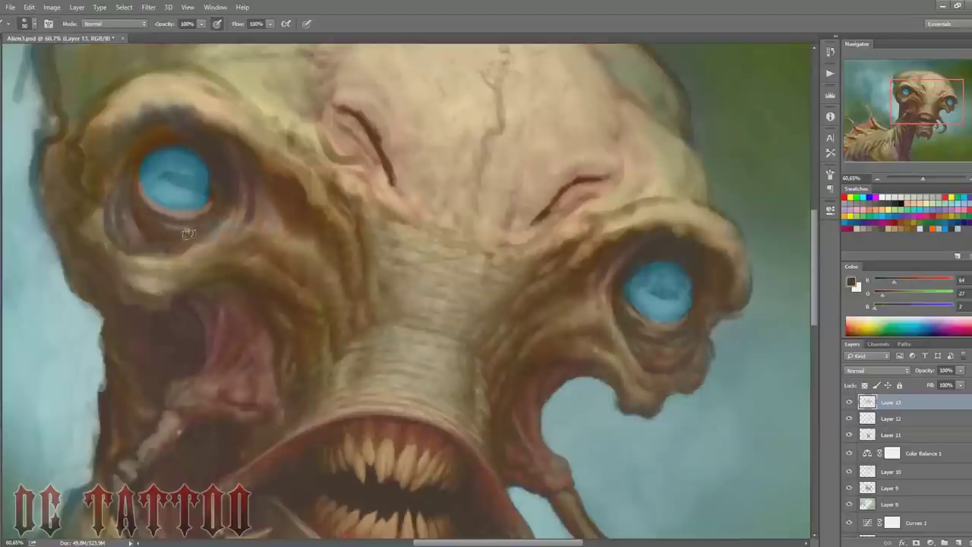
left_click_drag(681, 328, 649, 340)
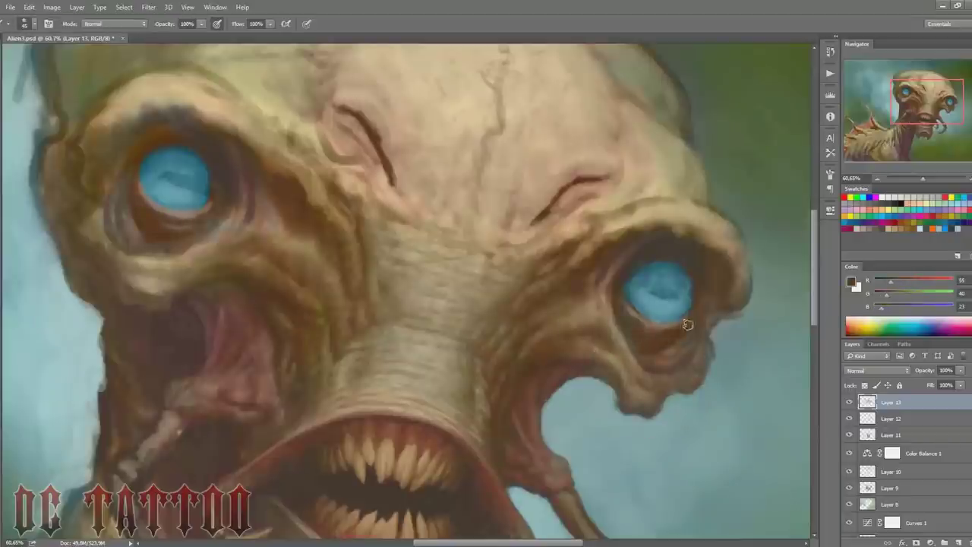
left_click_drag(140, 196, 205, 214)
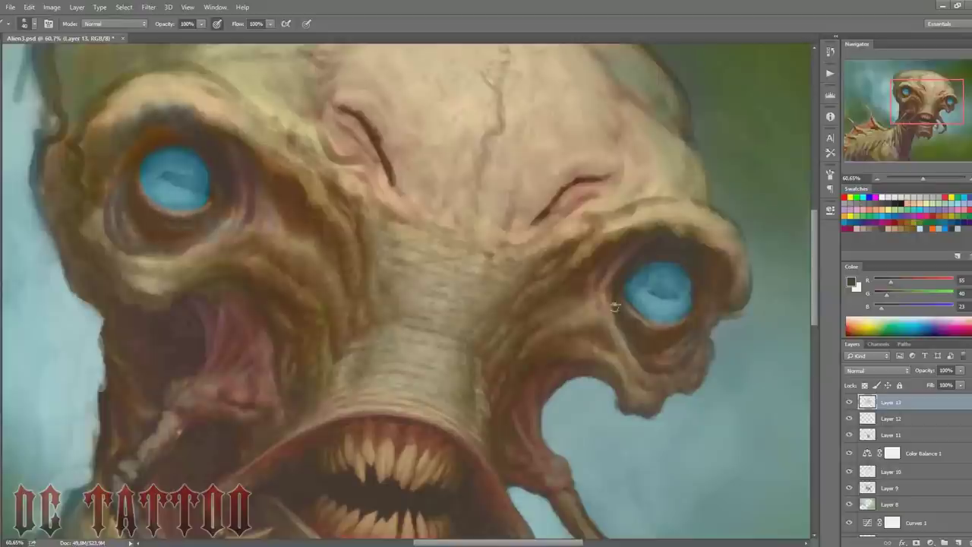
left_click_drag(615, 306, 639, 346)
Step: Sample alternating lighter and darker browns around both eyes, nudging the brush size each time
left_click(150, 201, "alt")
key("bracketleft")
left_click(693, 311, "alt")
key("bracketright")
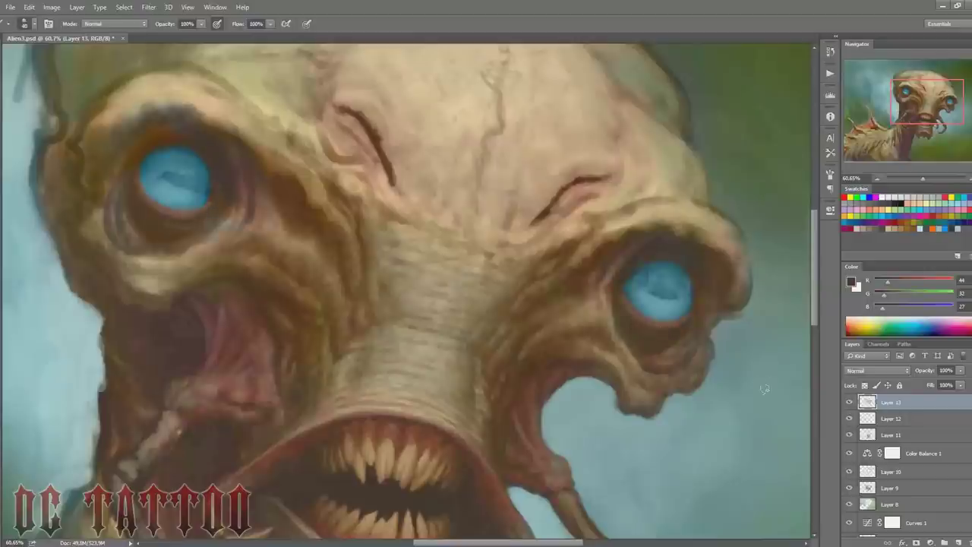
left_click(634, 350, "alt")
key("bracketleft")
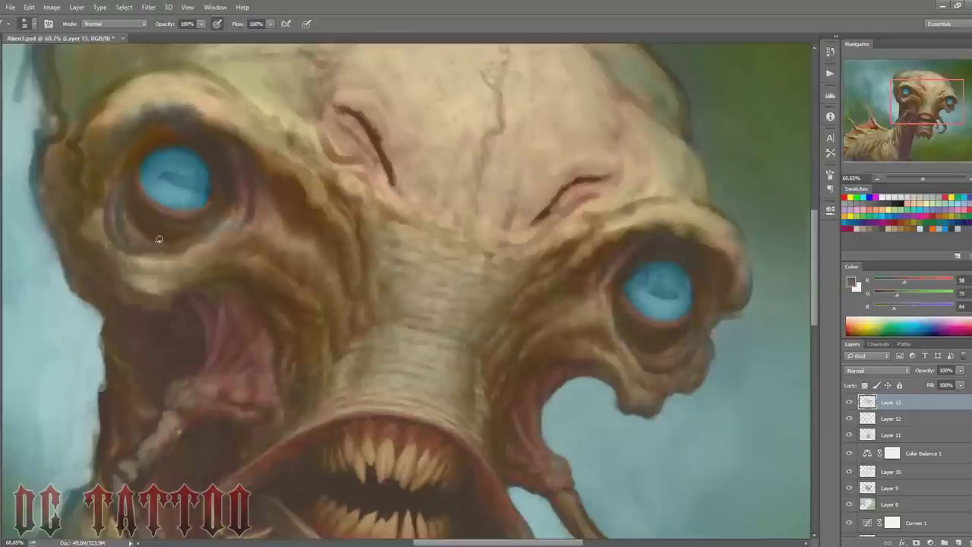
left_click(151, 243, "alt")
Step: Sample deep and warm mid browns from the right eye's lower rim, then enlarge the brush
left_click(624, 319, "alt")
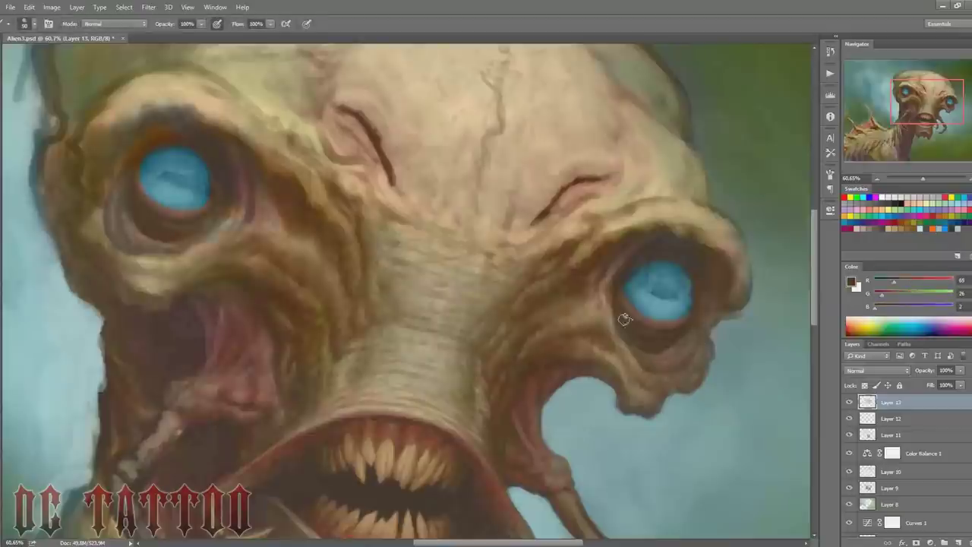
left_click(721, 274, "alt")
key("bracketleft")
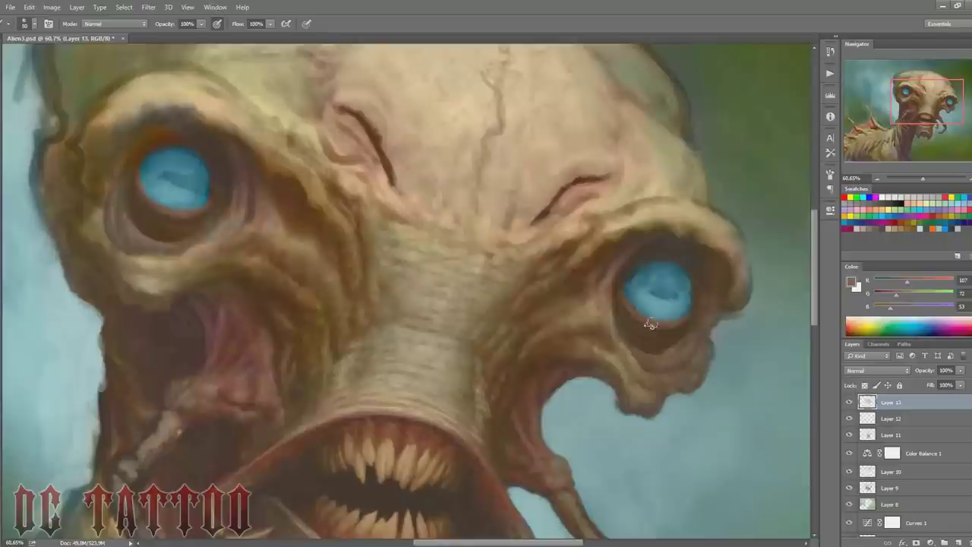
left_click(646, 319, "alt")
key("bracketright")
key("bracketright")
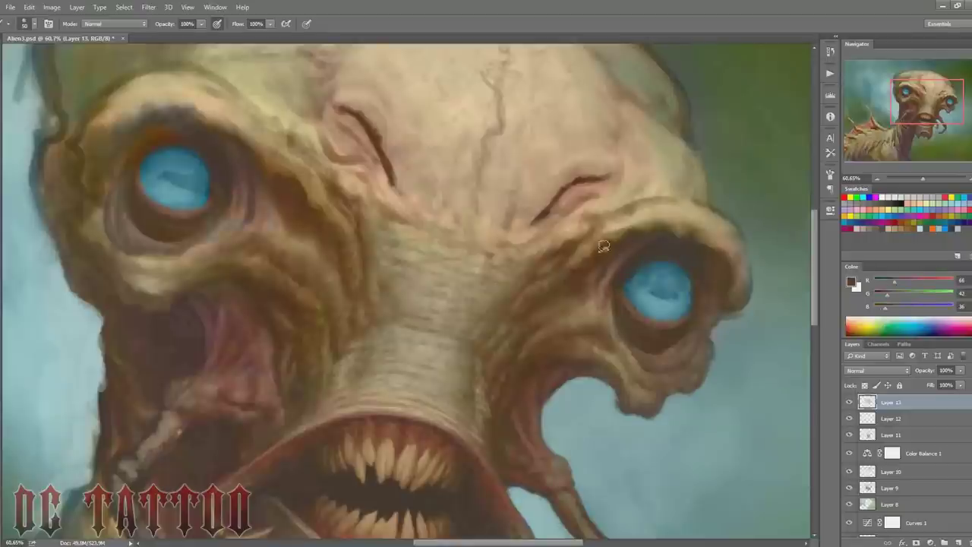
key("bracketright")
key("bracketright")
key("bracketright")
Step: Sample dark reddish browns and a lighter skin brown for the eye sockets
left_click(299, 218, "alt")
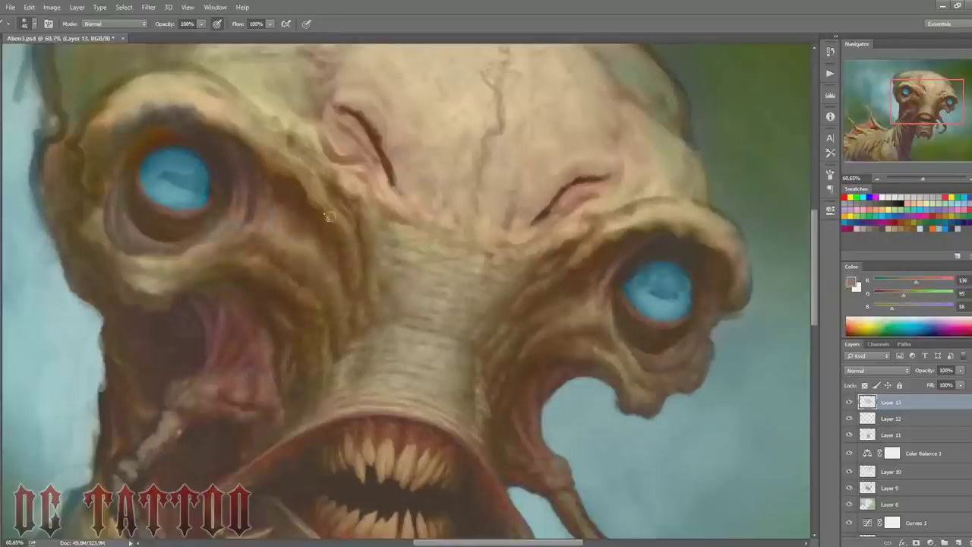
left_click(262, 218, "alt")
left_click(278, 220, "alt")
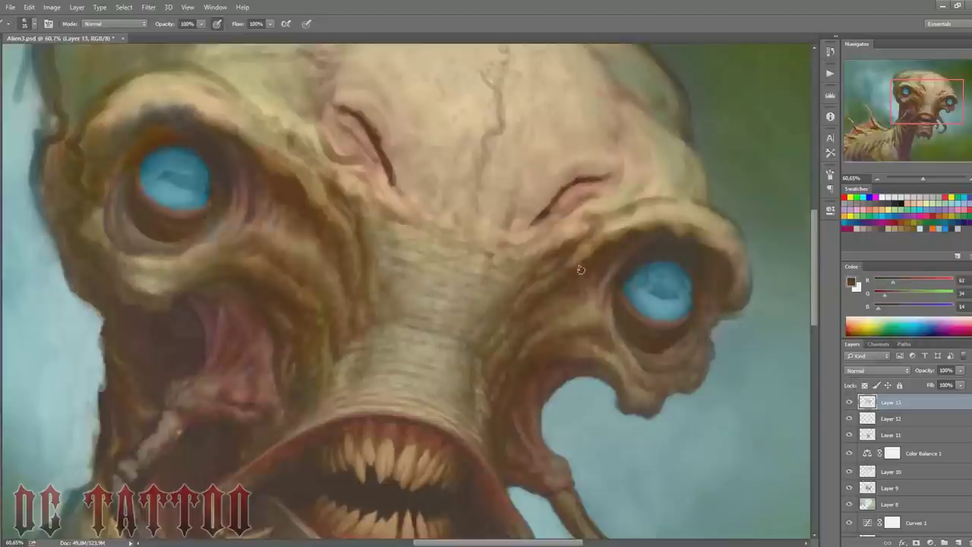
left_click(241, 316, "alt")
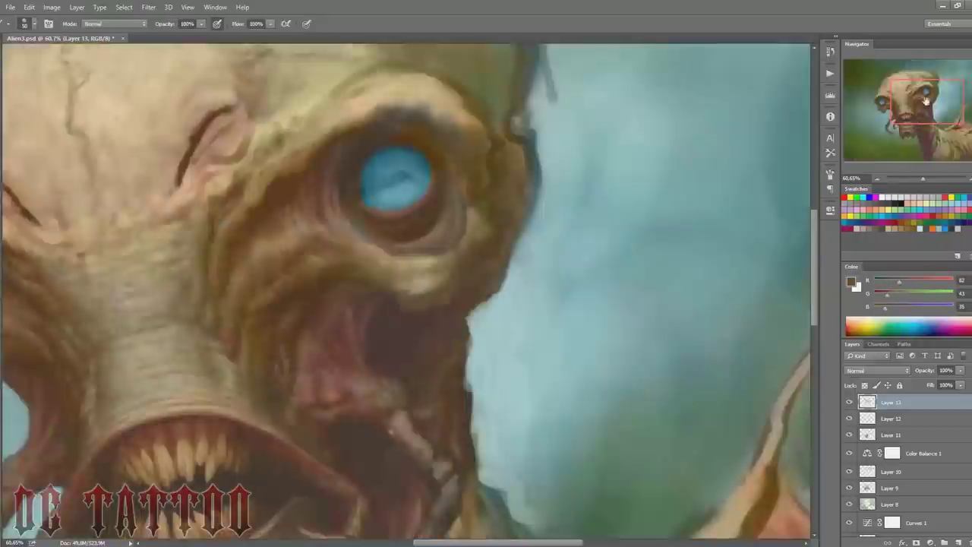
left_click_drag(927, 100, 903, 99)
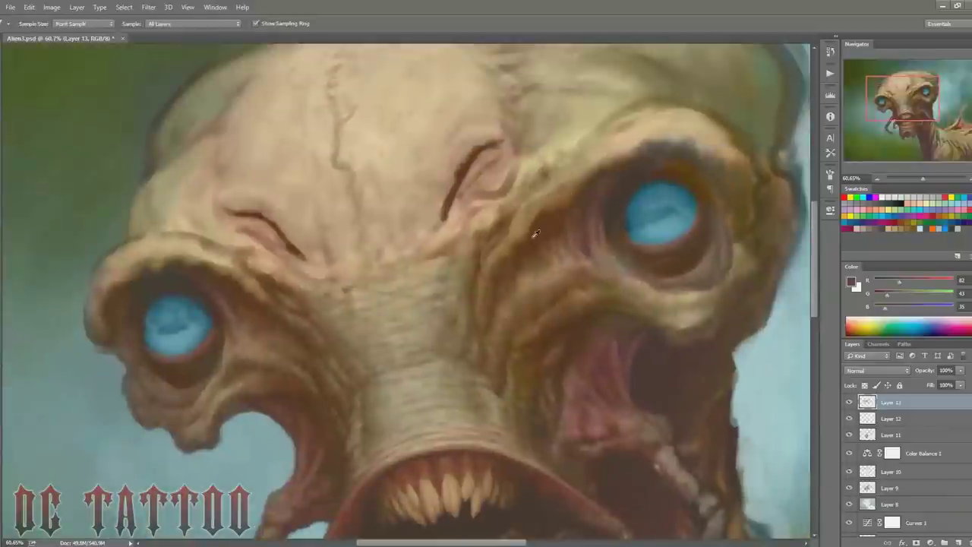
left_click(248, 286, "alt")
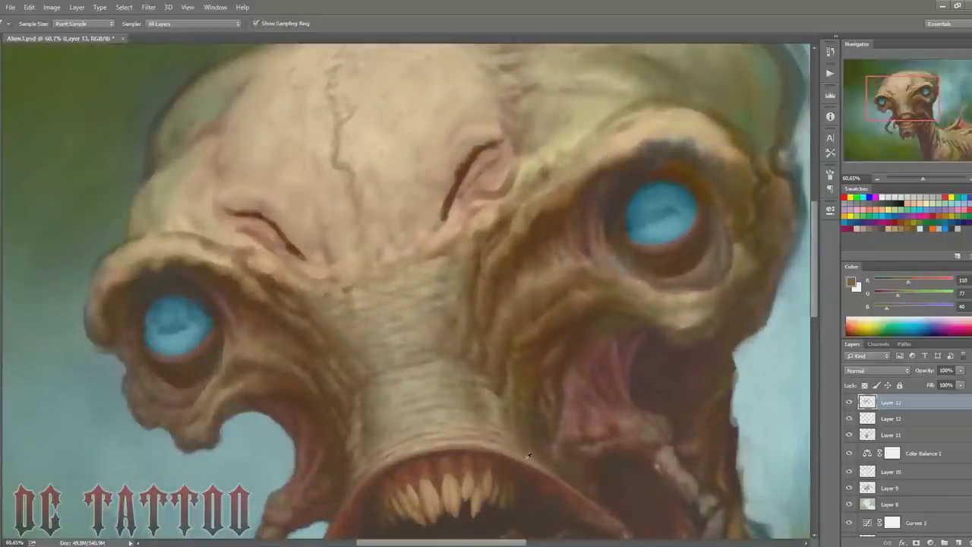
left_click(568, 229, "alt")
left_click_drag(561, 244, 547, 187)
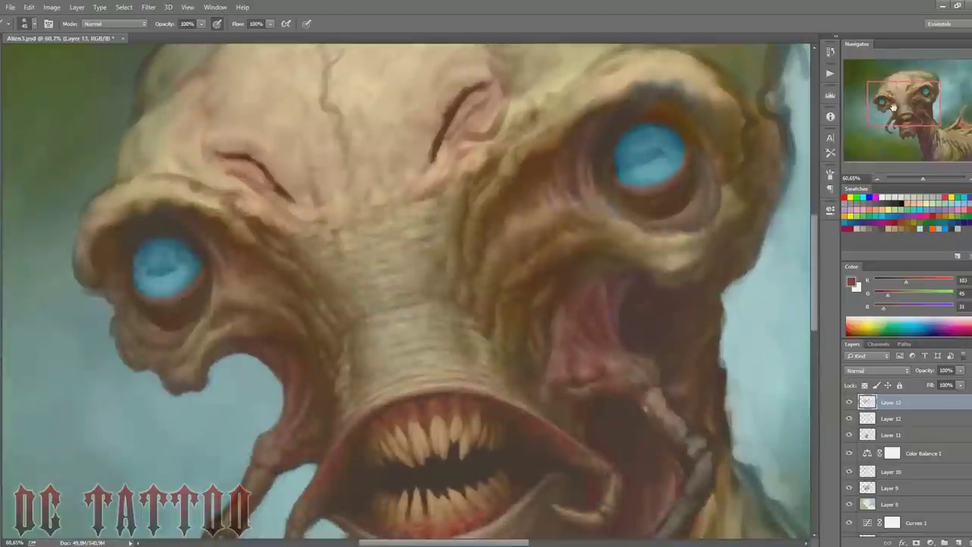
key("alt")
left_click(332, 401, "alt")
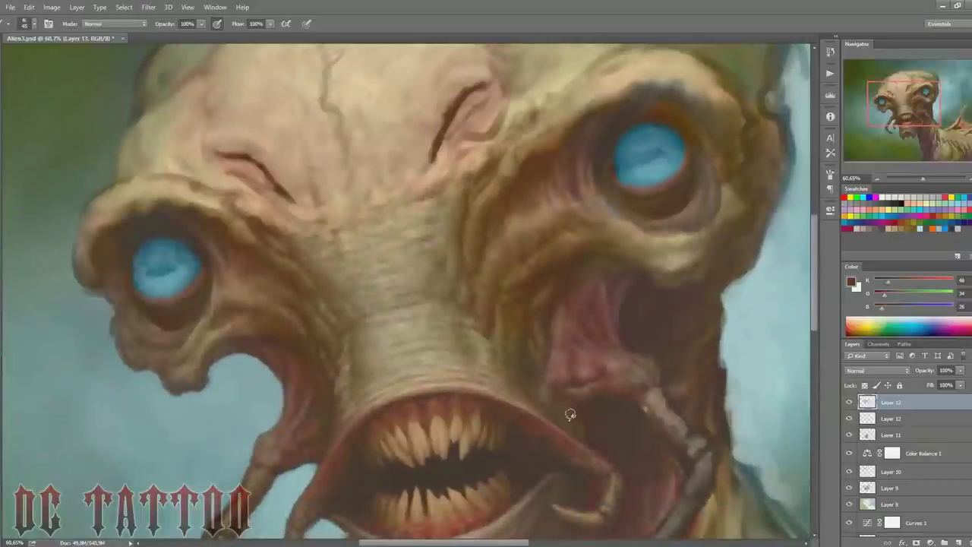
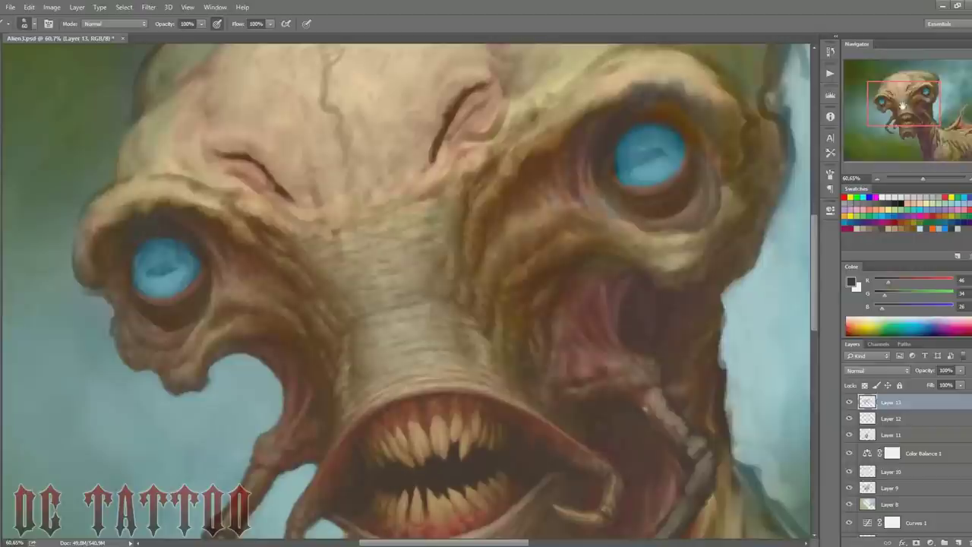
Step: Shade the cheeks and tentacles around the fanged mouth with dark and lighter reddish-brown tones
left_click_drag(904, 104, 905, 114)
left_click(577, 237, "alt")
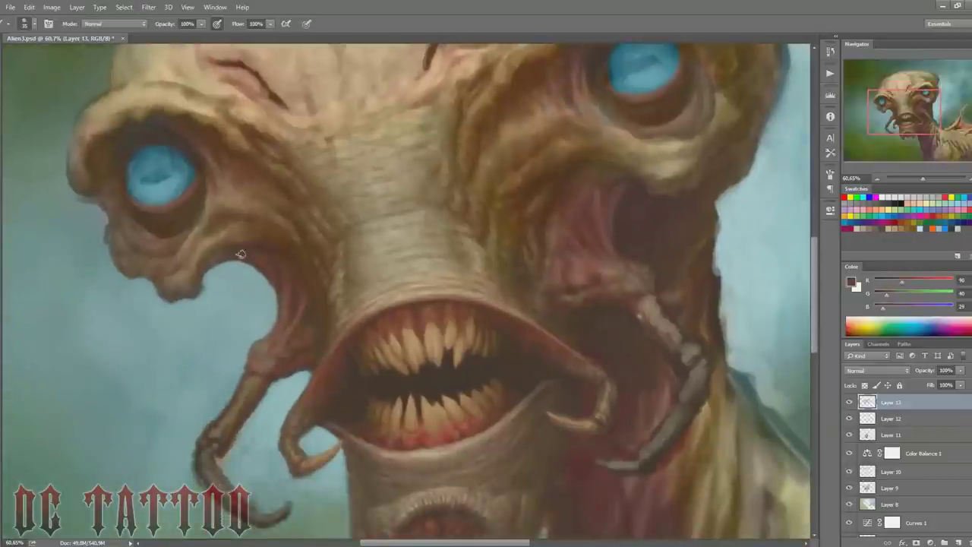
key("bracketright")
left_click(289, 281, "alt")
key("bracketleft")
left_click(610, 273, "alt")
key("bracketleft")
key("bracketleft")
key("bracketleft")
Step: Zoom out to check the cheek shading, then zoom back in close on the mouth
scroll(722, 245, "down", 2)
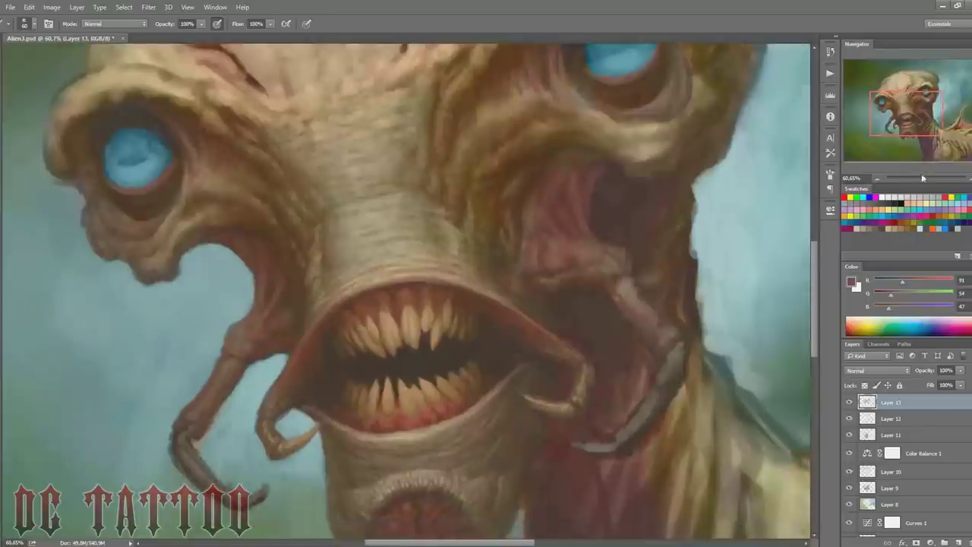
scroll(722, 244, "down", 2)
scroll(722, 244, "down", 1)
scroll(722, 244, "down", 1)
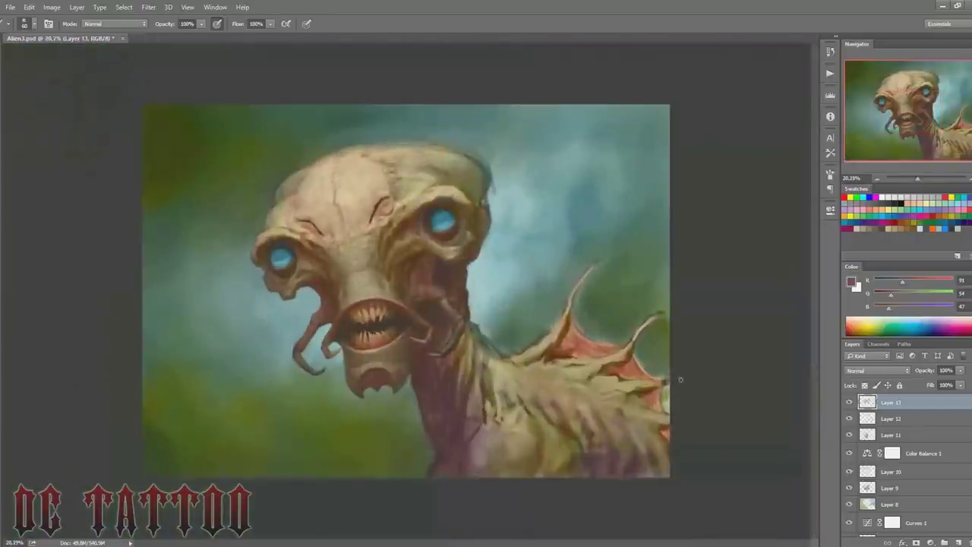
left_click_drag(917, 180, 924, 179)
mouse_move(908, 102)
left_mouse_down()
mouse_move(906, 113)
mouse_move(904, 88)
left_mouse_up()
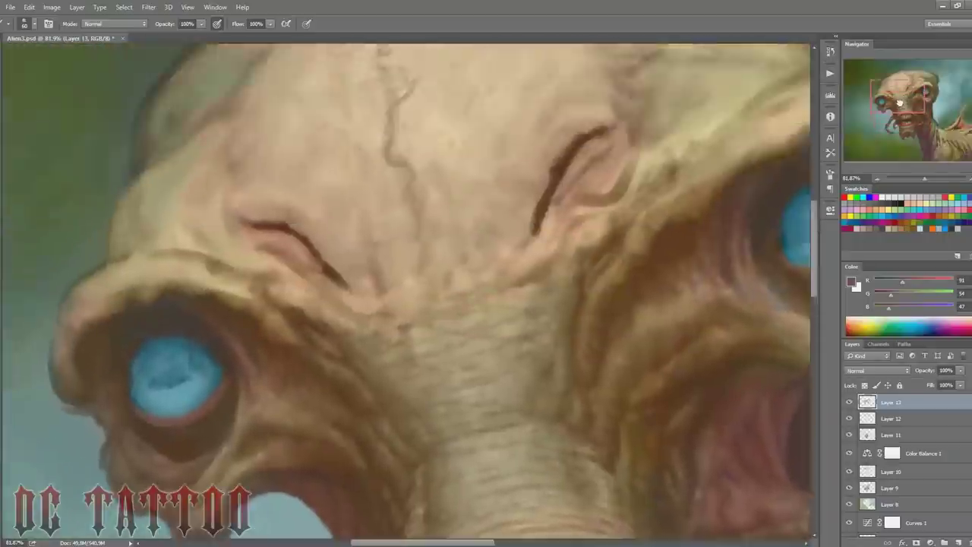
Step: Dab dark brown mottled texture onto the brow between the eyes
key("i")
left_click(710, 436)
key("b")
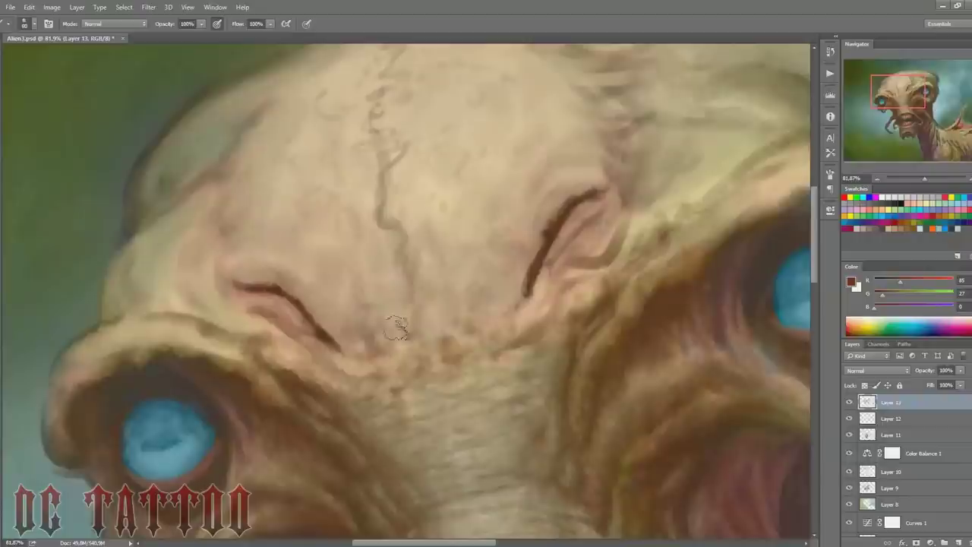
key("bracketleft")
key("bracketleft")
key("bracketright")
key("bracketright")
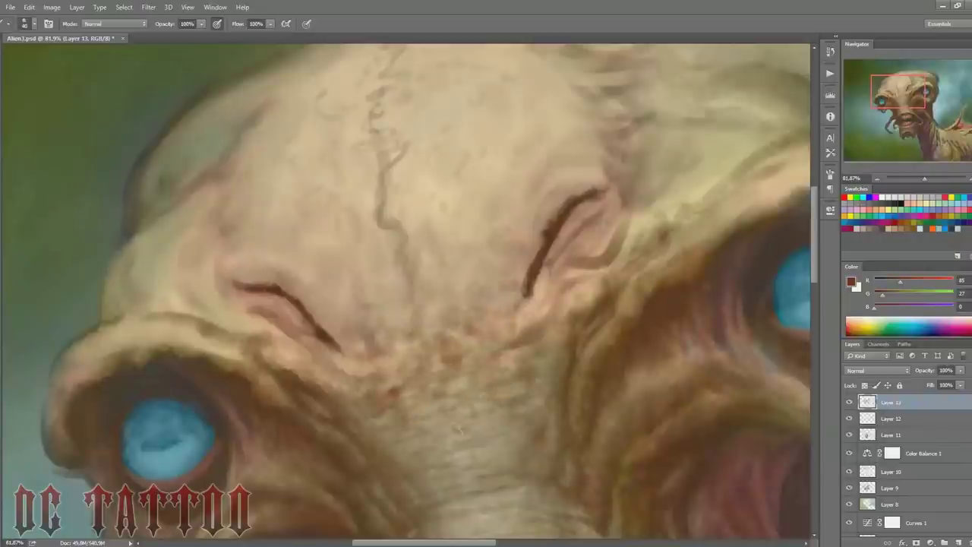
key("bracketright")
key("bracketright")
key("bracketright")
scroll(456, 319, "down", 4)
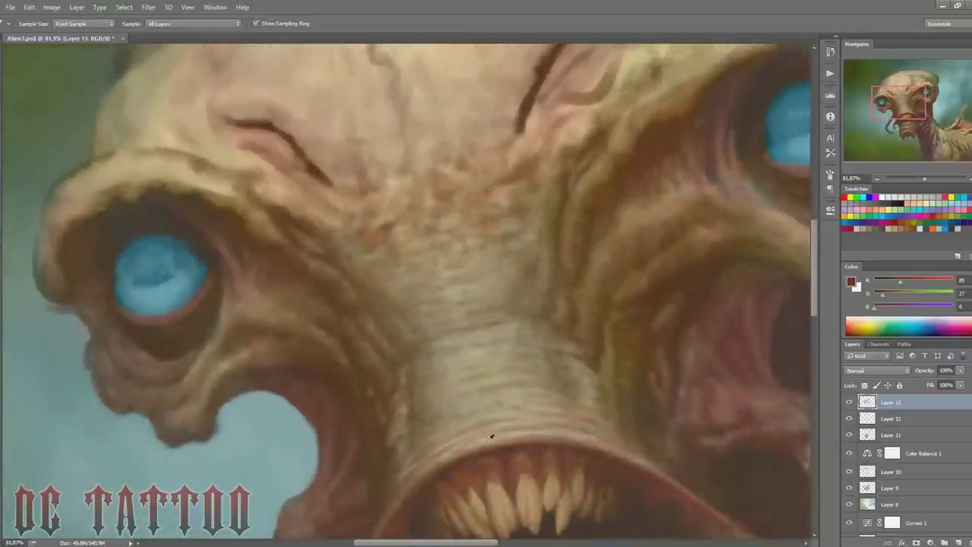
Step: Add pale and darker brown dabs to the brow, then create an empty Layer 14
key("bracketleft")
key("bracketleft")
key("bracketleft")
left_click(433, 342, "alt")
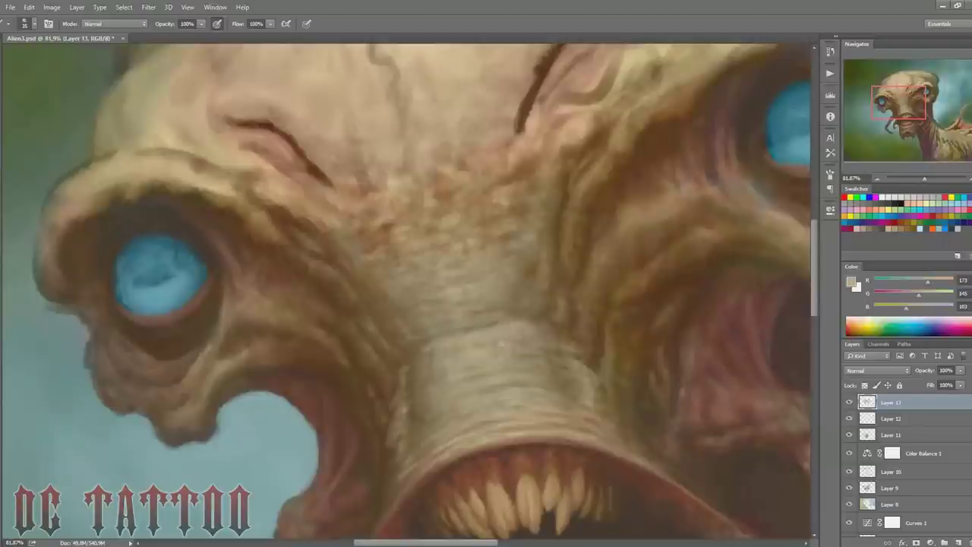
left_click(548, 342, "alt")
key("bracketright")
key("bracketright")
key("bracketright")
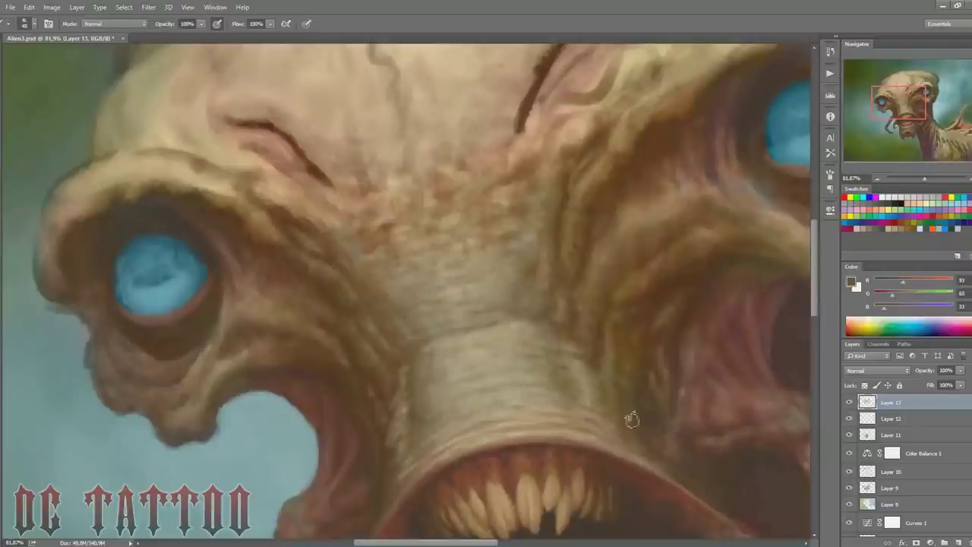
left_click(407, 436, "alt")
key("bracketright")
key("bracketright")
key("bracketright")
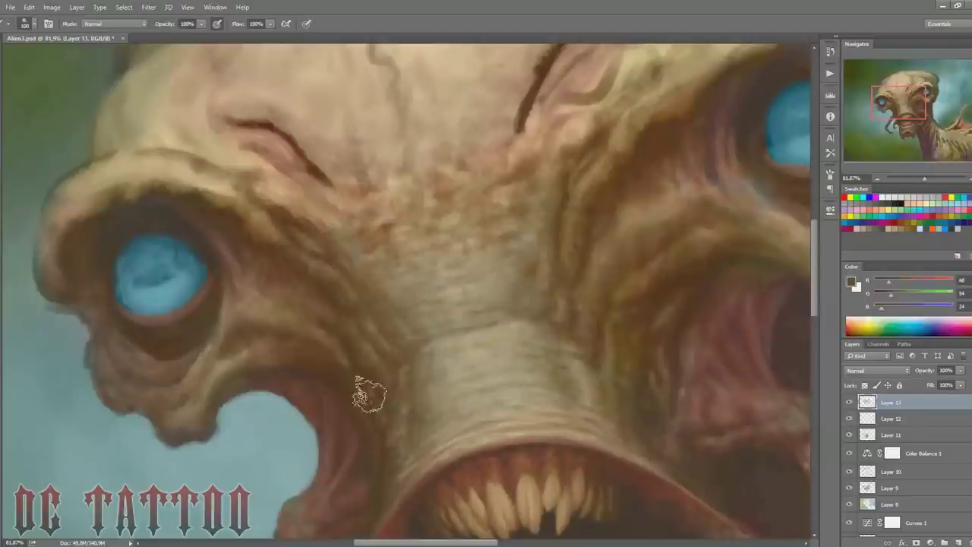
scroll(603, 278, "down", 3)
key("ctrl+shift+alt+n")
Step: Paint dark vertical striations down the ridge above the mouth on Layer 14
left_click(410, 325, "alt")
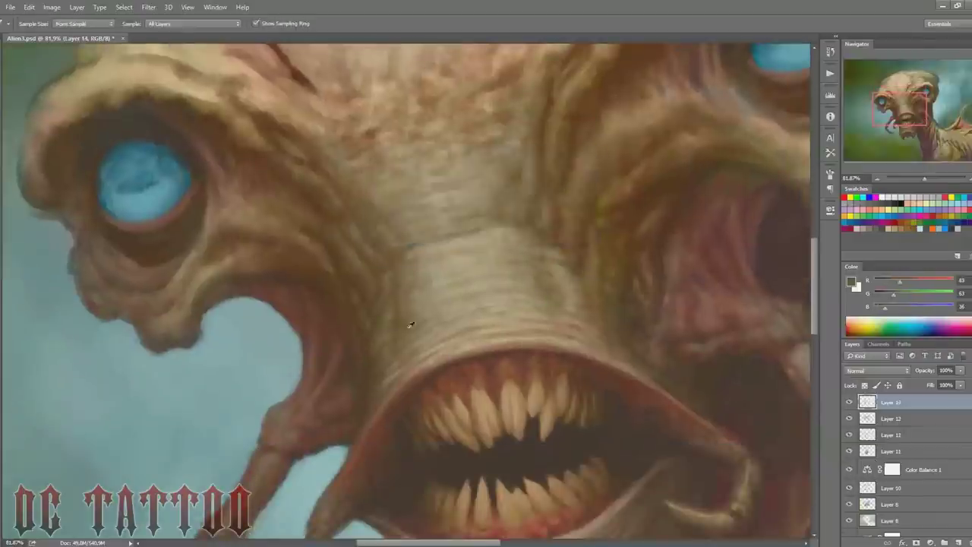
mouse_move(456, 266)
left_mouse_down()
mouse_move(505, 297)
mouse_move(438, 338)
left_mouse_up()
mouse_move(501, 247)
left_mouse_down()
mouse_move(509, 322)
mouse_move(524, 330)
left_mouse_up()
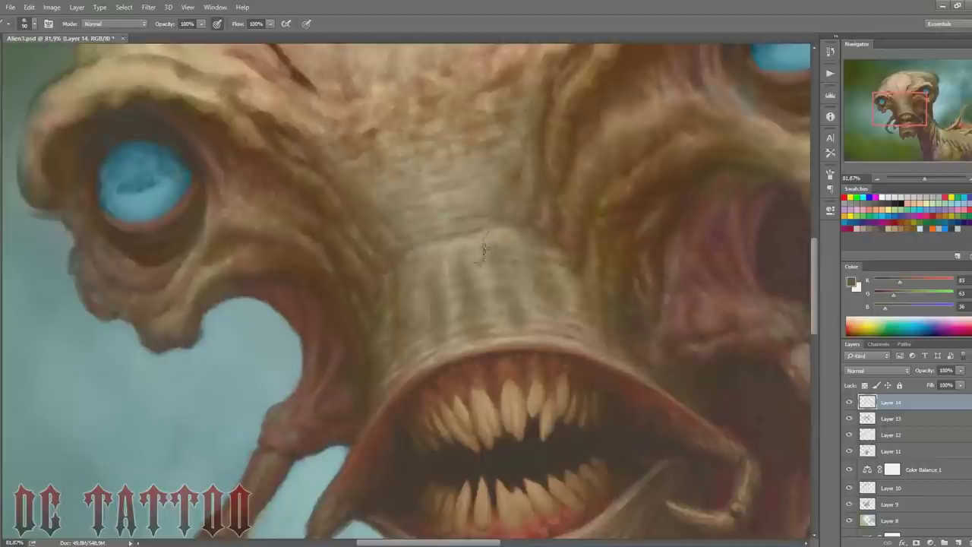
left_click(484, 250, "alt")
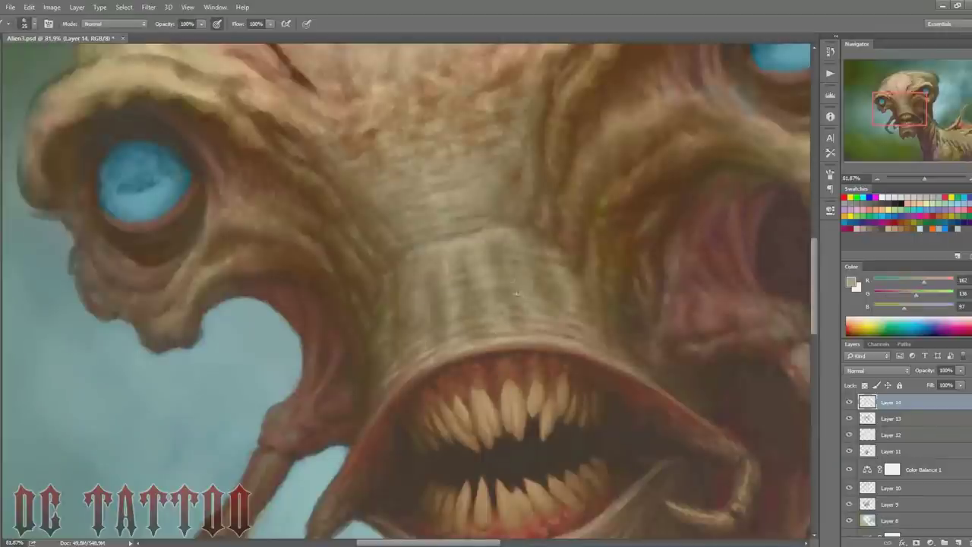
Step: Set Layer 14 opacity to 58% and add a new Layer 15
key("5")
key("8")
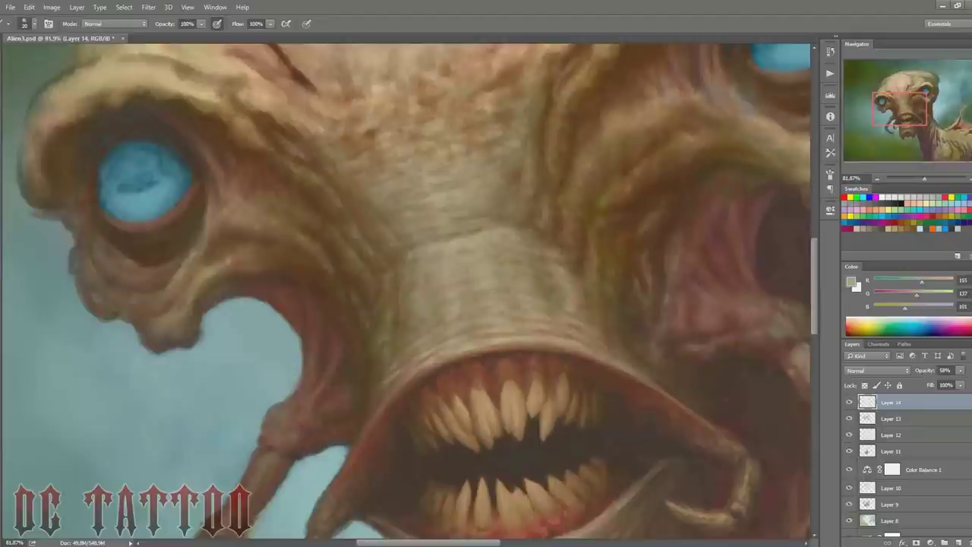
left_click_drag(909, 104, 909, 113)
key("ctrl+shift+alt+n")
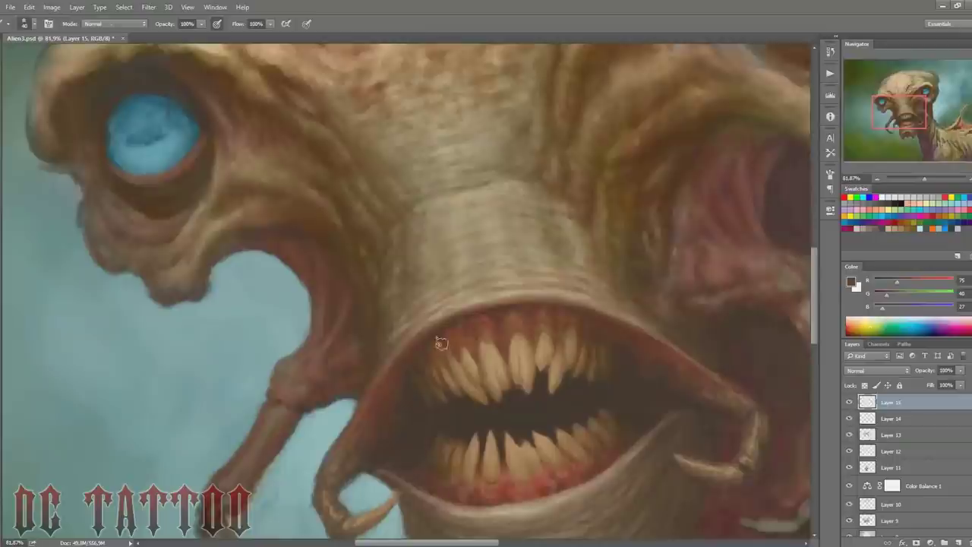
Step: Pick lighter skin browns with a smaller brush and frame the left eye and brow
key("bracketleft")
key("bracketleft")
key("bracketleft")
key("bracketleft")
left_click(646, 443, "alt")
left_click(641, 448, "alt")
key("bracketleft")
key("bracketleft")
key("bracketleft")
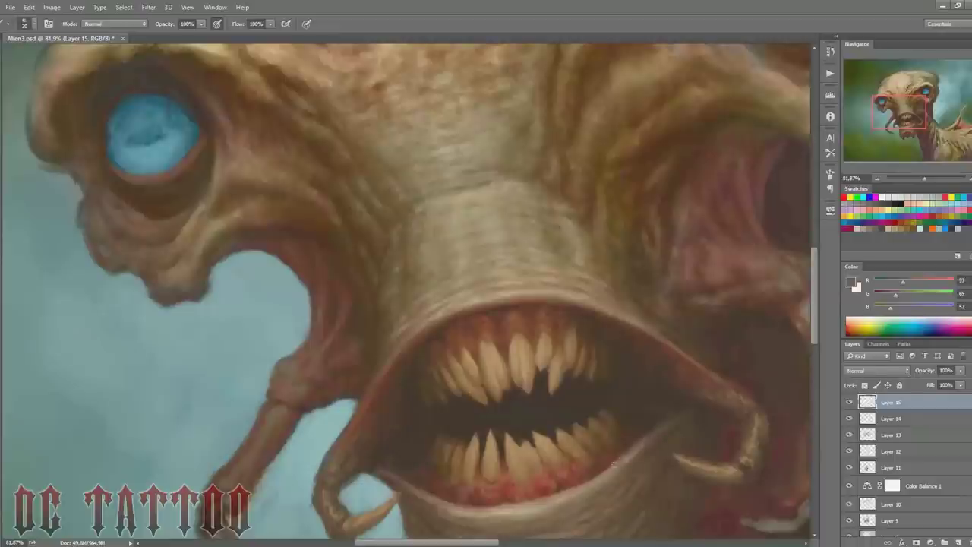
left_click(634, 449, "alt")
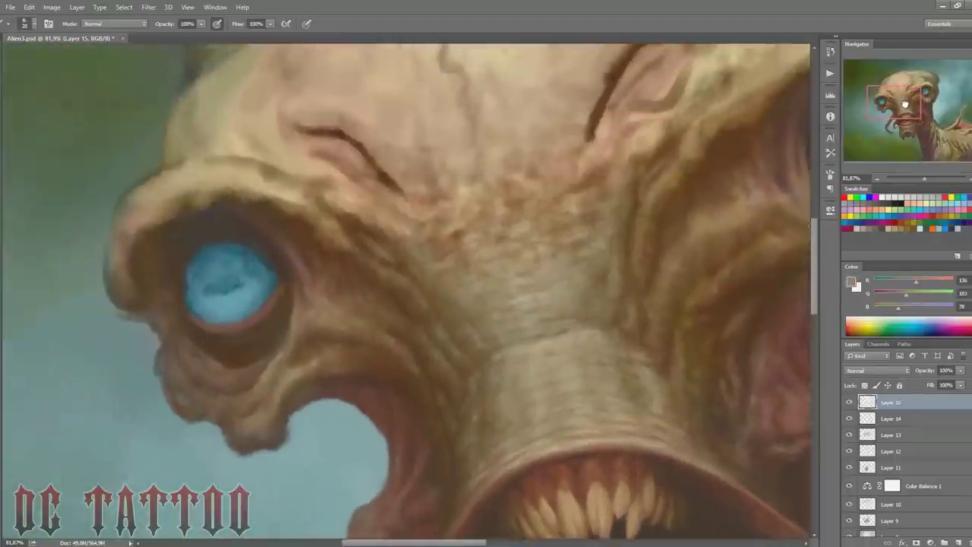
left_click_drag(354, 163, 424, 272)
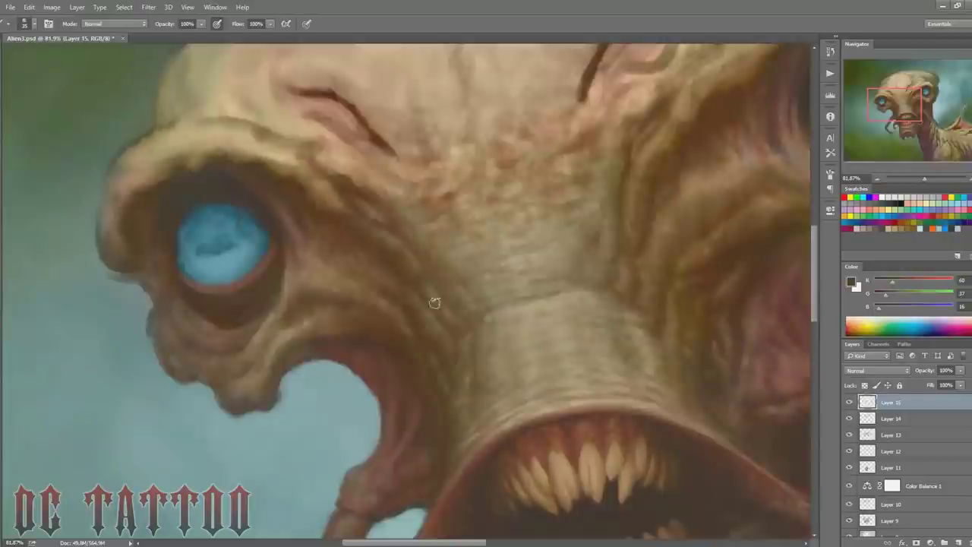
key("bracketright")
key("bracketright")
key("bracketright")
left_click_drag(287, 184, 402, 206)
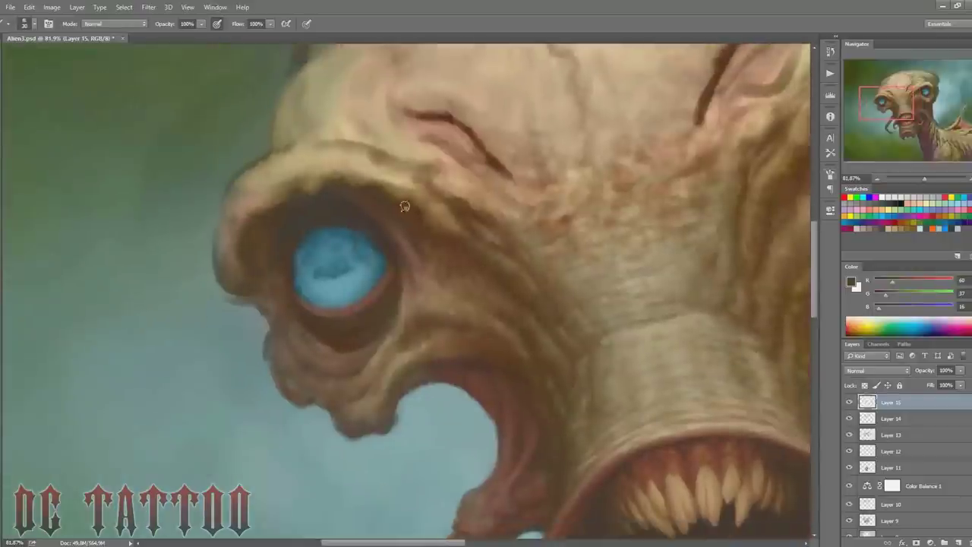
mouse_move(910, 105)
left_mouse_down()
mouse_move(912, 114)
mouse_move(911, 105)
left_mouse_up()
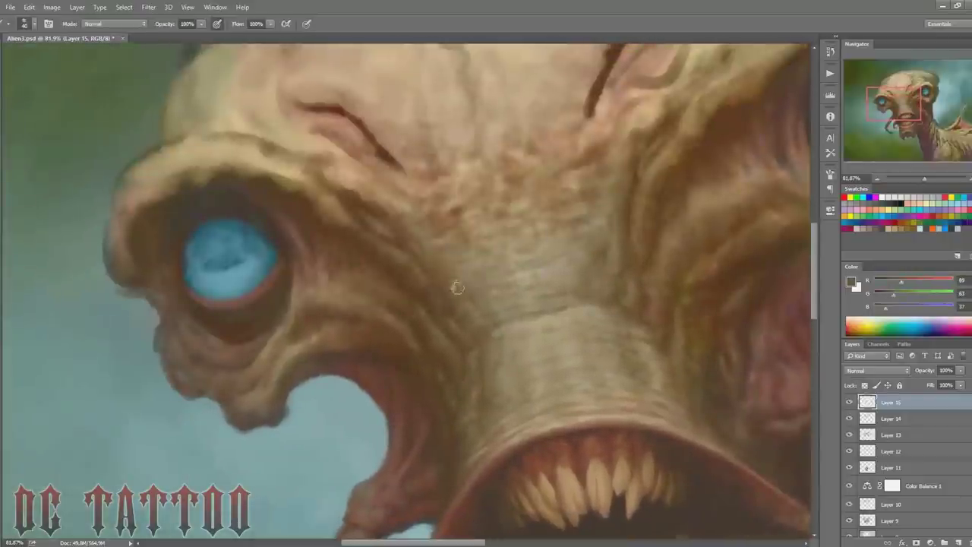
Step: Paint fine tan, cream and brown wrinkle and pore texture across the brow and forehead
left_click(455, 285, "alt")
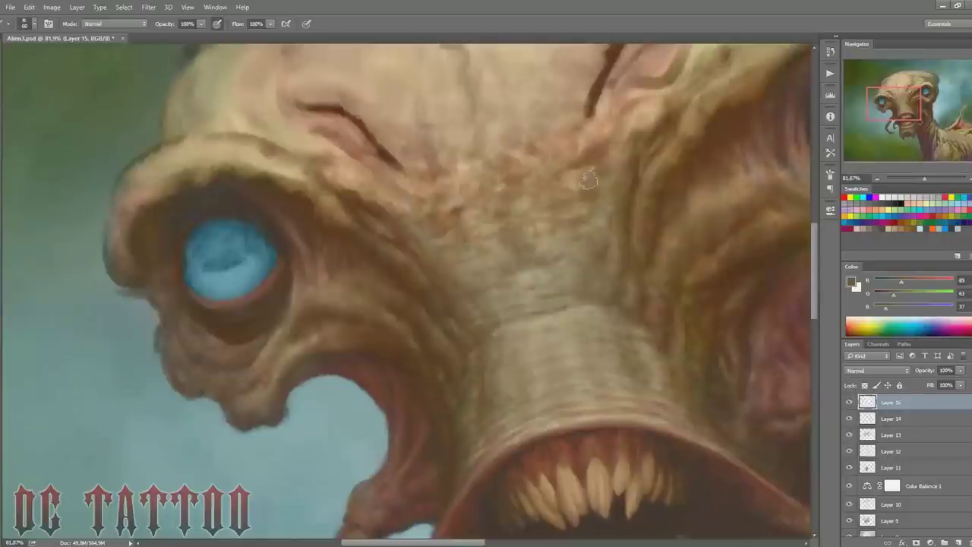
left_click(494, 199, "alt")
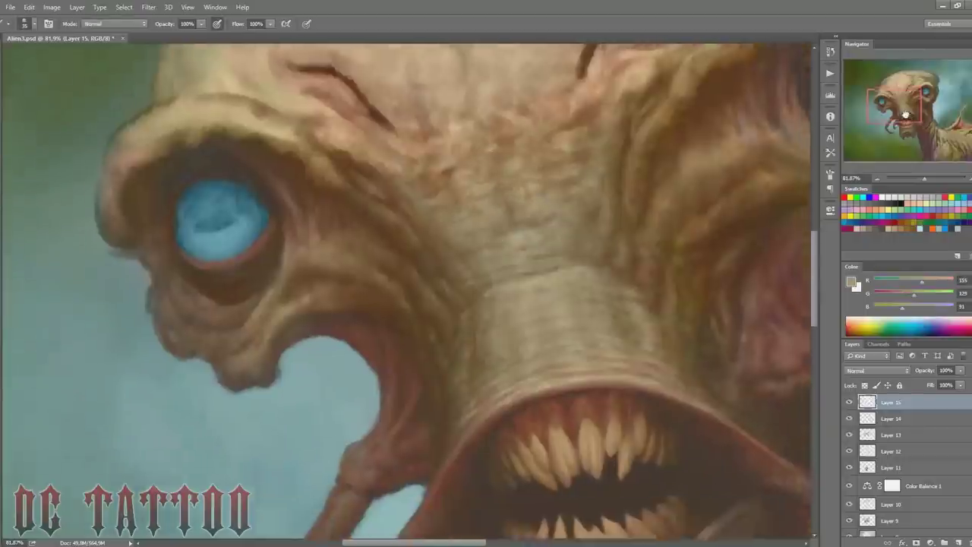
left_click_drag(925, 112, 923, 108)
left_click(429, 236, "alt")
key("bracketright")
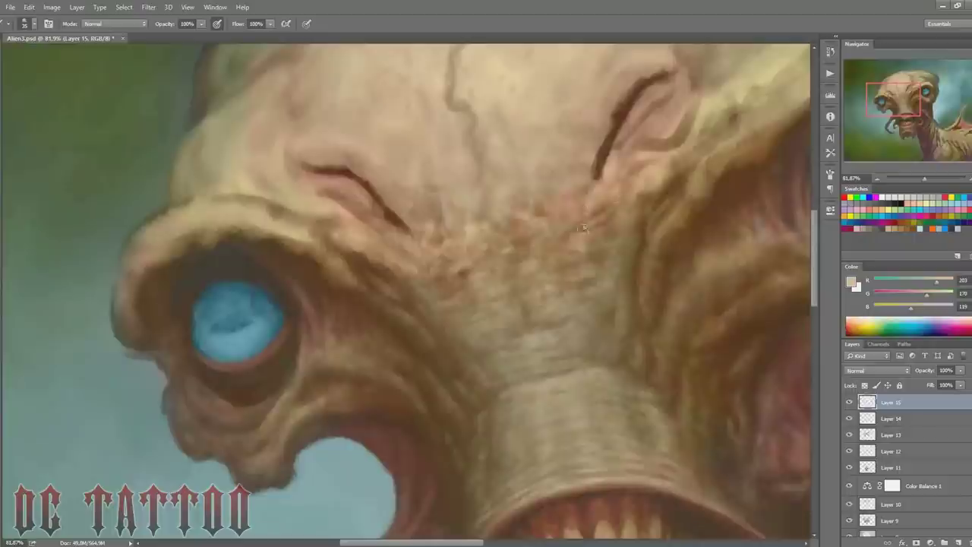
left_click(614, 204, "alt")
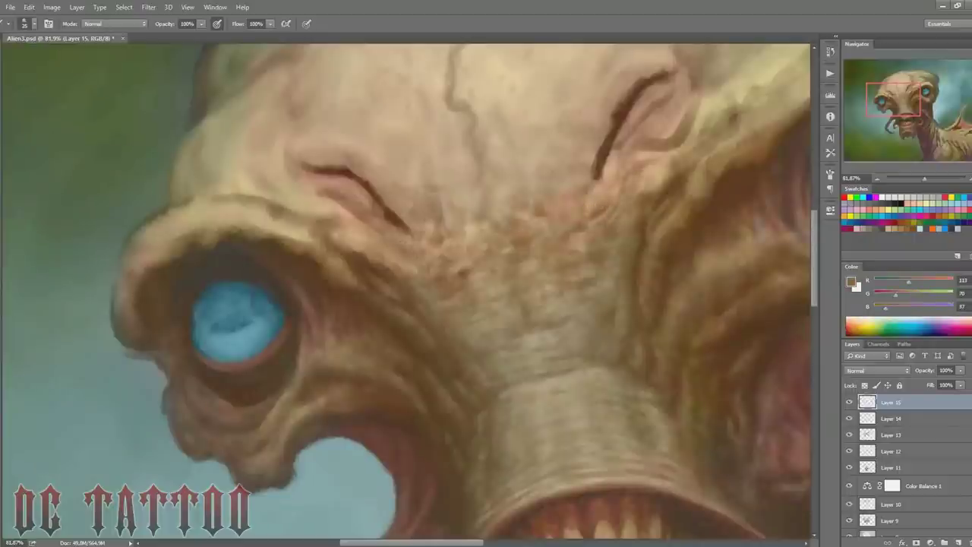
left_click(404, 259, "alt")
left_click(390, 200, "alt")
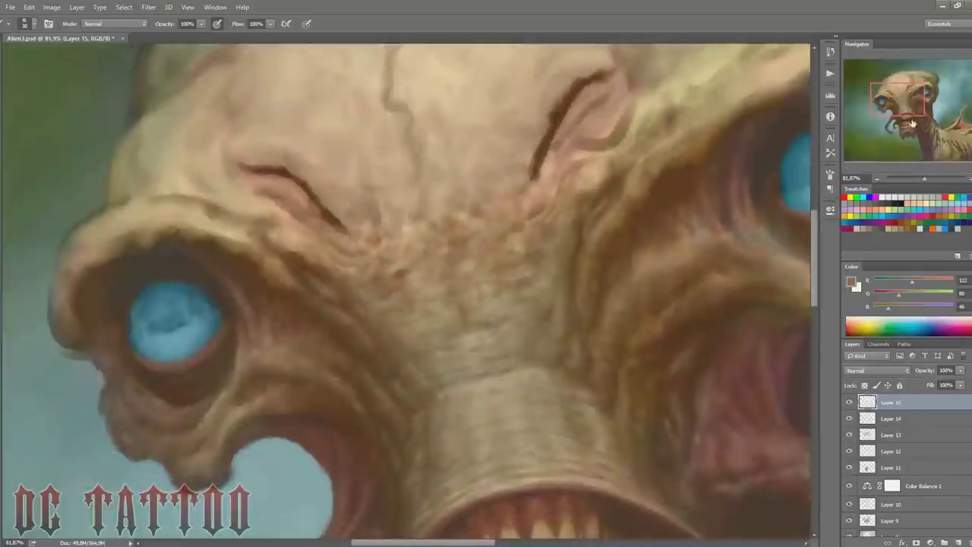
Step: Add small dark brown details below the left eye and on the left cheek
left_click_drag(629, 257, 651, 177)
key("bracketleft")
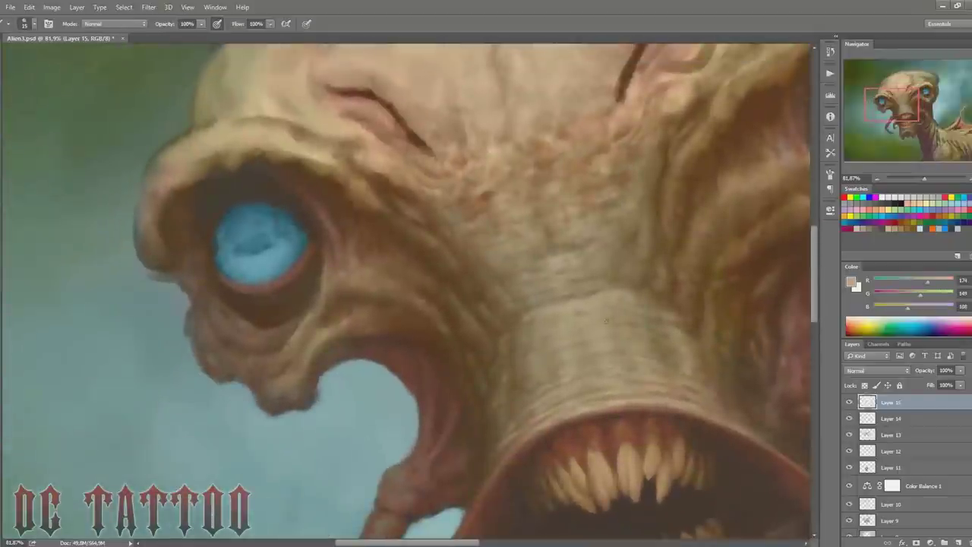
mouse_move(389, 297)
left_mouse_down()
mouse_move(367, 117)
mouse_move(453, 313)
left_mouse_up()
left_click(453, 313, "alt")
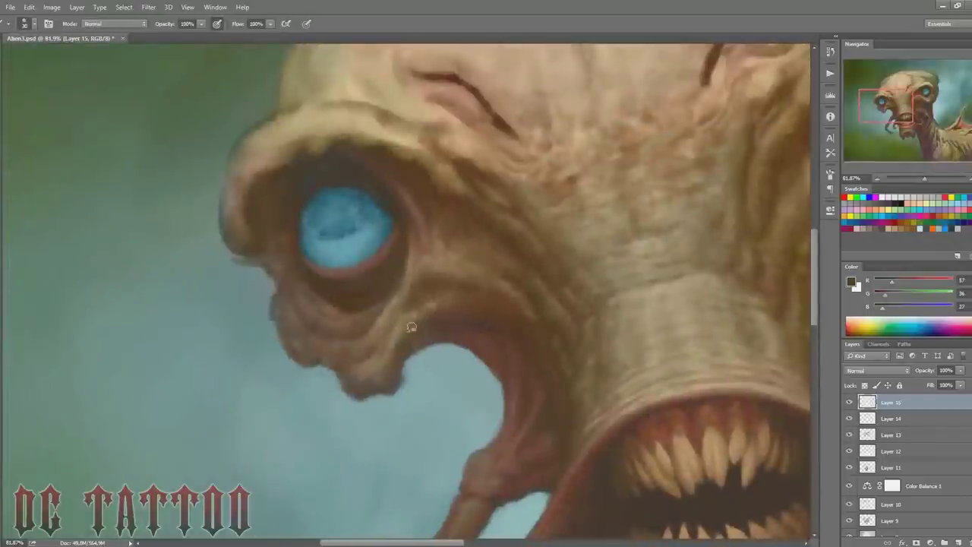
Step: Paint dark brown strokes on the left cheek near the mouth edge and under the eye
left_click_drag(412, 365, 482, 334)
left_click(482, 334, "alt")
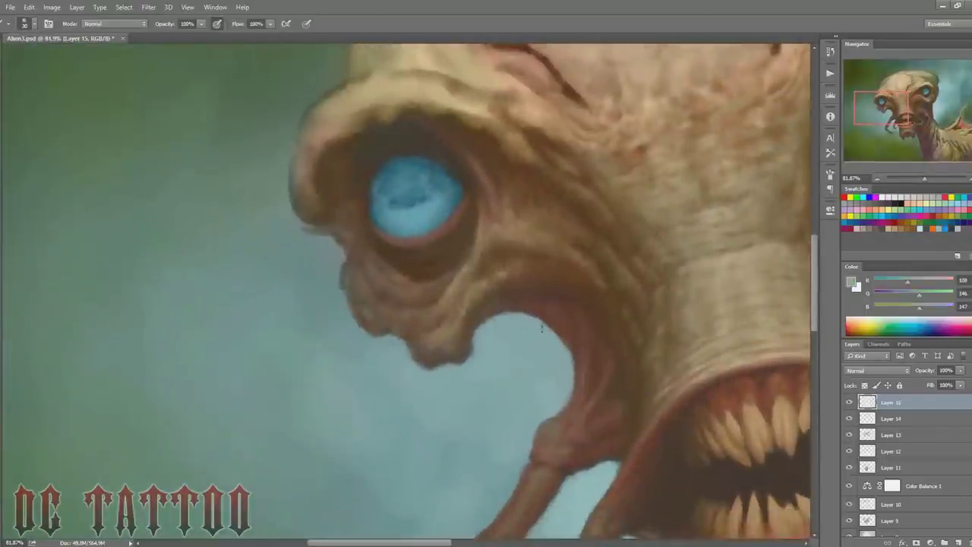
left_click(473, 312, "alt")
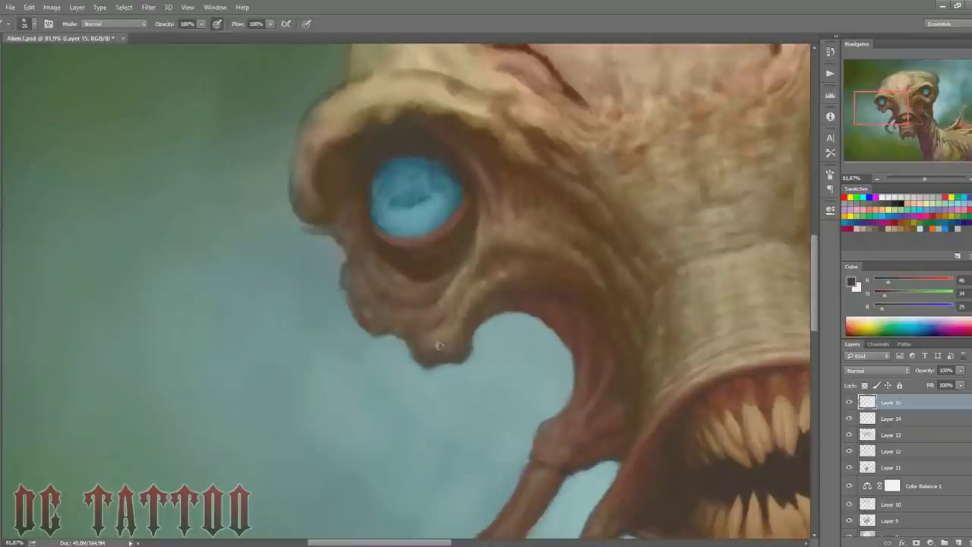
key("bracketleft")
left_click(509, 255, "alt")
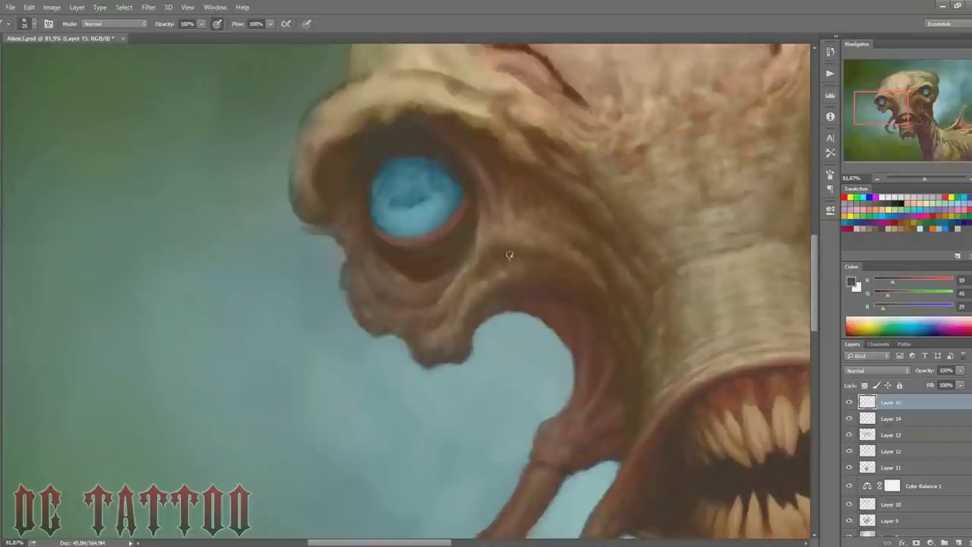
left_click_drag(566, 255, 576, 305)
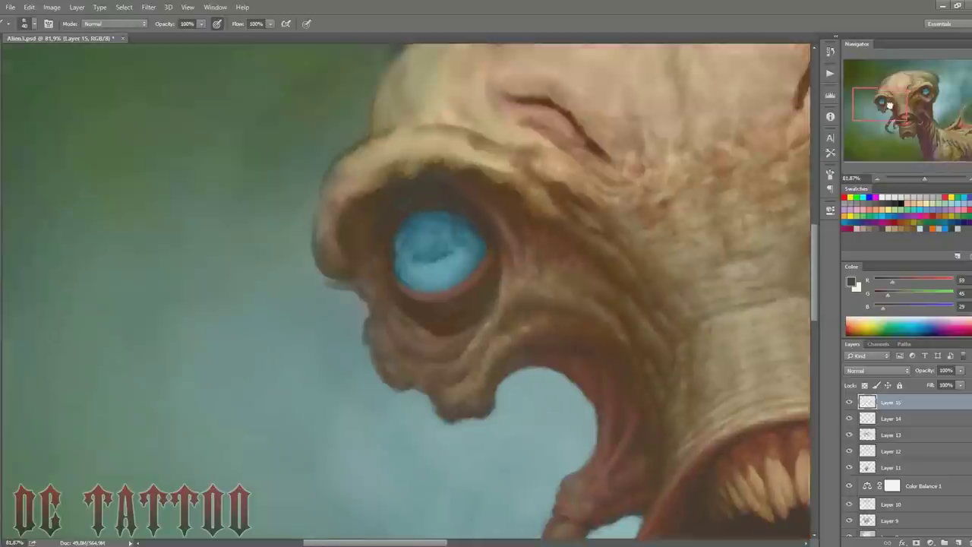
key("bracketleft")
left_click(442, 405, "alt")
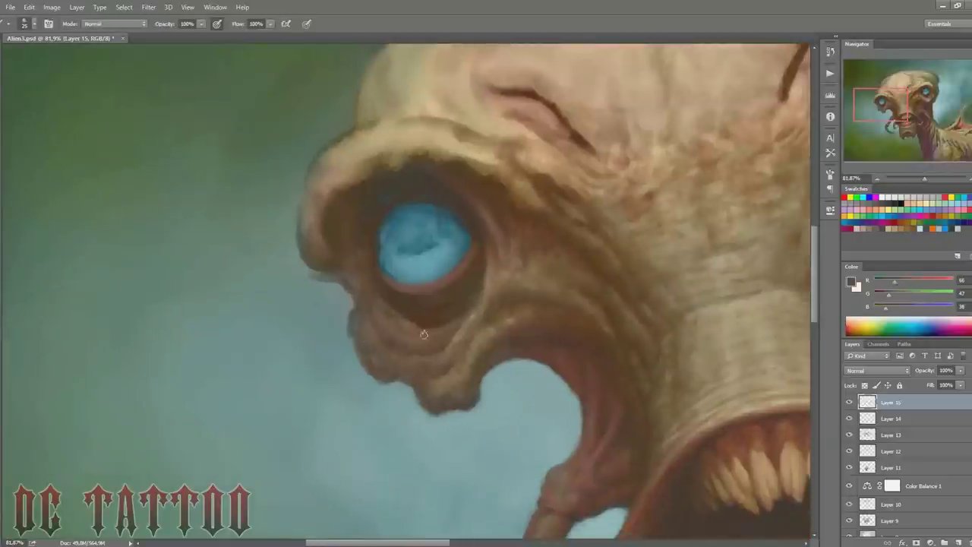
Step: Define the left eye rim with dark and lighter brown strokes using a smaller brush
left_click(352, 345, "alt")
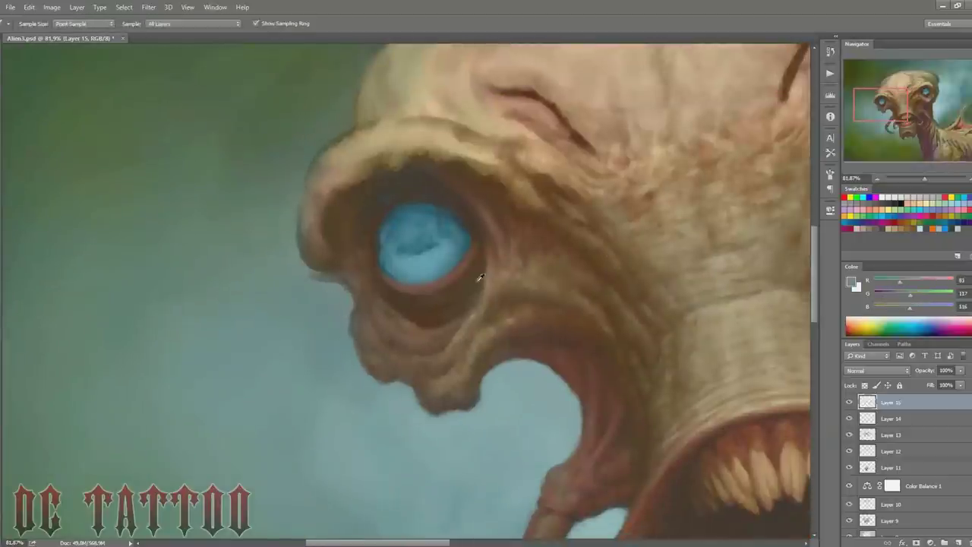
left_click(471, 297, "alt")
key("bracketleft")
key("bracketleft")
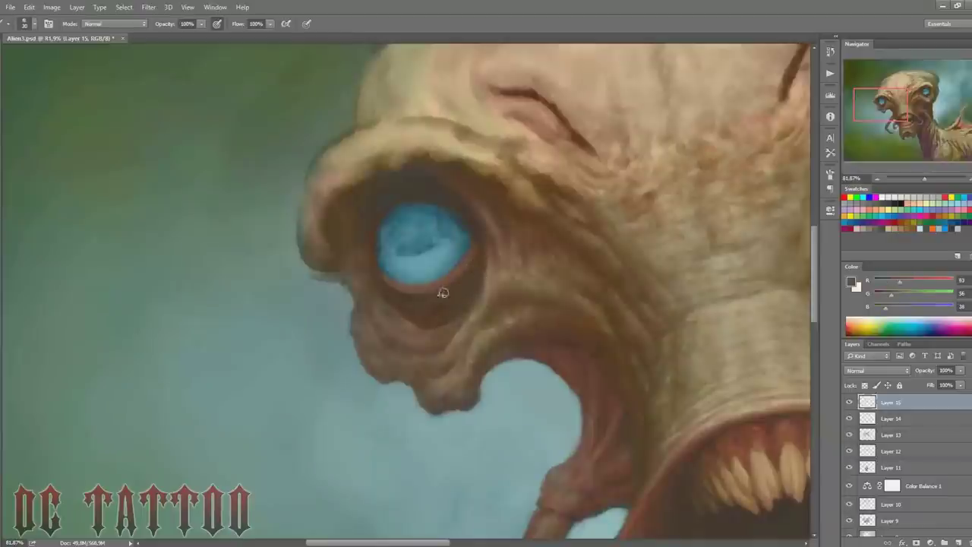
left_click(413, 290, "alt")
key("bracketleft")
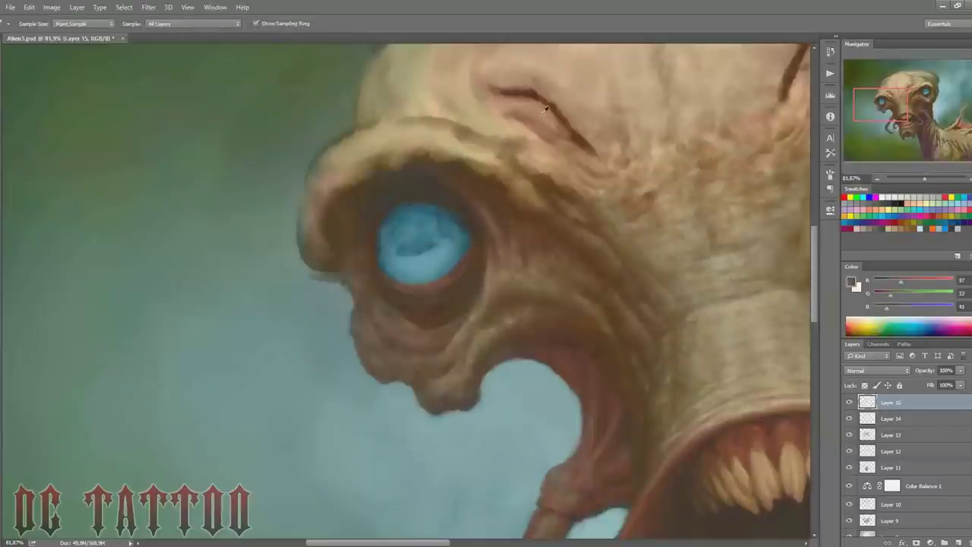
left_click(436, 287, "alt")
left_click(462, 293, "alt")
key("bracketleft")
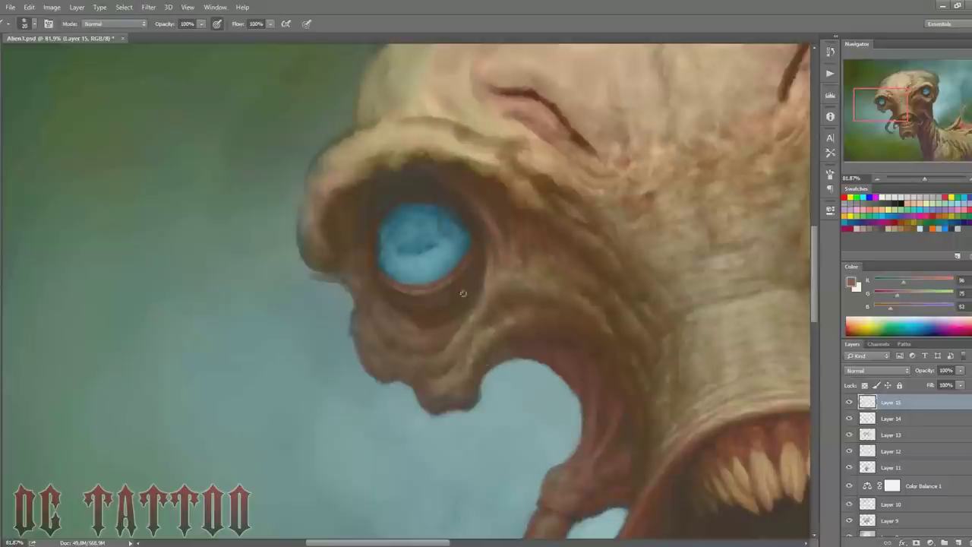
Step: Deepen the left eye socket shadows with dark red-brown and warmer brown tones
left_click_drag(575, 263, 622, 278)
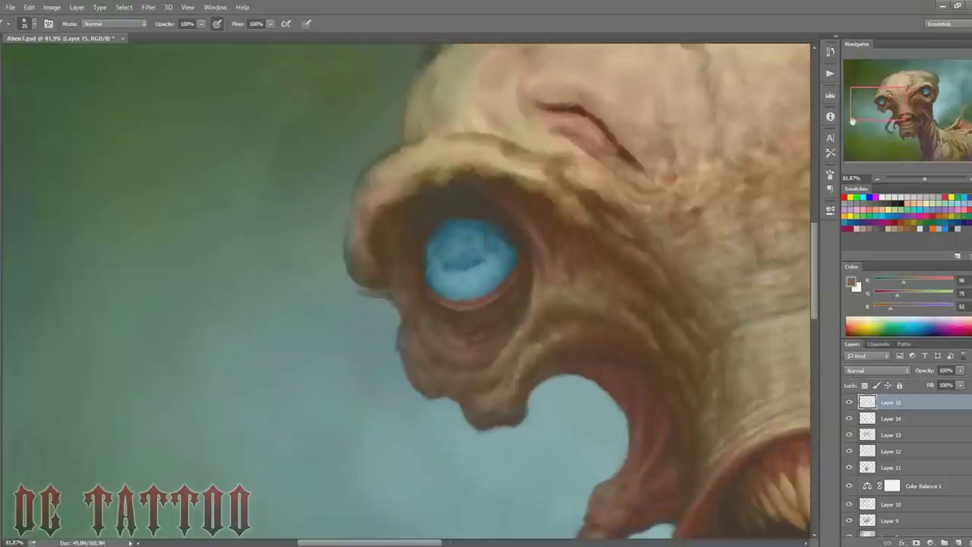
left_click(445, 227, "alt")
left_click(443, 210, "alt")
key("bracketleft")
key("bracketleft")
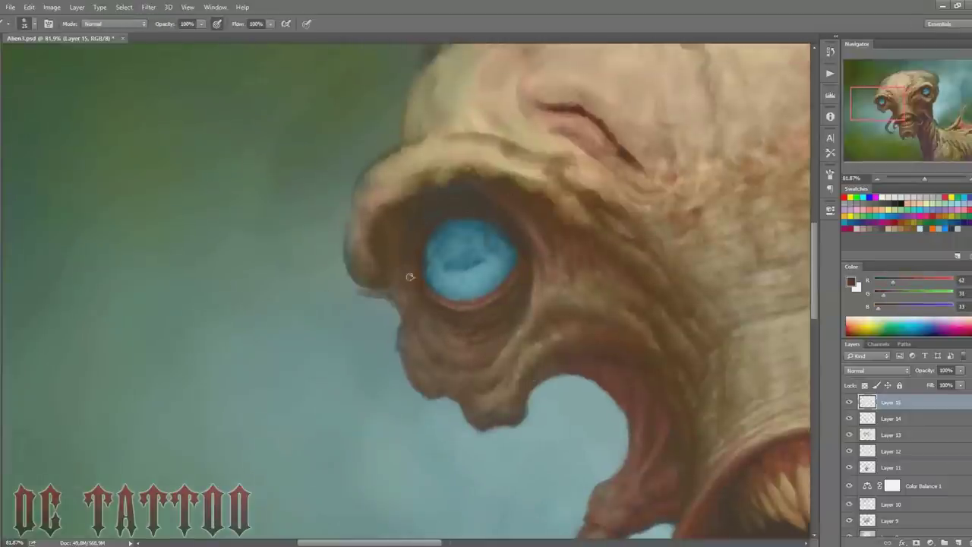
left_click(413, 282, "alt")
key("bracketleft")
left_click(413, 278, "alt")
key("bracketleft")
Step: Paint thin reddish-brown wrinkle folds and lighter cheek highlights around the left eye
left_click(580, 322, "alt")
key("bracketright")
key("bracketright")
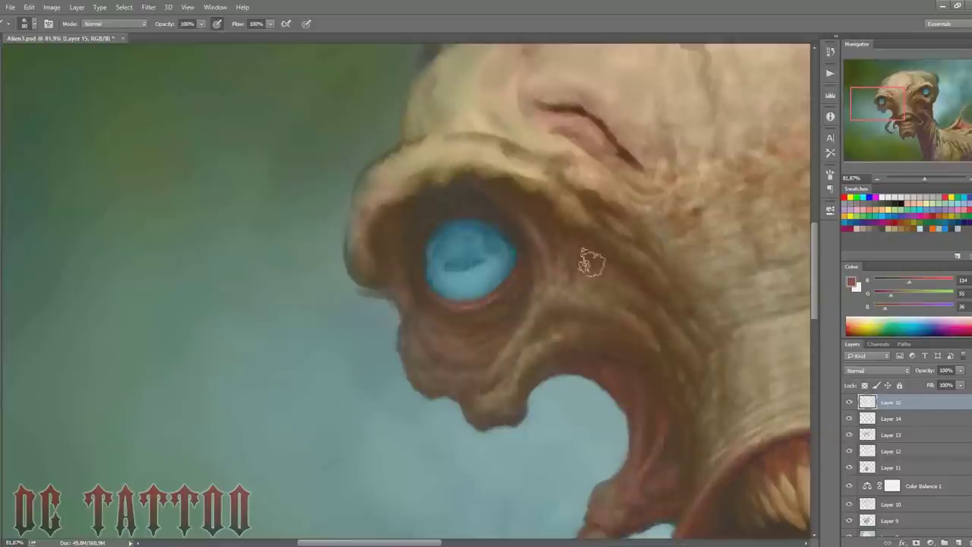
left_click(514, 268, "alt")
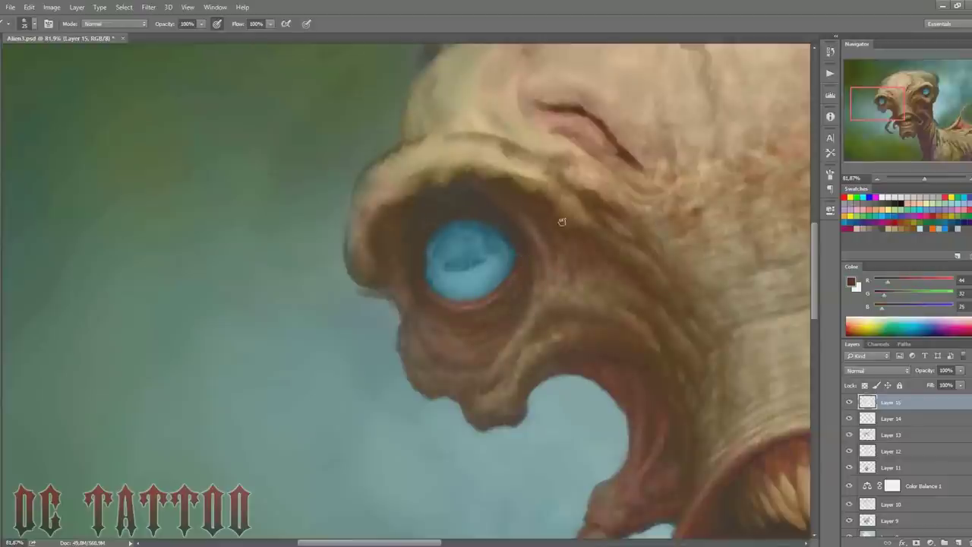
key("bracketleft")
left_click(455, 336, "alt")
key("bracketright")
left_click(460, 325, "alt")
left_click(462, 342, "alt")
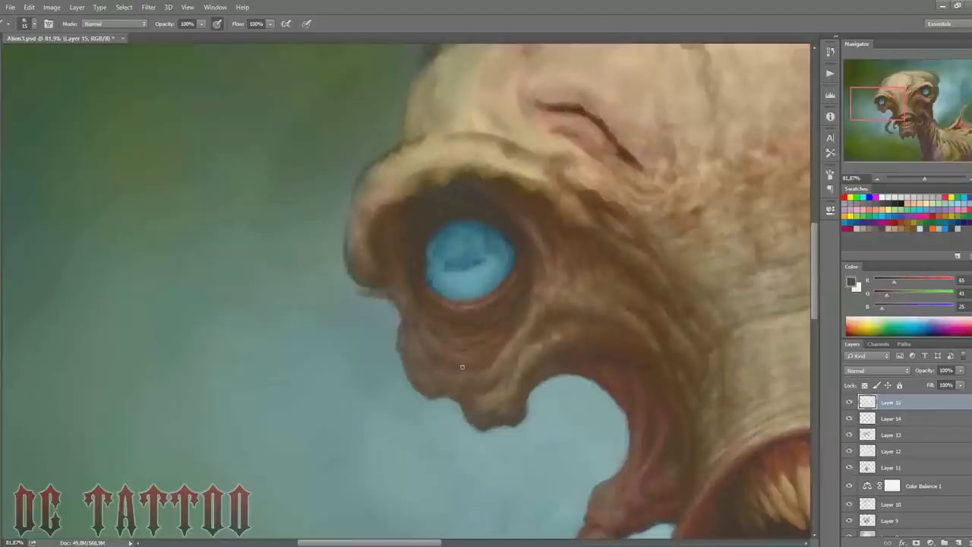
Step: Tidy the head's outline beside the eye using the blue-green background colour
left_click(410, 333, "alt")
key("bracketright")
left_click(403, 297, "alt")
left_click(361, 272, "alt")
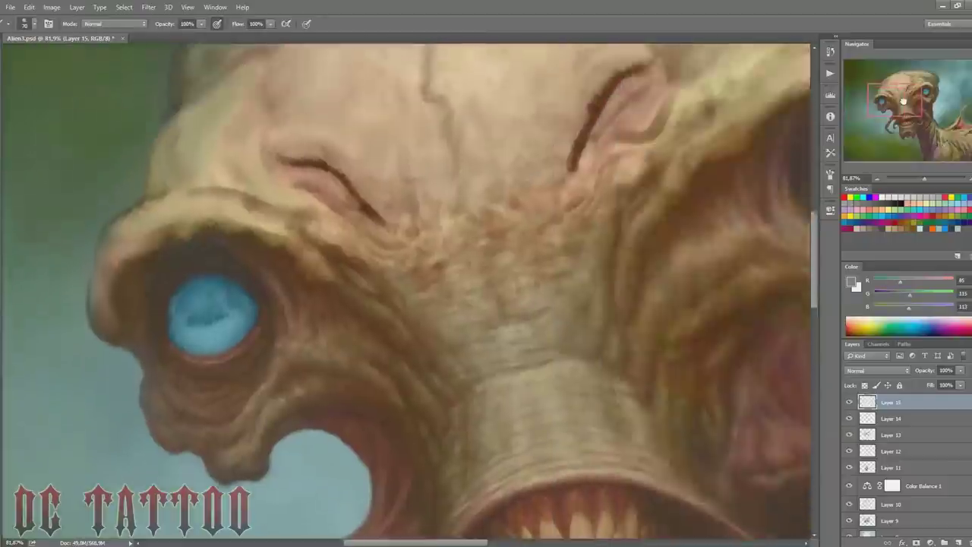
Step: View the whole face and add further dark and mid brown skin strokes
left_click_drag(385, 426, 125, 471)
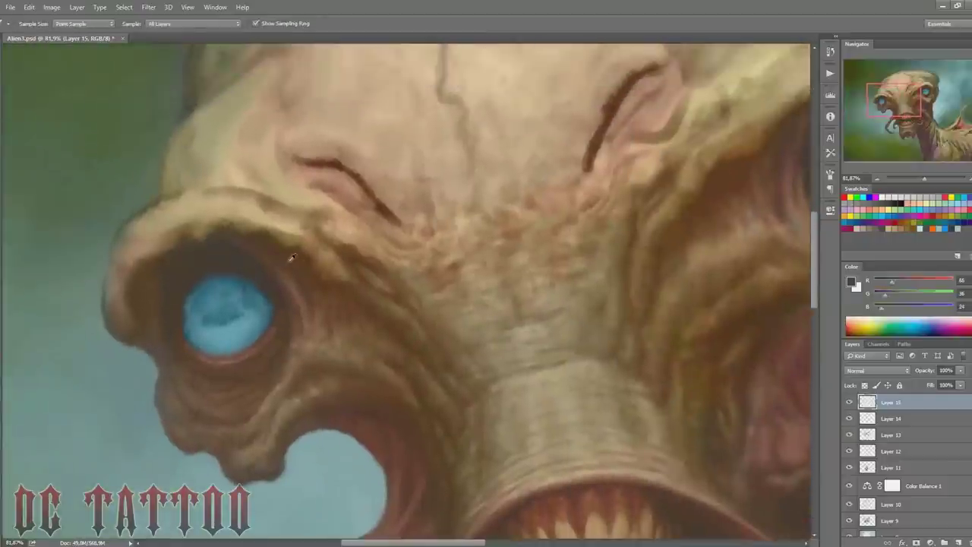
key("bracketleft")
left_click(265, 243, "alt")
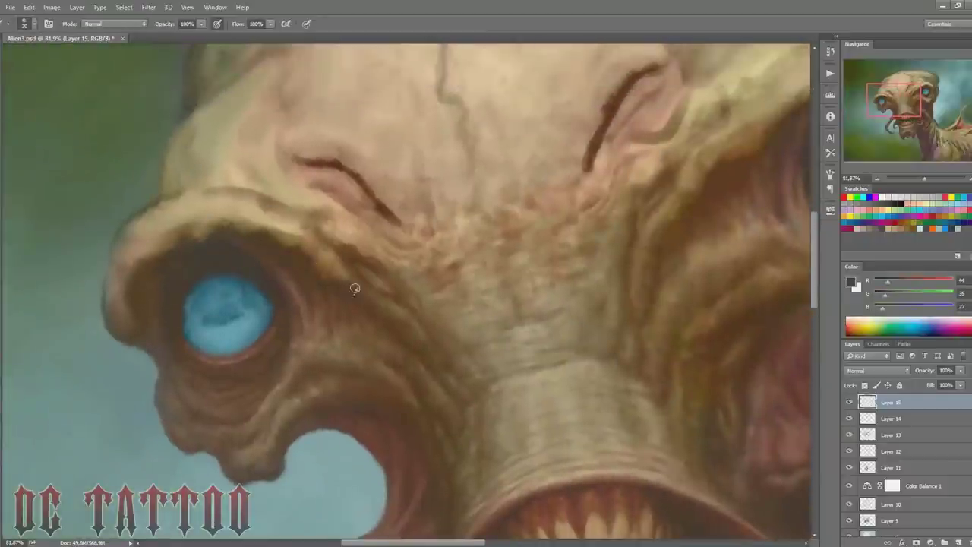
key("bracketleft")
key("bracketright")
key("bracketright")
key("bracketright")
left_click(738, 217, "alt")
Step: Frame both eyes and paint dark brown and light tan strokes on the skin folds between them
left_click_drag(866, 65, 904, 105)
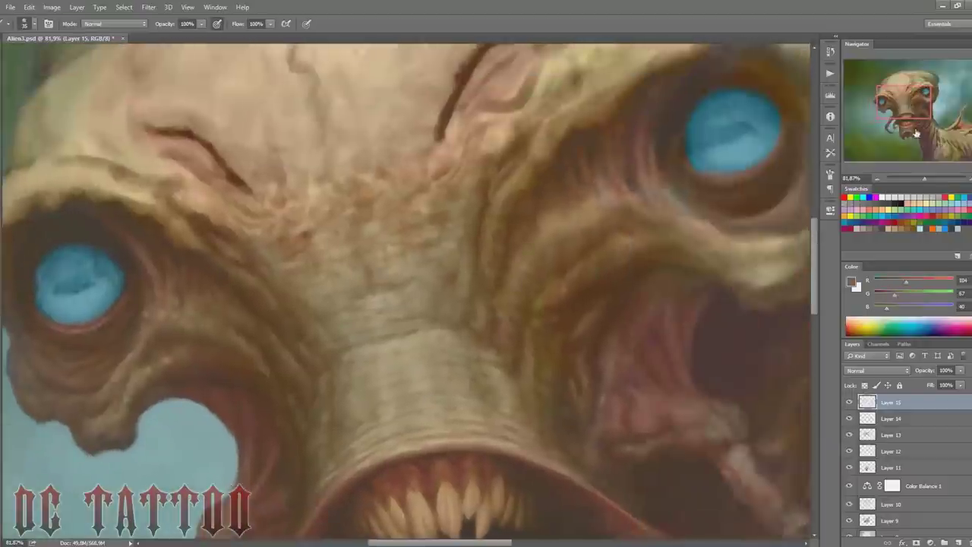
key("bracketleft")
left_click(582, 264, "alt")
left_click(195, 341, "alt")
key("bracketright")
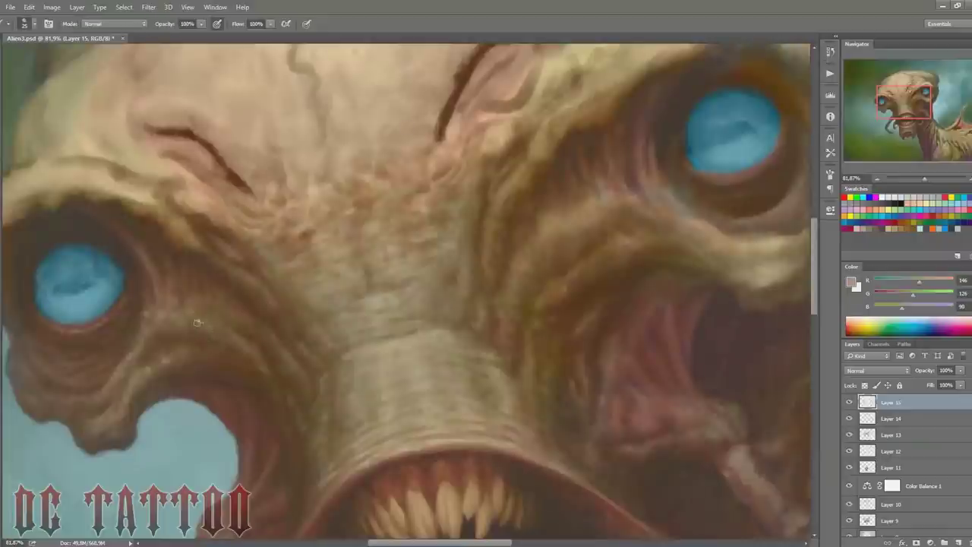
key("bracketright")
key("bracketright")
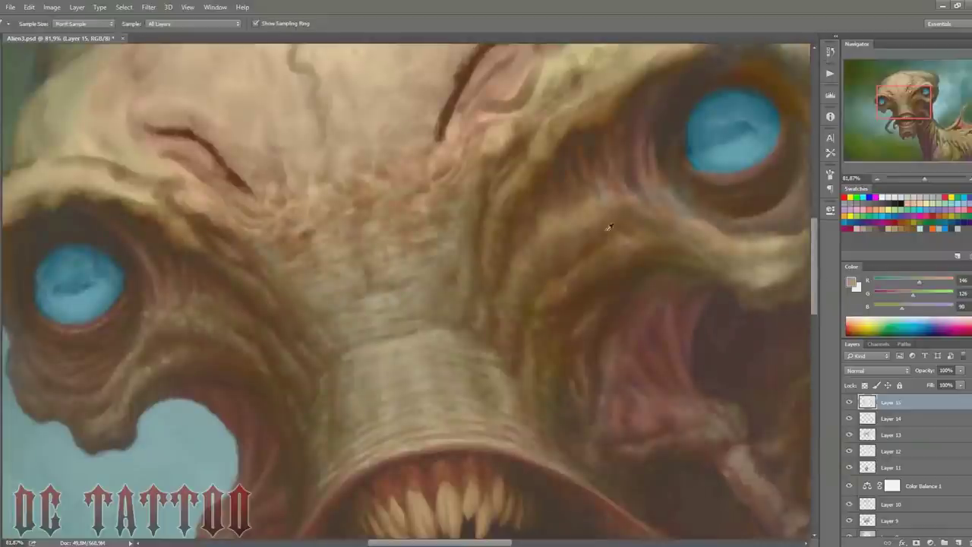
left_click(592, 219, "alt")
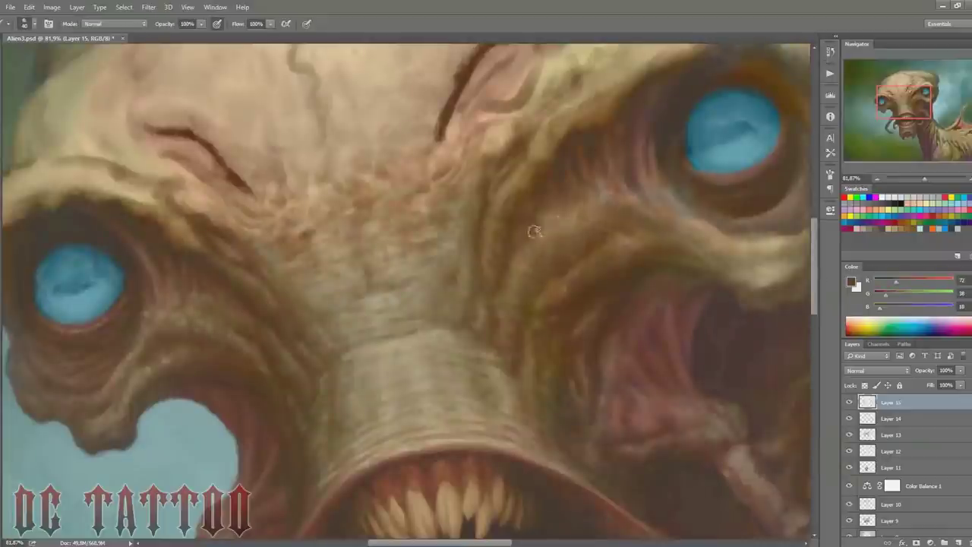
Step: Paint darker brown shadow folds around the right eye socket
key("i")
left_click(615, 235, "alt")
left_click(603, 324, "alt")
left_click(215, 348, "alt")
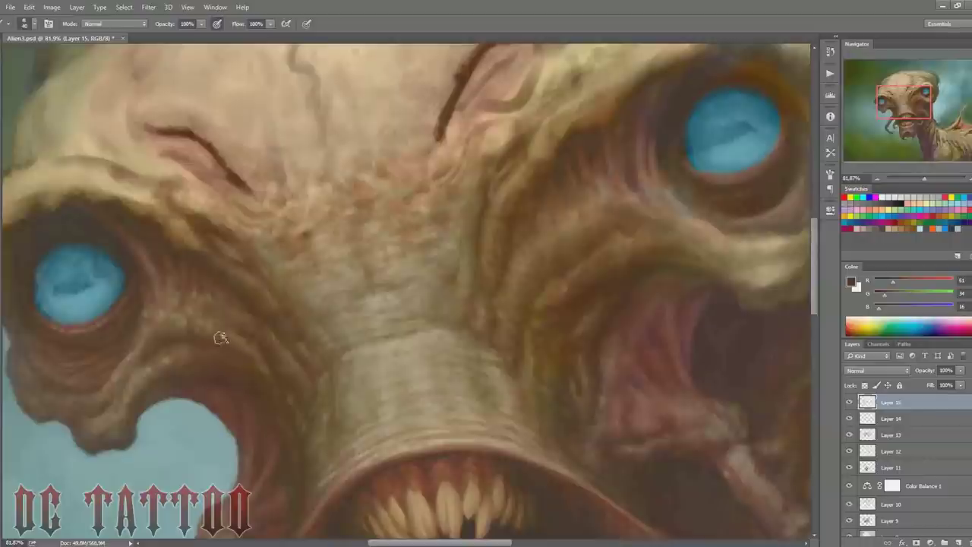
left_click(259, 354, "alt")
left_click(557, 287, "alt")
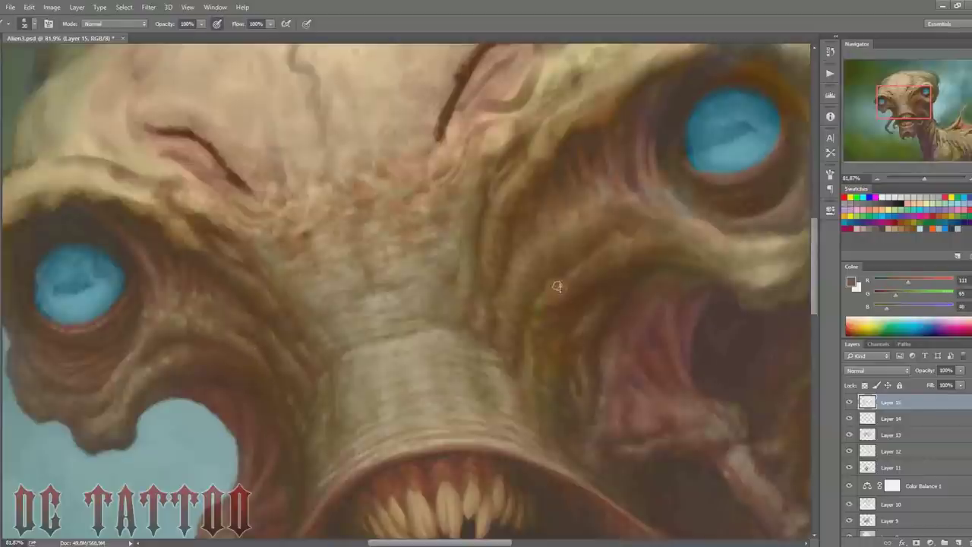
left_click(560, 291, "alt")
Step: Add broad tan highlights and darker brown accents with a larger brush
key("bracketright")
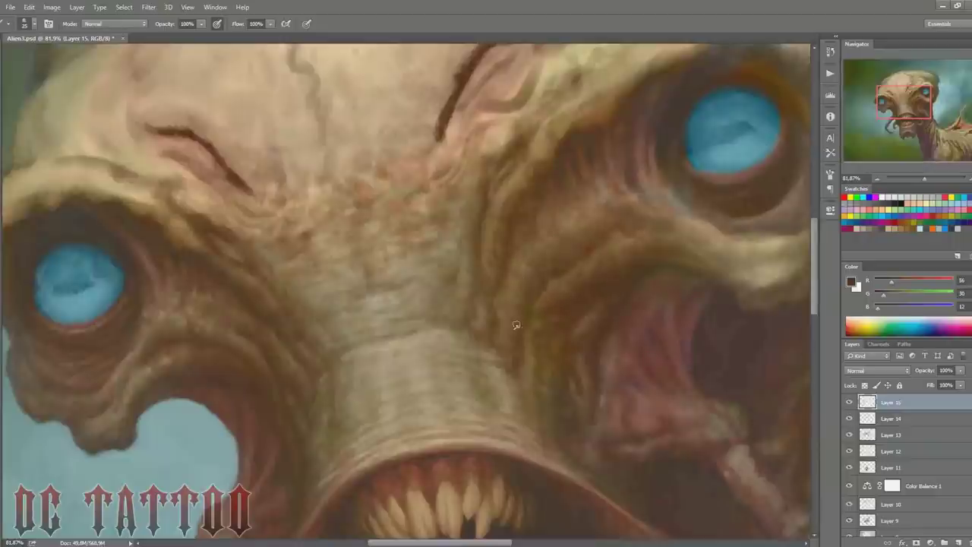
key("bracketright")
key("bracketright")
key("bracketright")
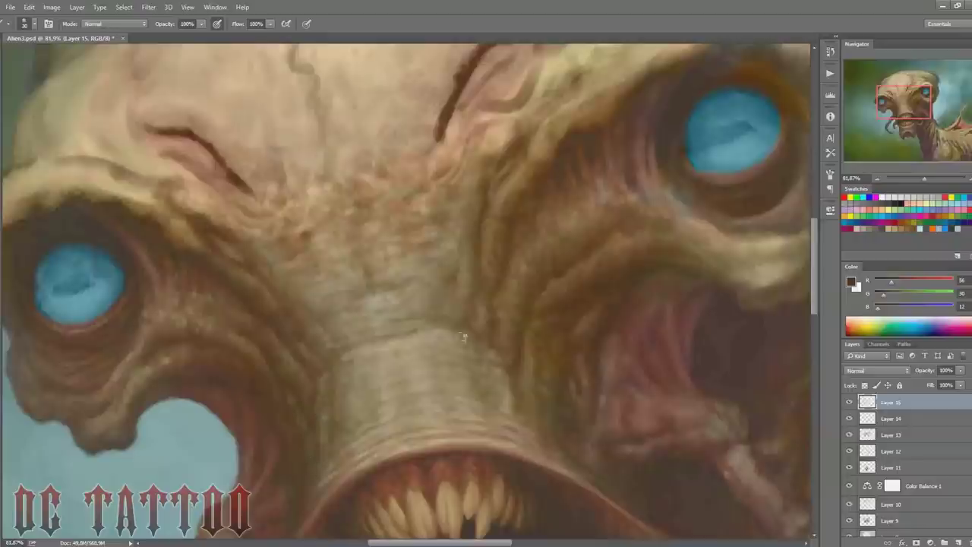
left_click(464, 336, "alt")
left_click(500, 305, "alt")
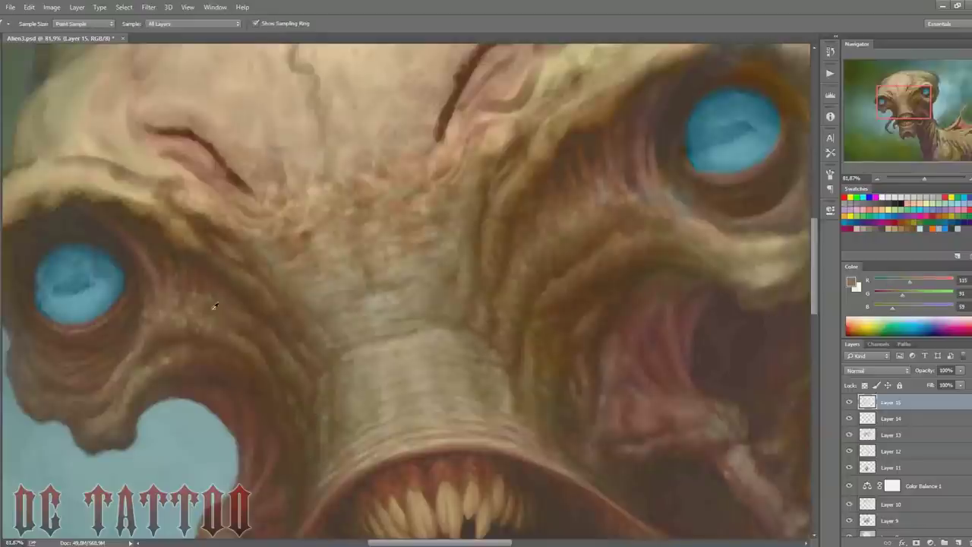
key("bracketright")
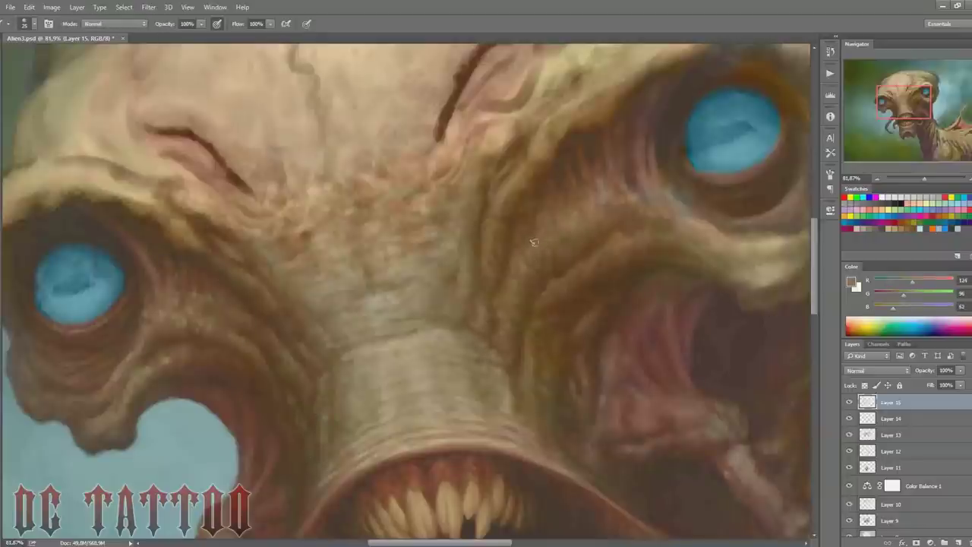
left_click(575, 254, "alt")
key("bracketright")
key("bracketright")
key("bracketright")
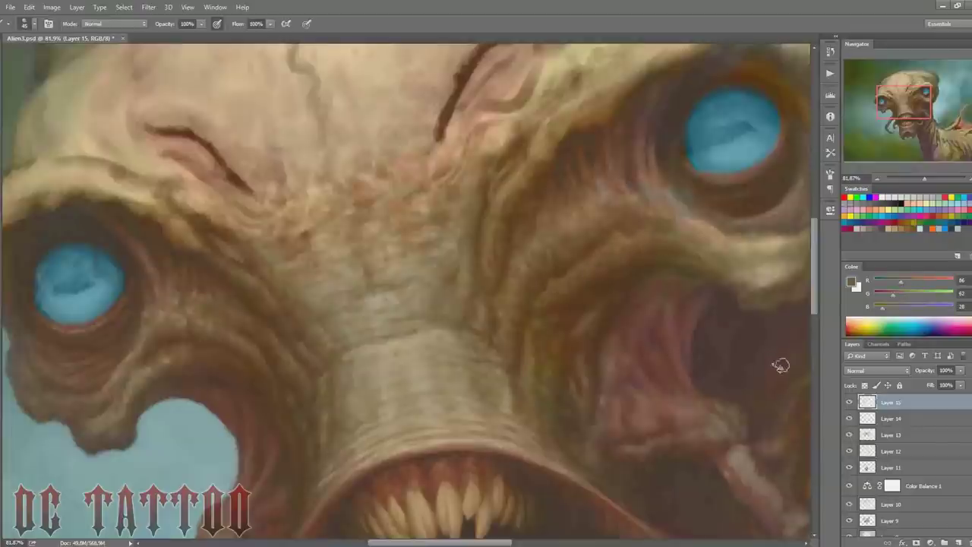
Step: Sample dark and mid browns and shade the folds of the right cheek cavity
left_click_drag(910, 102, 910, 101)
left_click(584, 304, "alt")
key("bracketleft")
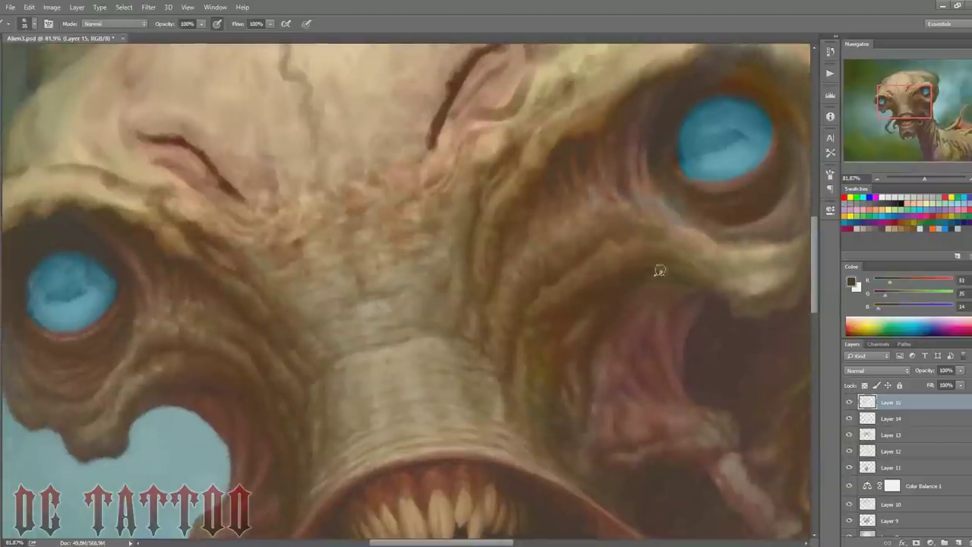
left_click(752, 292, "alt")
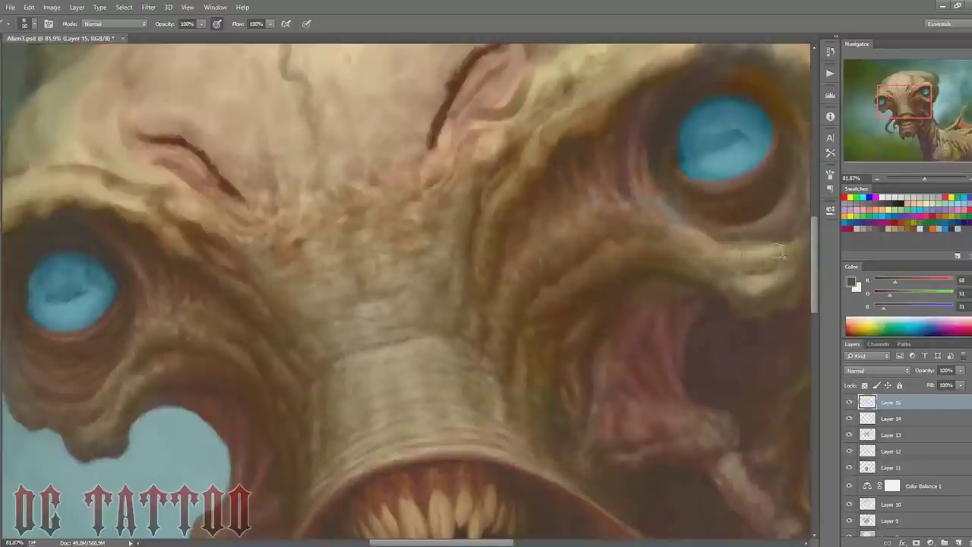
key("bracketleft")
key("bracketleft")
key("bracketleft")
left_click(771, 264, "alt")
key("bracketleft")
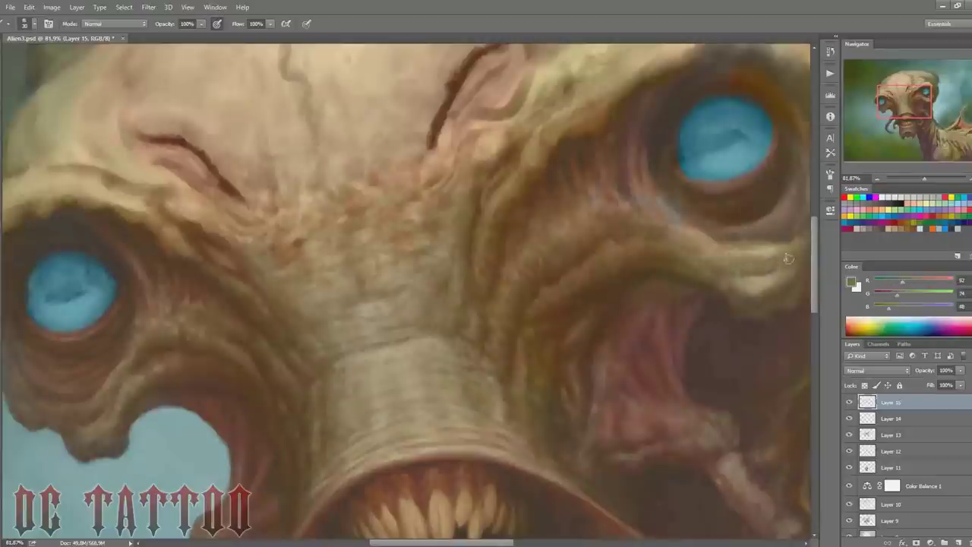
key("bracketright")
Step: Add darker red-brown shadows along the cavity wrinkles with a smaller brush
key("bracketright")
left_click(699, 251, "alt")
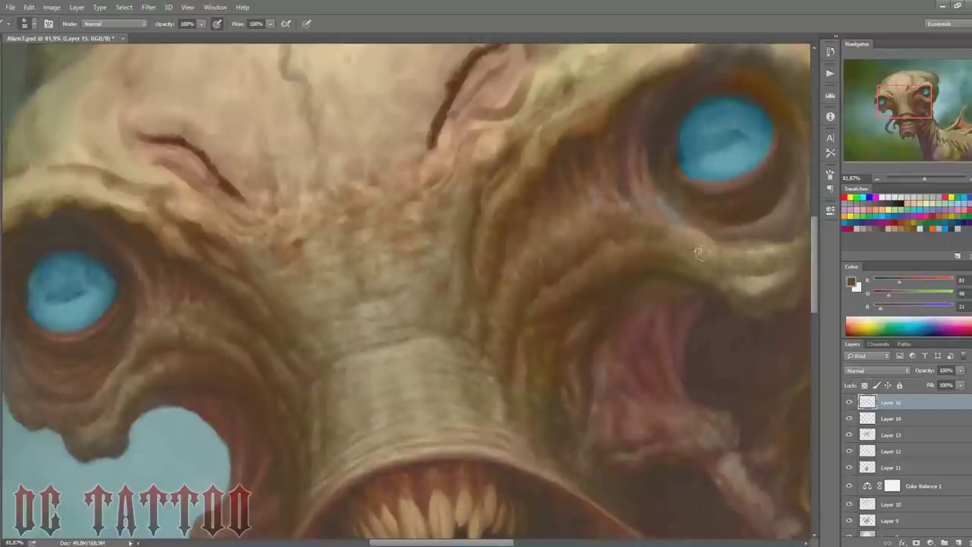
key("bracketleft")
key("bracketleft")
key("bracketleft")
left_click(763, 287, "alt")
key("bracketright")
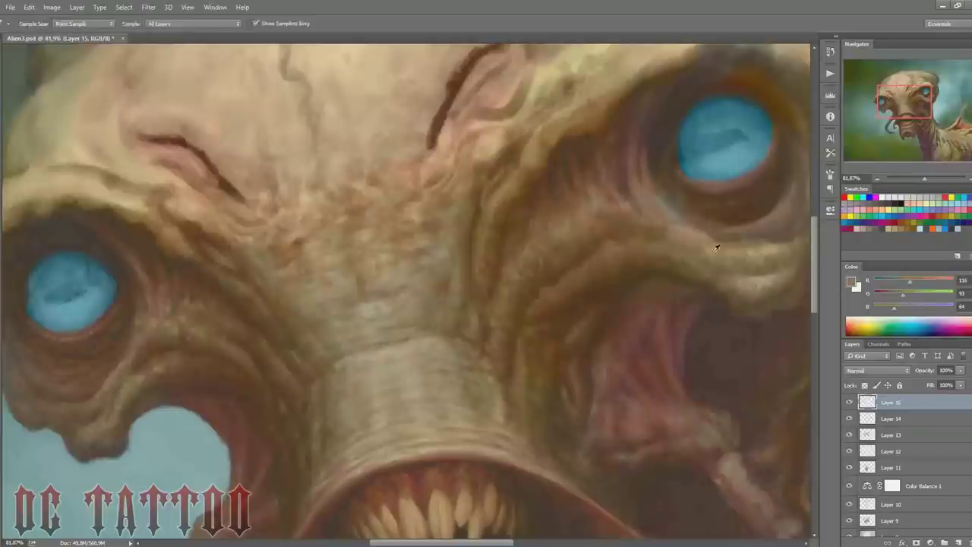
left_click(698, 265, "alt")
key("bracketleft")
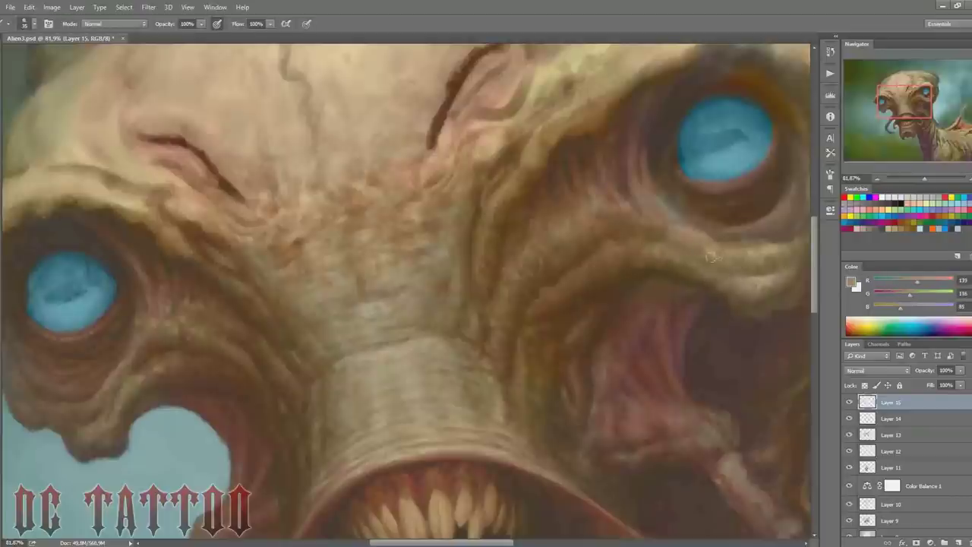
key("bracketright")
left_click(710, 278, "alt")
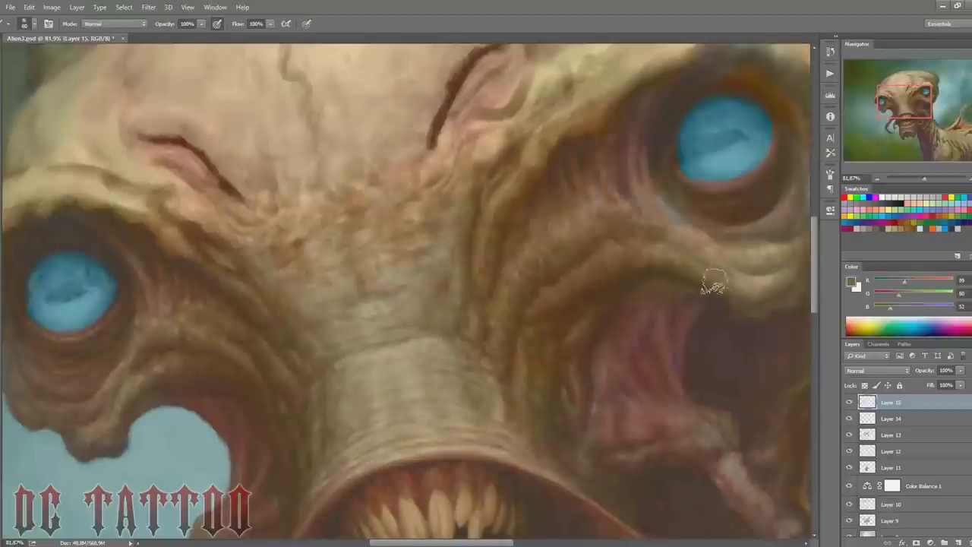
left_click(754, 313, "alt")
left_click(773, 297, "alt")
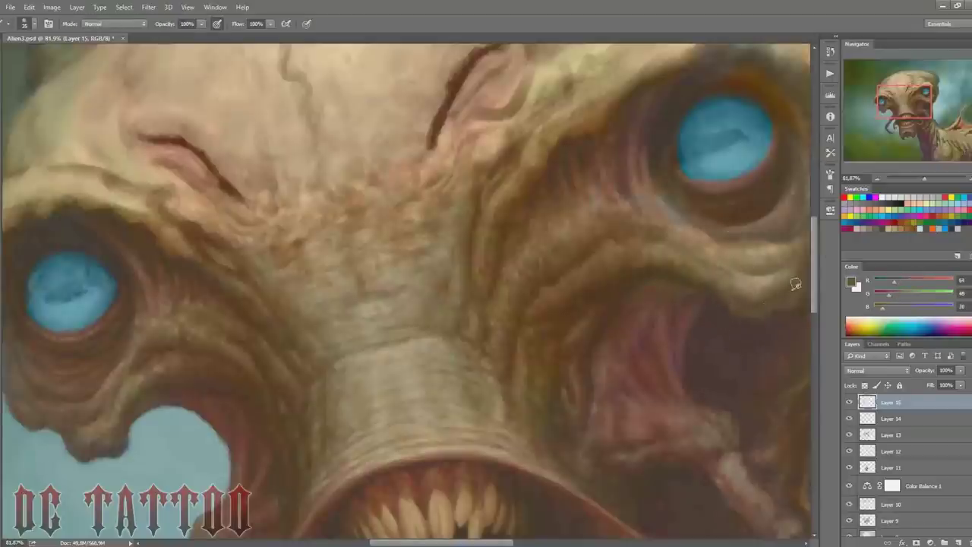
key("bracketleft")
left_click(639, 284, "alt")
left_click(666, 344, "alt")
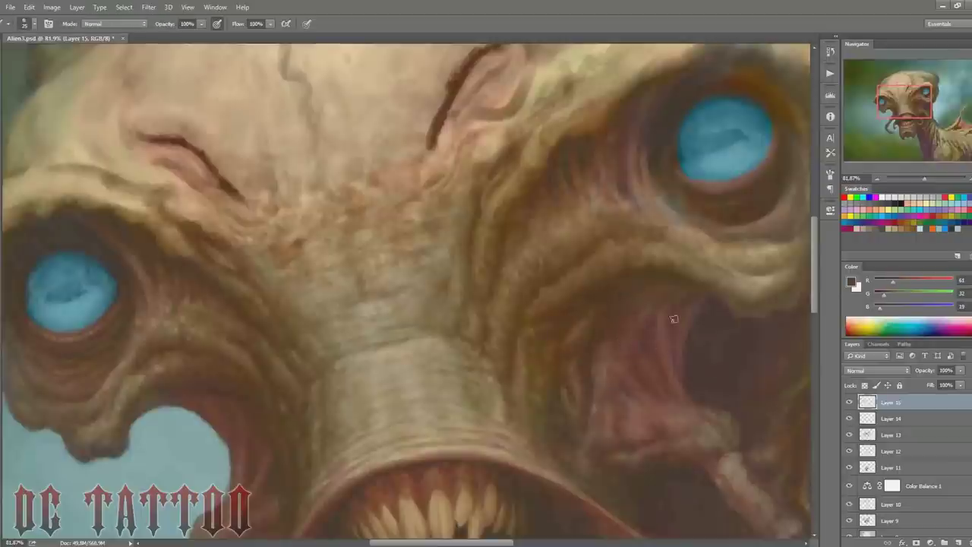
Step: Deepen the cavity rim with dark red-brown strokes at progressively finer brush sizes
left_click(646, 357, "alt")
left_click(603, 372, "alt")
key("bracketright")
key("bracketright")
key("bracketright")
key("bracketright")
key("bracketright")
key("bracketright")
left_click(627, 283, "alt")
left_click(578, 326, "alt")
key("bracketleft")
key("bracketleft")
key("bracketleft")
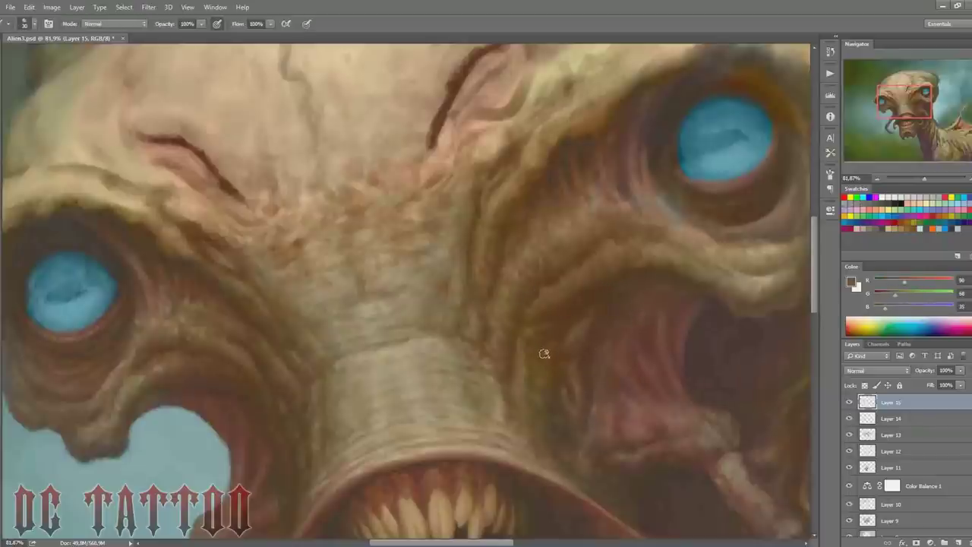
key("bracketleft")
key("bracketleft")
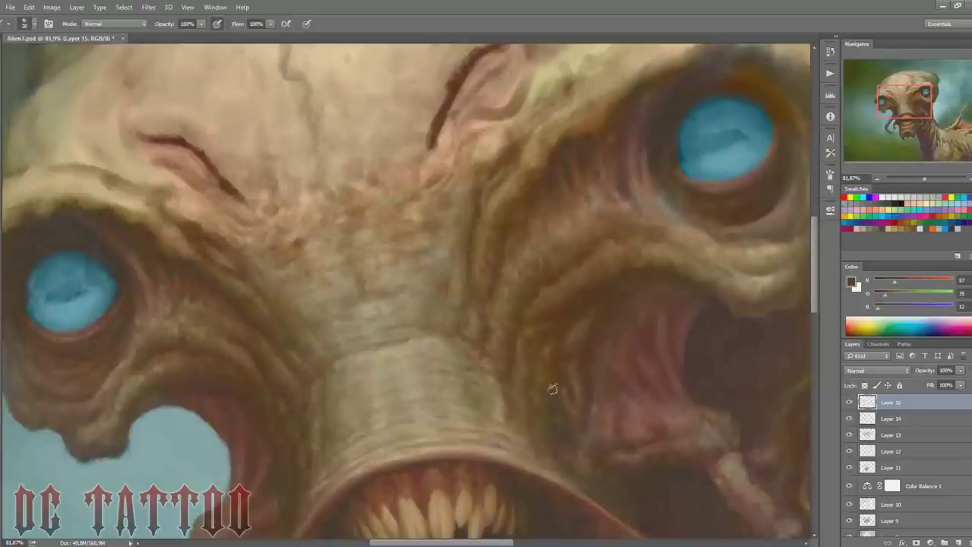
key("bracketleft")
Step: Shade the dark cavity right of the fanged mouth with deep brown tones
left_click_drag(276, 463, 259, 391)
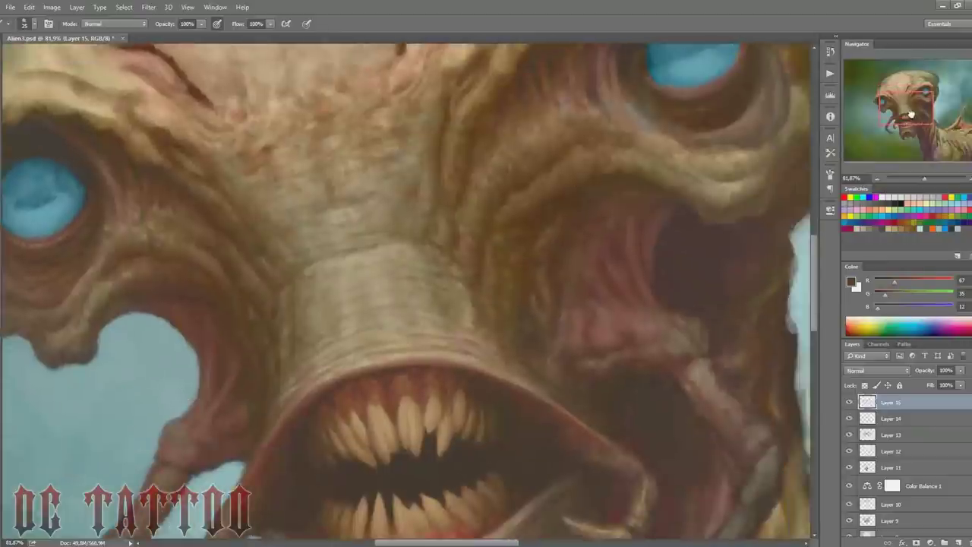
left_click(214, 365, "alt")
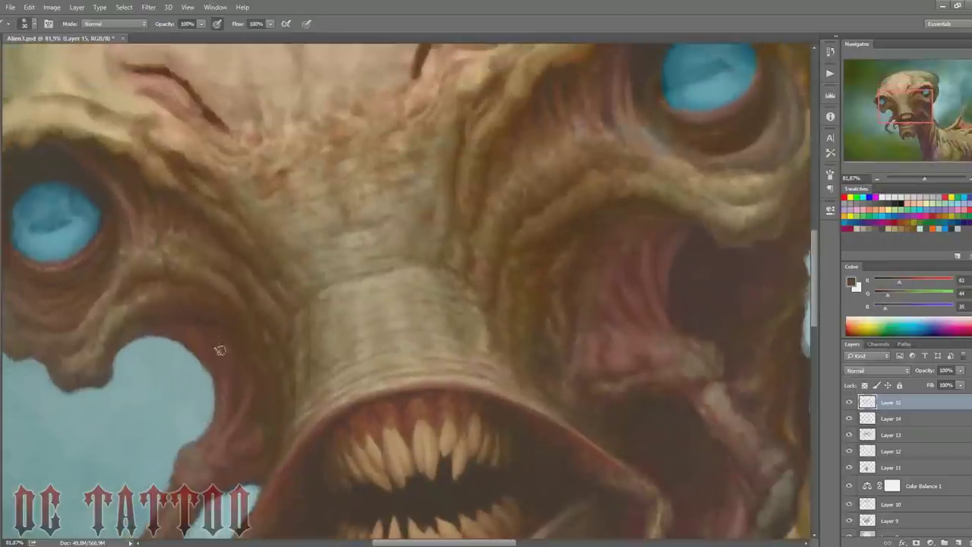
left_click(756, 354, "alt")
key("bracketleft")
left_click_drag(591, 374, 550, 308)
left_click(550, 308, "alt")
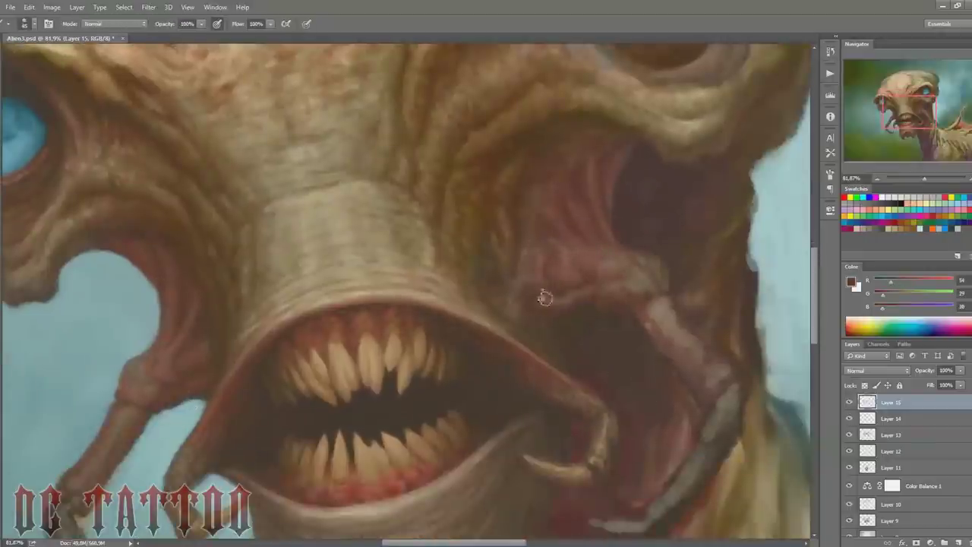
left_click(558, 302, "alt")
Step: Add reddish shadow along the cavity edge, then flip the canvas horizontally to check it
left_click(575, 188, "alt")
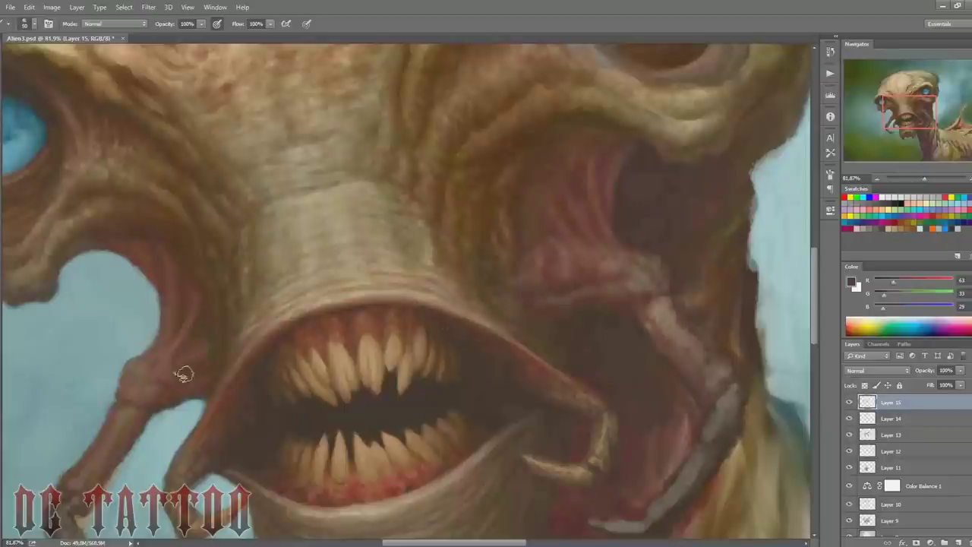
key("bracketleft")
key("bracketleft")
key("bracketleft")
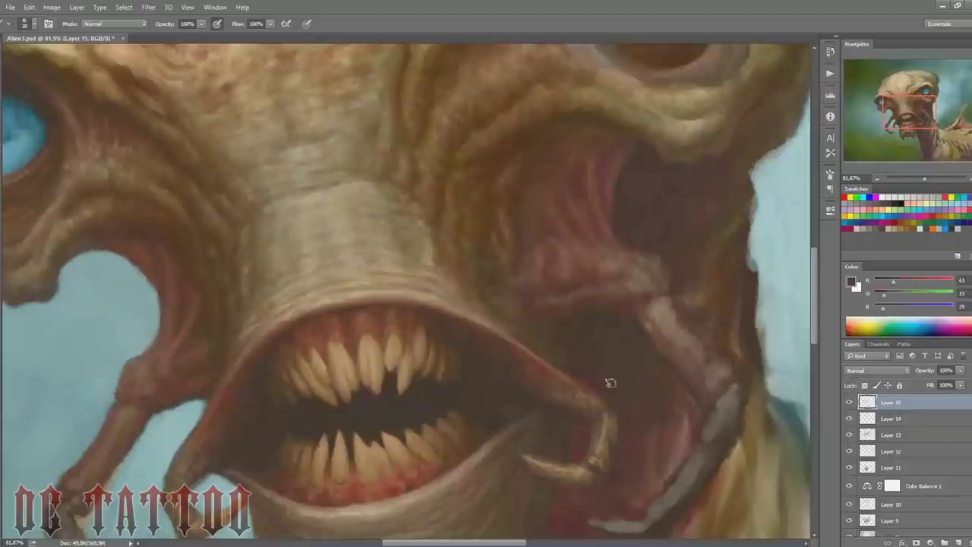
left_click(573, 272, "alt")
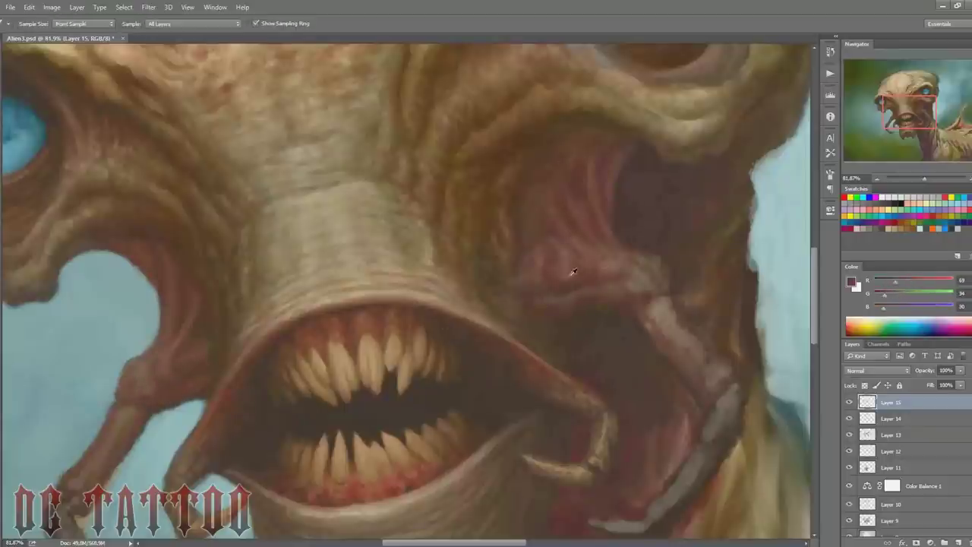
left_click(573, 263, "alt")
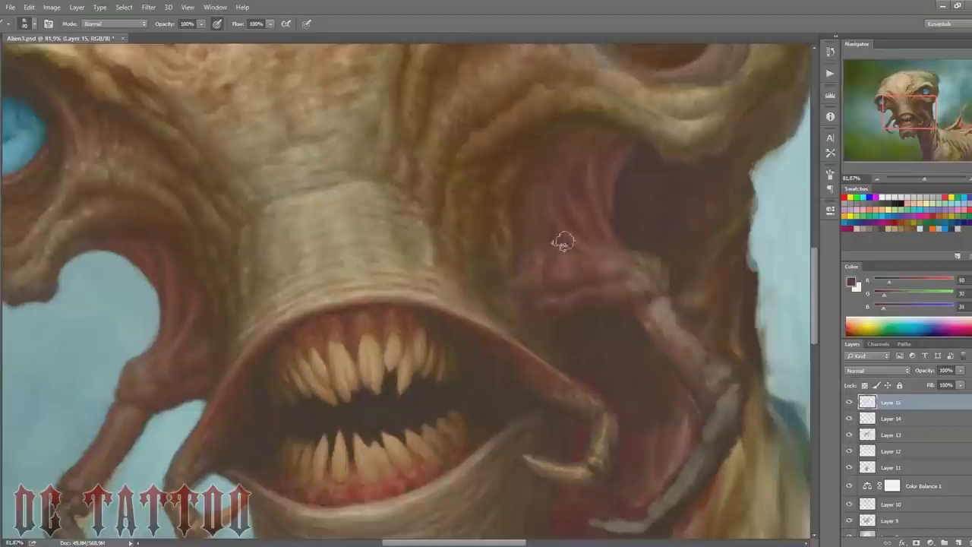
left_click(640, 294, "alt")
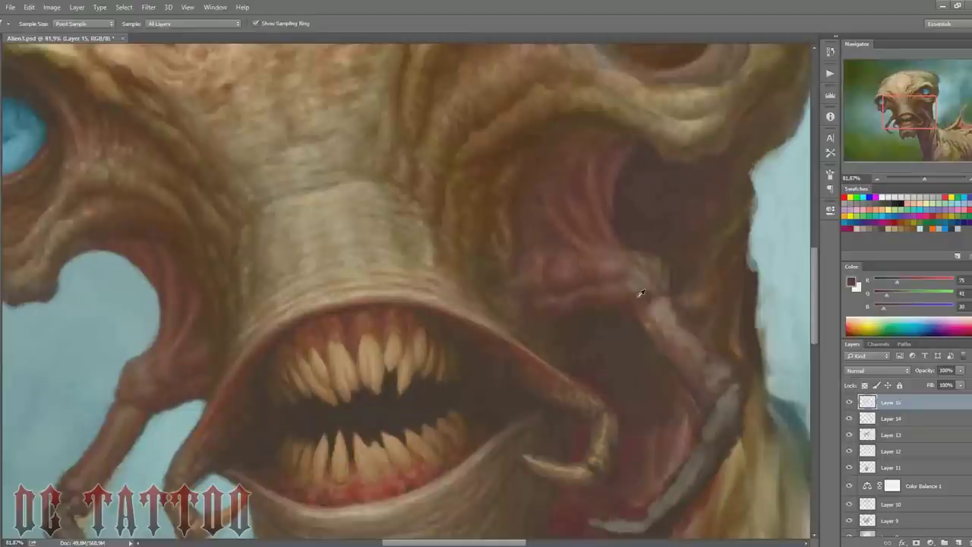
left_click(641, 294, "alt")
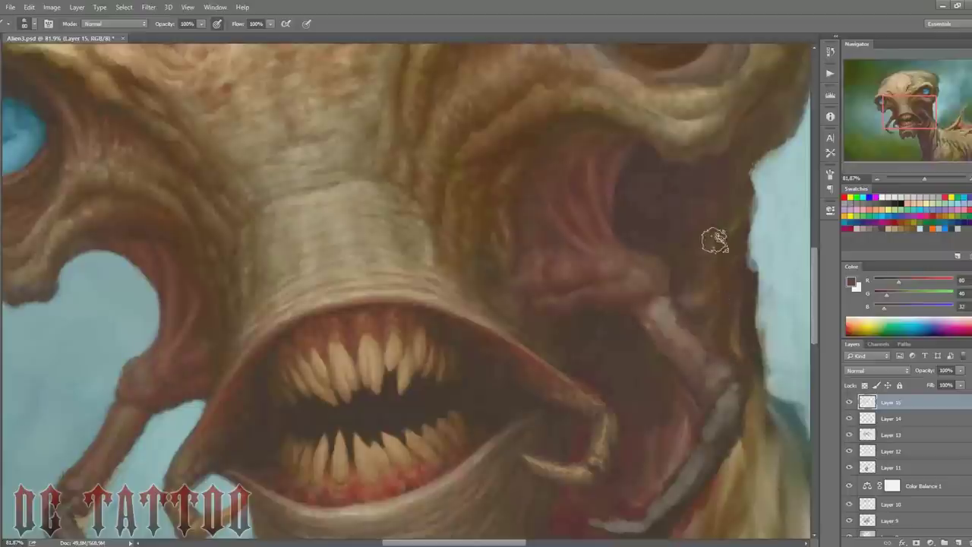
key("F2")
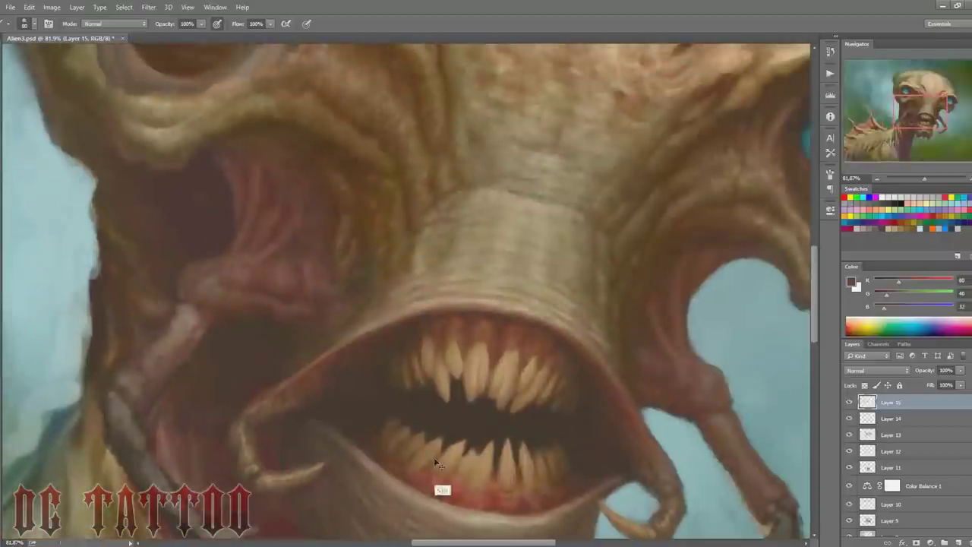
Step: Paint dark shadow strokes along and under the left eye's lower rim
left_click_drag(524, 213, 448, 334)
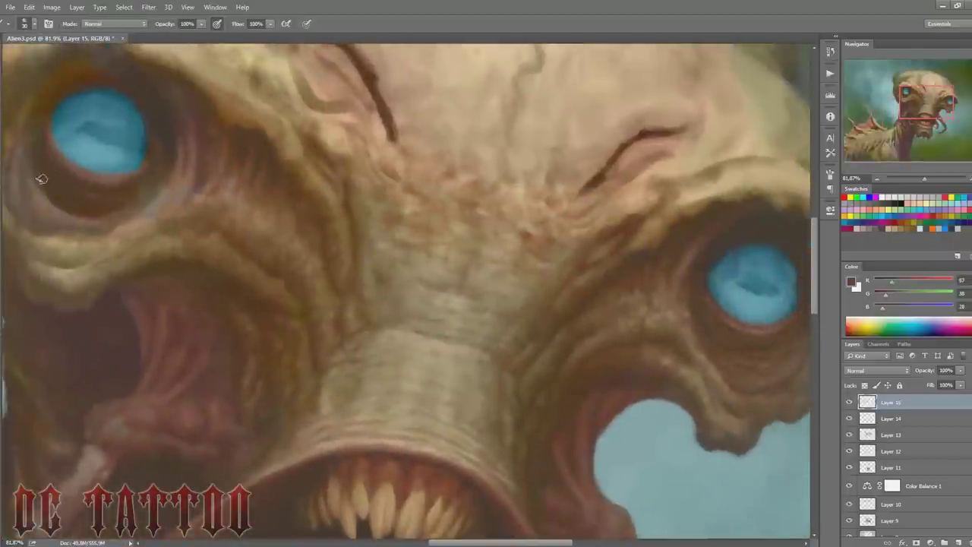
key("bracketleft")
left_click(64, 211, "alt")
left_click(76, 199, "alt")
left_click_drag(140, 168, 103, 178)
left_click_drag(47, 128, 67, 156)
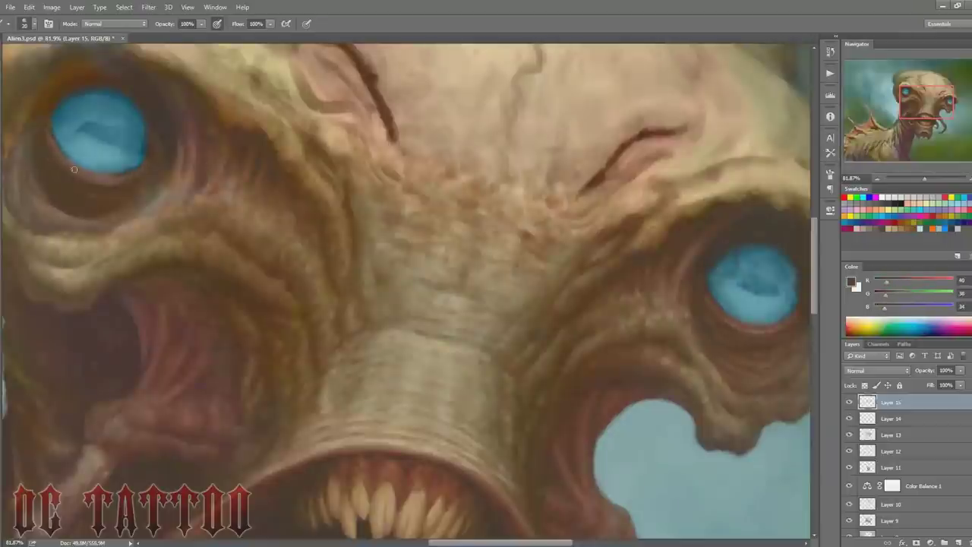
left_click(759, 326, "alt")
left_click(63, 151, "alt")
Step: Add dark brown and light tan wrinkle shading around the left eye socket
left_click(722, 340, "alt")
left_click(38, 144, "alt")
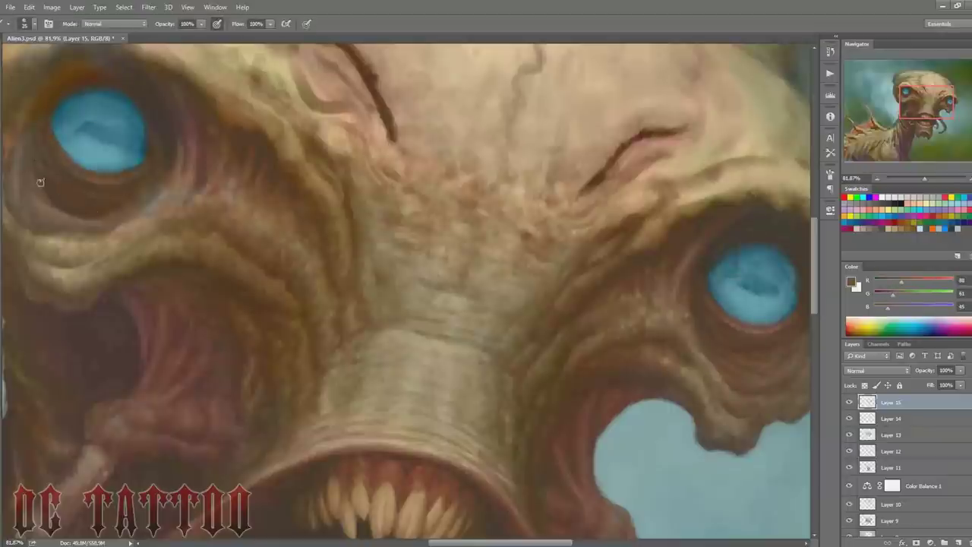
left_click(57, 168, "alt")
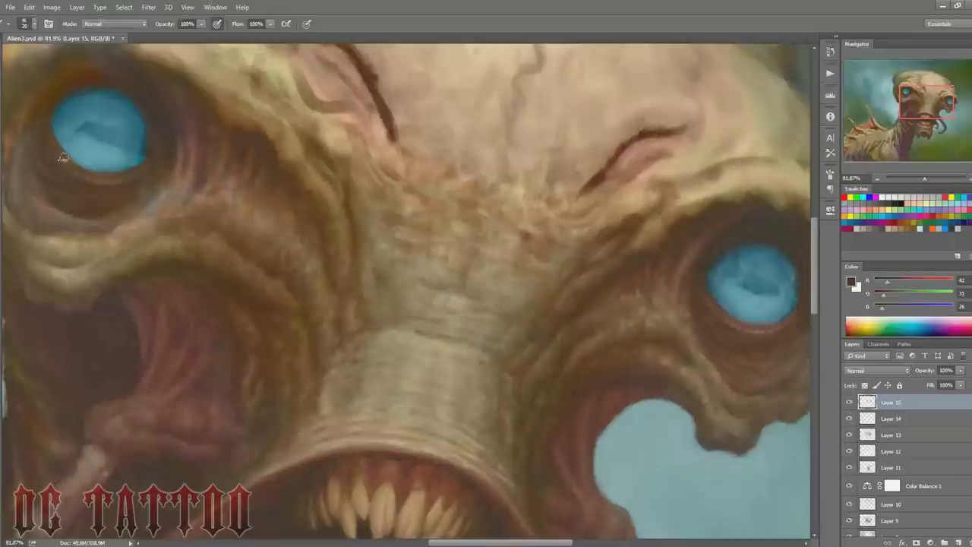
left_click(82, 202, "alt")
left_click(50, 174, "alt")
key("bracketright")
left_click(120, 191, "alt")
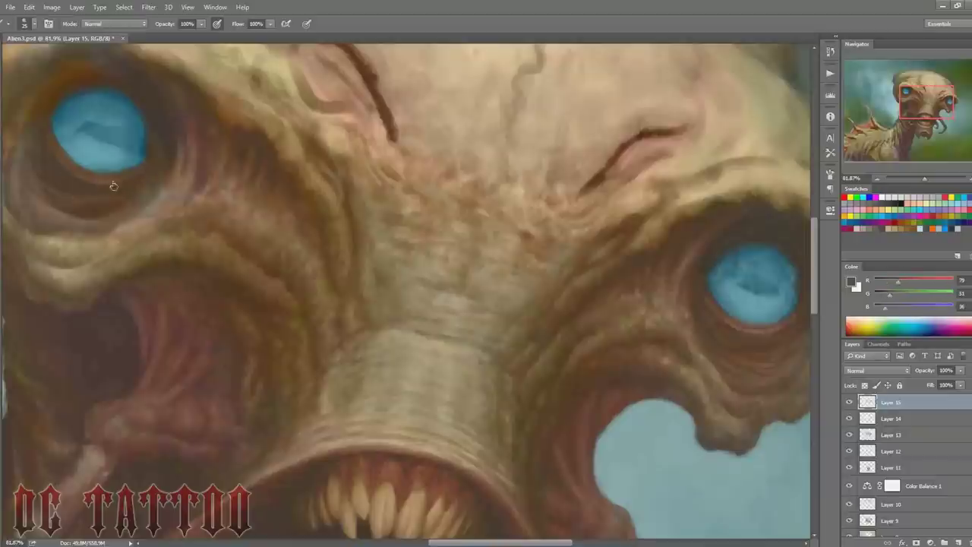
left_click(32, 122, "alt")
left_click(79, 205, "alt")
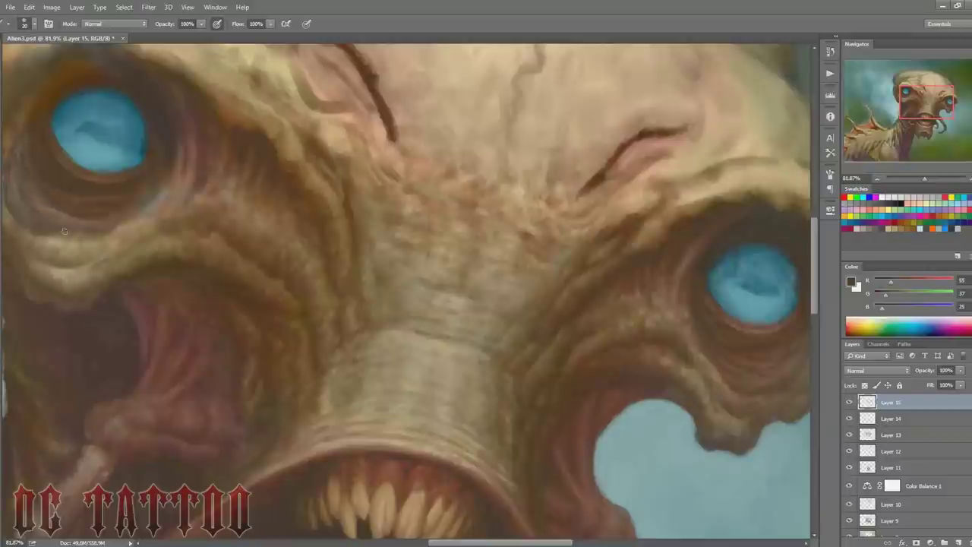
left_click(31, 172, "alt")
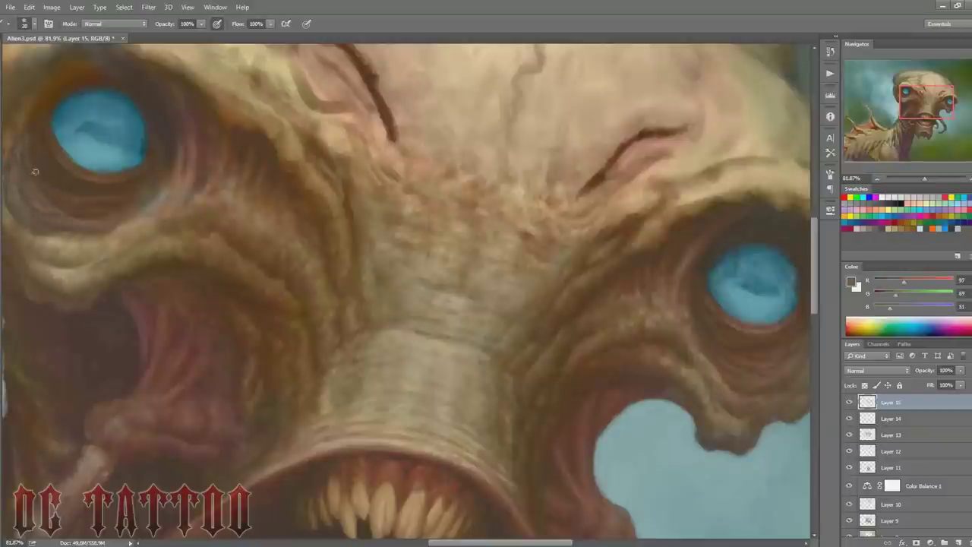
Step: Shade the skin beside the left eye with deep shadow and tan highlight browns
left_click(105, 220, "alt")
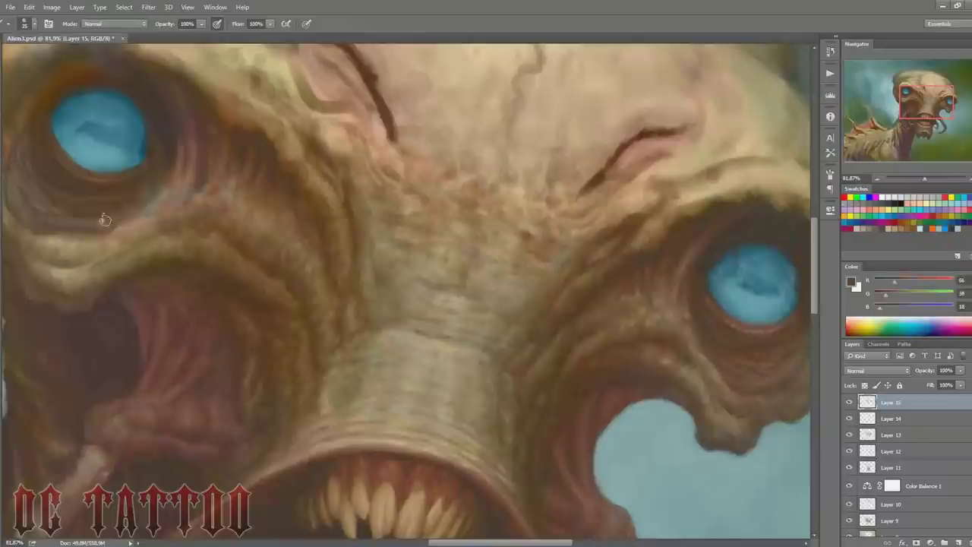
left_click(138, 198, "alt")
left_click(160, 193, "alt")
key("bracketright")
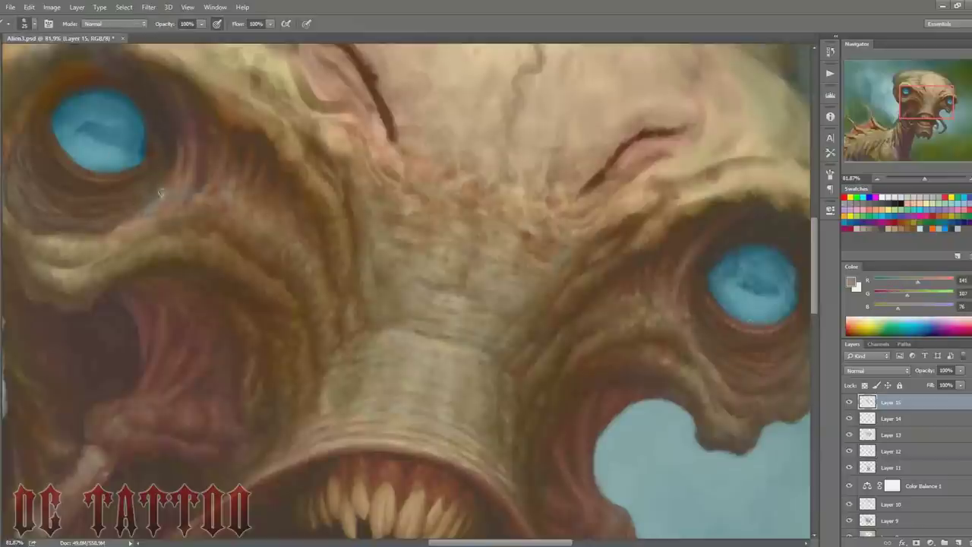
left_click(196, 165, "alt")
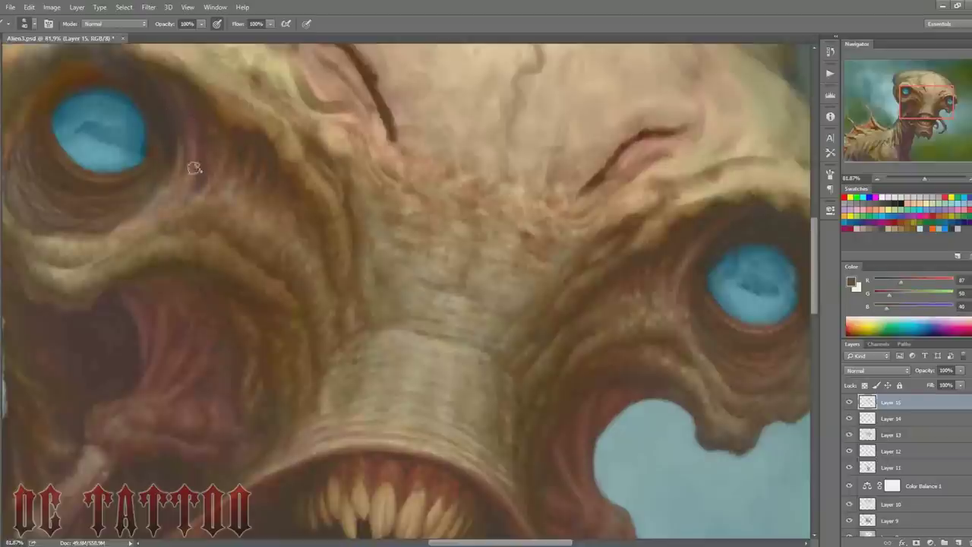
left_click(221, 163, "alt")
scroll(692, 280, "left", 5)
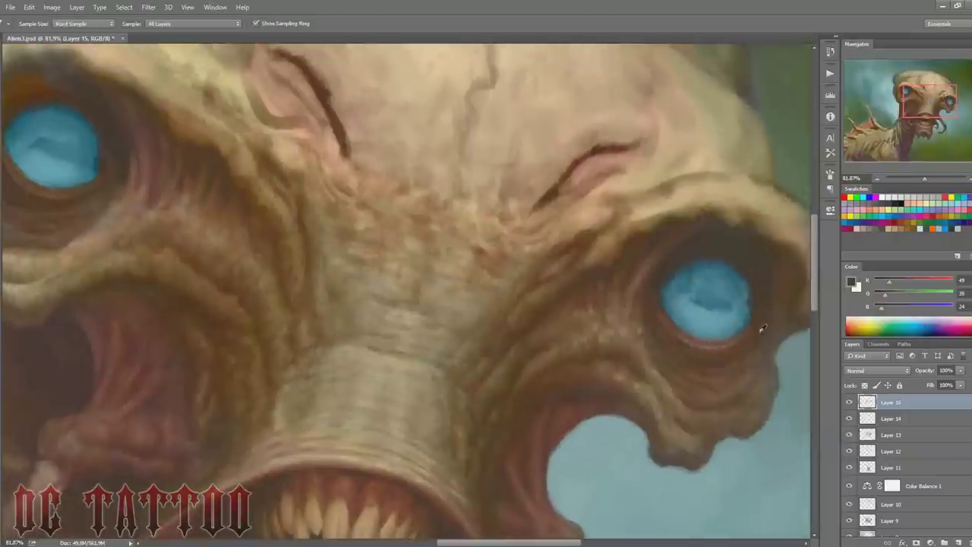
left_click(167, 150, "alt")
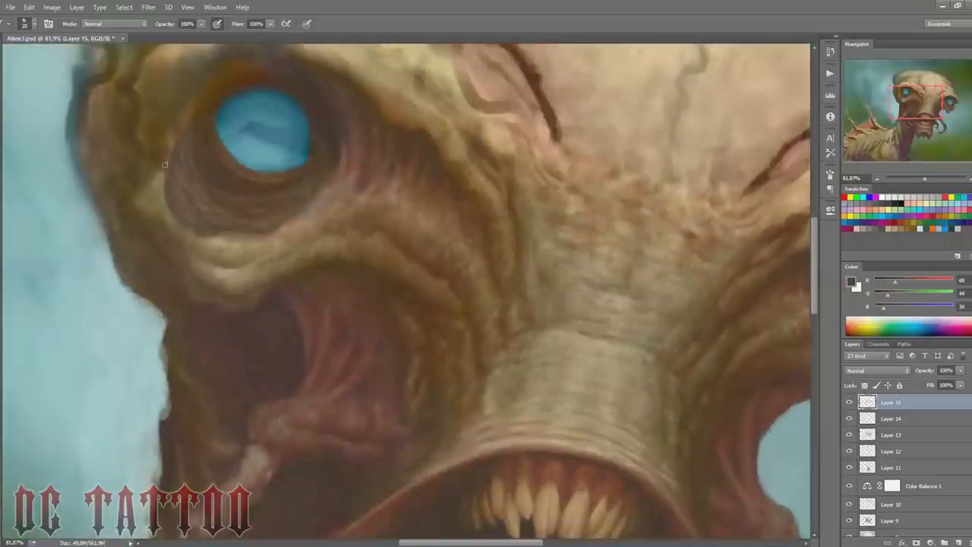
left_click(168, 196, "alt")
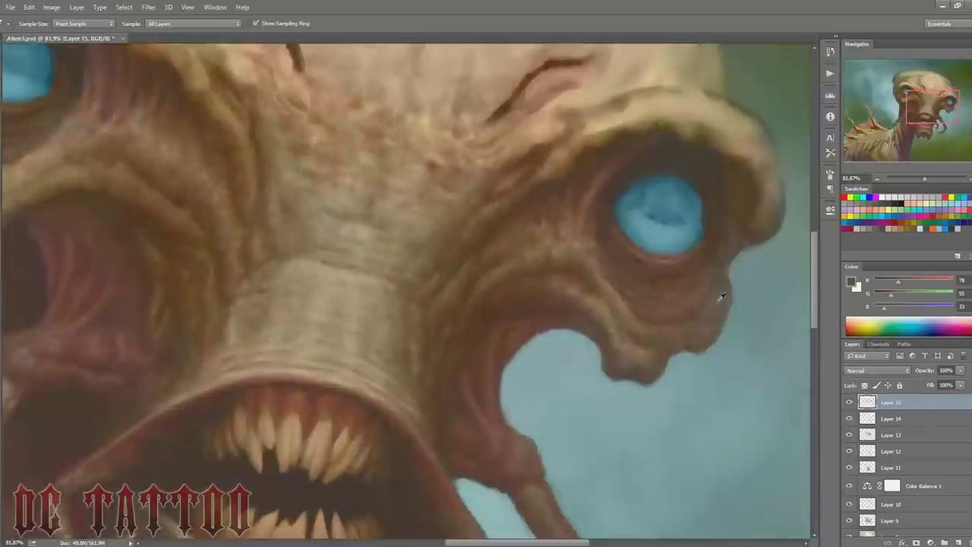
Step: Shade the wrinkles around the right eye, then add a new layer above Layer 15
left_click_drag(158, 195, 104, 211)
left_click(146, 267, "alt")
left_click(98, 184, "alt")
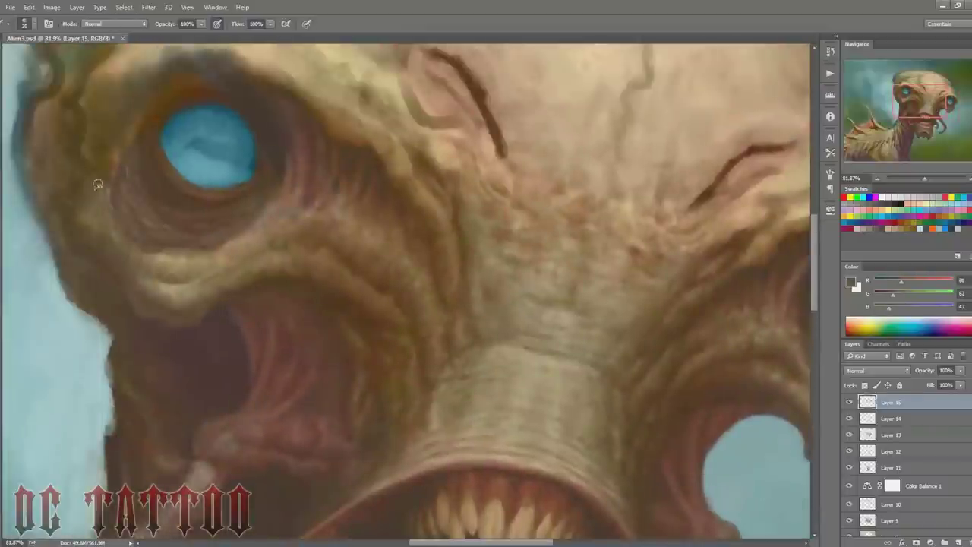
left_click(138, 272, "alt")
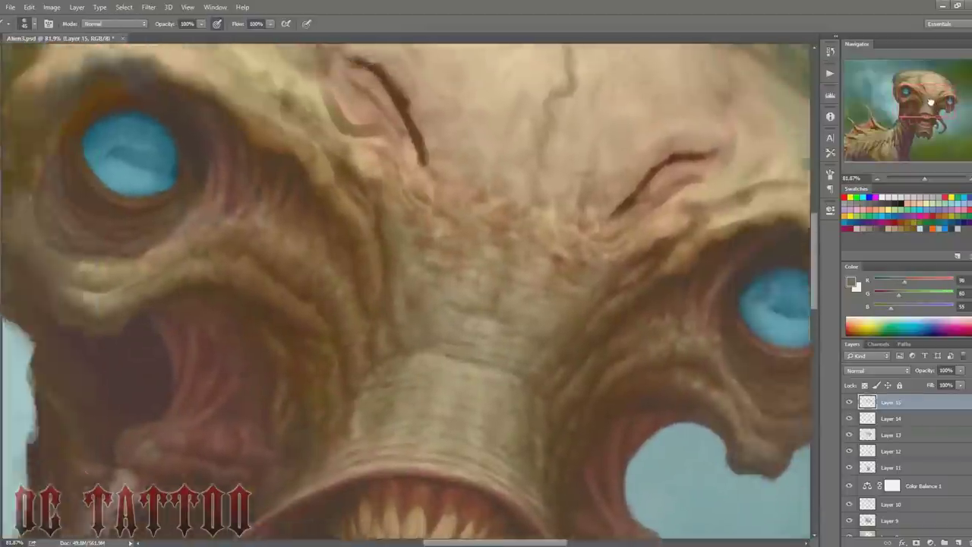
left_click_drag(116, 190, 155, 186)
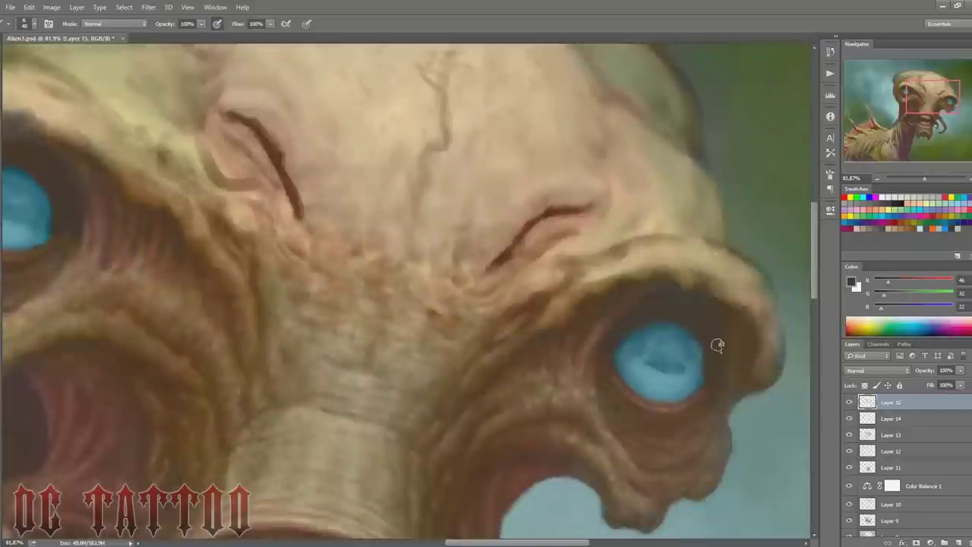
left_click_drag(717, 346, 742, 437)
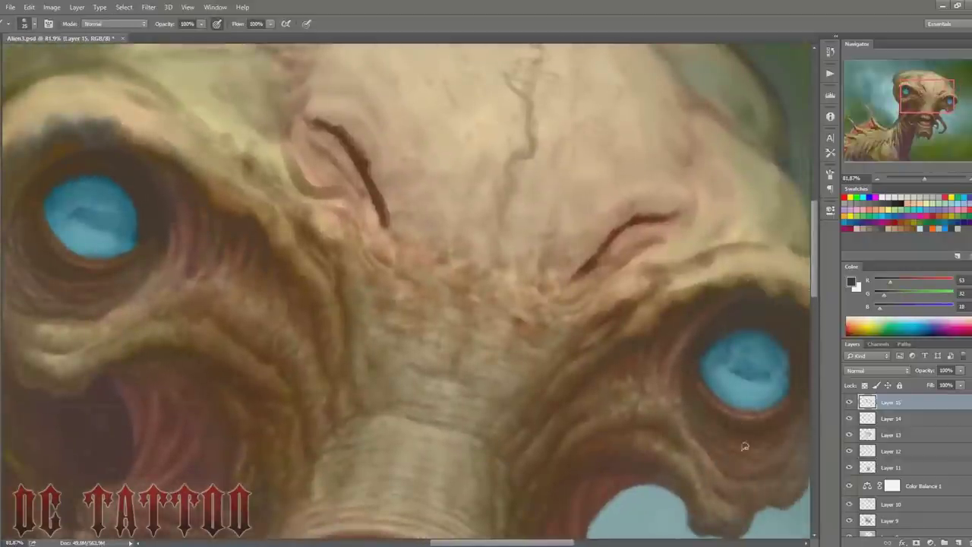
key("bracketleft")
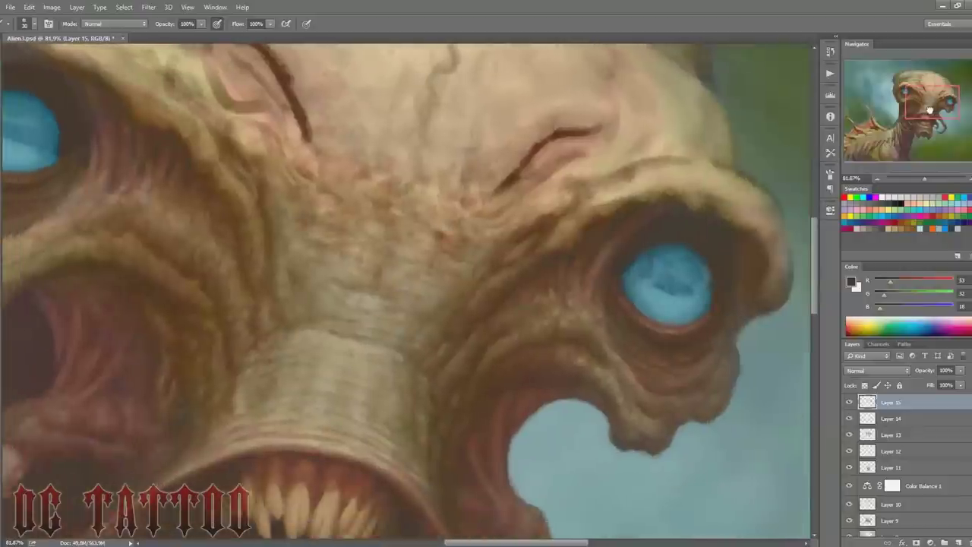
left_click_drag(773, 301, 789, 301)
left_click(788, 301, "alt")
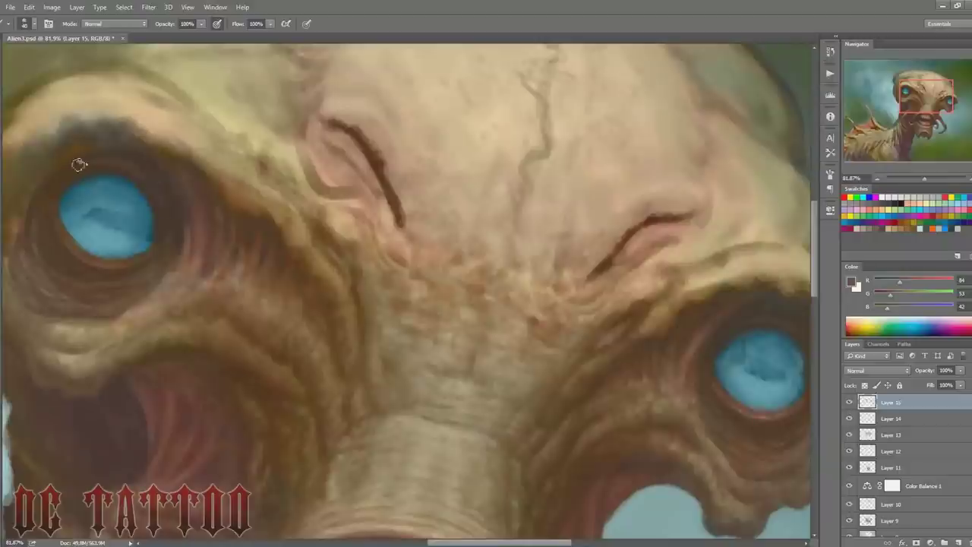
left_click_drag(737, 325, 652, 294)
left_click(723, 304, "alt")
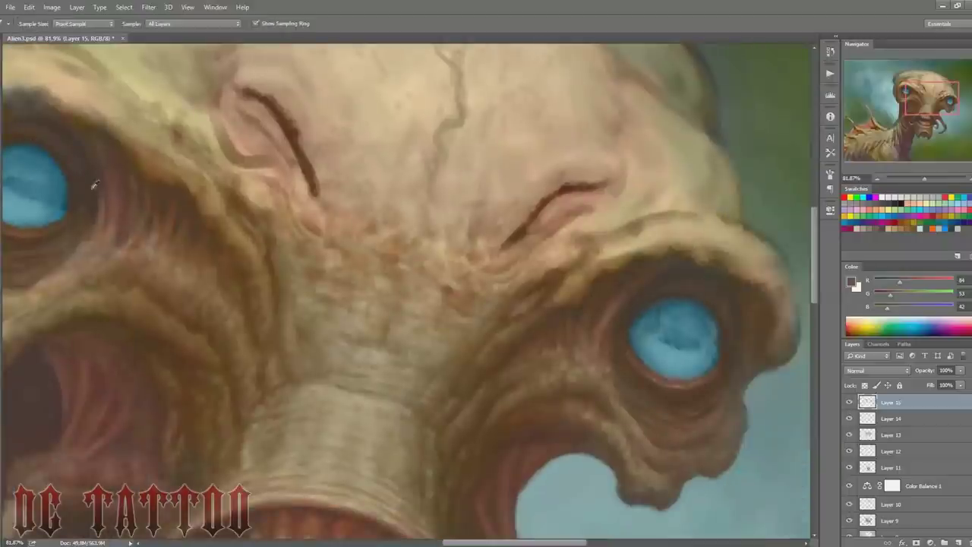
scroll(553, 260, "down", 4)
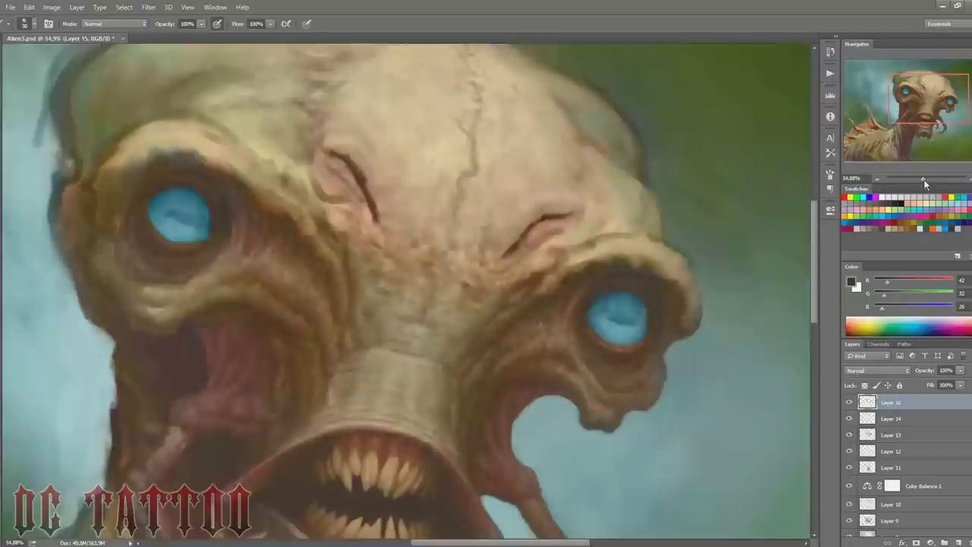
key("ctrl+shift+n")
Step: Create Layer 16, save the painting, and pick up forehead skin tones
key("Return")
key("ctrl+s")
left_click(671, 237, "alt")
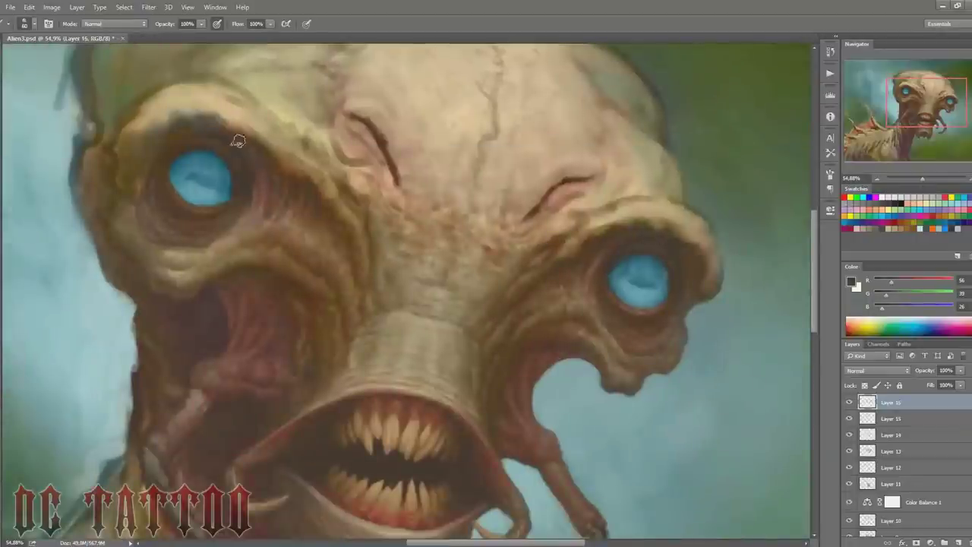
left_click(267, 143, "alt")
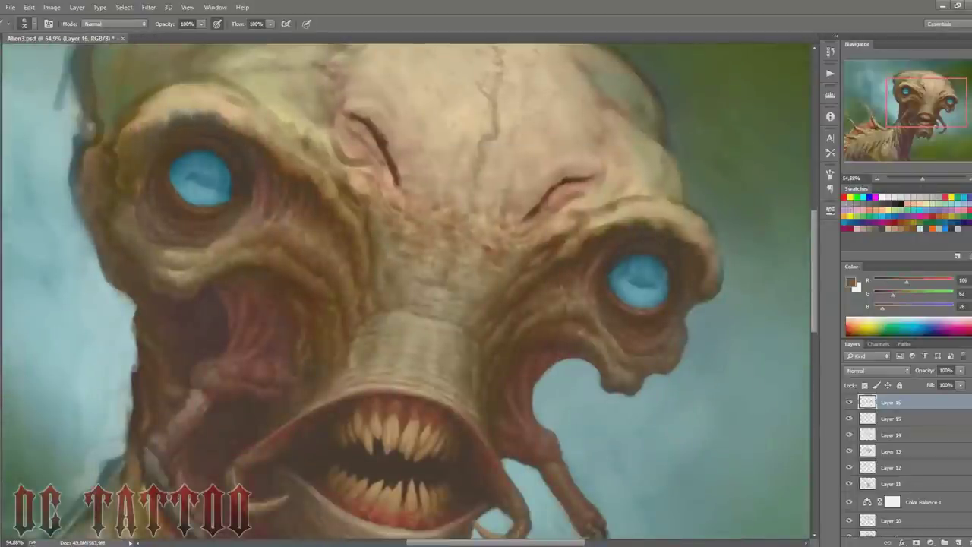
left_click(706, 254, "alt")
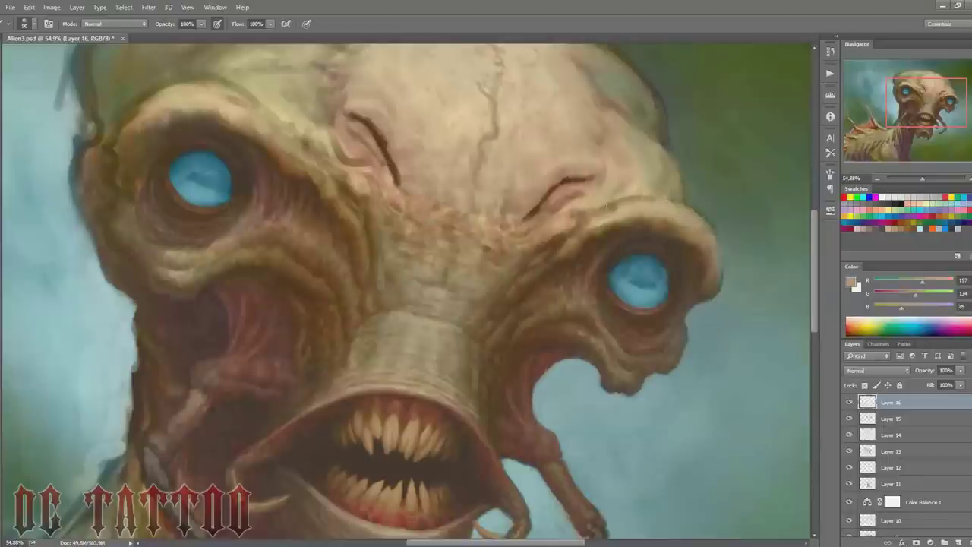
left_click(285, 128, "alt")
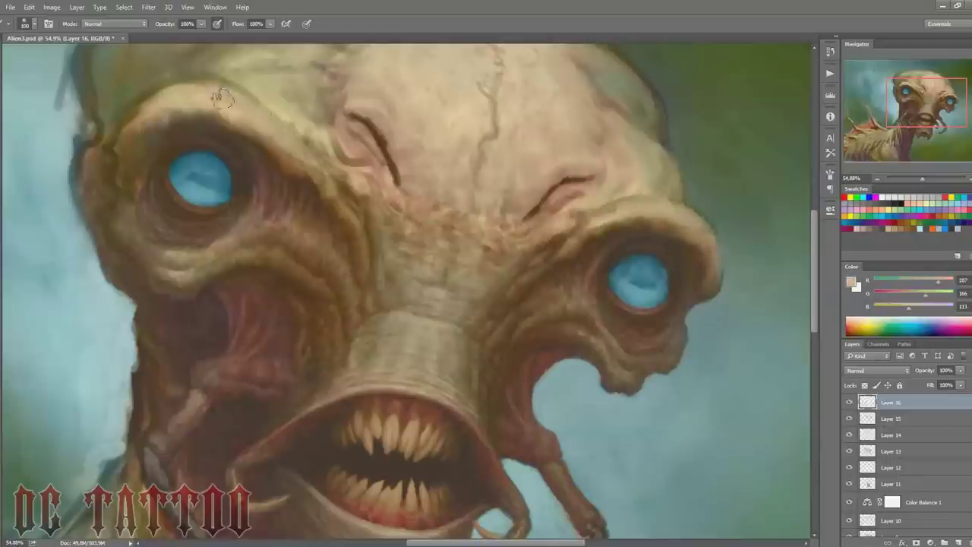
left_click_drag(284, 128, 285, 189)
Step: Paint lighter beige over the forehead above the left eye
key("bracketright")
key("bracketright")
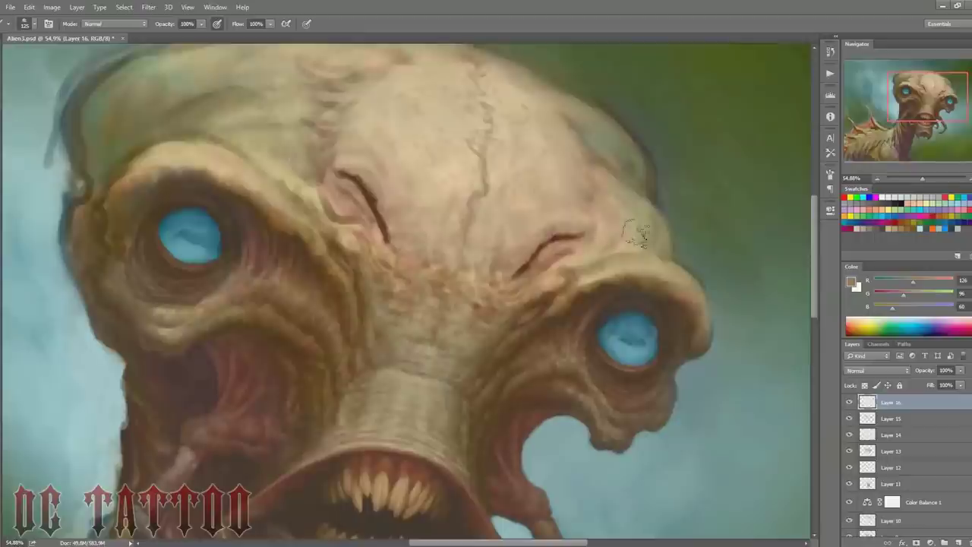
left_click(296, 175, "alt")
left_click(302, 161, "alt")
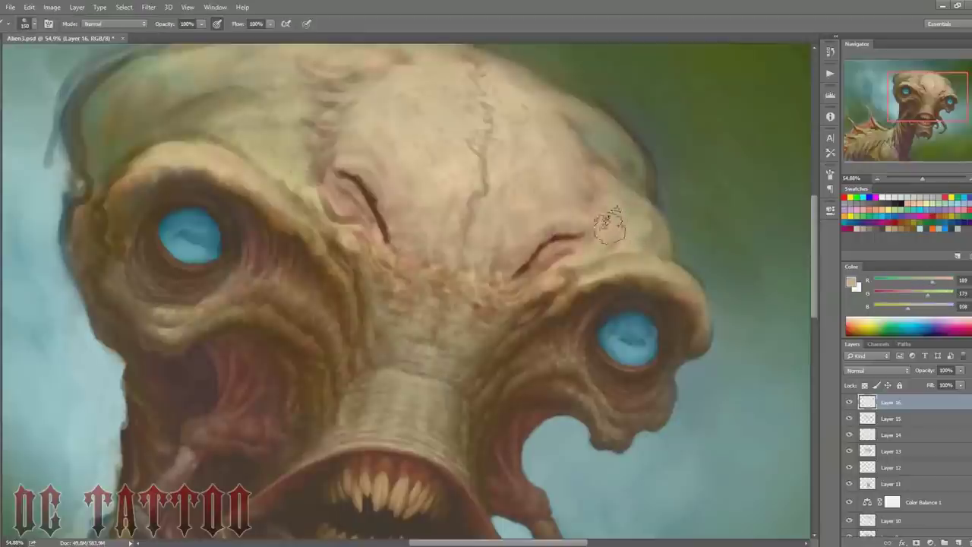
key("bracketright")
key("bracketright")
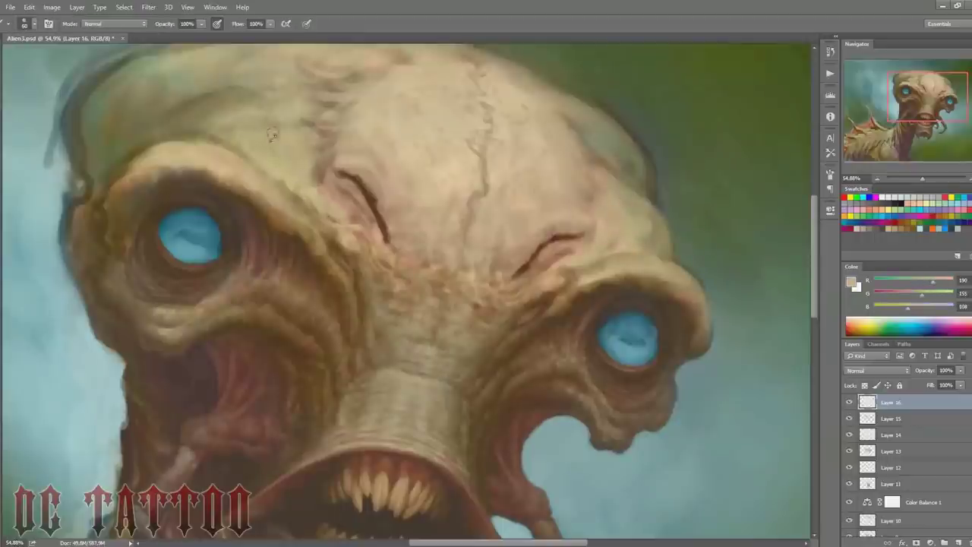
left_click_drag(272, 135, 221, 126)
key("bracketright")
key("bracketright")
key("bracketright")
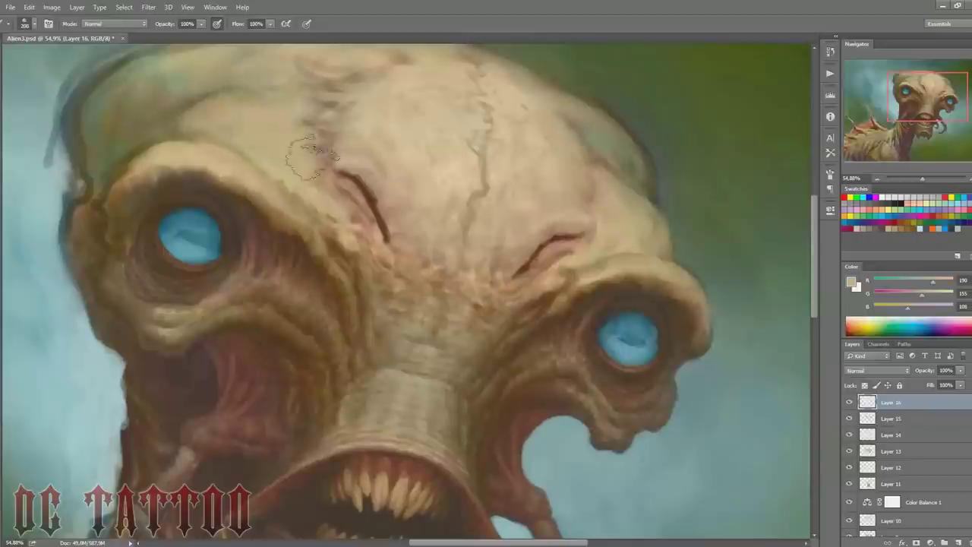
key("bracketleft")
key("bracketleft")
key("bracketleft")
left_click(638, 226, "alt")
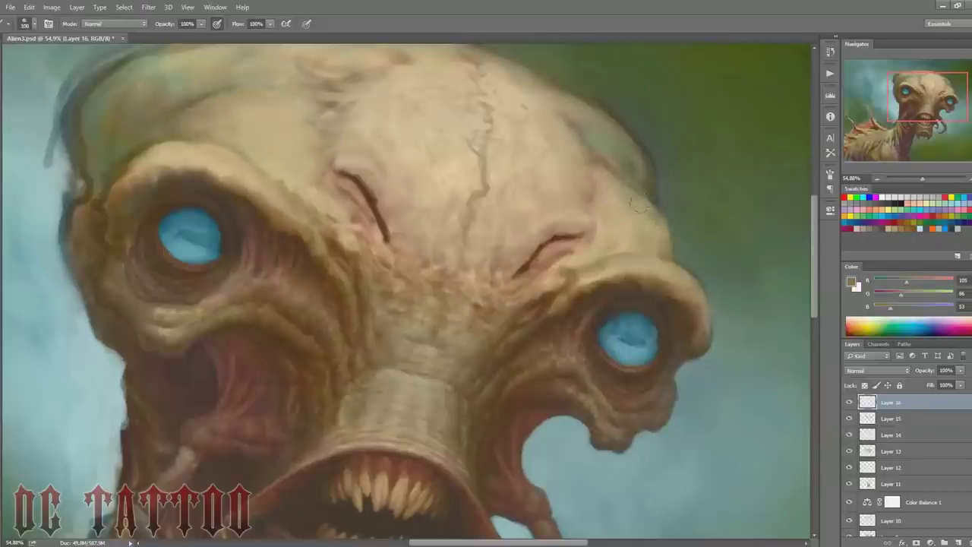
left_click_drag(548, 376, 554, 402)
Step: Smooth the brow creases above both eyes with beige and dark crease tones
key("bracketright")
key("bracketright")
left_click(658, 283, "alt")
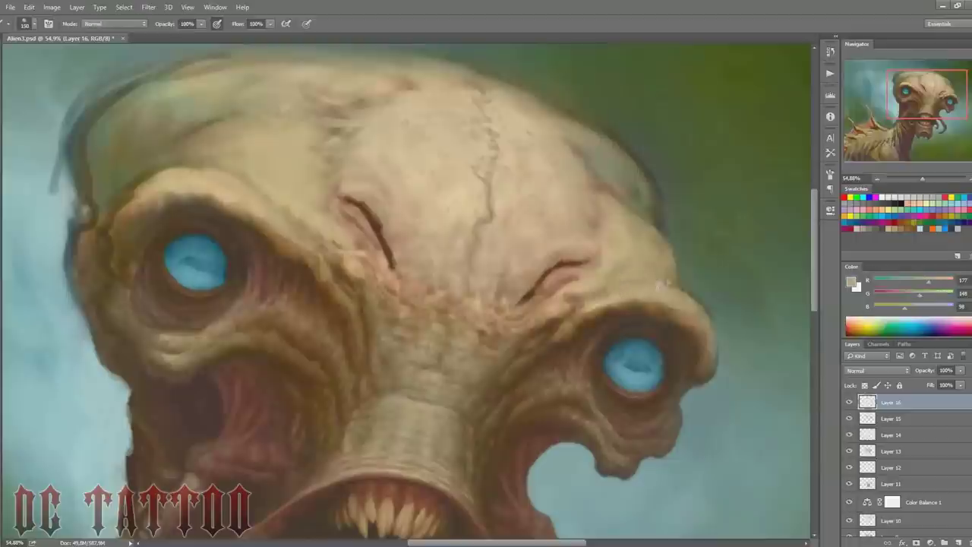
key("bracketleft")
key("bracketleft")
key("bracketleft")
left_click(332, 226, "alt")
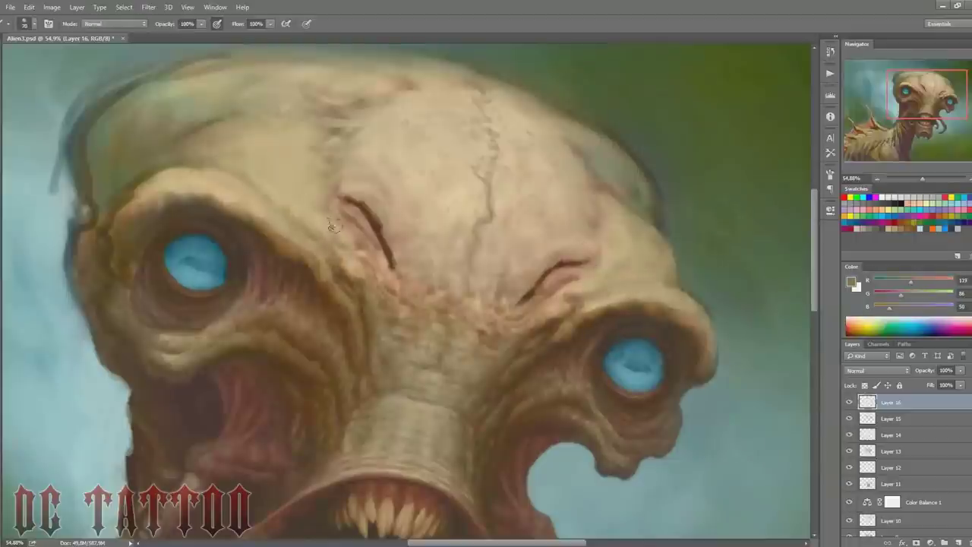
key("bracketleft")
left_click(354, 215, "alt")
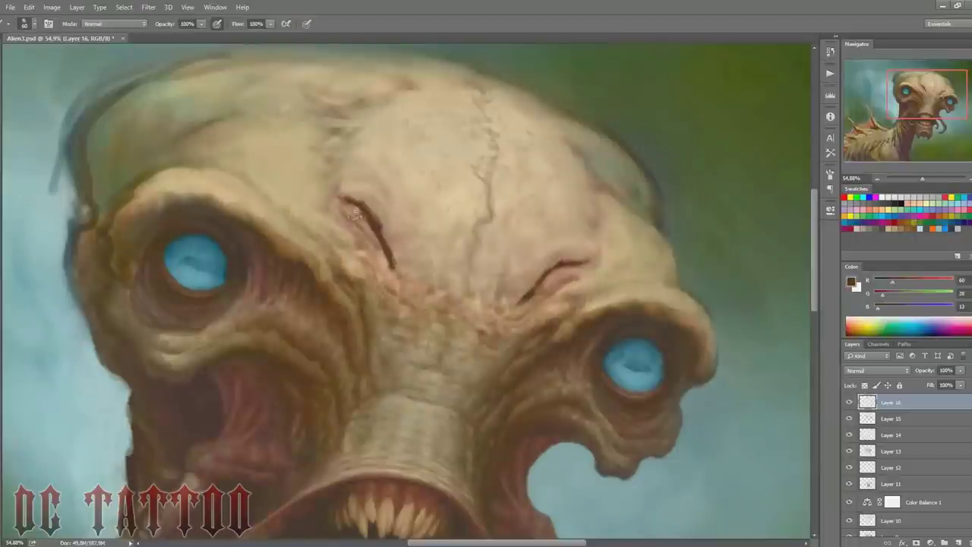
key("bracketright")
key("bracketright")
key("bracketright")
left_click(520, 277, "alt")
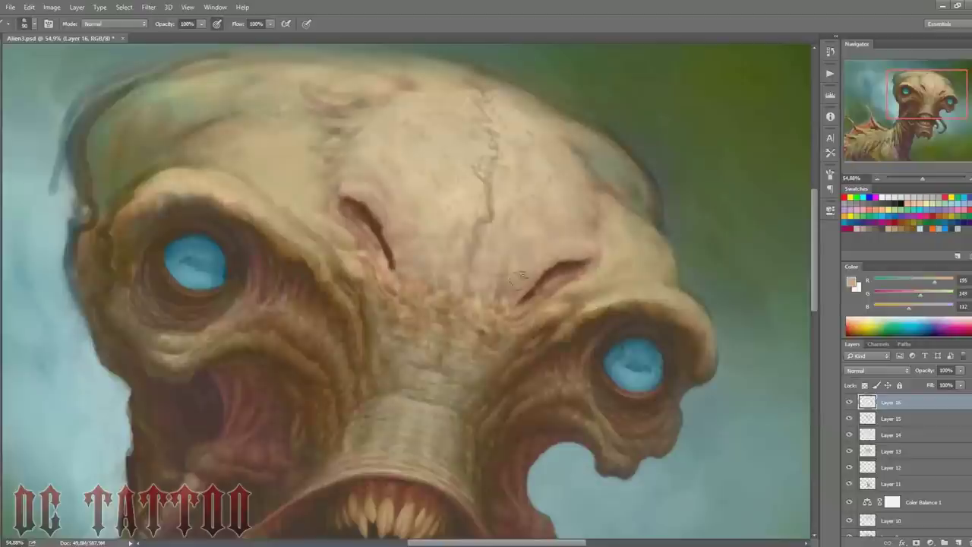
left_click(470, 193, "alt")
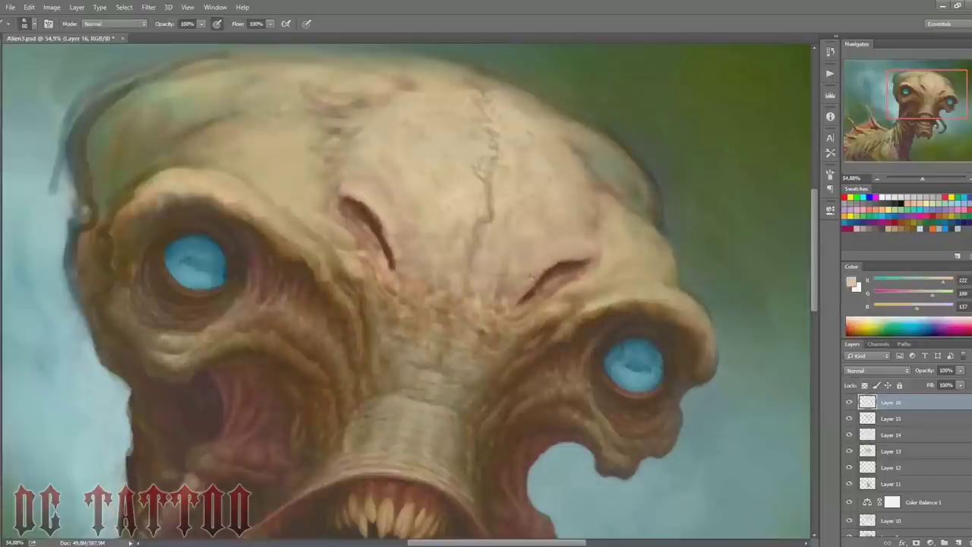
left_click(538, 285, "alt")
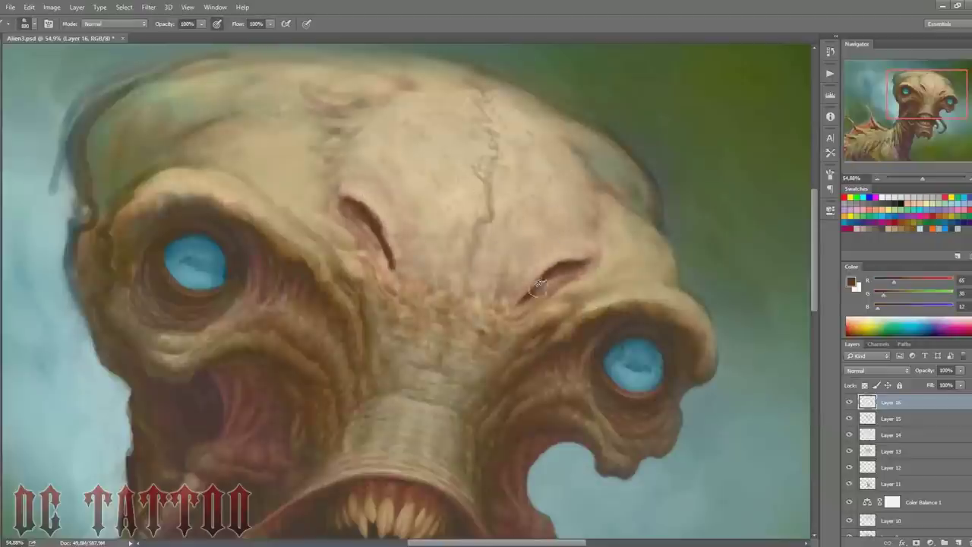
Step: Sample reddish-brown, grey-brown and beige skin tones, nudging the brush size up and down
left_click(347, 200, "alt")
key("bracketright")
left_click(356, 182, "alt")
key("bracketleft")
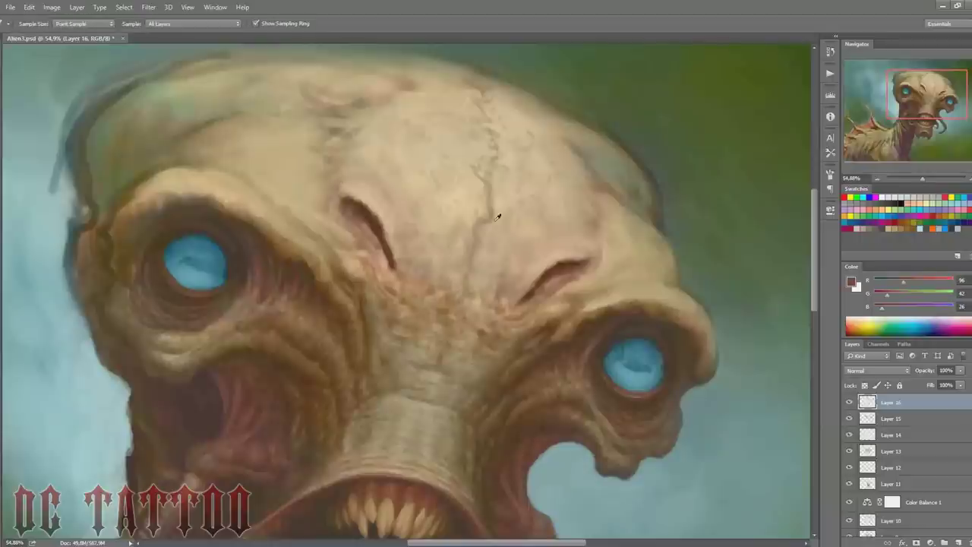
left_click(878, 228)
left_click(468, 277, "alt")
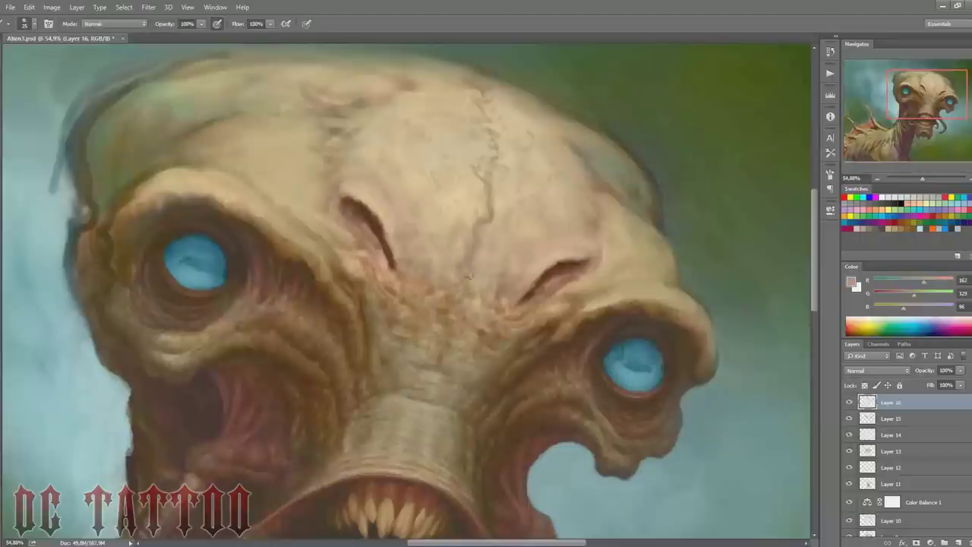
left_click(479, 197, "alt")
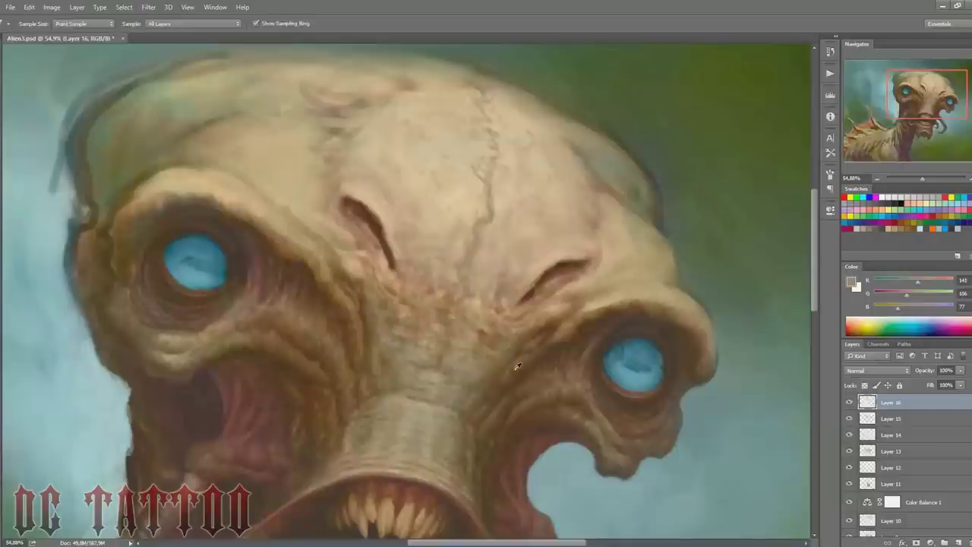
key("bracketright")
left_click(479, 263, "alt")
key("bracketleft")
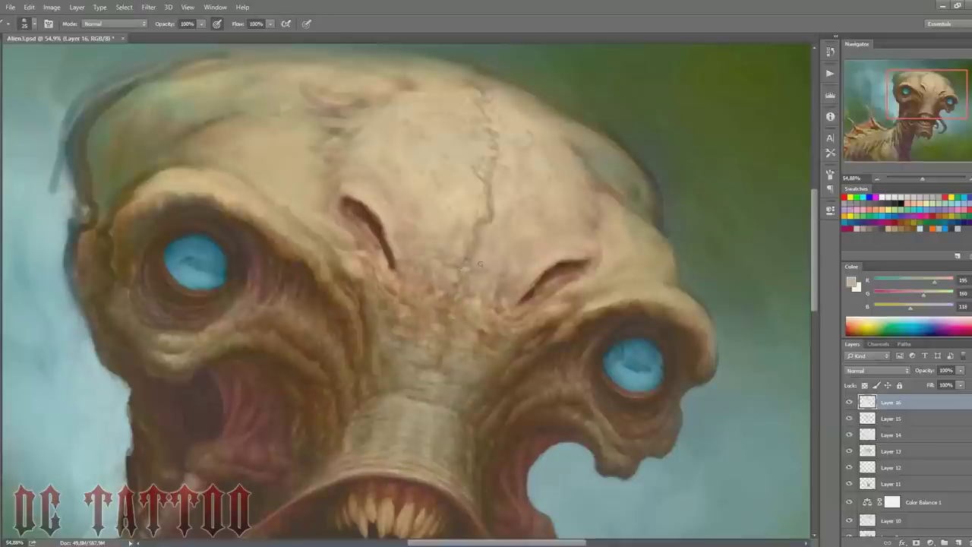
Step: Sample lighter and darker forehead beiges and a pale highlight, resizing the brush between picks
left_click(494, 218, "alt")
key("bracketleft")
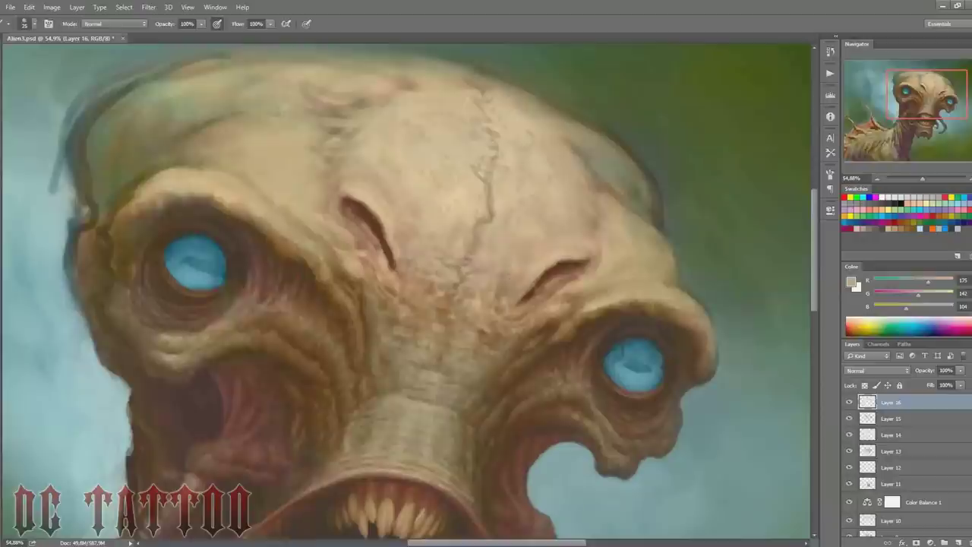
left_click(473, 275, "alt")
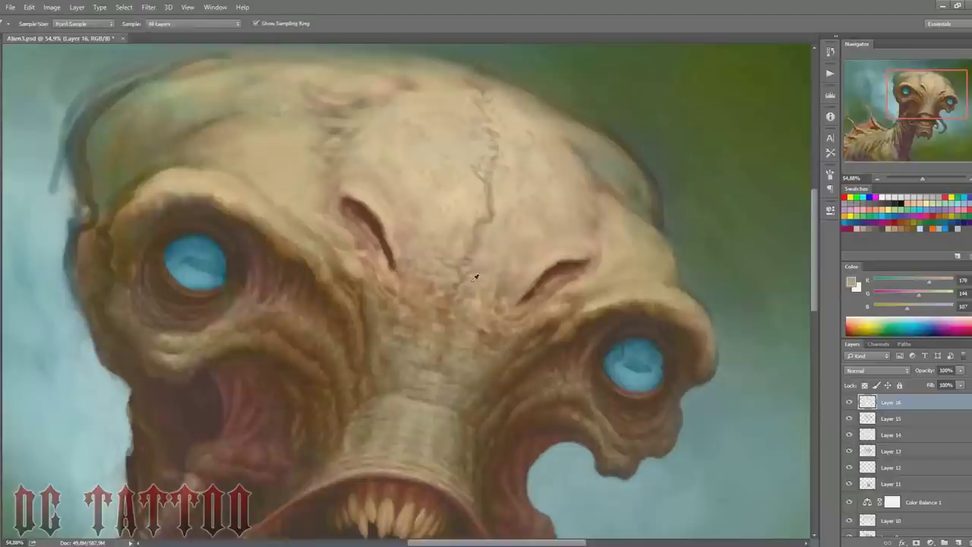
key("bracketright")
left_click(441, 170, "alt")
key("bracketright")
key("bracketright")
key("bracketright")
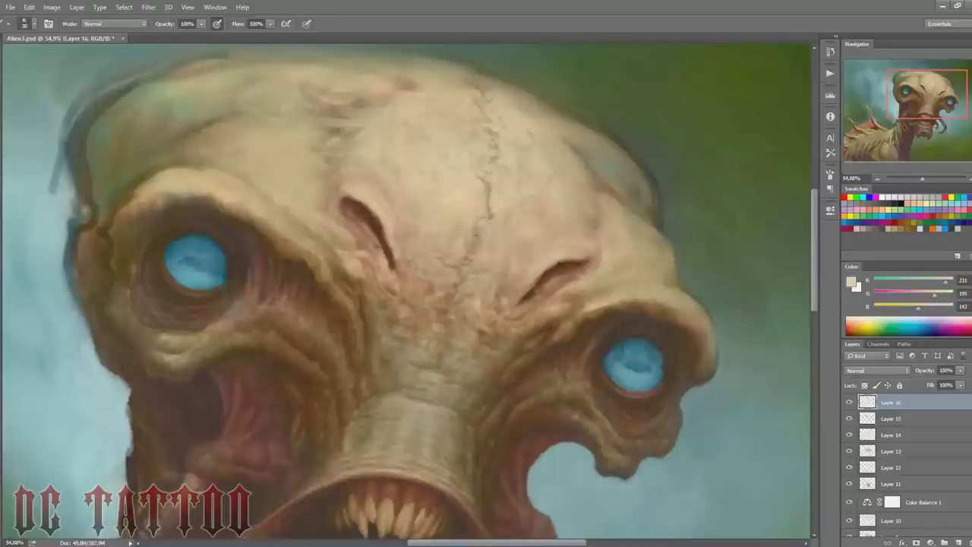
left_click(486, 228, "alt")
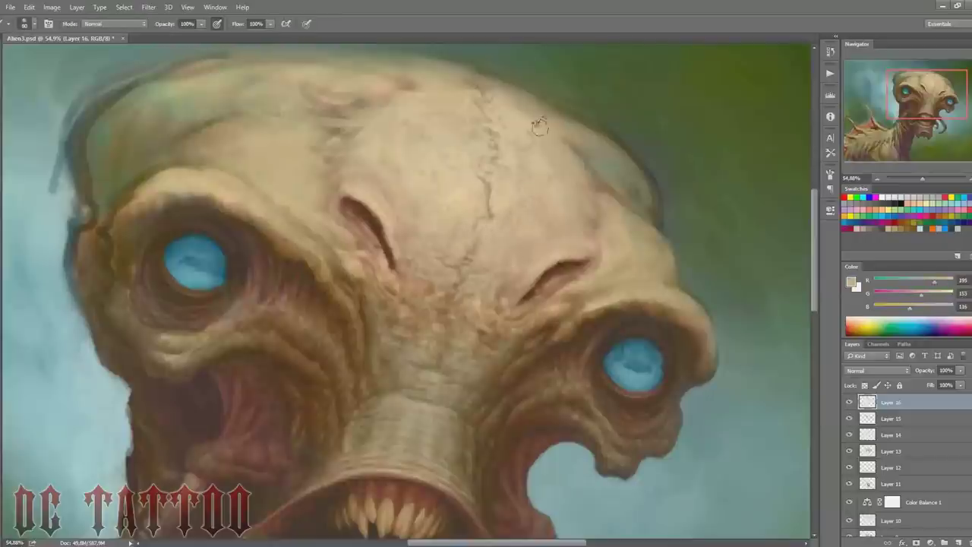
left_click(483, 193, "alt")
left_click(519, 130, "alt")
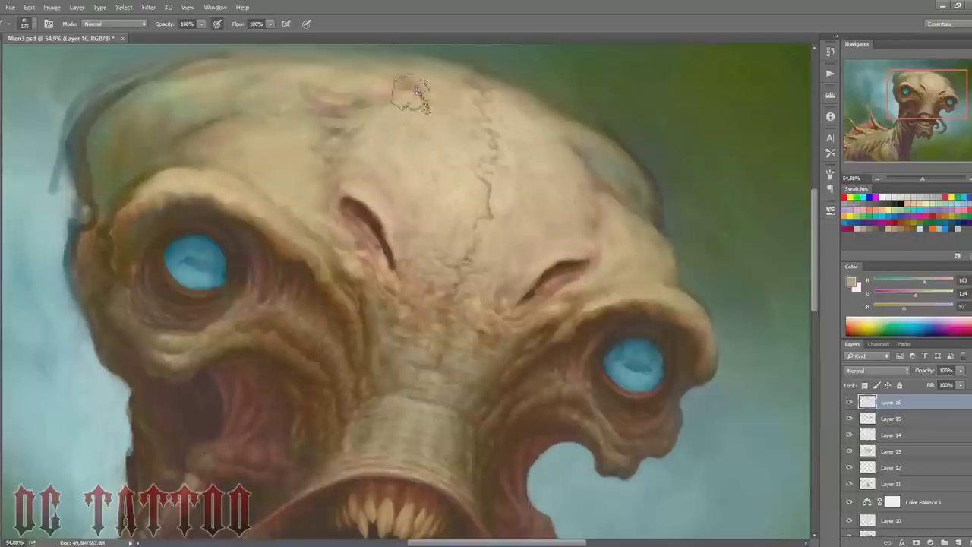
left_click(333, 161, "alt")
left_click(364, 114, "alt")
key("bracketright")
key("bracketright")
key("bracketright")
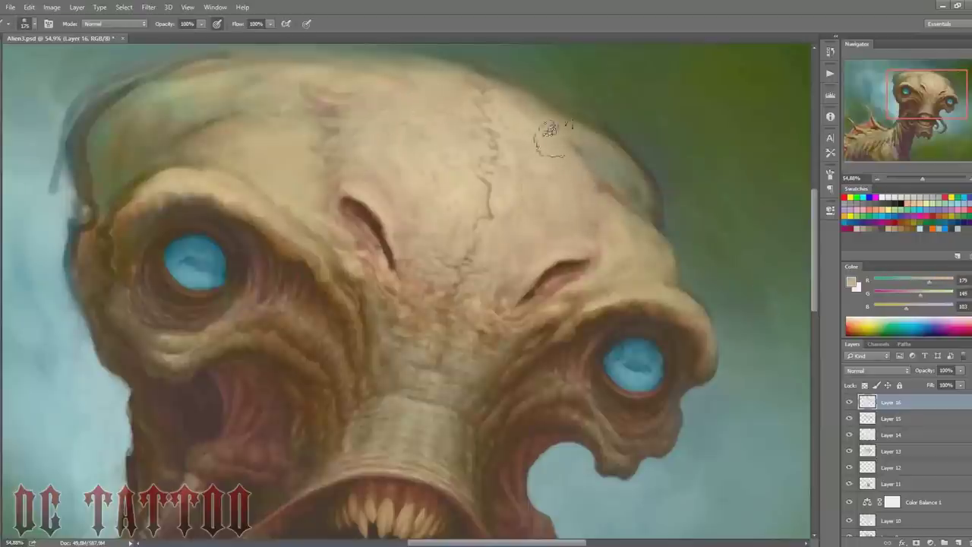
key("bracketleft")
key("bracketleft")
key("bracketleft")
Step: Sample browns, beiges and a greenish grey from the skull edge while adjusting brush size
left_click(564, 290, "alt")
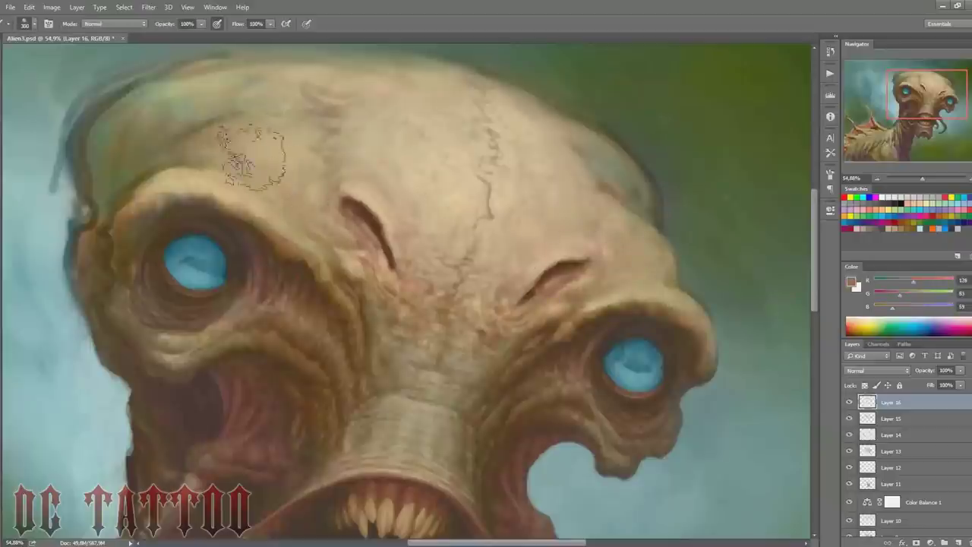
key("bracketleft")
key("bracketleft")
key("bracketleft")
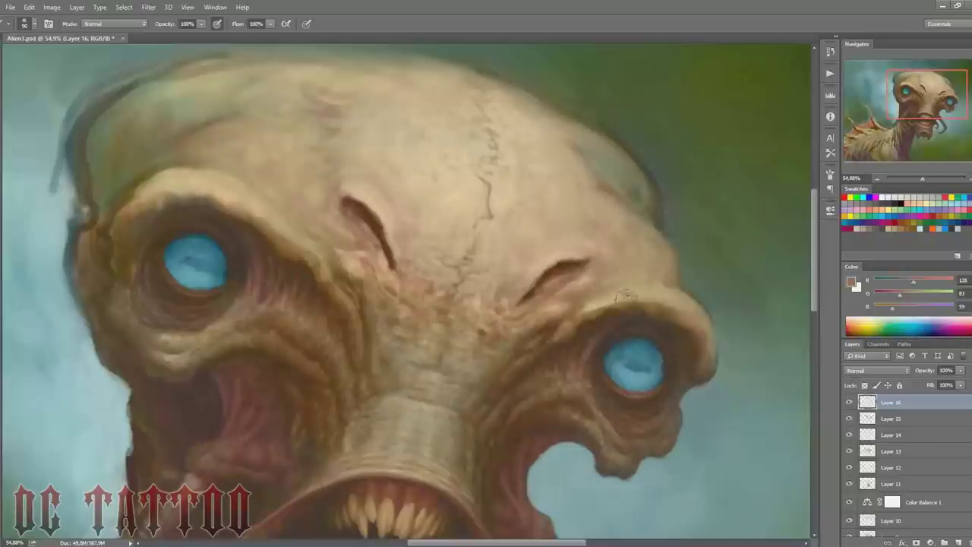
left_click(220, 195, "alt")
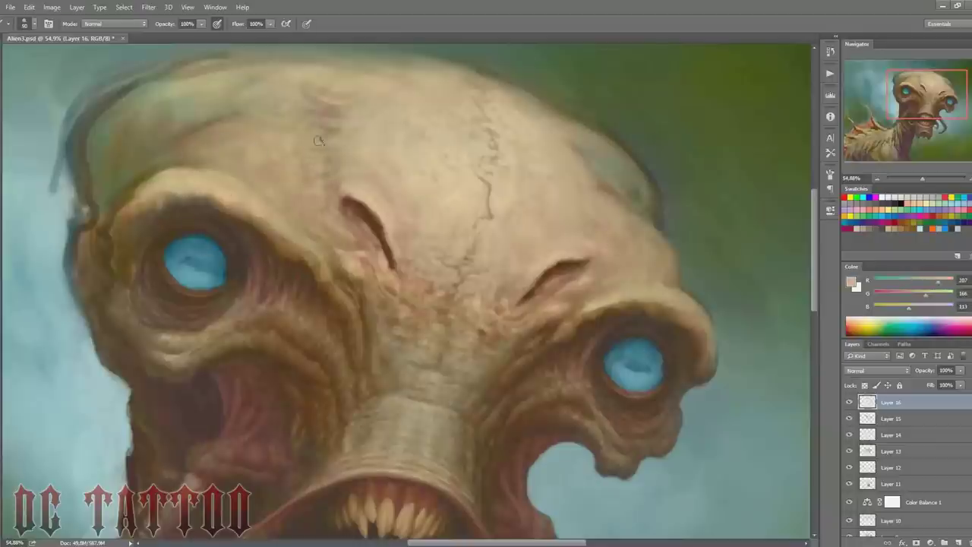
left_click(591, 240, "alt")
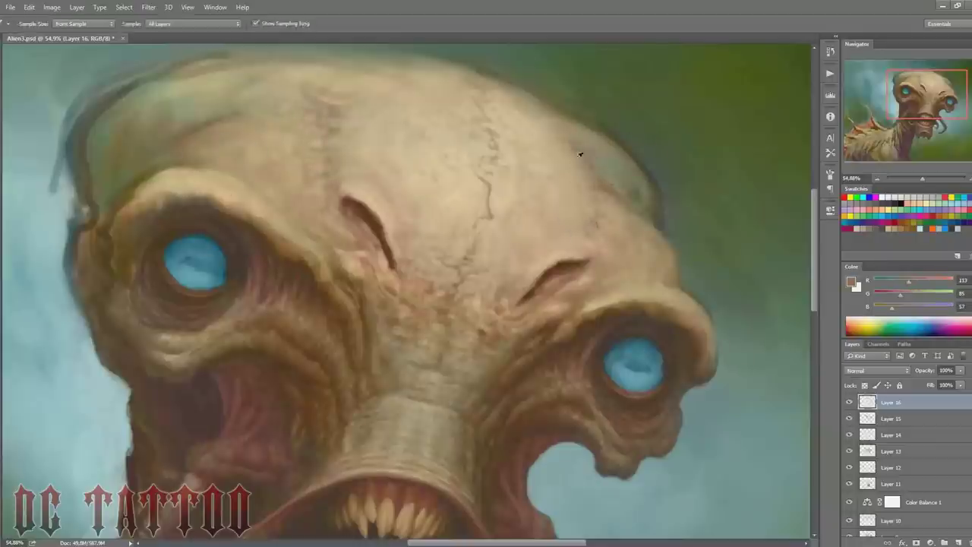
key("bracketright")
key("bracketright")
key("bracketright")
left_click(398, 100, "alt")
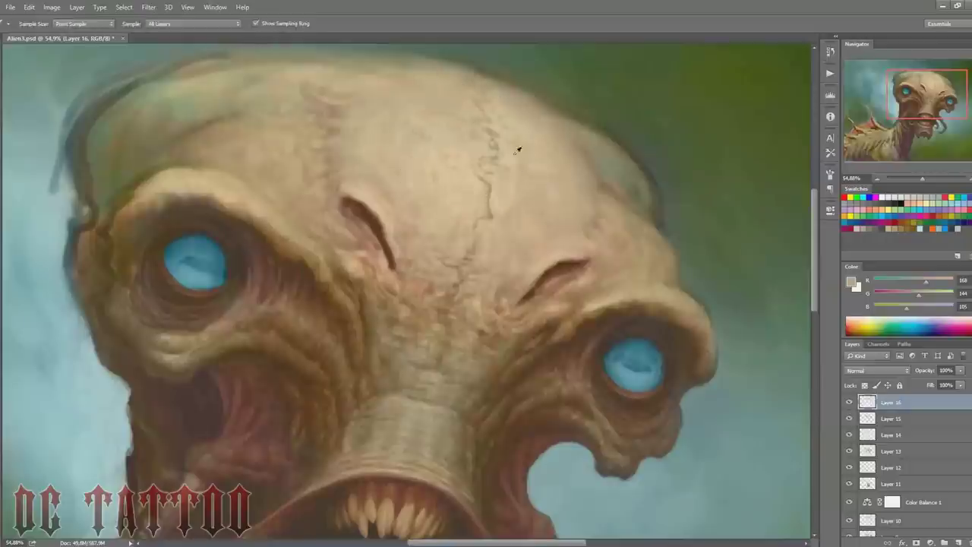
left_click(517, 147, "alt")
key("bracketright")
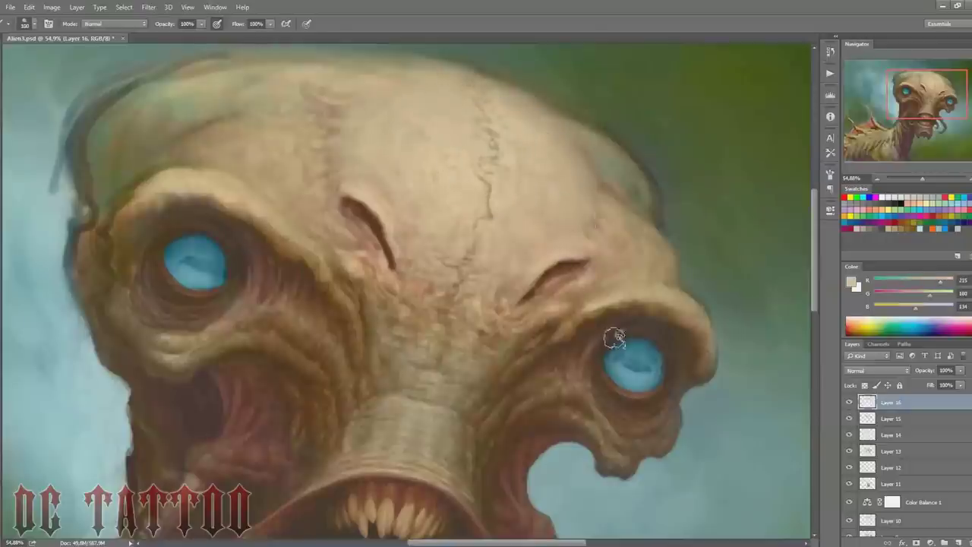
left_click(614, 336, "alt")
key("bracketleft")
key("bracketleft")
key("bracketleft")
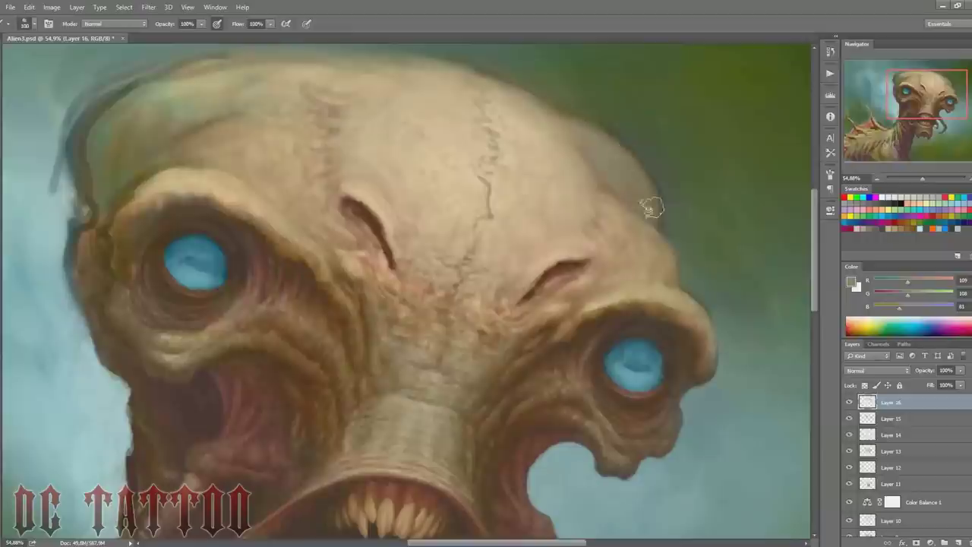
left_click(245, 76, "alt")
key("bracketright")
key("bracketright")
key("bracketright")
key("bracketleft")
key("bracketleft")
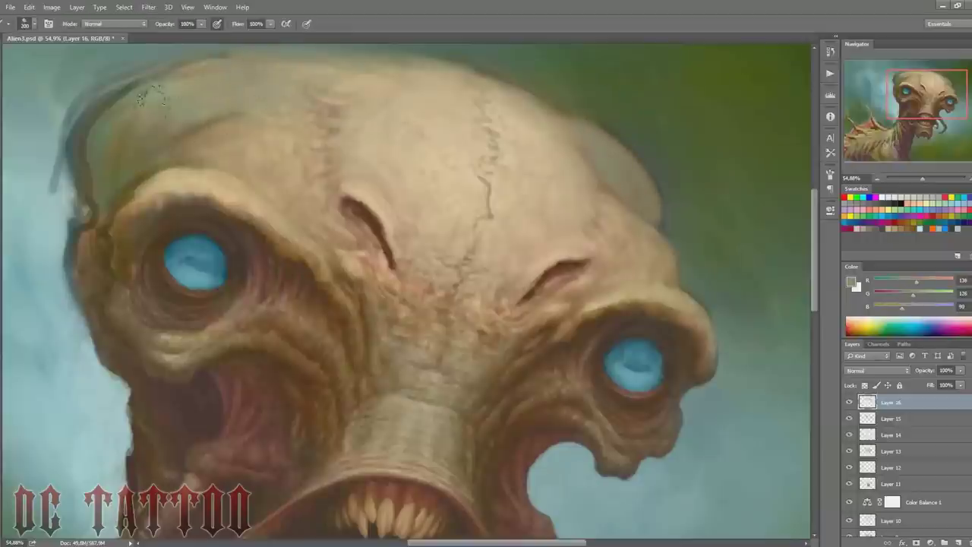
Step: Repaint the top-left skull edge in light beige and blend it into the background
scroll(228, 57, "up", 1)
left_click(201, 103, "alt")
left_click_drag(201, 103, 114, 155)
left_click(91, 190, "alt")
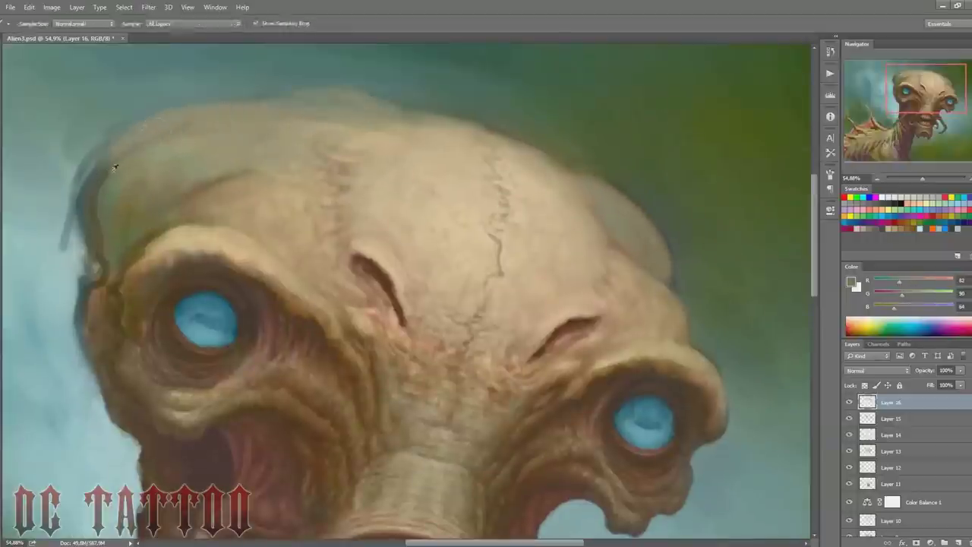
key("bracketleft")
left_click_drag(228, 129, 114, 164)
left_click(147, 225, "alt")
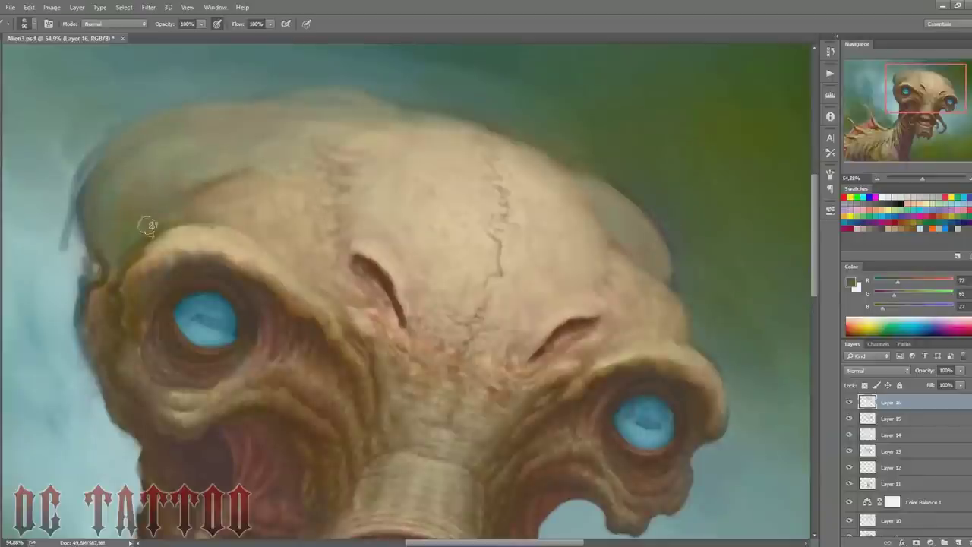
Step: Paint light blue-grey background colour over the top-left skull edge
key("i")
key("b")
left_click(114, 160, "alt")
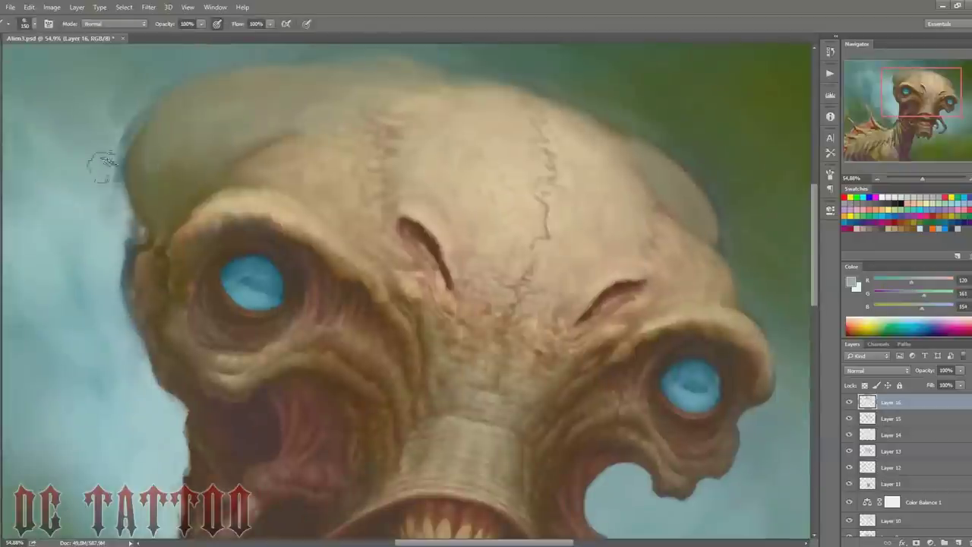
left_click_drag(102, 163, 125, 107)
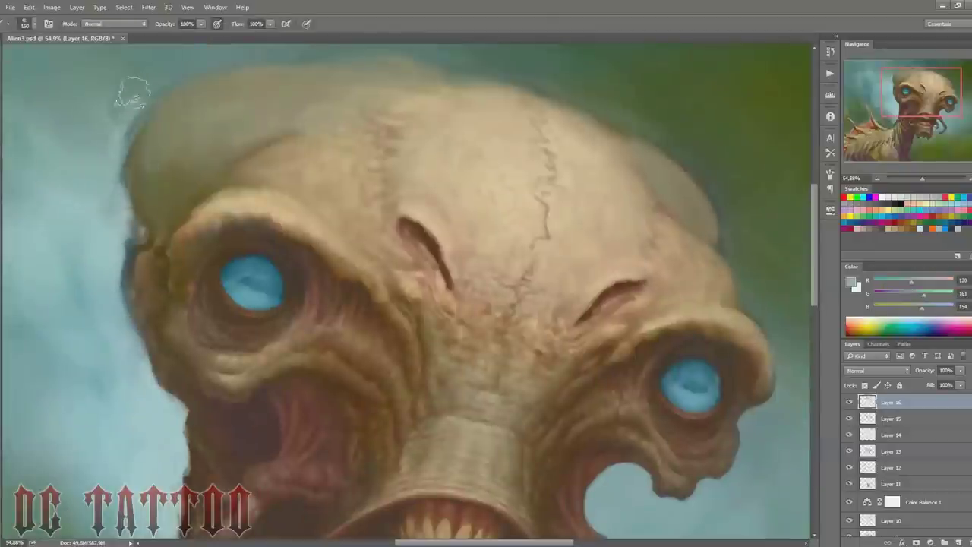
left_click(121, 137, "alt")
key("bracketleft")
key("bracketleft")
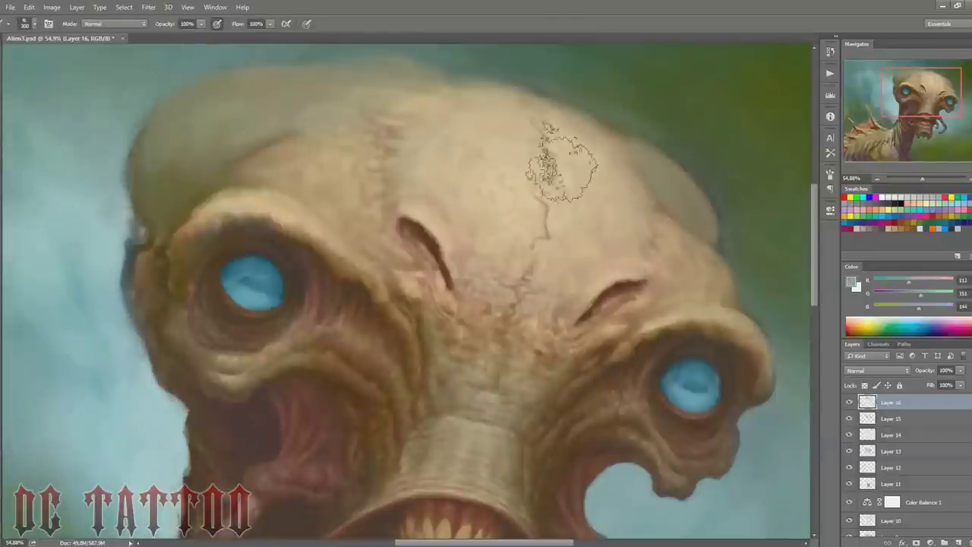
Step: Sample beige and olive tones near the skull top, sizing the brush between 100 and 40
left_click_drag(563, 163, 574, 224)
left_click(270, 118, "alt")
key("bracketright")
key("bracketright")
key("bracketright")
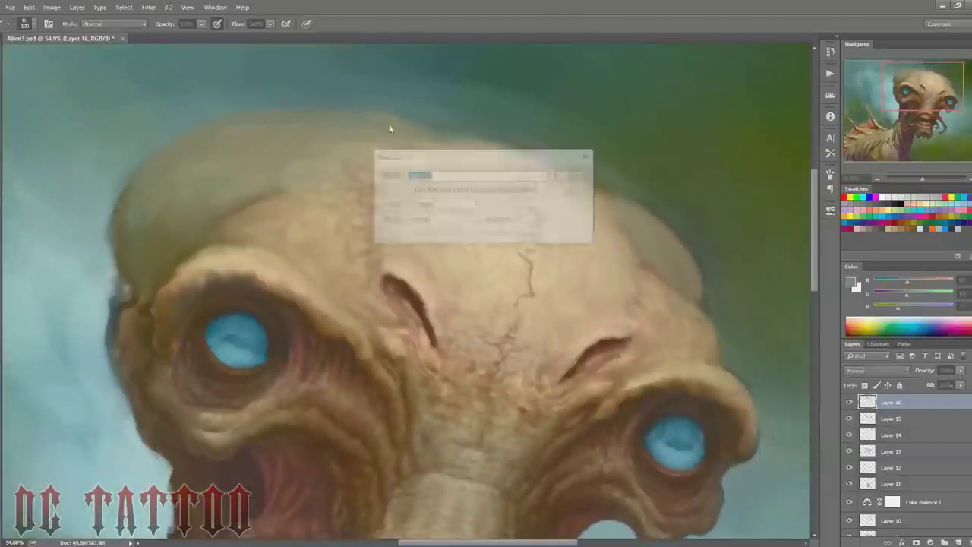
left_click(377, 130, "alt")
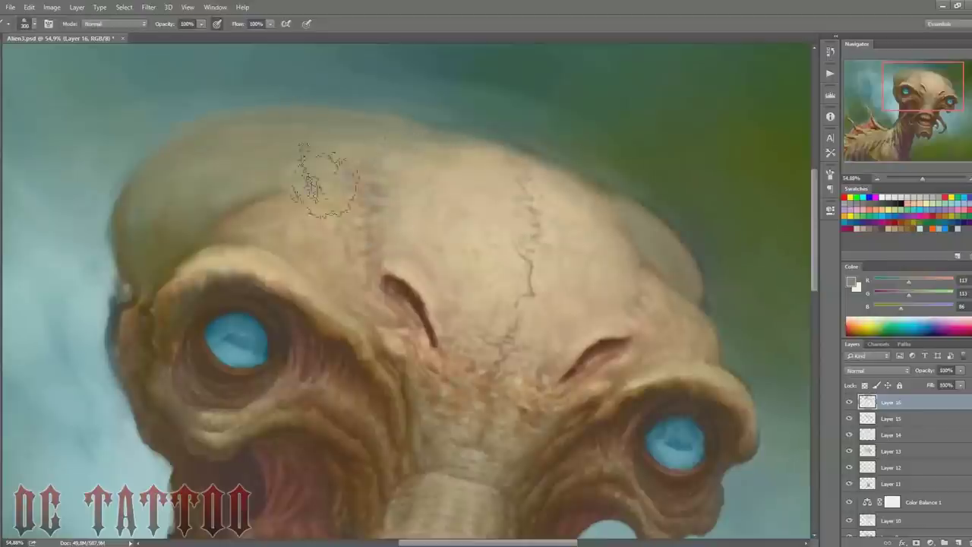
key("bracketright")
key("bracketright")
key("bracketright")
left_click(141, 234, "alt")
key("bracketleft")
key("bracketleft")
key("bracketleft")
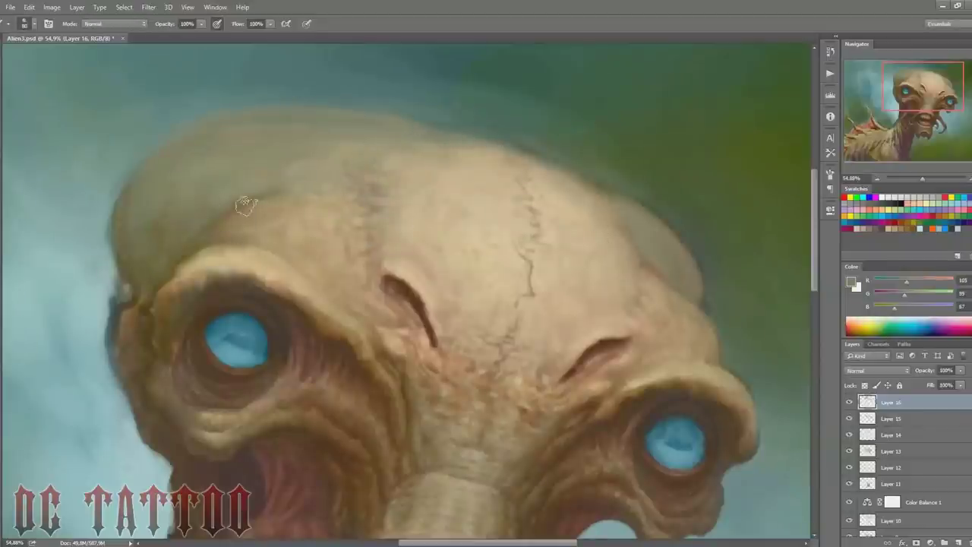
left_click(304, 223, "alt")
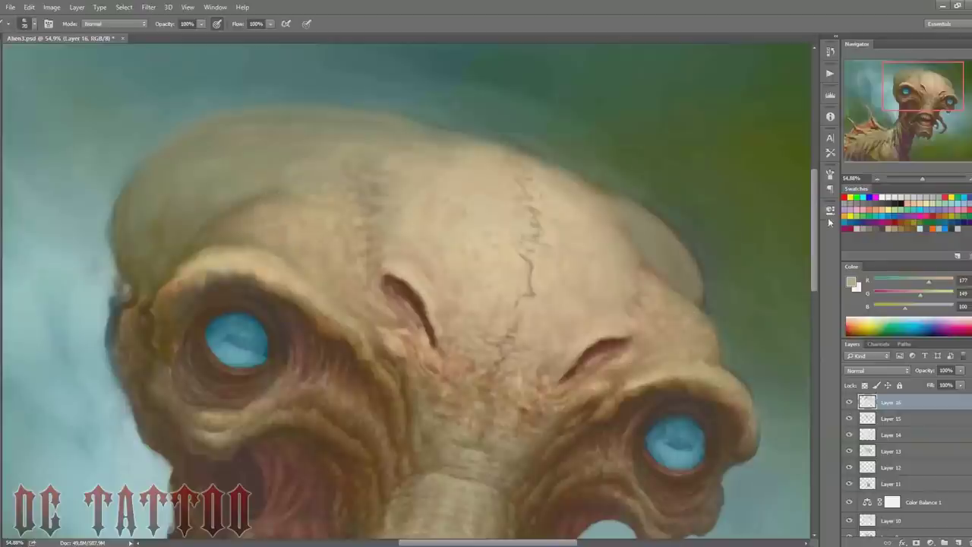
Step: Darken the upper-left of the head with sampled brown tones and a large brush
left_click_drag(918, 90, 923, 93)
left_click(376, 281, "alt")
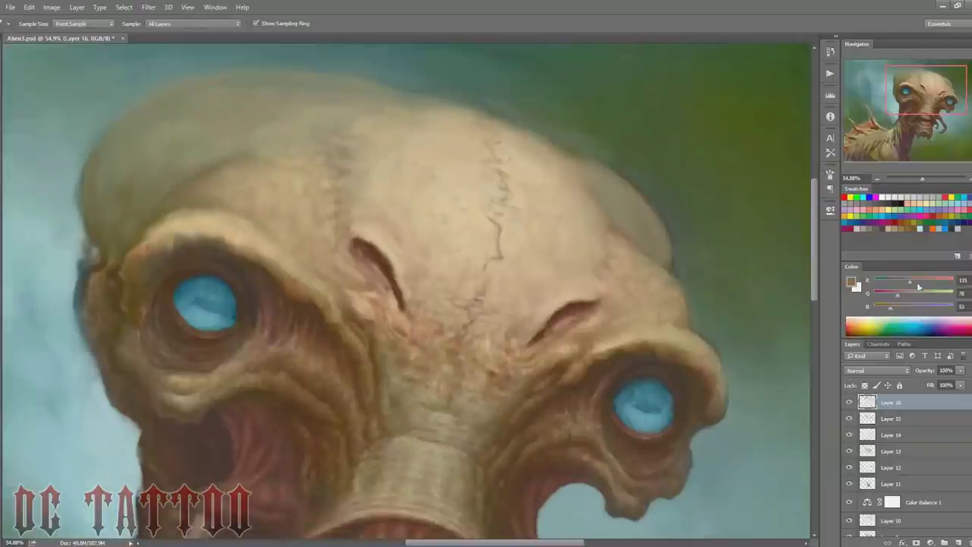
left_click(576, 348, "alt")
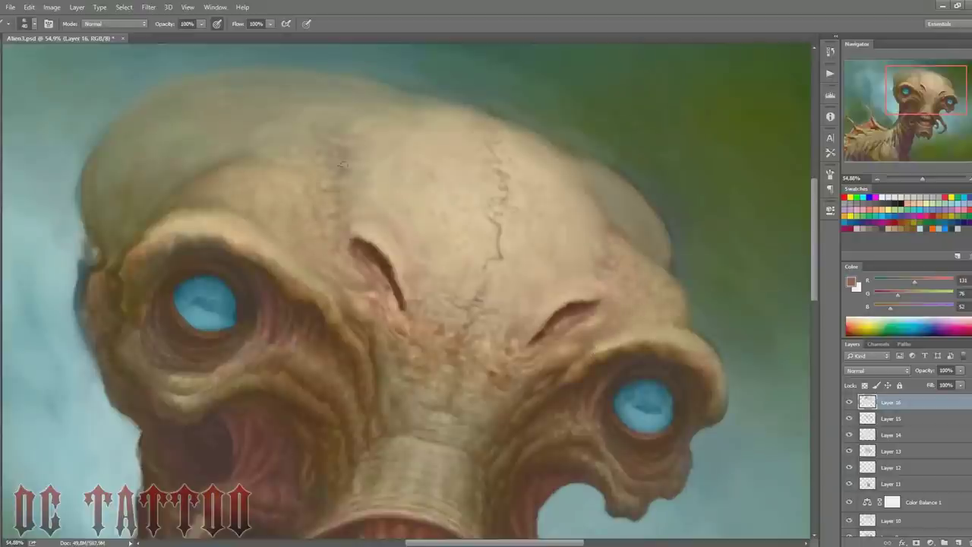
left_click(342, 164, "alt")
key("bracketright")
key("bracketright")
key("bracketright")
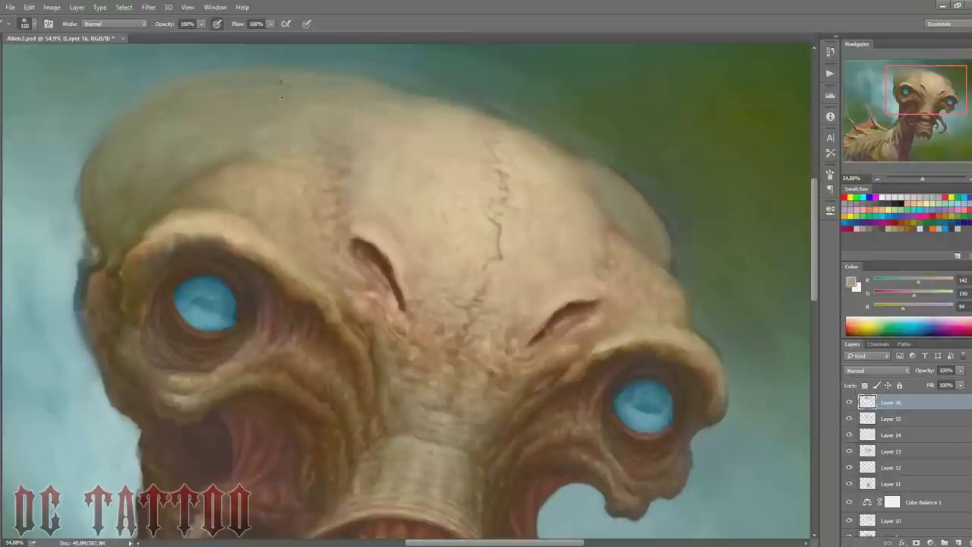
left_click(654, 213, "alt")
key("bracketleft")
key("bracketleft")
key("bracketleft")
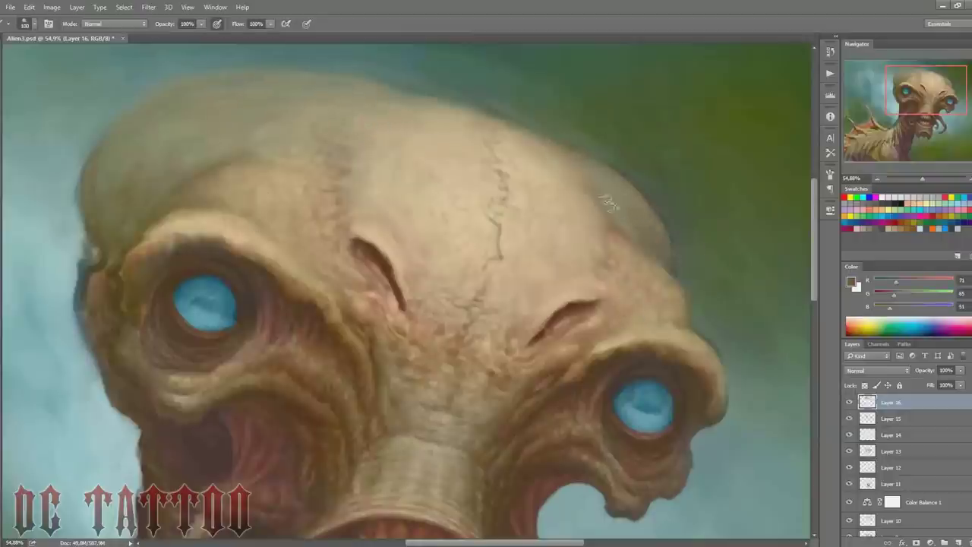
key("bracketright")
key("bracketright")
key("bracketright")
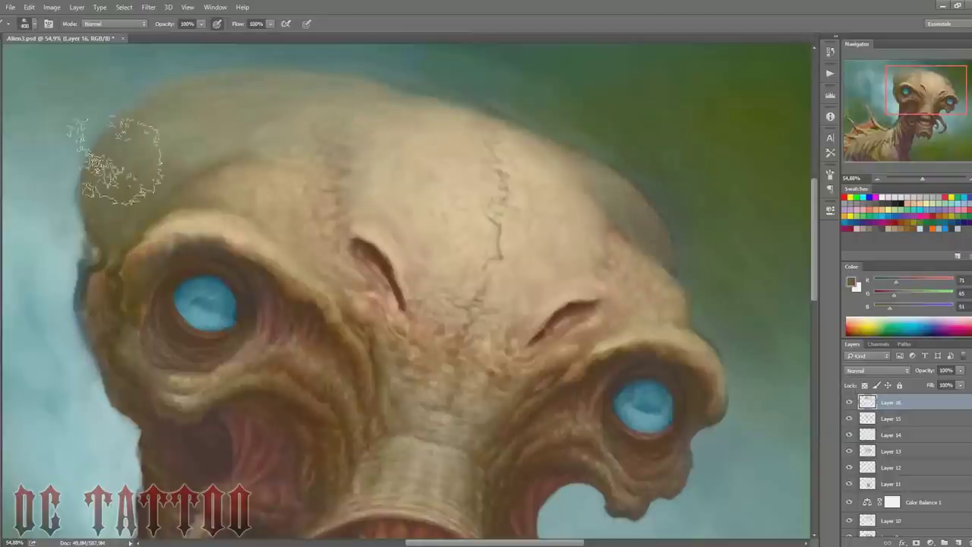
left_click_drag(118, 161, 141, 202)
key("bracketleft")
key("bracketleft")
key("bracketleft")
Step: Darken the left eye's upper lid with dark brown at brush size 80
left_click(228, 233, "alt")
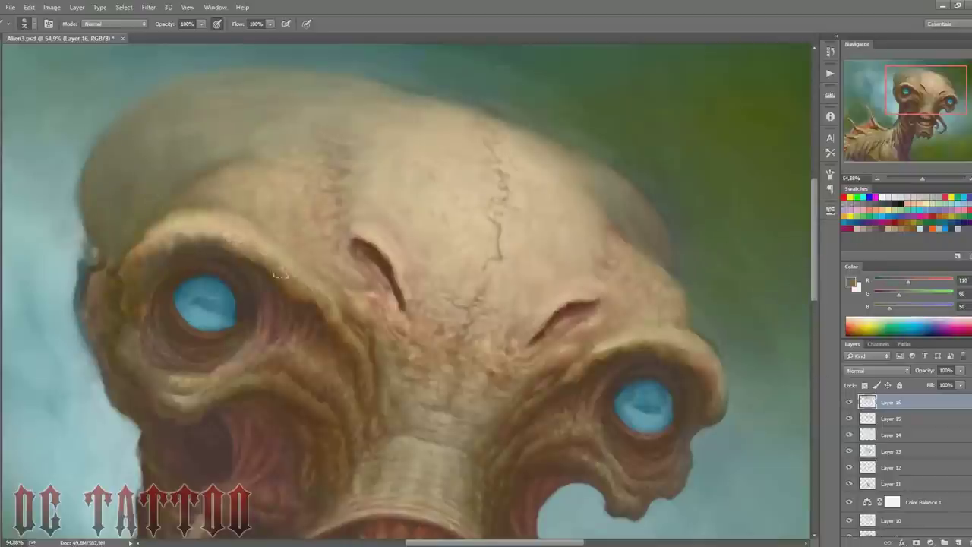
left_click(279, 273, "alt")
key("bracketleft")
key("bracketleft")
key("bracketleft")
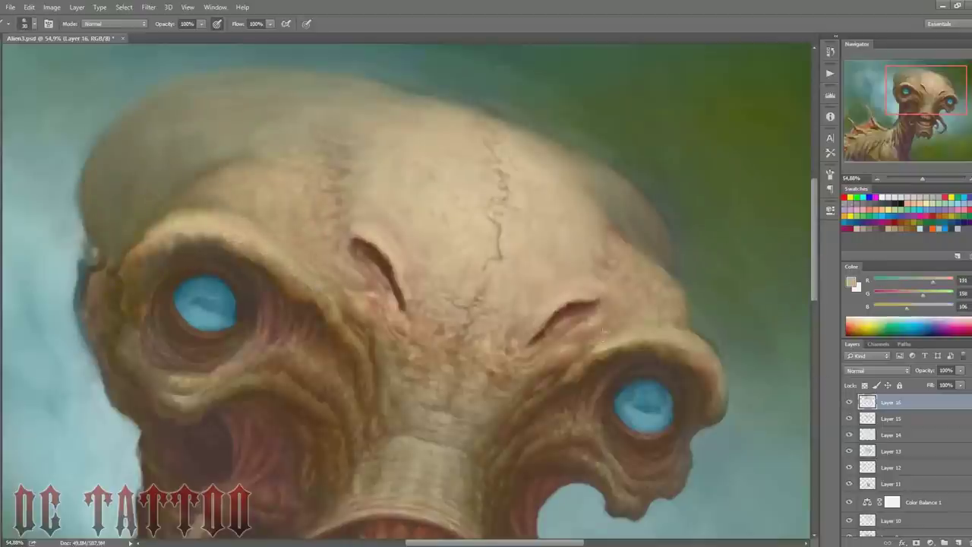
left_click(601, 356, "alt")
key("bracketright")
key("bracketright")
key("bracketleft")
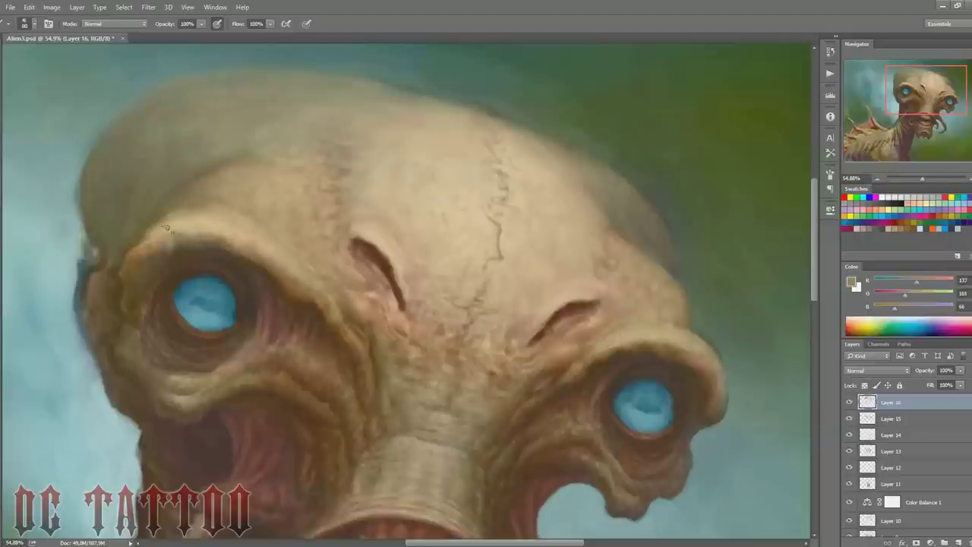
left_click(166, 257, "alt")
key("bracketright")
left_click_drag(256, 265, 185, 223)
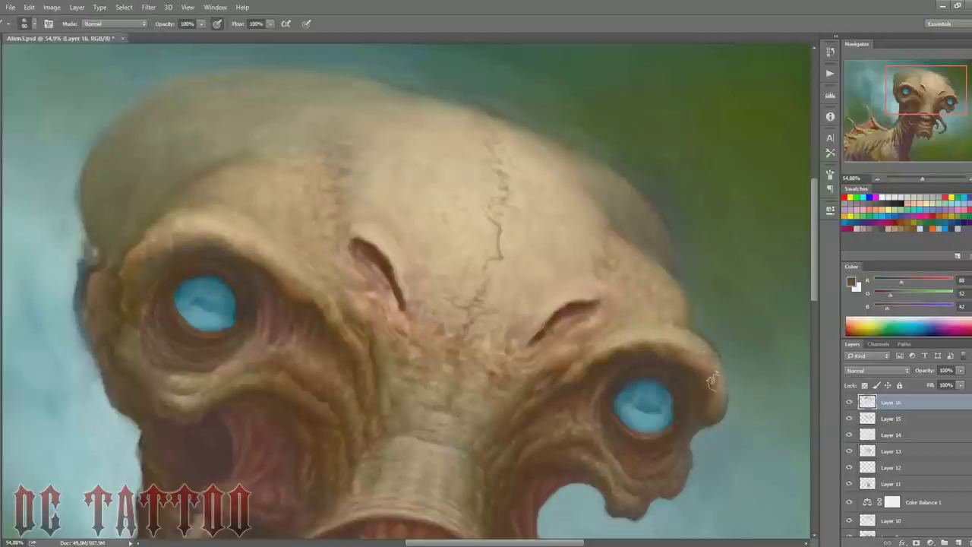
Step: Sample reddish brown, light tan and dark browns around both eyes, enlarging the brush to 125
left_click(577, 379, "alt")
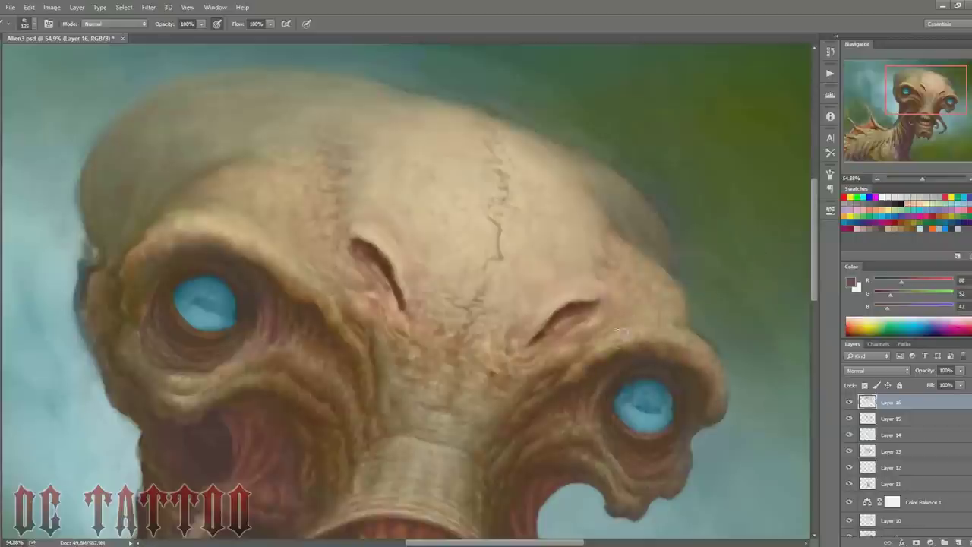
key("bracketright")
key("bracketright")
key("bracketright")
key("bracketleft")
key("bracketleft")
key("bracketleft")
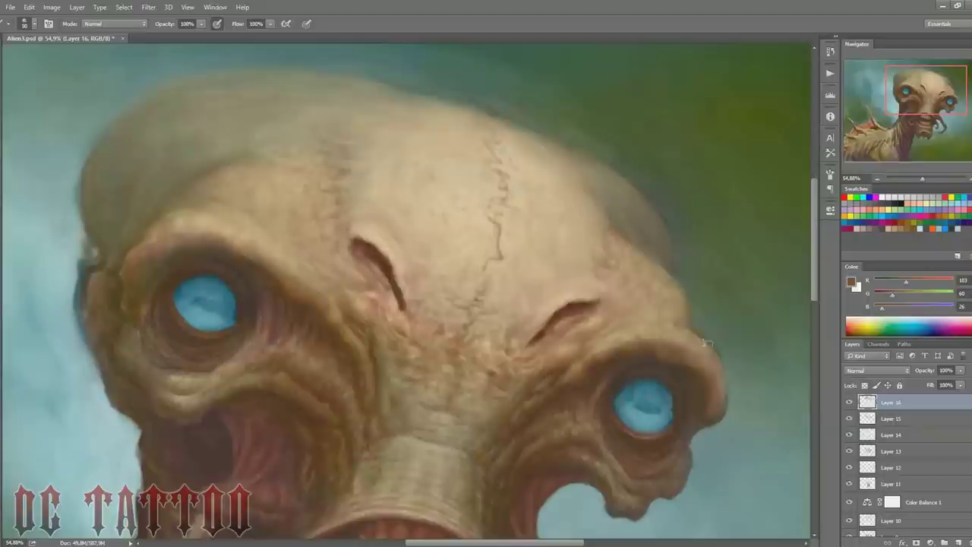
left_click(720, 376, "alt")
left_click(660, 359, "alt")
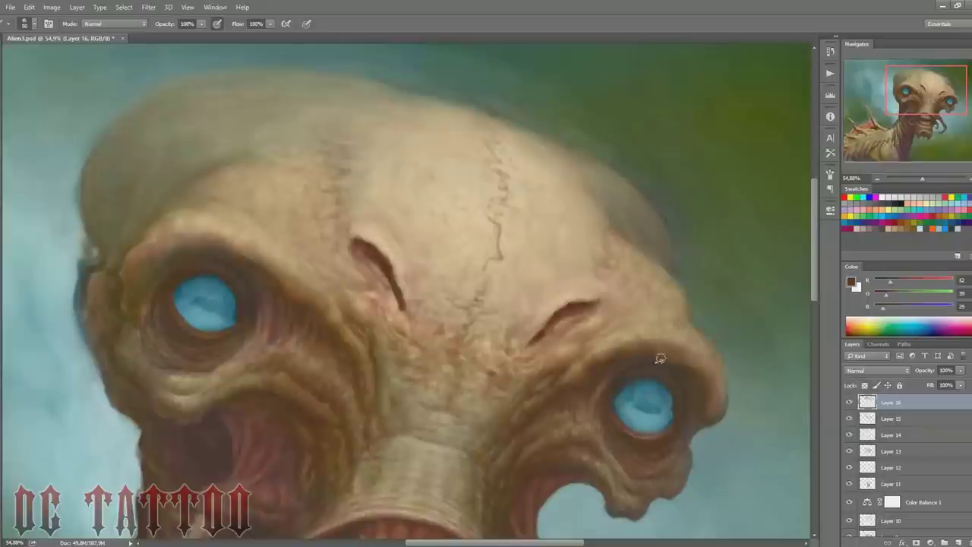
left_click(184, 255, "alt")
left_click(207, 220, "alt")
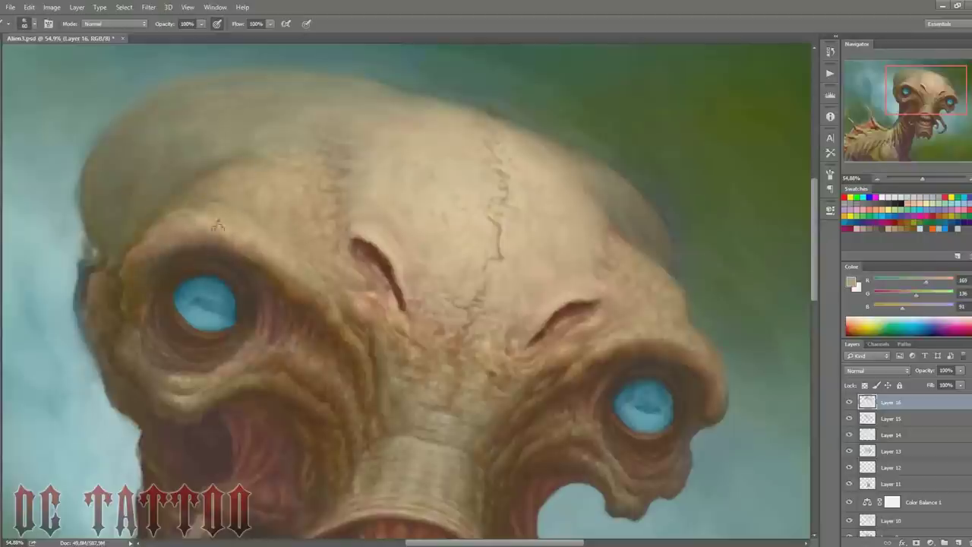
key("bracketright")
key("bracketright")
Step: Sample browns around the left eye and blue-grey background beside the head at brush size 100
left_click(600, 360, "alt")
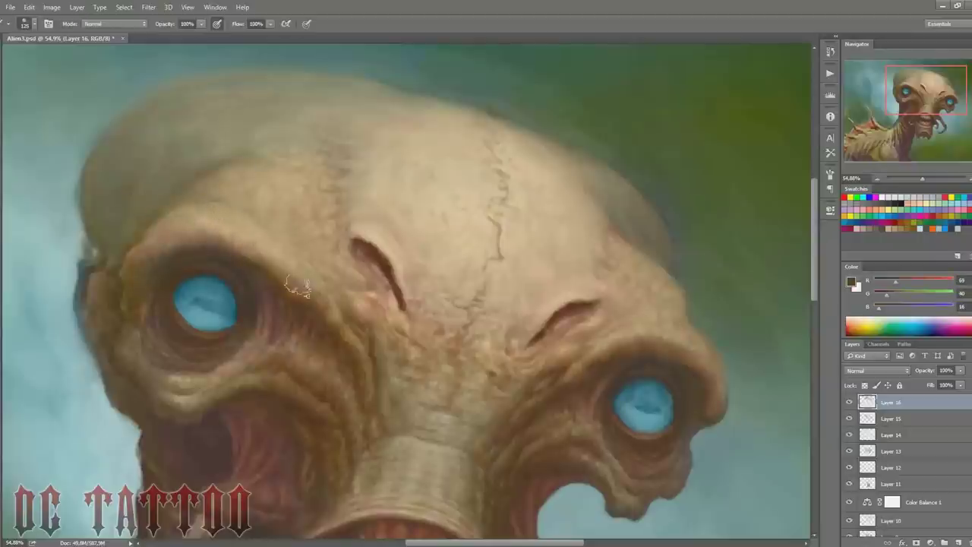
key("bracketleft")
left_click(228, 272, "alt")
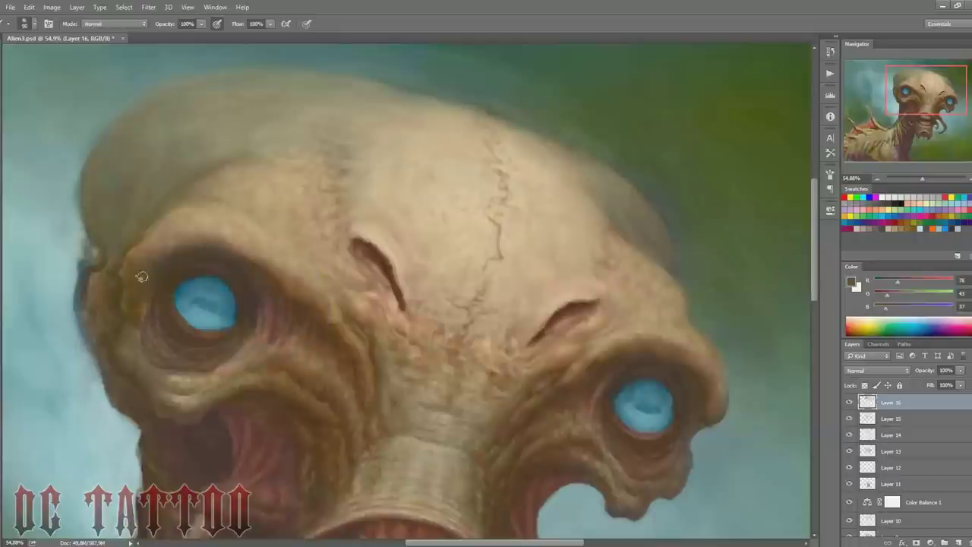
left_click(155, 228, "alt")
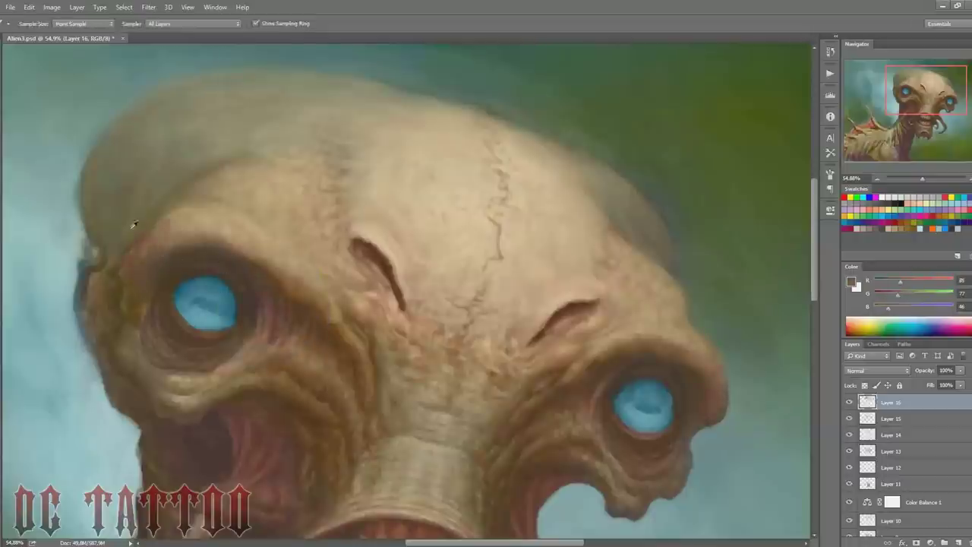
left_click(105, 269, "alt")
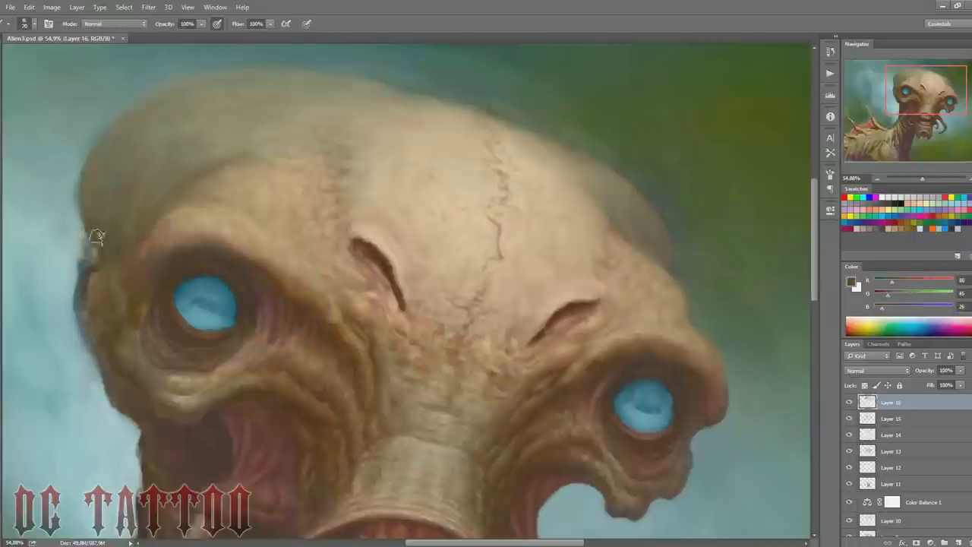
left_click(84, 258, "alt")
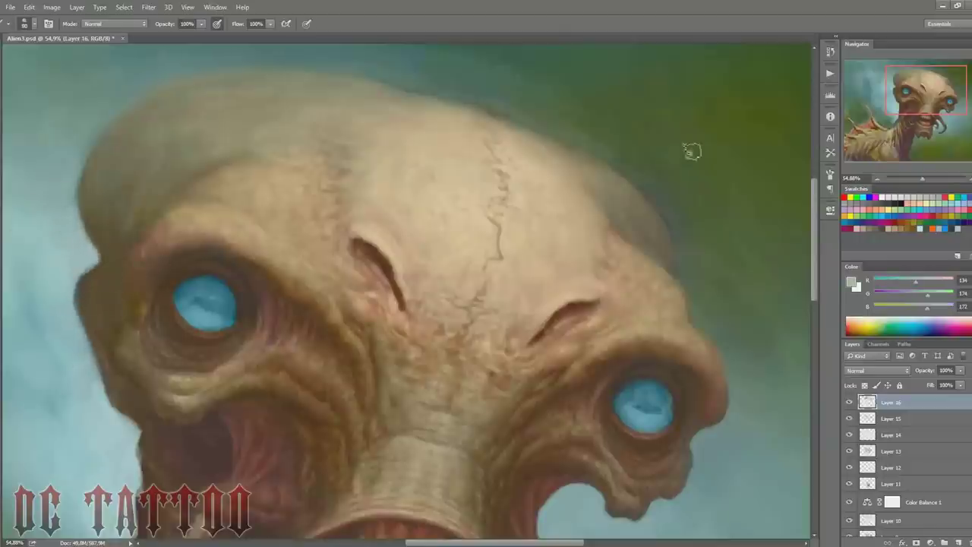
left_click_drag(112, 330, 168, 276)
Step: Paint tan skin colour over the left eye socket's upper rim at brush size 30
left_click(144, 300, "alt")
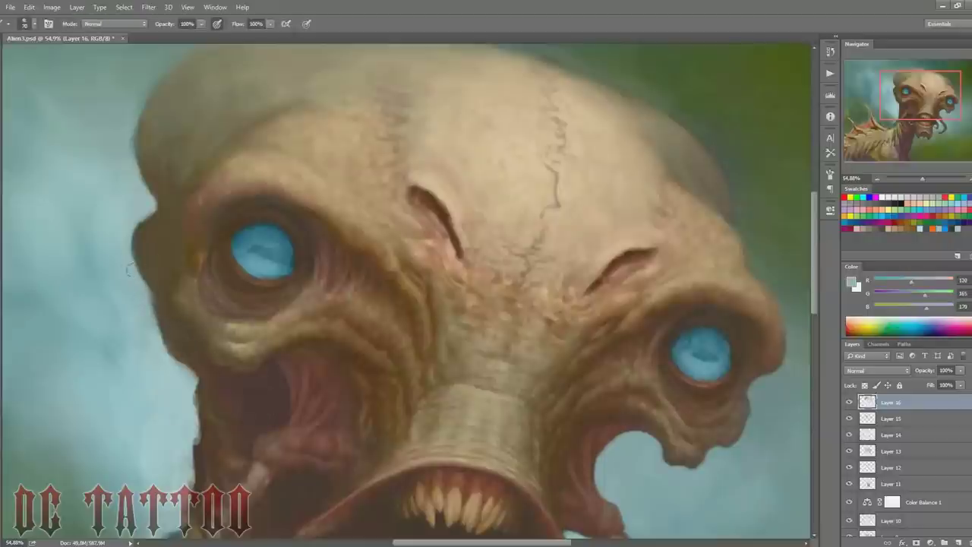
left_click(77, 268, "alt")
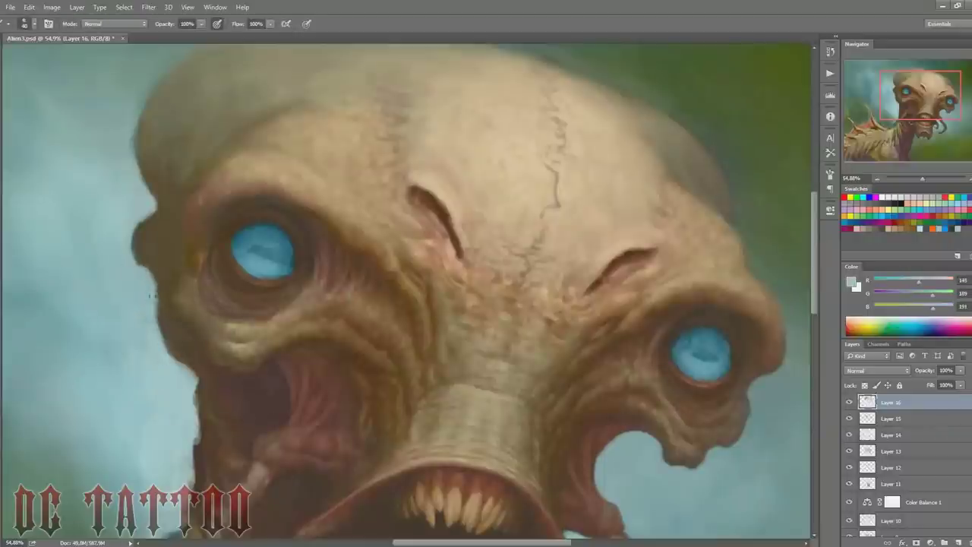
left_click(413, 278, "alt")
key("bracketright")
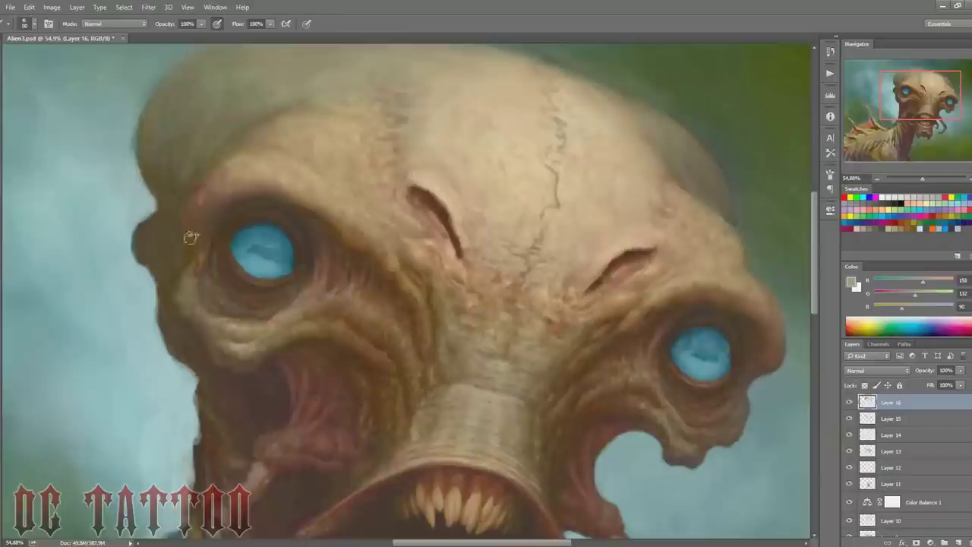
left_click(184, 262, "alt")
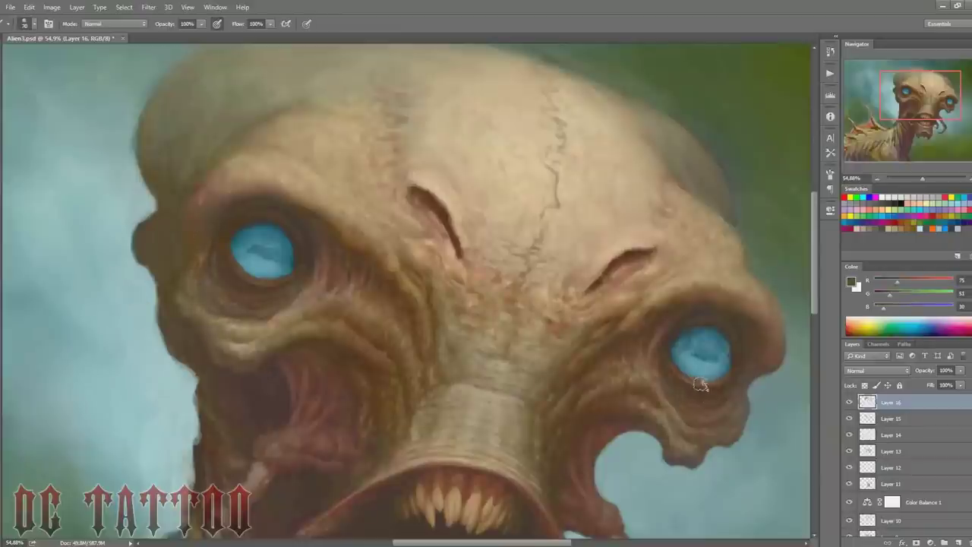
left_click(250, 161, "alt")
left_click_drag(205, 183, 213, 178)
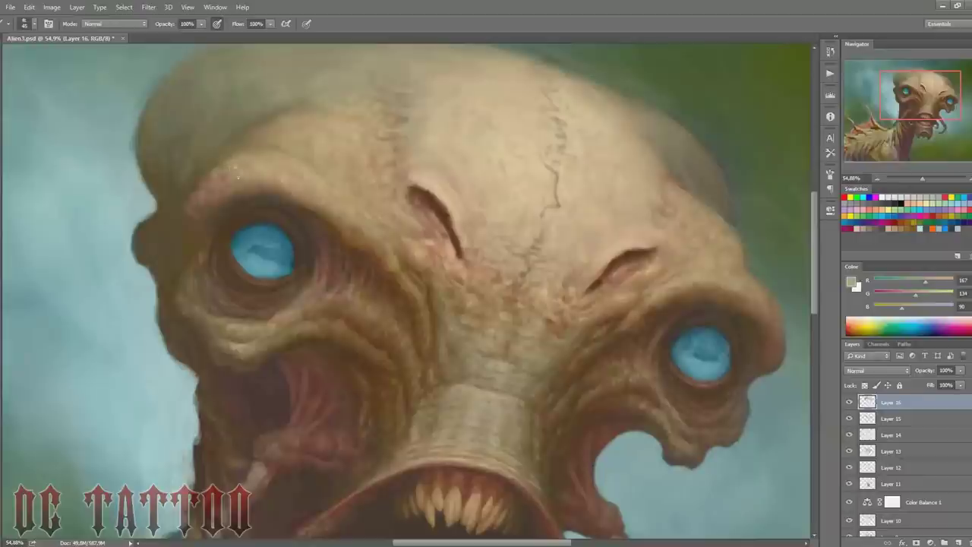
left_click(212, 197, "alt")
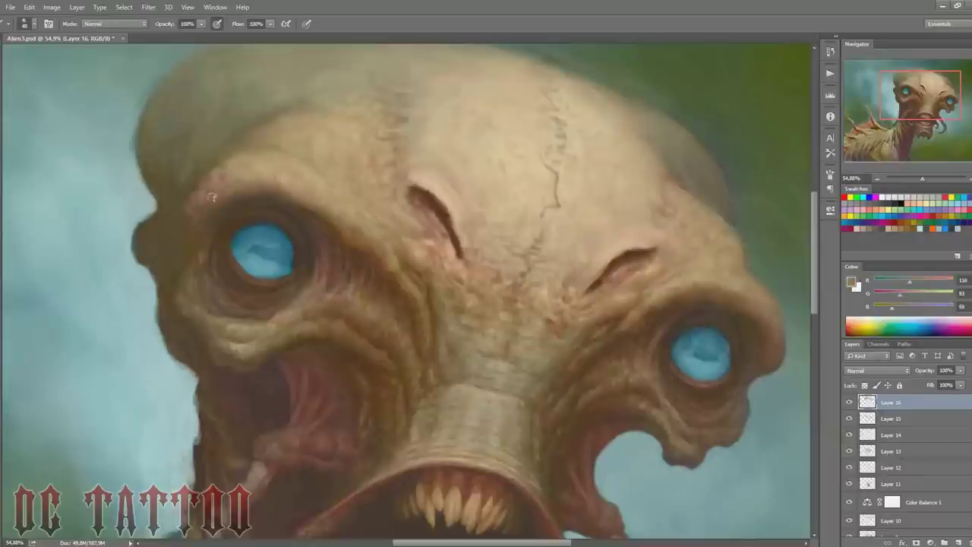
Step: Paint light tan over the upper end of the forehead crack
left_click_drag(754, 231, 743, 268)
key("bracketright")
key("bracketright")
key("bracketright")
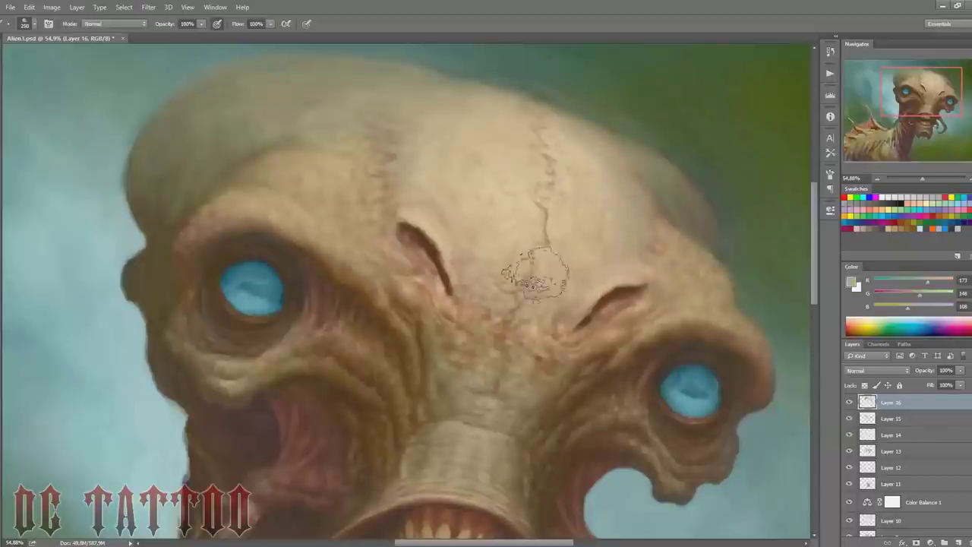
key("bracketleft")
key("bracketleft")
key("bracketleft")
key("bracketleft")
left_click(544, 199, "alt")
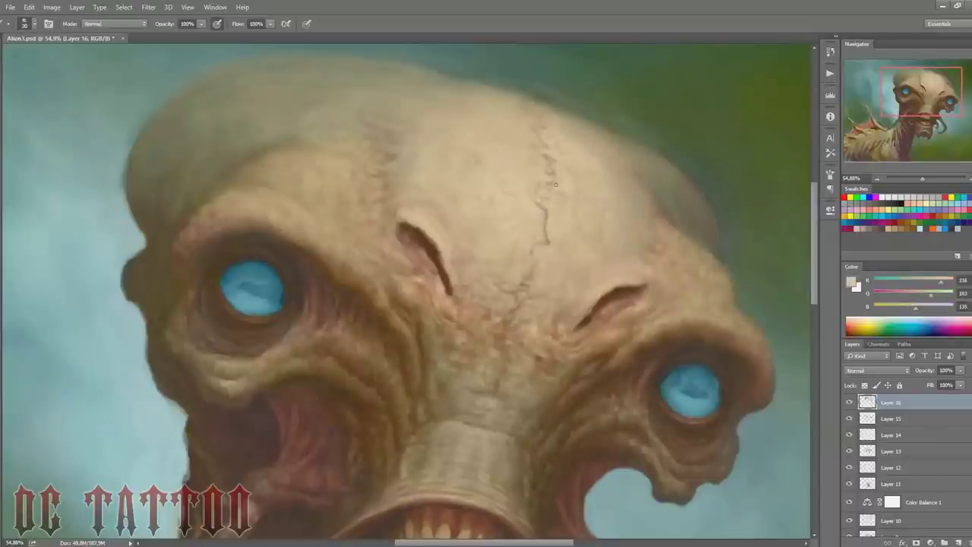
left_click_drag(534, 122, 512, 160)
Step: Sample forehead tans and the olive background colour, sizing the textured brush from 100 to 250
left_click(604, 167, "alt")
key("bracketright")
key("bracketright")
key("bracketright")
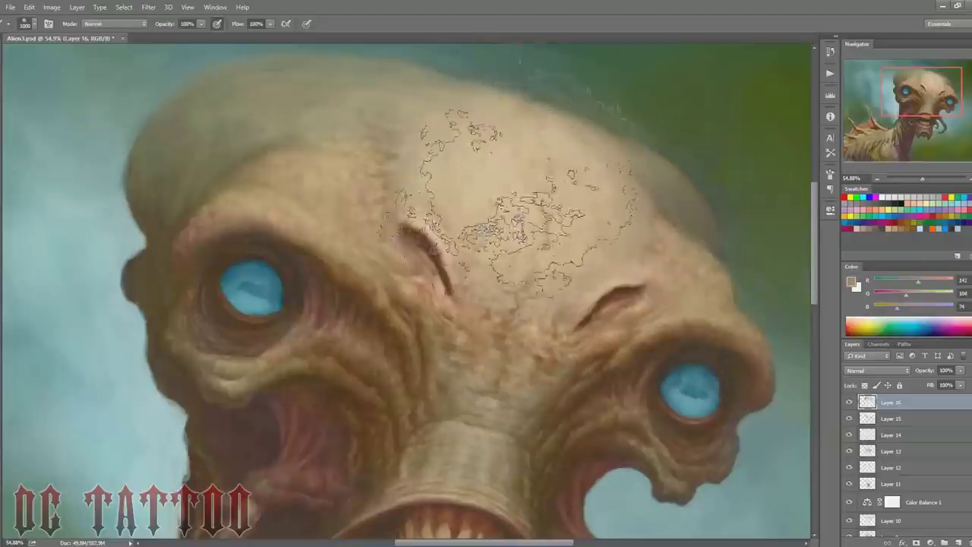
key("bracketleft")
key("bracketleft")
key("bracketleft")
left_click(247, 178, "alt")
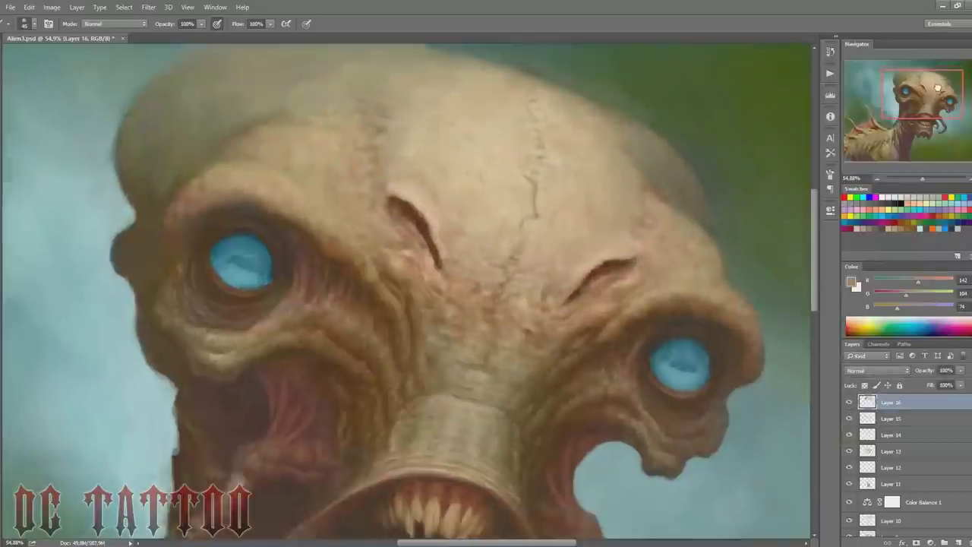
key("bracketright")
key("bracketright")
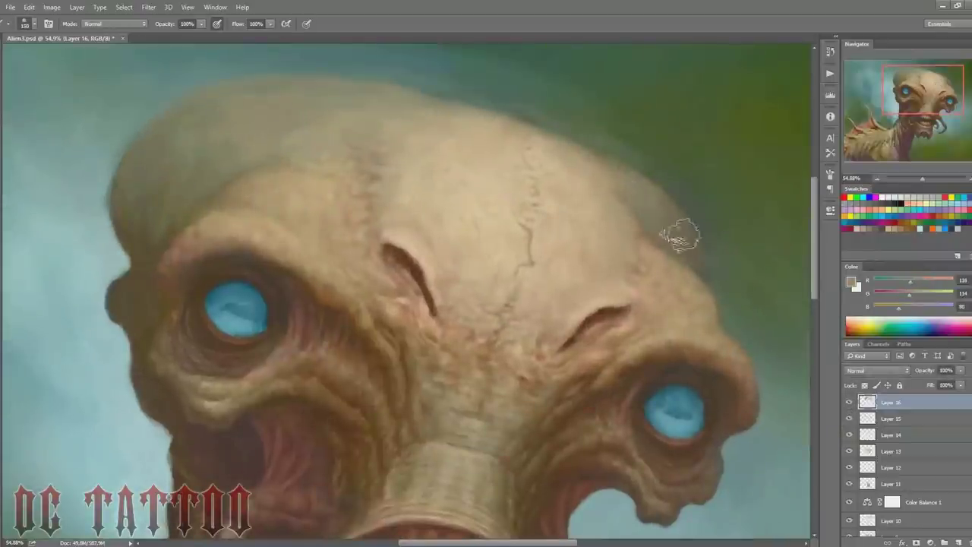
left_click(748, 261, "alt")
key("bracketright")
key("bracketright")
key("bracketright")
left_click(370, 187, "alt")
key("bracketleft")
key("bracketleft")
key("bracketleft")
left_click(351, 122, "alt")
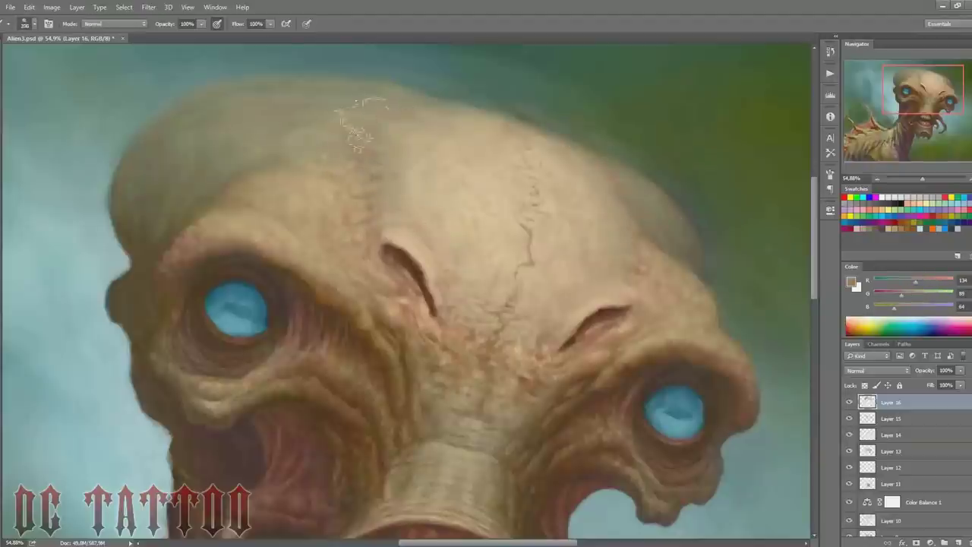
Step: Darken the right iris with dark teal strokes
key("bracketright")
key("bracketright")
key("bracketright")
left_click_drag(925, 89, 926, 97)
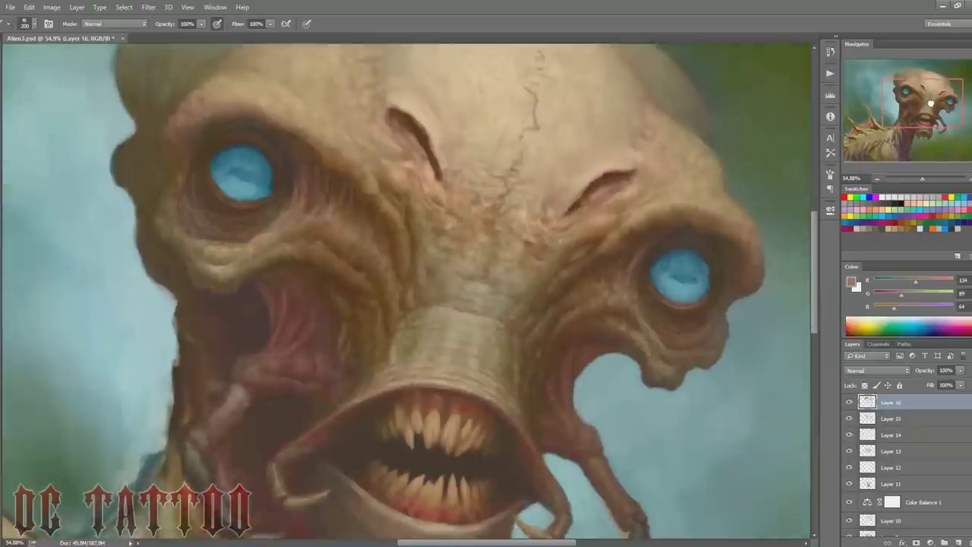
key("bracketleft")
key("bracketleft")
key("bracketleft")
left_click(200, 302, "alt")
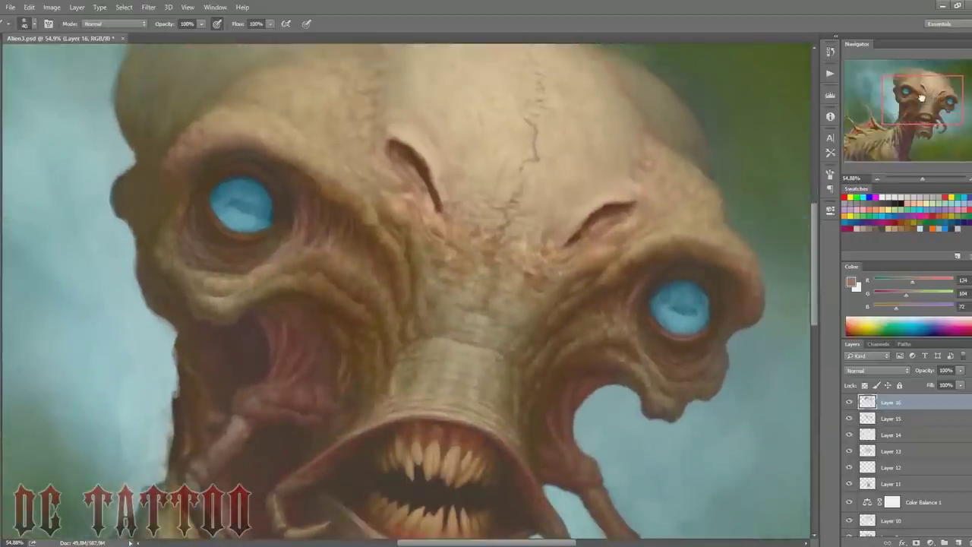
key("bracketright")
left_click(272, 217, "alt")
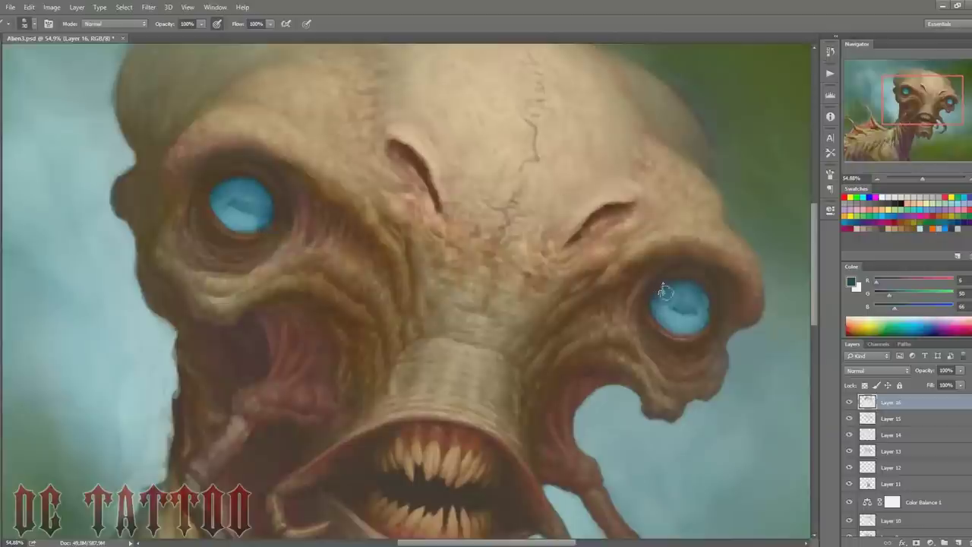
left_click_drag(664, 291, 676, 301)
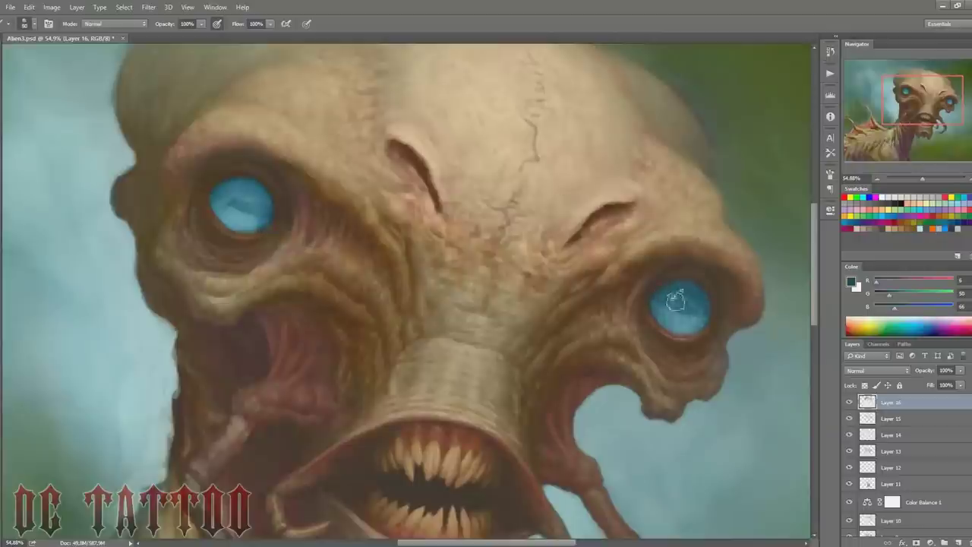
Step: Paint teal strokes on the left iris and repaint the right iris's upper part darker
key("bracketleft")
key("bracketleft")
key("bracketleft")
mouse_move(235, 191)
left_mouse_down()
mouse_move(261, 218)
mouse_move(264, 207)
mouse_move(261, 223)
mouse_move(224, 212)
left_mouse_up()
key("bracketleft")
key("bracketleft")
left_click(228, 207, "alt")
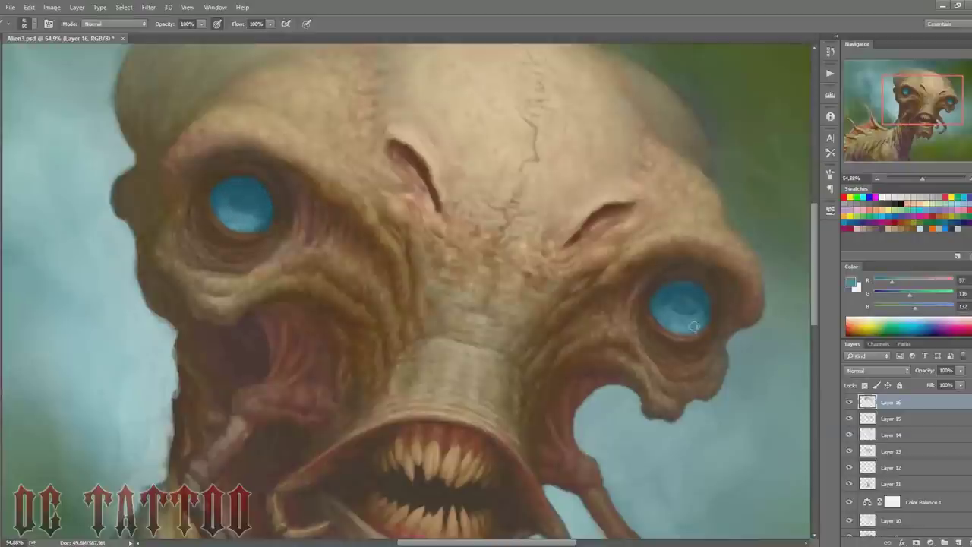
key("bracketleft")
key("bracketleft")
left_click(659, 302, "alt")
left_click_drag(706, 318, 701, 300)
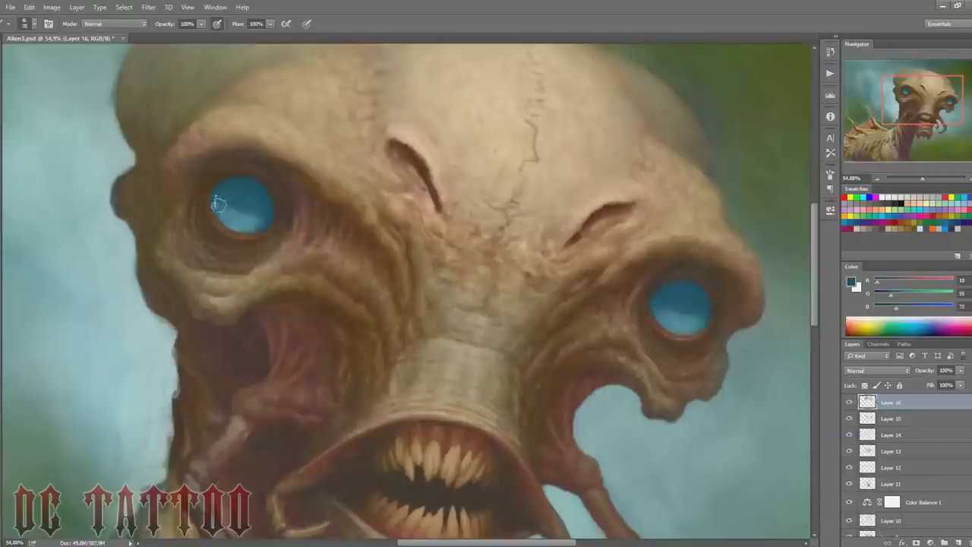
key("bracketright")
key("bracketright")
left_click(259, 218, "alt")
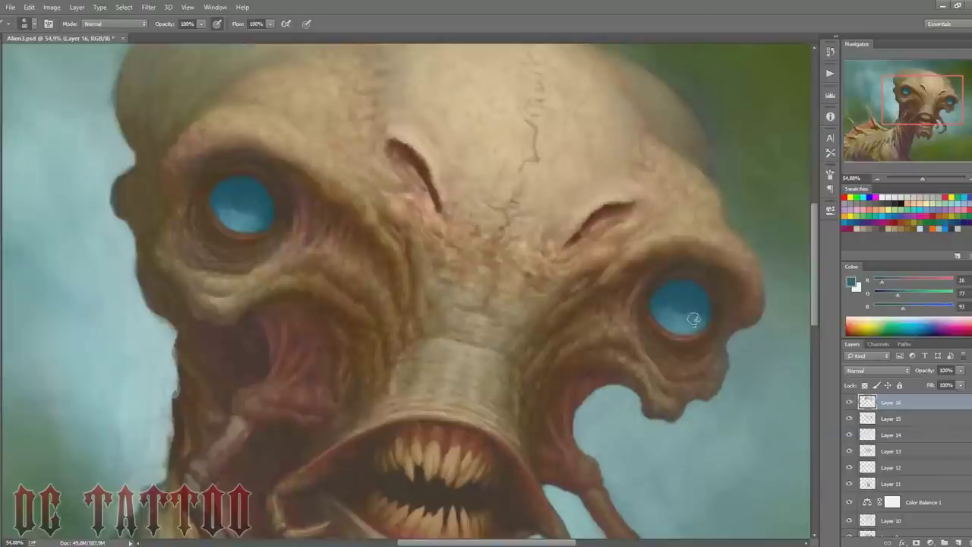
Step: Add a new empty Layer 17 above Layer 16 for the pupils
key("bracketleft")
key("bracketleft")
key("bracketleft")
left_click(714, 327, "alt")
key("ctrl+shift+n")
key("Return")
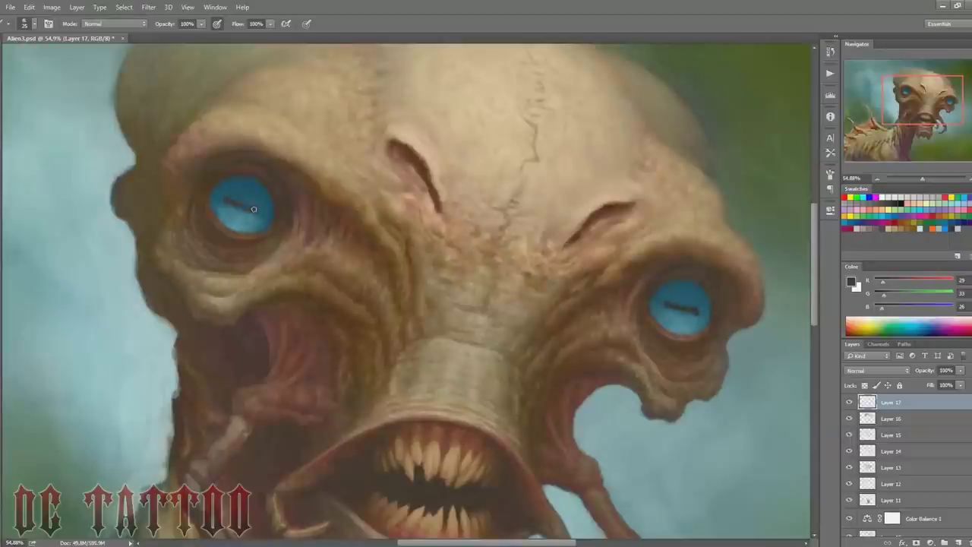
Step: Paint dark horizontal slit pupils on both eyes with a size-15 brush
key("bracketleft")
left_click(672, 308, "alt")
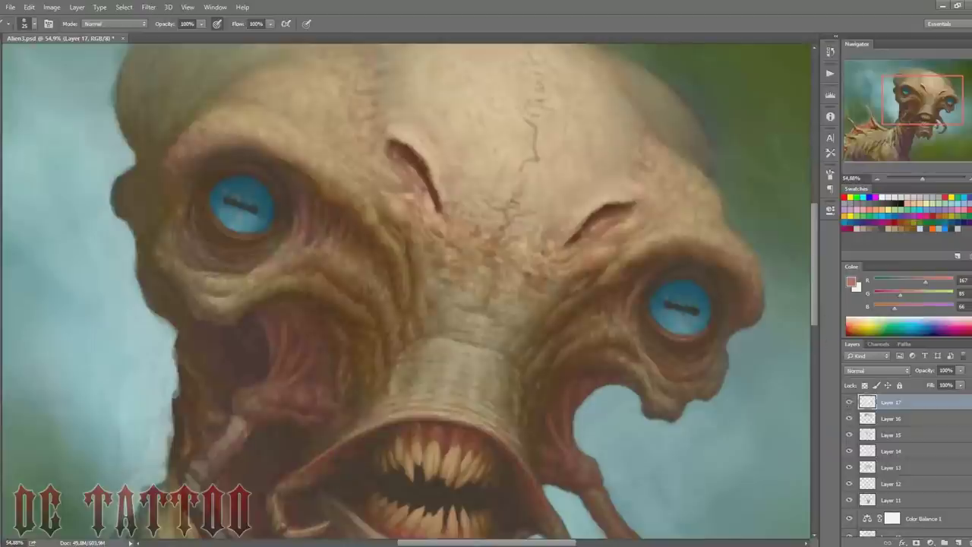
left_click(692, 311, "alt")
left_click_drag(927, 109, 916, 134)
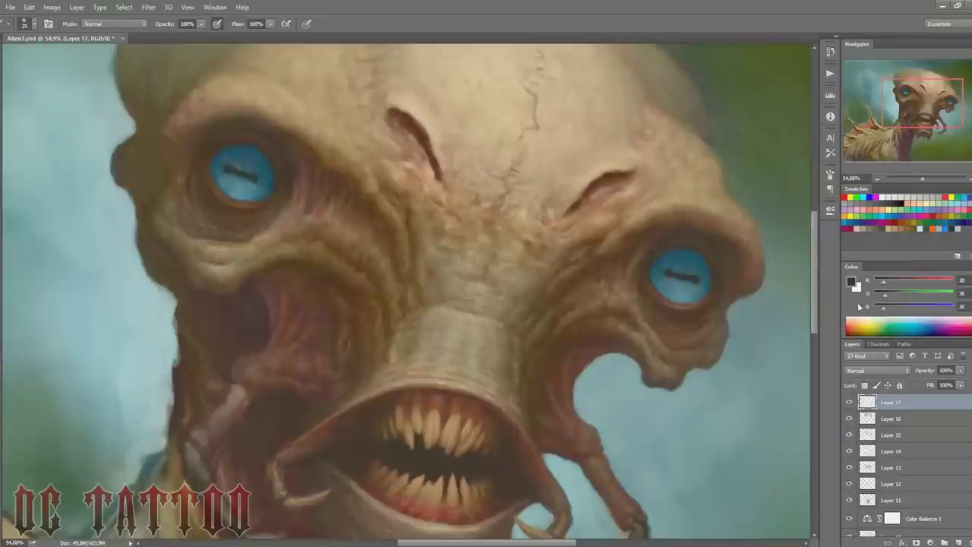
Step: Add Layer 18 in Color mode, tint the eyes yellow-green, and set it to 40% opacity
key("ctrl+shift+alt+n")
right_click(532, 137)
key("Escape")
left_click_drag(665, 274, 695, 285)
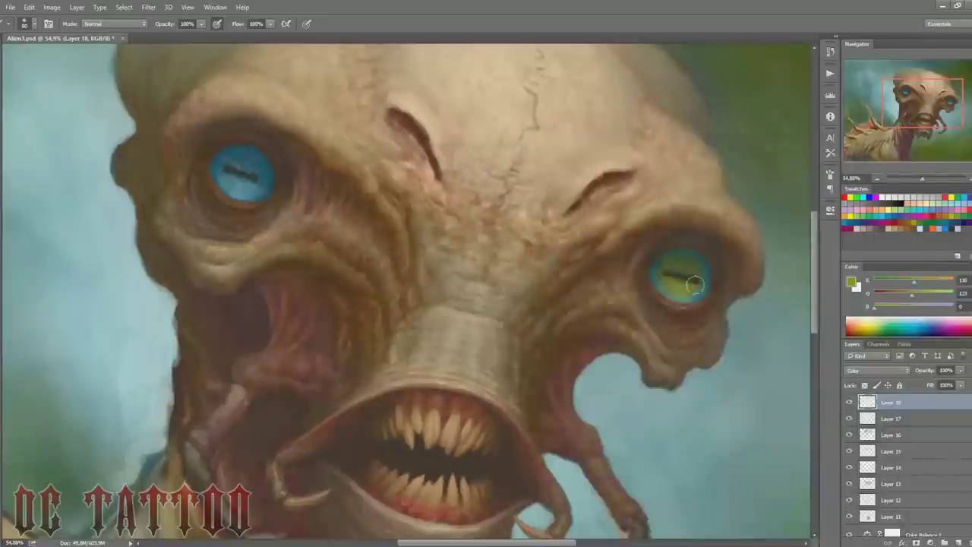
left_click_drag(924, 370, 902, 378)
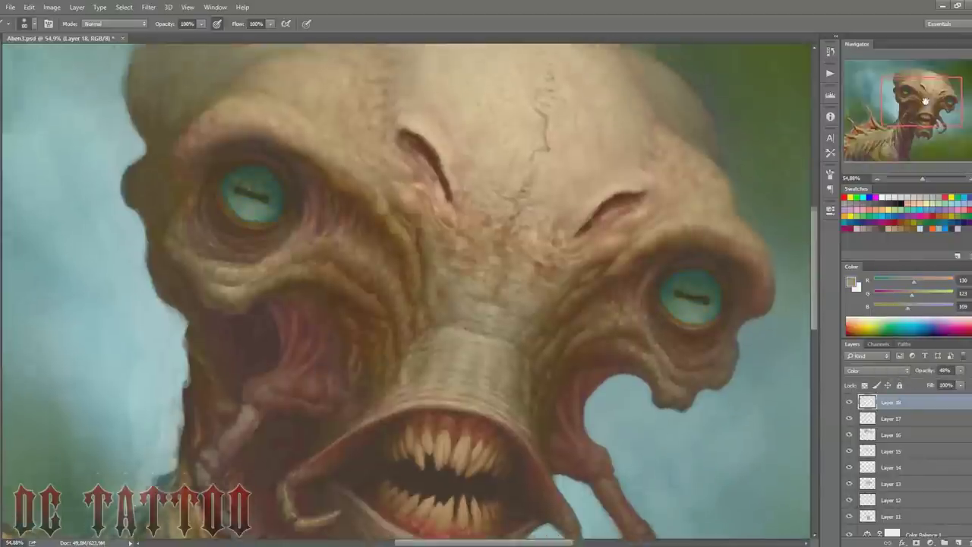
left_click_drag(456, 266, 473, 307)
Step: Make Layer 17 active, sample a skin brown, and choose a brush preset
key("i")
left_click(700, 345)
left_click(890, 419)
key("b")
right_click(258, 236)
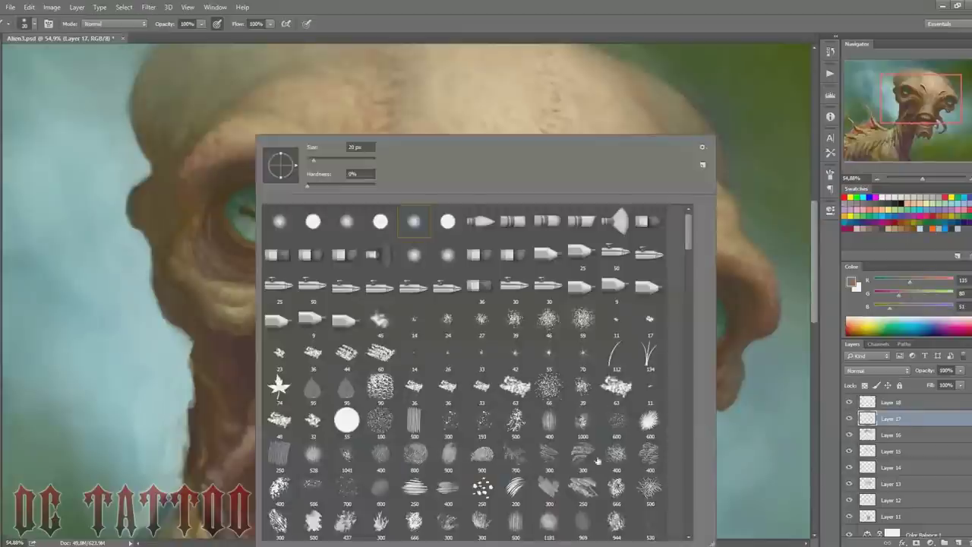
scroll(258, 235, "down", 3)
key("Return")
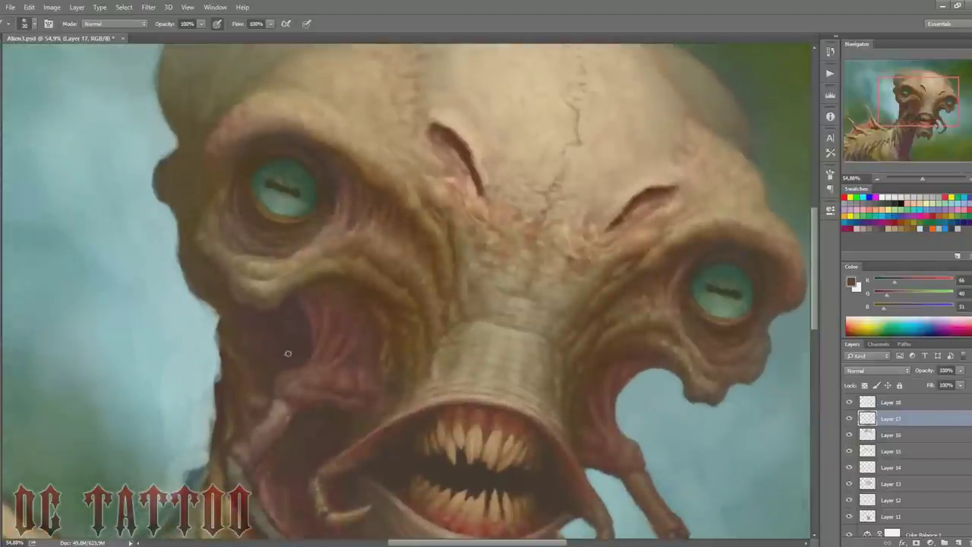
Step: Sample reddish and dark browns around the mouth, then set a lighter reddish-brown foreground
key("i")
key("bracketleft")
key("bracketleft")
key("bracketleft")
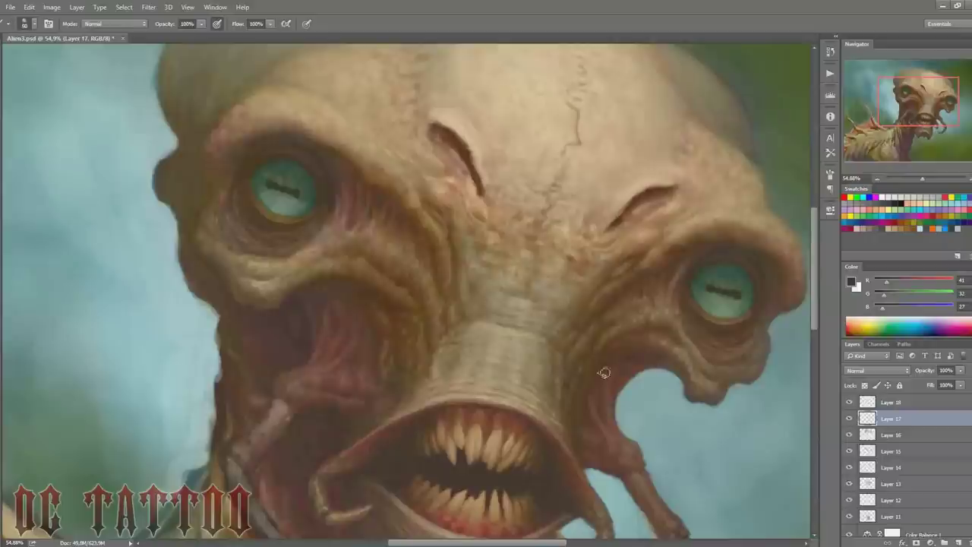
left_click(648, 340, "alt")
key("bracketright")
key("bracketright")
key("bracketright")
left_click(369, 347, "alt")
left_click_drag(908, 100, 905, 111)
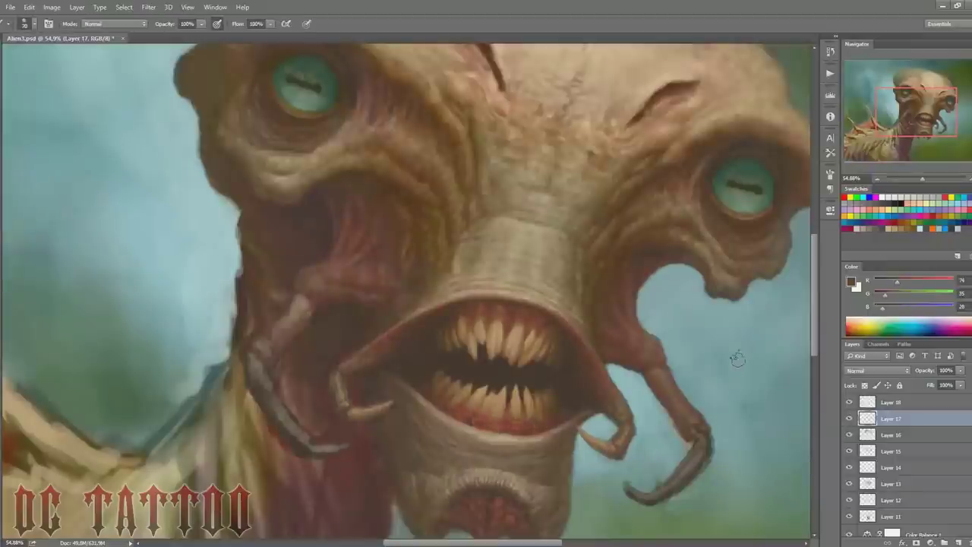
left_click(850, 281)
left_click(473, 375)
key("Return")
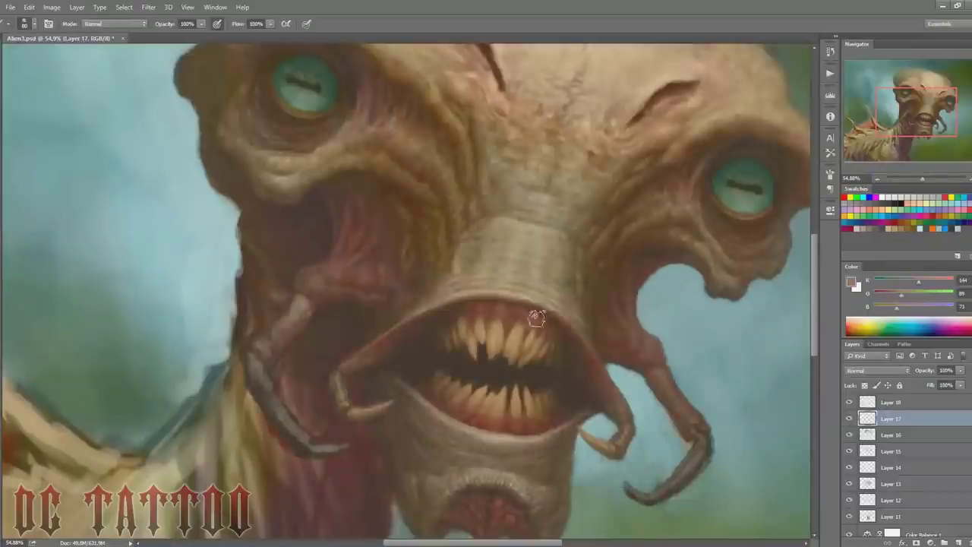
Step: Reshade the upper lip and cheek in darker browns, softening the cheek edge with blue-grey
left_click(535, 317, "alt")
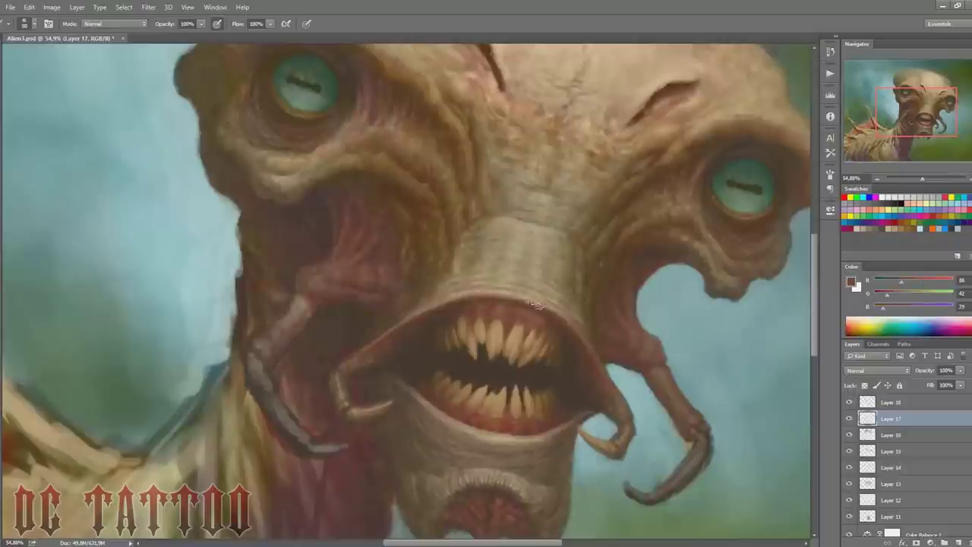
key("bracketleft")
key("bracketright")
left_click(493, 477, "alt")
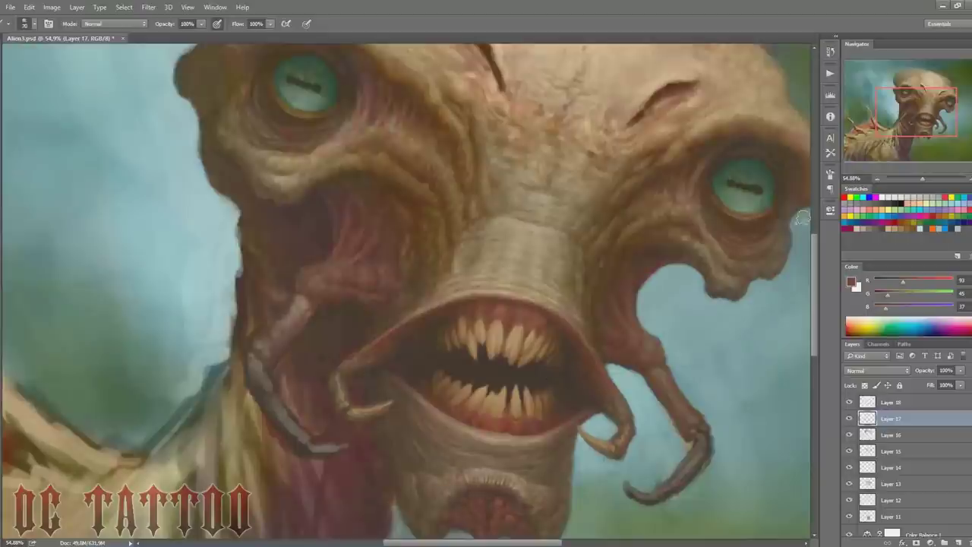
key("bracketleft")
key("bracketleft")
key("bracketleft")
left_click(328, 311, "alt")
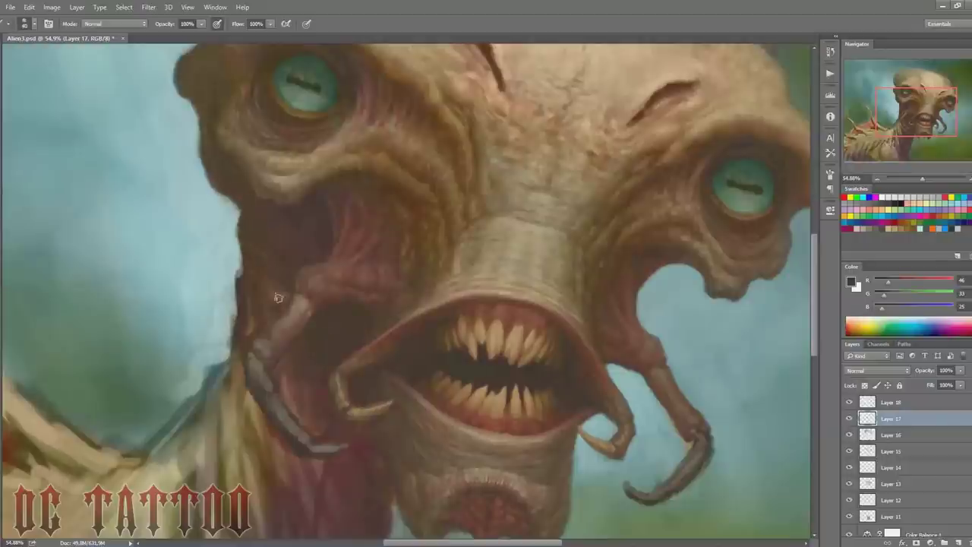
left_click(234, 277, "alt")
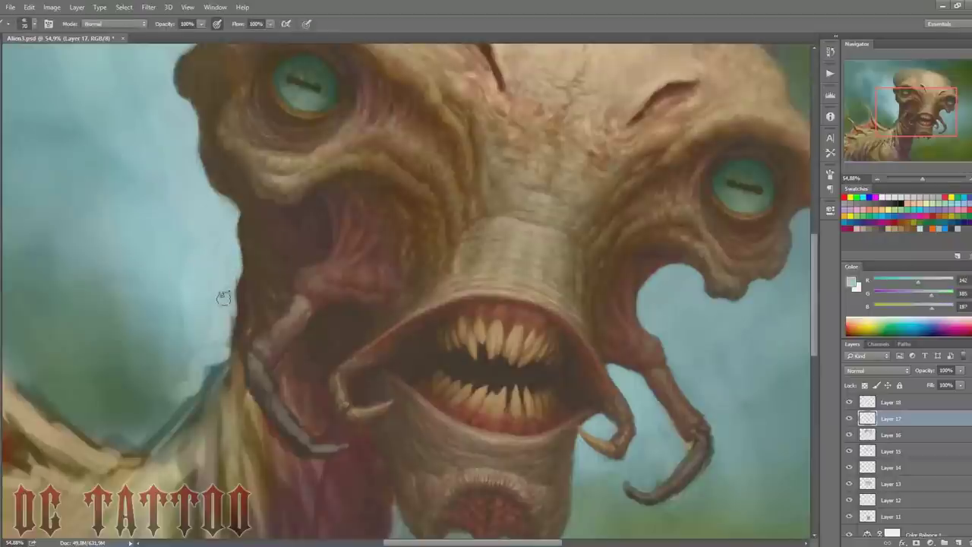
left_click(135, 282, "alt")
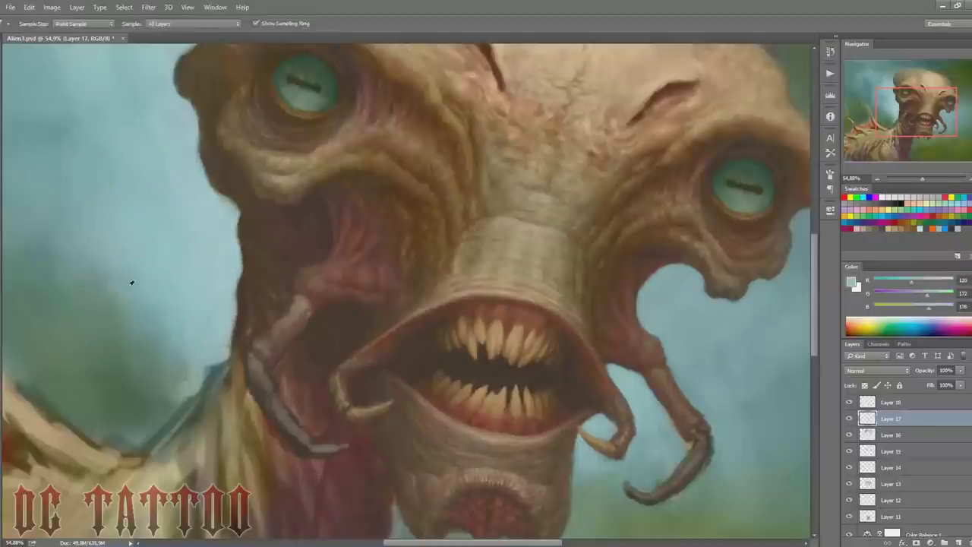
key("bracketright")
key("bracketright")
key("bracketright")
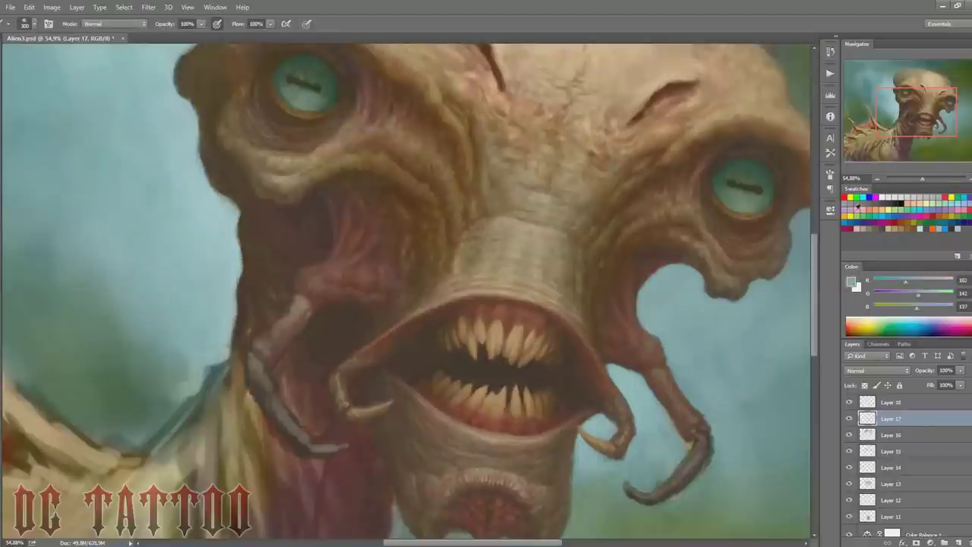
Step: Paint light strokes on the upper neck with a 70-pixel brush, sampling tans and browns
left_click_drag(285, 256, 308, 206)
left_click(302, 243, "alt")
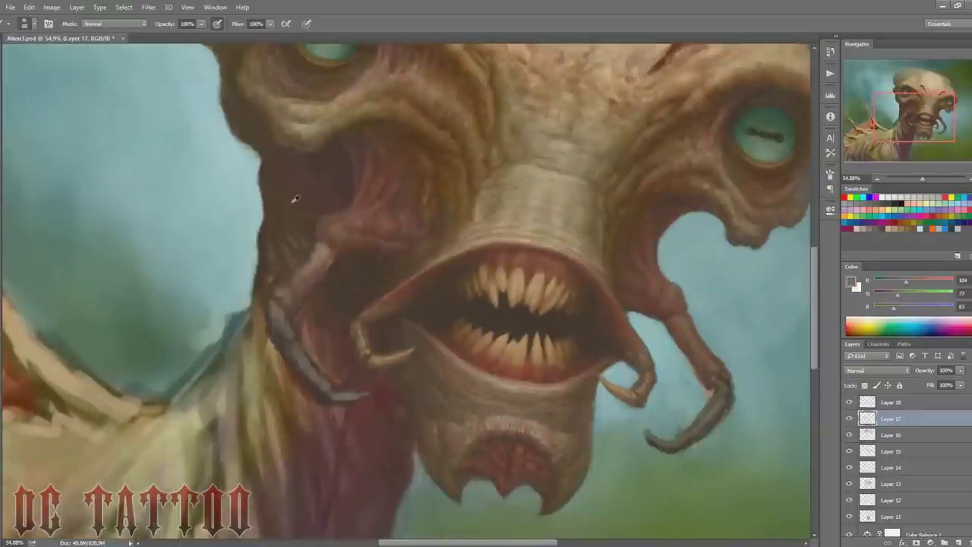
left_click(275, 241, "alt")
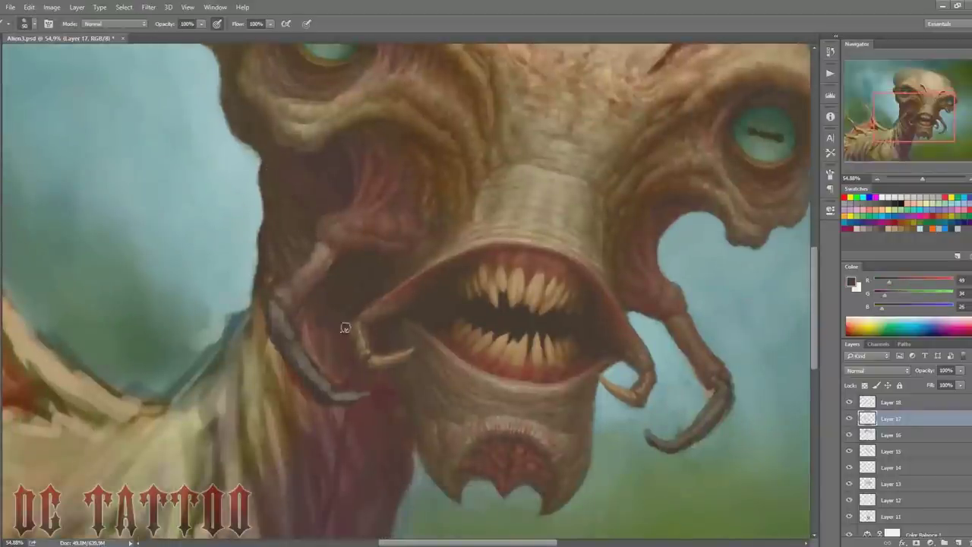
key("bracketright")
key("bracketright")
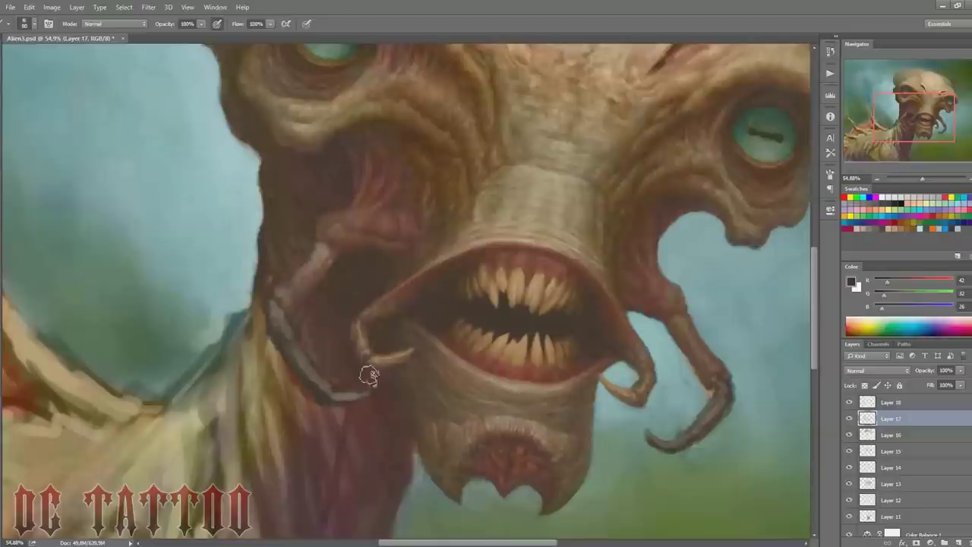
mouse_move(918, 120)
left_mouse_down()
mouse_move(917, 98)
mouse_move(914, 120)
left_mouse_up()
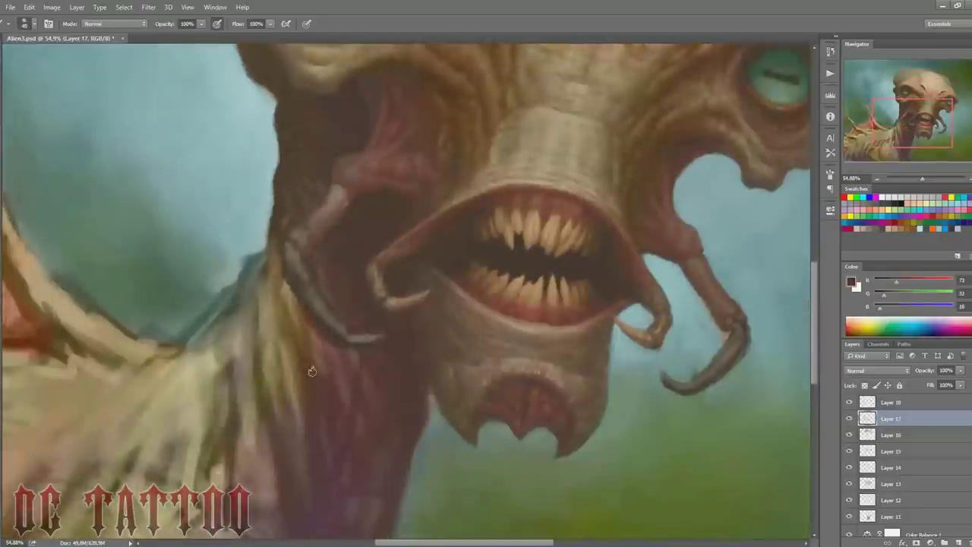
mouse_move(278, 349)
left_mouse_down()
mouse_move(282, 322)
mouse_move(257, 291)
mouse_move(213, 395)
mouse_move(266, 486)
mouse_move(221, 418)
left_mouse_up()
left_click(258, 297, "alt")
key("bracketleft")
key("bracketleft")
key("bracketleft")
left_click(213, 369, "alt")
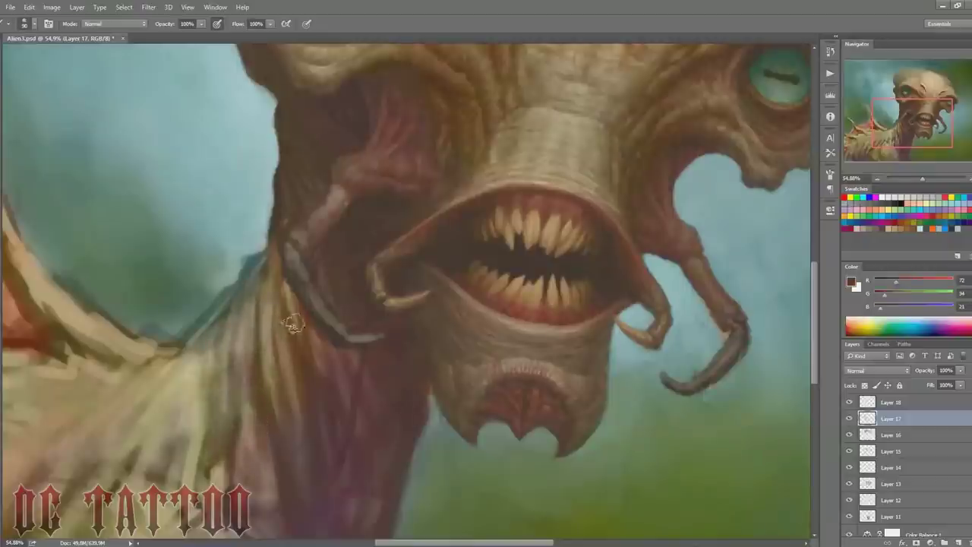
left_click(260, 389, "alt")
Step: Paint warm reddish-brown strokes down the neck toward the shoulder
left_click_drag(275, 470, 328, 371)
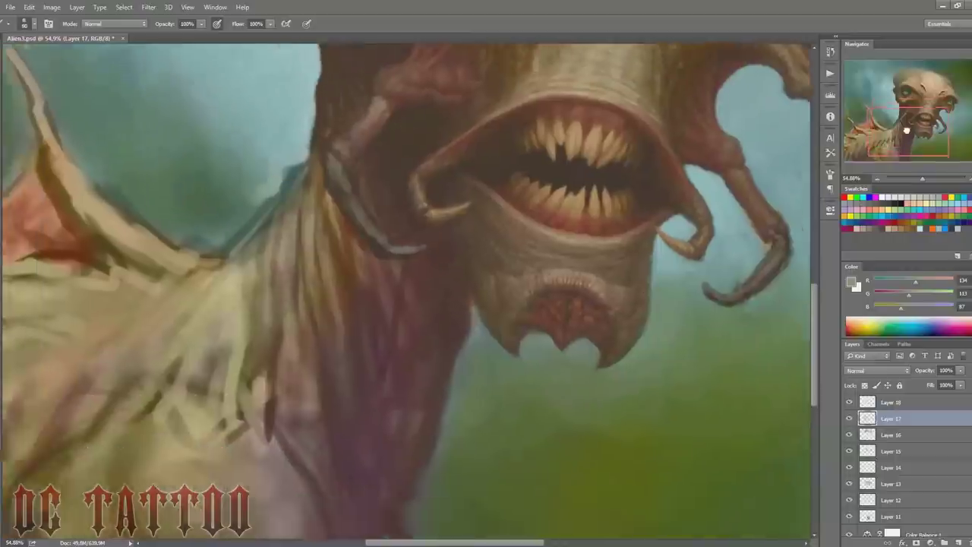
left_click(328, 371, "alt")
left_click(336, 341, "alt")
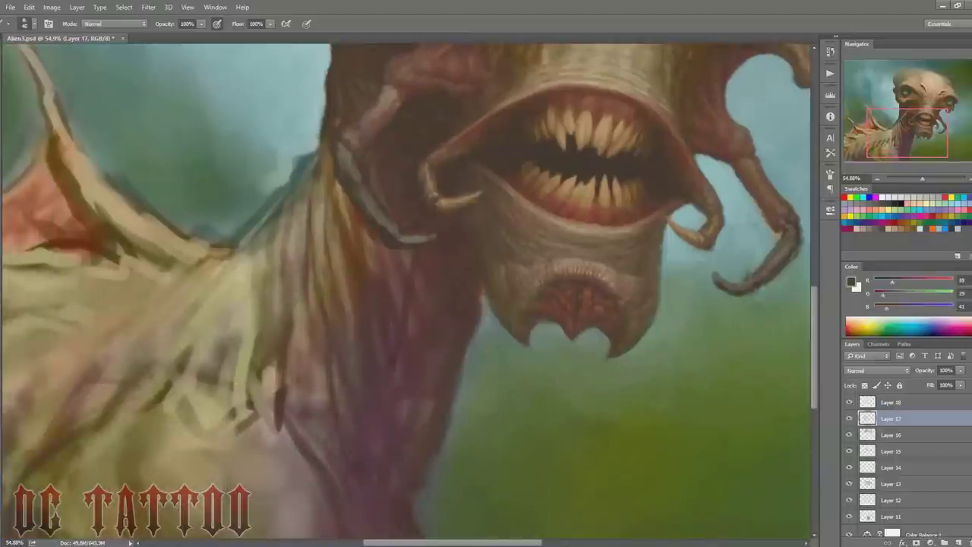
left_click(364, 414, "alt")
left_click(363, 331, "alt")
key("bracketleft")
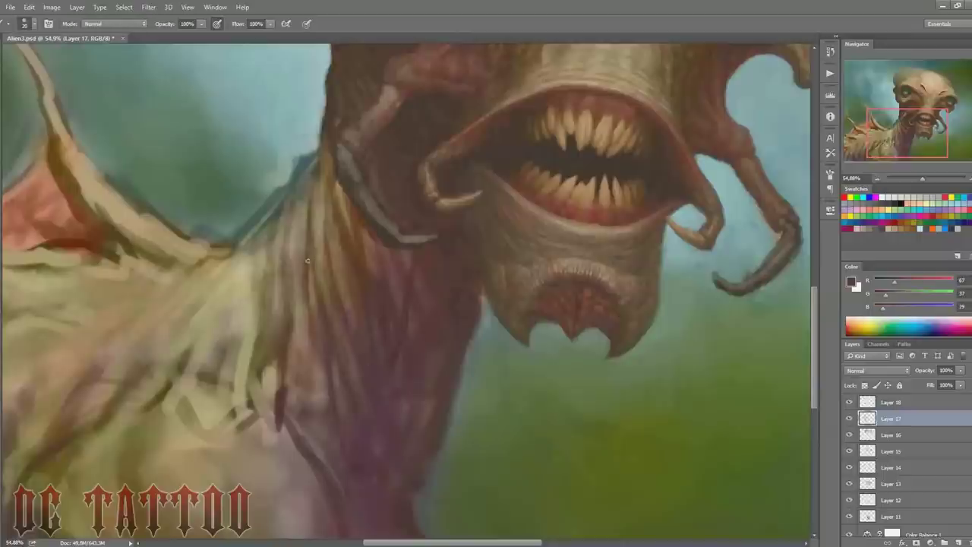
left_click_drag(304, 228, 293, 315)
mouse_move(302, 211)
left_mouse_down()
mouse_move(290, 317)
mouse_move(265, 379)
left_mouse_up()
Step: Paint dark brown strokes down the neck at brush sizes 70–80
left_click(326, 211, "alt")
key("bracketright")
key("bracketright")
left_click(327, 134, "alt")
key("bracketright")
key("bracketright")
key("bracketright")
left_click_drag(259, 308, 239, 403)
left_click_drag(236, 307, 205, 372)
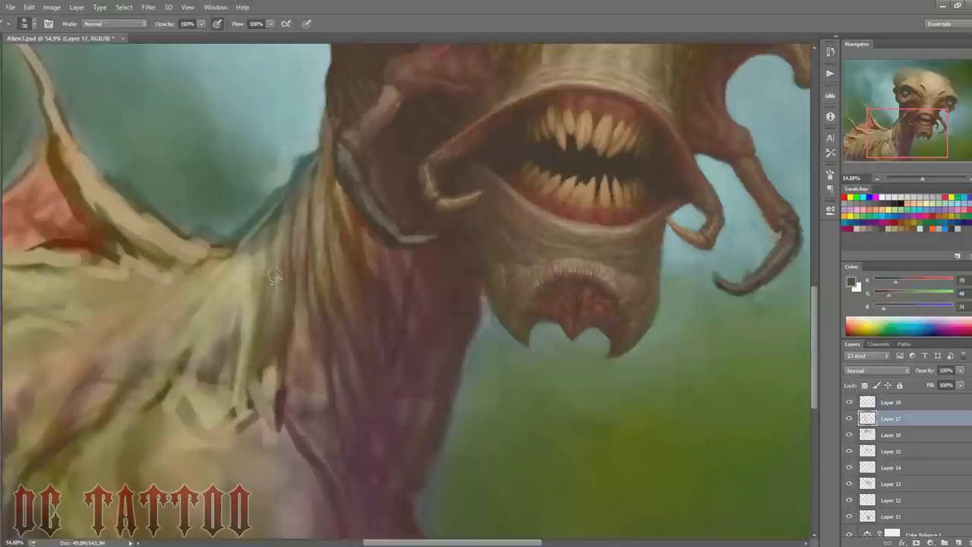
left_click(275, 277, "alt")
left_click_drag(247, 304, 241, 402)
key("bracketright")
left_click_drag(266, 365, 276, 352)
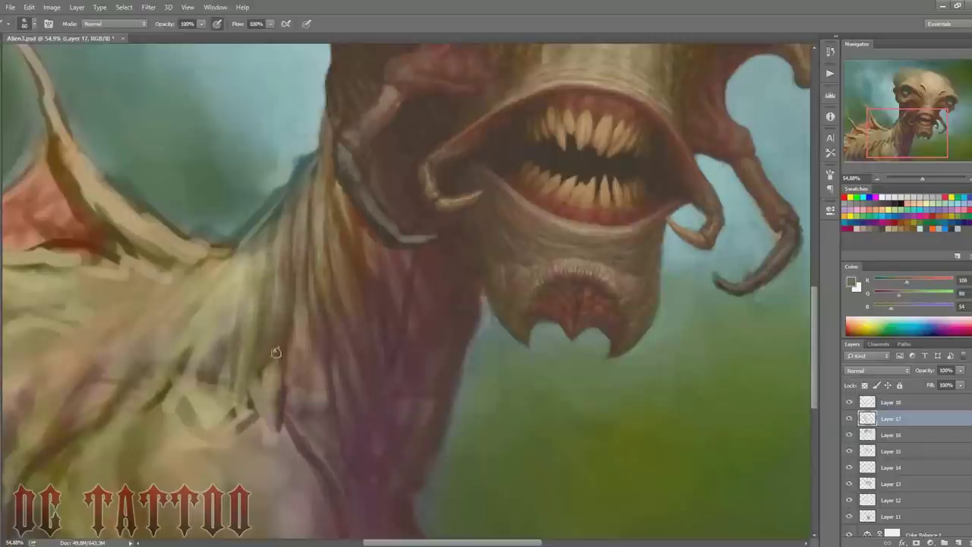
left_click(275, 352, "alt")
key("bracketleft")
key("bracketleft")
key("bracketleft")
Step: Paint darker brown strokes on the neck near the left shoulder
left_click_drag(281, 416, 324, 427)
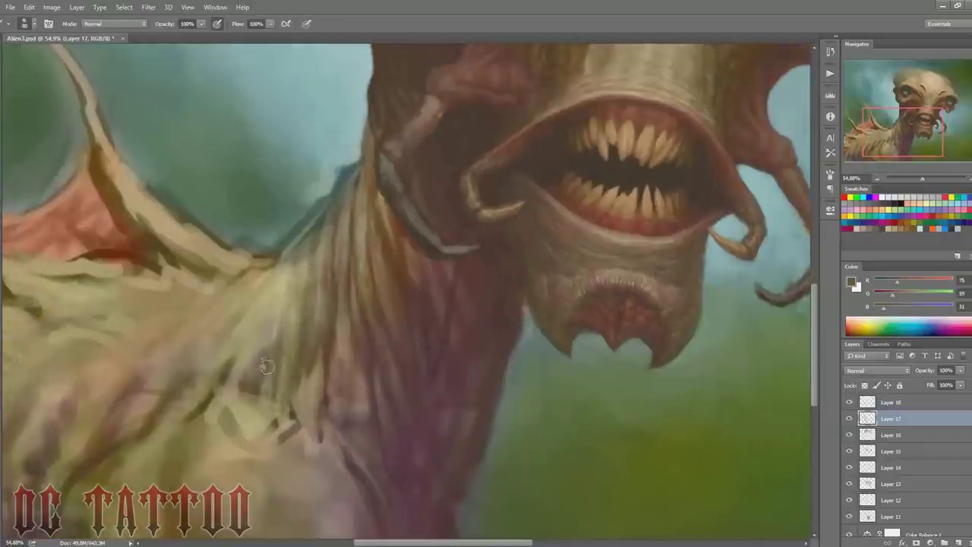
left_click(265, 366, "alt")
key("bracketleft")
key("bracketleft")
key("bracketleft")
left_click(255, 388, "alt")
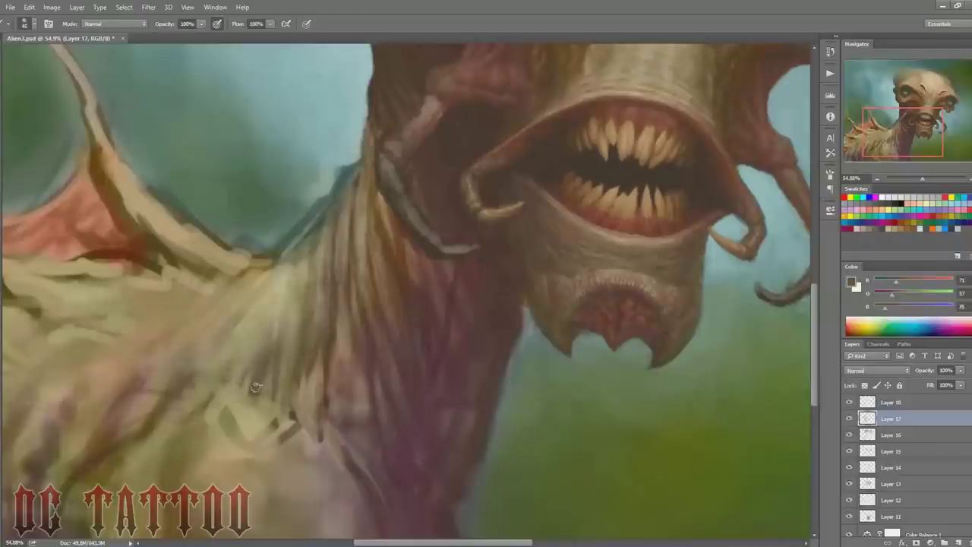
key("bracketleft")
key("bracketleft")
key("bracketleft")
left_click(300, 262, "alt")
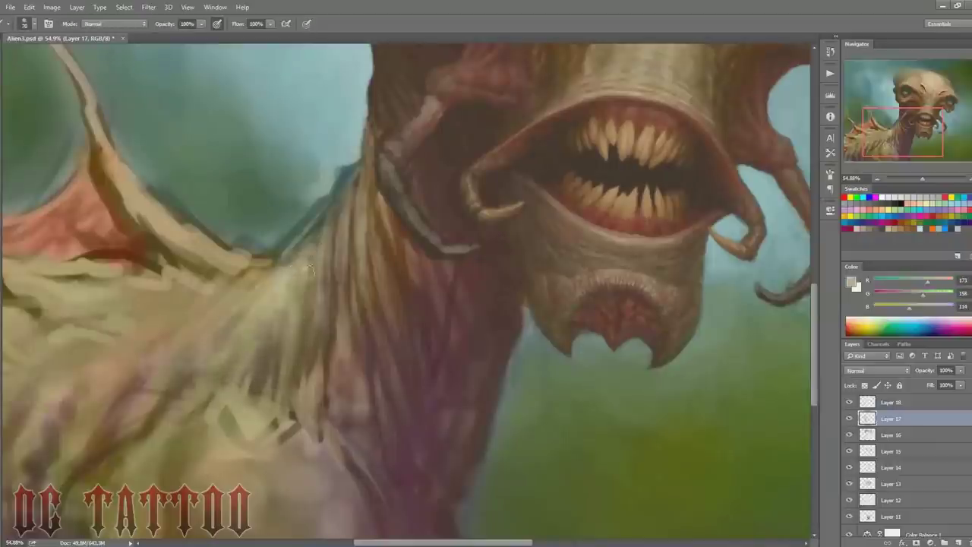
left_click(311, 370, "alt")
left_click_drag(311, 373, 326, 441)
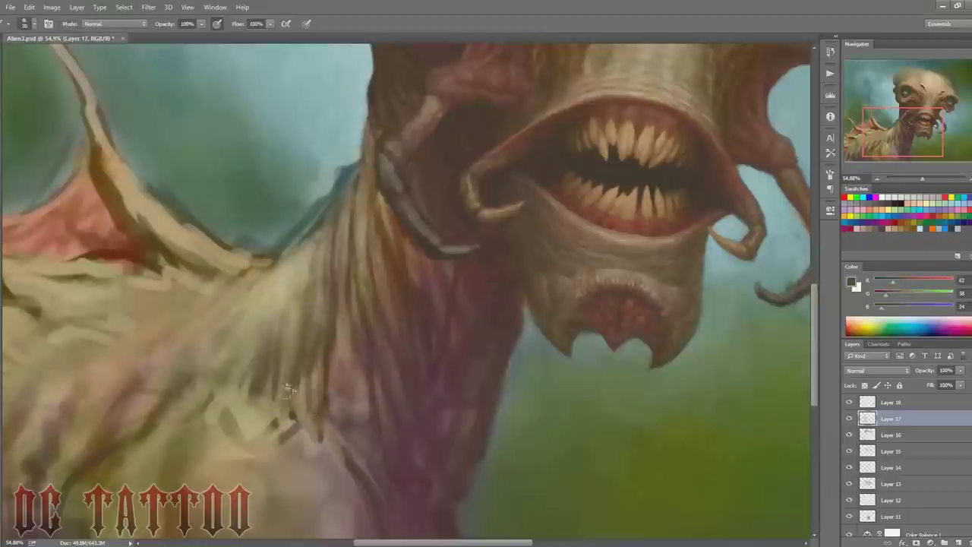
left_click_drag(334, 387, 337, 403)
Step: Paint light tan vertical striations along the neck
left_click(353, 399, "alt")
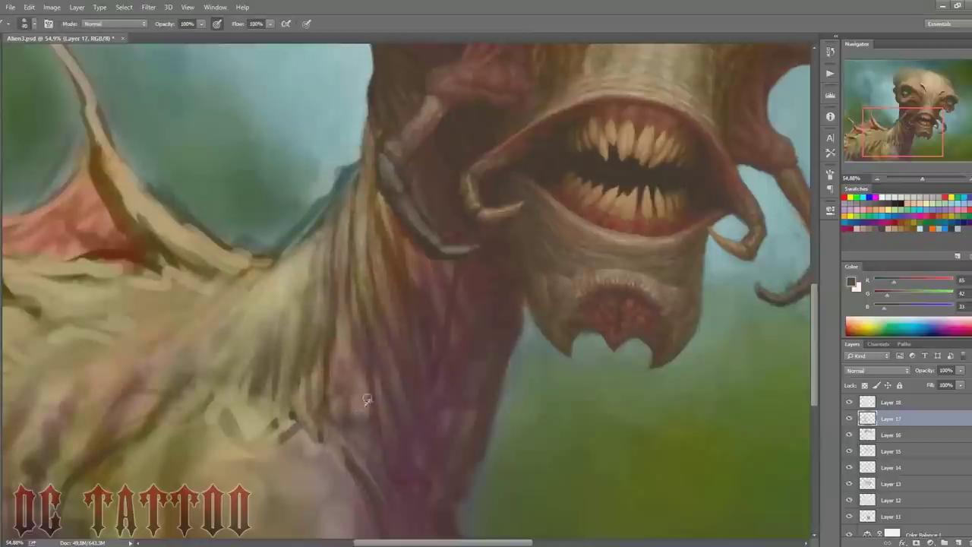
left_click(336, 355, "alt")
left_click(334, 323, "alt")
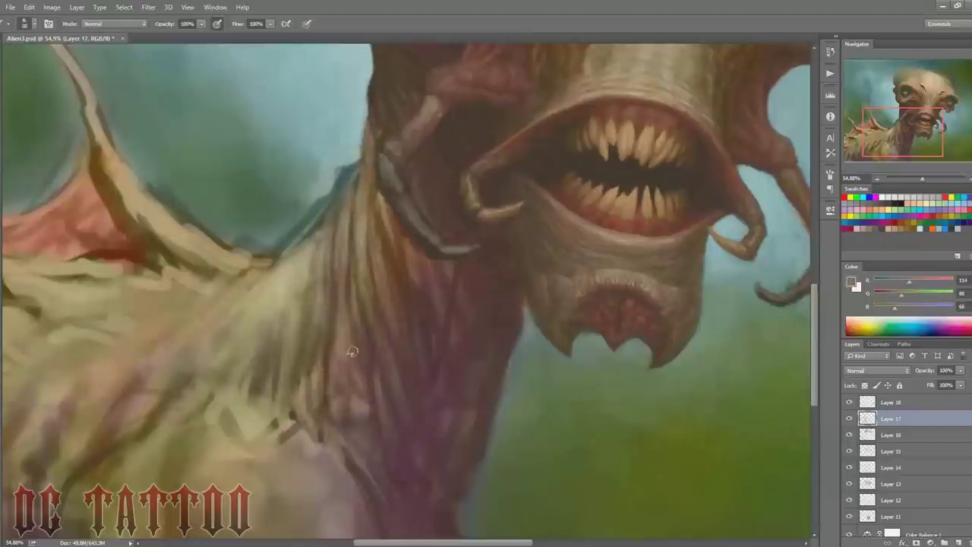
left_click(348, 322, "alt")
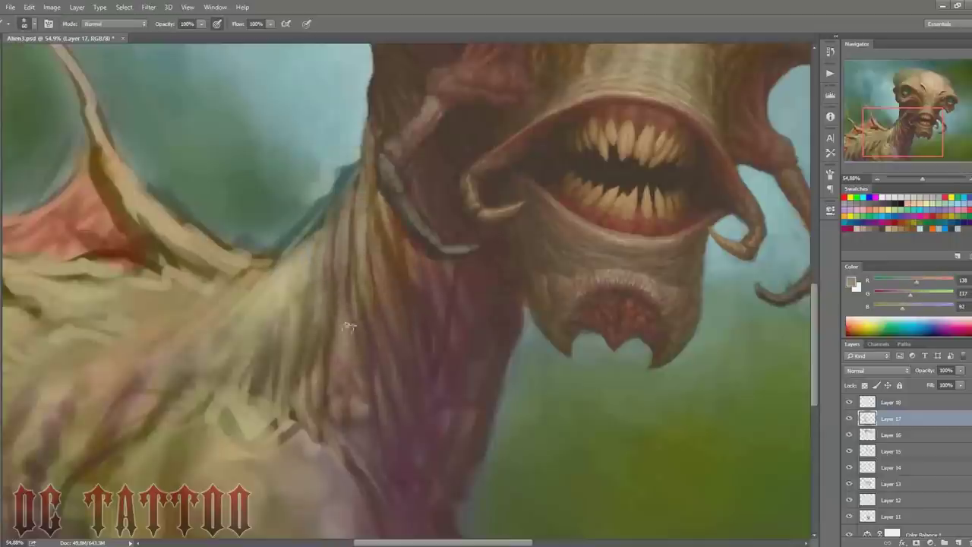
mouse_move(332, 312)
left_mouse_down()
mouse_move(339, 202)
mouse_move(361, 319)
left_mouse_up()
left_click_drag(363, 151, 379, 254)
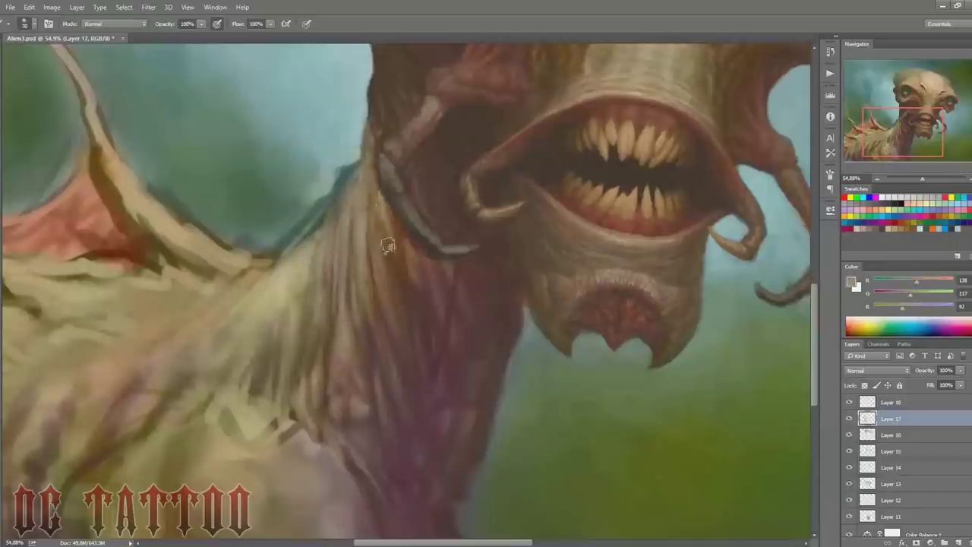
left_click_drag(395, 213, 390, 212)
Step: Paint olive-tan strokes on the lower neck and chest with a 70-pixel brush
key("bracketright")
key("bracketright")
key("bracketright")
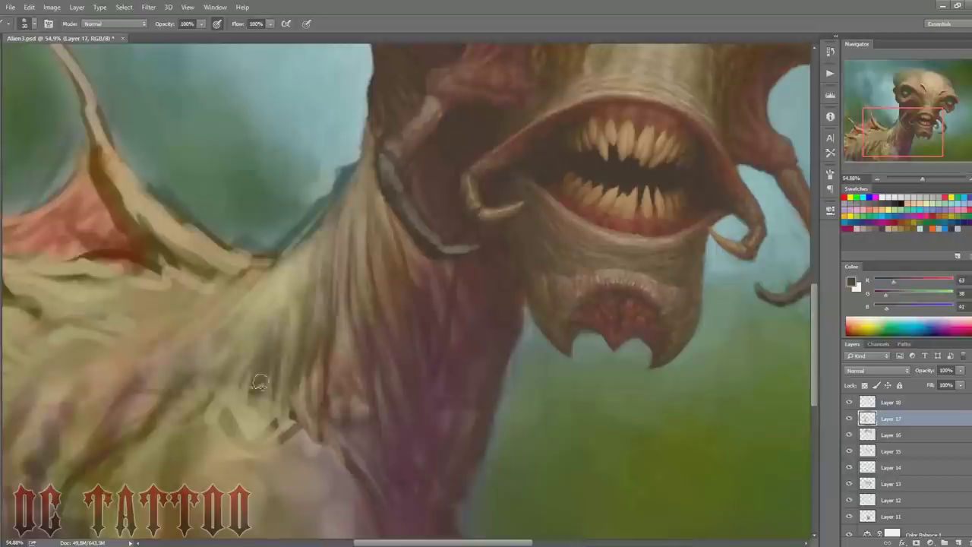
left_click(321, 345, "alt")
left_click(249, 317, "alt")
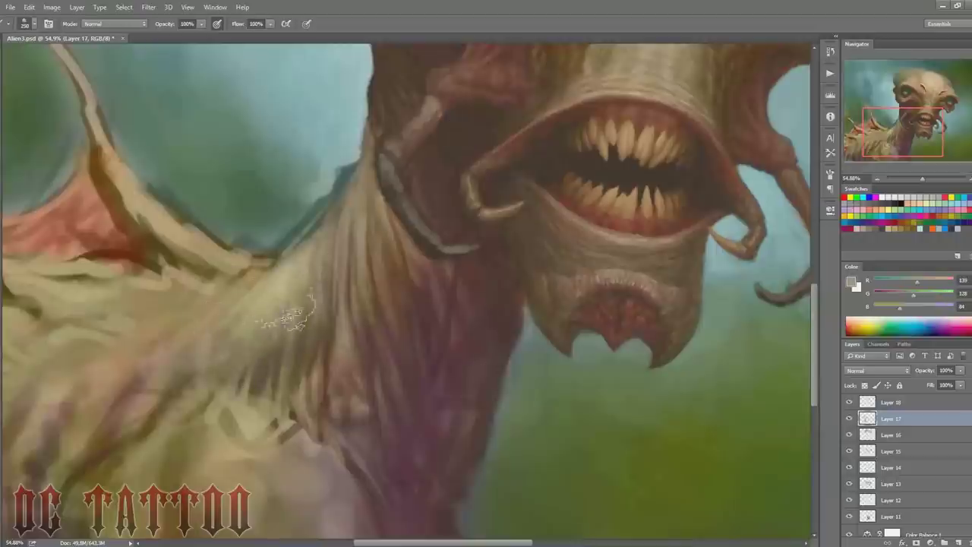
left_click_drag(901, 135, 899, 141)
key("bracketleft")
key("bracketleft")
key("bracketleft")
left_click(273, 357, "alt")
left_click_drag(283, 356, 260, 389)
left_click_drag(249, 341, 274, 383)
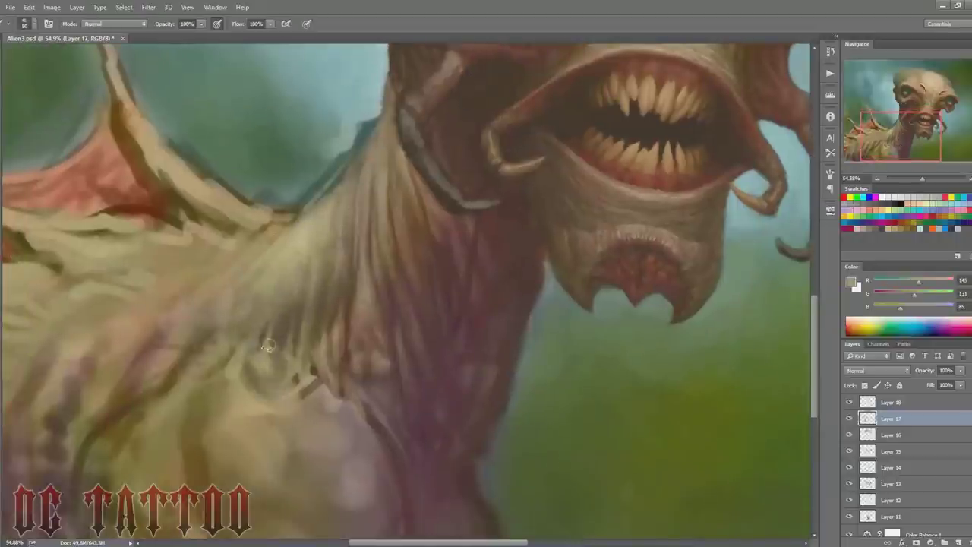
left_click(253, 374, "alt")
Step: Add small dark purplish-brown striations across the neck and chest with a 25-pixel brush
key("bracketright")
key("bracketright")
key("bracketright")
left_click(255, 377, "alt")
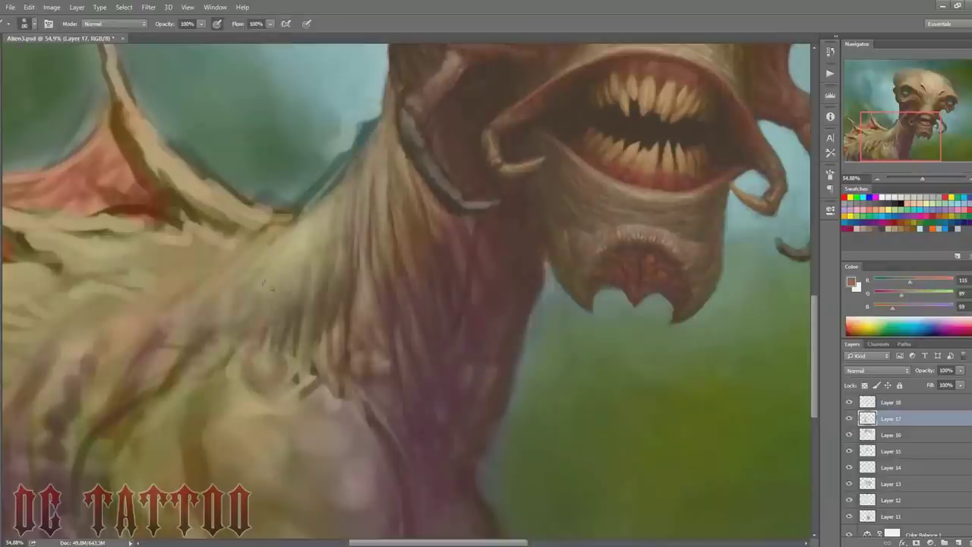
left_click(452, 279, "alt")
key("bracketright")
key("bracketleft")
key("bracketleft")
key("bracketleft")
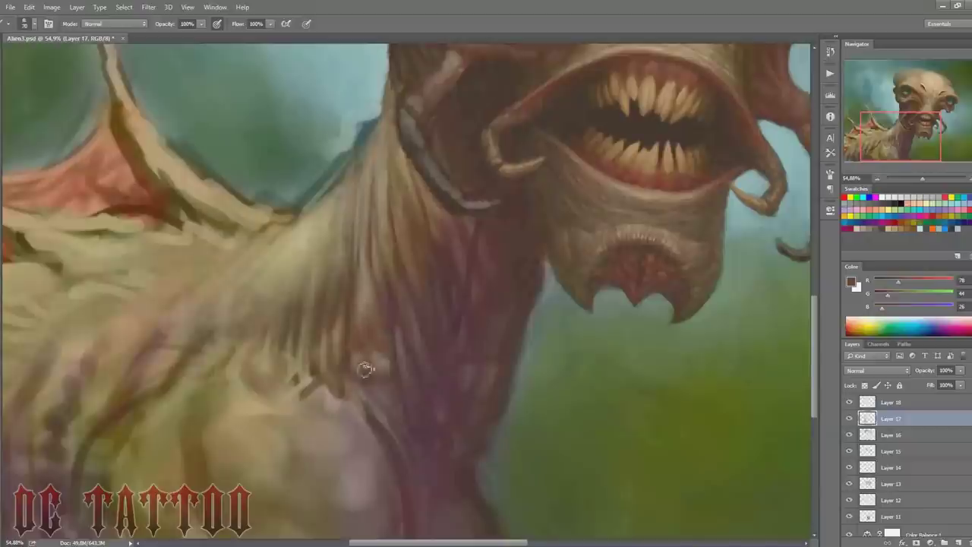
left_click(395, 376, "alt")
key("bracketleft")
key("bracketleft")
key("bracketleft")
mouse_move(354, 337)
left_mouse_down()
mouse_move(385, 304)
mouse_move(383, 344)
left_mouse_up()
mouse_move(362, 414)
left_mouse_down()
mouse_move(326, 391)
mouse_move(218, 384)
left_mouse_up()
Step: Paint a cool blue-grey edge along the upper neck outline, blending into the background greens
left_click(321, 402, "alt")
left_click(315, 416, "alt")
left_click(315, 417, "alt")
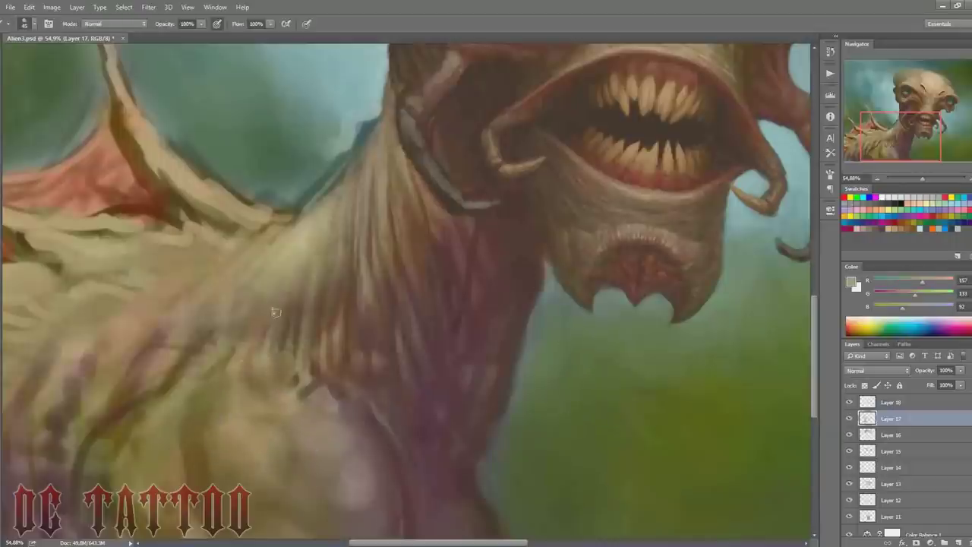
left_click(376, 173, "alt")
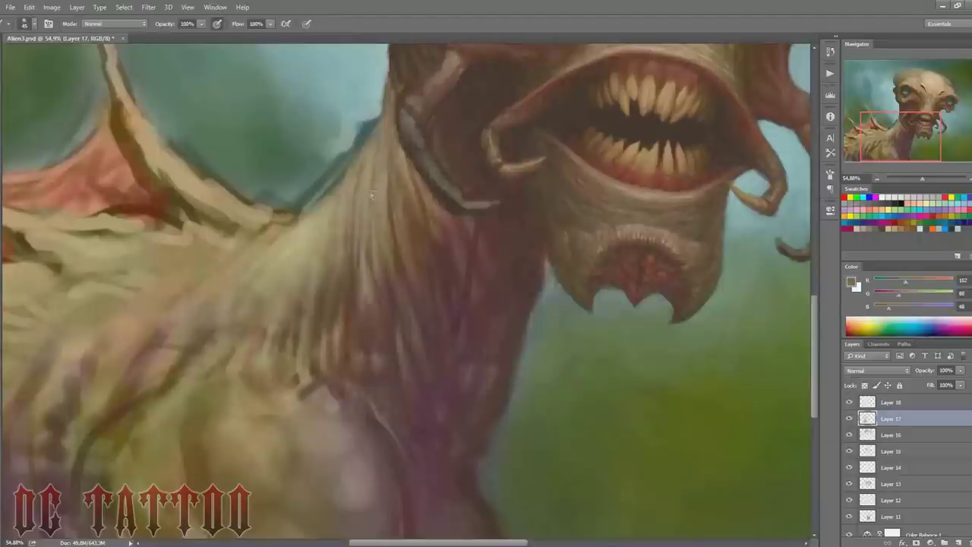
left_click(338, 192, "alt")
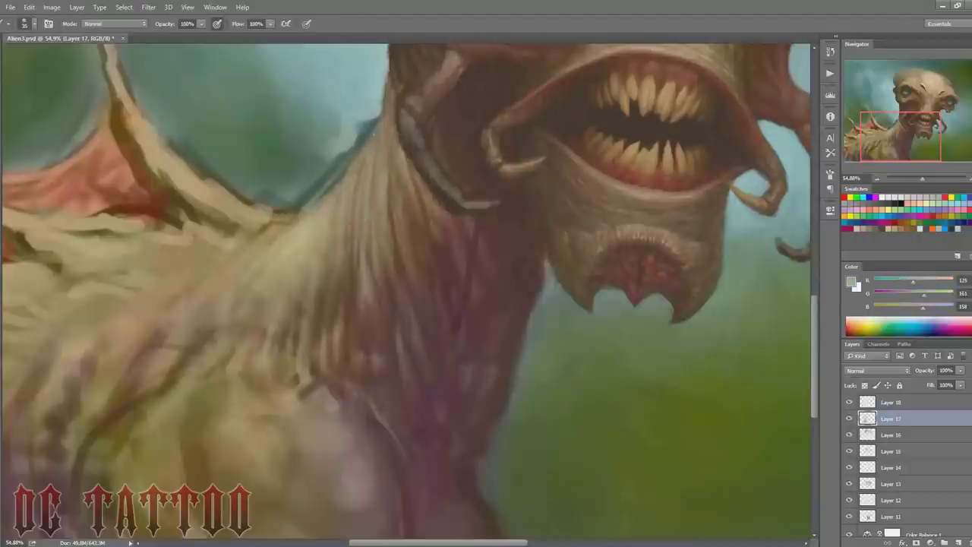
mouse_move(357, 146)
left_mouse_down()
mouse_move(375, 106)
mouse_move(300, 88)
left_mouse_up()
left_click(341, 95, "alt")
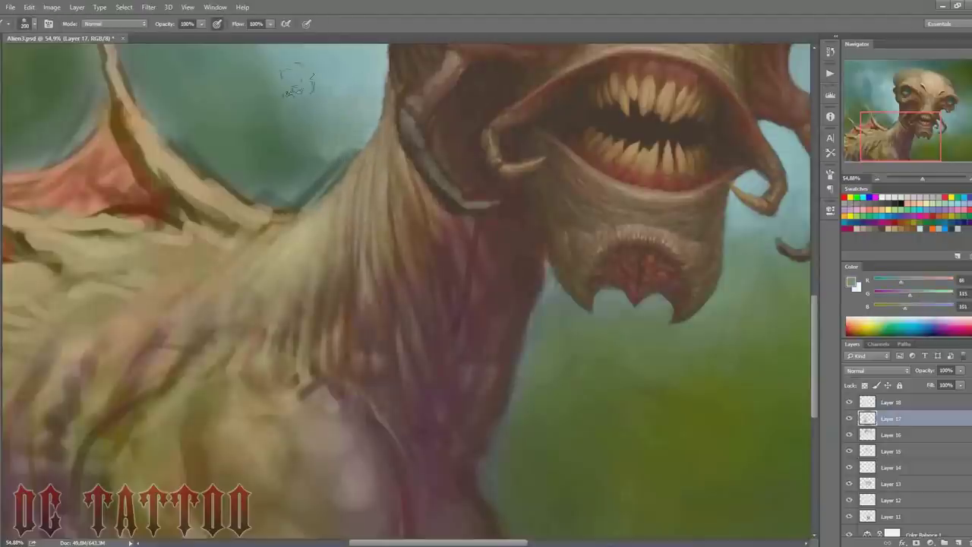
left_click(357, 144, "alt")
left_click(298, 114, "alt")
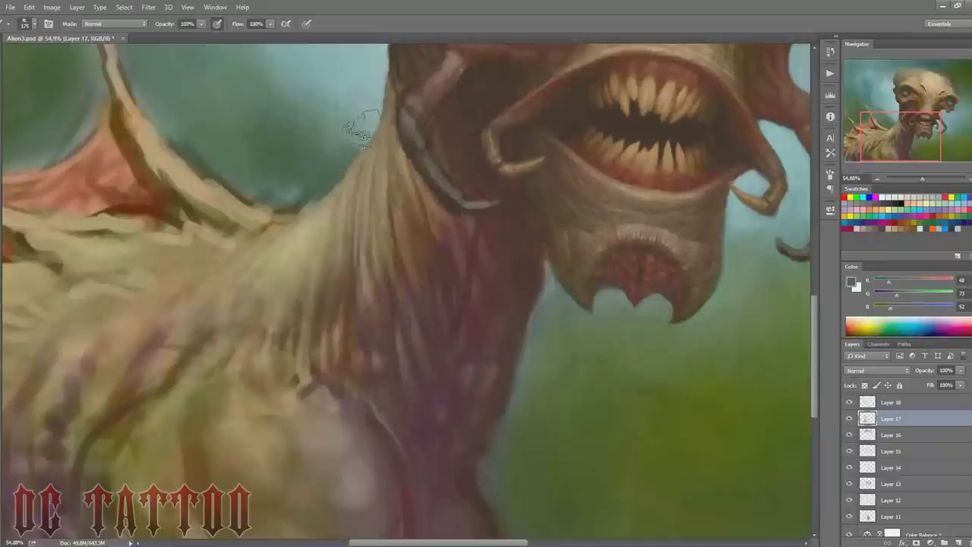
key("bracketright")
key("bracketright")
key("bracketright")
left_click(575, 217, "alt")
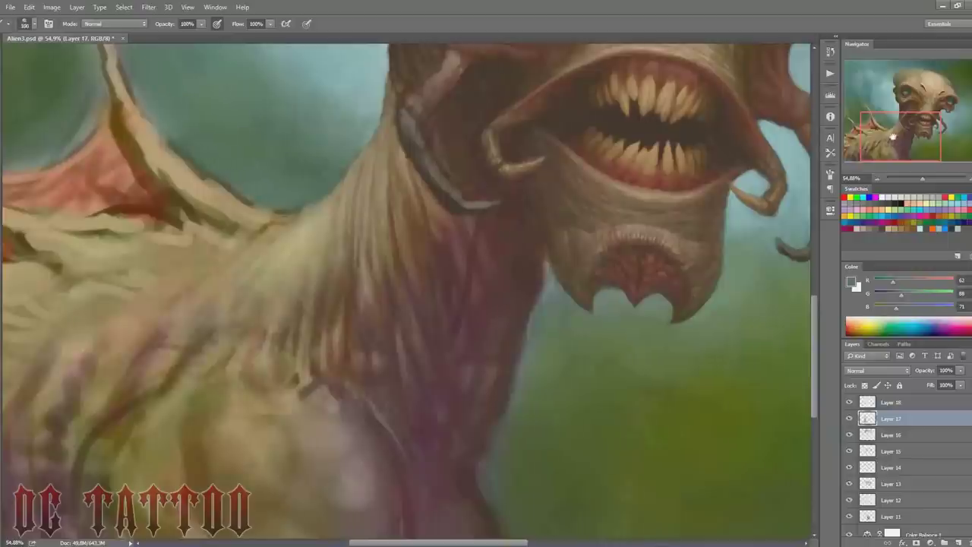
left_click_drag(372, 303, 393, 303)
left_click(392, 303, "alt")
Step: Sample dark and reddish browns from the neck, shifting the view around it
left_click(372, 267, "alt")
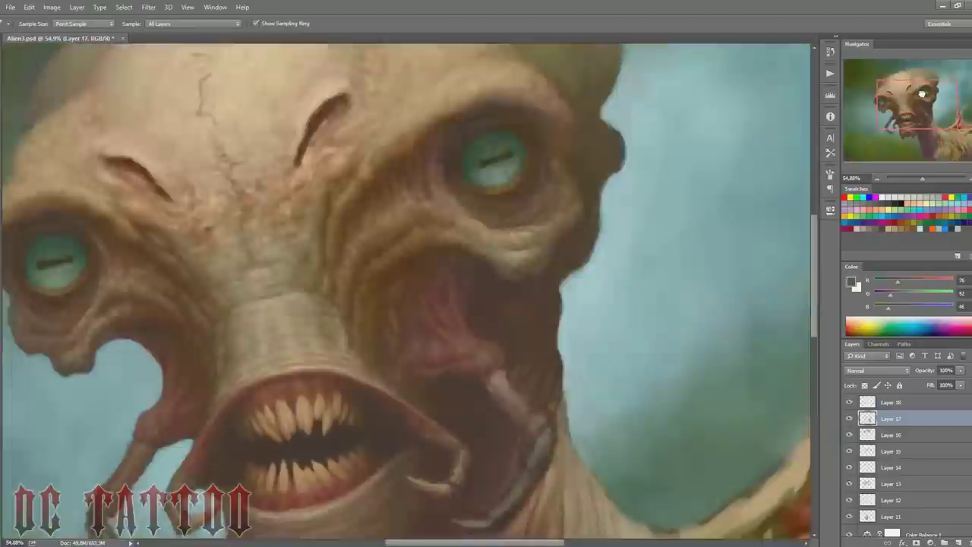
left_click_drag(607, 351, 465, 242)
left_click(465, 241, "alt")
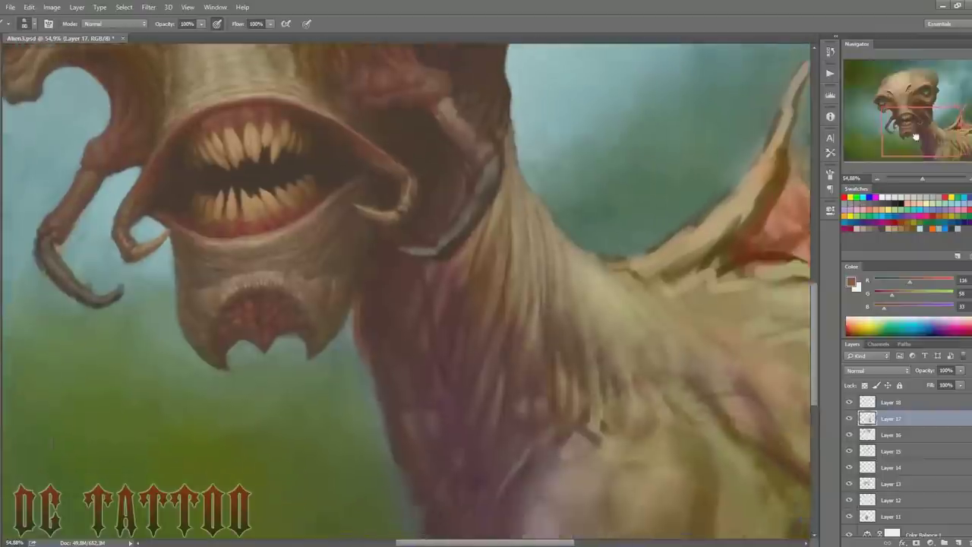
left_click_drag(395, 304, 310, 281)
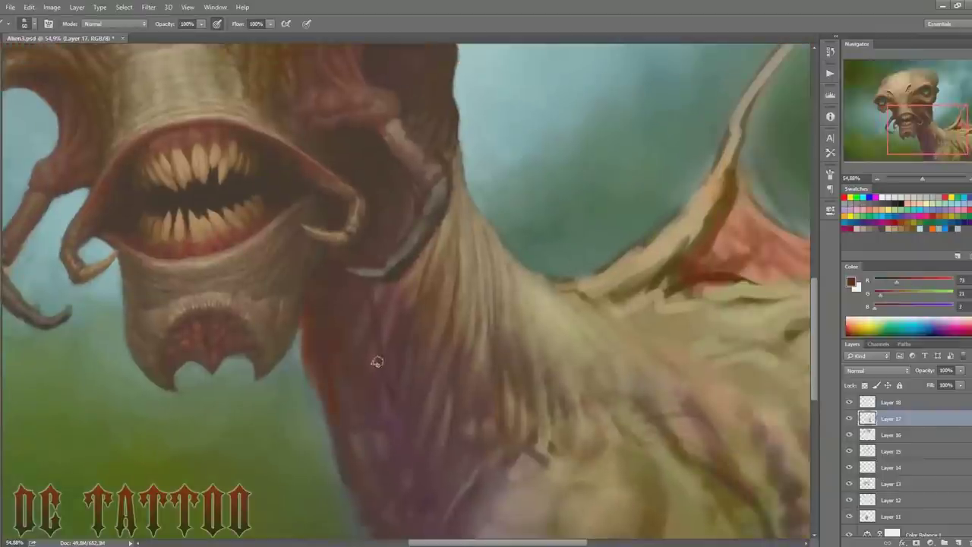
left_click(313, 370, "alt")
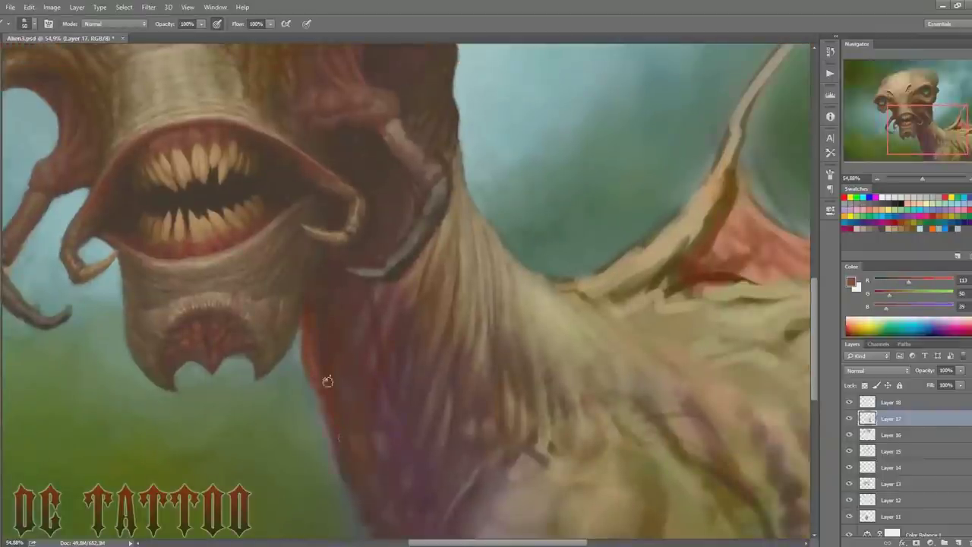
left_click(328, 381, "alt")
left_click_drag(627, 433, 612, 369)
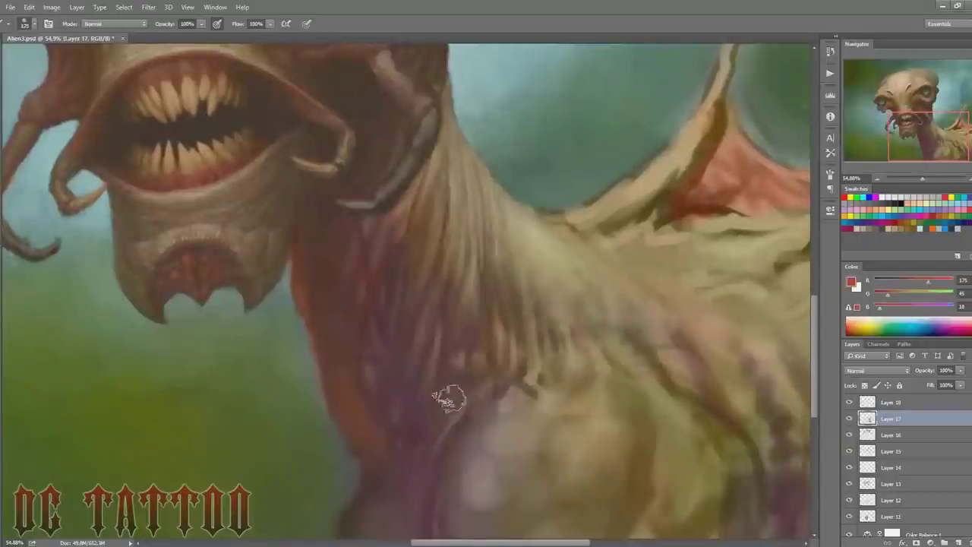
left_click(332, 349, "alt")
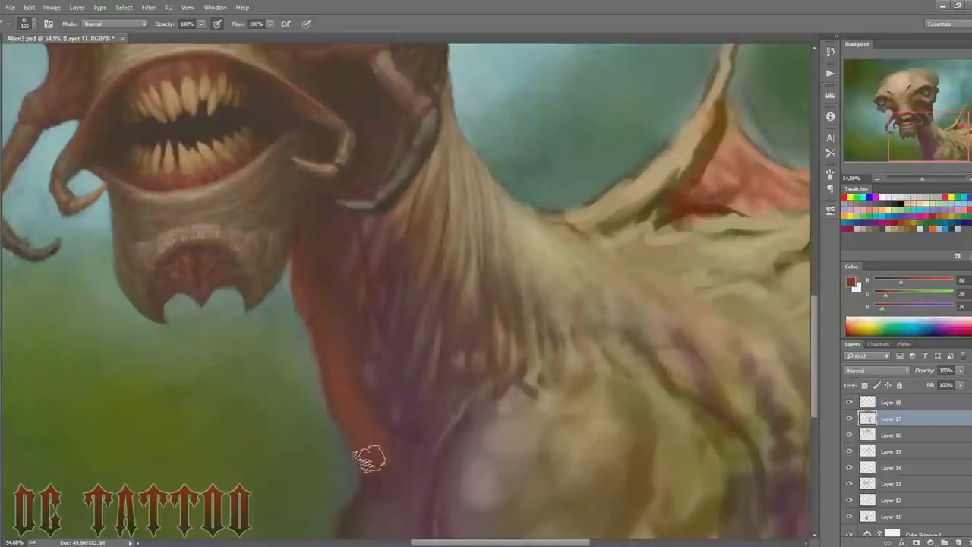
Step: Sample lighter brown, red-brown and plum neck tones, resizing the brush between 35 and 50
key("bracketleft")
key("bracketleft")
key("bracketleft")
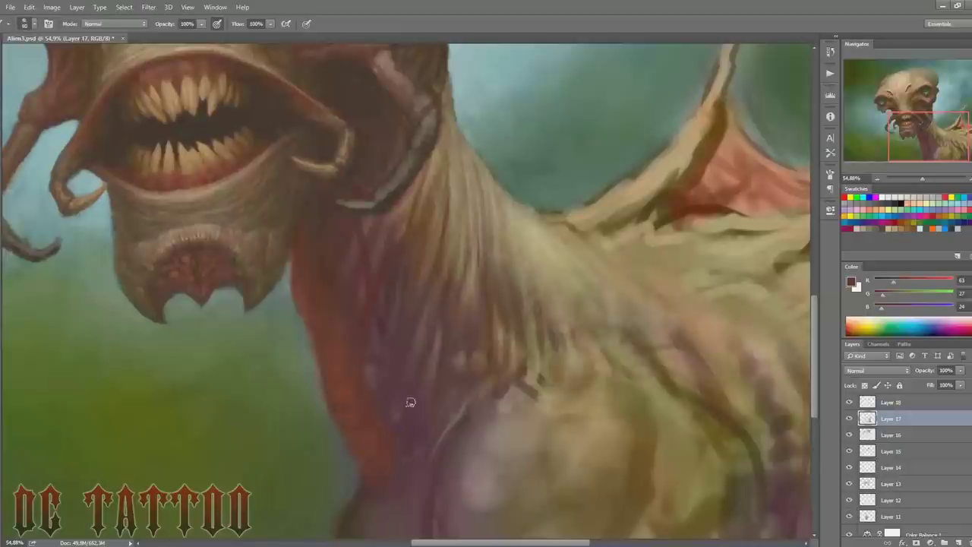
left_click(380, 260, "alt")
key("bracketright")
key("bracketright")
key("bracketright")
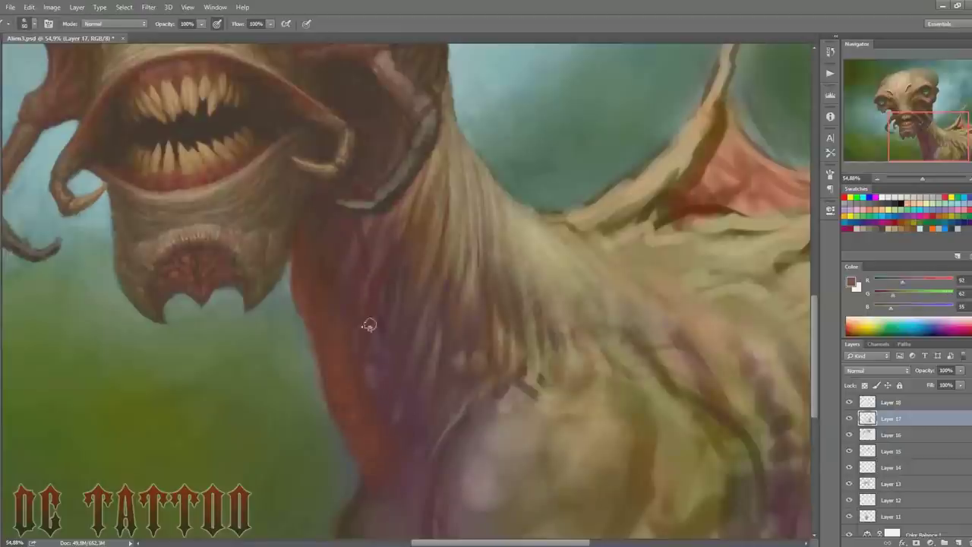
left_click(372, 319, "alt")
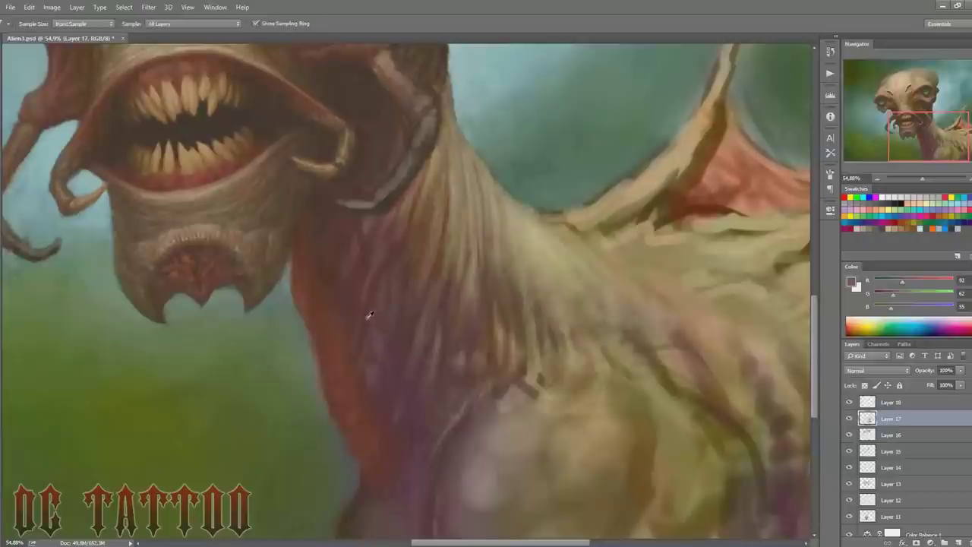
key("bracketright")
key("bracketright")
key("bracketright")
left_click(381, 273, "alt")
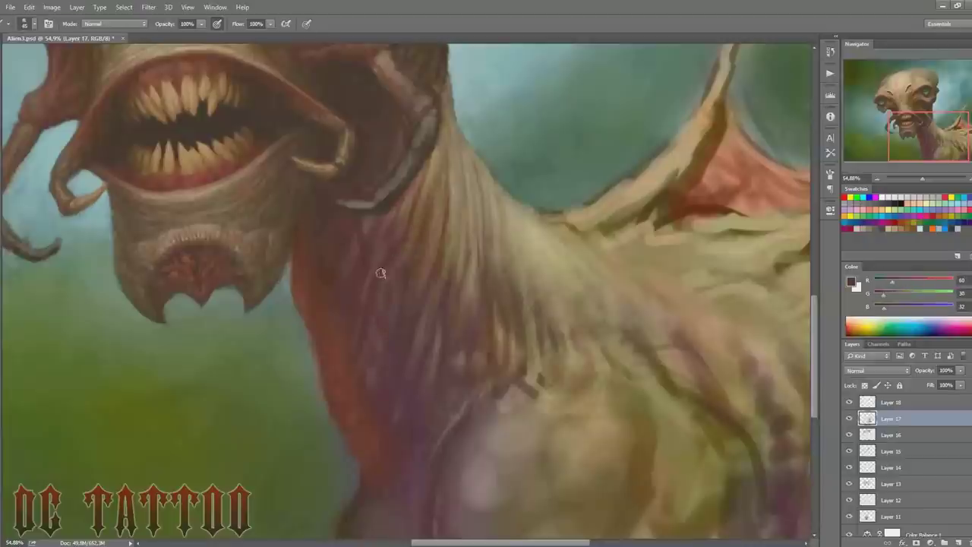
left_click(423, 273, "alt")
key("bracketright")
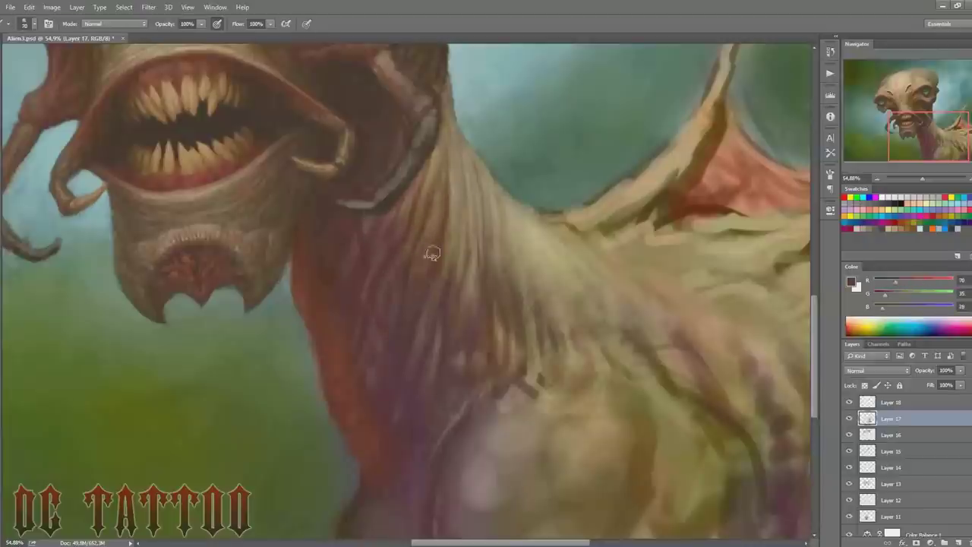
key("bracketleft")
Step: Paint a dark red strand down the neck hair with a size-45 brush
left_click(433, 220, "alt")
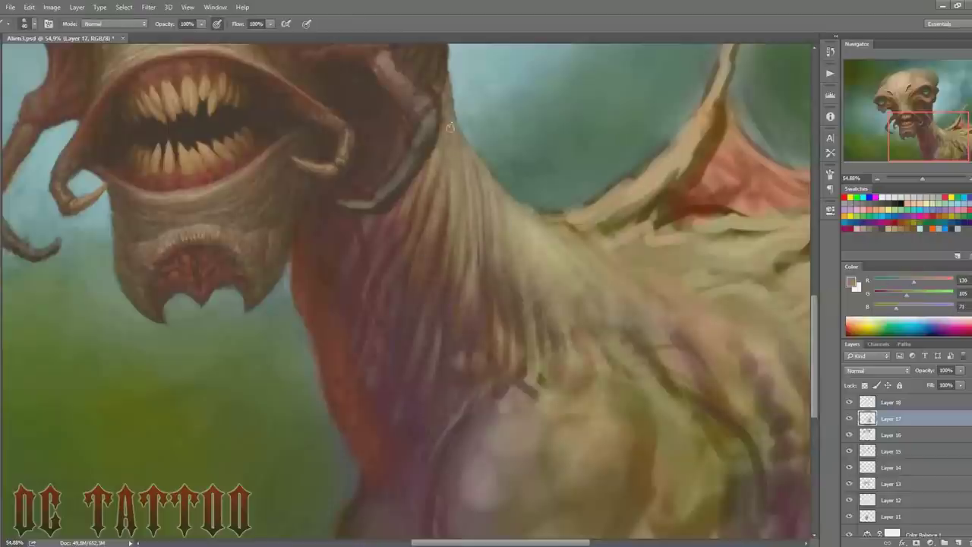
left_click(492, 221, "alt")
key("bracketleft")
key("bracketleft")
key("bracketleft")
left_click(487, 323, "alt")
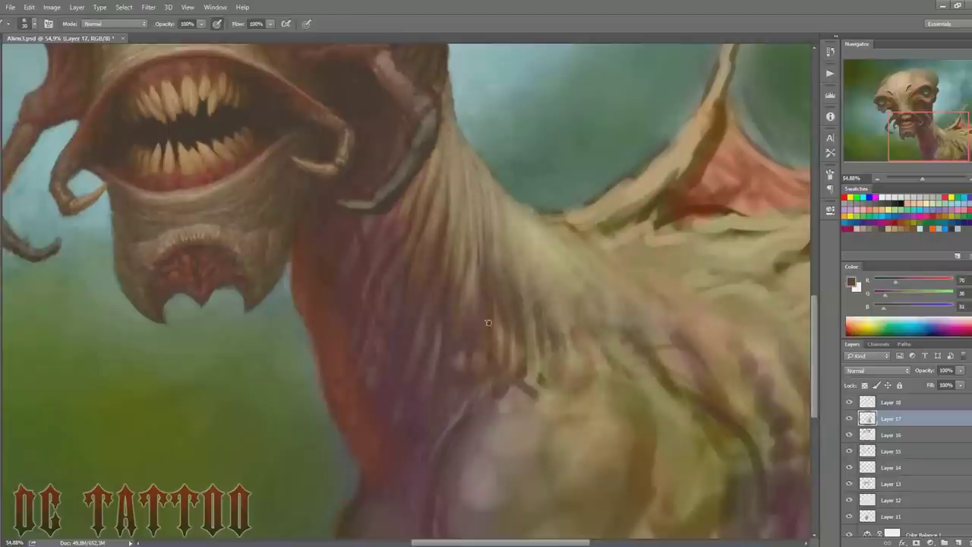
key("bracketright")
left_click_drag(502, 323, 530, 354)
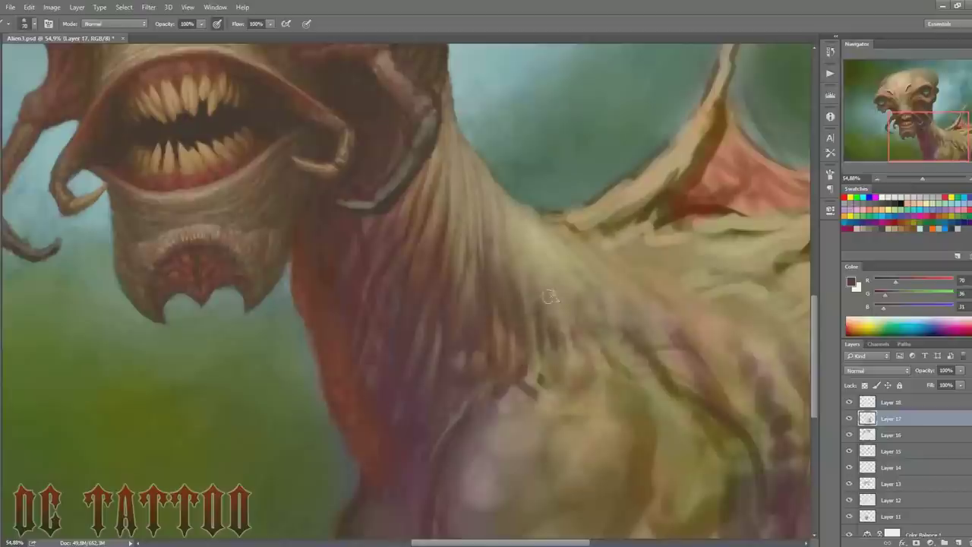
Step: Dab light tan onto the shoulder using browns and tans sampled from chest and shoulder
left_click(460, 384, "alt")
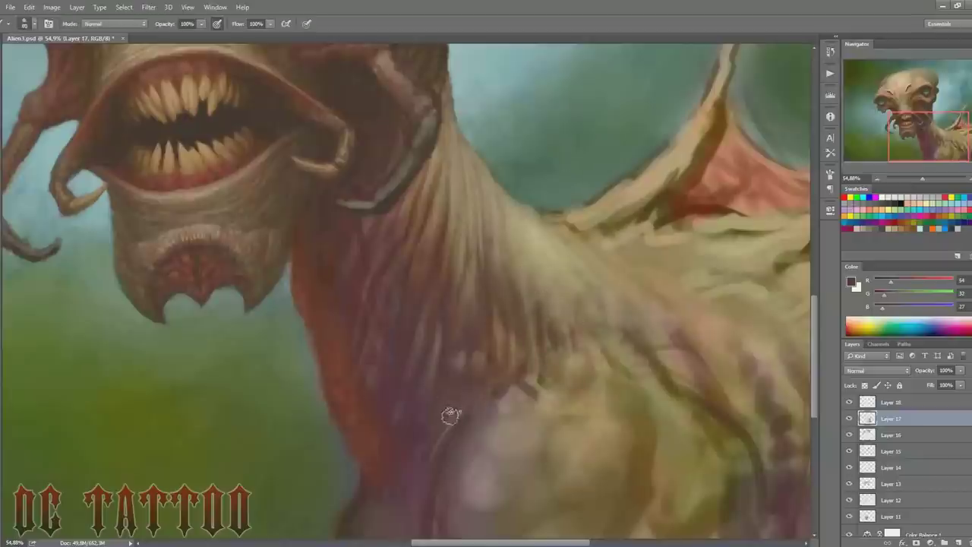
left_click(430, 367, "alt")
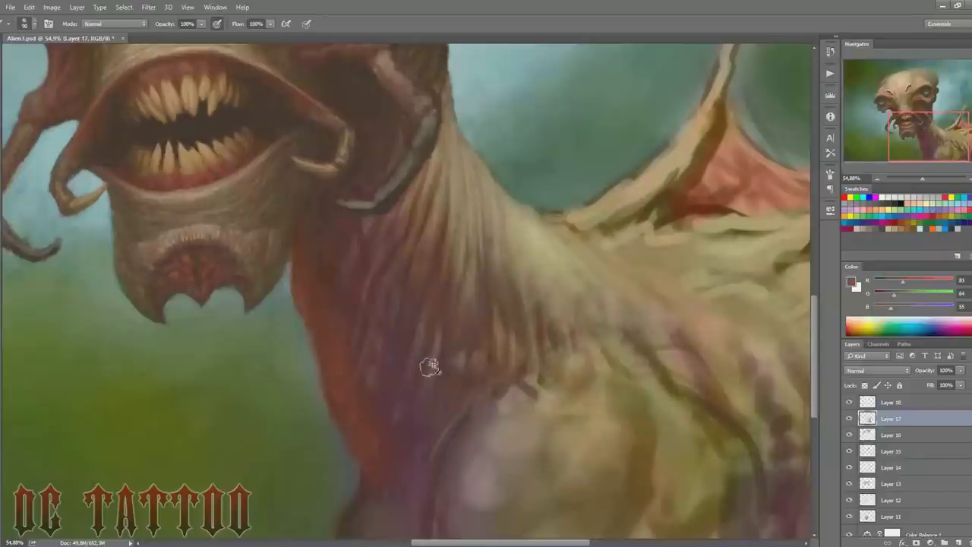
left_click(503, 372, "alt")
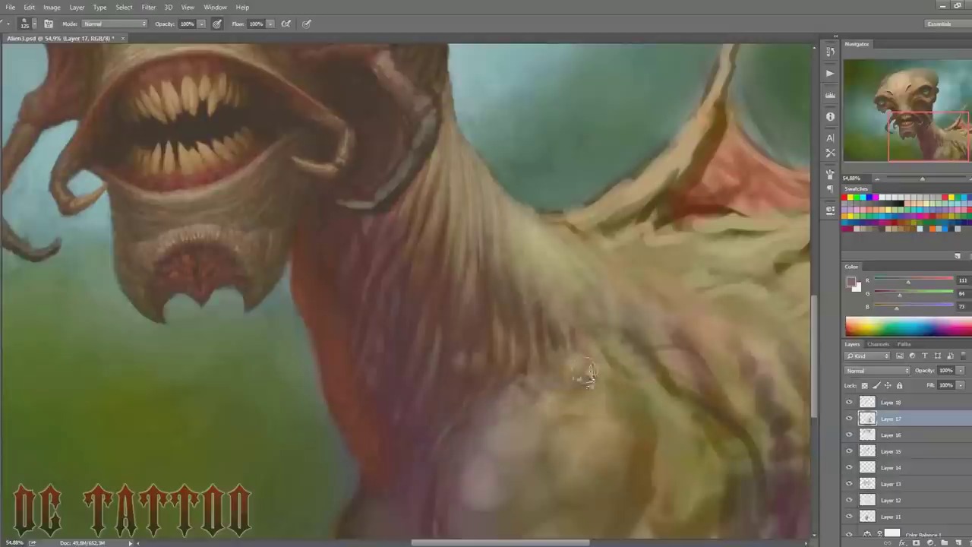
left_click(564, 408, "alt")
key("bracketright")
key("bracketright")
key("bracketright")
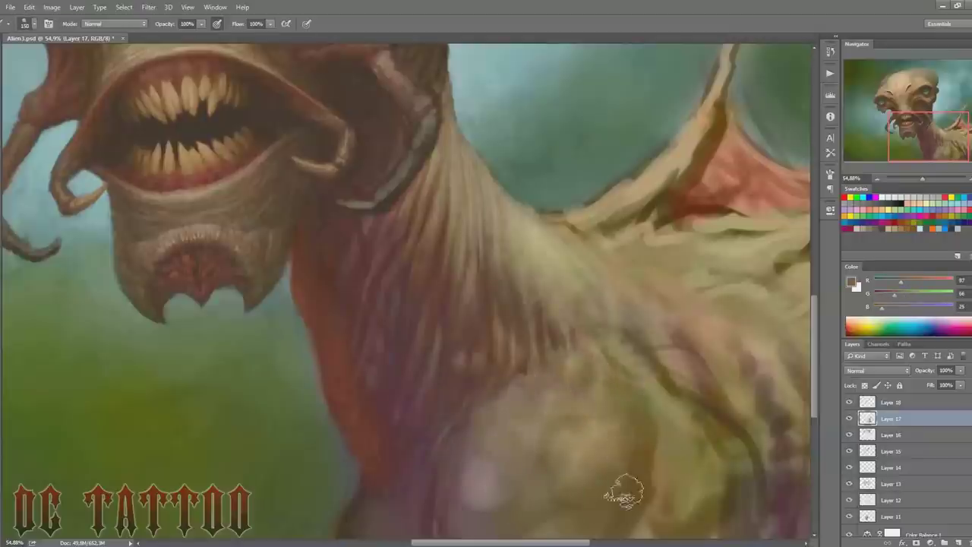
left_click(608, 462, "alt")
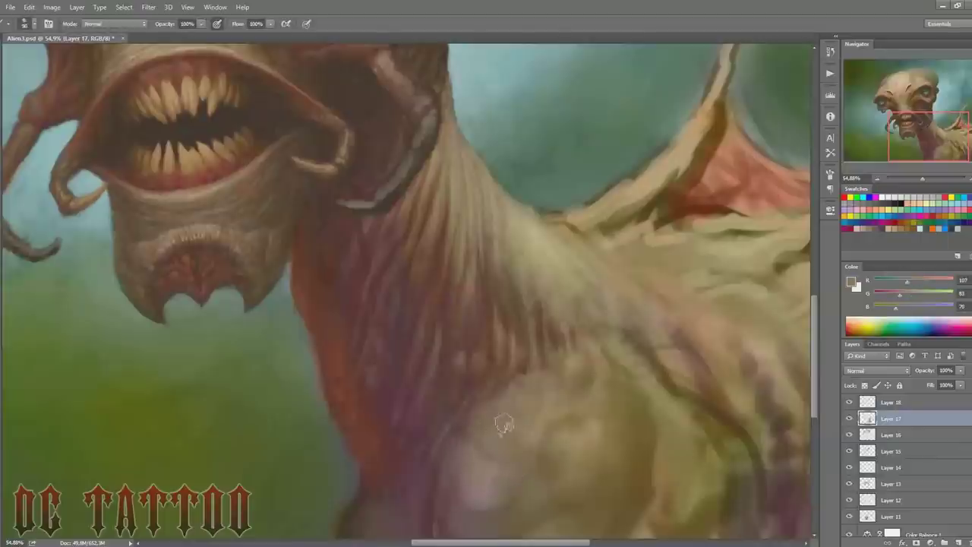
left_click(524, 455, "alt")
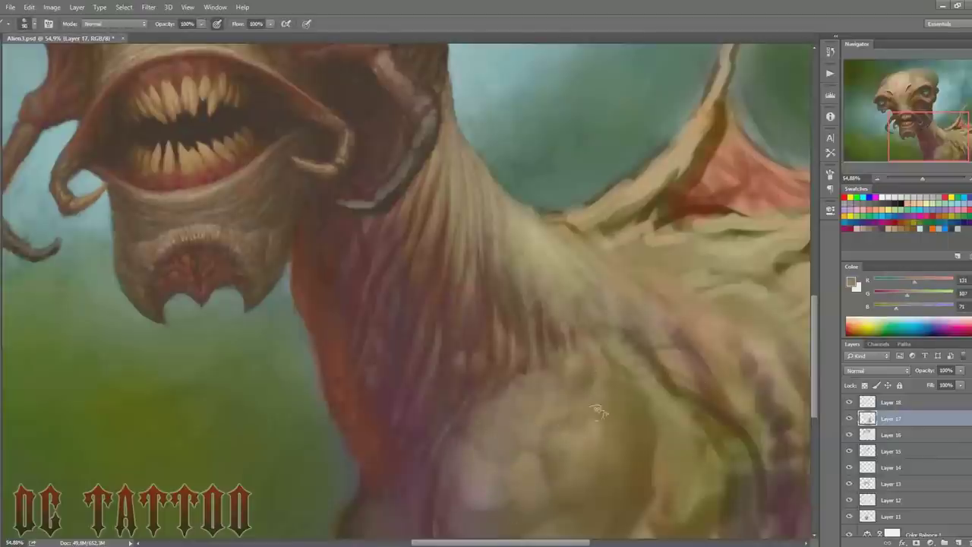
Step: Paint a thin dark line along the neck edge with a size-50 brush
left_click(599, 411, "alt")
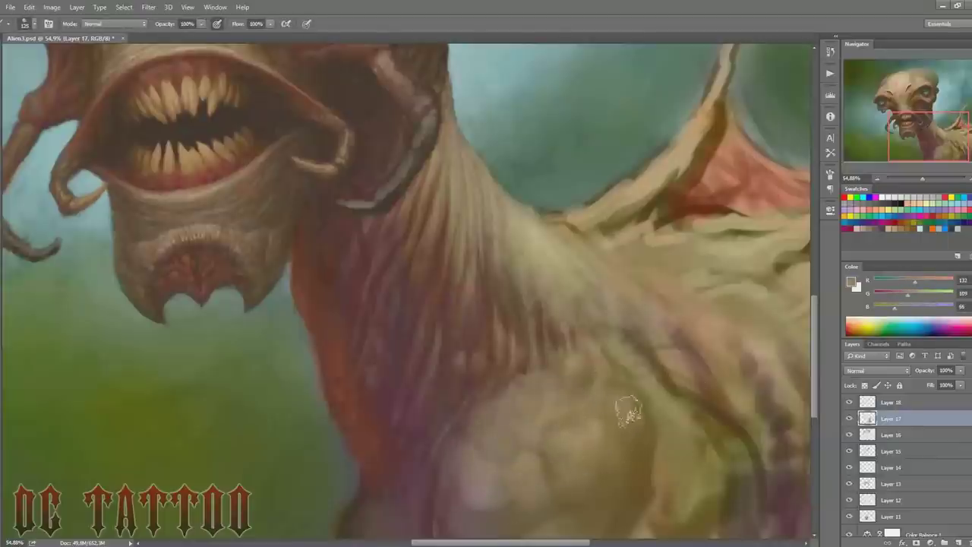
left_click(552, 411, "alt")
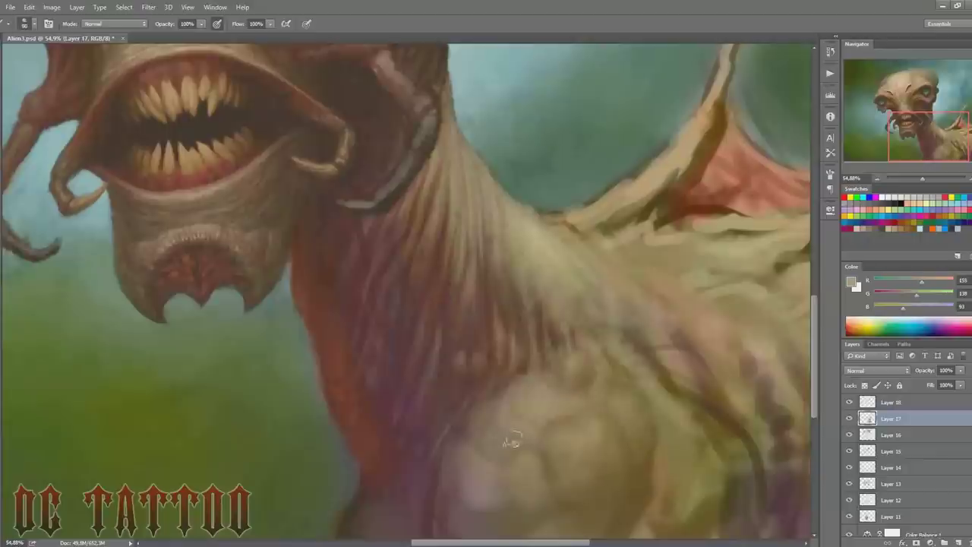
key("bracketright")
key("bracketright")
key("bracketright")
key("bracketleft")
key("bracketleft")
key("bracketleft")
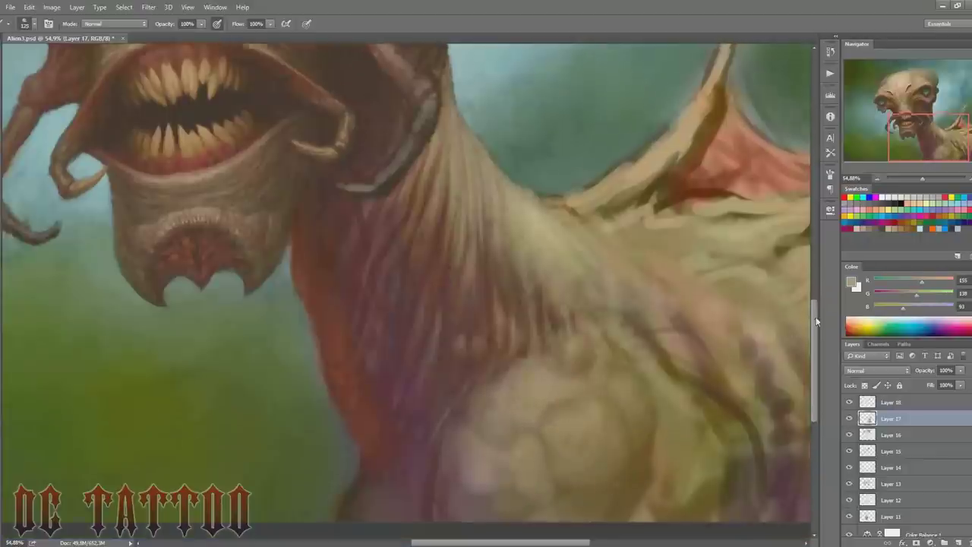
scroll(376, 344, "down", 2)
left_click(375, 344, "alt")
left_click(362, 213, "alt")
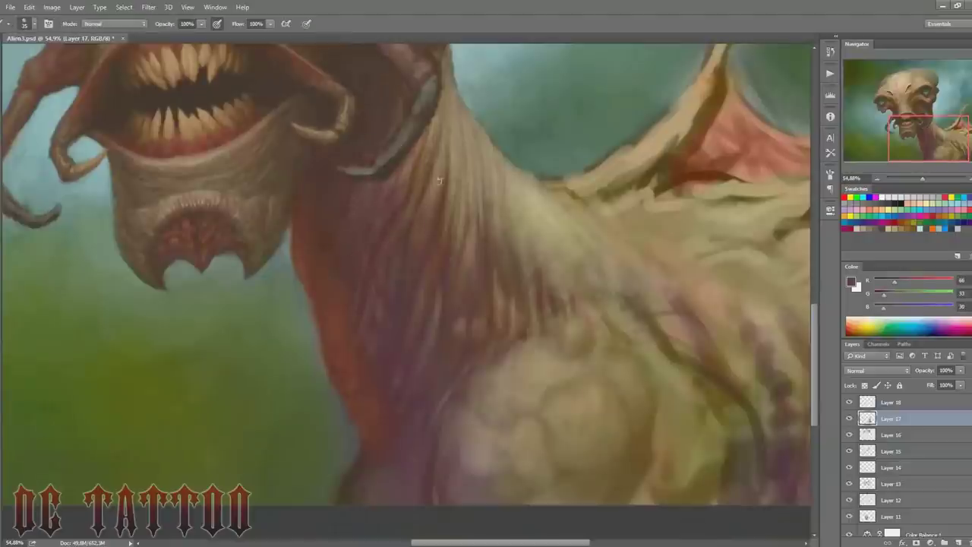
left_click_drag(447, 144, 450, 106)
Step: Sample tan, dark red and dark brown neck tones, resizing the brush from 125 to 40
left_click(456, 154, "alt")
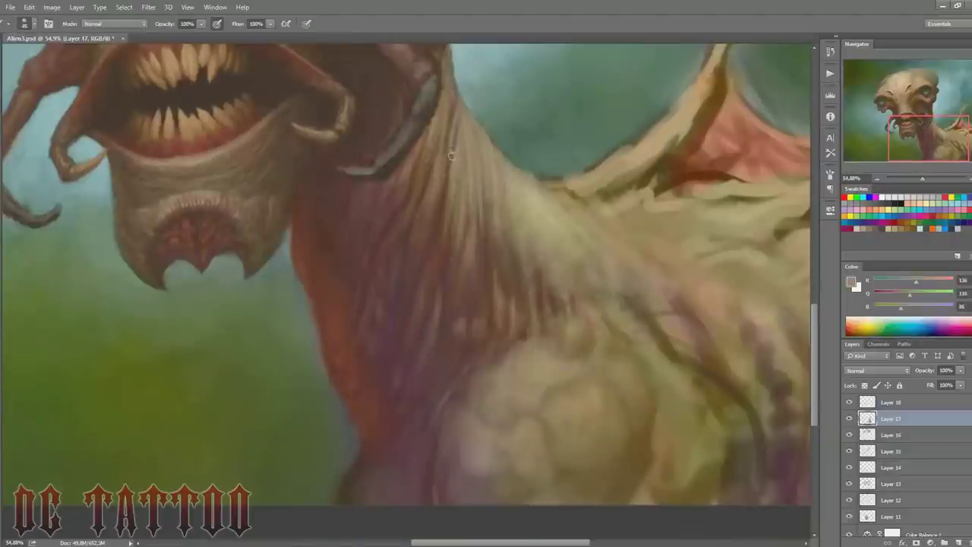
left_click(404, 274, "alt")
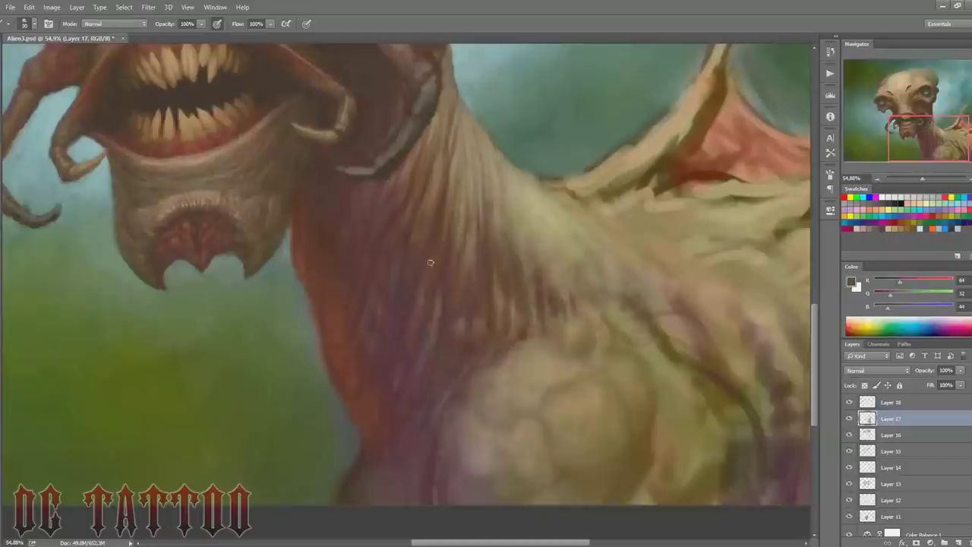
left_click(393, 346, "alt")
key("bracketright")
key("bracketright")
key("bracketright")
left_click(319, 236, "alt")
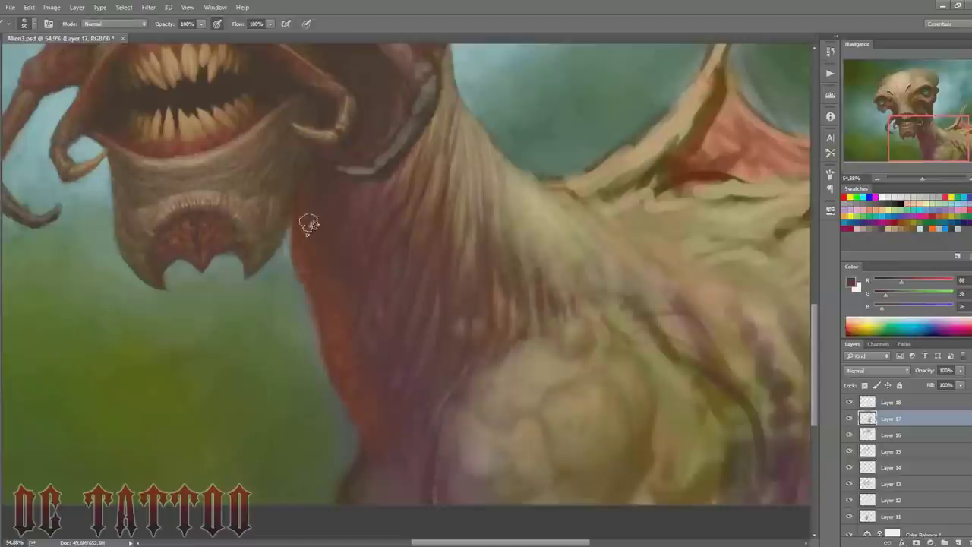
key("bracketleft")
key("bracketleft")
key("bracketleft")
Step: Sample the greenish-grey background beside the jaw, enlarge the brush, and pick a dark neck red
left_click(288, 253, "alt")
key("bracketright")
key("bracketright")
key("bracketright")
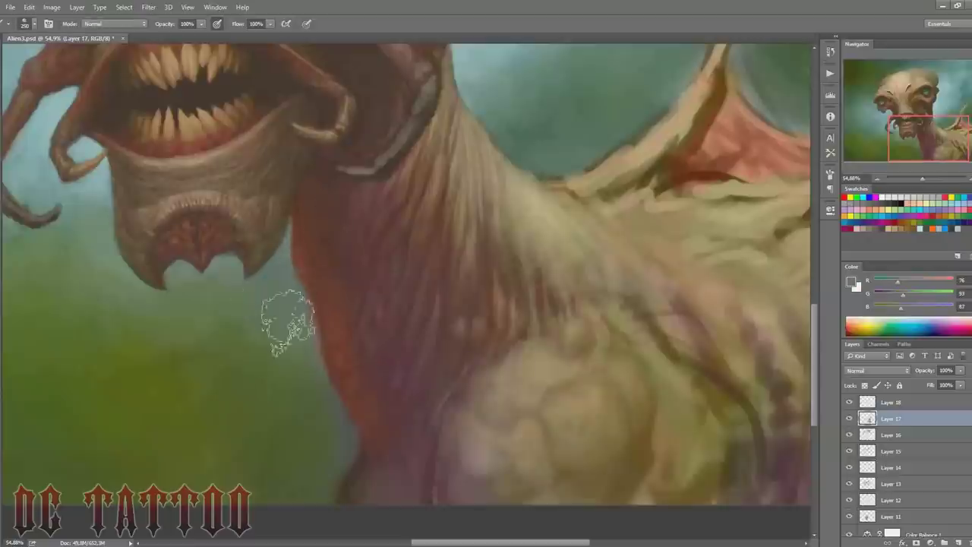
key("bracketright")
key("bracketright")
key("bracketright")
left_click_drag(338, 203, 353, 239)
left_click(353, 240, "alt")
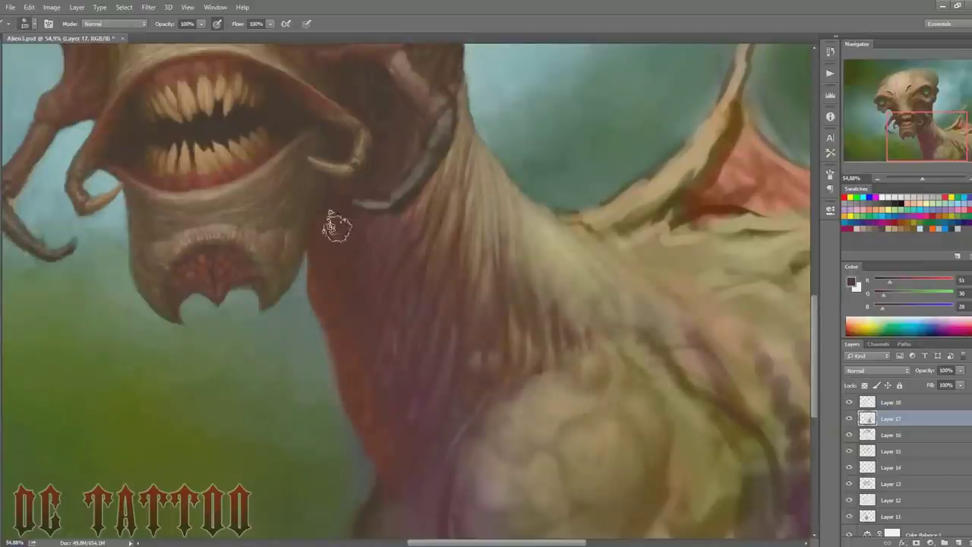
Step: Paint the neck with sampled greyish tan, dark olive, dark red and chest tan
key("bracketleft")
left_click(481, 427, "alt")
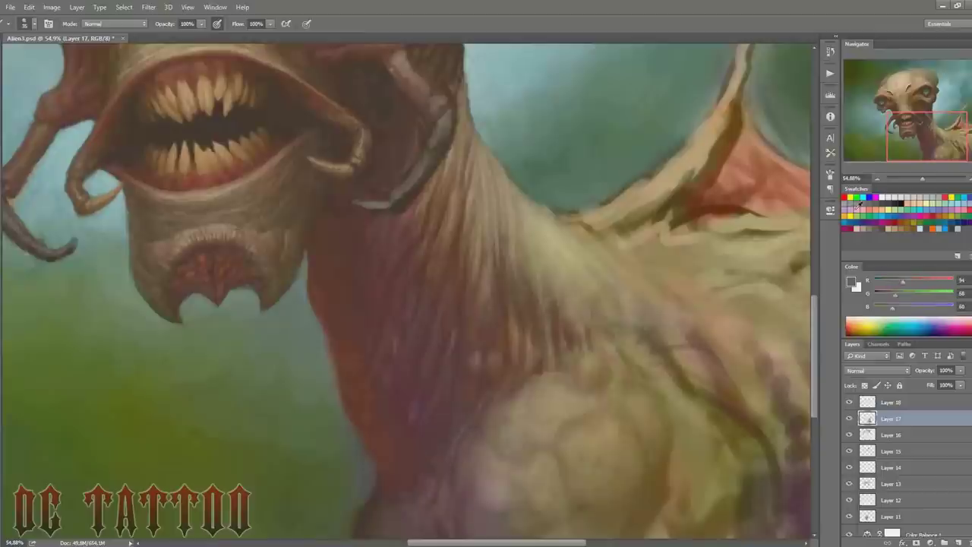
scroll(430, 523, "down", 2)
left_click(365, 448, "alt")
key("bracketright")
key("bracketright")
key("bracketright")
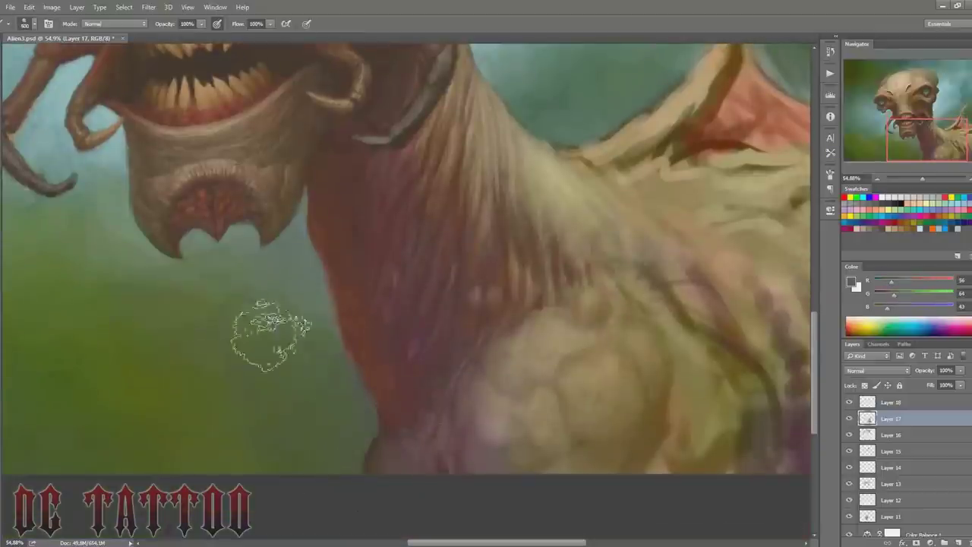
left_click(377, 413, "alt")
key("bracketright")
key("bracketright")
key("bracketright")
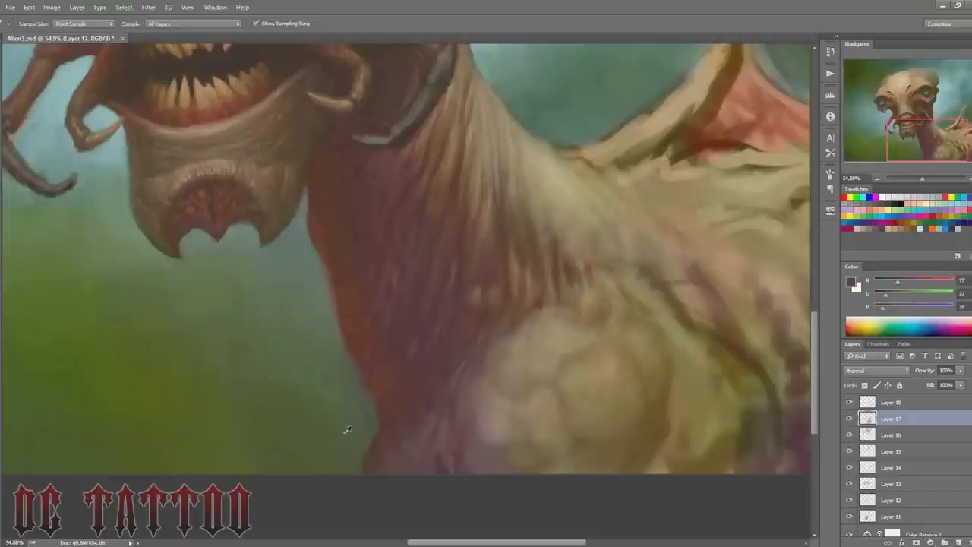
left_click(645, 326, "alt")
Step: Refine the neck shadows with smaller strokes of dark red, mauve, brown and red-brown
key("bracketleft")
key("bracketleft")
key("bracketleft")
left_click(444, 440, "alt")
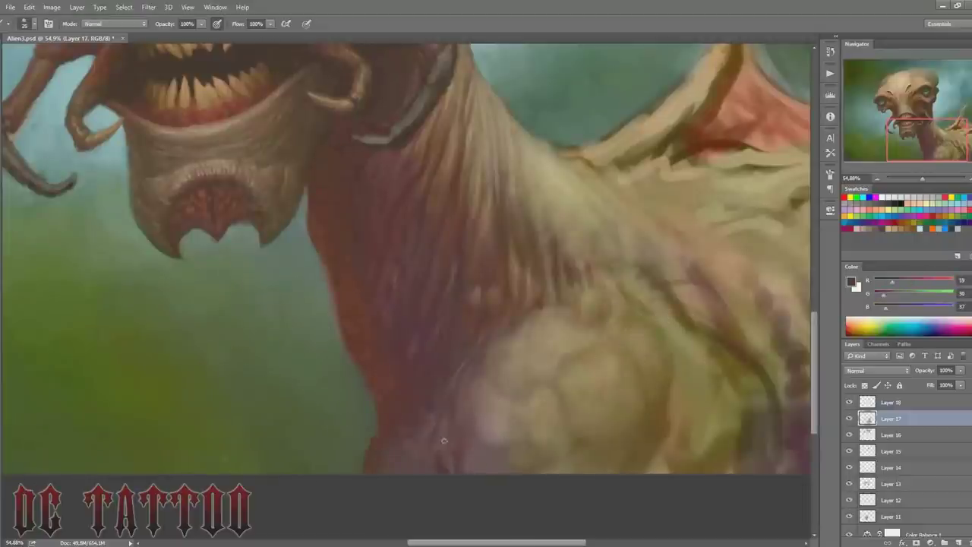
left_click(443, 355, "alt")
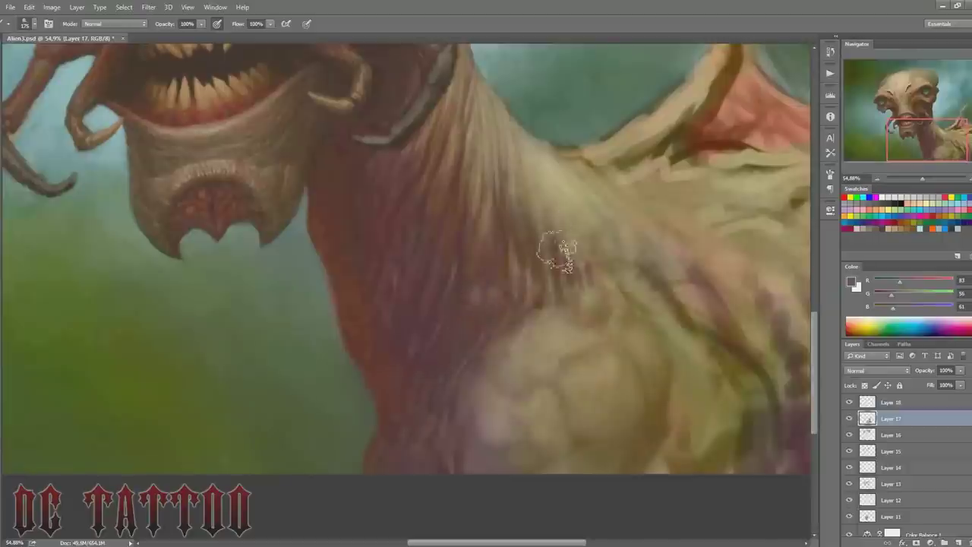
scroll(456, 300, "up", 5)
key("bracketleft")
key("bracketleft")
key("bracketleft")
left_click(438, 307, "alt")
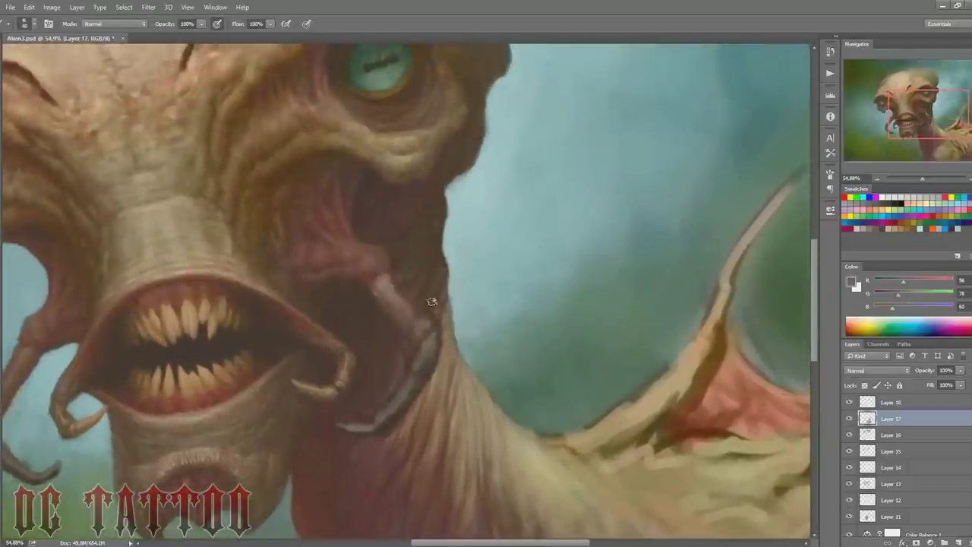
left_click(371, 401, "alt")
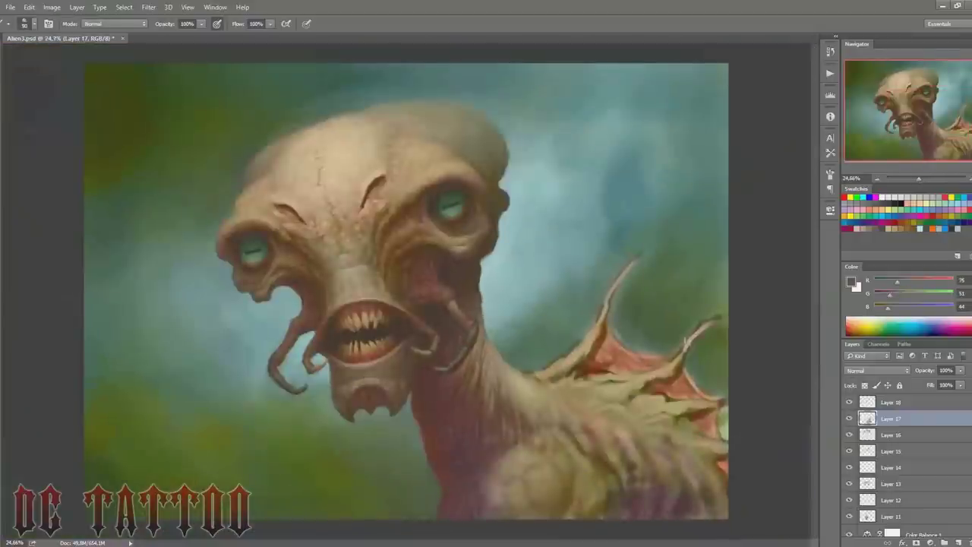
Step: Add a new empty layer on top and zoom in on the alien's head
left_click(860, 403)
key("ctrl+shift+n")
key("Return")
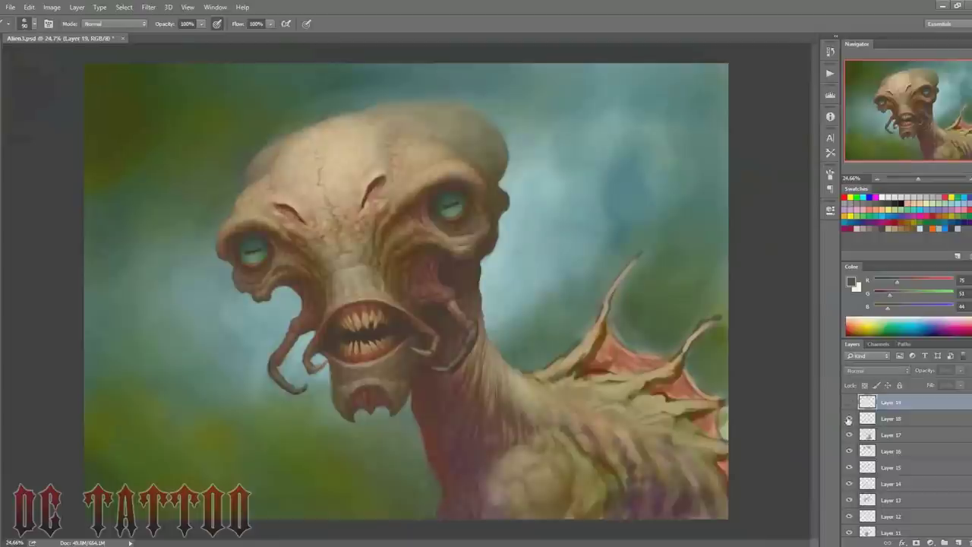
left_click_drag(917, 178, 921, 178)
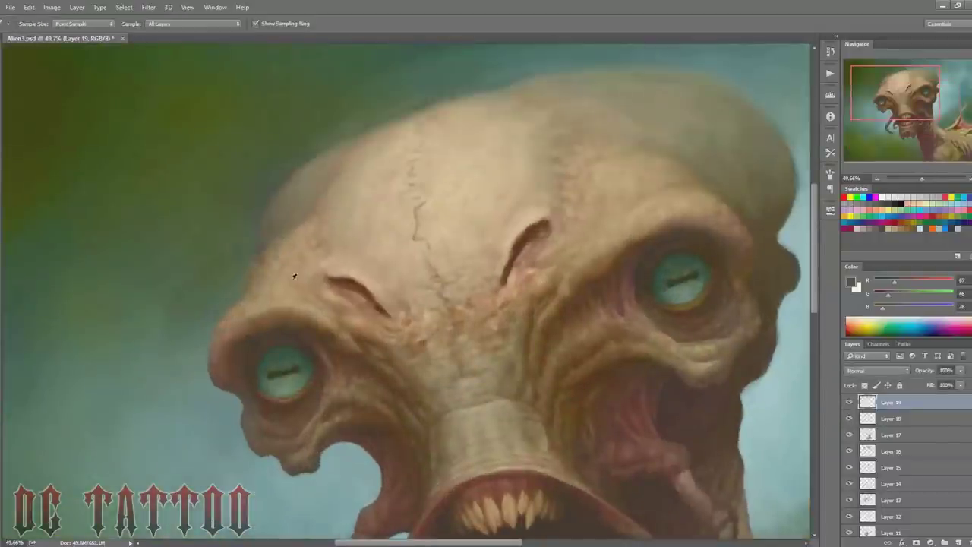
Step: Smooth the top of the skull with sampled light and darker forehead skin tones
left_click(271, 252, "alt")
key("bracketright")
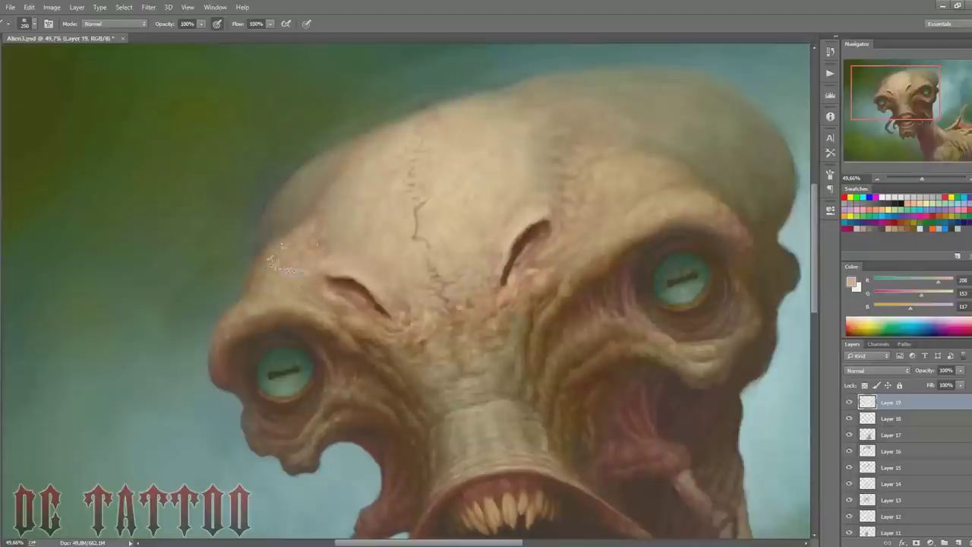
left_click_drag(926, 64, 923, 59)
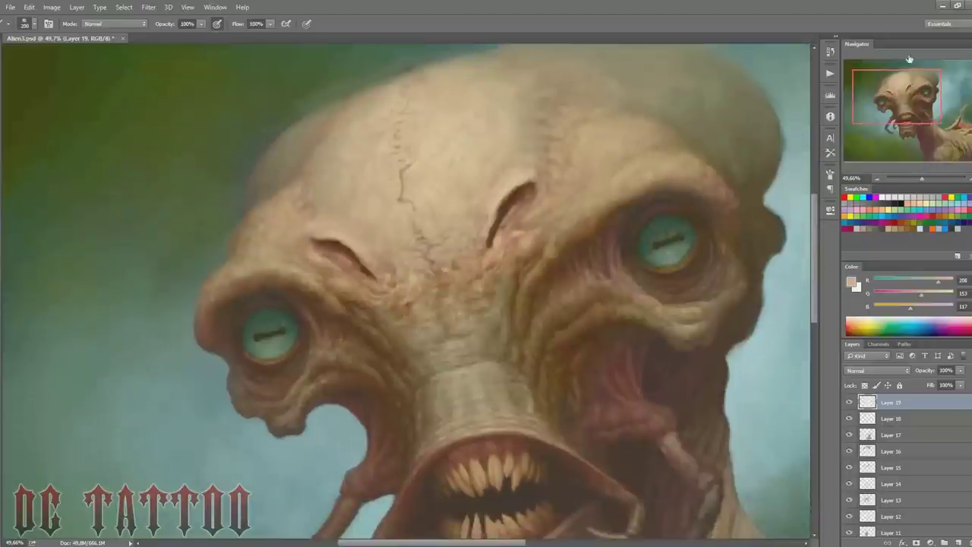
key("bracketleft")
key("bracketleft")
key("bracketleft")
left_click(452, 167, "alt")
key("bracketright")
key("bracketright")
key("bracketright")
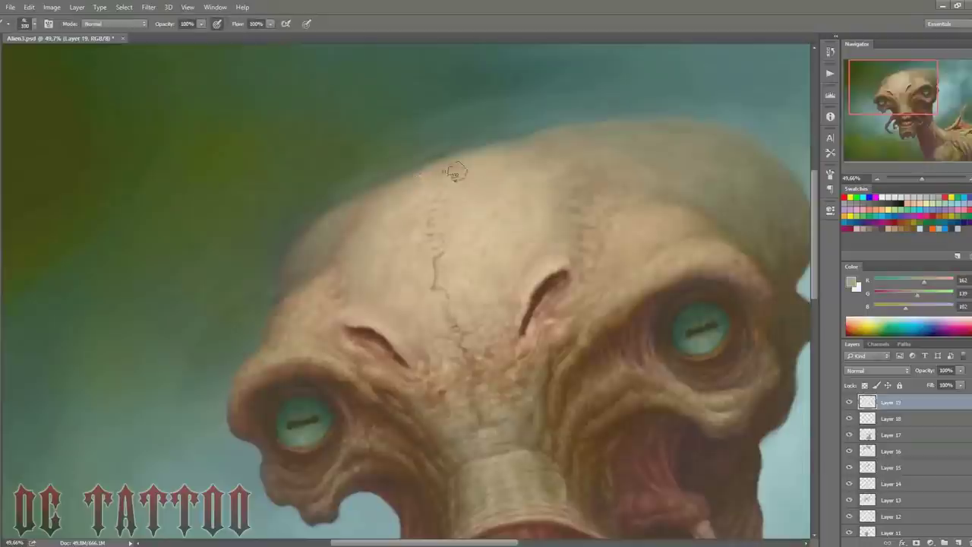
key("bracketleft")
key("bracketleft")
key("bracketleft")
left_click(335, 252, "alt")
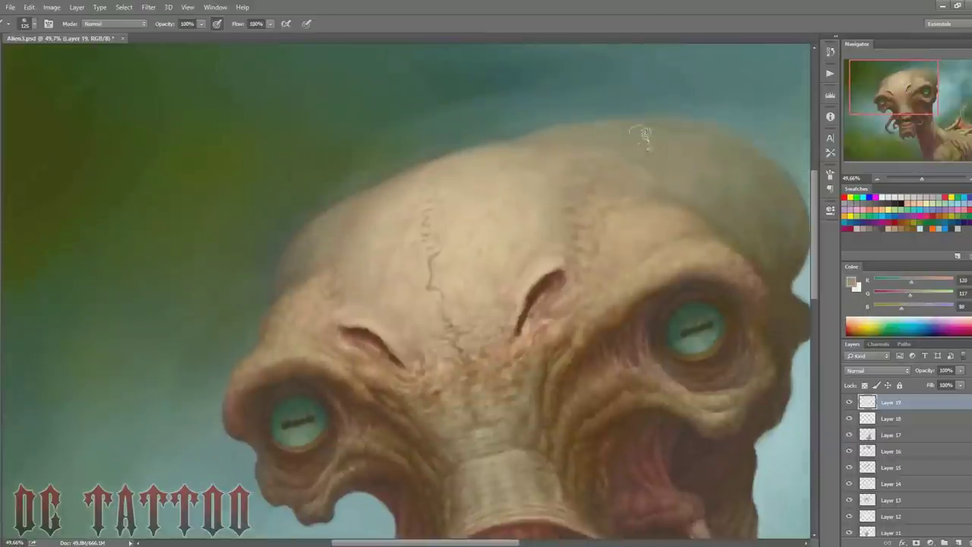
Step: Soften the skull outline with a very large greenish-grey background-colour brush
key("bracketright")
key("bracketright")
key("bracketright")
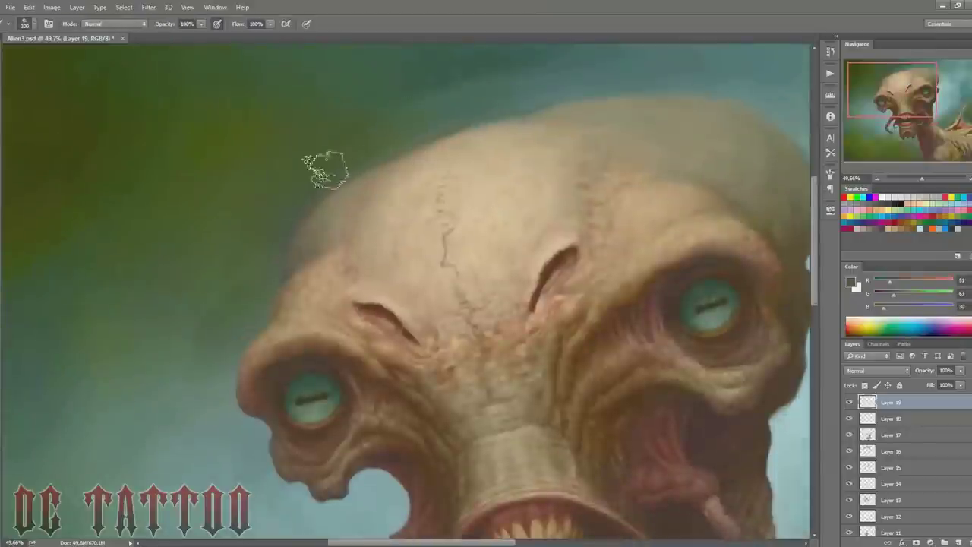
left_click(308, 190, "alt")
key("bracketright")
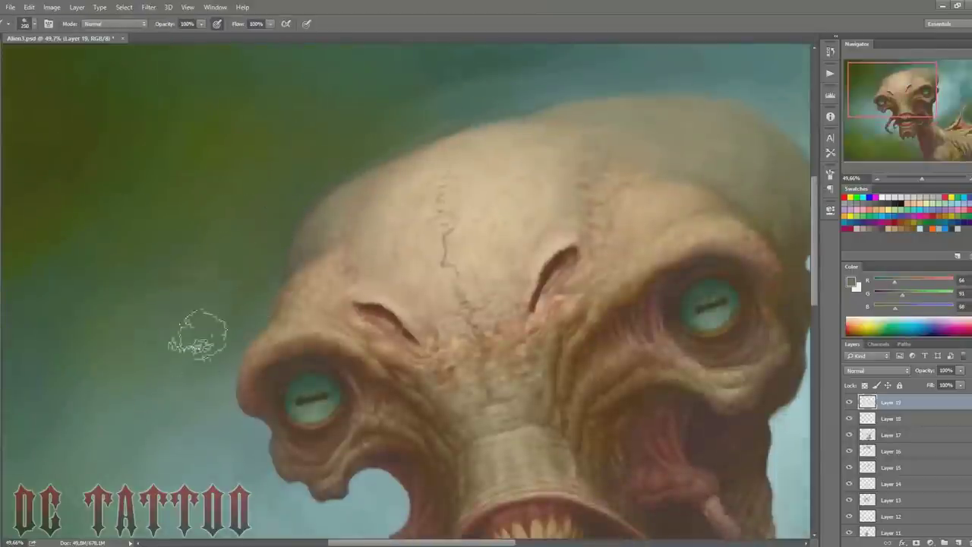
key("bracketright")
key("bracketright")
left_click_drag(894, 104, 930, 149)
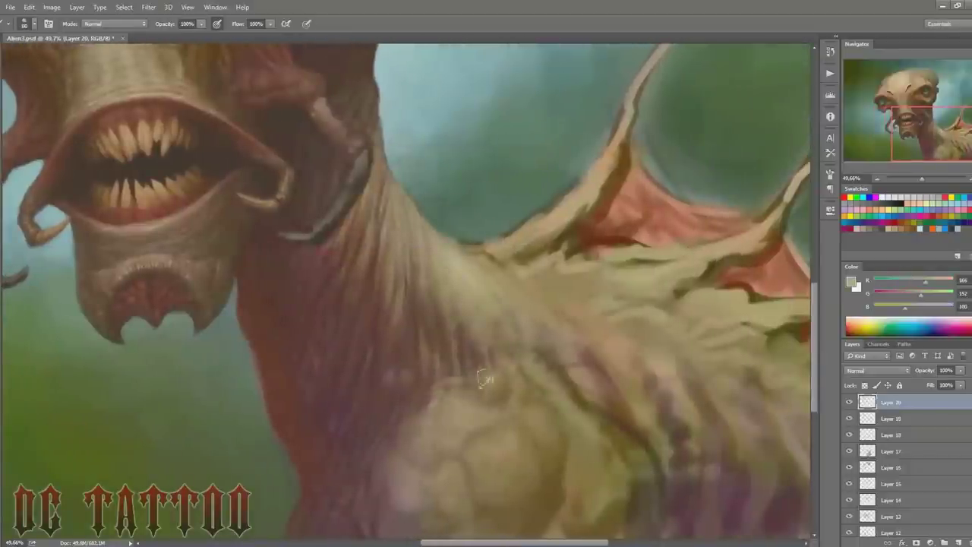
Step: Blend the chest with sampled dark brown, tan, lighter tan and olive green strokes
left_click(485, 376, "alt")
left_click(451, 373, "alt")
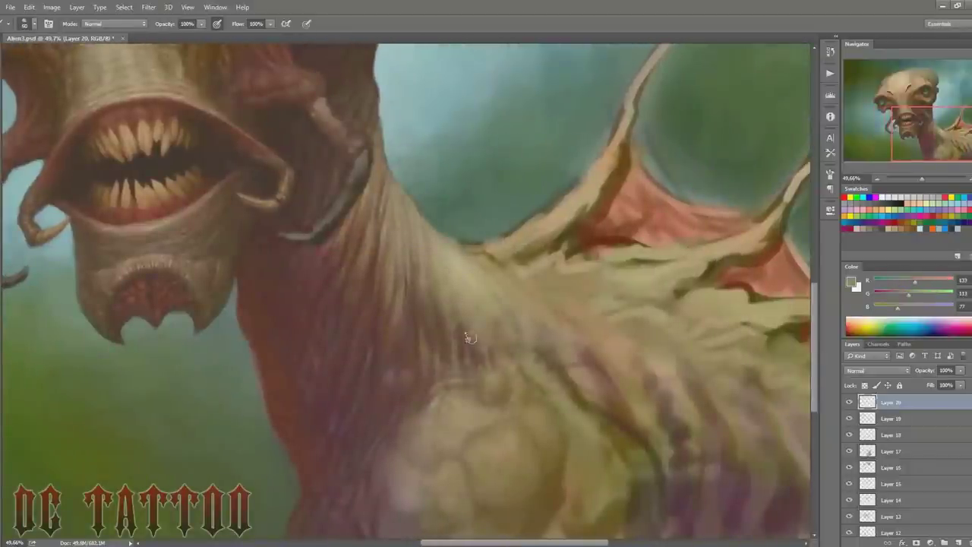
key("bracketleft")
left_click(516, 409, "alt")
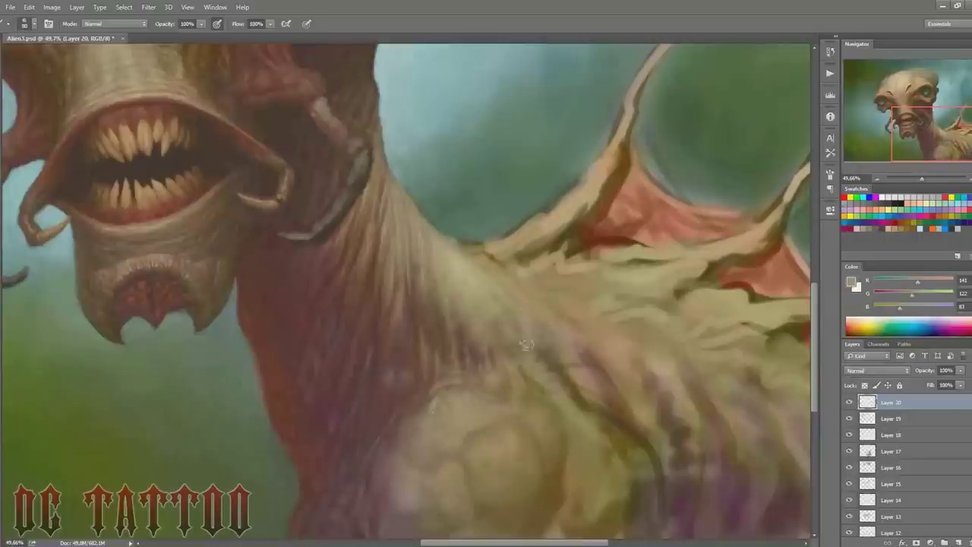
scroll(411, 369, "down", 2)
left_click(410, 368, "alt")
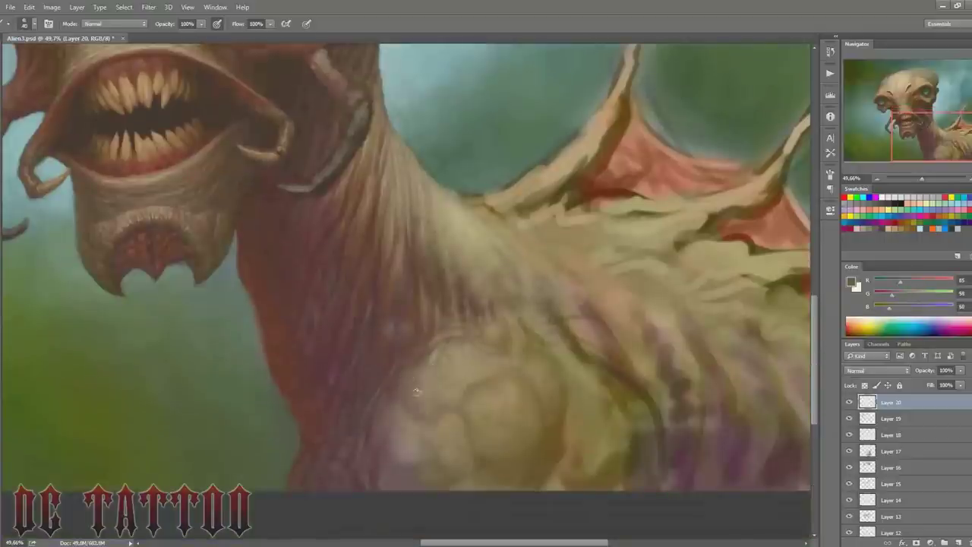
left_click(420, 365, "alt")
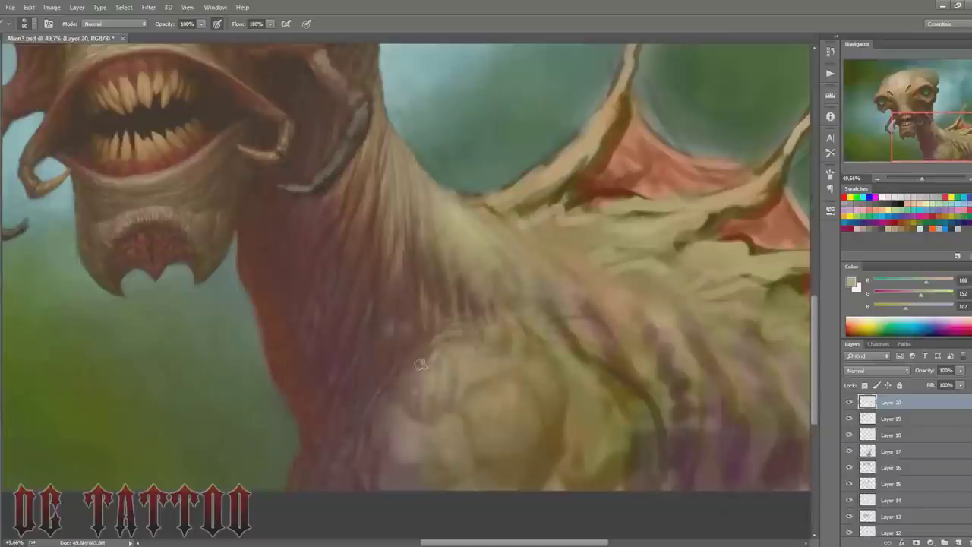
left_click(481, 401, "alt")
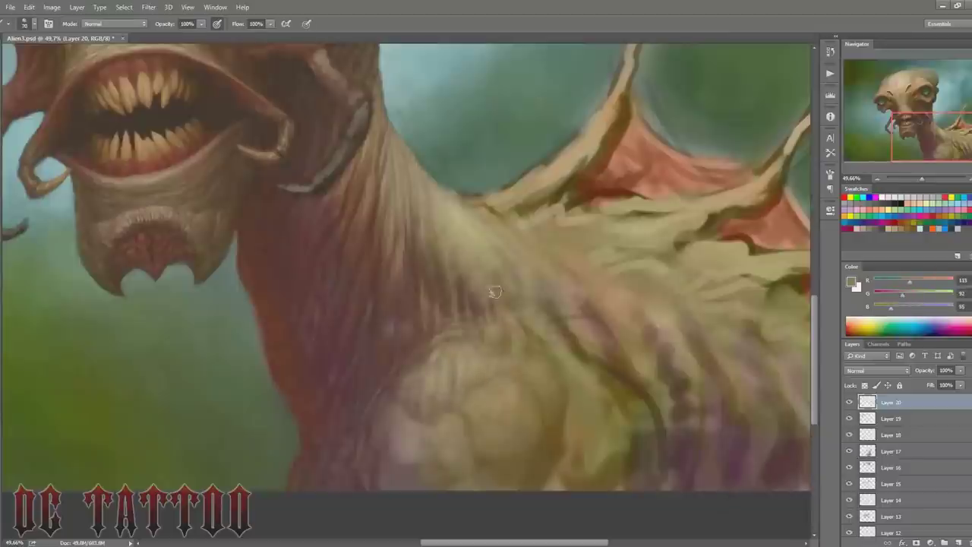
Step: Alternate dark reddish, darker brown, olive and tan strokes to soften the chest shading
left_click(434, 384, "alt")
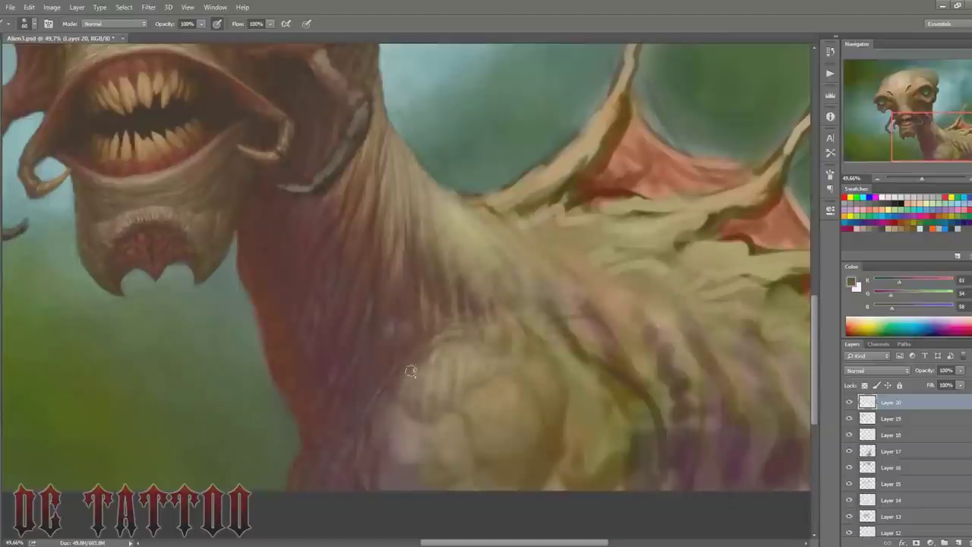
left_click(436, 388, "alt")
left_click(484, 361, "alt")
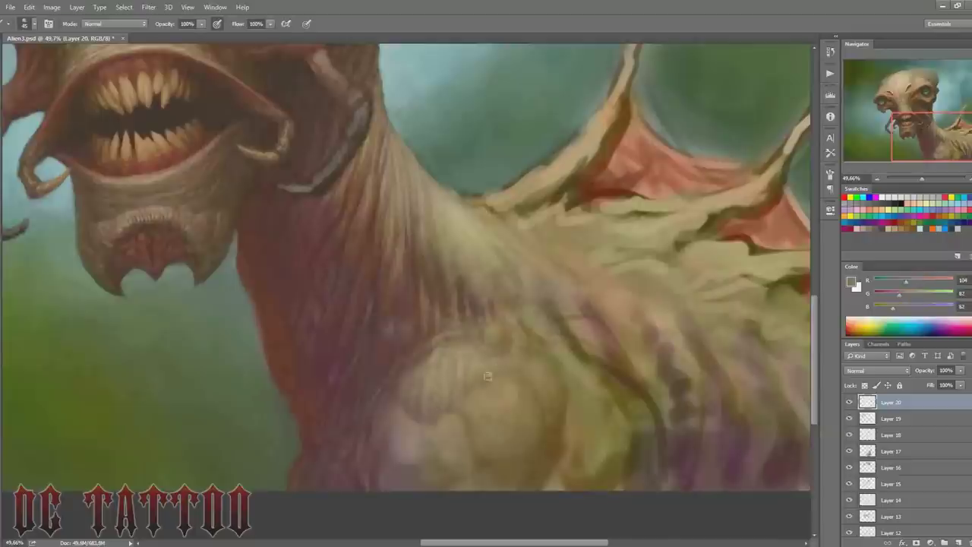
left_click(516, 403, "alt")
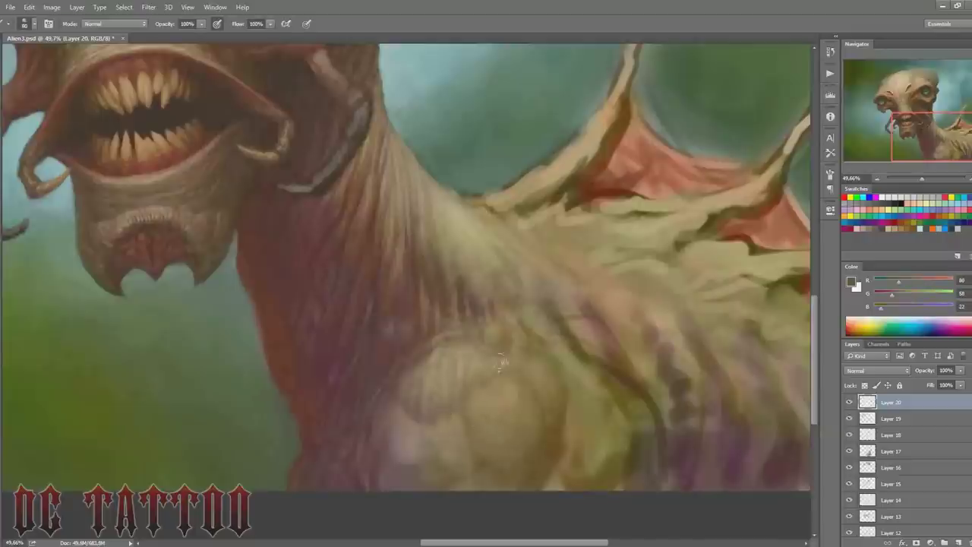
key("bracketright")
key("bracketright")
key("bracketright")
key("bracketleft")
key("bracketleft")
key("bracketleft")
left_click(410, 426, "alt")
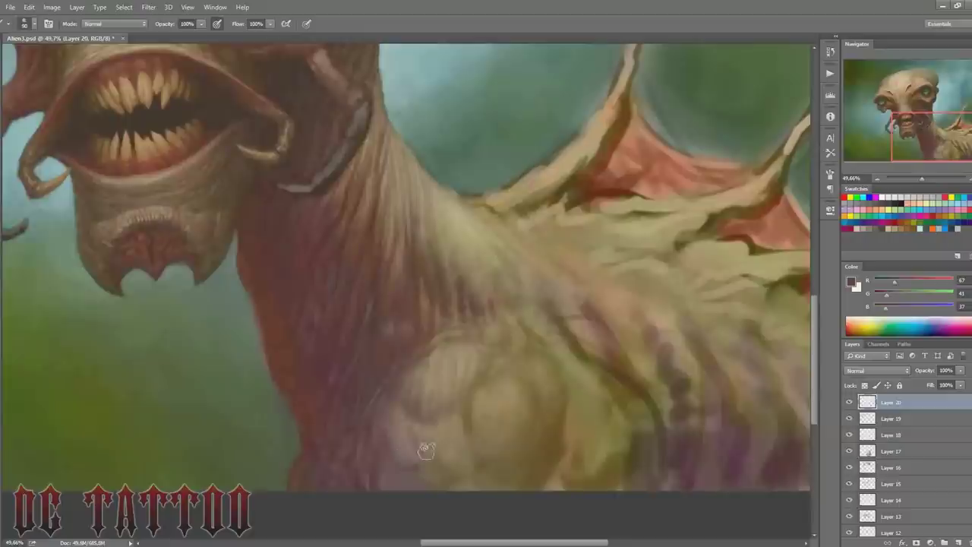
left_click(448, 437, "alt")
Step: Paint a soft reddish shadow across the chest and blend it with tan
key("bracketright")
key("bracketright")
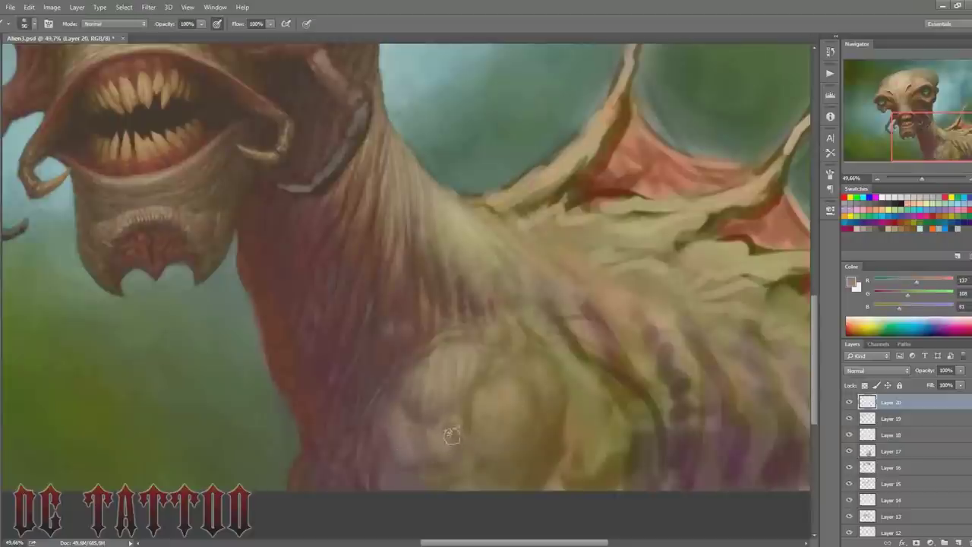
left_click(453, 400, "alt")
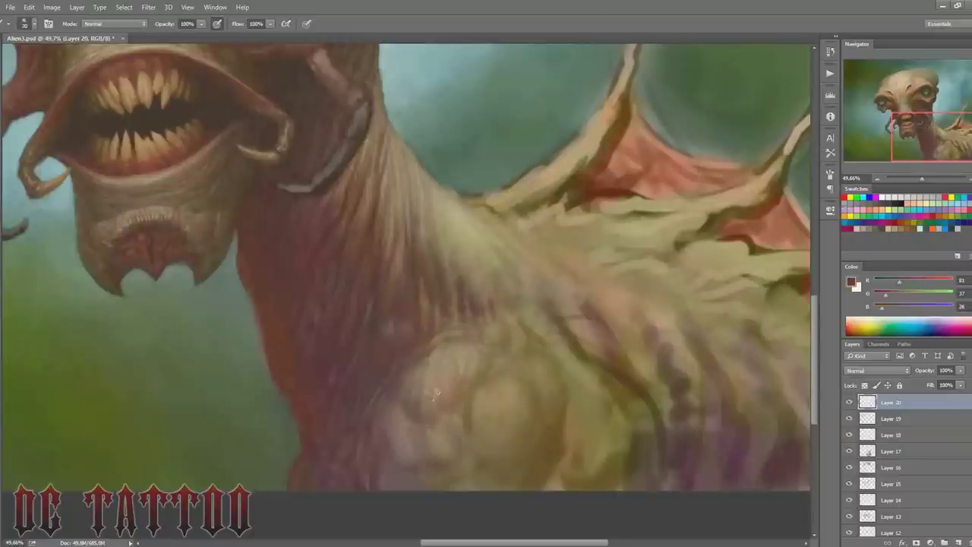
key("bracketleft")
left_click_drag(443, 408, 483, 383)
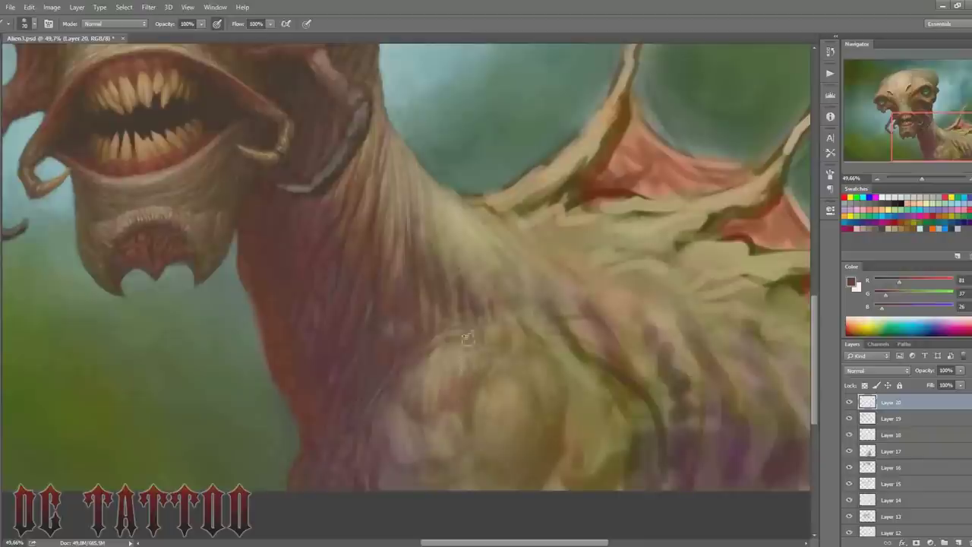
left_click(454, 399, "alt")
left_click(402, 385, "alt")
left_click(415, 429, "alt")
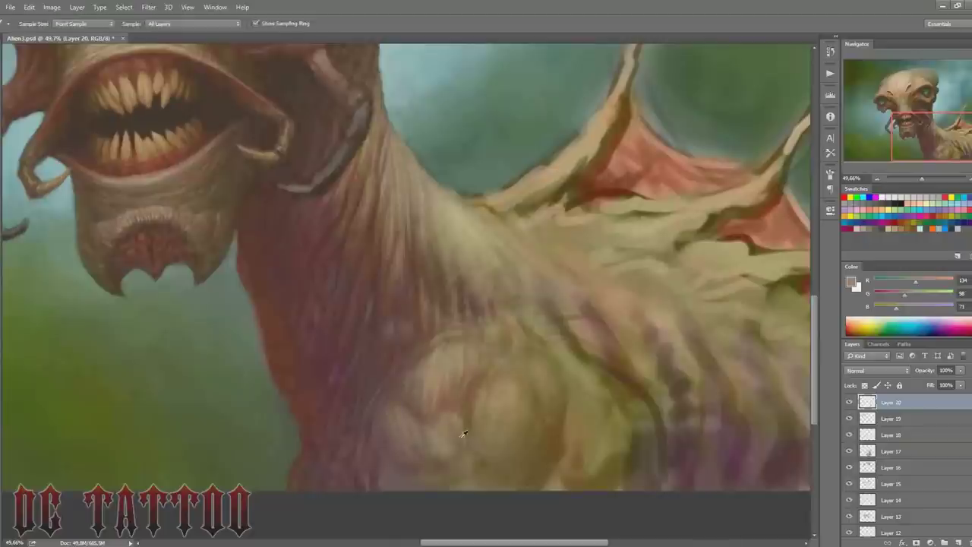
Step: Rework the chest with darker browns, lighter tans, an ochre skin tone and mid brown
left_click(429, 452, "alt")
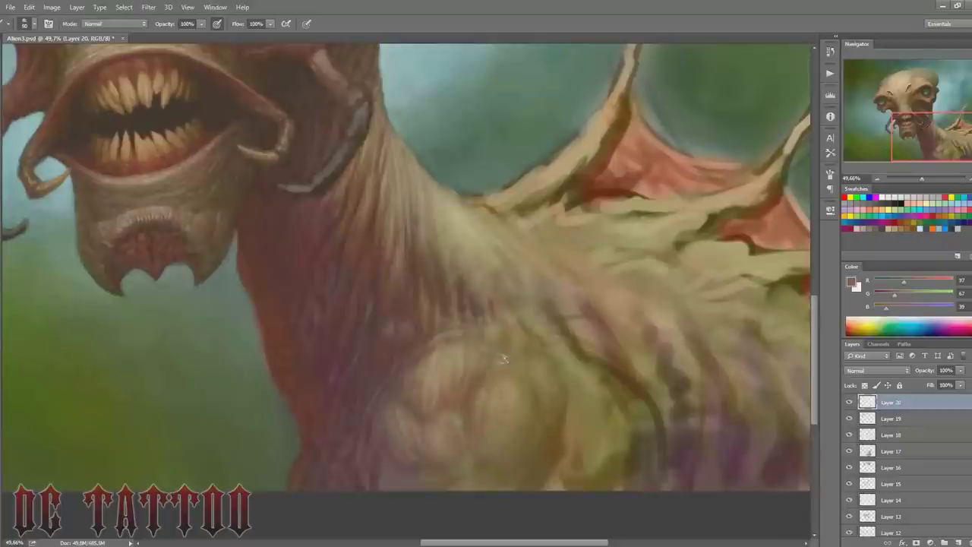
left_click(503, 359, "alt")
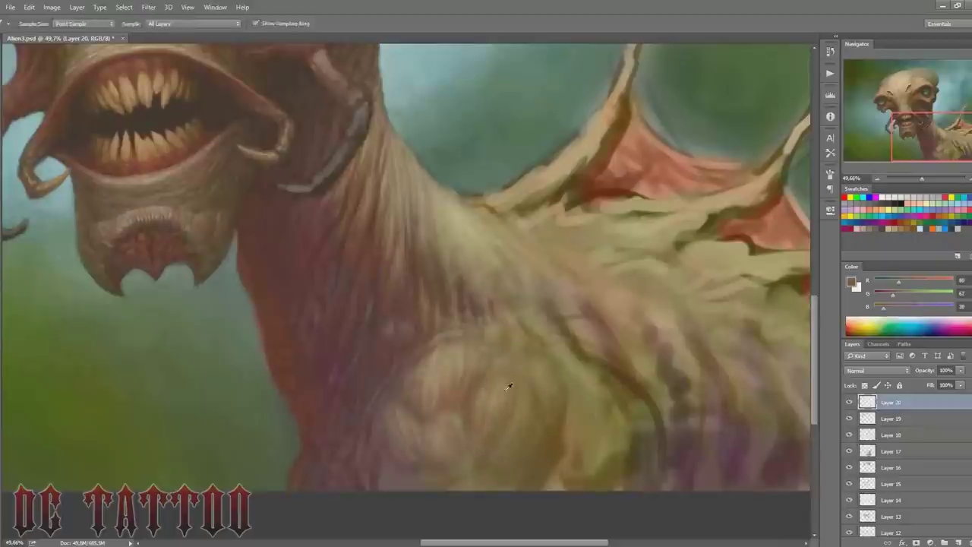
left_click(510, 381, "alt")
left_click(495, 423, "alt")
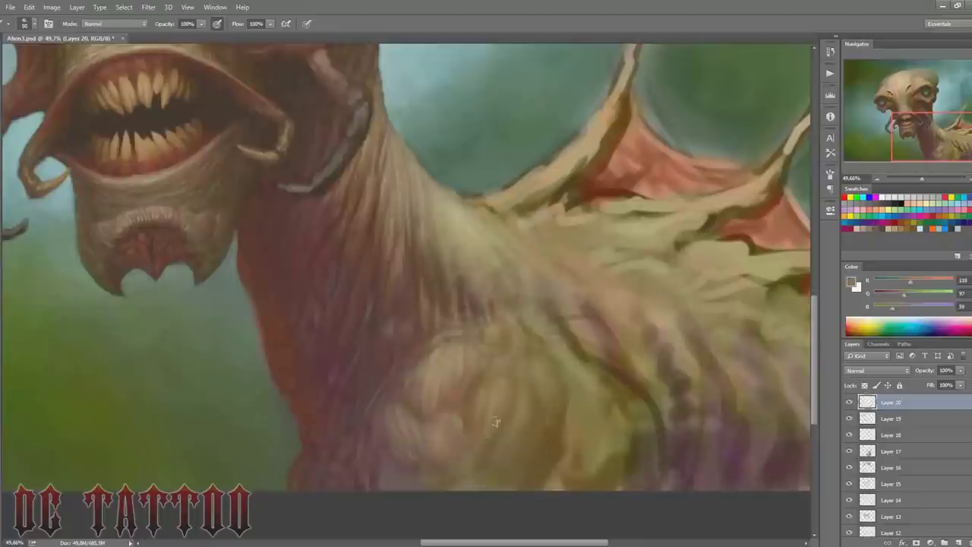
left_click(568, 280, "alt")
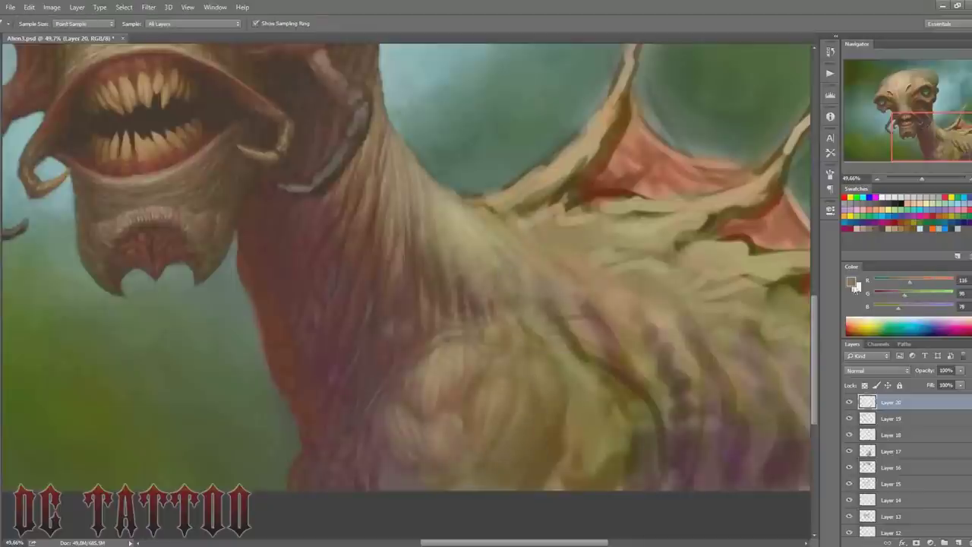
left_click(534, 386, "alt")
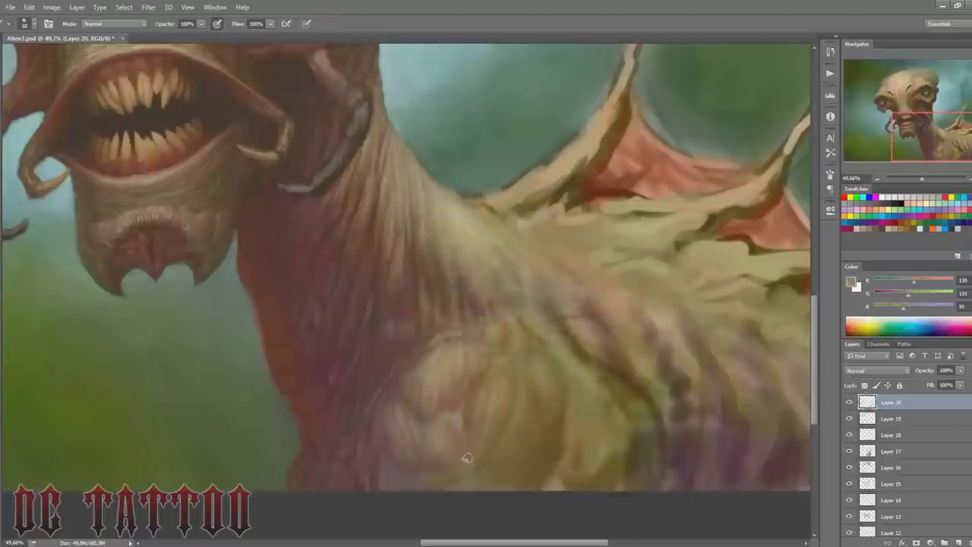
left_click(512, 386, "alt")
Step: Deepen the lower chest and ribs with dark reddish, deep brown and warm brown strokes
scroll(531, 334, "down", 3)
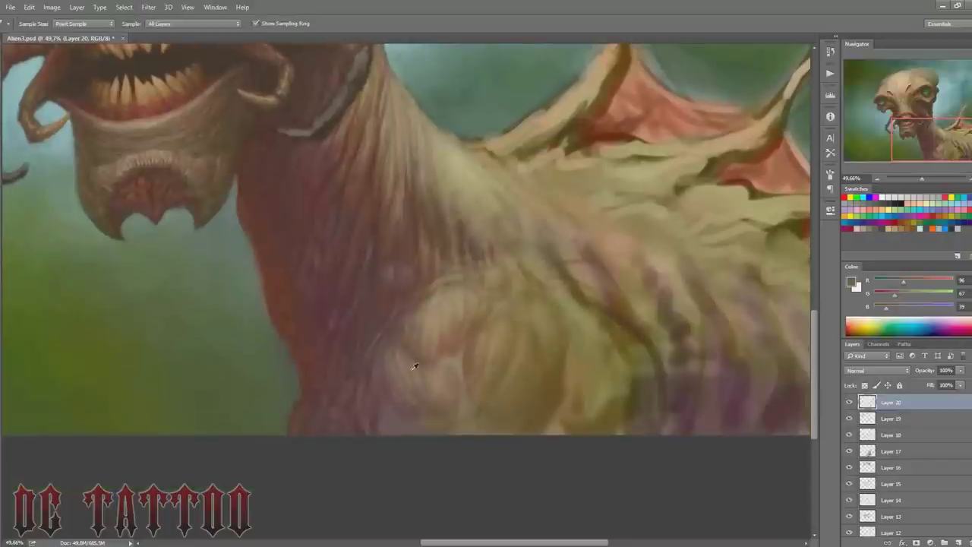
left_click(383, 417, "alt")
left_click(380, 420, "alt")
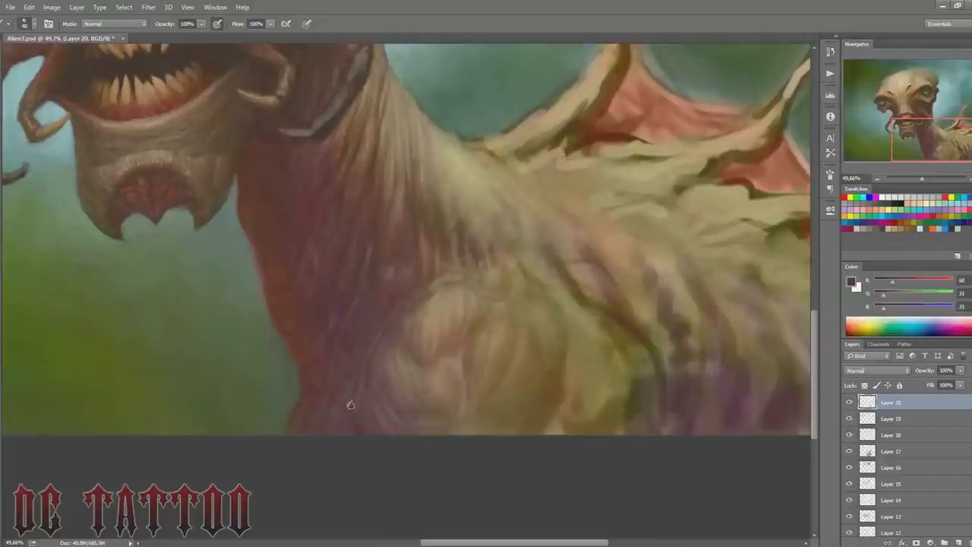
key("bracketleft")
key("bracketleft")
key("bracketleft")
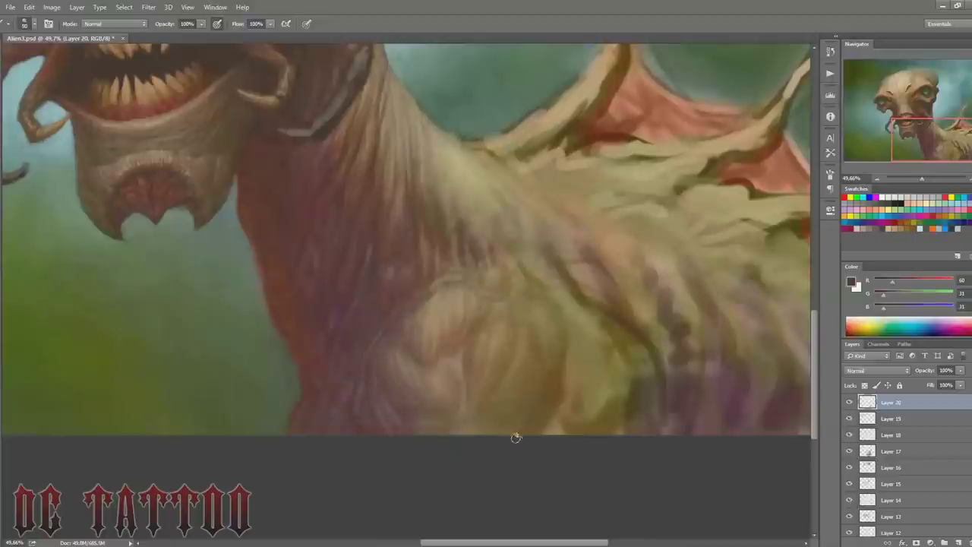
left_click(512, 373, "alt")
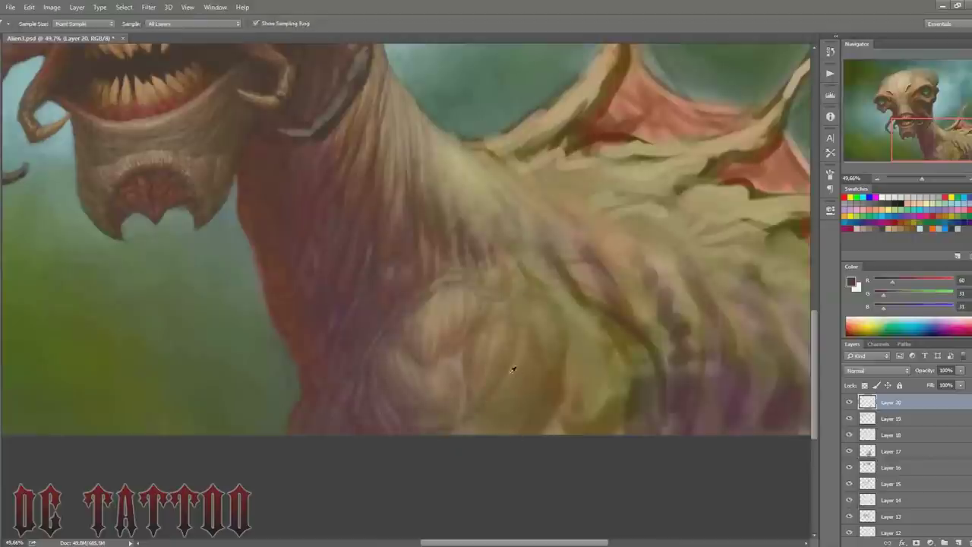
key("bracketright")
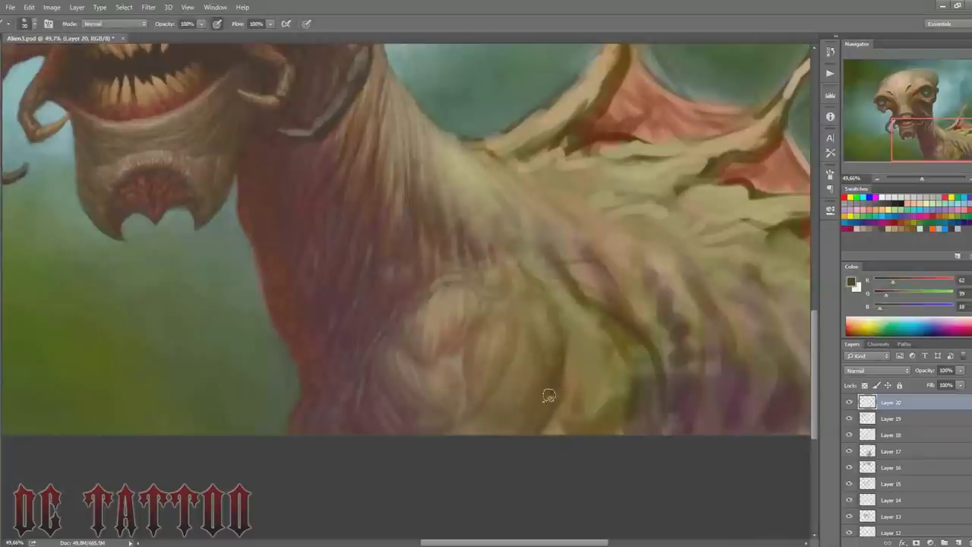
key("bracketright")
left_click(486, 405, "alt")
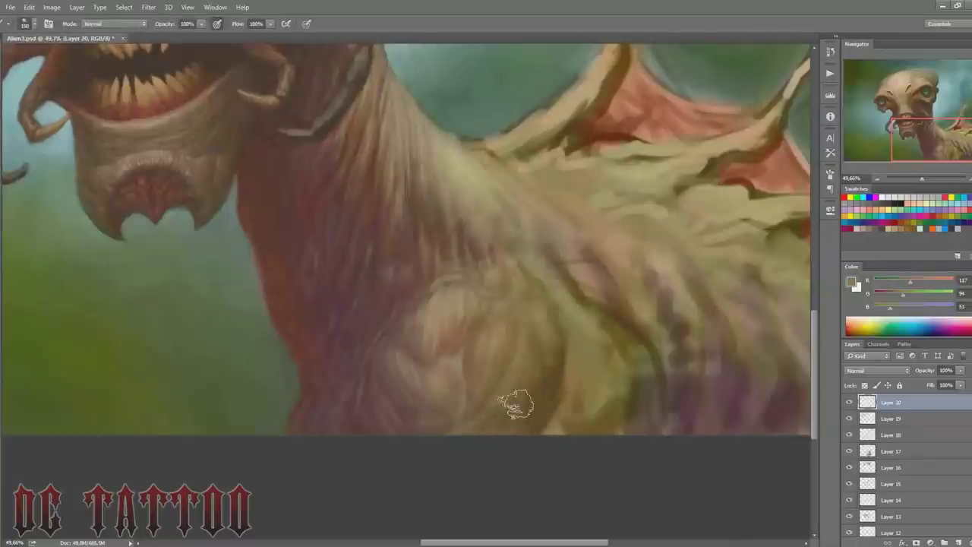
Step: Shade the ribs in lighter, dark, warmer and ochre browns, switching brush size between 175 and 70
left_click(531, 330, "alt")
key("bracketright")
key("bracketright")
key("bracketright")
key("bracketleft")
key("bracketleft")
key("bracketleft")
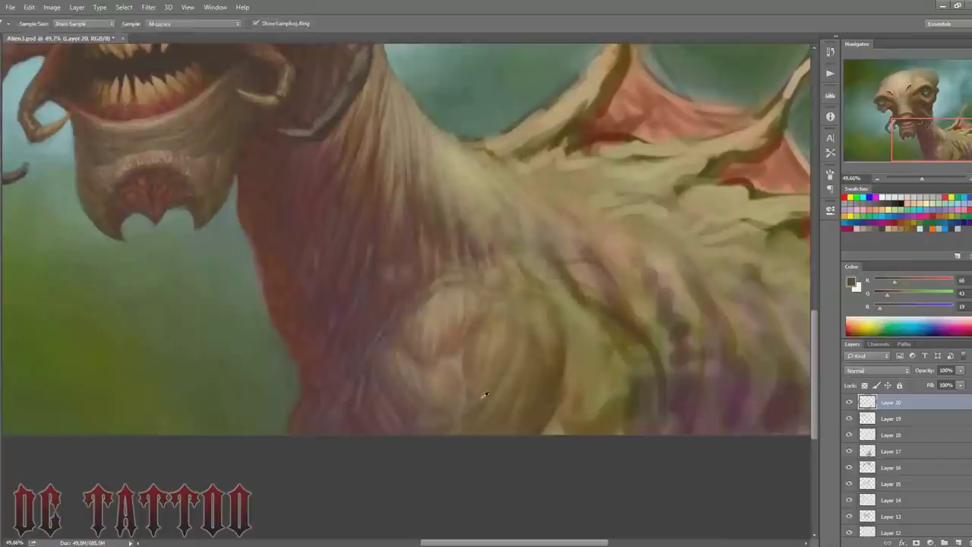
left_click(507, 357, "alt")
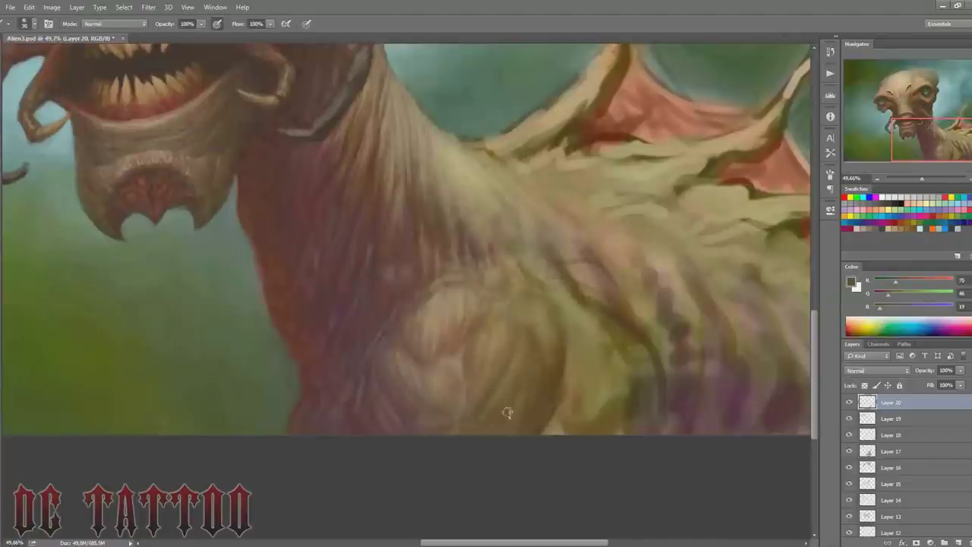
left_click(541, 385, "alt")
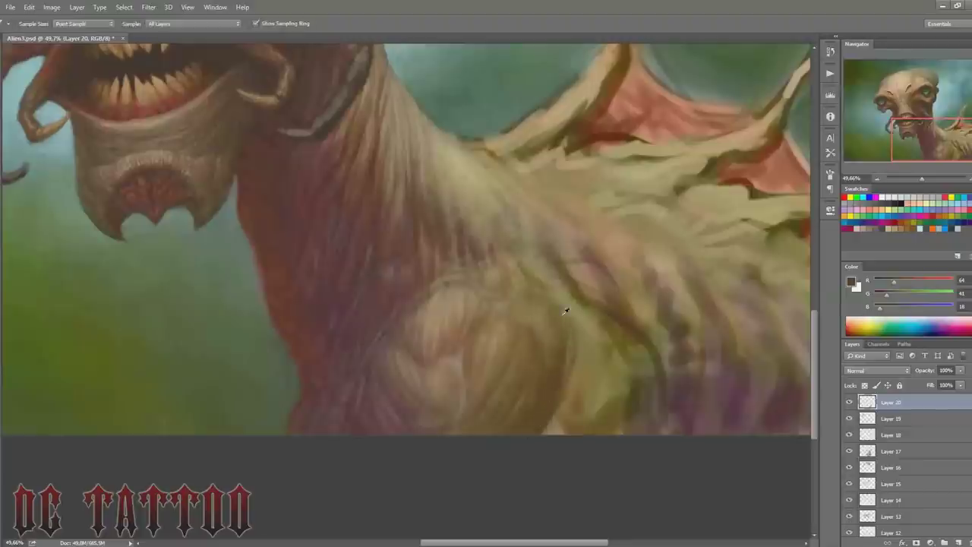
left_click(565, 310, "alt")
left_click(562, 373, "alt")
key("bracketright")
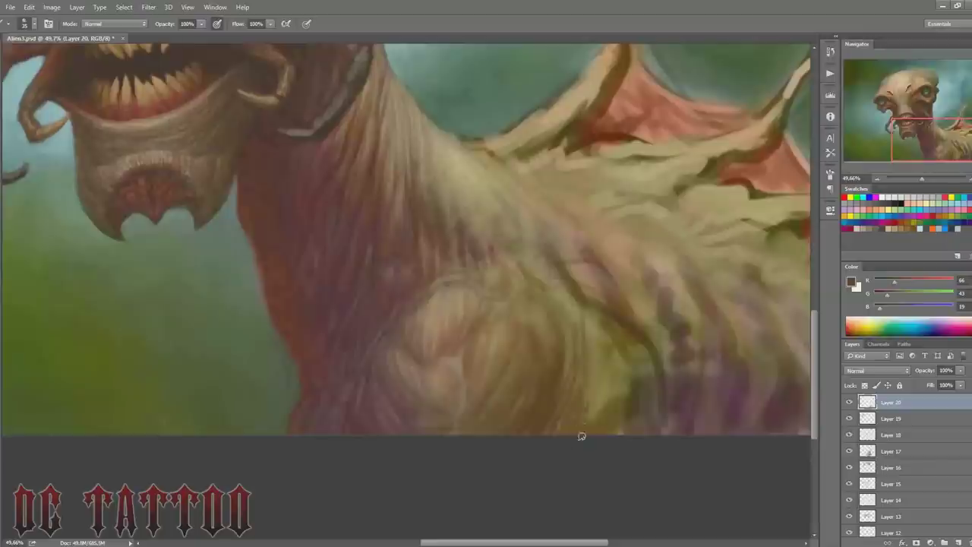
left_click(598, 376, "alt")
Step: Paint olive highlights, light tan and dark brown rib shadows with a size-70 brush
key("bracketleft")
key("bracketleft")
key("bracketleft")
key("bracketright")
left_click(555, 328, "alt")
key("bracketright")
key("bracketright")
key("bracketright")
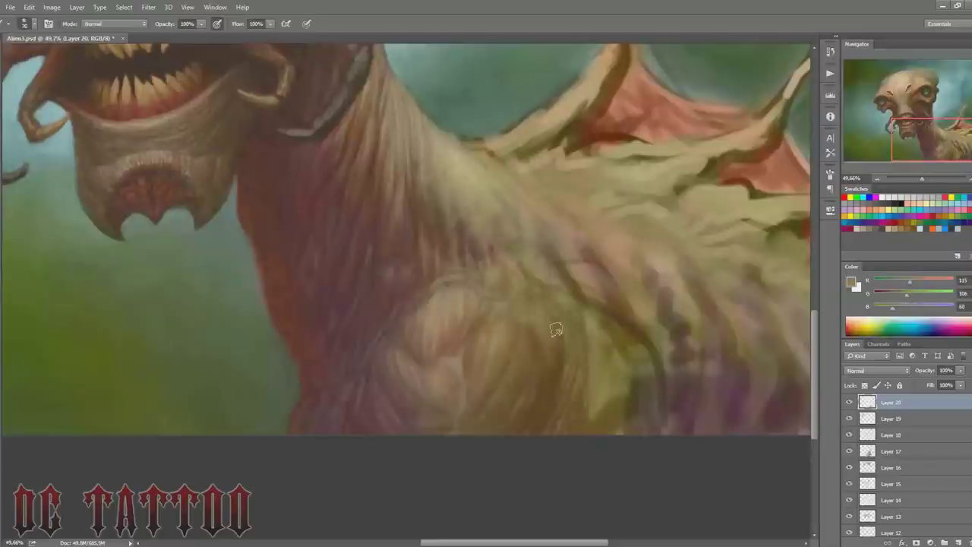
left_click(556, 405, "alt")
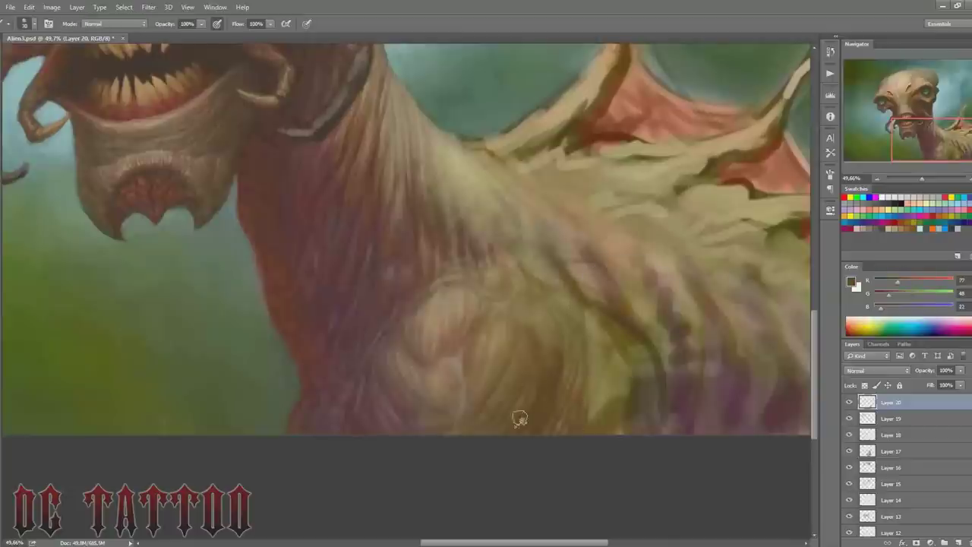
left_click(504, 299, "alt")
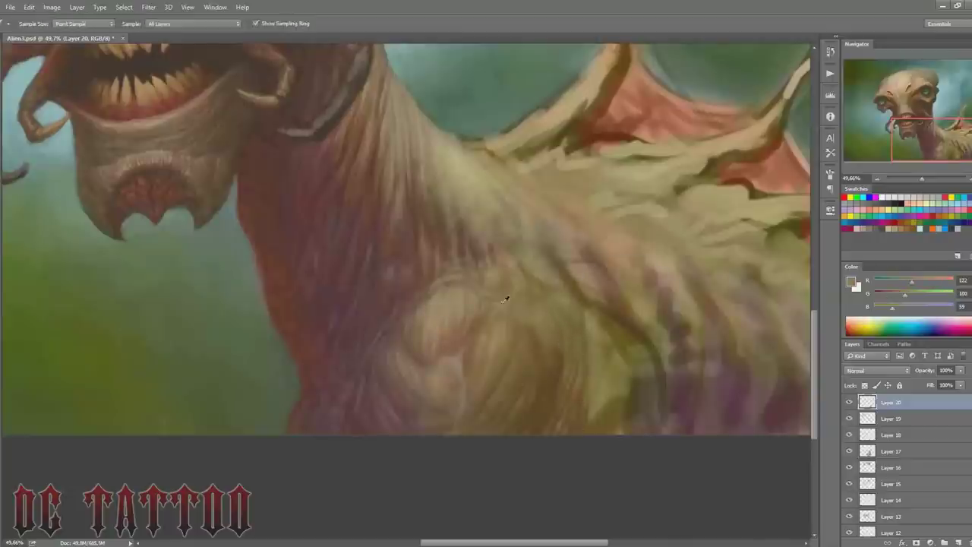
left_click(459, 206, "alt")
left_click(574, 433, "alt")
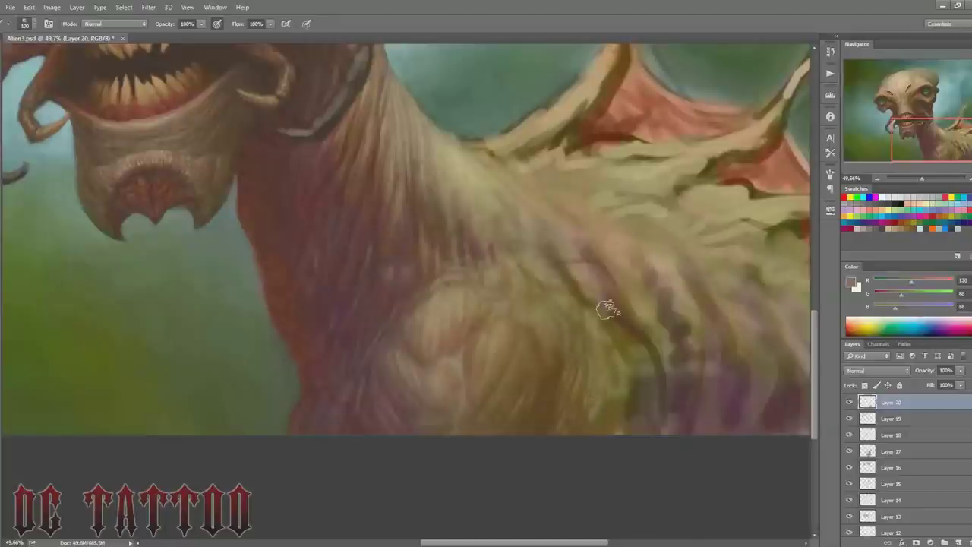
left_click(639, 391, "alt")
Step: Paint olive shading over the lower right ribs with a size-175 brush
key("bracketright")
key("bracketright")
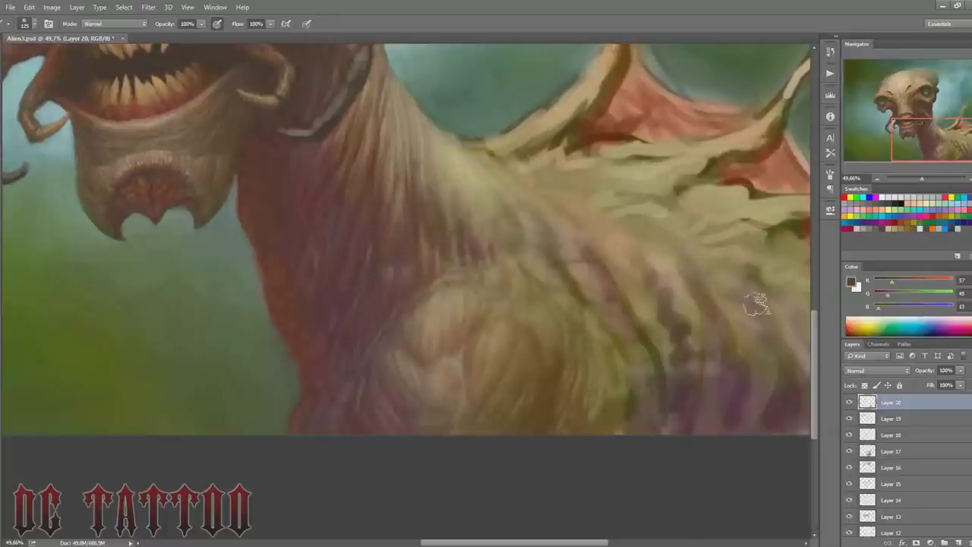
left_click(755, 303, "alt")
left_click_drag(690, 373, 676, 395)
key("bracketleft")
key("bracketleft")
key("bracketleft")
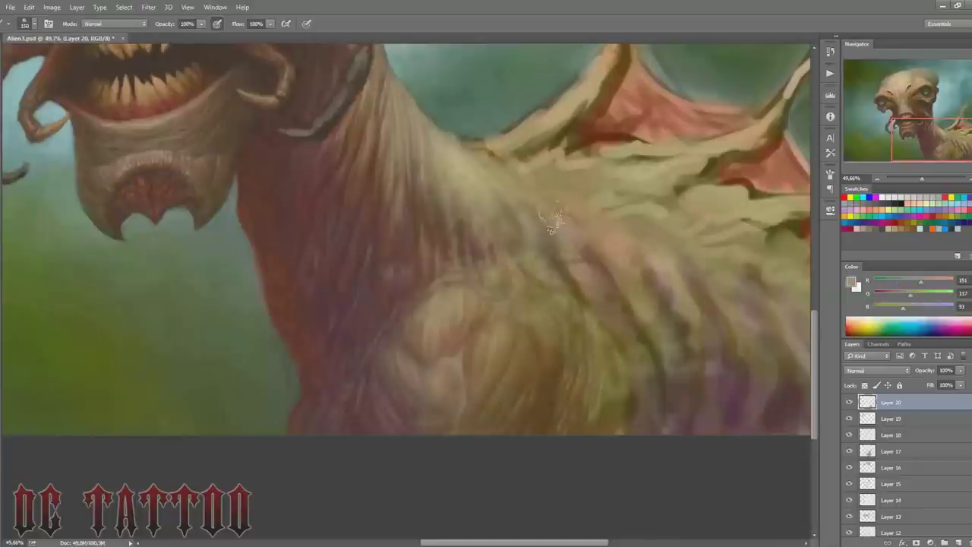
left_click(657, 370, "alt")
left_click(638, 391, "alt")
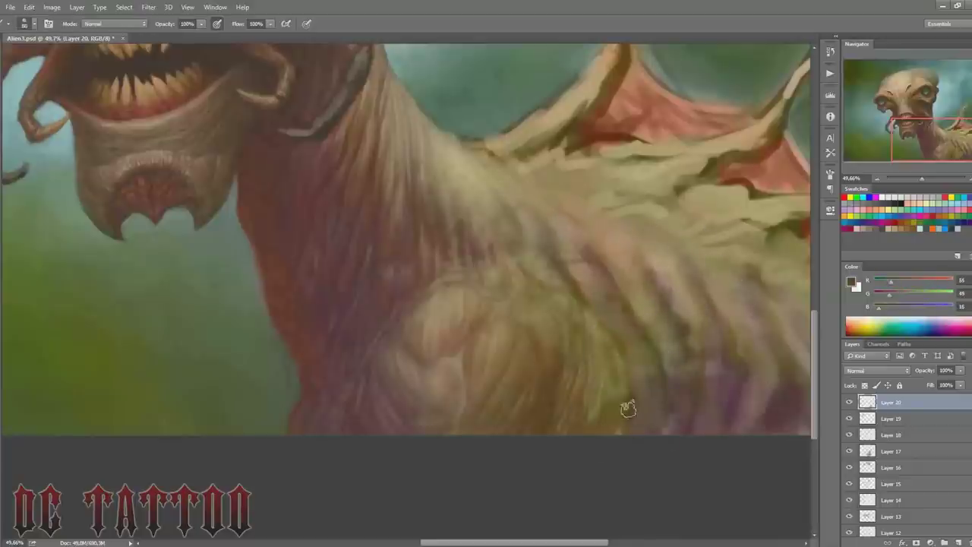
Step: Paint dark shadow strokes along the lower ribs, then blend with dark olive and reddish brown
key("bracketright")
key("bracketright")
key("bracketright")
left_click_drag(600, 379, 612, 402)
key("bracketleft")
key("bracketleft")
key("bracketleft")
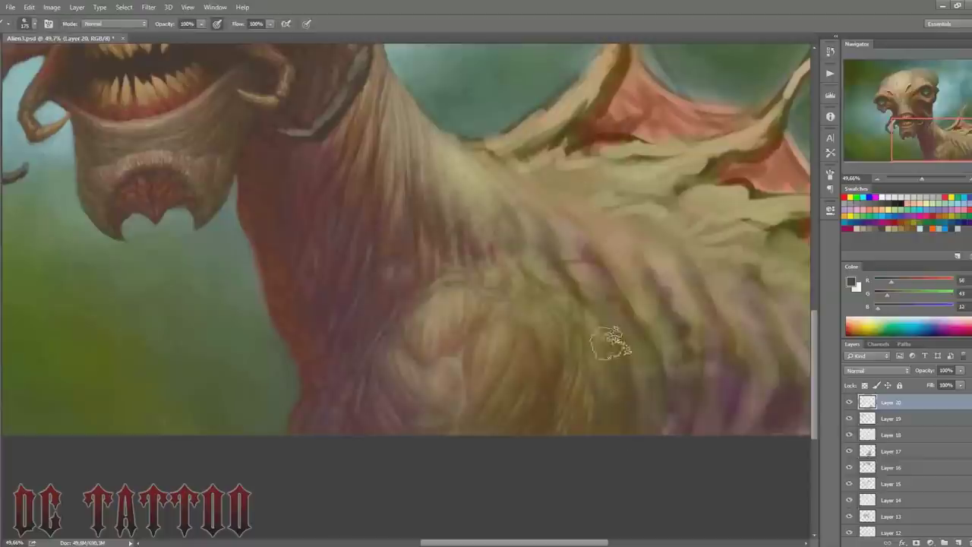
left_click(693, 409, "alt")
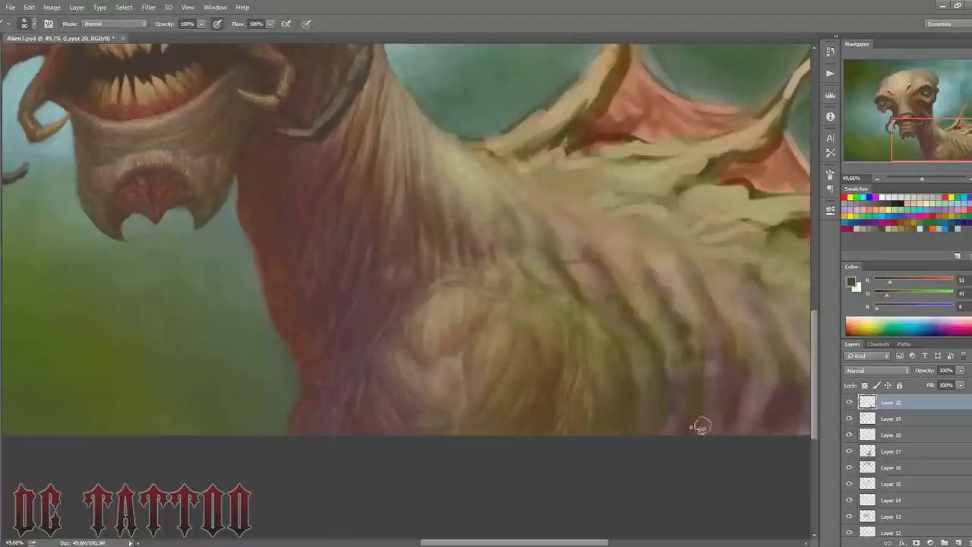
key("bracketright")
key("bracketright")
key("bracketright")
left_click(710, 298, "alt")
Step: Start the shoulder fur with reddish-brown and light tan at brush size 200, and save the painting
scroll(710, 299, "right", 3)
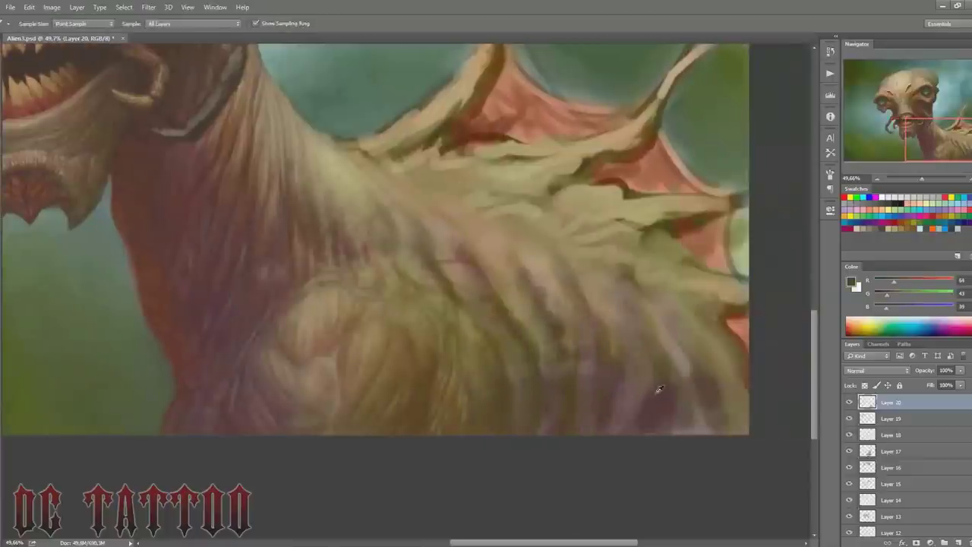
key("bracketleft")
key("bracketleft")
key("bracketleft")
left_click(626, 400, "alt")
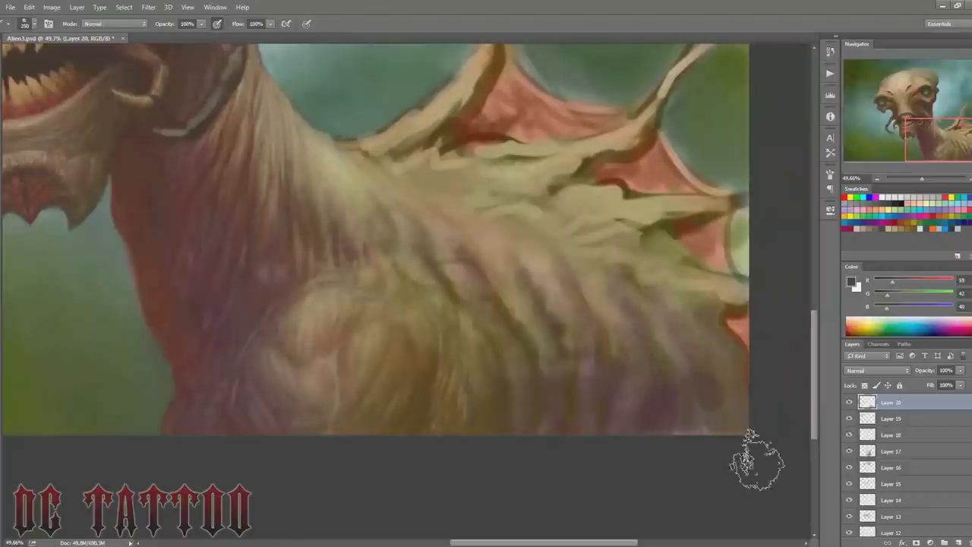
left_click(339, 167, "alt")
key("bracketright")
key("bracketright")
key("bracketright")
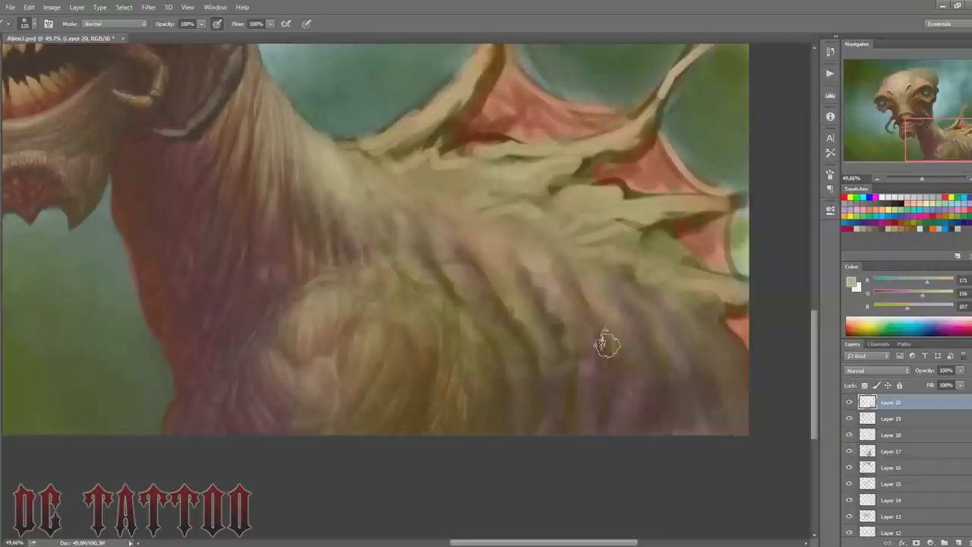
left_click(352, 239, "alt")
key("ctrl+s")
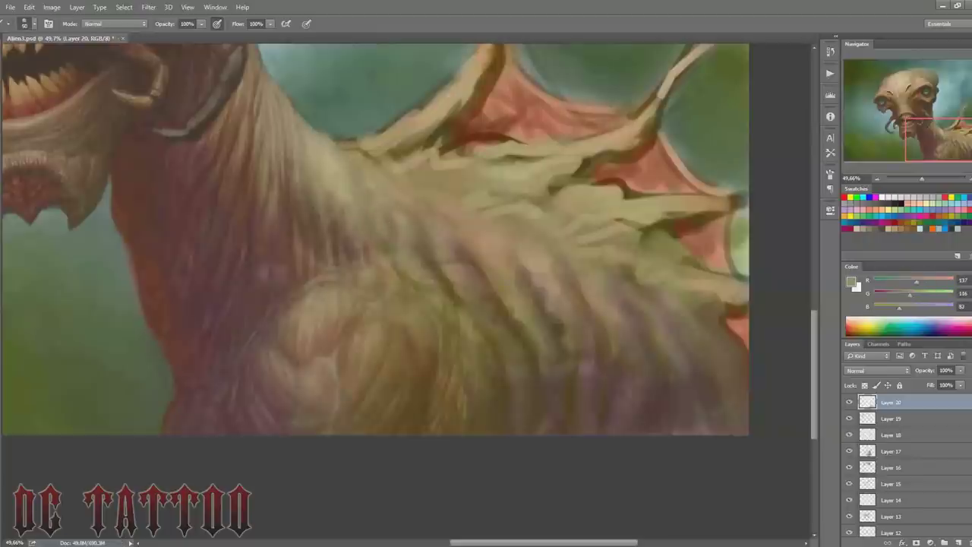
Step: Add textured fur strokes with lighter tans, paler fur tones and darker brown
left_click(388, 243, "alt")
left_click(397, 225, "alt")
left_click(393, 230, "alt")
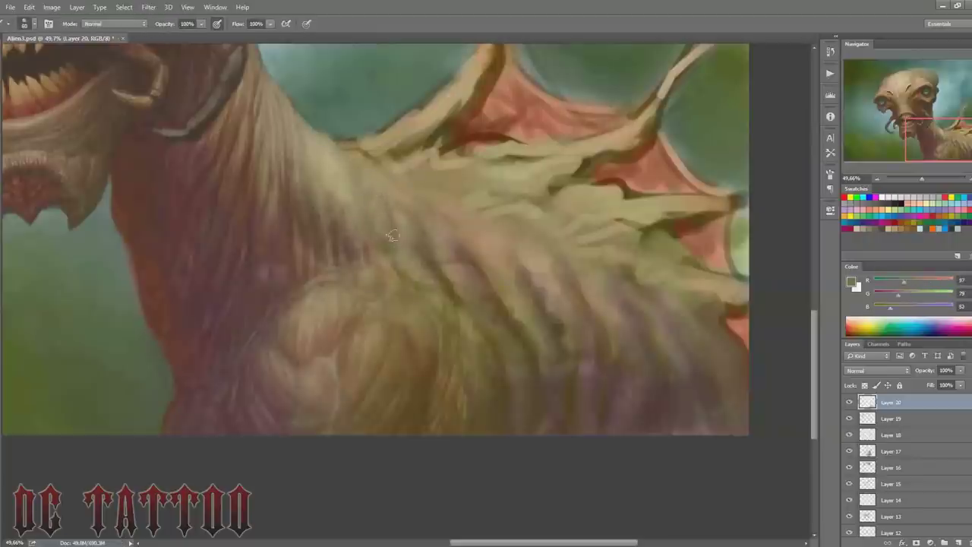
left_click(354, 185, "alt")
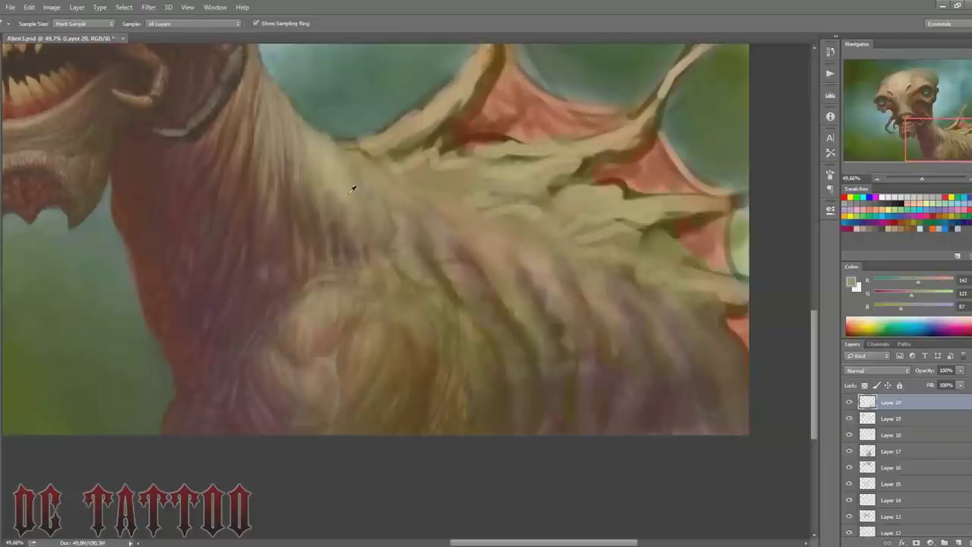
key("bracketright")
left_click(414, 243, "alt")
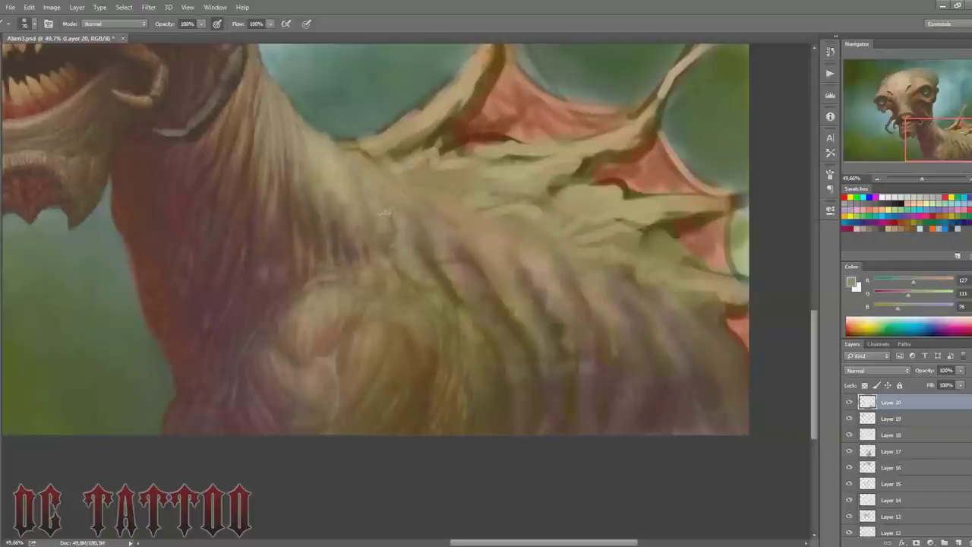
left_click(414, 266, "alt")
key("bracketright")
key("bracketright")
Step: Deepen the fur with darker brown shadows, warm tones and a mid brown
left_click(452, 282, "alt")
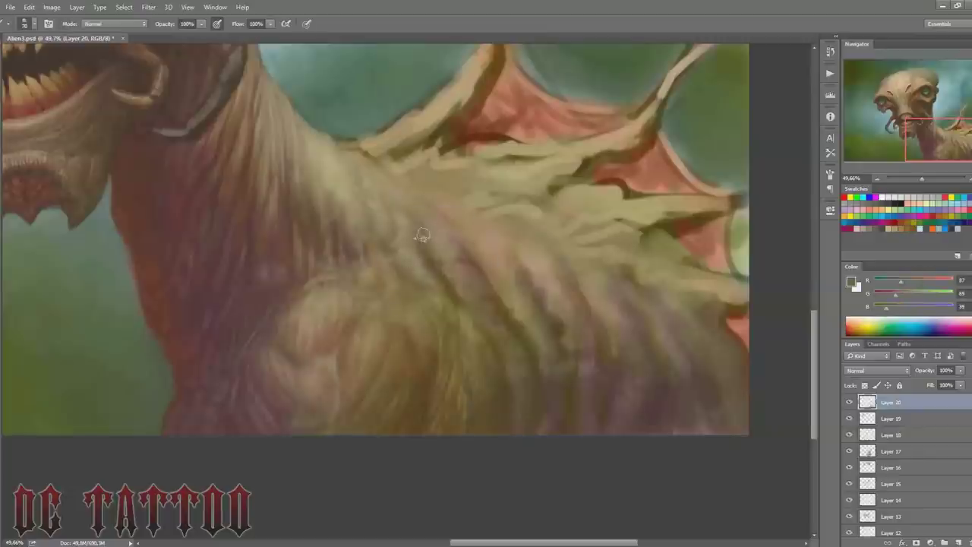
left_click(423, 237, "alt")
key("bracketright")
left_click(464, 266, "alt")
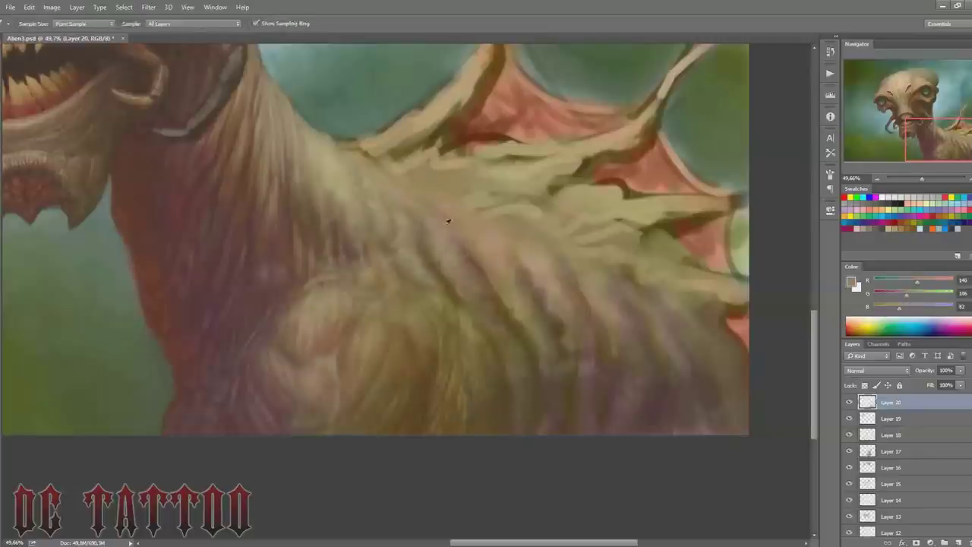
left_click(418, 302, "alt")
key("bracketright")
key("bracketright")
key("bracketright")
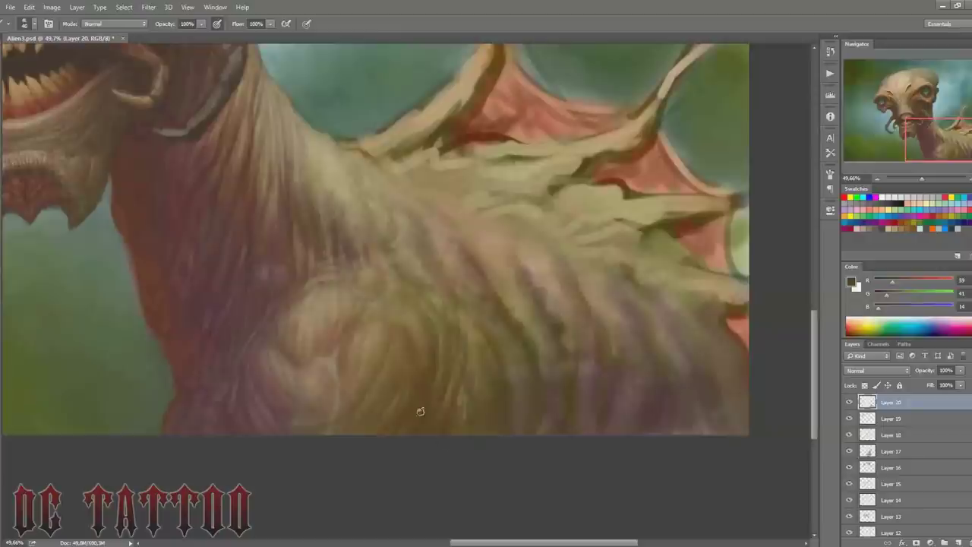
left_click(461, 409, "alt")
key("bracketright")
key("bracketright")
key("bracketright")
Step: Add light, pinkish and olive tan fur highlights, then add a new layer and mirror the canvas
left_click(463, 262, "alt")
key("bracketright")
key("bracketright")
key("bracketright")
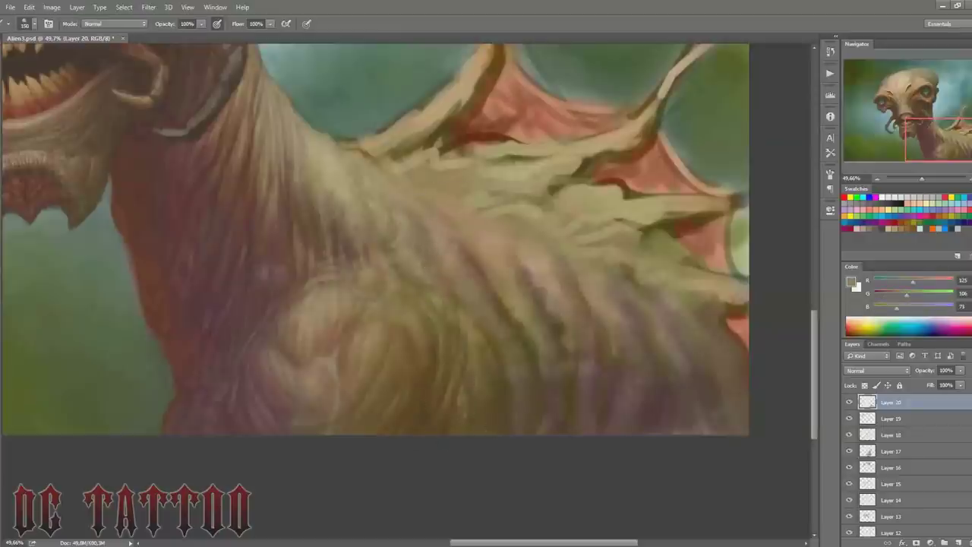
left_click(480, 239, "alt")
left_click(519, 315, "alt")
left_click(525, 308, "alt")
key("bracketleft")
key("bracketleft")
key("bracketleft")
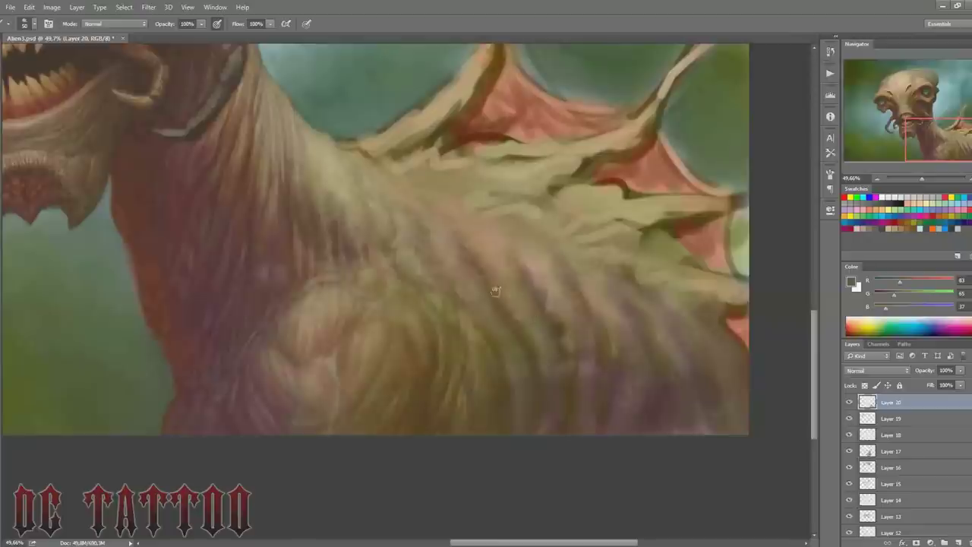
key("ctrl+shift+n")
key("Return")
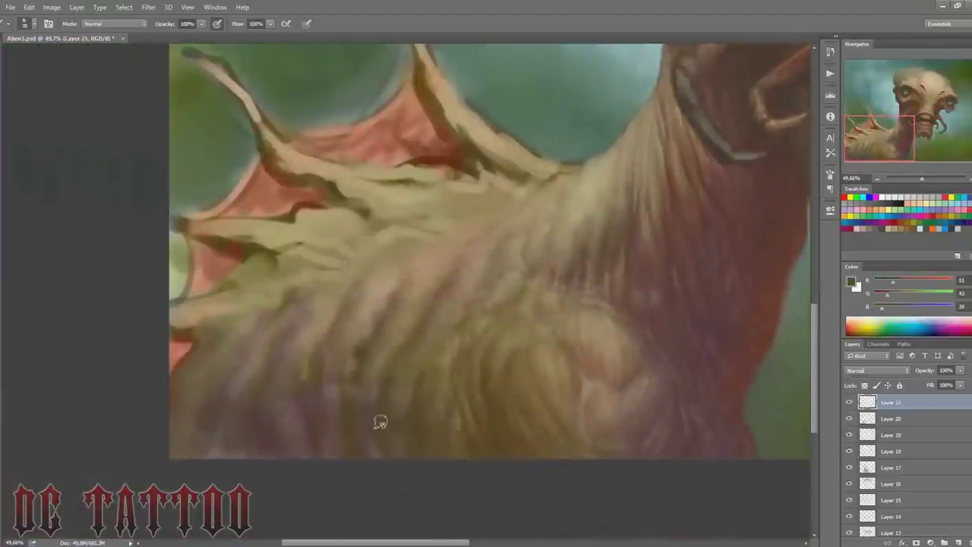
Step: Shade the shoulder fur with reddish-brown, tan and mauve-brown tones at varied brush sizes
left_click(424, 219, "alt")
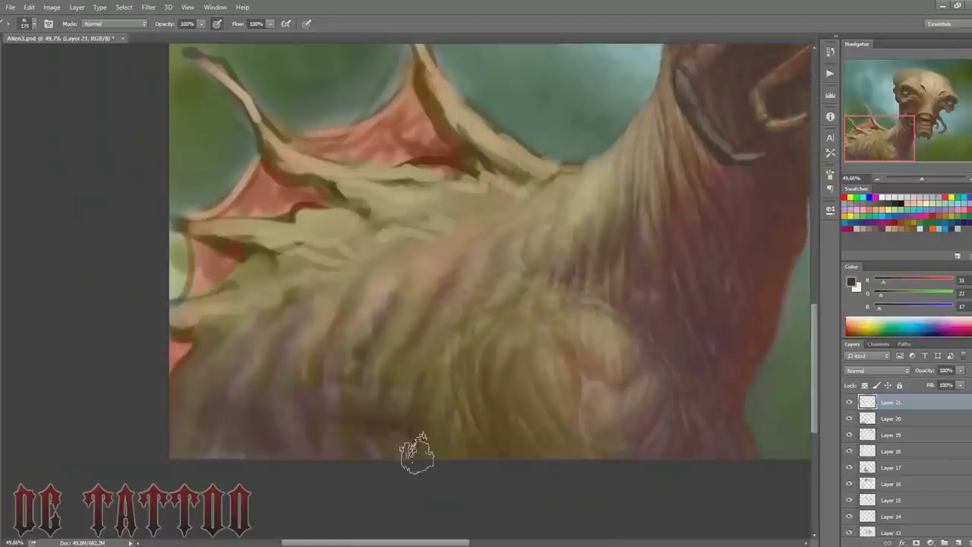
left_click(337, 383, "alt")
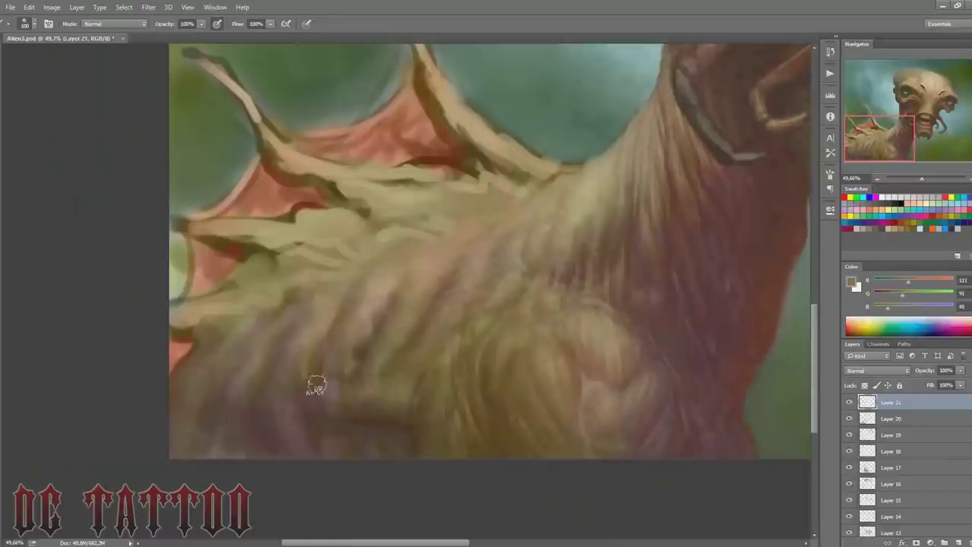
left_click(367, 381, "alt")
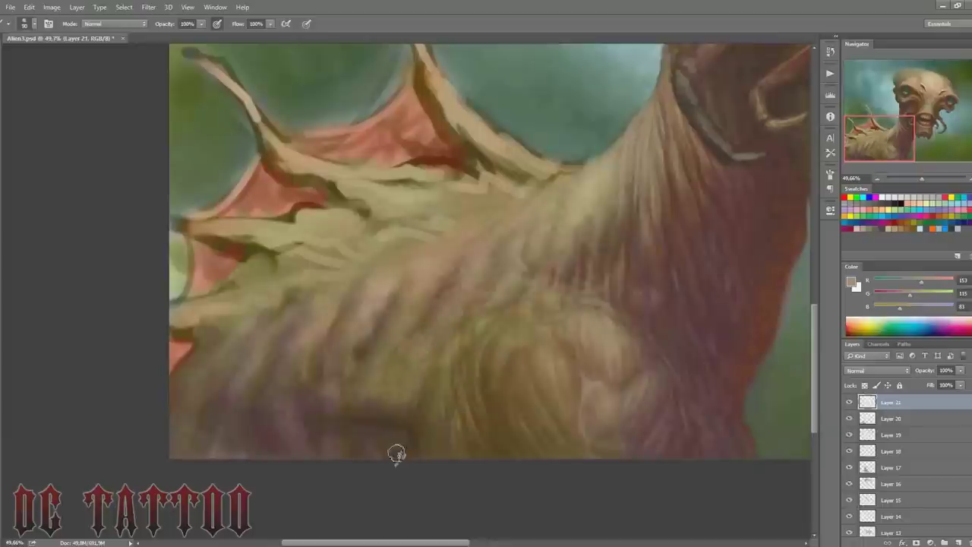
key("bracketright")
key("bracketright")
key("bracketright")
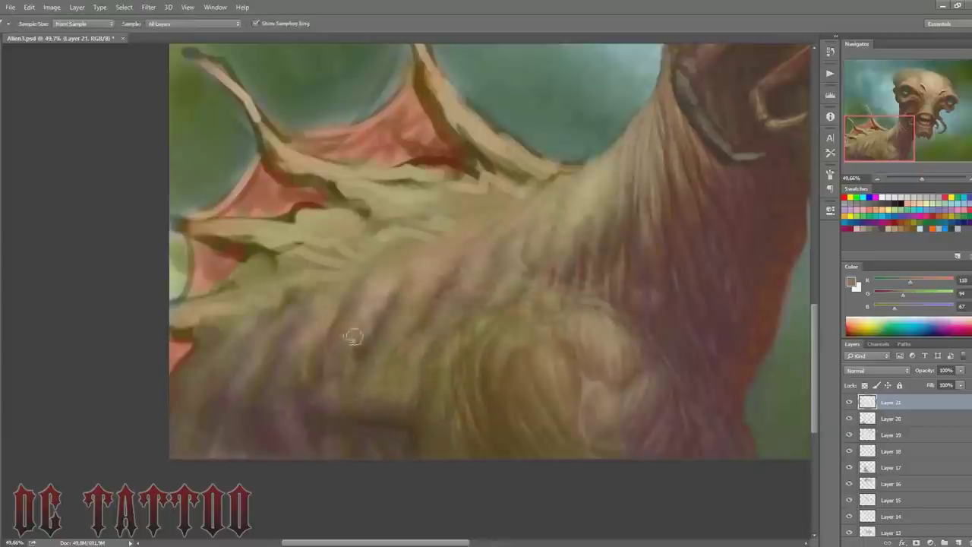
key("bracketleft")
key("bracketleft")
left_click(410, 275, "alt")
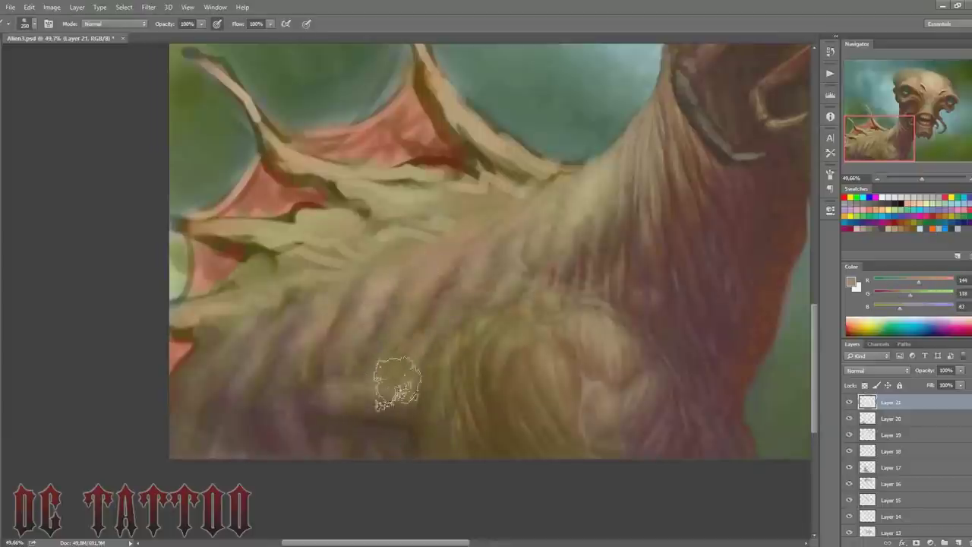
left_click(384, 372, "alt")
key("bracketright")
left_click(337, 380, "alt")
key("bracketleft")
key("bracketleft")
key("bracketleft")
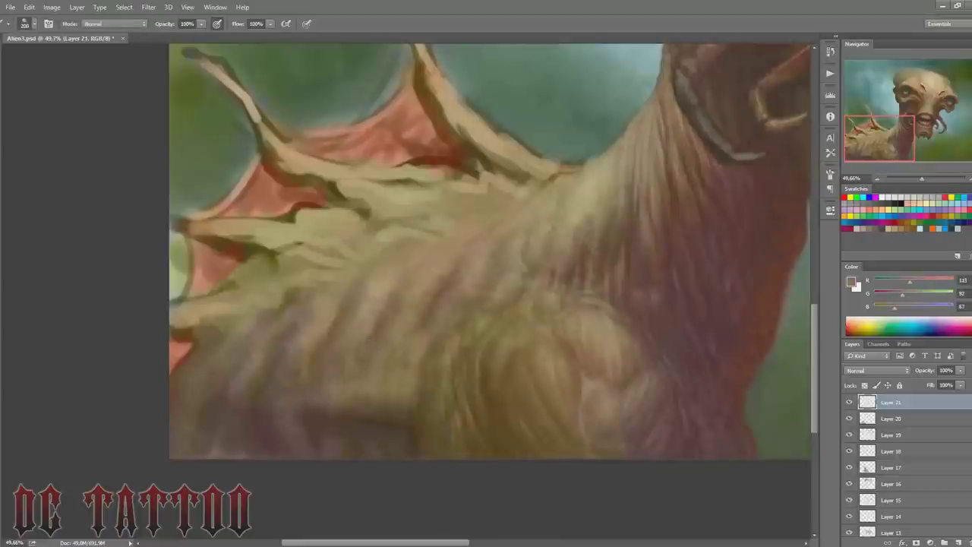
key("bracketright")
key("bracketright")
key("bracketright")
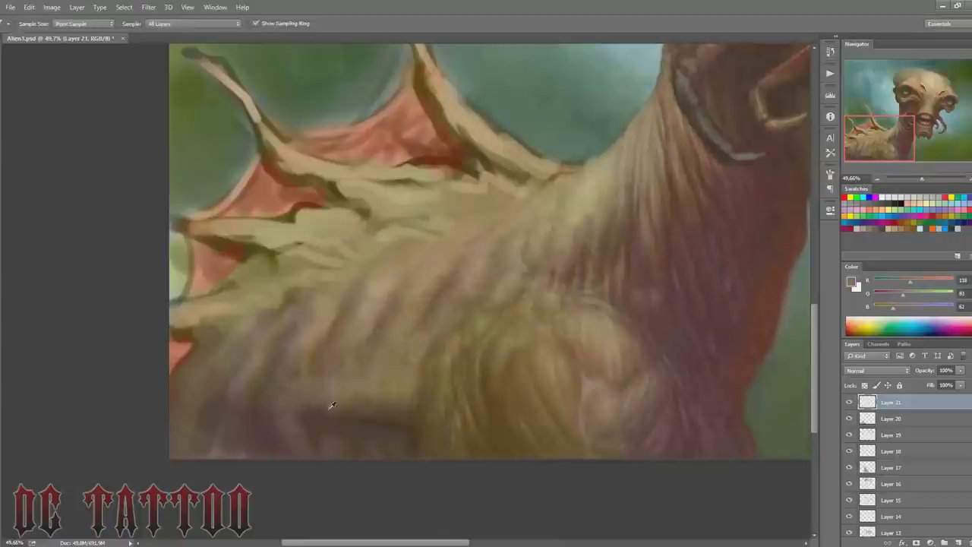
Step: Deepen the chest's lower edge with dark shadow colour and tan fur strokes
left_click(274, 410, "alt")
left_click(273, 421, "alt")
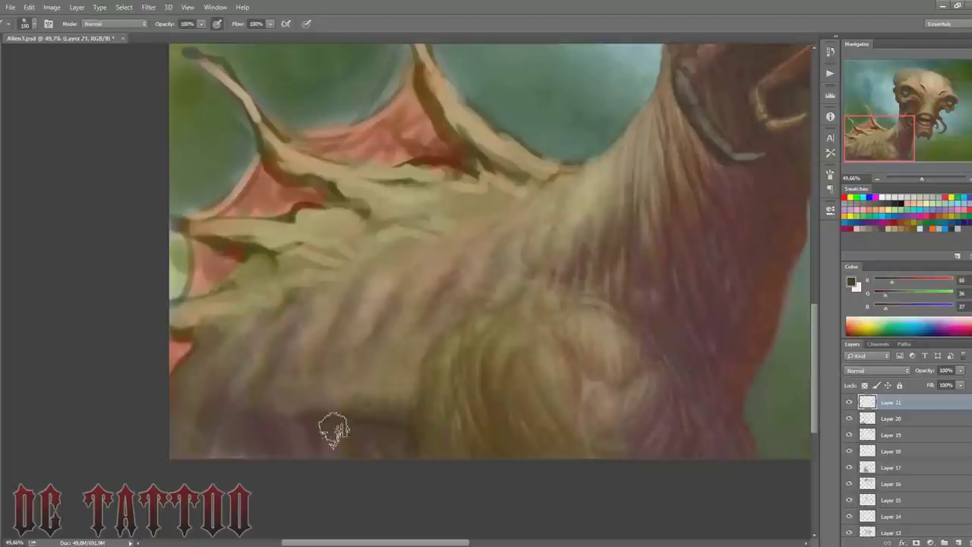
left_click(304, 403, "alt")
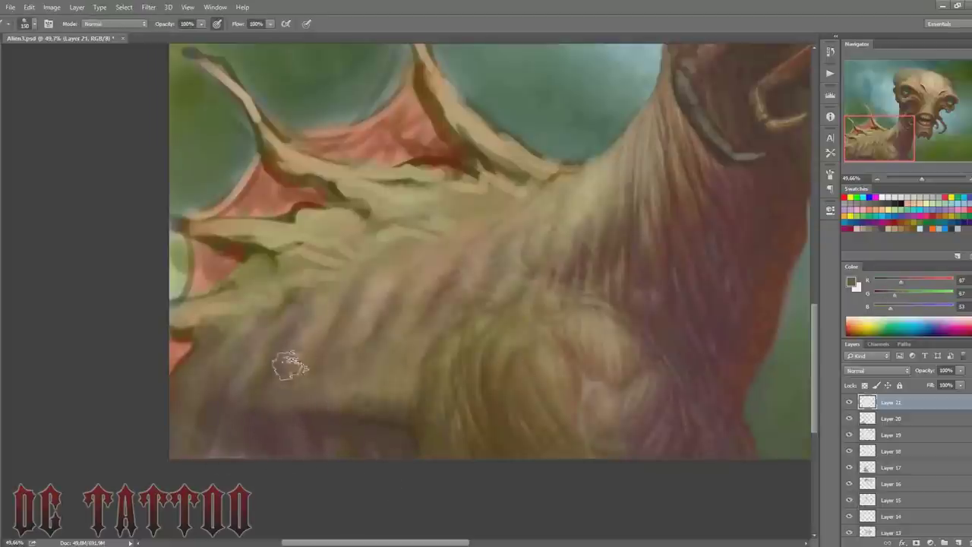
left_click(306, 303, "alt")
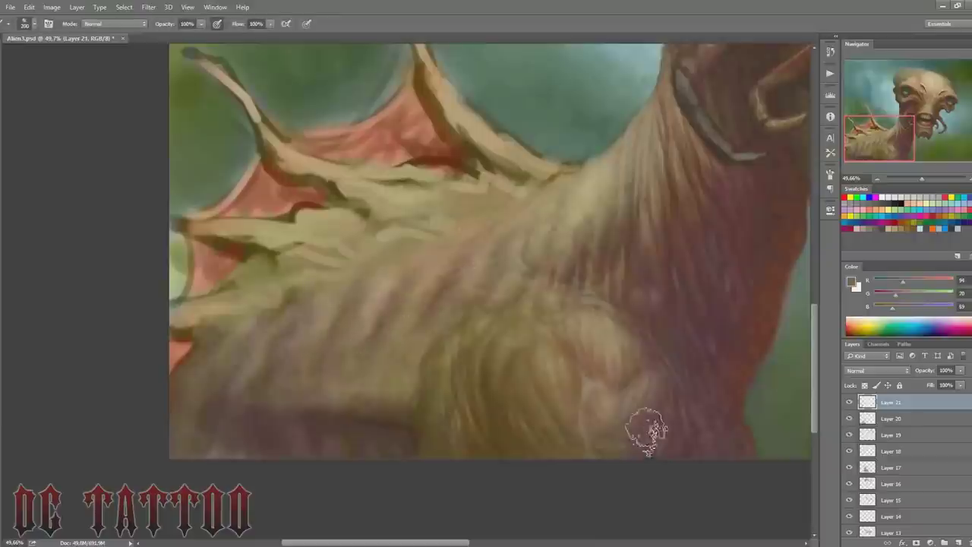
key("alt")
left_click(403, 379, "alt")
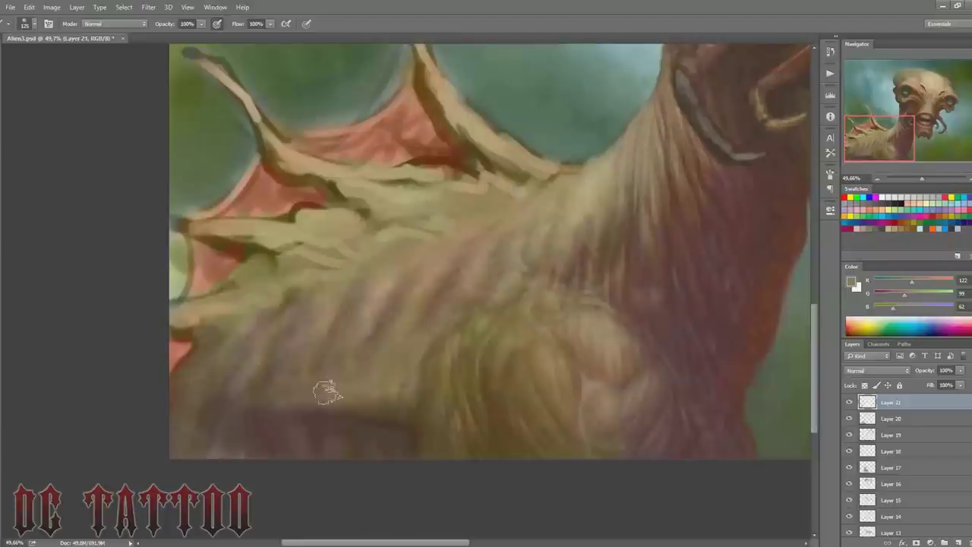
key("bracketleft")
key("bracketleft")
key("bracketleft")
left_click(256, 380, "alt")
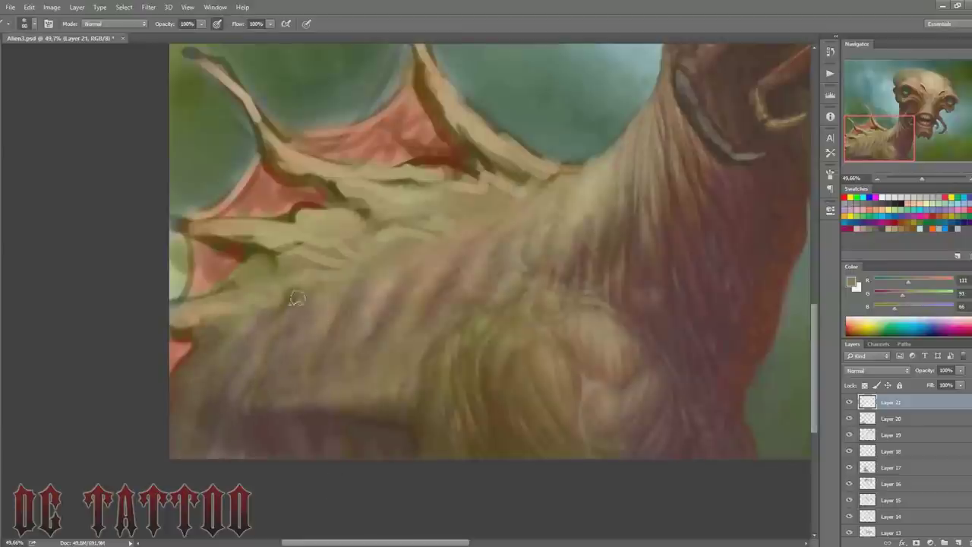
left_click(480, 356, "alt")
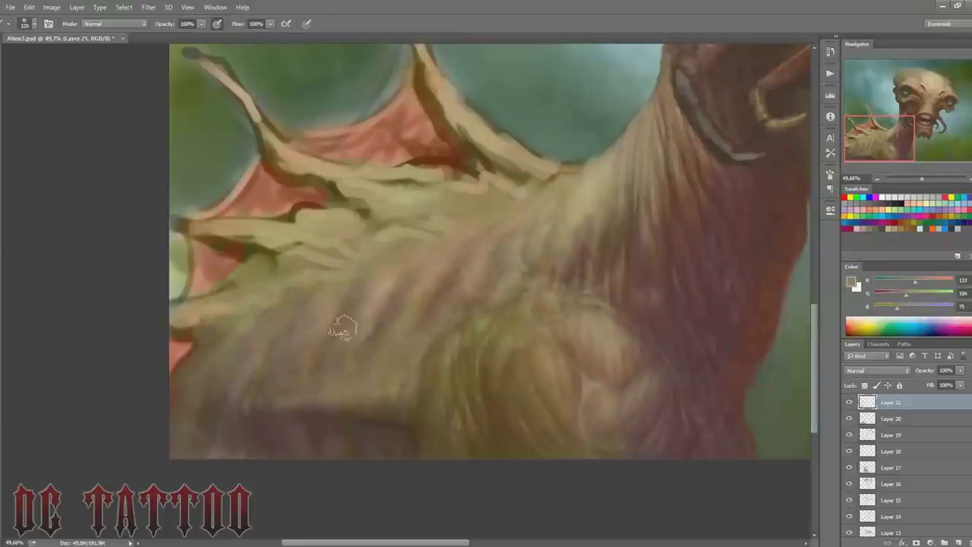
Step: Reinforce the chest and shoulder shadows with near-black brown and reddish mid-brown strokes
left_click(267, 404, "alt")
key("bracketright")
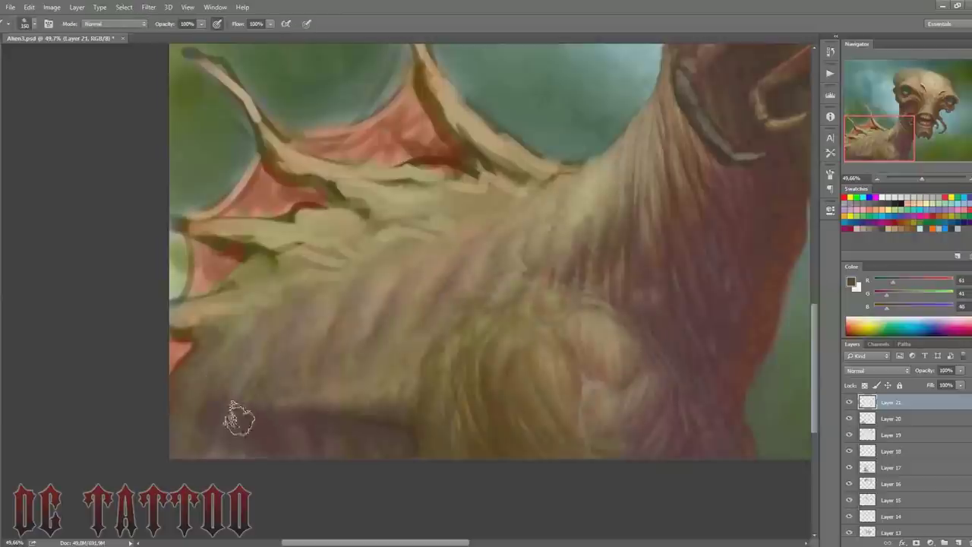
left_click(238, 418, "alt")
key("bracketleft")
key("bracketleft")
key("bracketleft")
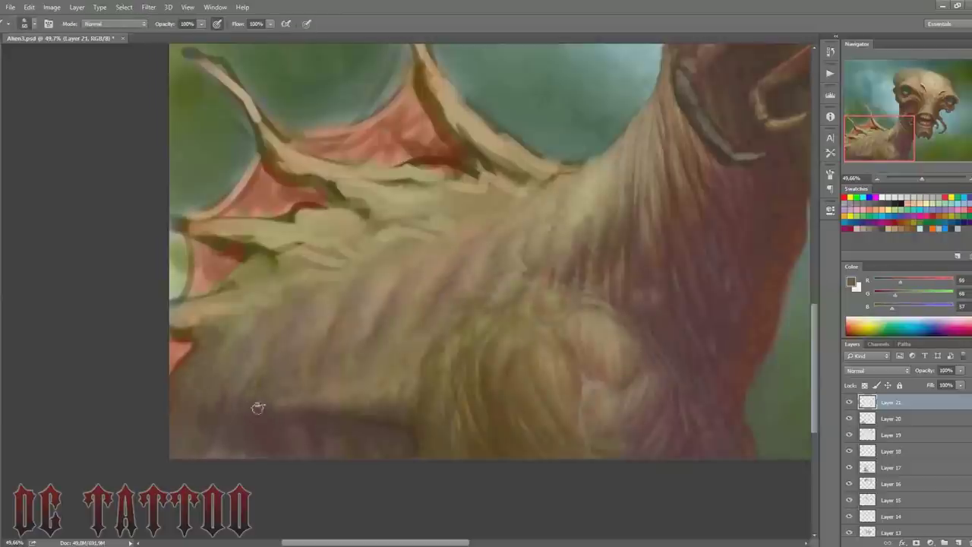
left_click(259, 408, "alt")
key("bracketright")
key("bracketright")
key("bracketright")
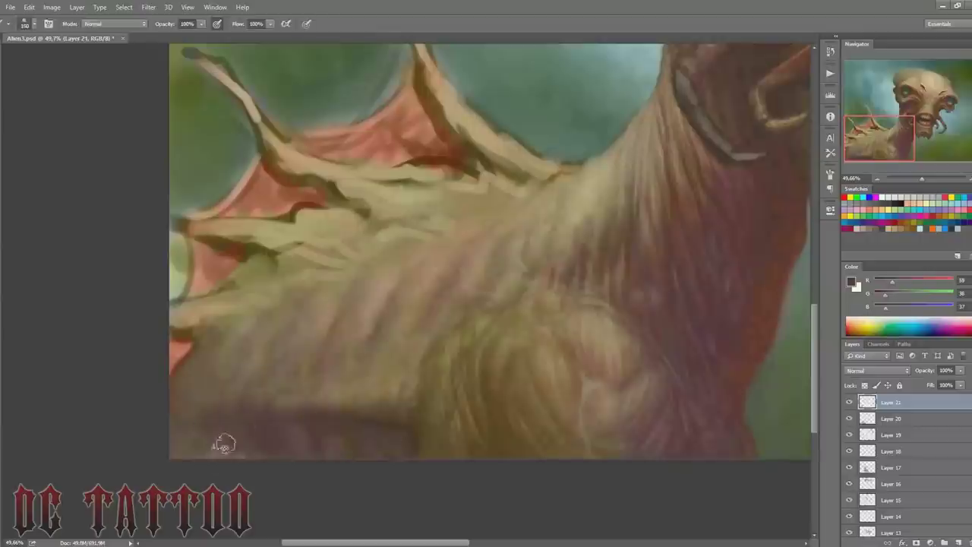
left_click(397, 434, "alt")
key("bracketright")
key("bracketright")
key("bracketright")
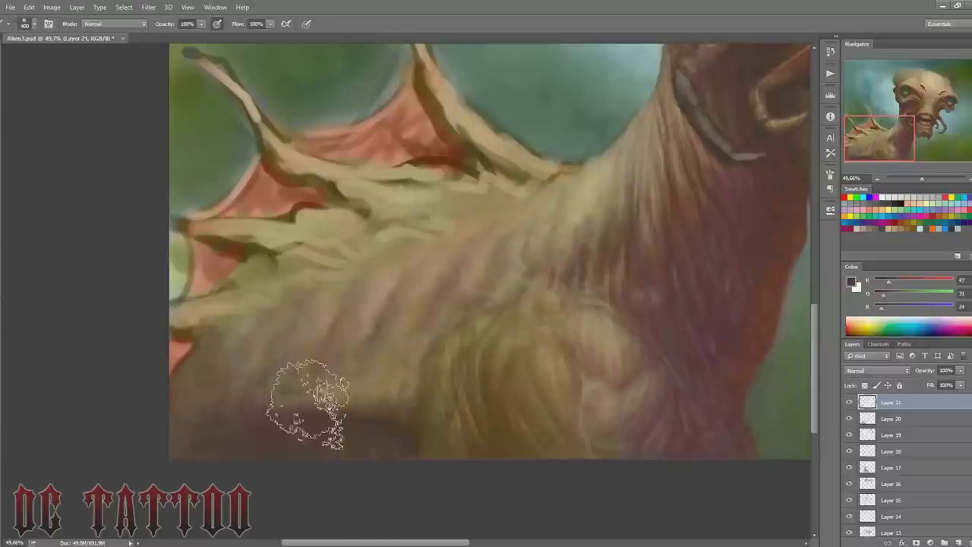
key("bracketleft")
key("bracketleft")
key("bracketleft")
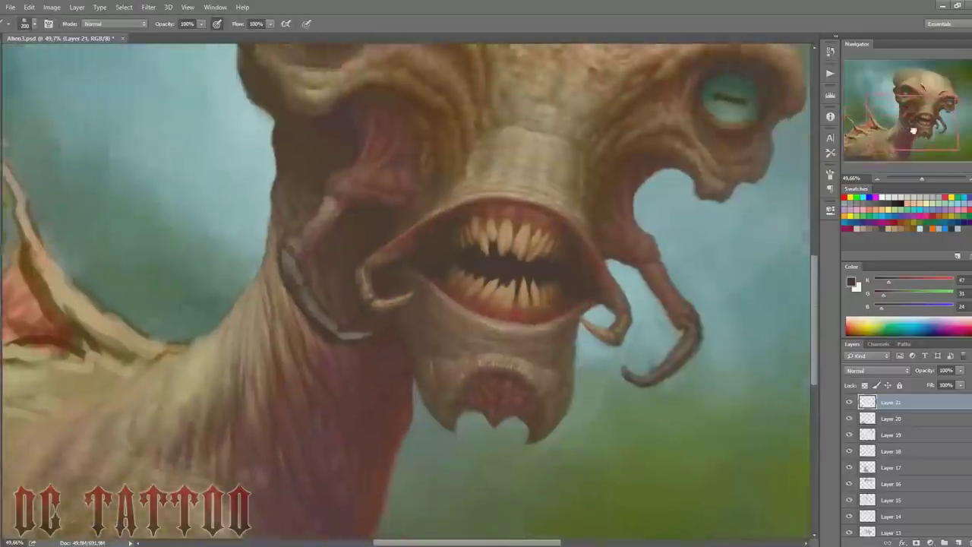
Step: Blend the right claw tip into the background with blue-grey and blue-green strokes
left_click_drag(882, 134, 920, 111)
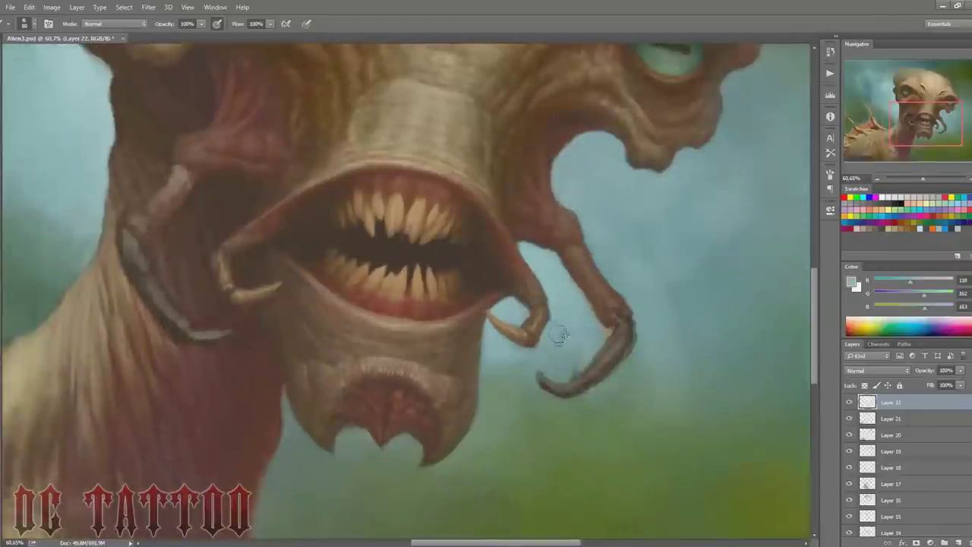
left_click(579, 255, "alt")
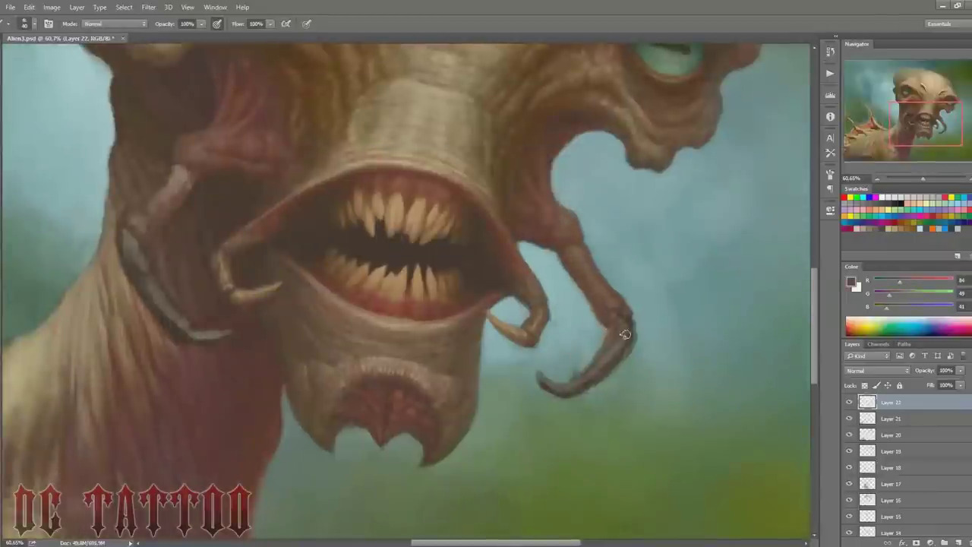
key("bracketright")
key("bracketright")
key("bracketright")
left_click_drag(624, 334, 578, 380)
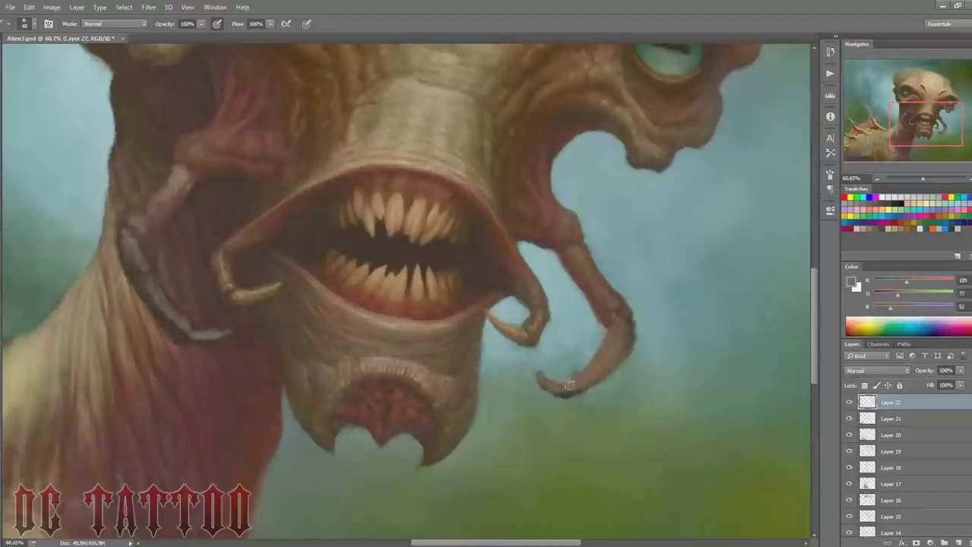
left_click(589, 383, "alt")
key("bracketright")
key("bracketright")
key("bracketright")
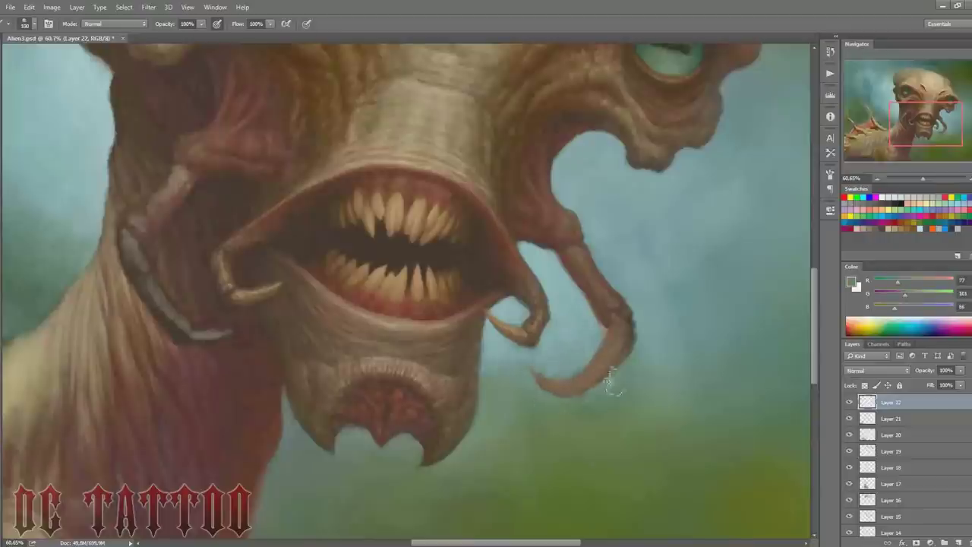
left_click_drag(638, 345, 603, 391)
key("bracketright")
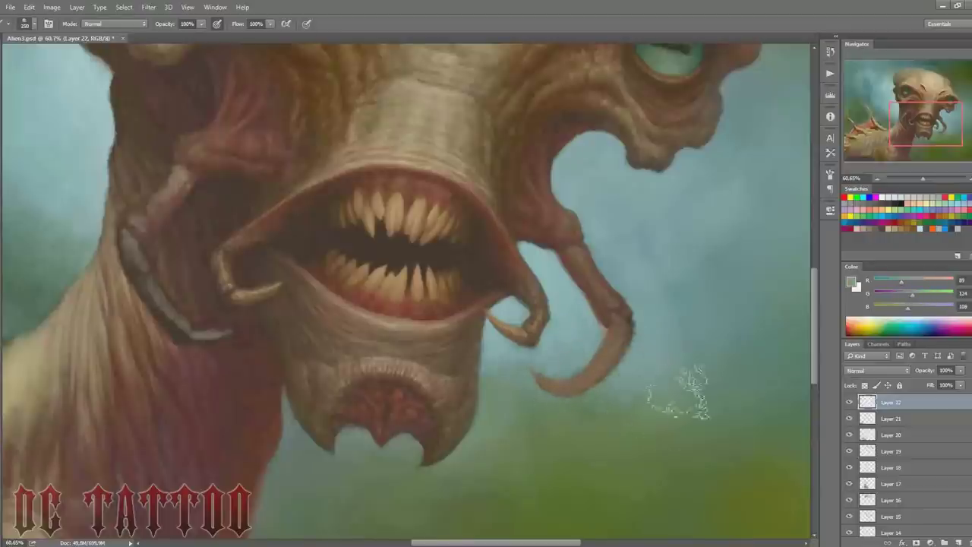
left_click(531, 357, "alt")
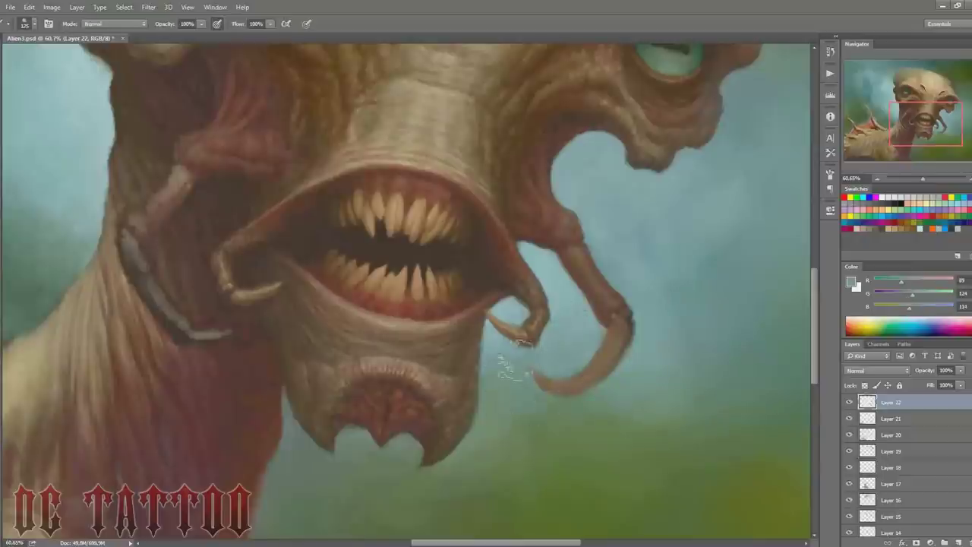
left_click(561, 370, "alt")
left_click(514, 397, "alt")
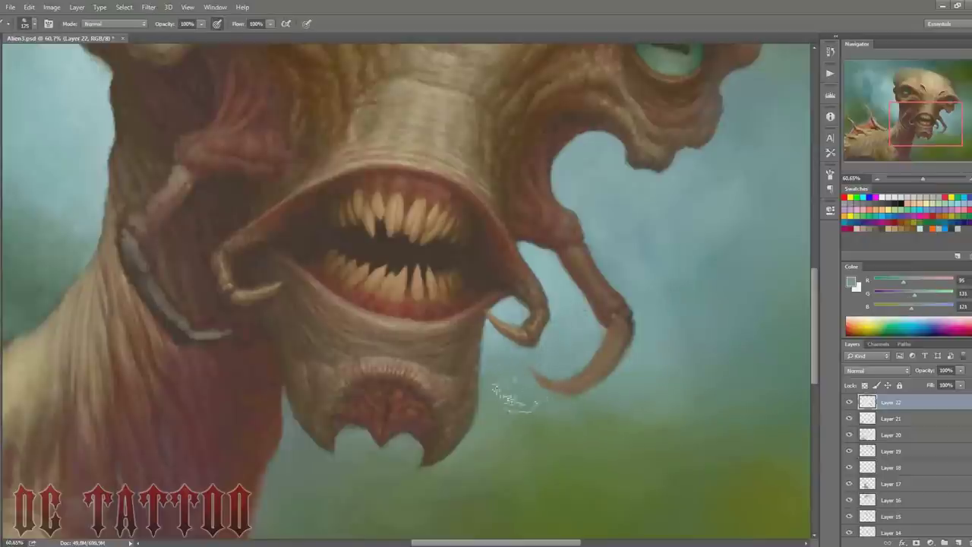
key("bracketright")
key("bracketright")
key("bracketright")
key("bracketleft")
key("bracketleft")
key("bracketleft")
key("bracketleft")
key("bracketleft")
key("bracketleft")
Step: Cover the grey band along the neck with dark and light brown strokes
left_click(200, 188, "alt")
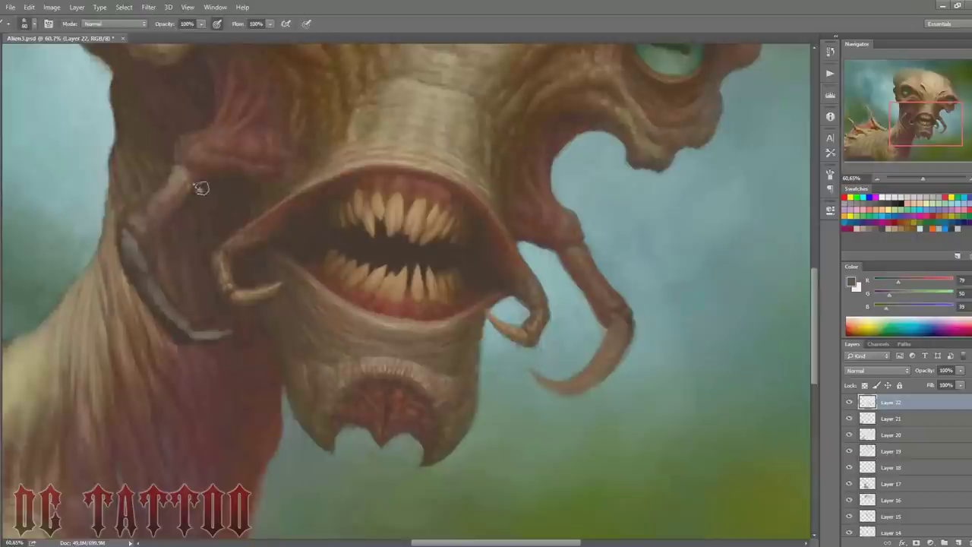
left_click(185, 168, "alt")
left_click(191, 152, "alt")
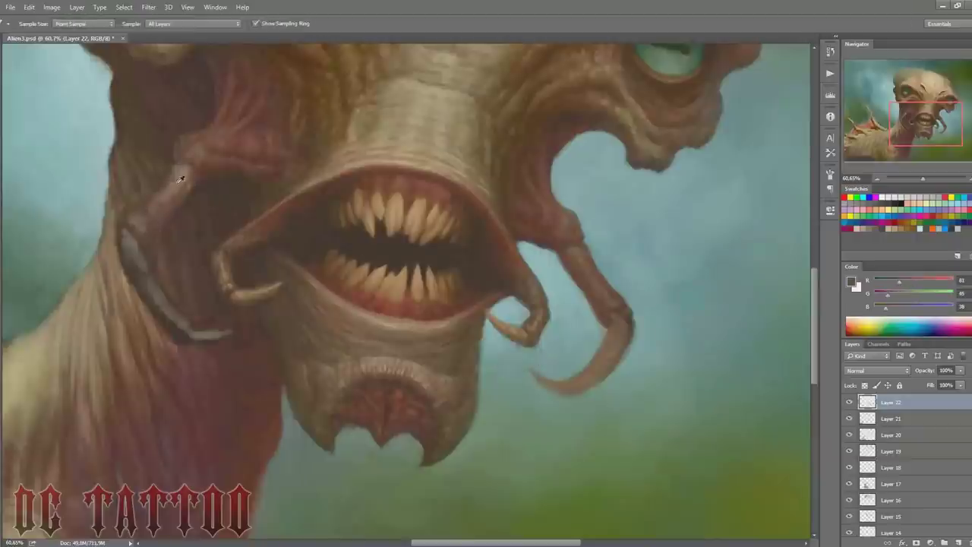
left_click(126, 288, "alt")
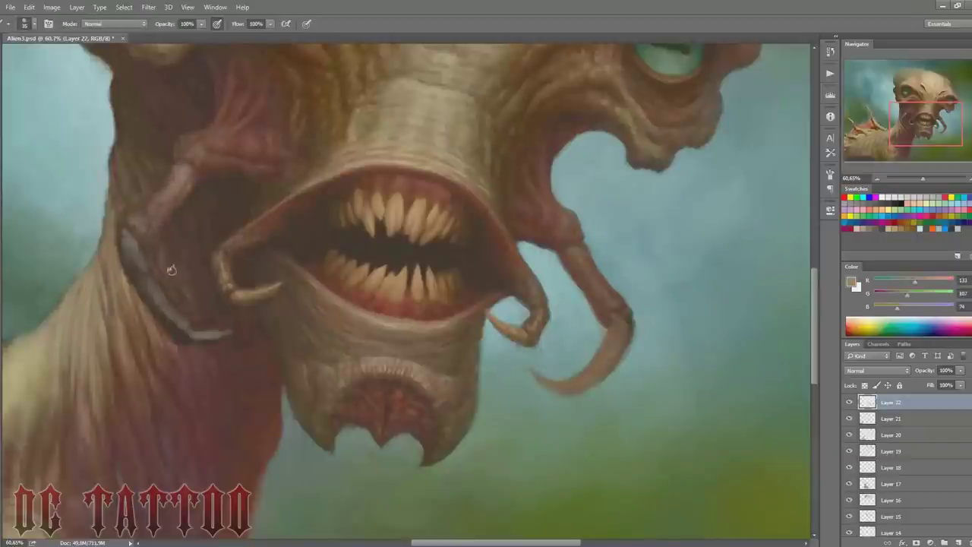
left_click(151, 150, "alt")
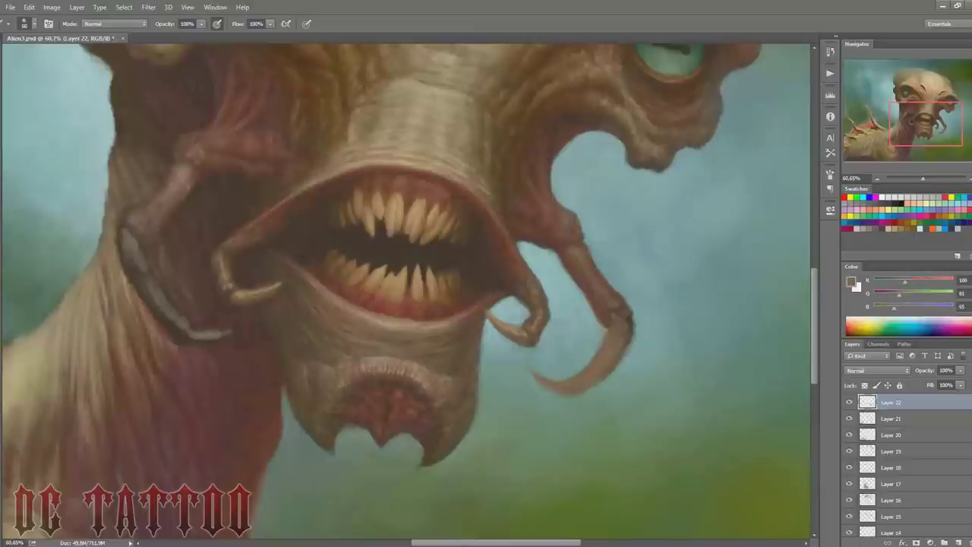
left_click_drag(129, 258, 156, 304)
left_click(121, 243, "alt")
left_click_drag(136, 271, 182, 319)
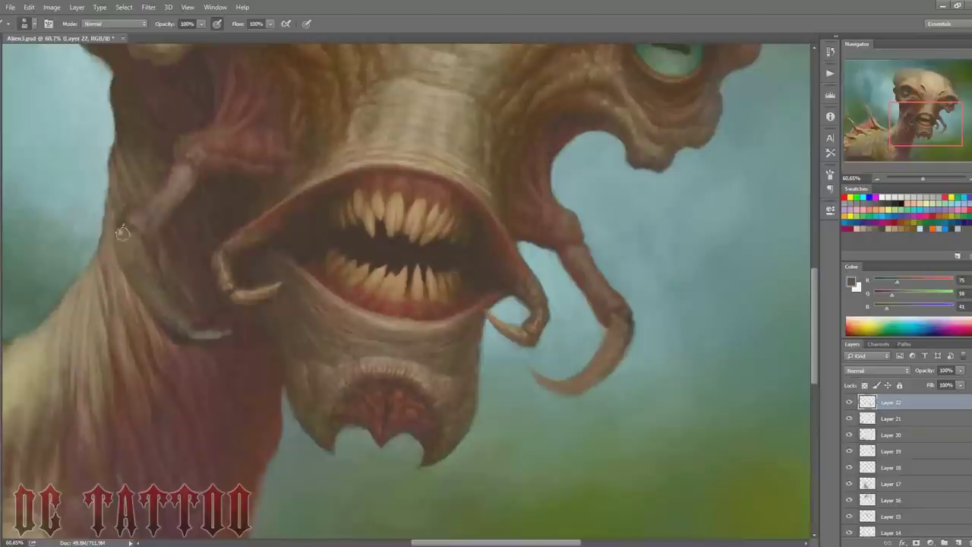
Step: Refine the neck with brown highlights and shadows using a smaller brush
left_click(230, 298, "alt")
left_click(160, 293, "alt")
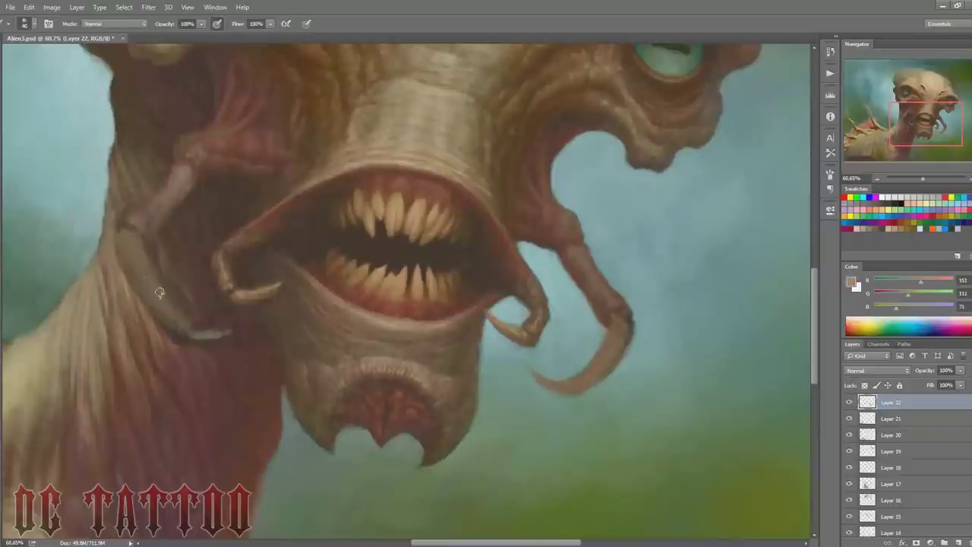
left_click(212, 310, "alt")
left_click(167, 333, "alt")
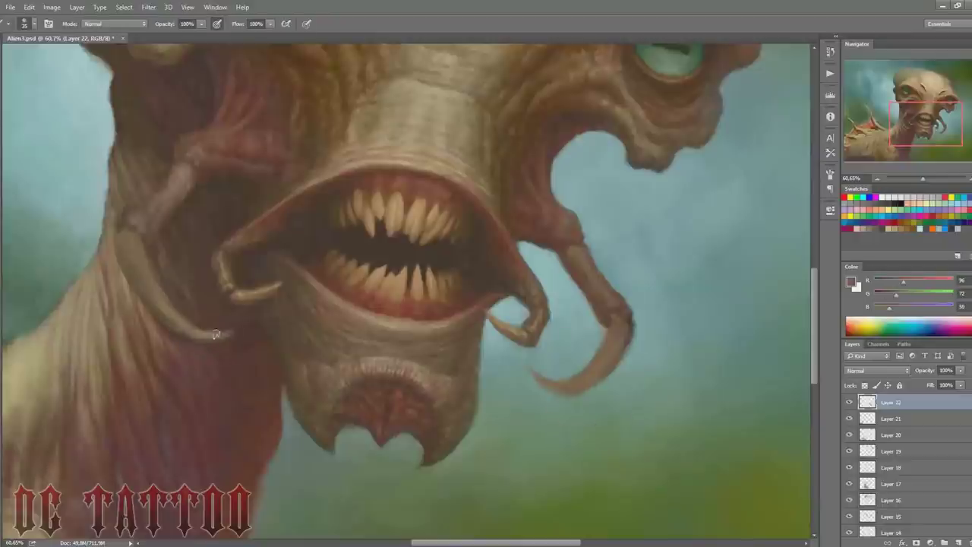
key("bracketleft")
key("bracketleft")
key("bracketleft")
left_click(166, 325, "alt")
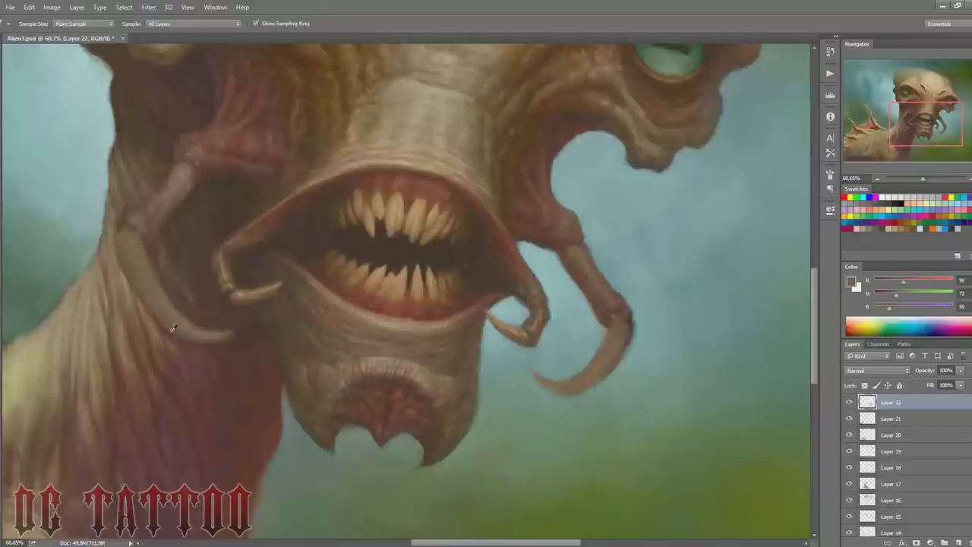
left_click(217, 307, "alt")
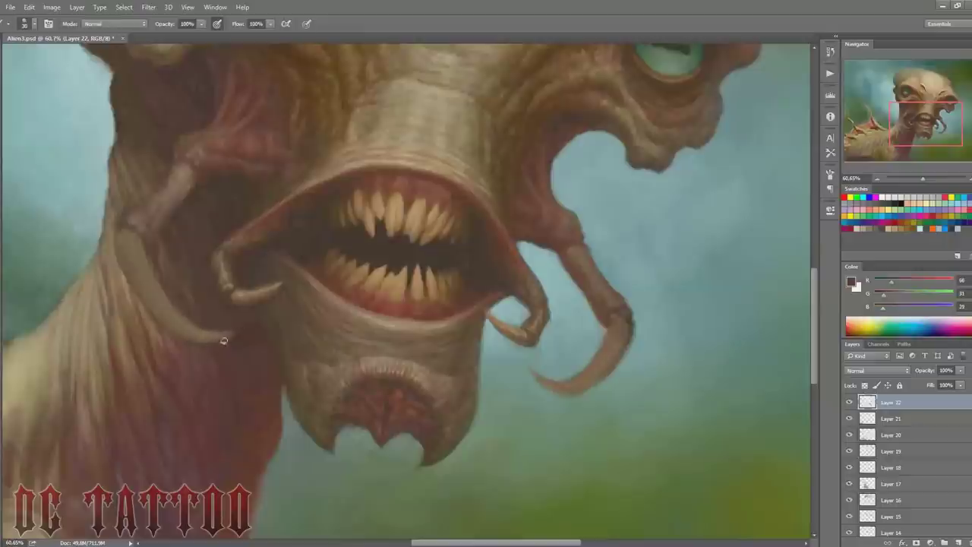
left_click(617, 317, "alt")
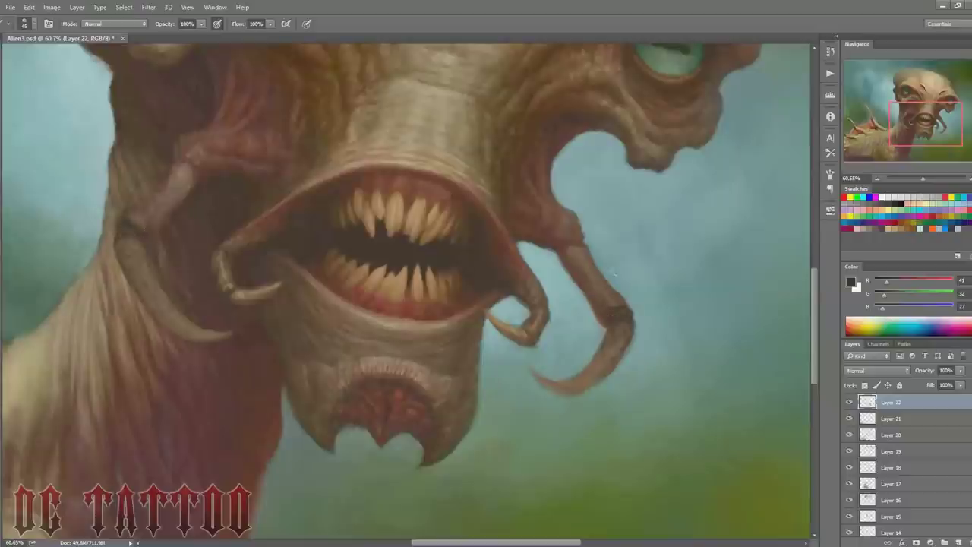
left_click(522, 336, "alt")
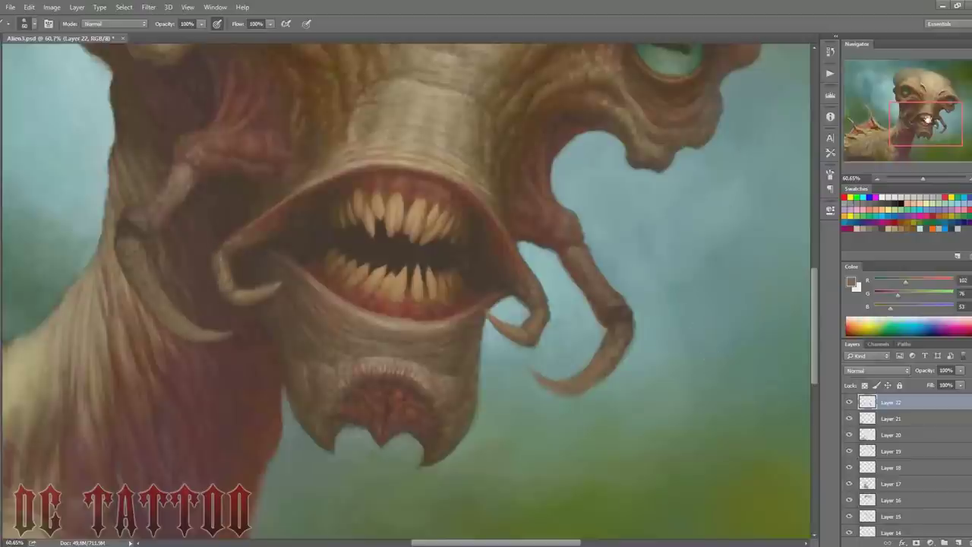
mouse_move(928, 120)
left_mouse_down()
mouse_move(929, 105)
mouse_move(883, 133)
left_mouse_up()
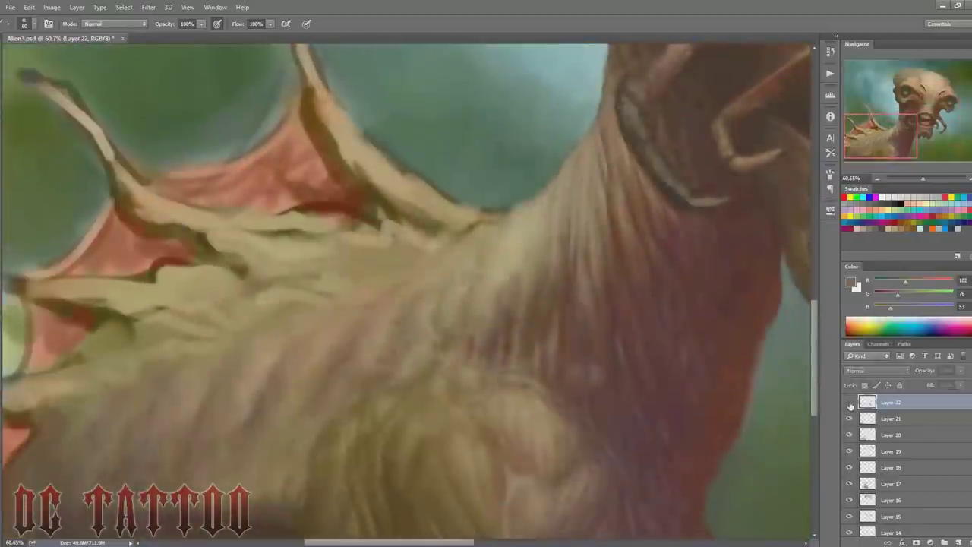
Step: On a new layer, darken the wing edge and shade the wing spine toward its tip
key("ctrl+shift+n")
key("Return")
left_click_drag(349, 198, 340, 311)
left_click_drag(303, 221, 334, 266)
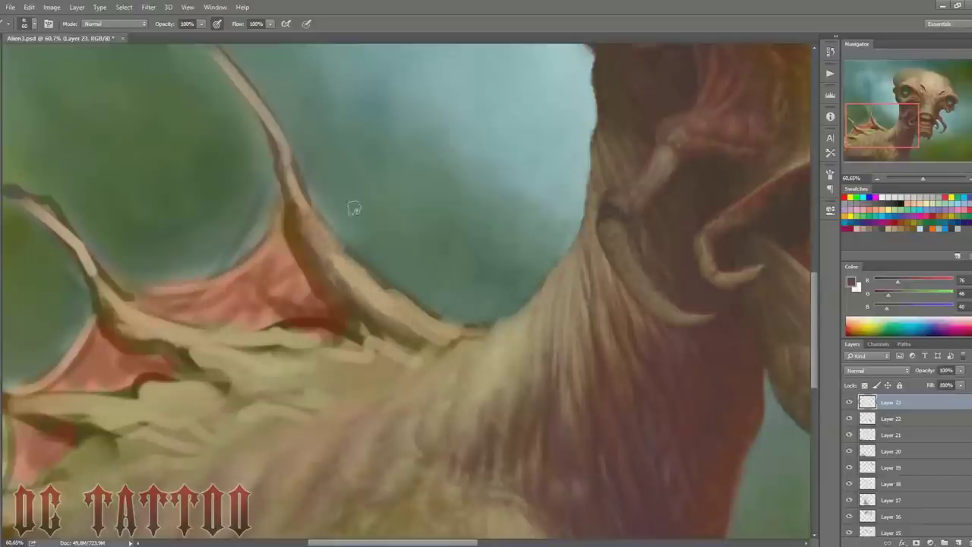
key("period")
left_click(536, 198, "alt")
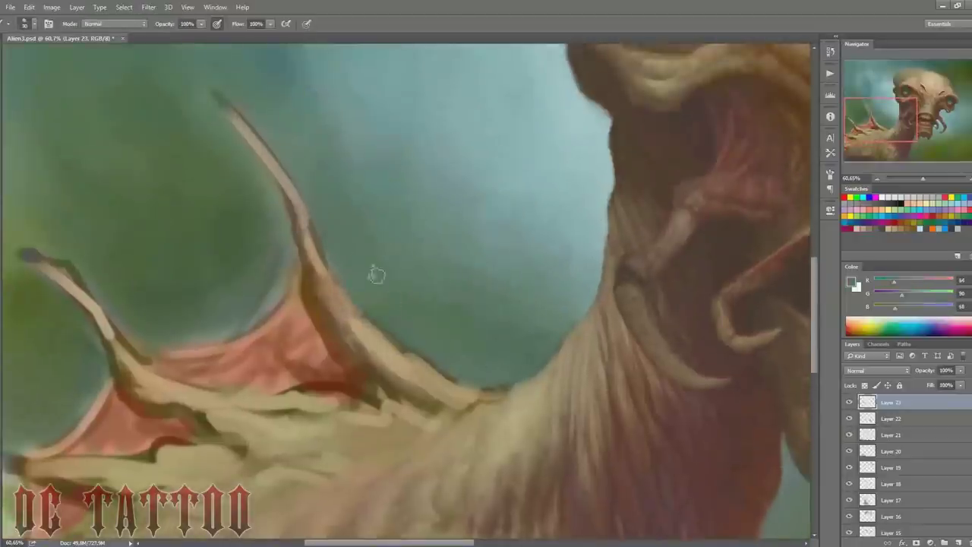
key("bracketright")
key("bracketright")
key("bracketright")
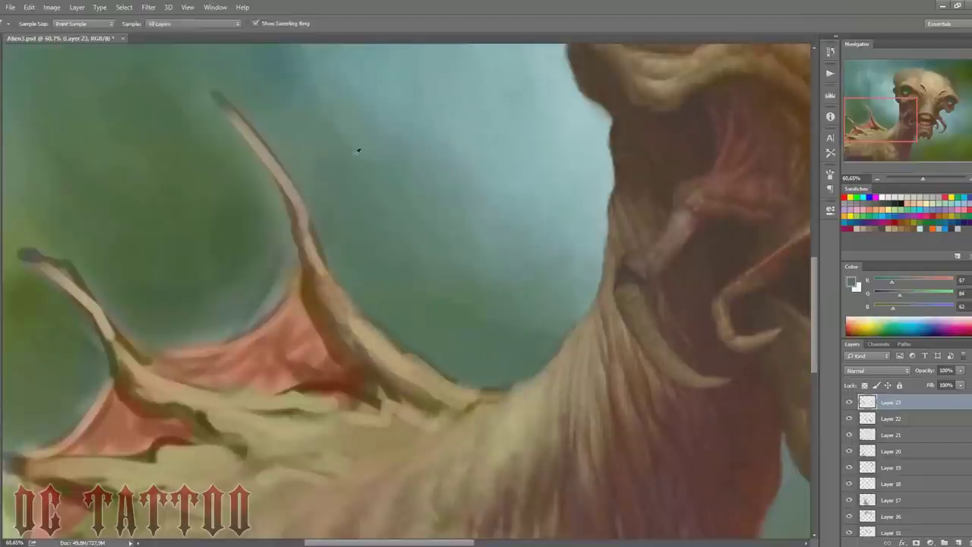
left_click(356, 149, "alt")
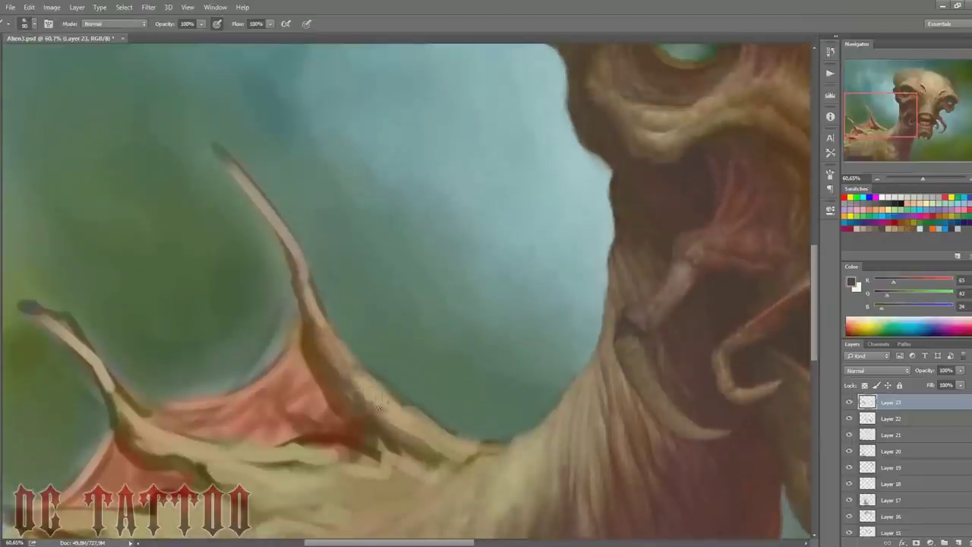
mouse_move(410, 422)
left_mouse_down()
mouse_move(224, 156)
mouse_move(297, 250)
left_mouse_up()
Step: Paint green background tones around the wing with a large textured brush
left_click(277, 253, "alt")
left_click(267, 197, "alt")
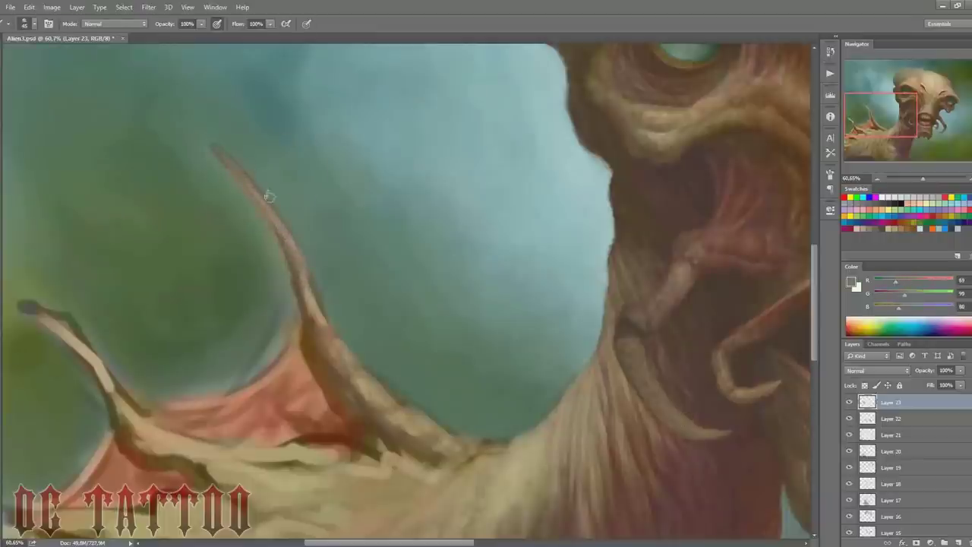
key("bracketright")
key("bracketright")
key("bracketright")
left_click(265, 235, "alt")
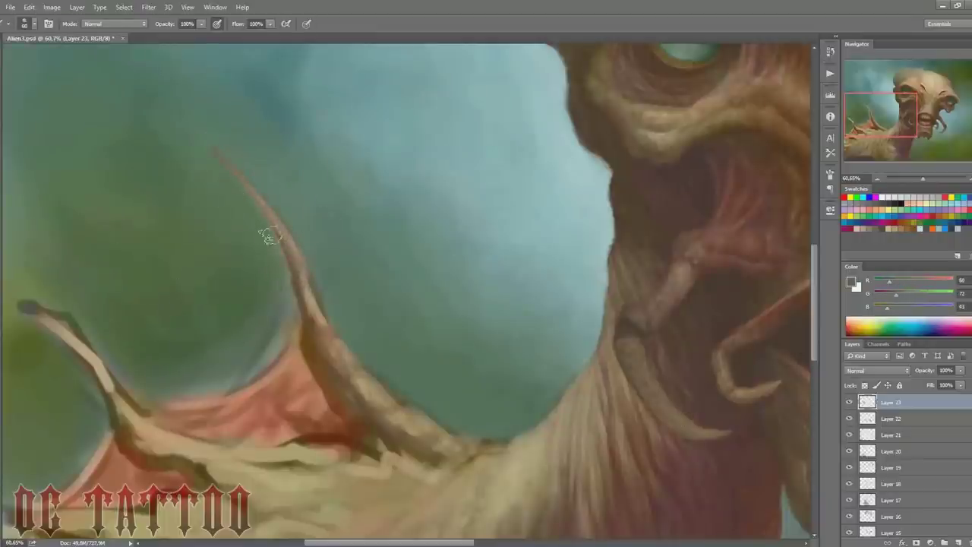
left_click(142, 304, "alt")
key("bracketleft")
key("bracketleft")
key("bracketleft")
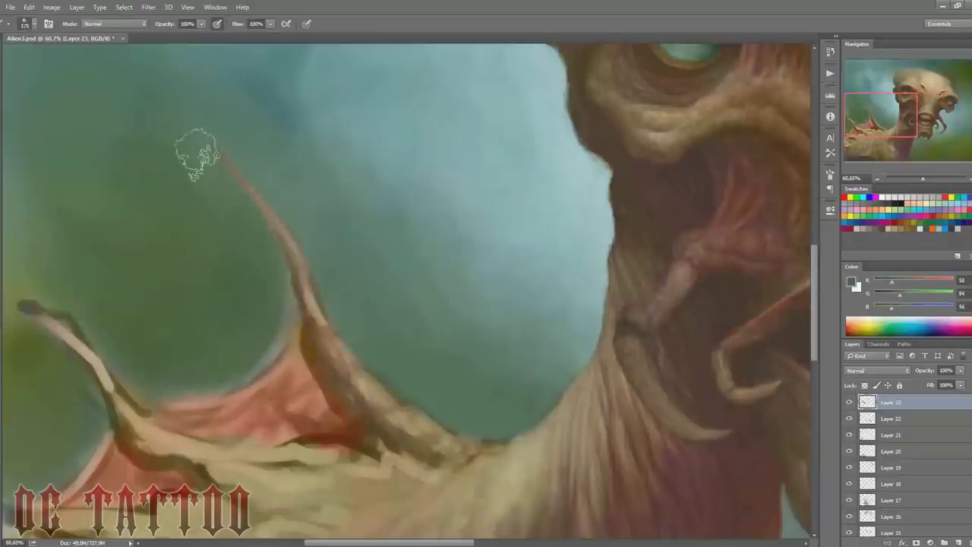
key("bracketleft")
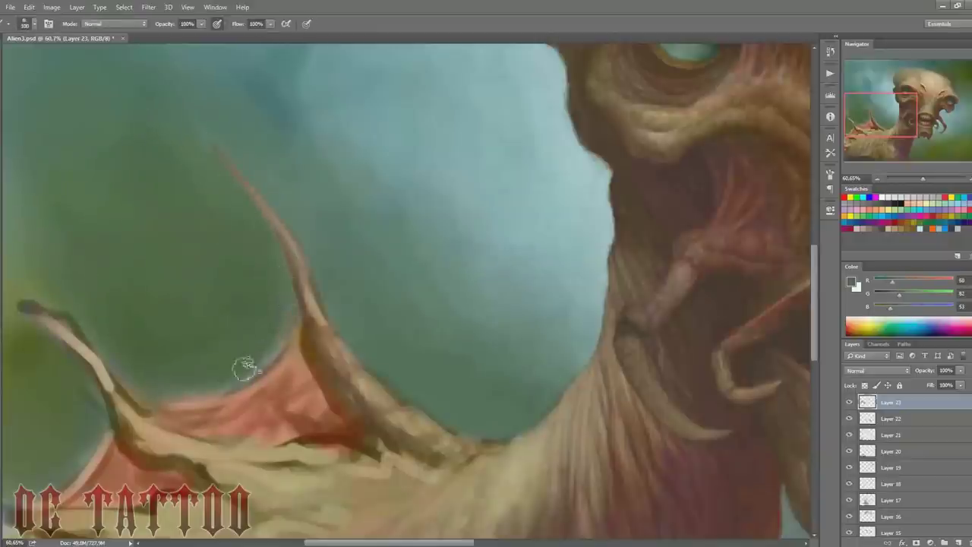
left_click(201, 376, "alt")
Step: Rough in the wing spine and membrane with sampled browns and reds
key("bracketleft")
key("bracketleft")
key("bracketleft")
left_click(312, 327, "alt")
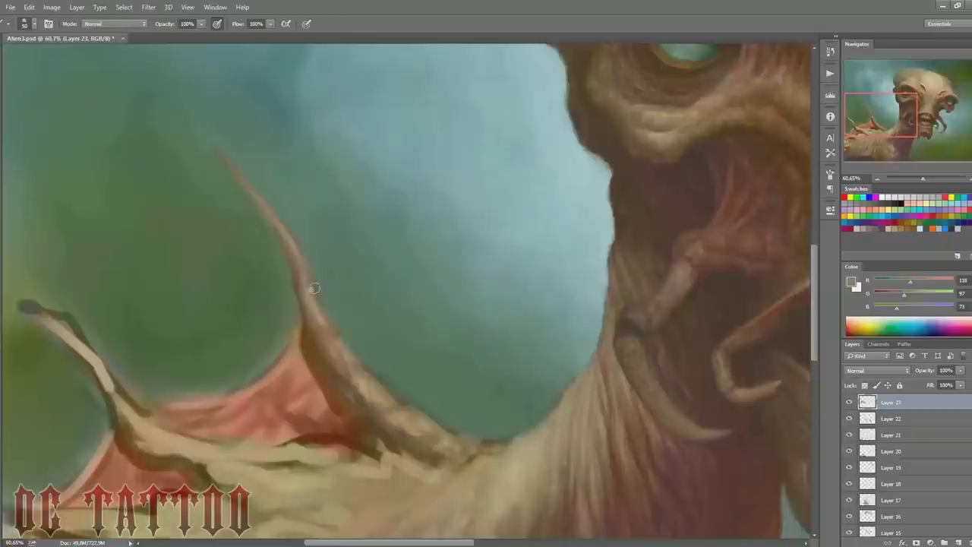
left_click(322, 369, "alt")
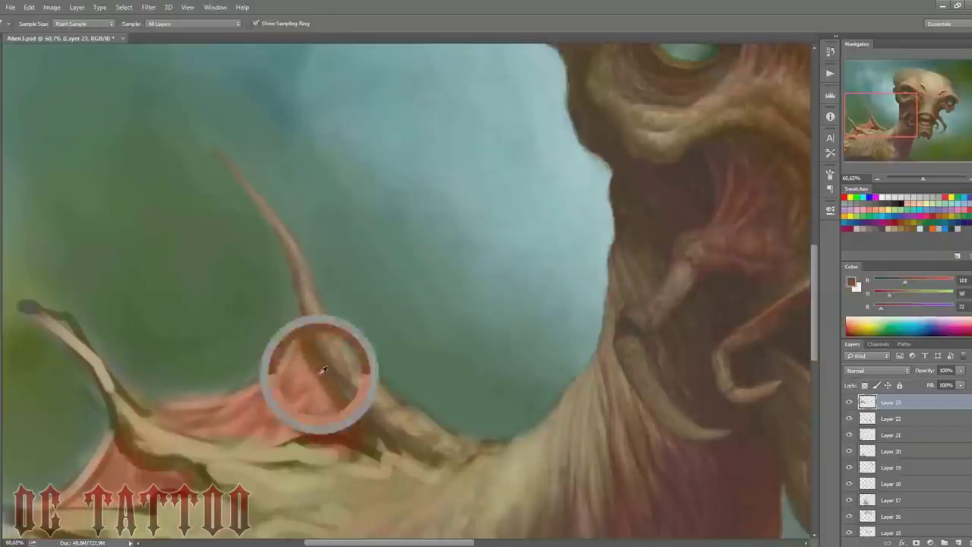
left_click(329, 372, "alt")
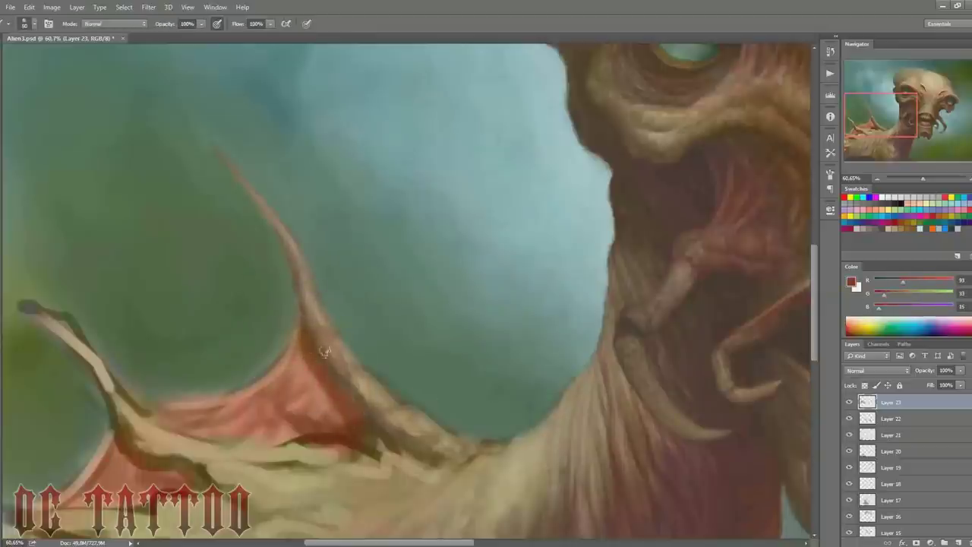
left_click(344, 386, "alt")
left_click(341, 377, "alt")
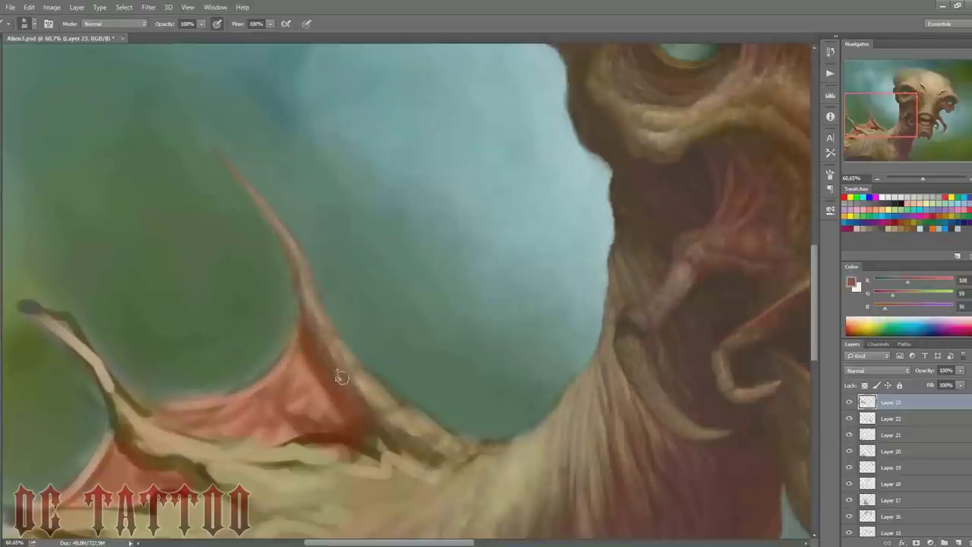
left_click(369, 423, "alt")
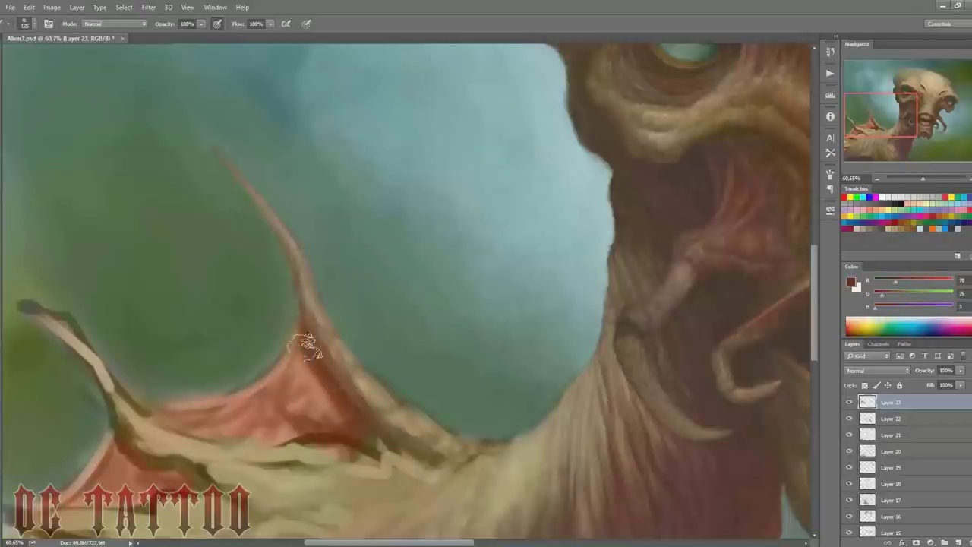
left_click(307, 348, "alt")
key("bracketleft")
Step: Trim the membrane's top edge with background green and pick up dark red-browns
scroll(815, 135, "down", 3)
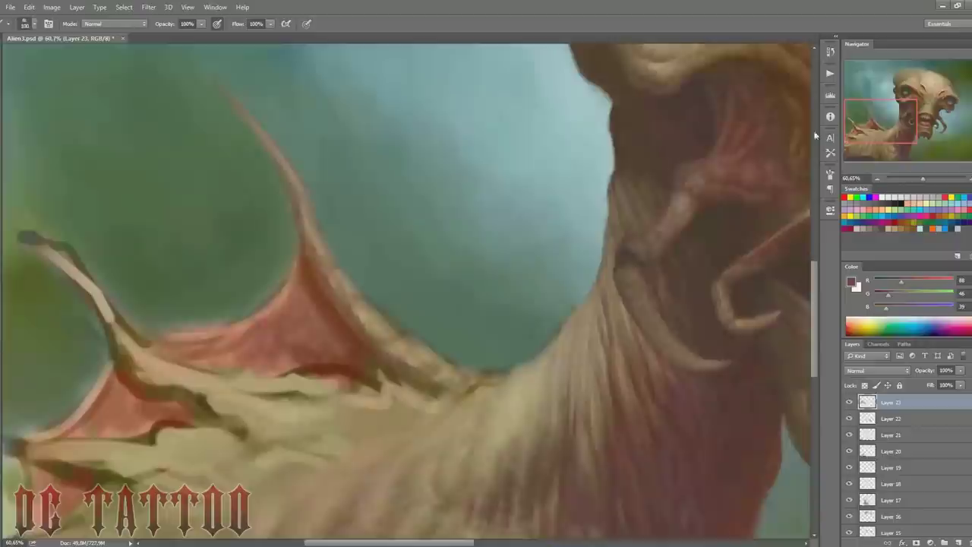
left_click(283, 271, "alt")
mouse_move(253, 301)
left_mouse_down()
mouse_move(137, 310)
mouse_move(228, 310)
mouse_move(189, 321)
mouse_move(129, 311)
left_mouse_up()
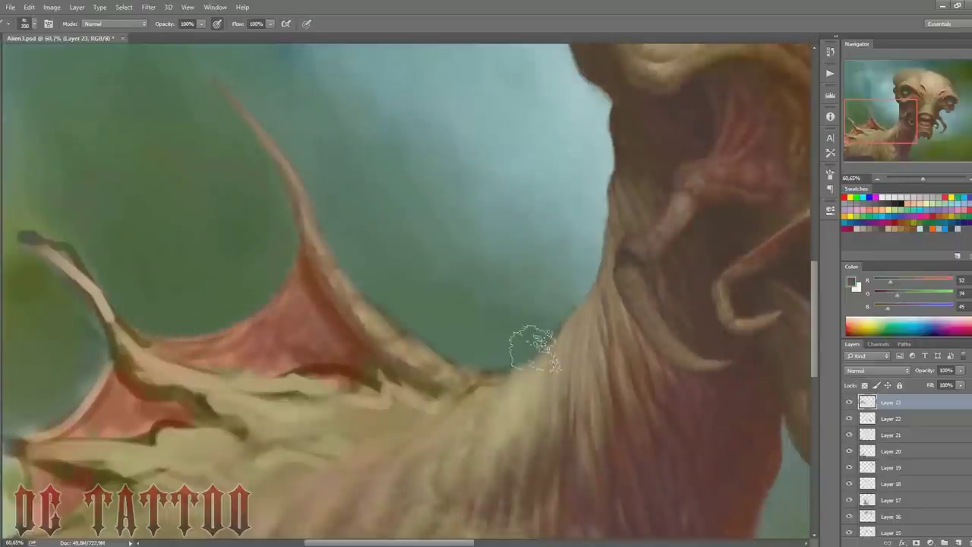
left_click(242, 333, "alt")
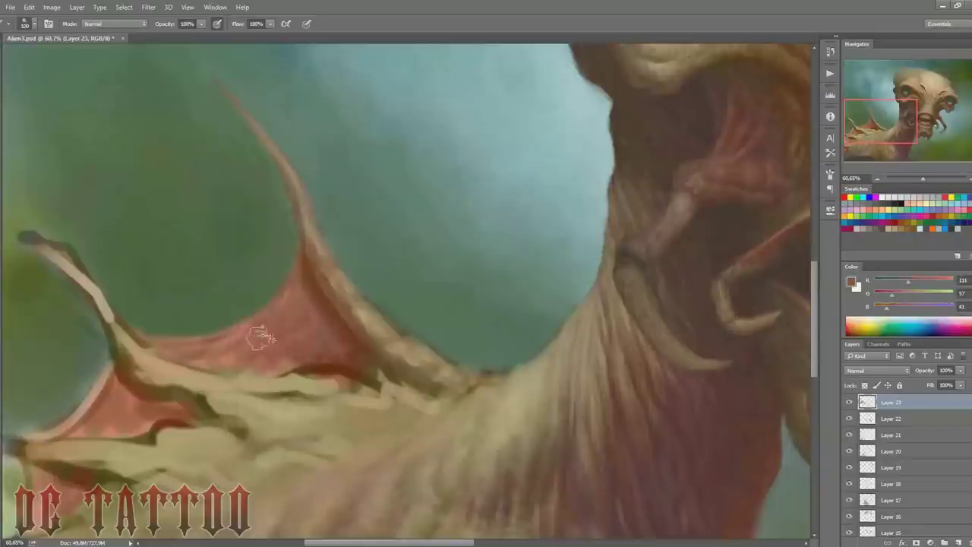
left_click(306, 312, "alt")
left_click(337, 364, "alt")
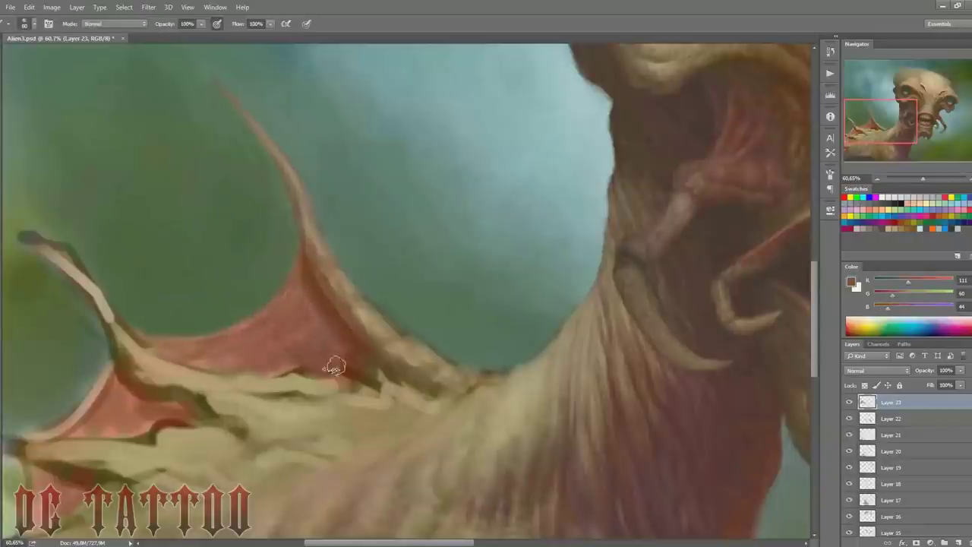
left_click(304, 369, "alt")
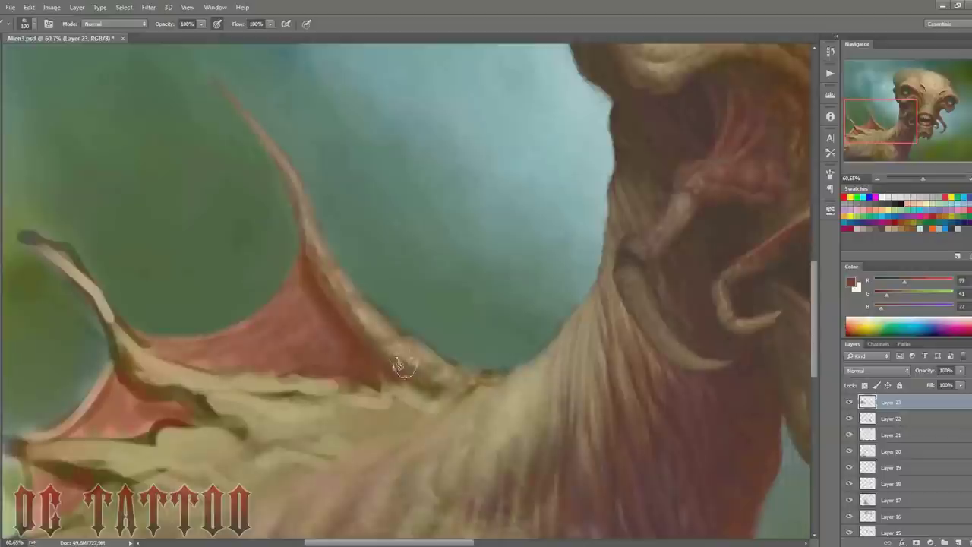
Step: Shade the wing bone in tans, then switch to dark background green at brush size 150
left_click(382, 337, "alt")
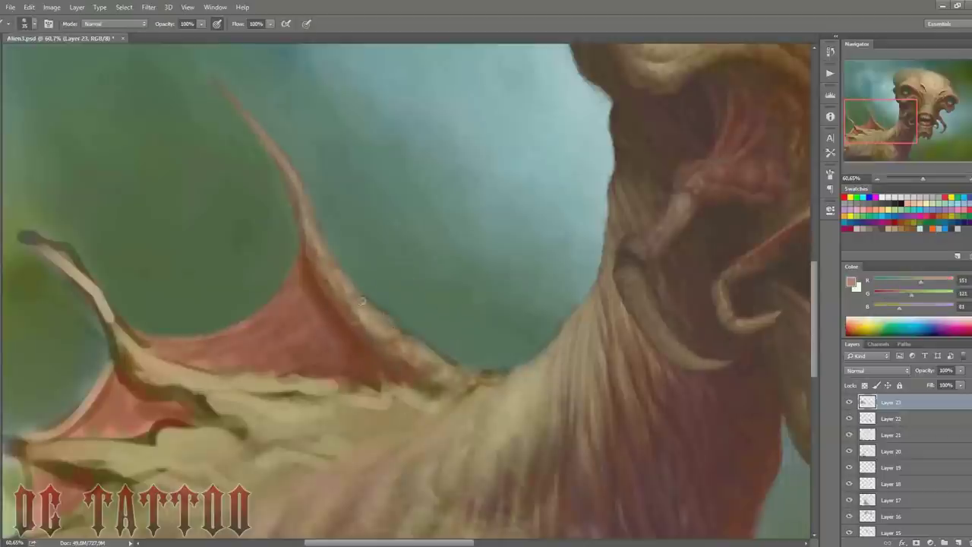
left_click(500, 372, "alt")
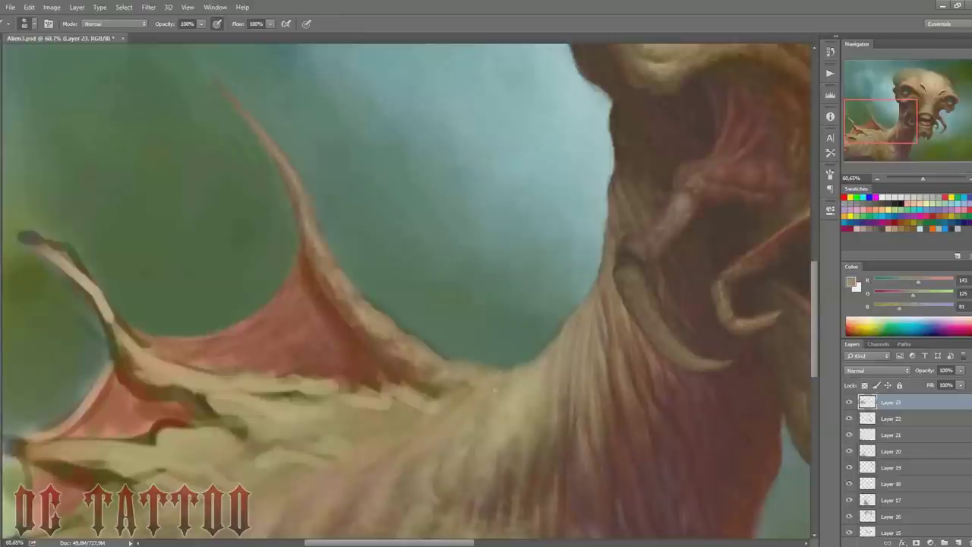
left_click(502, 371, "alt")
left_click(501, 369, "alt")
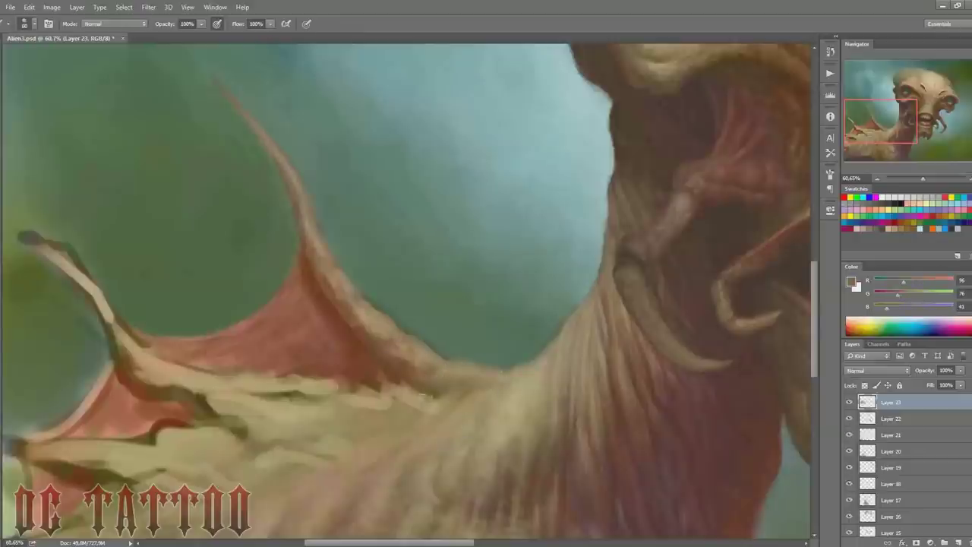
left_click(174, 206, "alt")
key("bracketright")
key("bracketright")
key("bracketright")
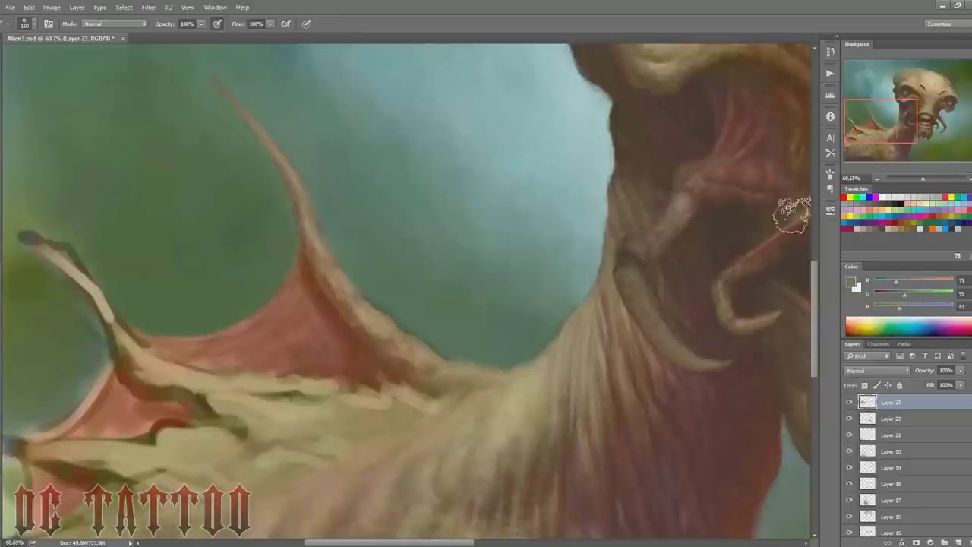
scroll(793, 216, "down", 3)
Step: Paint olive and tan strokes over the shoulder fur with a size-50 brush
left_click(438, 306, "alt")
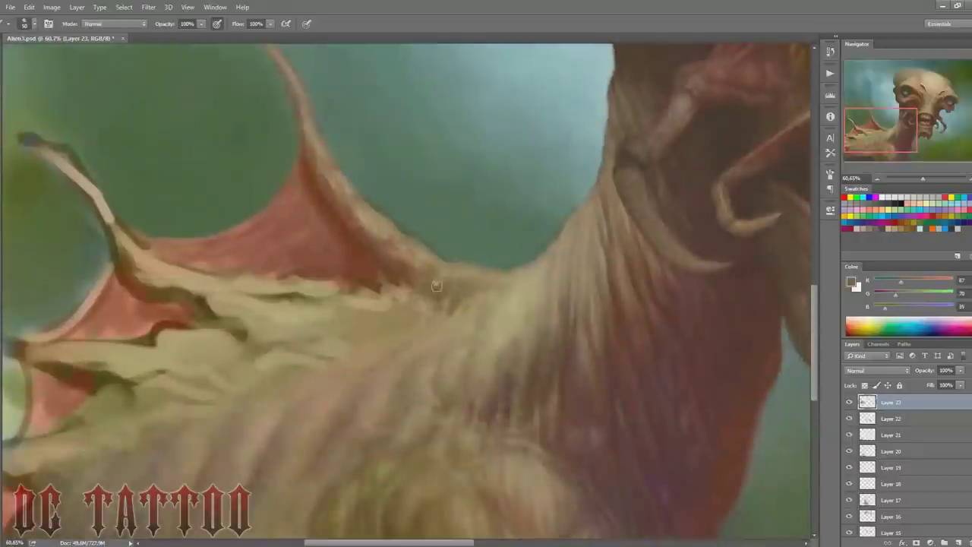
left_click(445, 285, "alt")
left_click(415, 291, "alt")
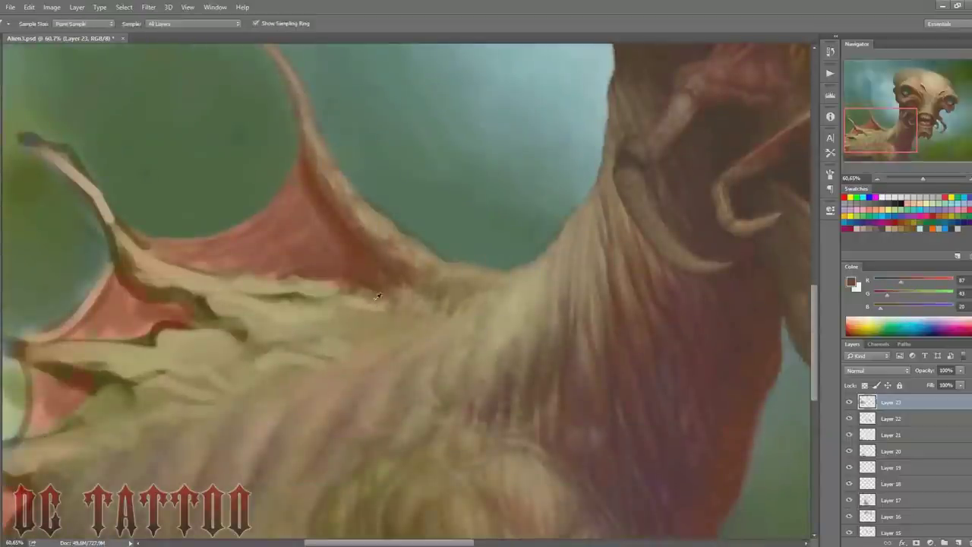
left_click(301, 346, "alt")
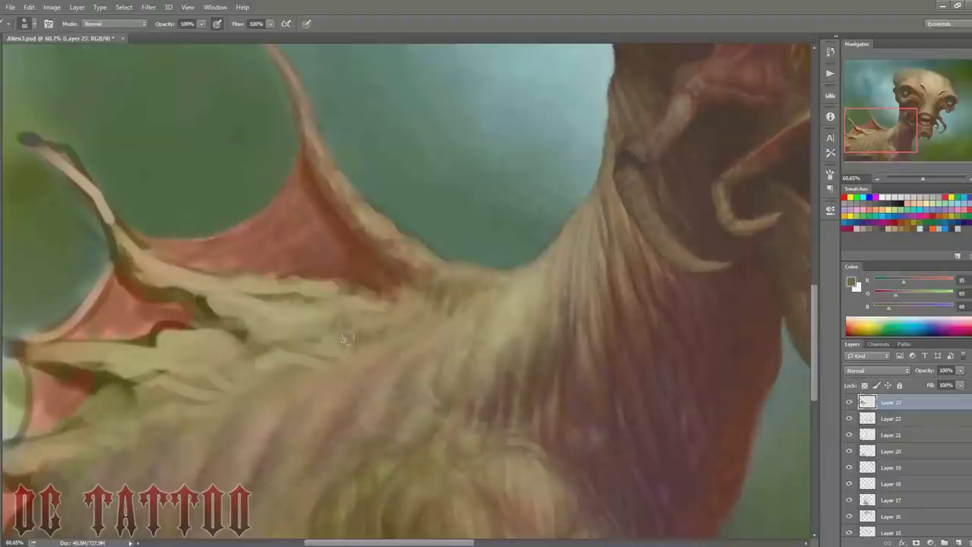
left_click(319, 328, "alt")
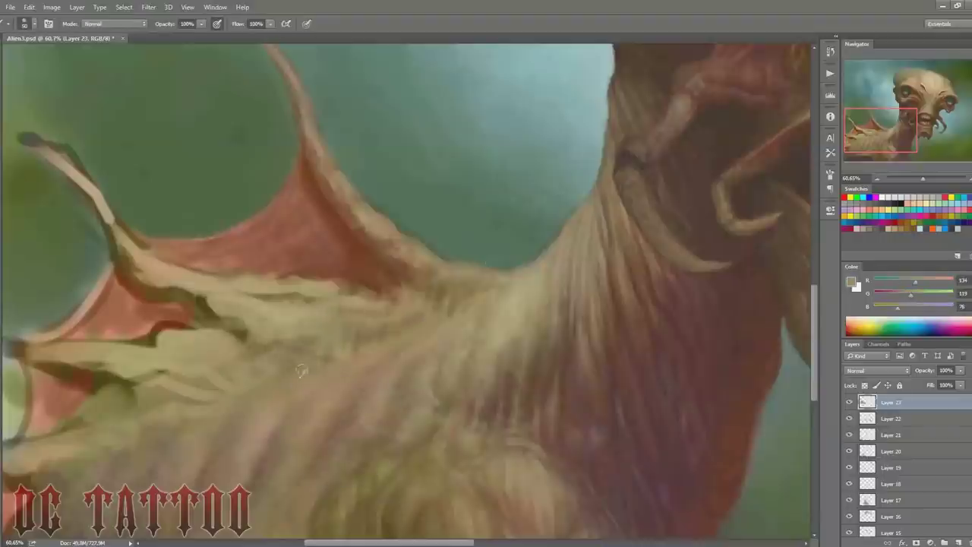
left_click(407, 322, "alt")
left_click(349, 330, "alt")
key("bracketleft")
key("bracketleft")
key("bracketleft")
left_click(327, 353, "alt")
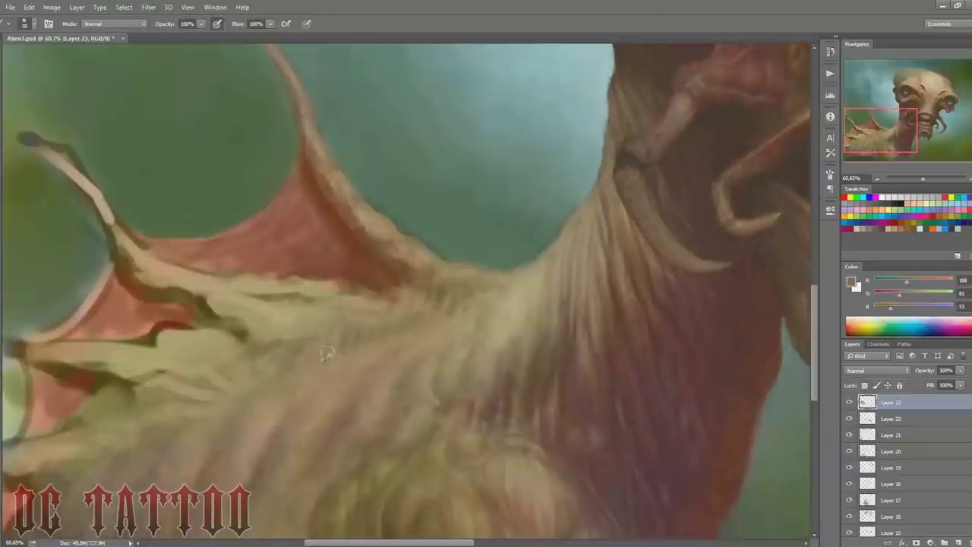
left_click_drag(223, 318, 256, 341)
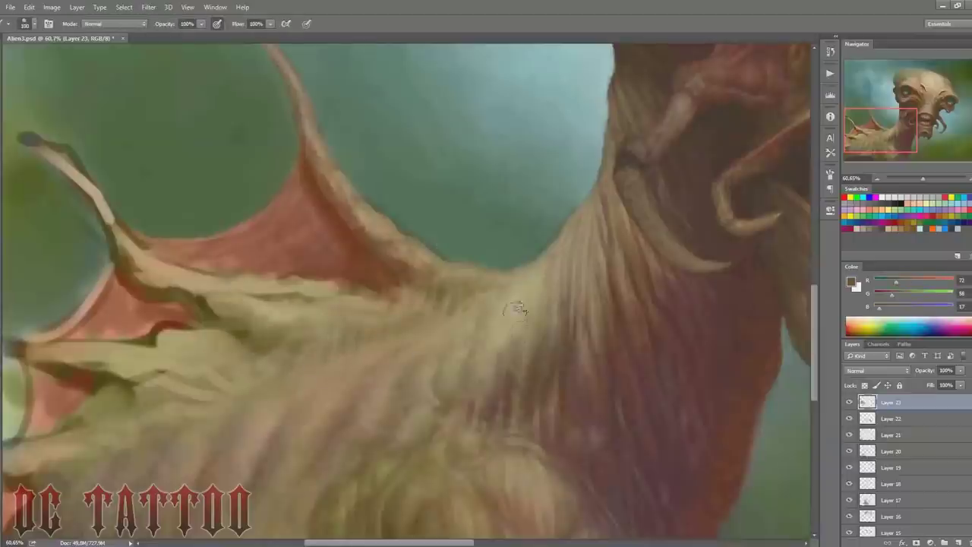
Step: Flip the canvas horizontally and sample olive fur tones
key("ctrl+shift+h")
left_click(519, 289, "alt")
left_click(499, 348, "alt")
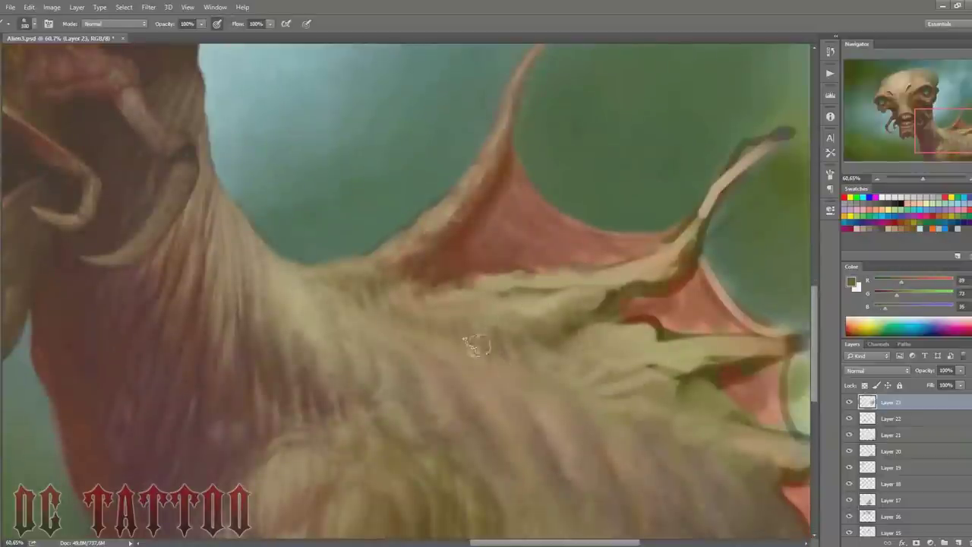
Step: Sample fur browns, tans and a membrane-edge reddish brown with a 70–100 px brush
left_click(495, 341, "alt")
key("bracketleft")
key("bracketleft")
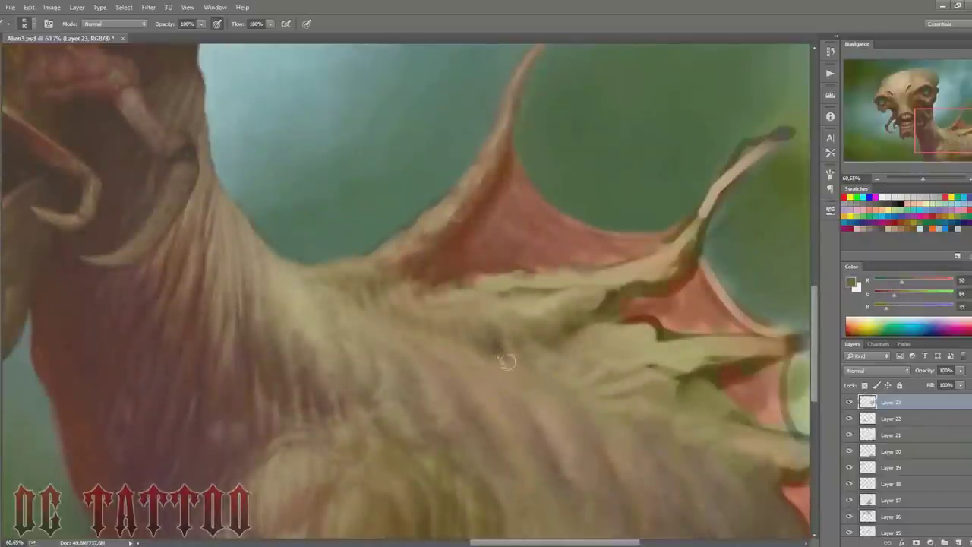
left_click(510, 384, "alt")
key("bracketright")
key("bracketright")
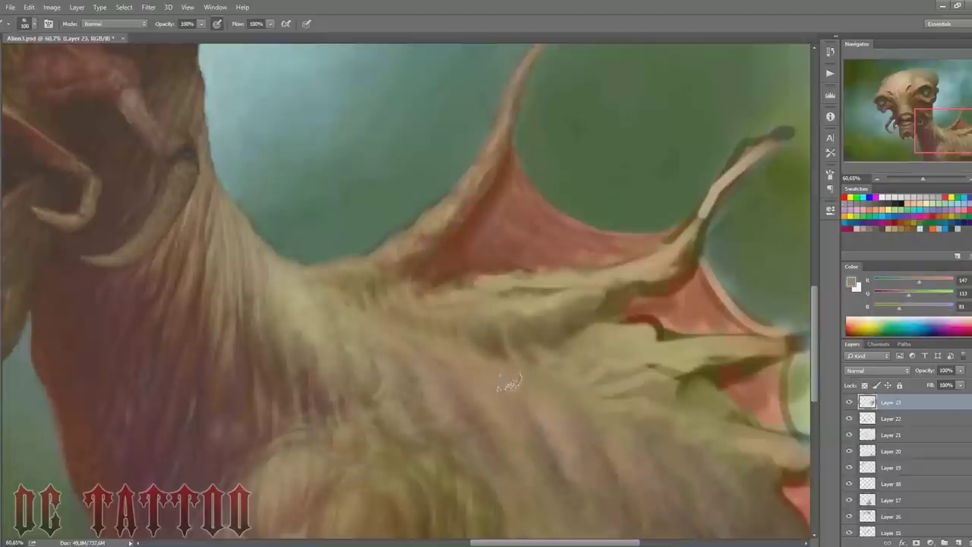
key("bracketleft")
key("bracketleft")
key("bracketleft")
left_click(494, 322, "alt")
left_click(526, 311, "alt")
left_click(557, 312, "alt")
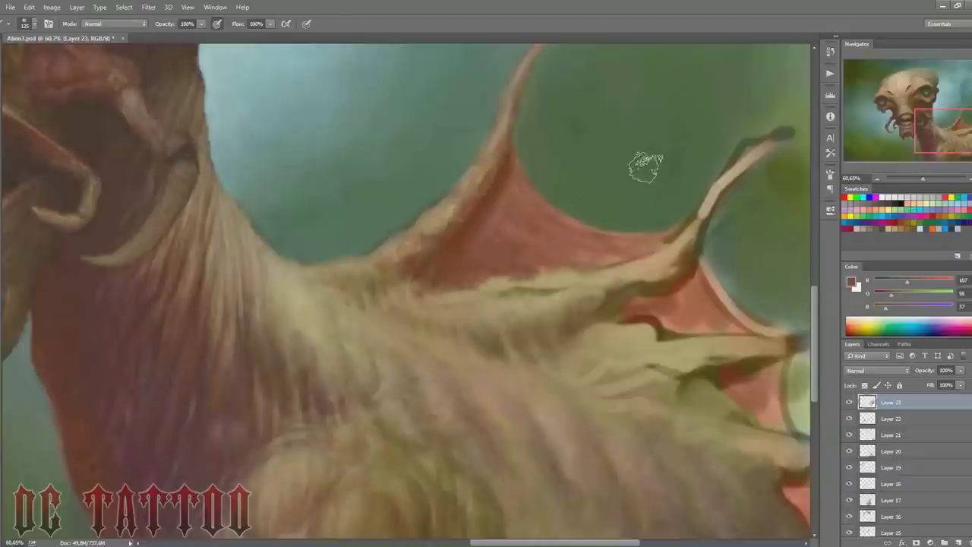
Step: Sample darker brown, membrane red and wing-bone tan at brush size 80
key("bracketright")
left_click(442, 256, "alt")
left_click(400, 284, "alt")
key("bracketleft")
key("bracketleft")
key("bracketleft")
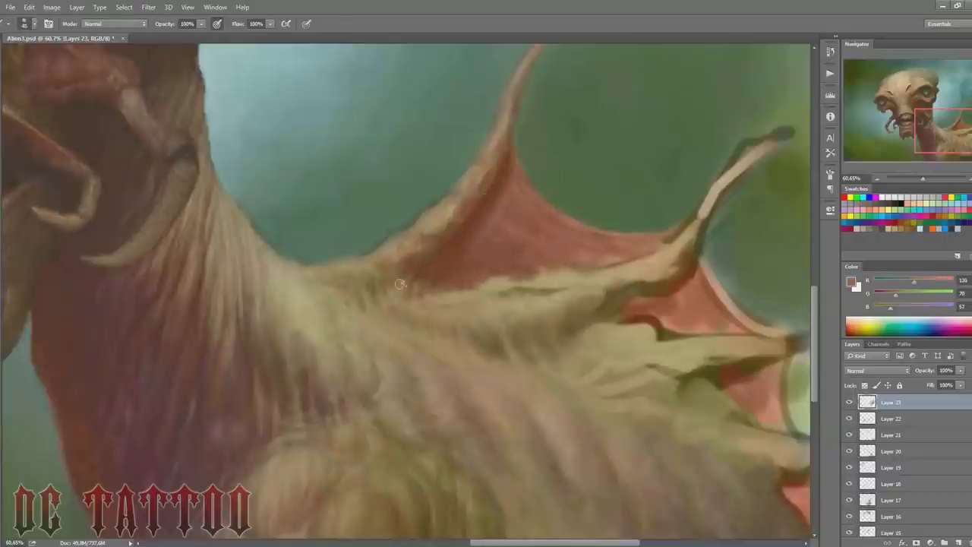
key("bracketright")
left_click(495, 275, "alt")
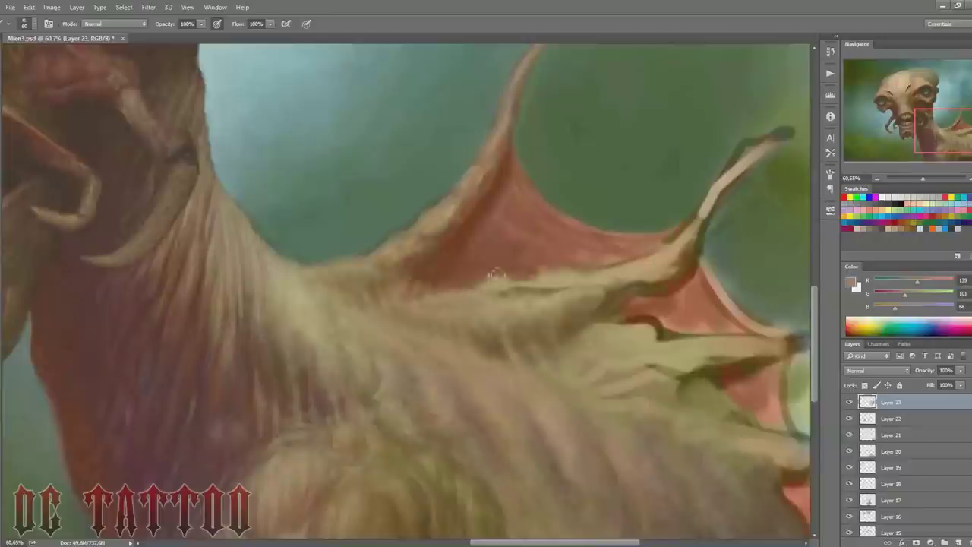
left_click(478, 265, "alt")
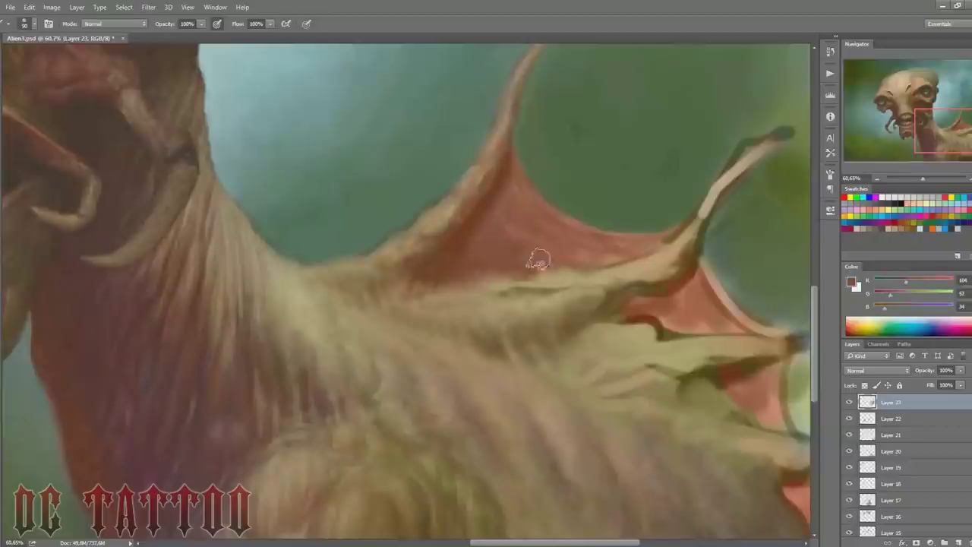
Step: At brush size 50, sample membrane reds and olive, pale and dark wing-bone browns
key("bracketleft")
key("bracketleft")
key("bracketleft")
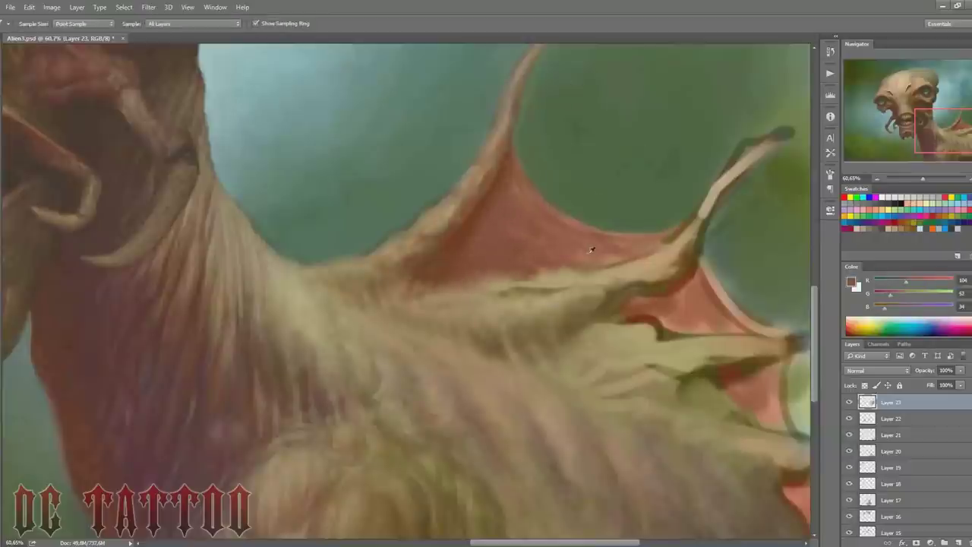
left_click(592, 248, "alt")
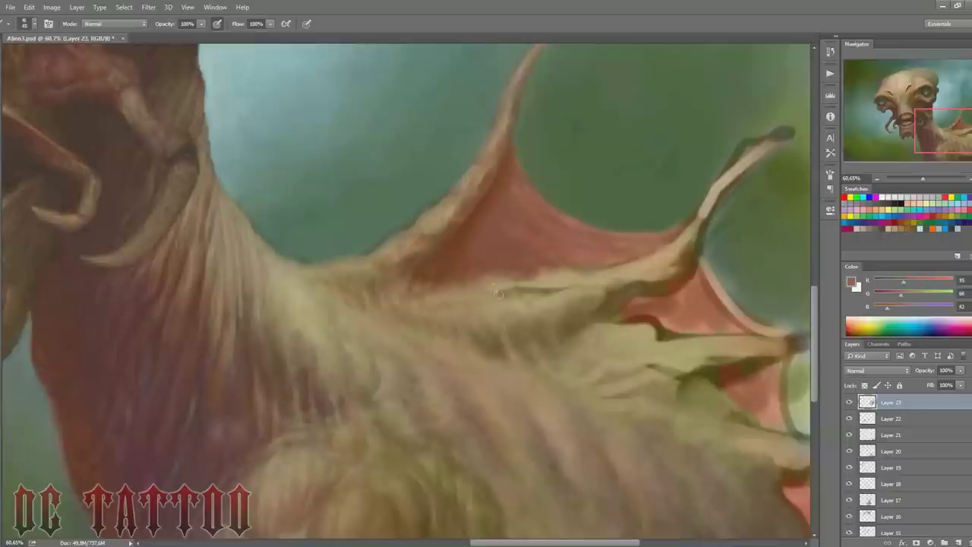
left_click(484, 318, "alt")
left_click(534, 275, "alt")
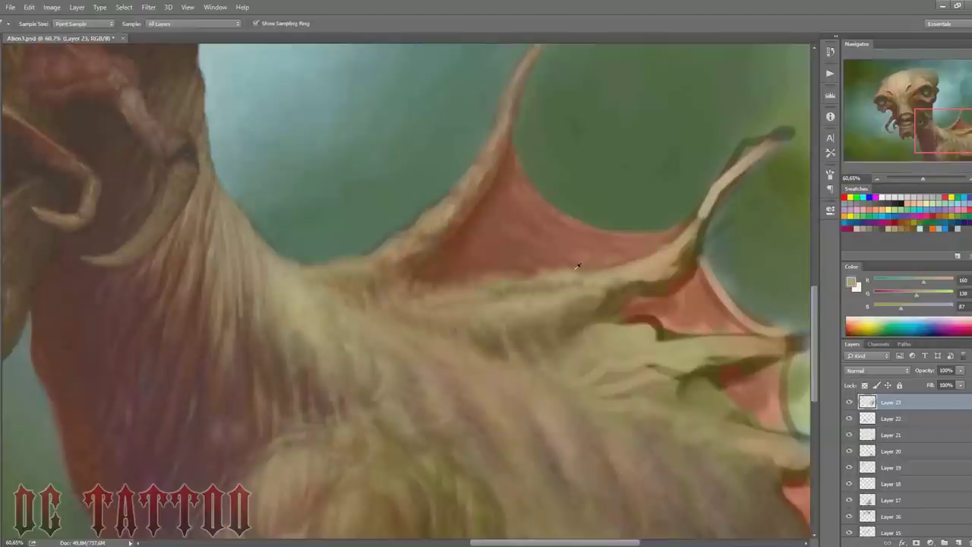
left_click(575, 265, "alt")
left_click(609, 267, "alt")
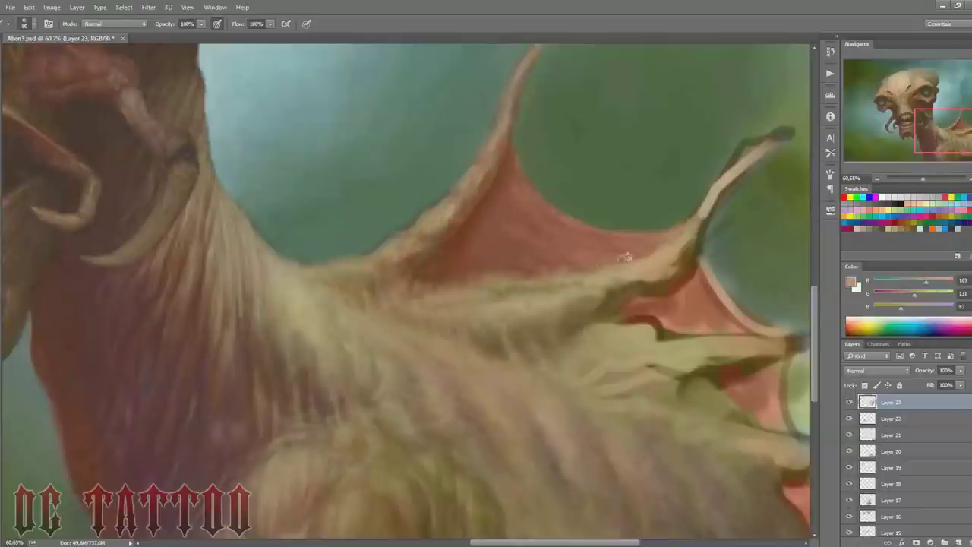
left_click(634, 280, "alt")
left_click(695, 231, "alt")
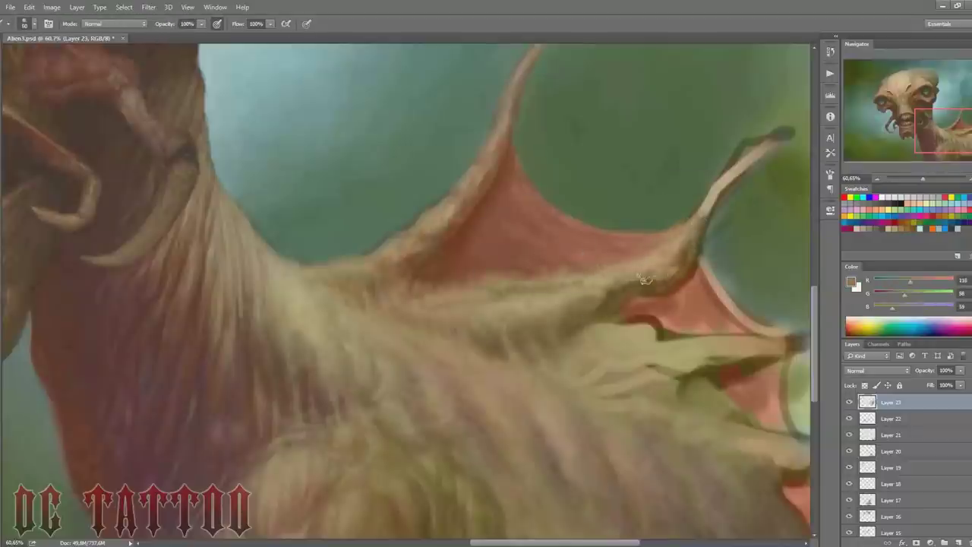
left_click(644, 279, "alt")
Step: Pick fur tans and a dark reddish brown, then darken the wing arm edge
key("bracketright")
key("bracketright")
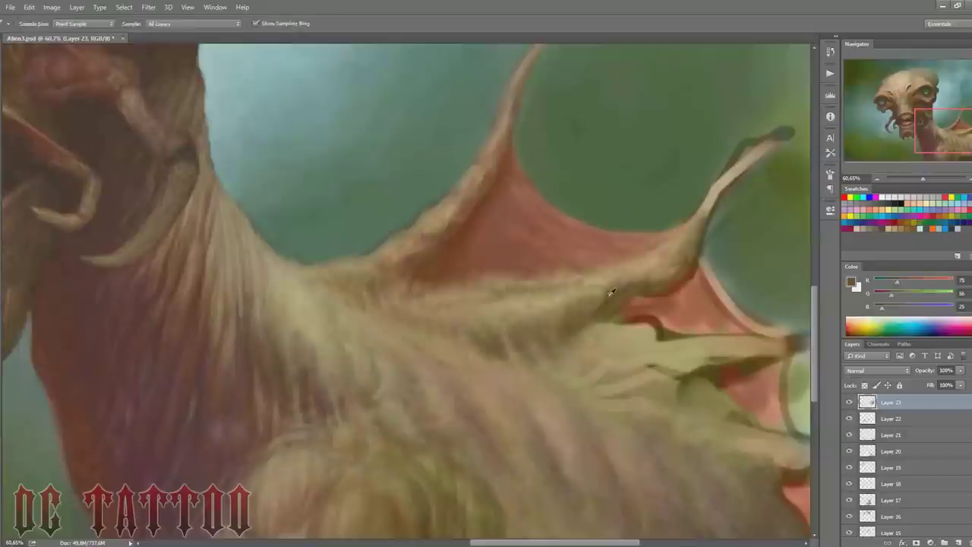
left_click(586, 348, "alt")
key("bracketleft")
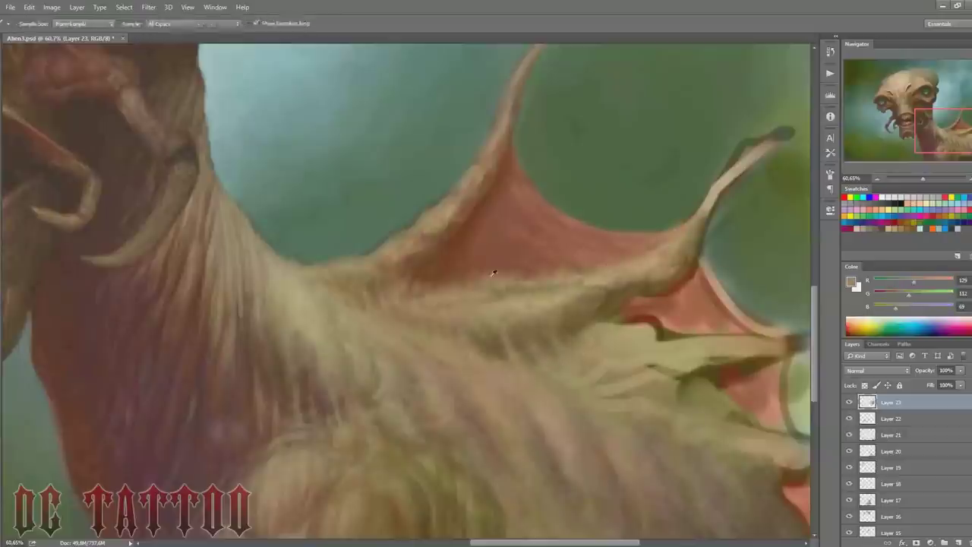
left_click(602, 257, "alt")
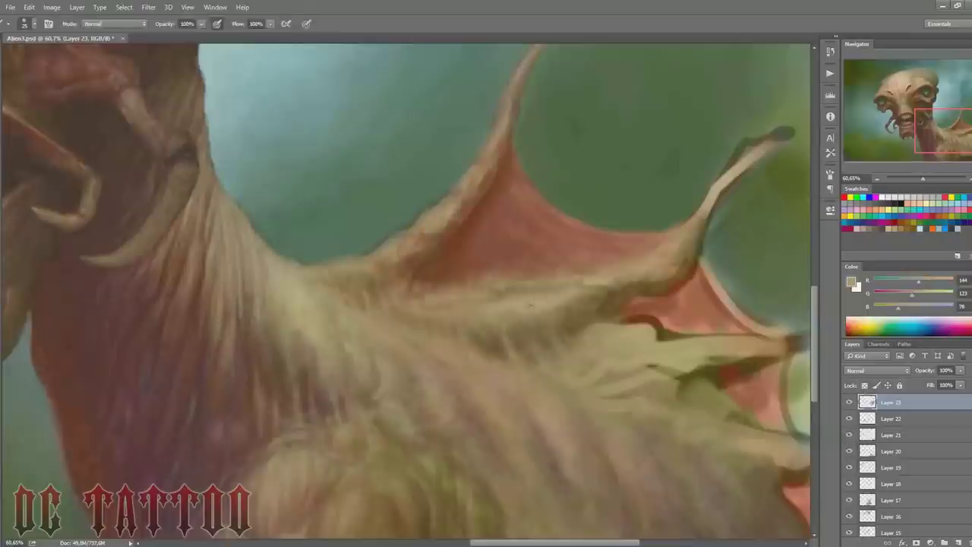
left_click(566, 293, "alt")
key("bracketright")
left_click(643, 292, "alt")
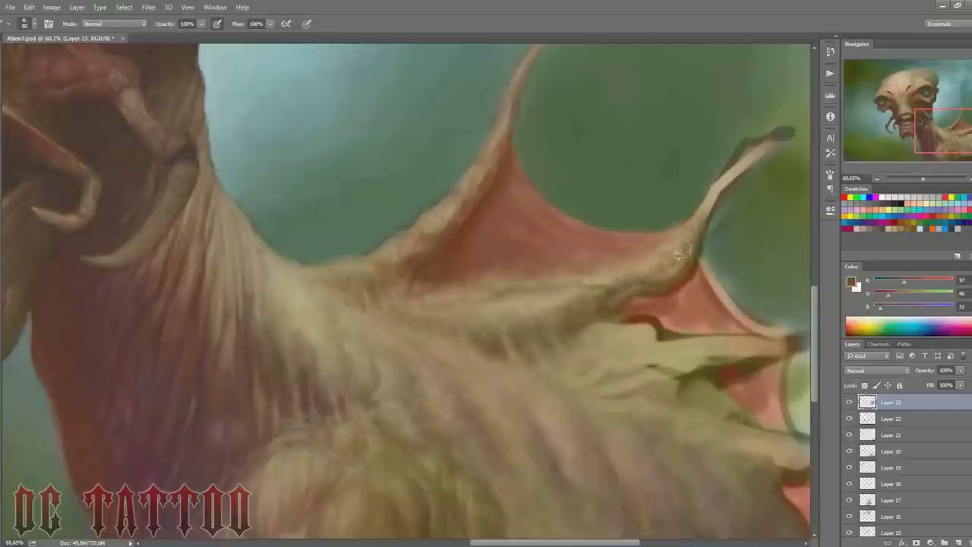
key("bracketright")
key("bracketright")
key("bracketright")
left_click_drag(681, 253, 640, 283)
Step: Sample dark, lighter and yellowish browns from the wing and fur for further shading
left_click(543, 334, "alt")
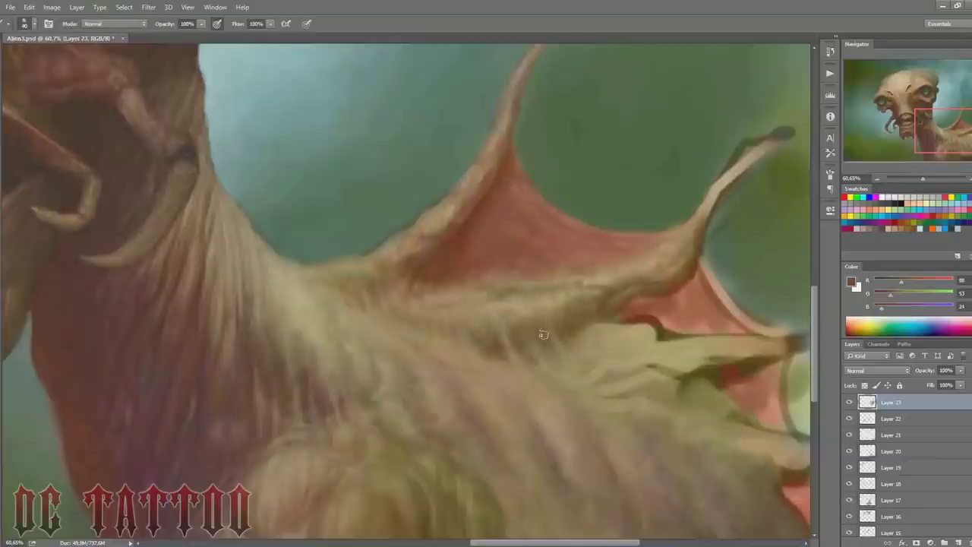
left_click(589, 328, "alt")
left_click(594, 311, "alt")
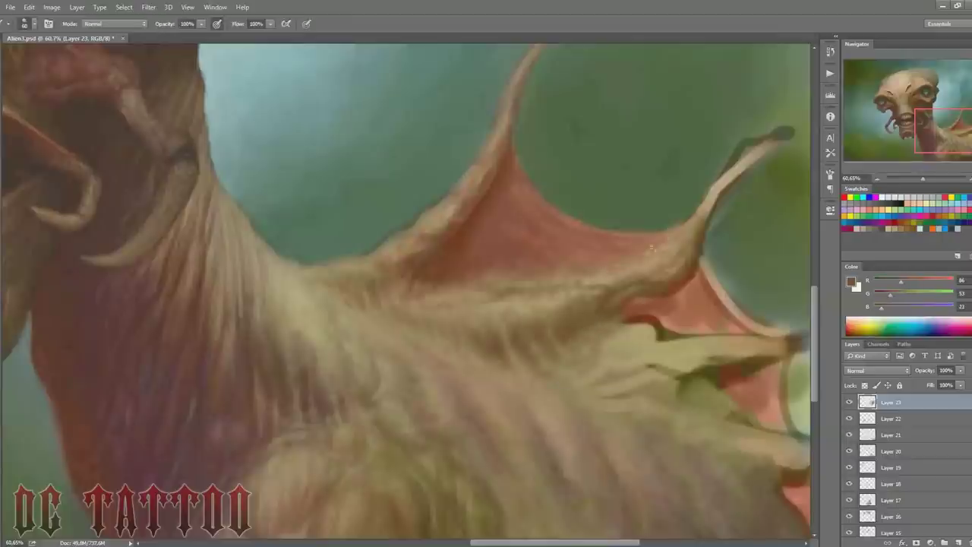
left_click(660, 335, "alt")
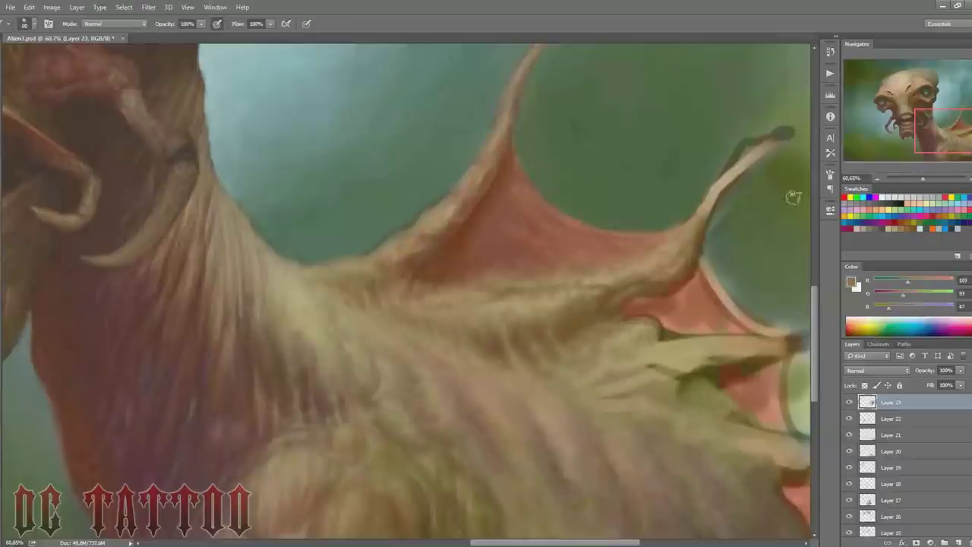
Step: Bring the right wing tip into view and sample background greens and a wing-finger brown
left_click_drag(793, 197, 655, 293)
left_click(623, 205, "alt")
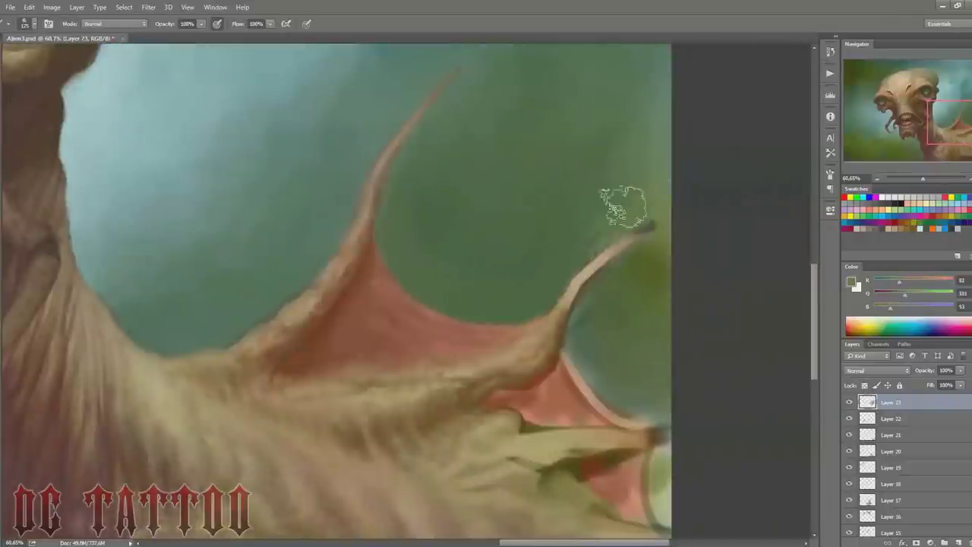
left_click(627, 194, "alt")
key("bracketleft")
key("bracketleft")
key("bracketleft")
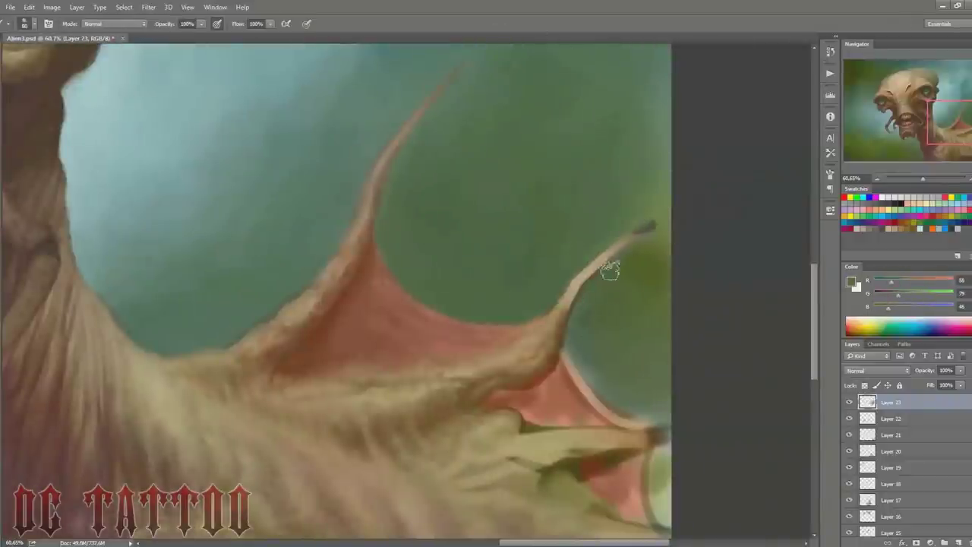
left_click(569, 334, "alt")
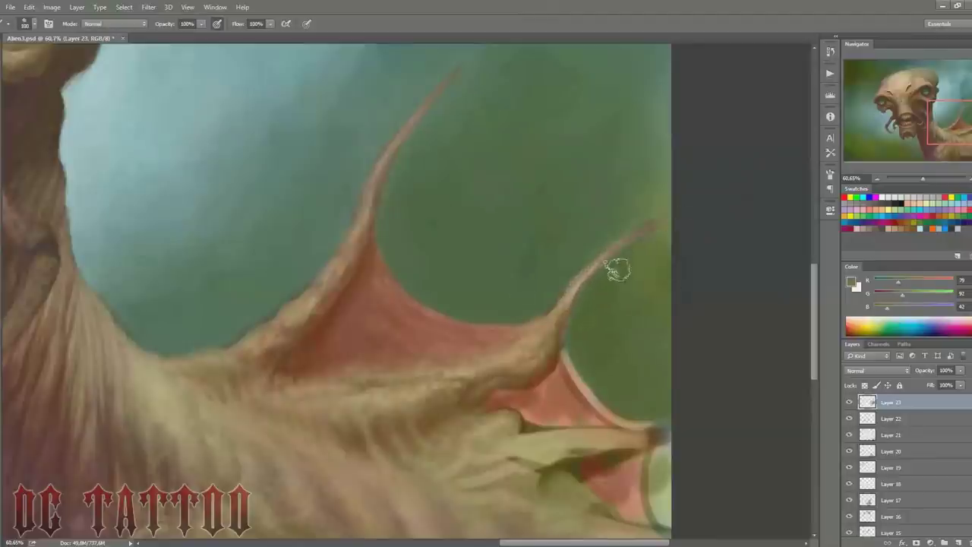
Step: Sample finger and membrane browns and paint dark strokes along the membrane edge
key("bracketleft")
left_click(563, 354, "alt")
left_click(582, 278, "alt")
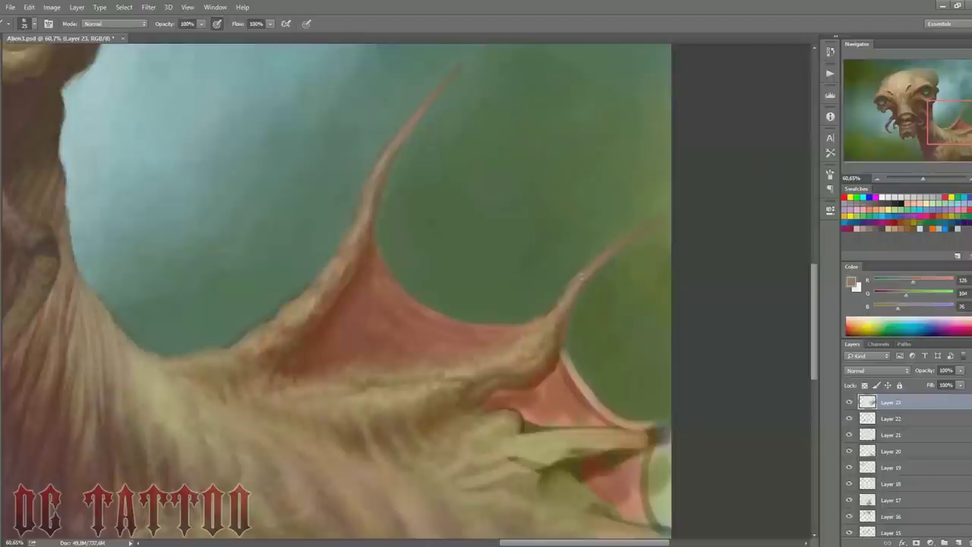
left_click(652, 285, "alt")
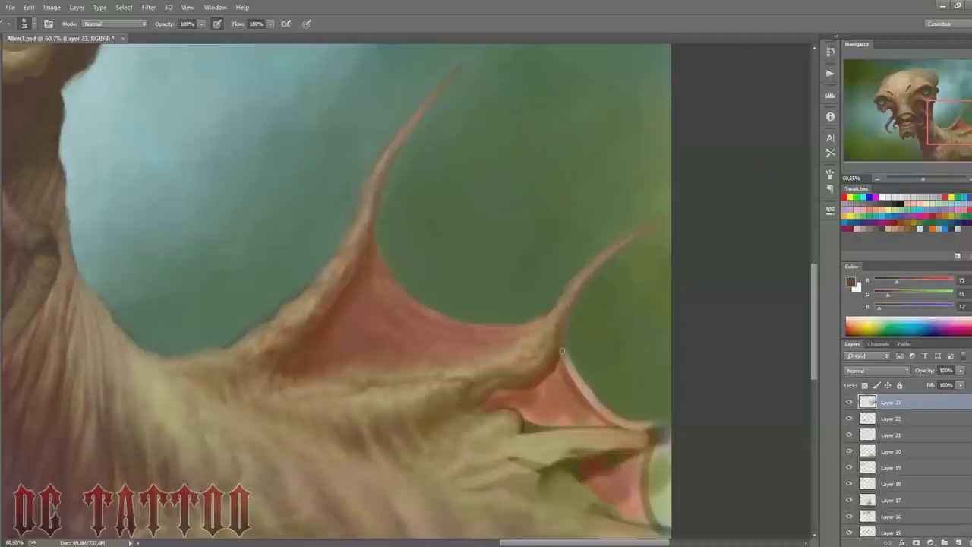
key("bracketright")
key("bracketright")
key("bracketright")
left_click(551, 368, "alt")
mouse_move(511, 387)
left_mouse_down()
mouse_move(547, 414)
mouse_move(540, 395)
left_mouse_up()
Step: With a doubled brush, darken the lower membrane's pale edge and resample red-browns
key("bracketright")
key("bracketright")
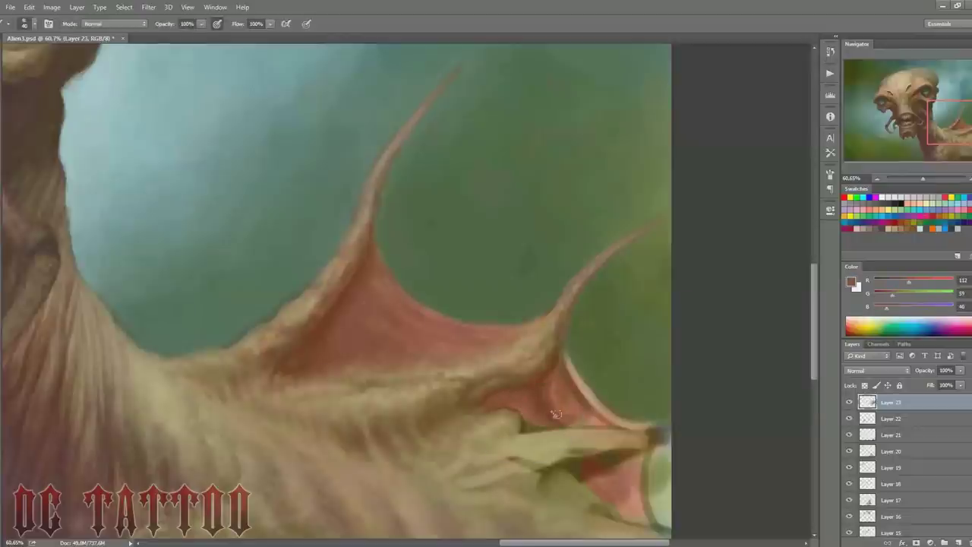
left_click_drag(563, 348, 638, 426)
left_click(544, 385, "alt")
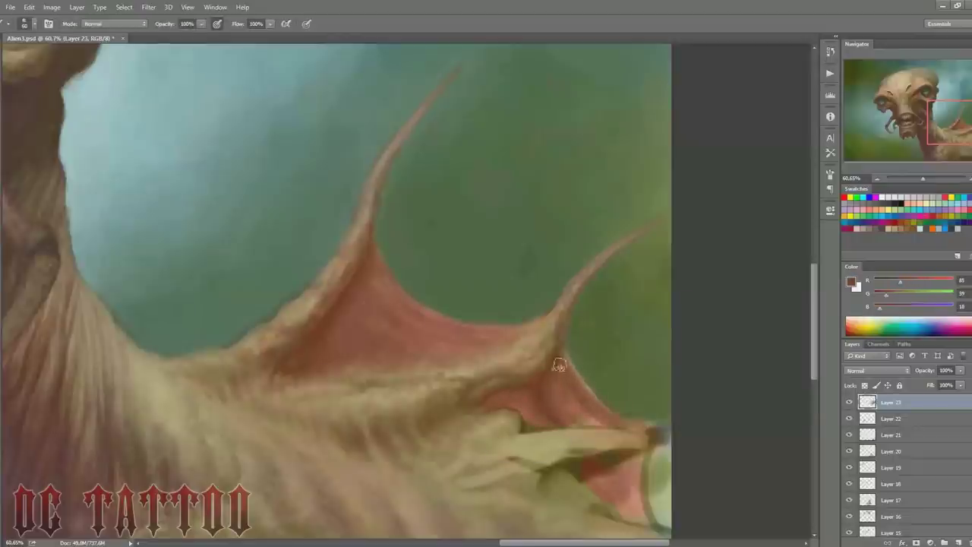
left_click(581, 368, "alt")
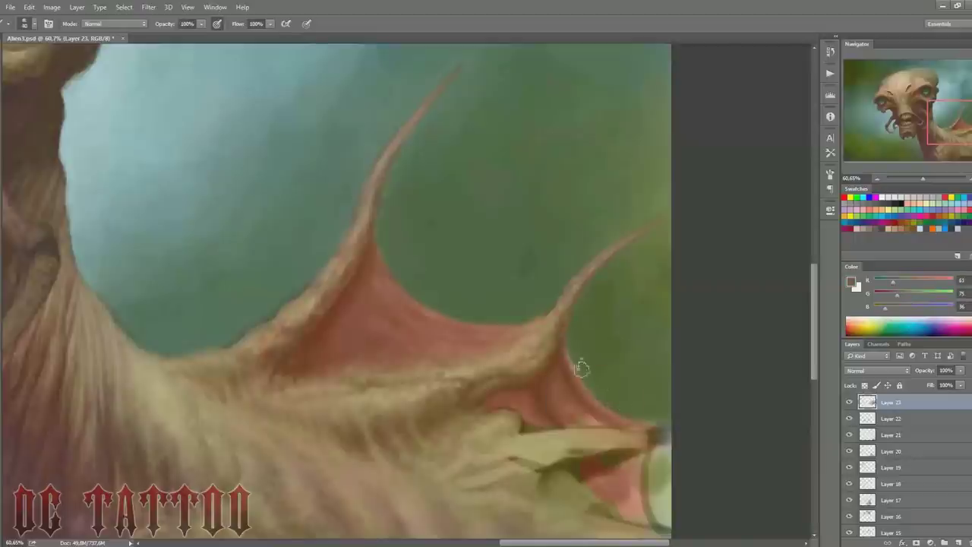
left_click(527, 382, "alt")
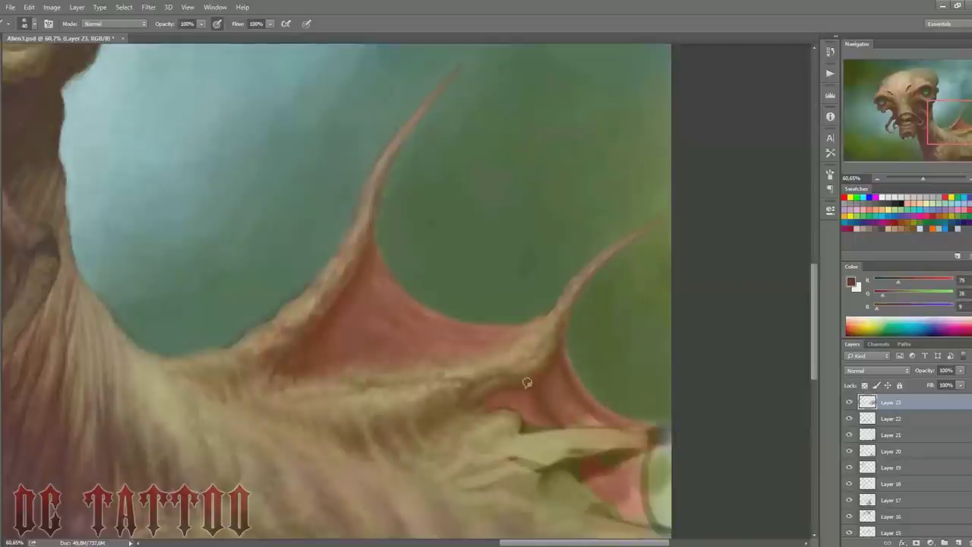
left_click(483, 408, "alt")
Step: Sample lighter and darker membrane reds and a lighter wing-edge brown with the Brush
key("bracketleft")
key("bracketleft")
key("bracketleft")
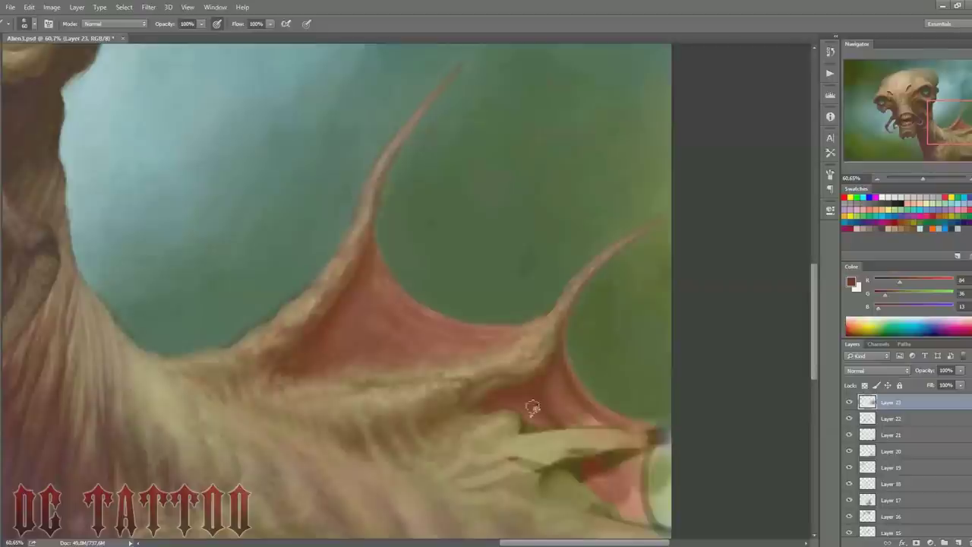
left_click(572, 397, "alt")
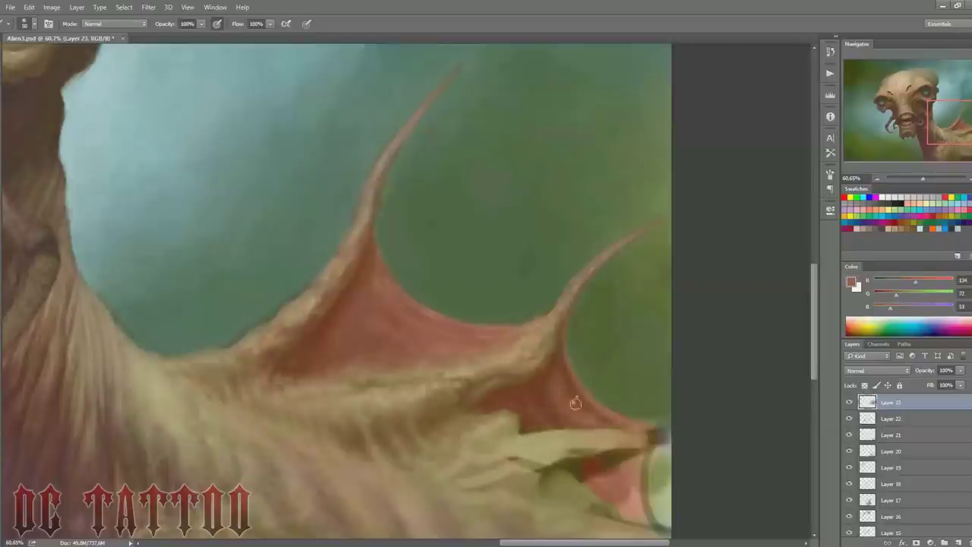
left_click(575, 403, "alt")
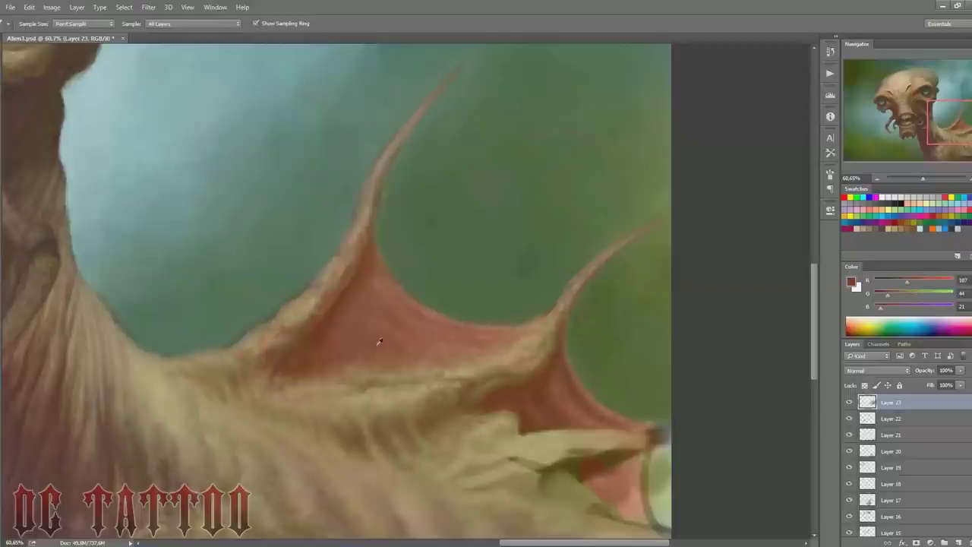
key("b")
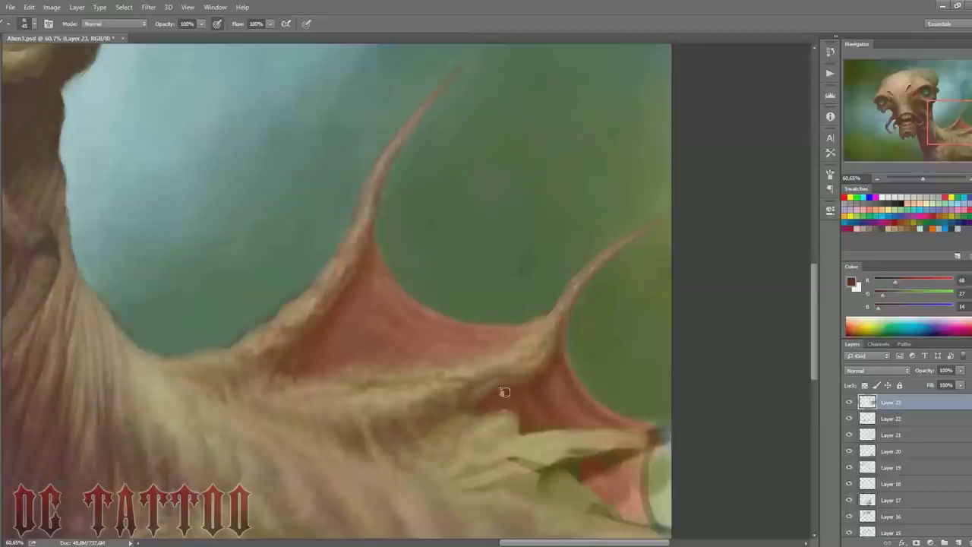
key("bracketright")
left_click(577, 427, "alt")
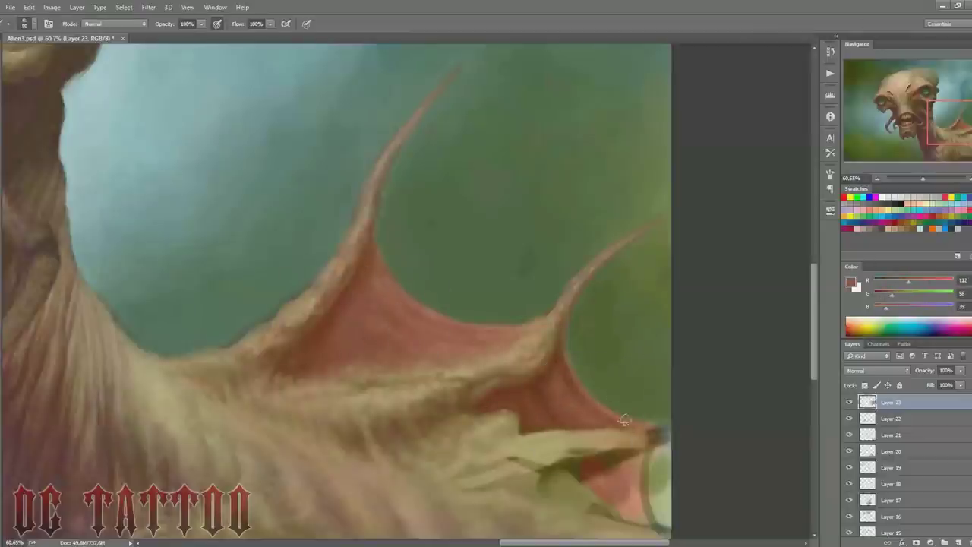
Step: At a smaller brush, sample darker finger browns, pale fur tans and a dark background green
key("bracketleft")
key("bracketleft")
left_click(482, 379, "alt")
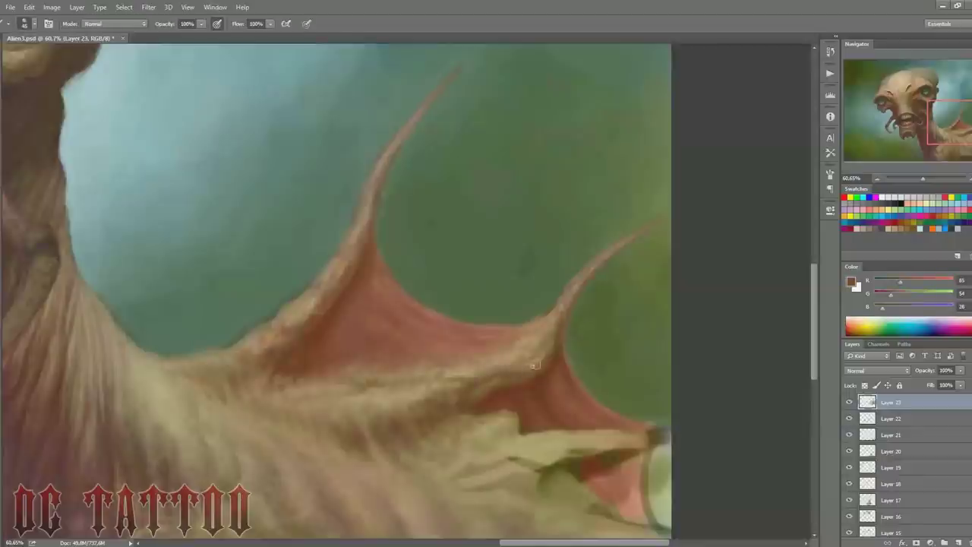
left_click(509, 380, "alt")
left_click(483, 350, "alt")
key("bracketleft")
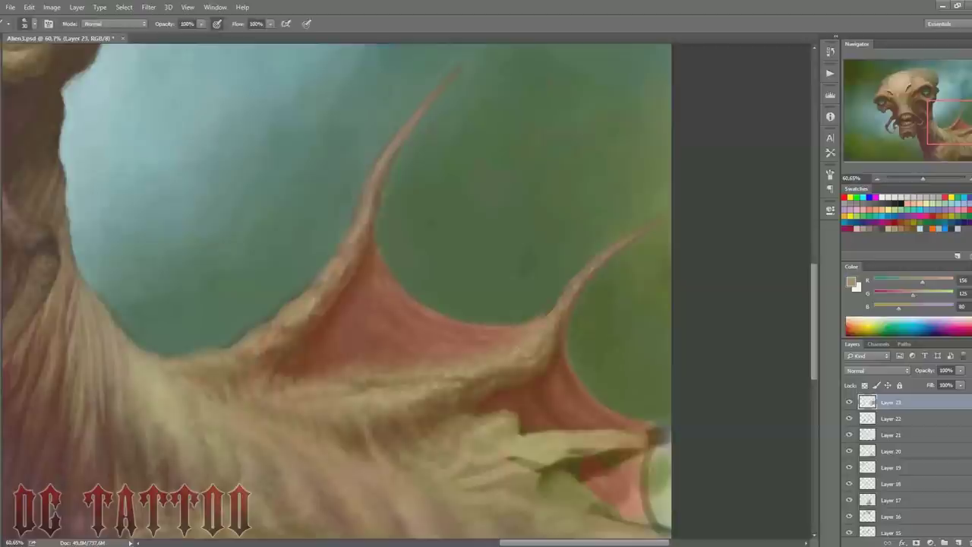
left_click(505, 348, "alt")
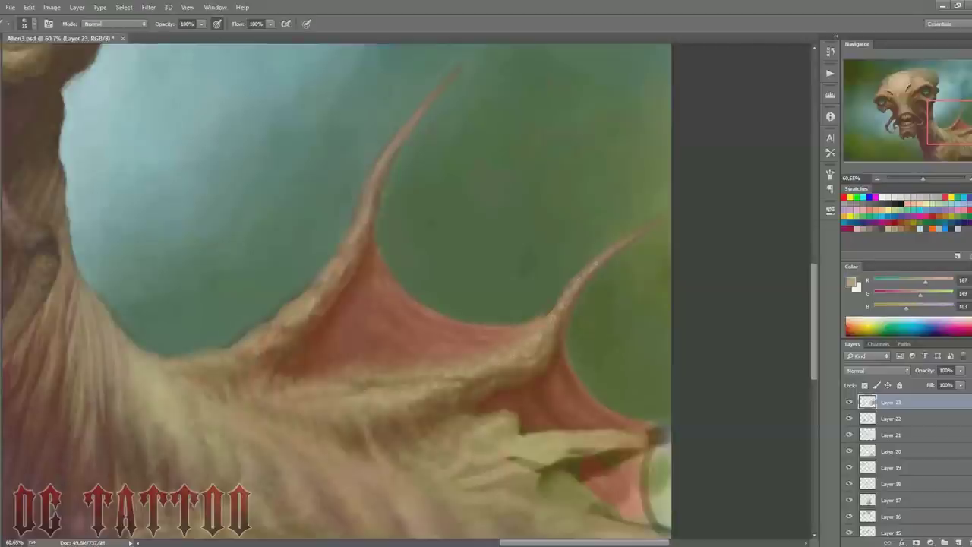
left_click(468, 60, "alt")
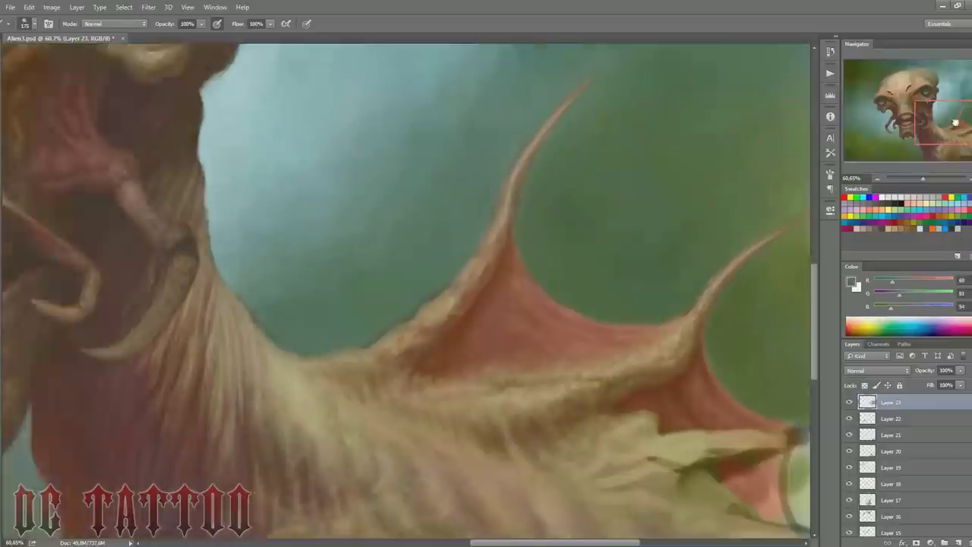
Step: Recentre the wing tip, sample green and browns, and darken the wing finger edge
left_click_drag(239, 308, 380, 205)
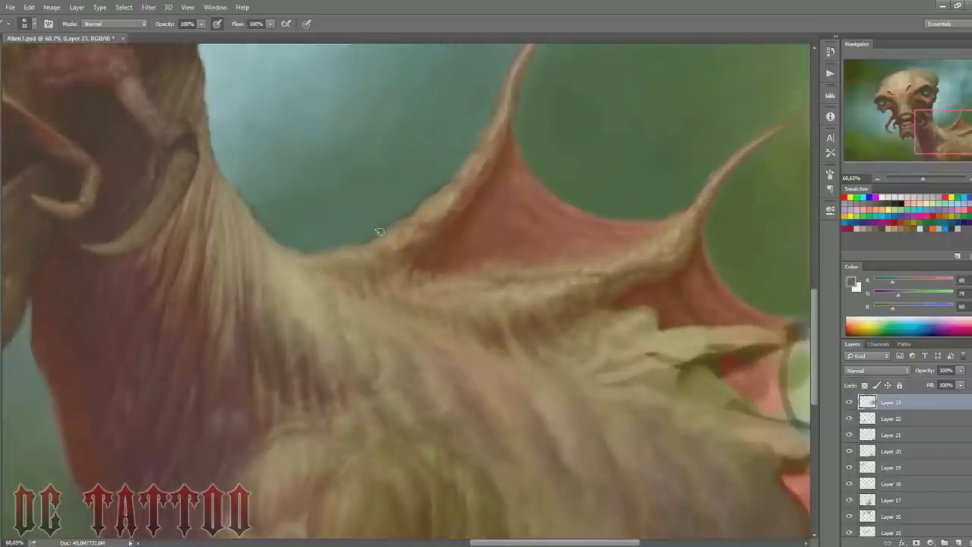
left_click(375, 227, "alt")
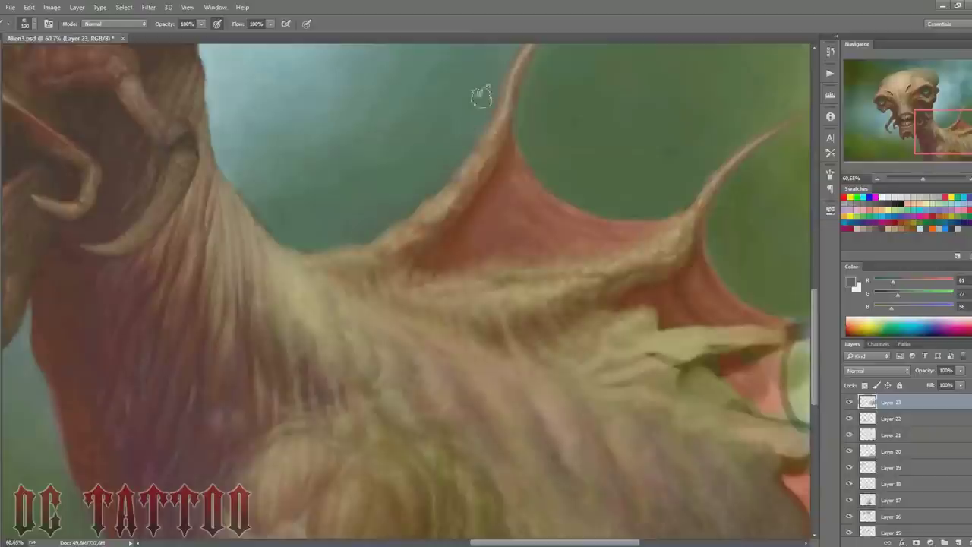
left_click_drag(593, 184, 586, 157)
left_click(667, 286, "alt")
left_click(666, 287, "alt")
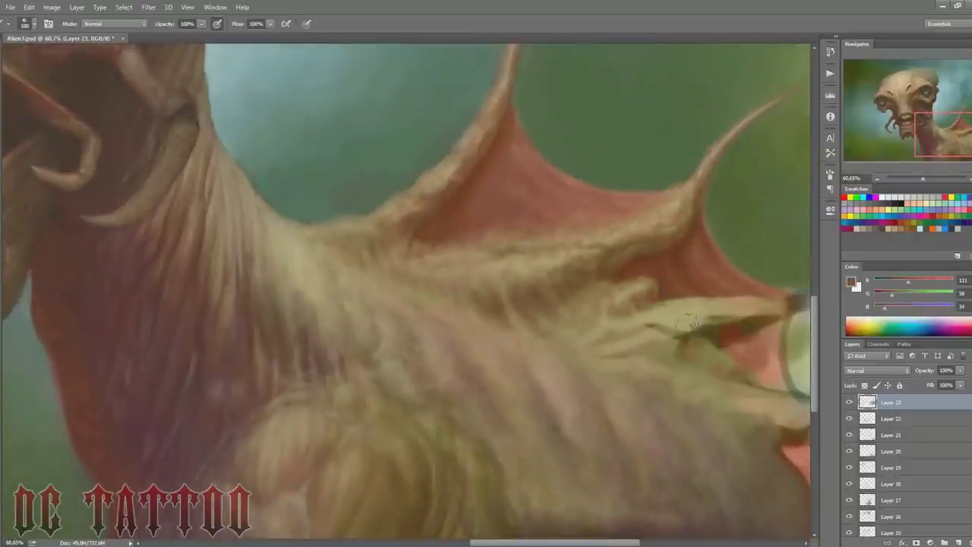
left_click(684, 347, "alt")
mouse_move(674, 298)
left_mouse_down()
mouse_move(538, 298)
mouse_move(585, 323)
mouse_move(646, 309)
mouse_move(615, 314)
left_mouse_up()
left_click(623, 308, "alt")
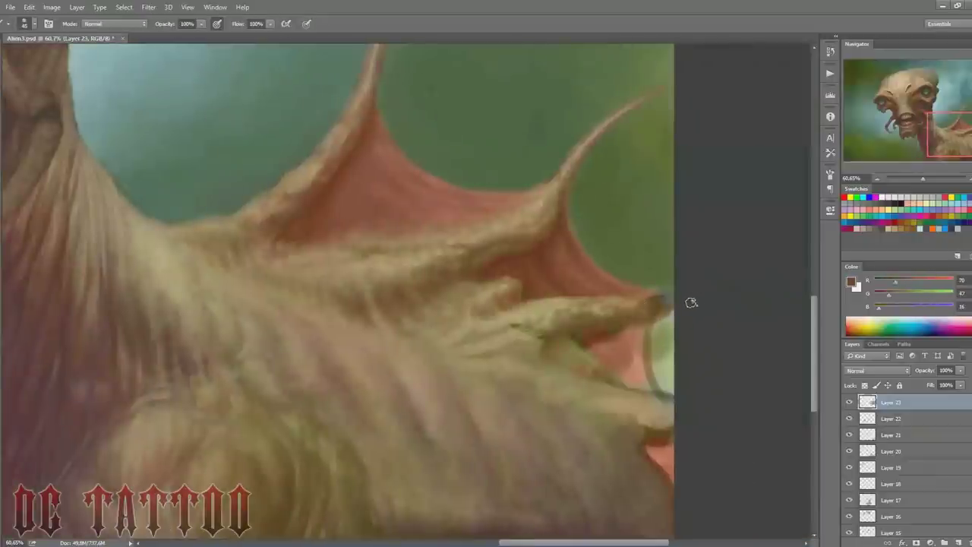
Step: With a finer brush, paint a deep red-brown shadow below the wing's finger tip
left_click(562, 316, "alt")
key("bracketleft")
key("bracketleft")
key("bracketleft")
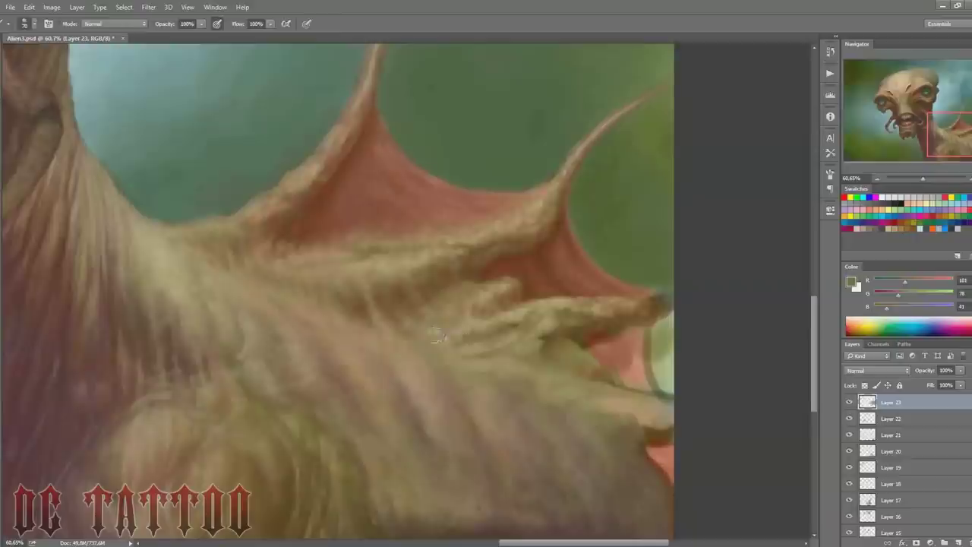
left_click(473, 338, "alt")
left_click(600, 319, "alt")
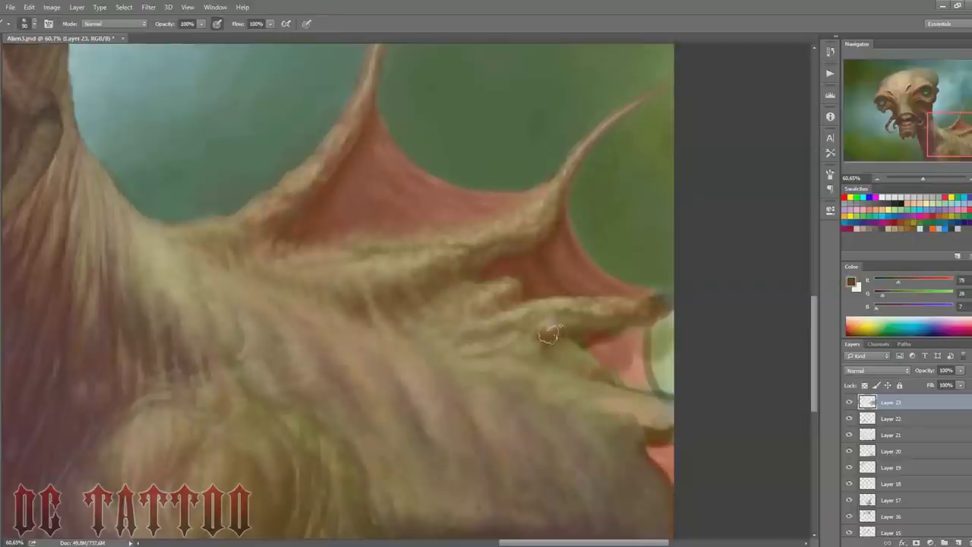
key("bracketleft")
key("bracketleft")
left_click(513, 256, "alt")
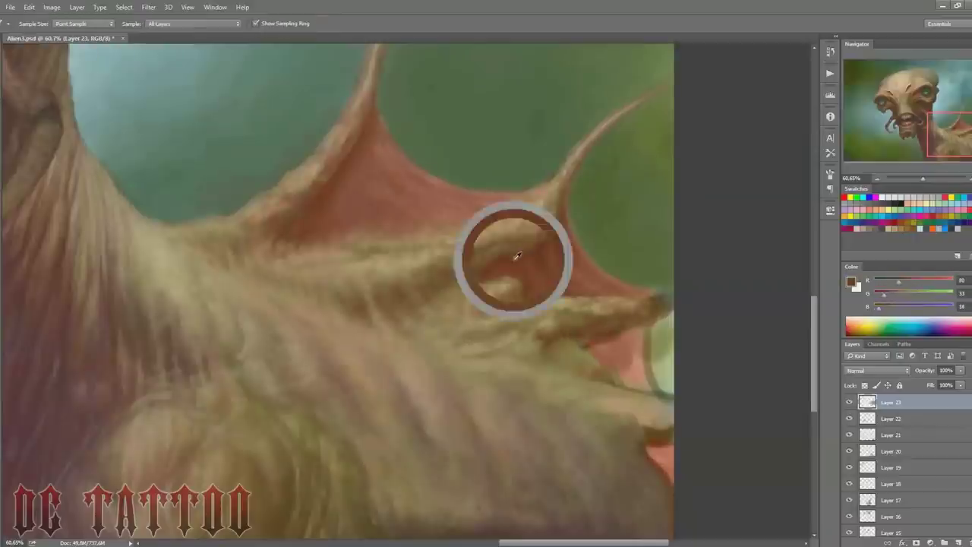
left_click_drag(645, 327, 605, 338)
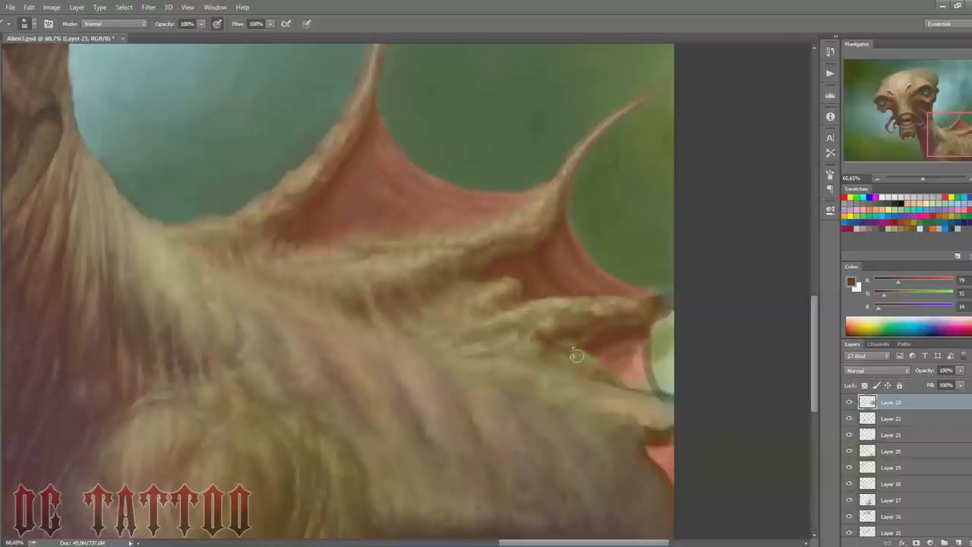
Step: Sample light tan and deeper brown fur tones around the wing base
left_click(541, 347, "alt")
left_click(568, 316, "alt")
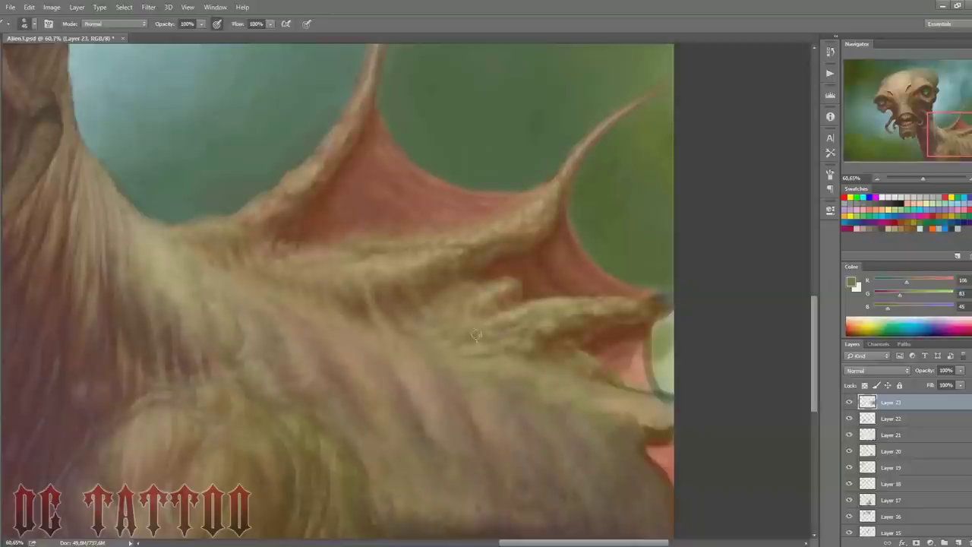
left_click(513, 324, "alt")
left_click(513, 295, "alt")
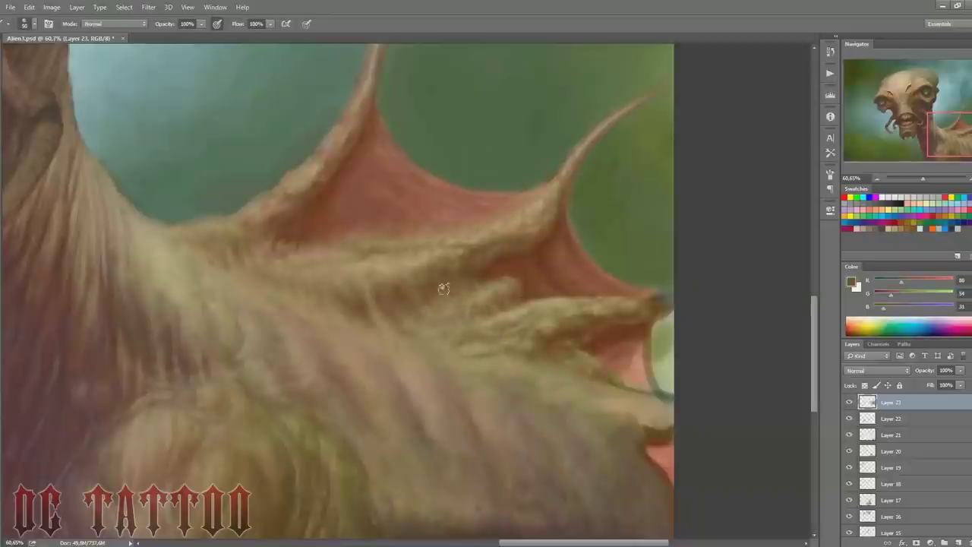
left_click(324, 294, "alt")
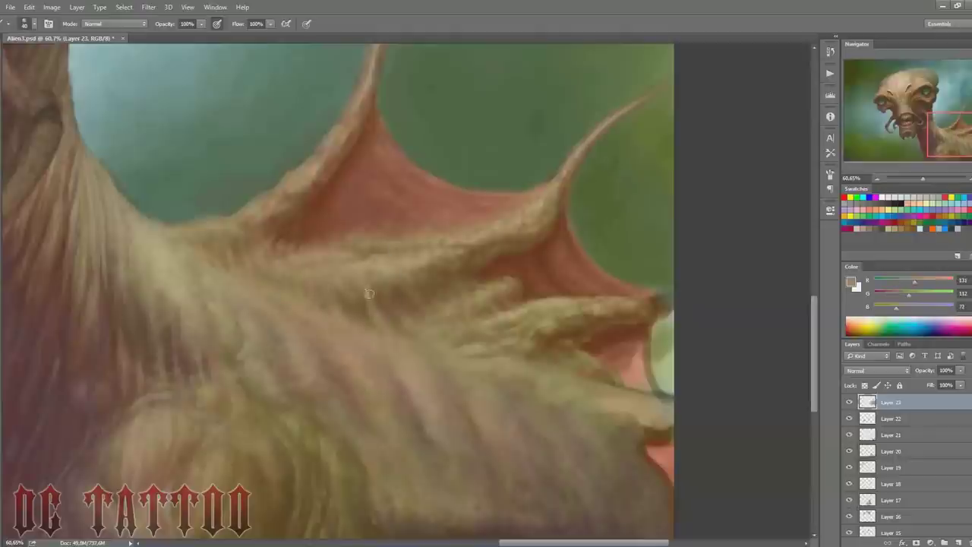
left_click(474, 288, "alt")
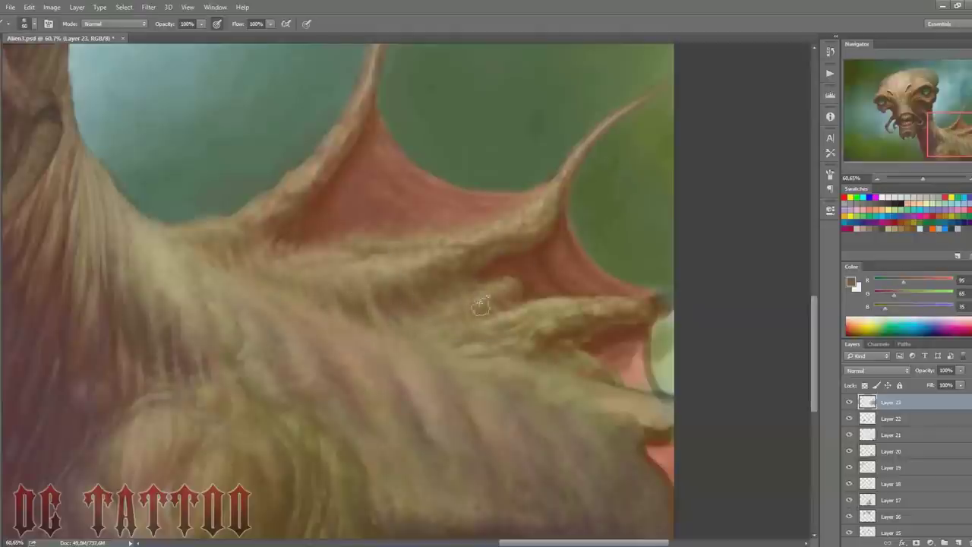
Step: Sample redder and warm red-brown tones near the wing edge while adjusting brush size
key("bracketleft")
key("bracketleft")
key("bracketleft")
left_click(506, 278, "alt")
left_click(556, 296, "alt")
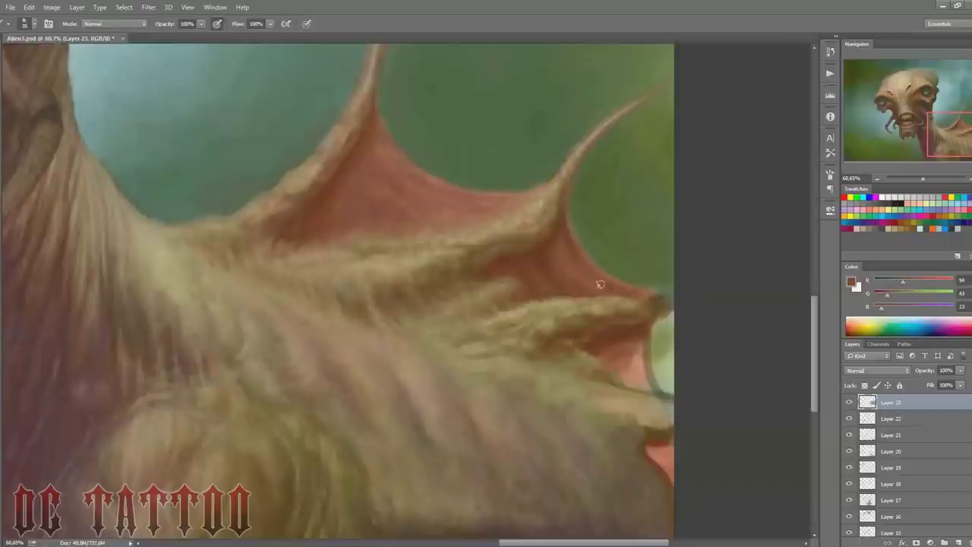
key("bracketright")
key("bracketright")
key("bracketright")
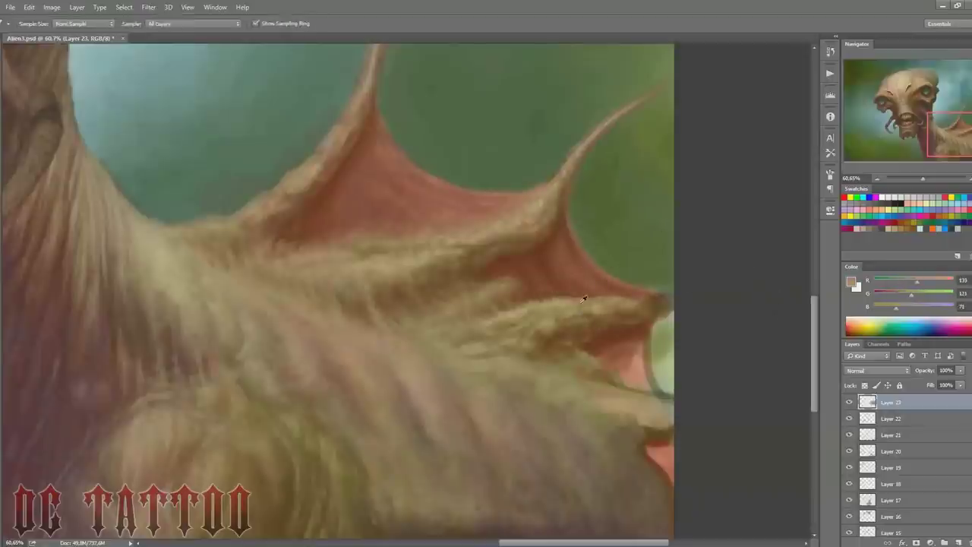
left_click(581, 331, "alt")
key("bracketleft")
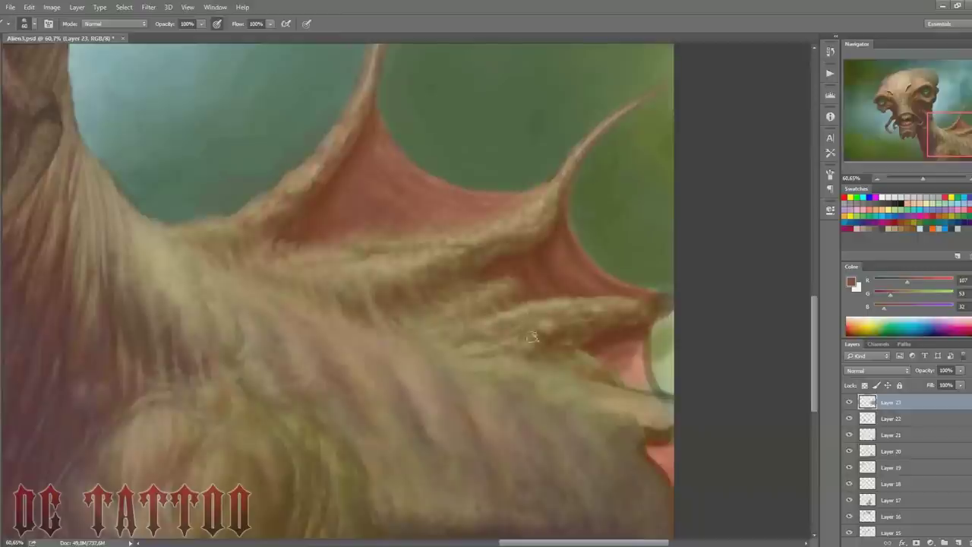
key("bracketright")
Step: Sample lower-fur tans and a shoulder reddish brown for broad and fine fur strokes
left_click(478, 346, "alt")
key("bracketright")
key("bracketright")
key("bracketright")
left_click(412, 334, "alt")
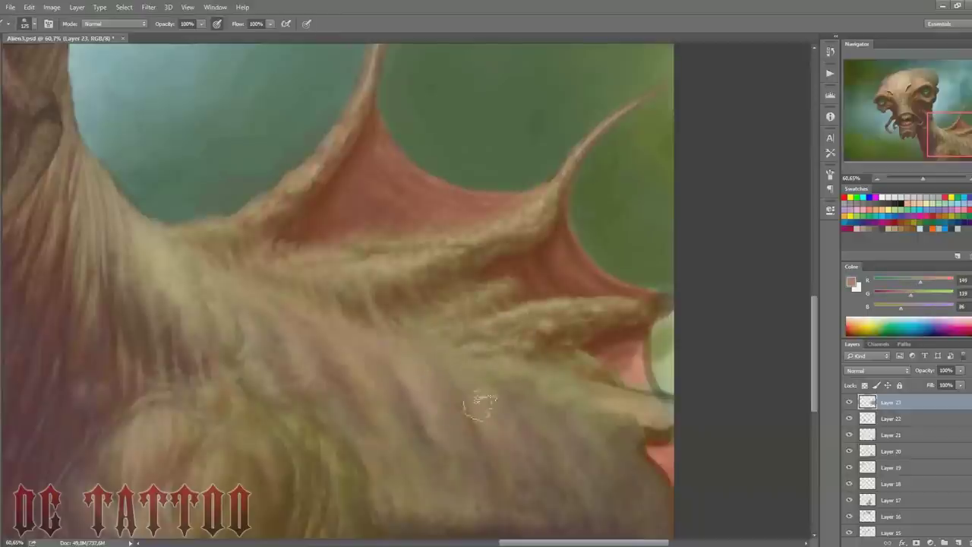
left_click(366, 323, "alt")
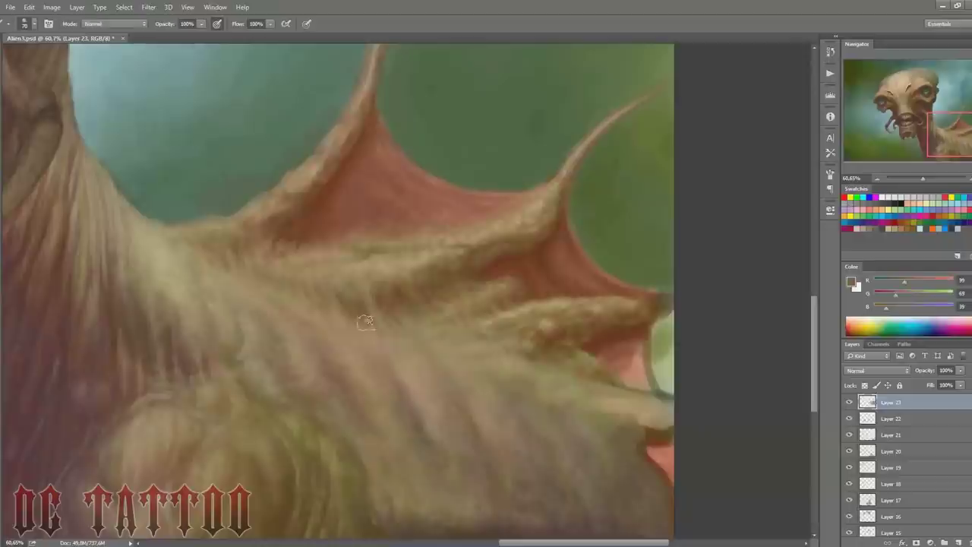
left_click(254, 275, "alt")
key("bracketleft")
key("bracketleft")
key("bracketleft")
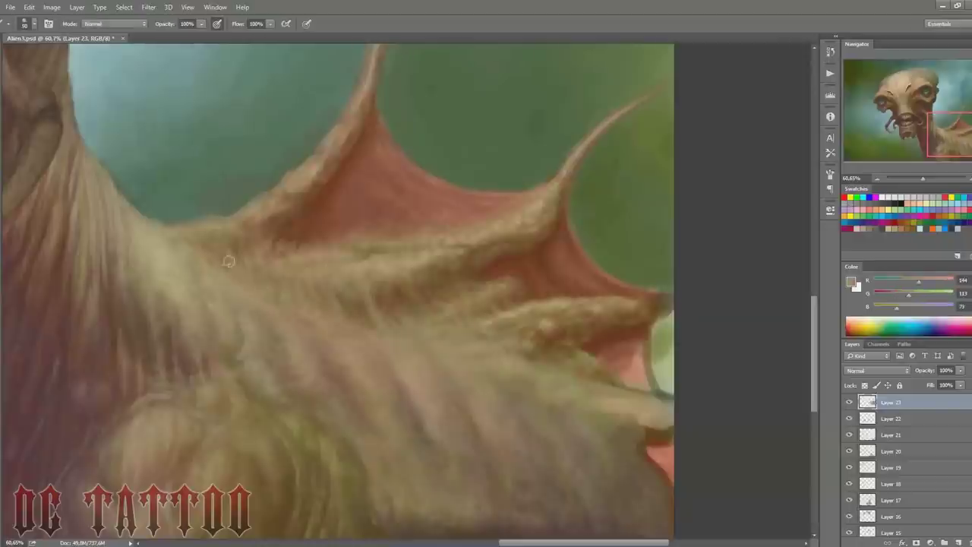
left_click(306, 278, "alt")
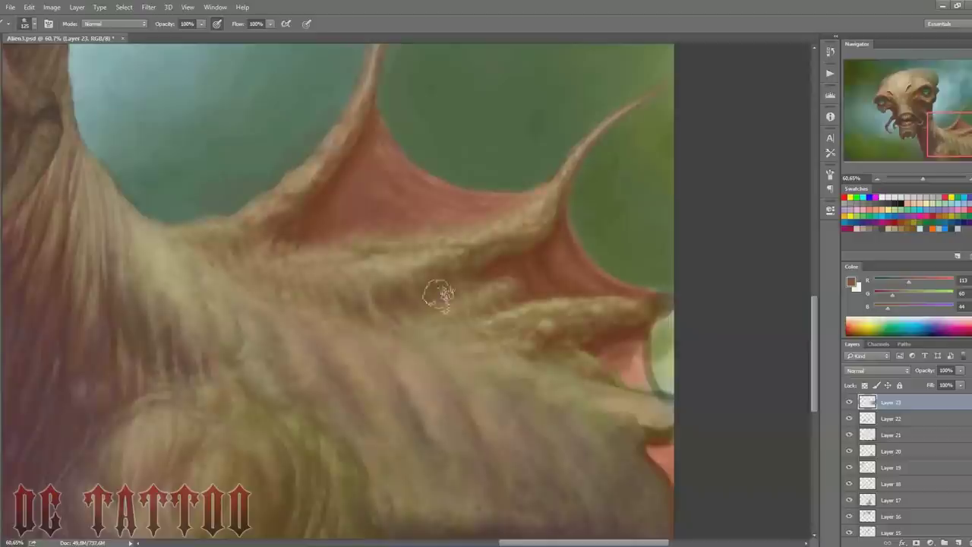
scroll(587, 487, "right", 3)
Step: Sample dark fur browns and paint a dark stroke along the wing's lower edge
left_click(421, 323, "alt")
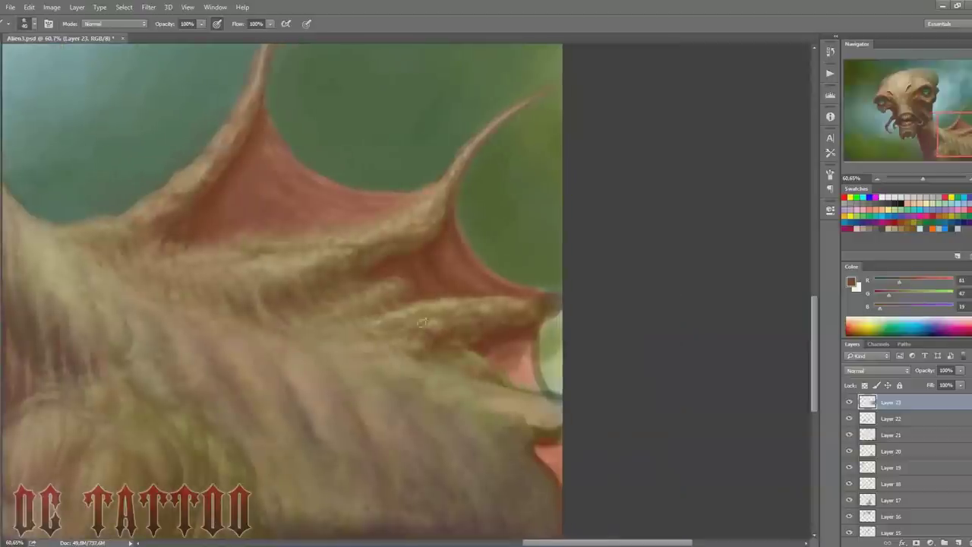
key("bracketright")
key("bracketright")
key("bracketright")
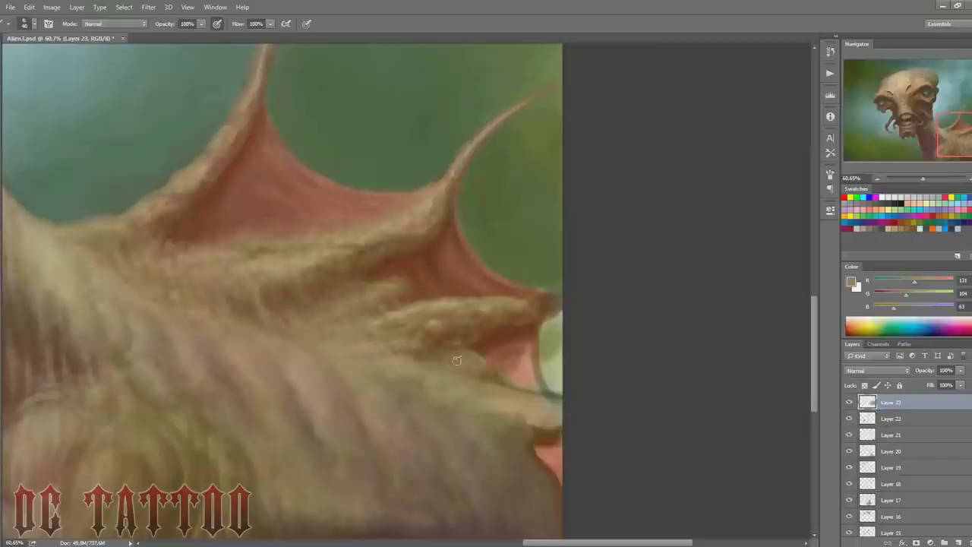
left_click(476, 374, "alt")
key("bracketleft")
left_click_drag(505, 350, 537, 386)
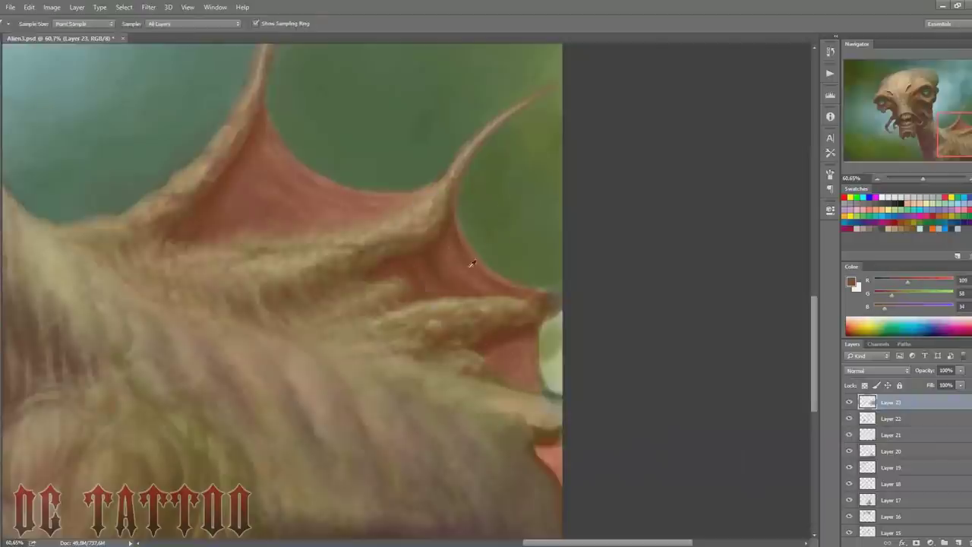
Step: Sample red-brown, reddish membrane and green-olive background tones, adjusting the brush size
left_click(491, 351, "alt")
left_click(515, 347, "alt")
left_click(490, 255, "alt")
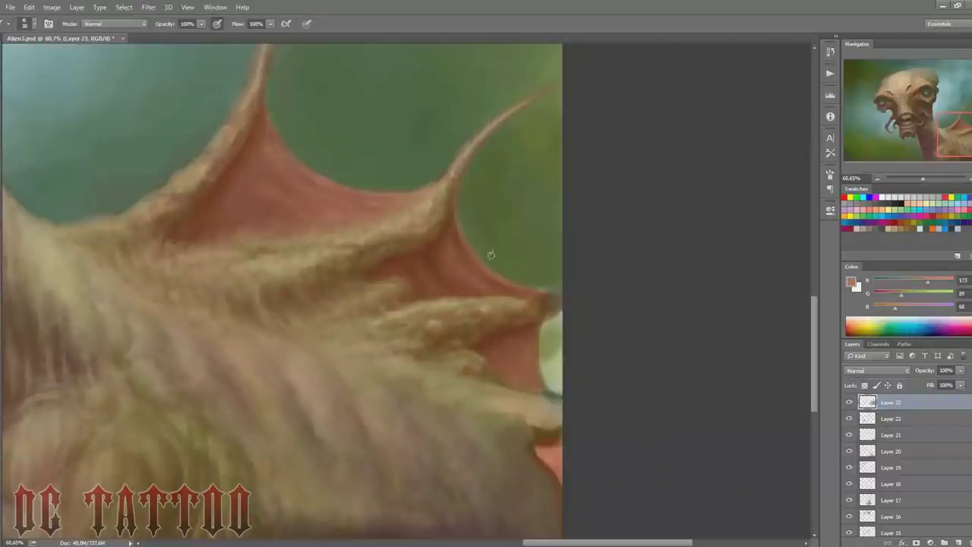
left_click(490, 285, "alt")
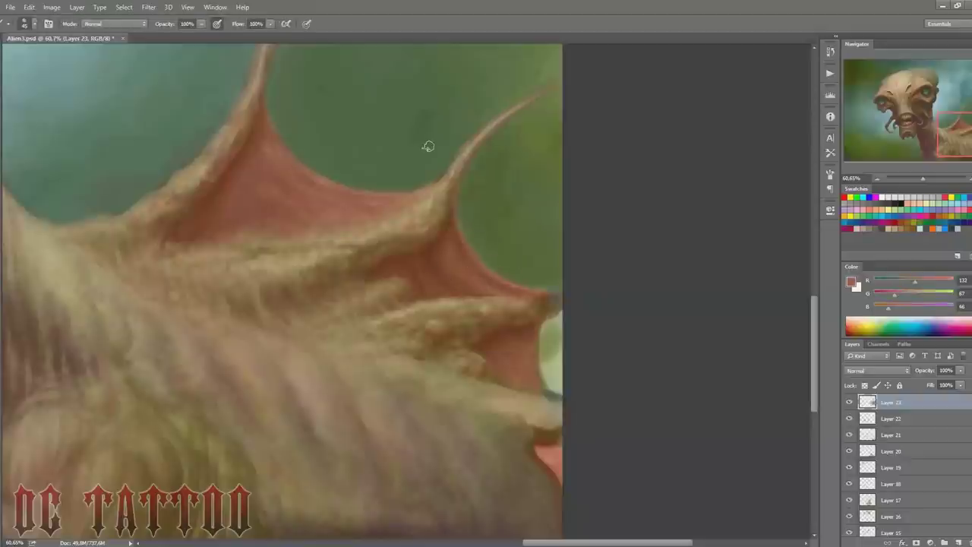
left_click(537, 304, "alt")
left_click(540, 213, "alt")
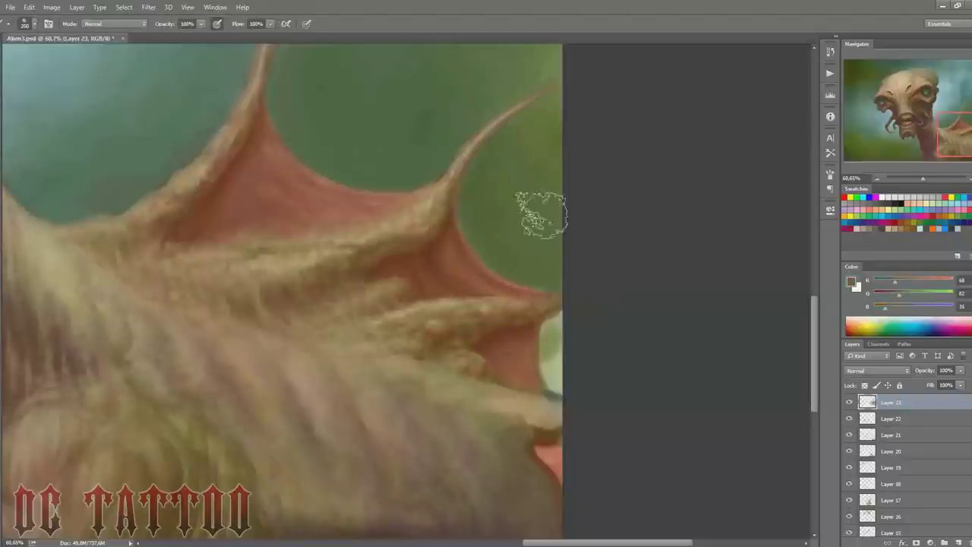
key("bracketright")
key("bracketright")
key("bracketright")
key("bracketleft")
key("bracketleft")
key("bracketleft")
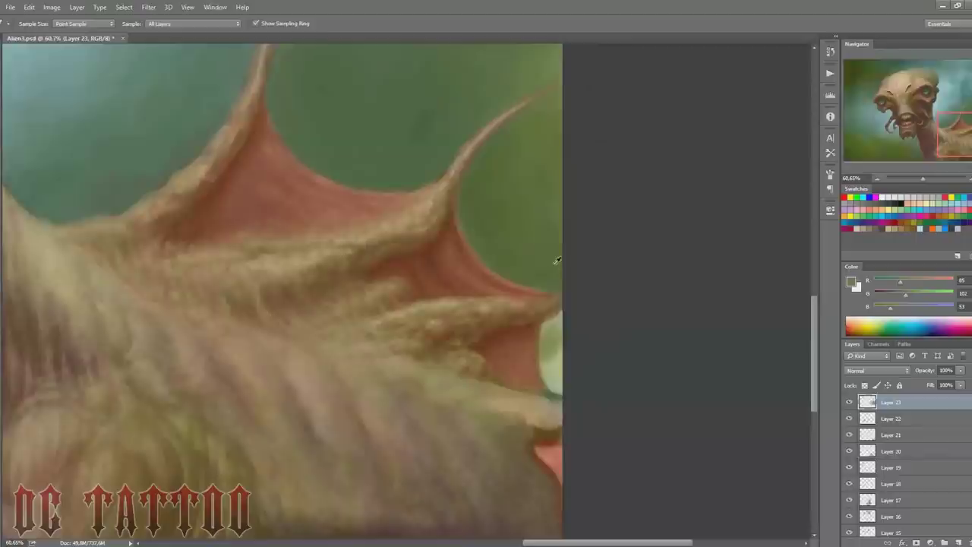
left_click(550, 325, "alt")
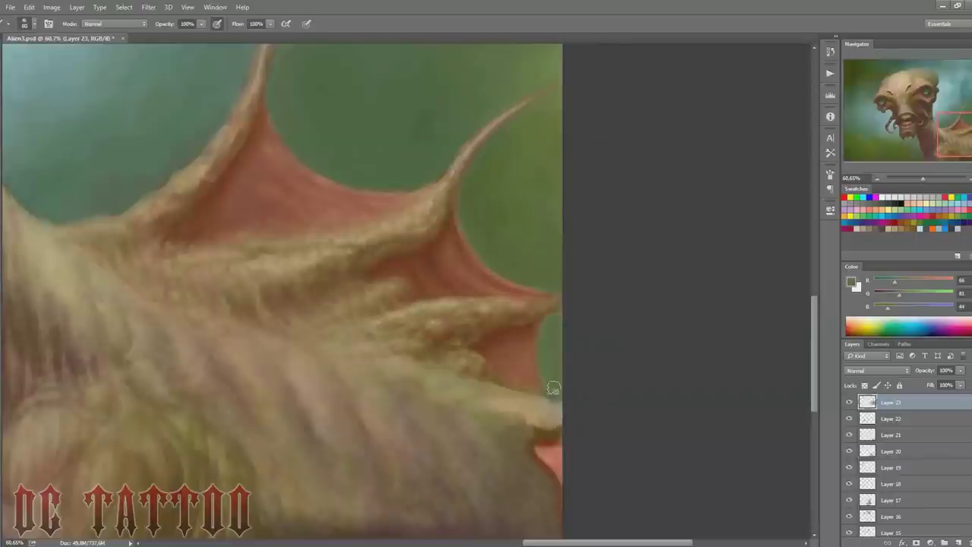
Step: Paint a light tan fur stroke along the wing-base edge with a smaller brush
left_click(475, 347, "alt")
key("bracketleft")
key("bracketleft")
key("bracketleft")
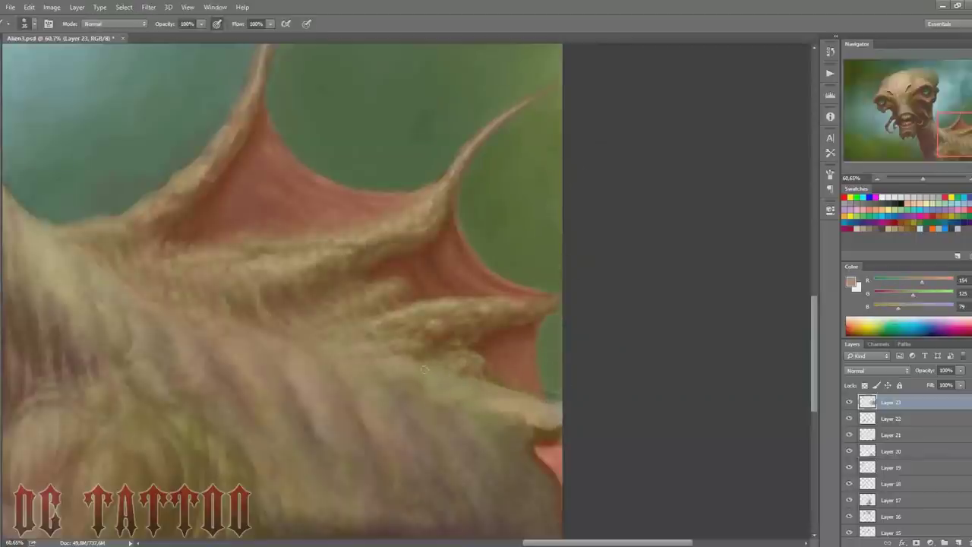
left_click_drag(427, 311, 543, 297)
left_click(536, 305, "alt")
key("bracketleft")
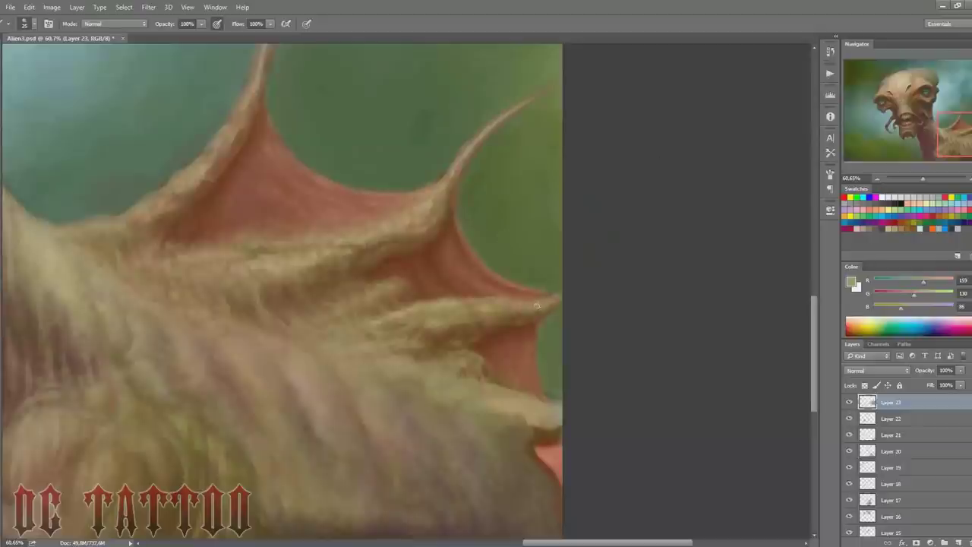
key("bracketright")
key("bracketright")
Step: Sample dark brown, tan, pale tan highlight and membrane red, resizing the brush
left_click(524, 424, "alt")
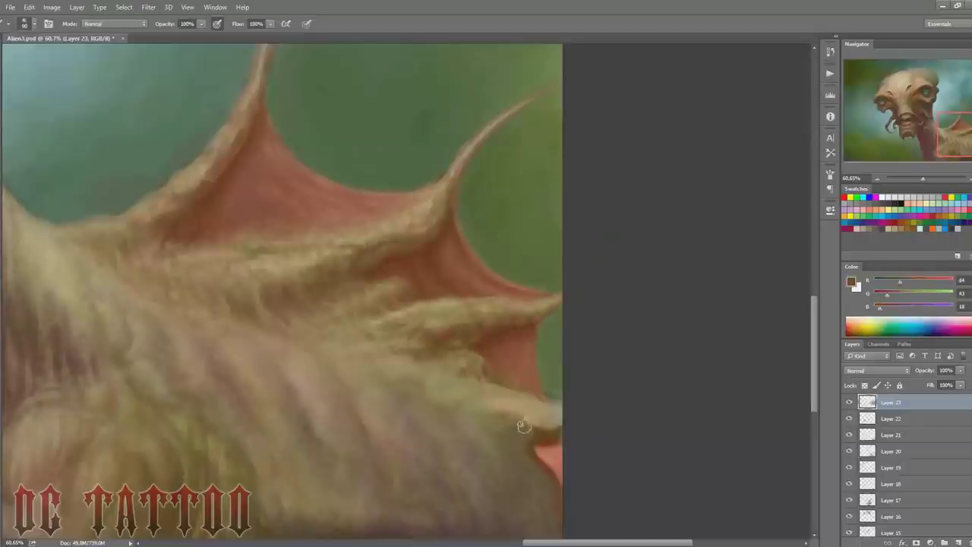
key("bracketleft")
key("bracketleft")
left_click(528, 322, "alt")
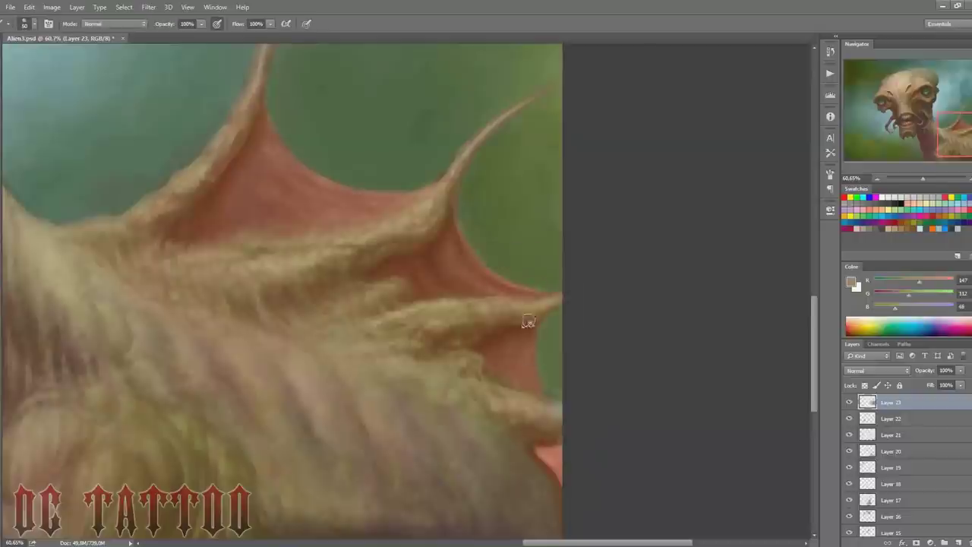
key("bracketright")
key("bracketright")
left_click(444, 303, "alt")
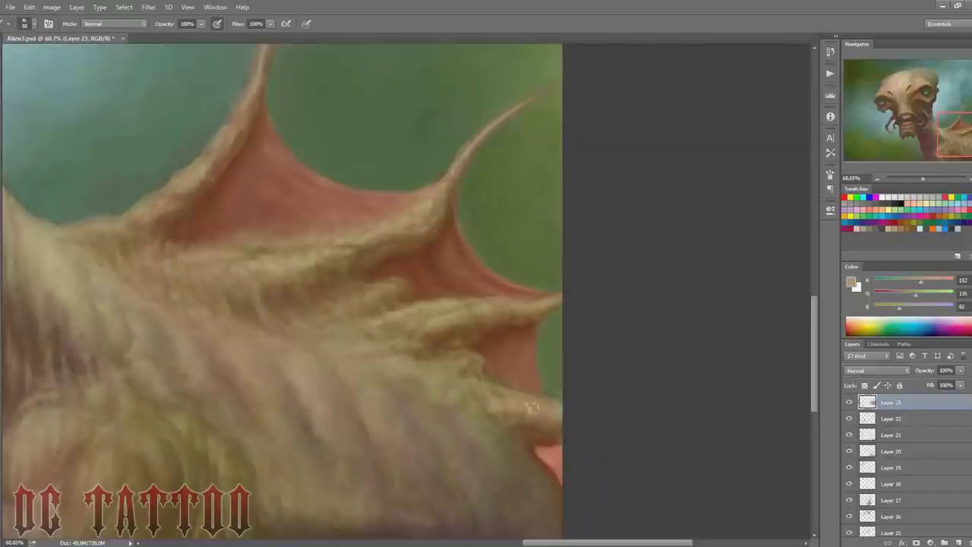
left_click(519, 287, "alt")
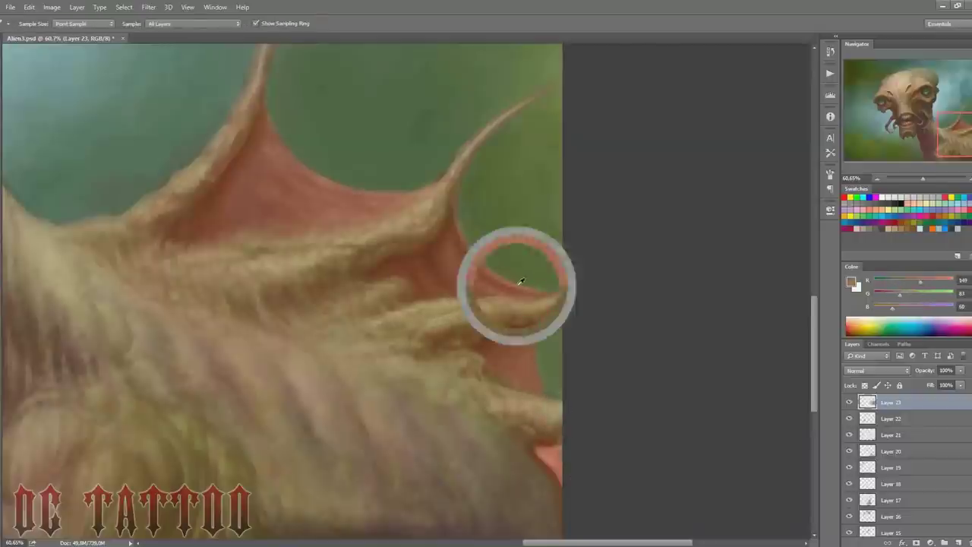
key("bracketright")
key("bracketright")
key("bracketright")
Step: Sample olive-browns and membrane red, then dab darker red-brown onto the wing edge
left_click(523, 342, "alt")
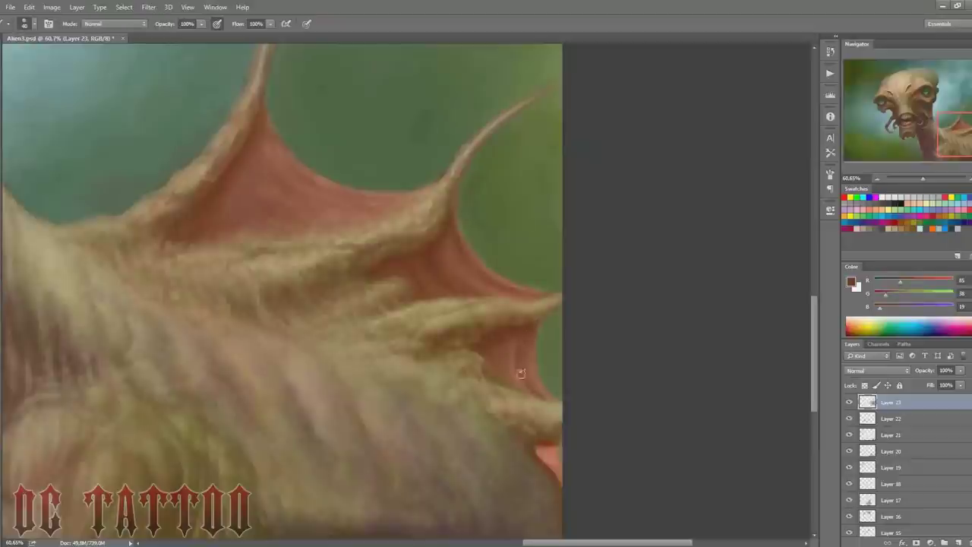
left_click(521, 373, "alt")
key("bracketleft")
left_click(521, 331, "alt")
key("bracketright")
key("bracketright")
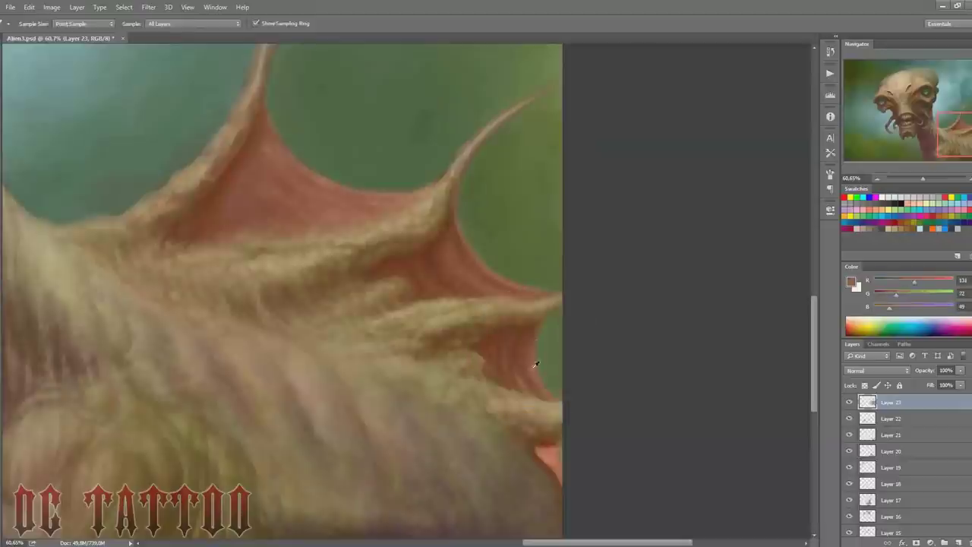
left_click(447, 292, "alt")
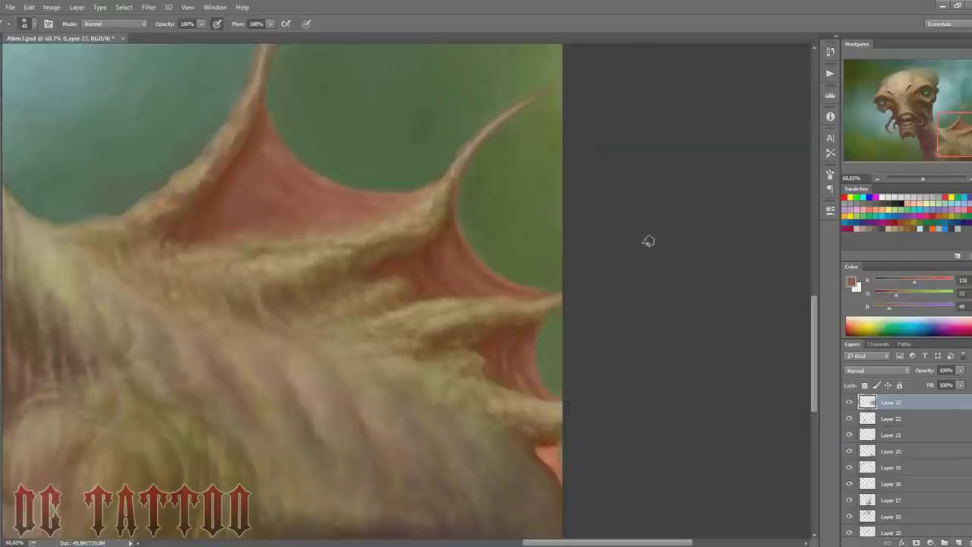
key("bracketright")
left_click(269, 187, "alt")
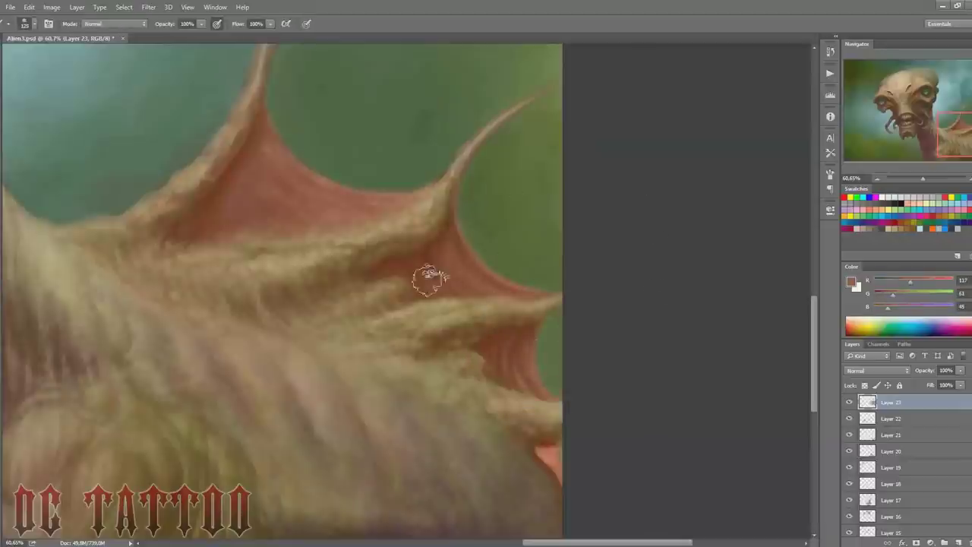
left_click(538, 452)
Step: Sample dark browns, olive tans and redder membrane tones from the fur and shadow
left_click(528, 357, "alt")
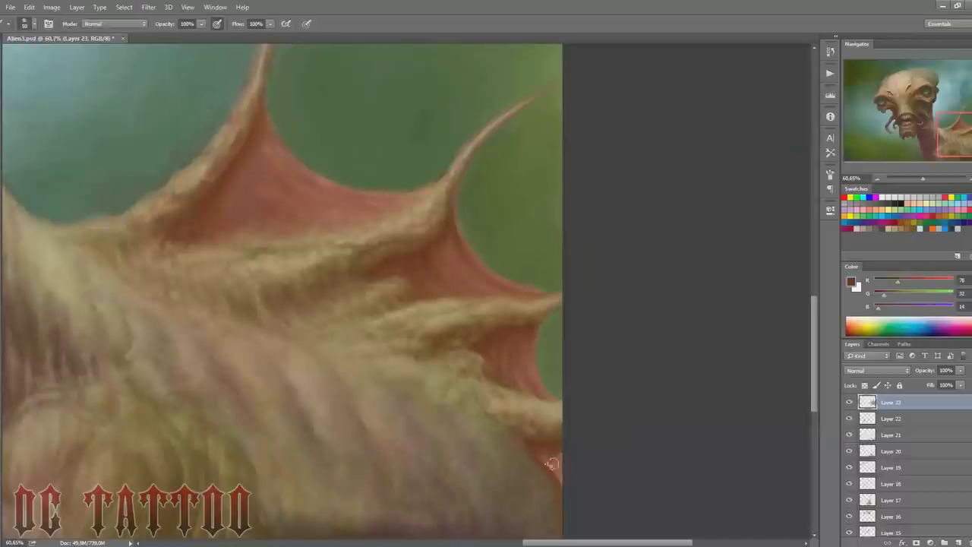
left_click(550, 468, "alt")
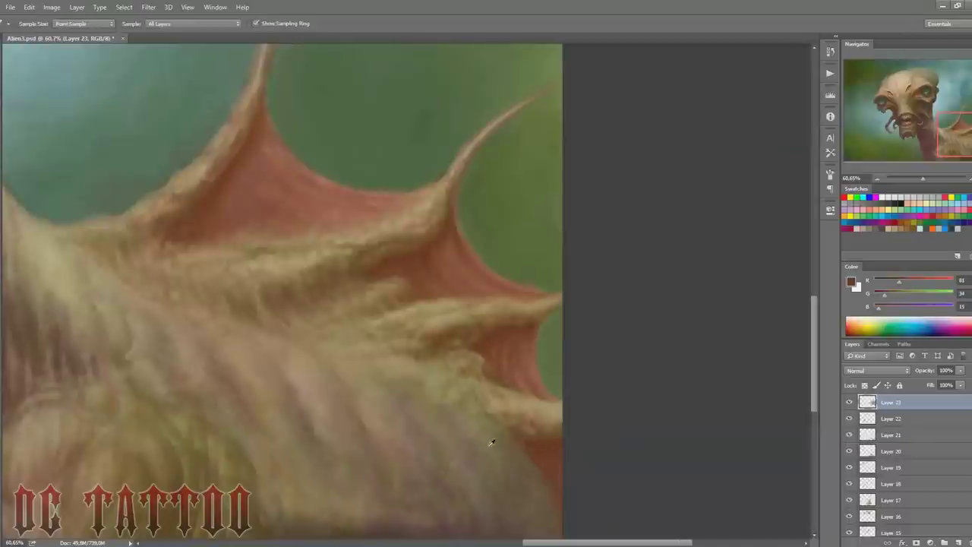
left_click(414, 365, "alt")
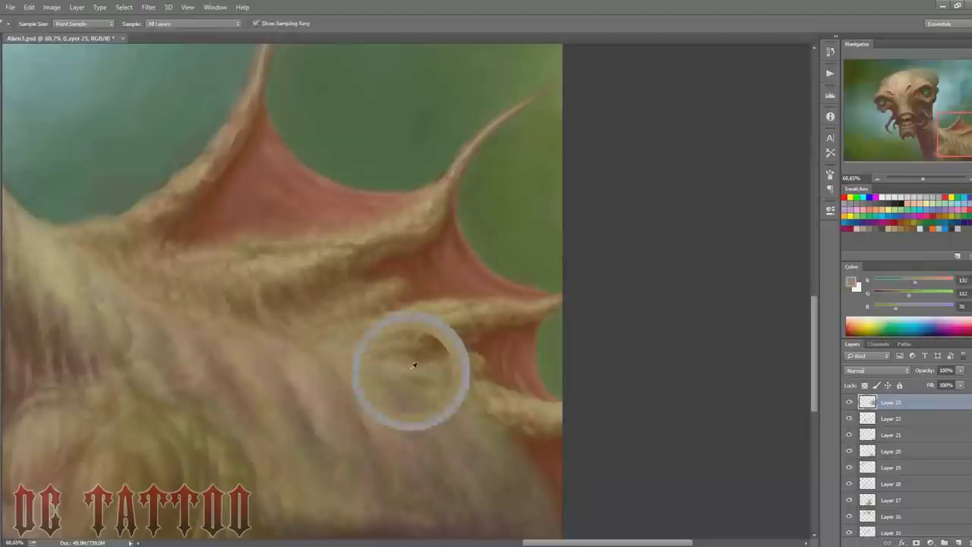
left_click(467, 365, "alt")
left_click(478, 410, "alt")
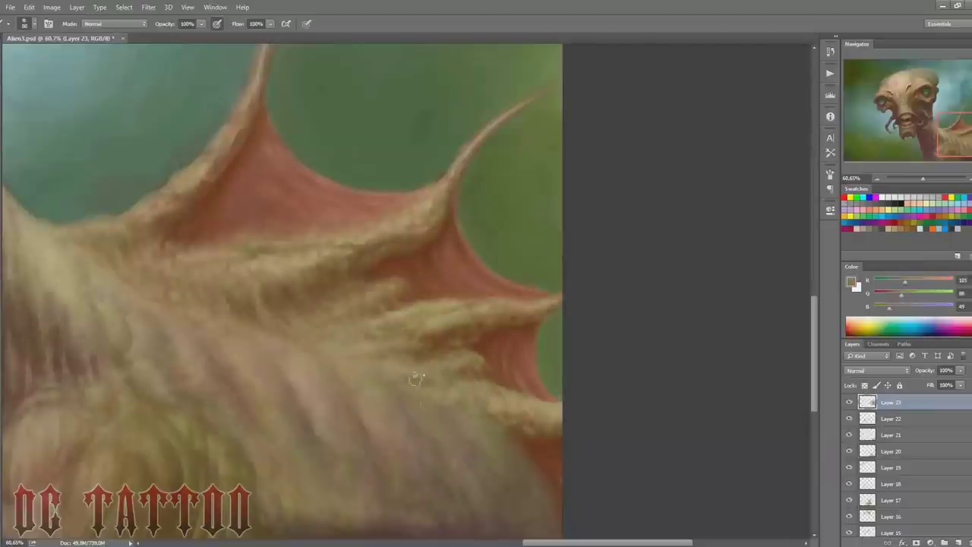
left_click(530, 434, "alt")
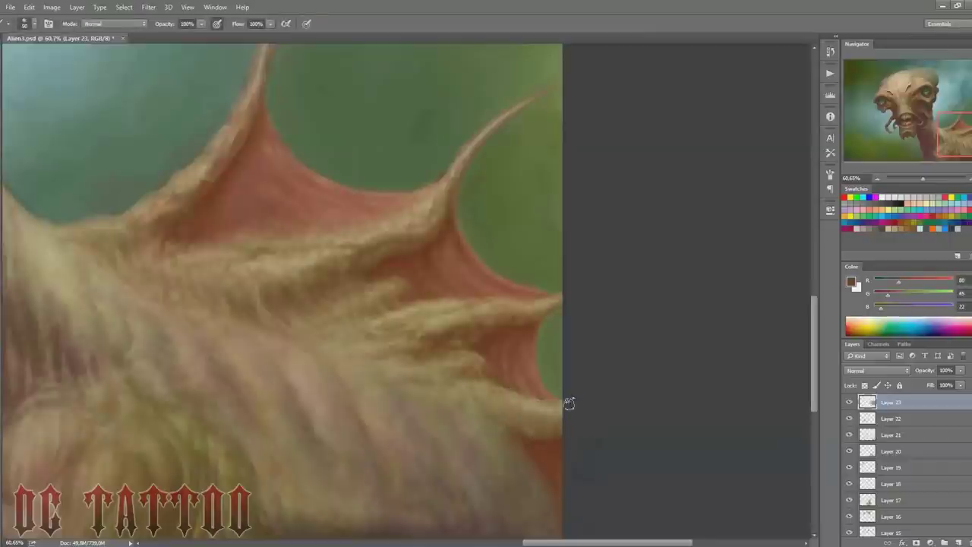
left_click(541, 426, "alt")
left_click(536, 440, "alt")
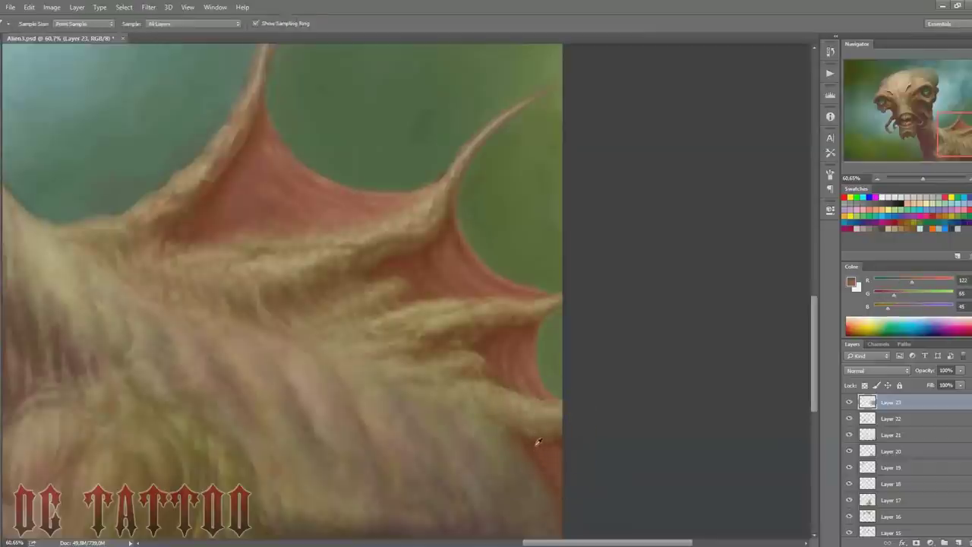
Step: Resample dark red-brown and lighter tan with a small brush around the wing edge
key("bracketright")
key("bracketright")
key("bracketright")
key("bracketleft")
key("bracketleft")
key("bracketleft")
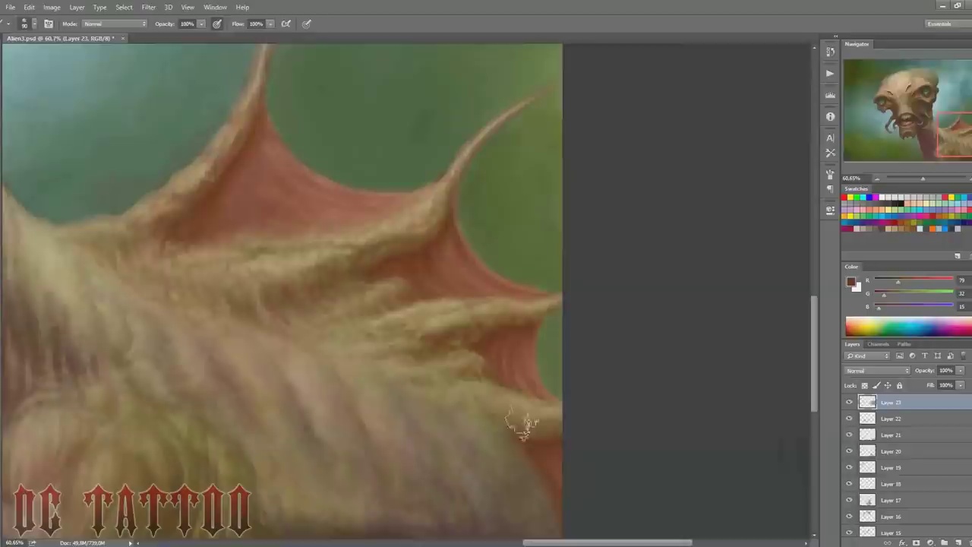
left_click(521, 440, "alt")
left_click(536, 439, "alt")
left_click(542, 473, "alt")
key("bracketright")
key("bracketright")
key("bracketright")
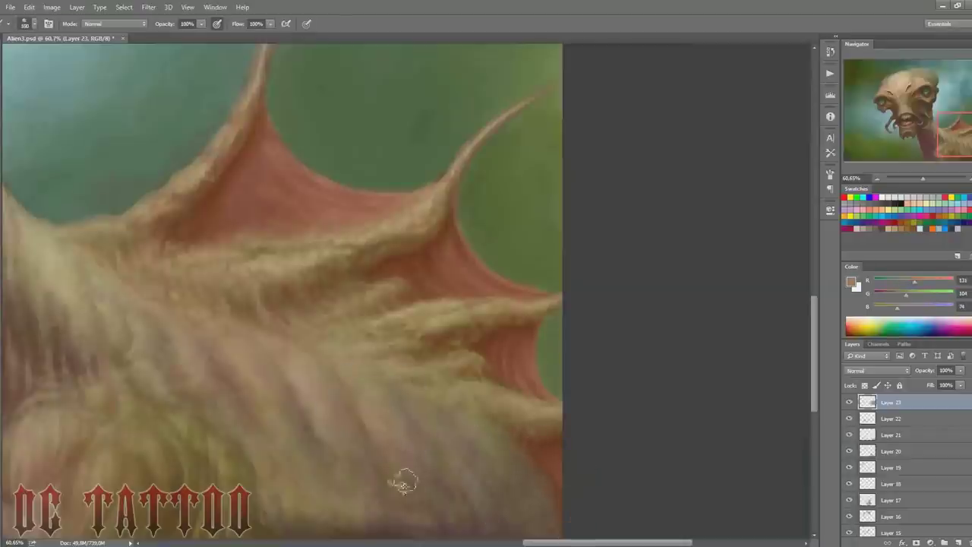
key("bracketleft")
key("bracketleft")
key("bracketleft")
Step: Bring the lower back fur into view and sample a darker brown shadow
left_click(442, 524, "alt")
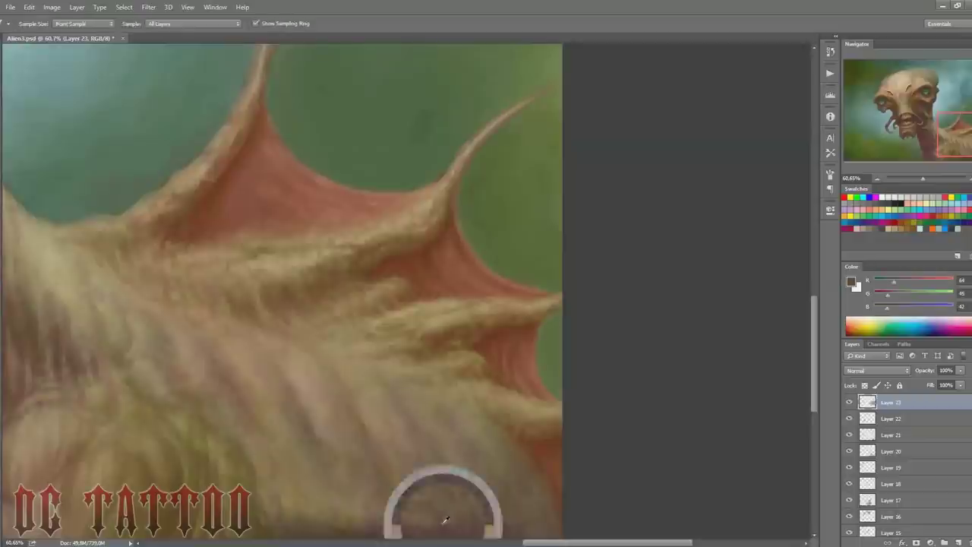
key("bracketright")
key("bracketright")
key("bracketright")
left_click_drag(688, 399, 809, 357)
scroll(532, 380, "down", 2)
left_click(388, 444, "alt")
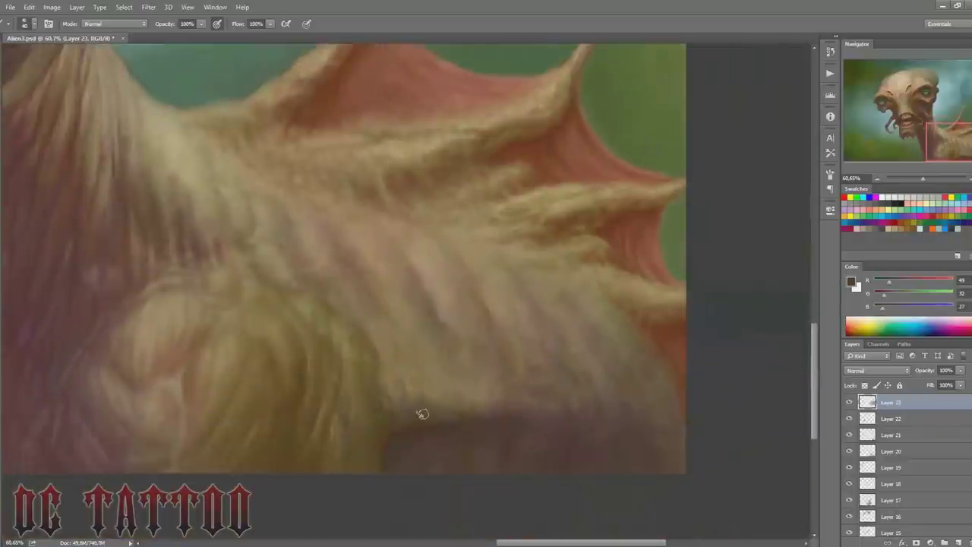
Step: Paint a dark stroke along the back's lower edge, then sample olive and tan fur tones
left_click_drag(499, 434, 441, 414)
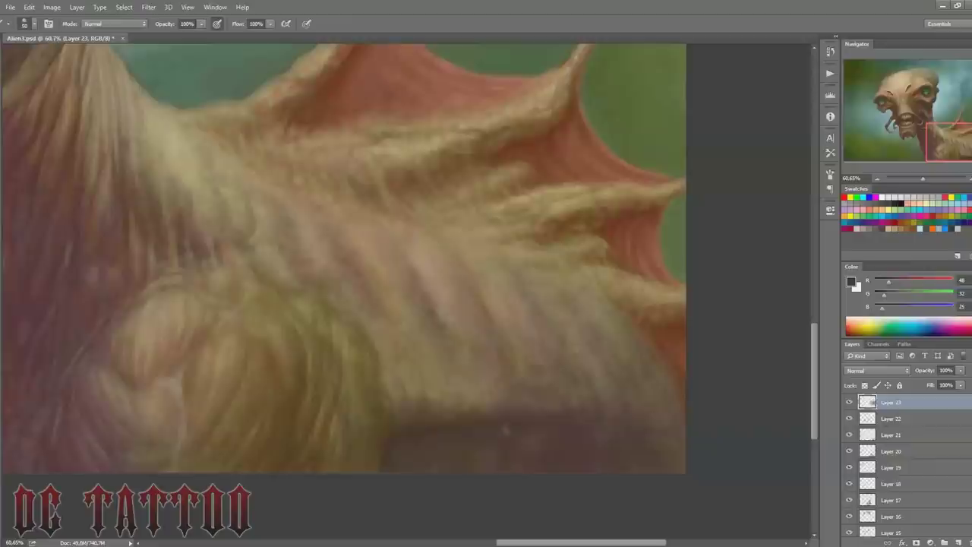
left_click(387, 438, "alt")
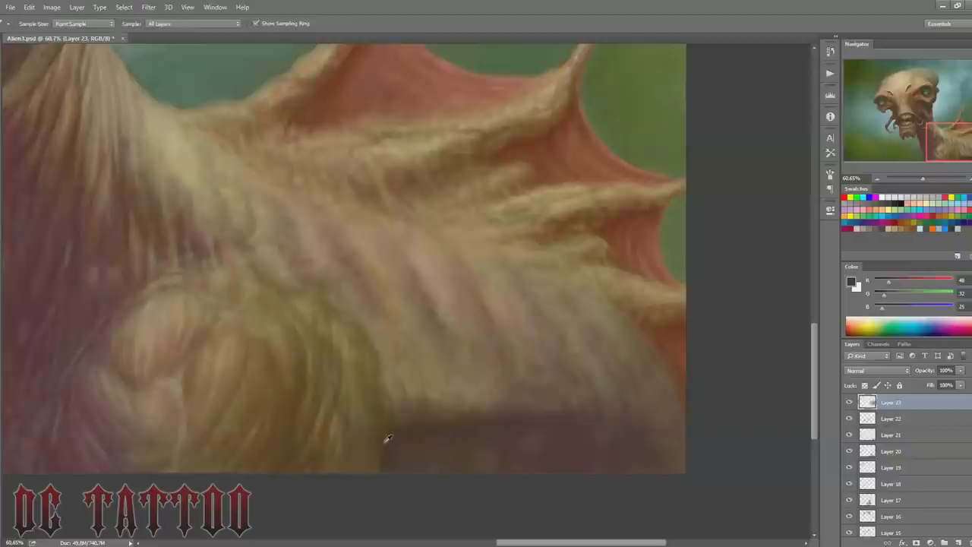
left_click(354, 347, "alt")
key("bracketleft")
key("bracketleft")
key("bracketleft")
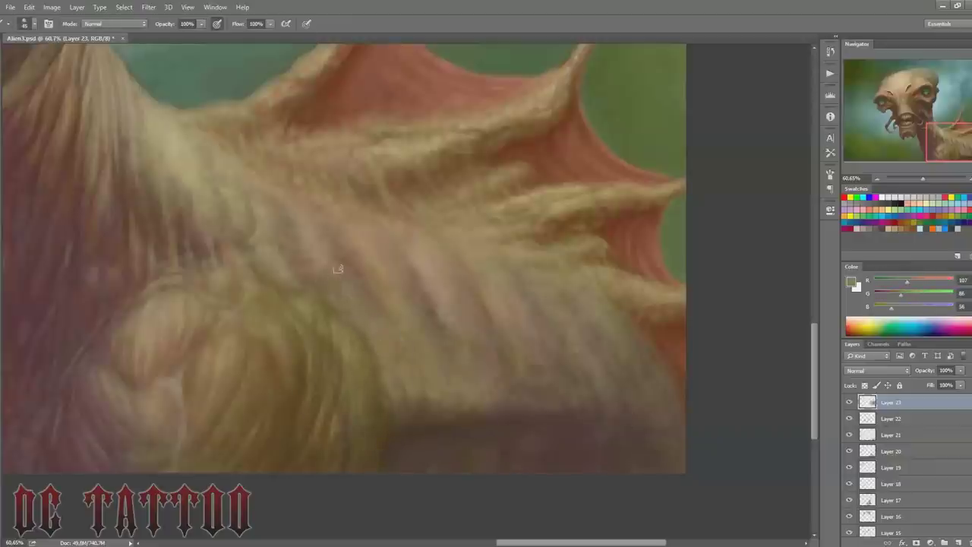
left_click(340, 277, "alt")
left_click(258, 194, "alt")
key("bracketleft")
key("bracketleft")
key("bracketleft")
left_click(375, 272, "alt")
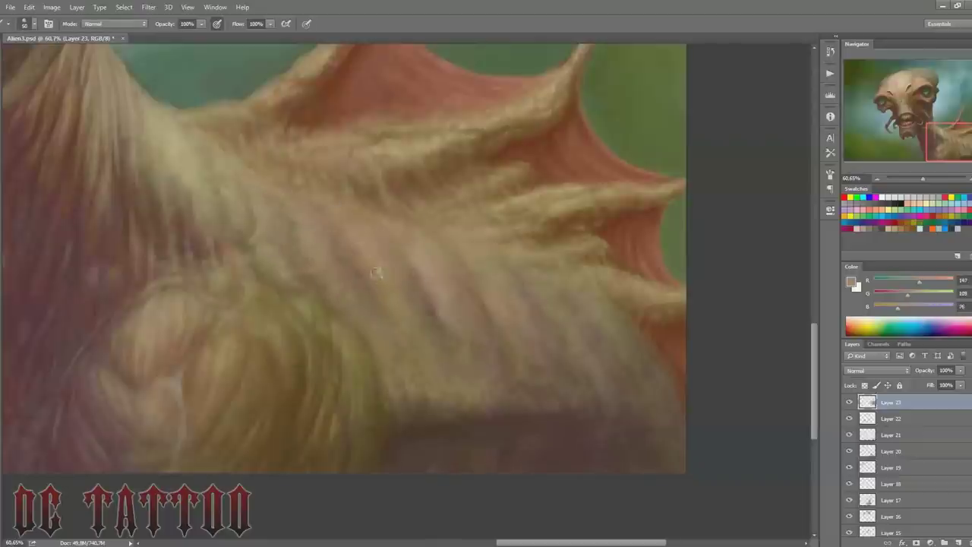
Step: Alternate dark brown and mid-tan samples to blend the shoulder fur, then shift the view
left_click(513, 381, "alt")
left_click(388, 429, "alt")
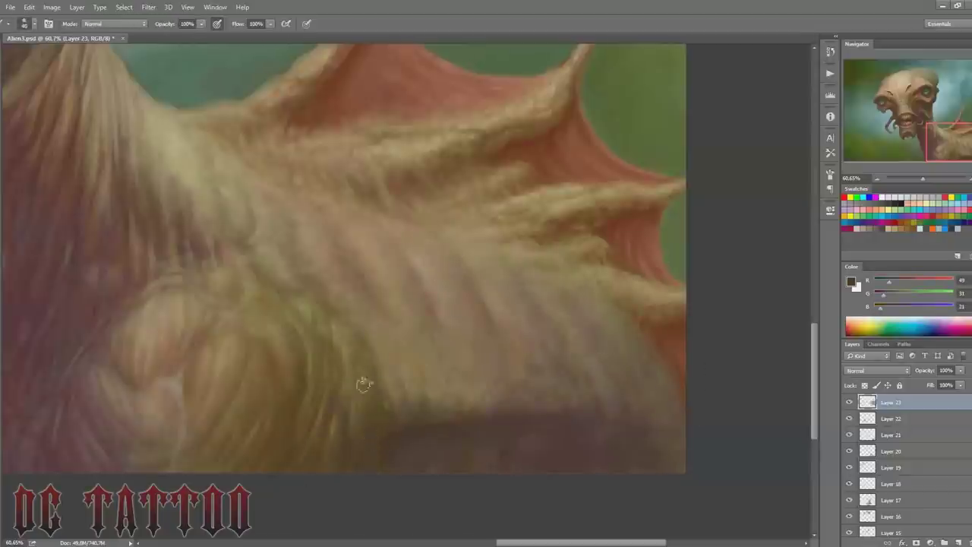
key("bracketright")
left_click(313, 285, "alt")
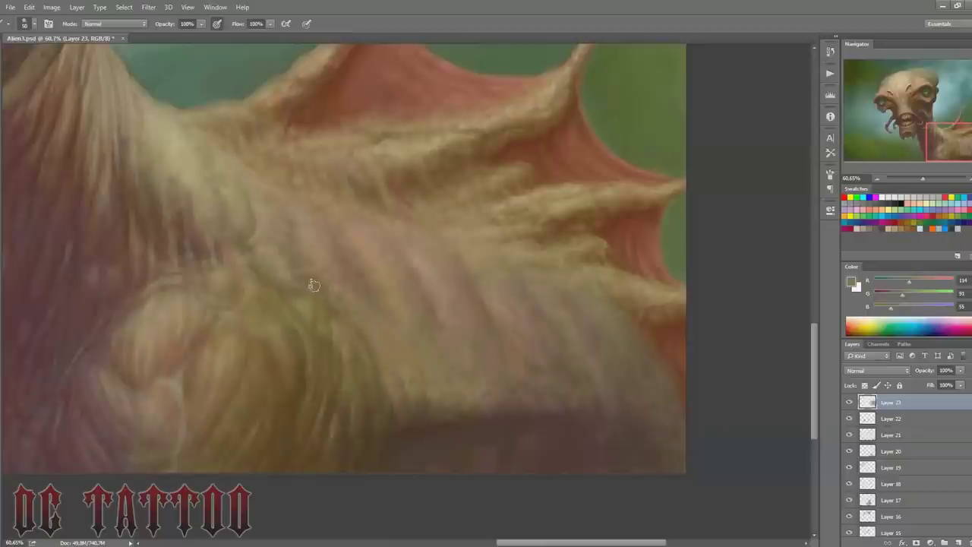
key("bracketleft")
left_click(384, 425, "alt")
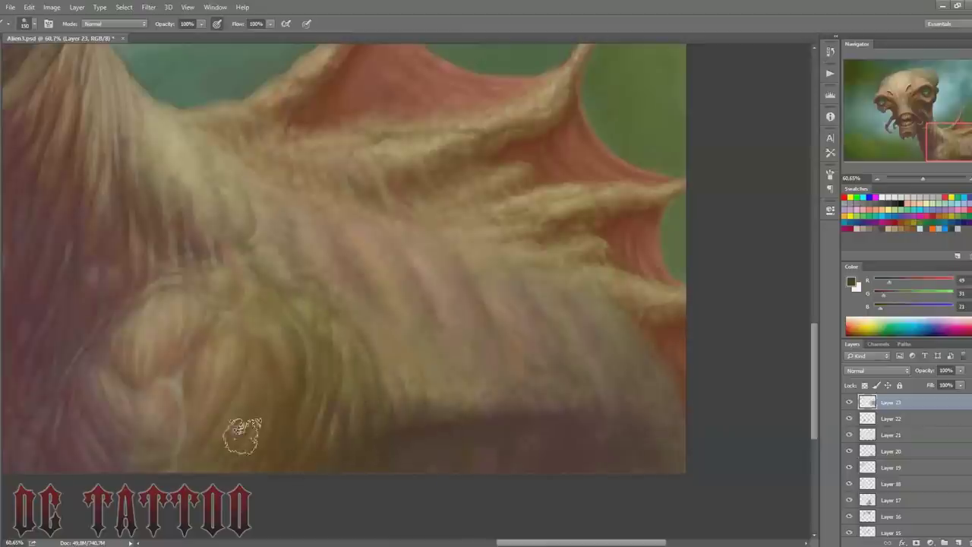
key("bracketright")
key("bracketright")
key("bracketright")
key("bracketleft")
key("bracketleft")
key("bracketleft")
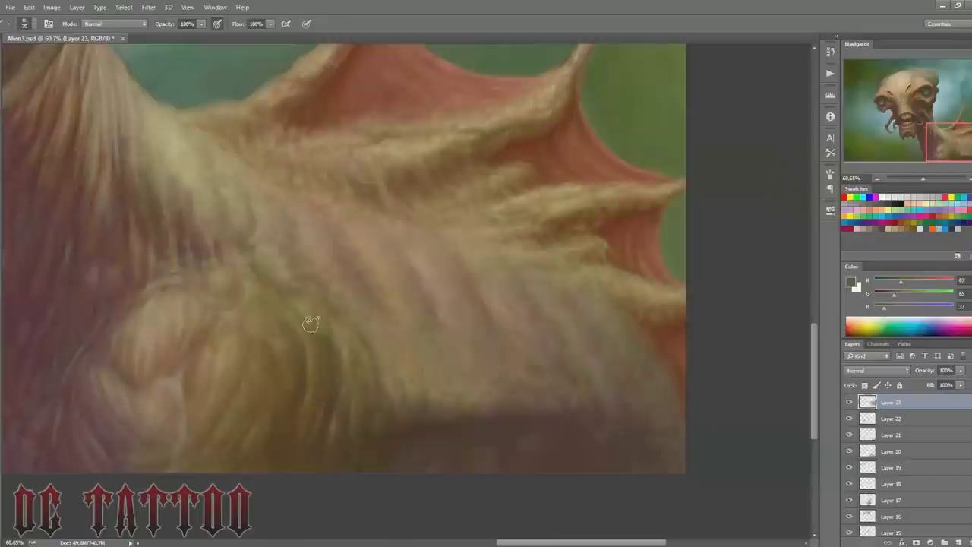
left_click(311, 311, "alt")
left_click_drag(945, 134, 928, 125)
Step: Add Layer 24 above Layer 23, sample a light blue and pick a brush preset
scroll(928, 125, "down", 3)
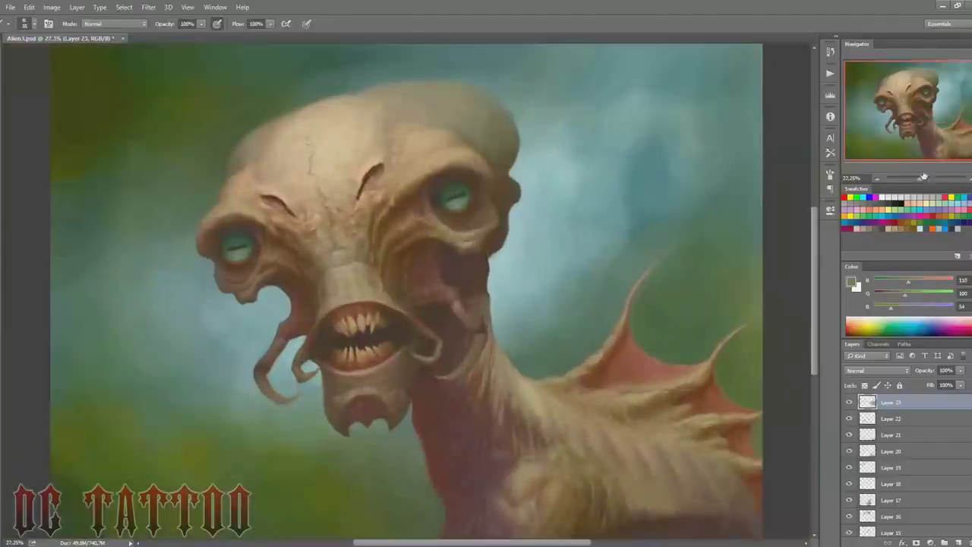
key("ctrl+shift+alt+n")
left_click(509, 256, "alt")
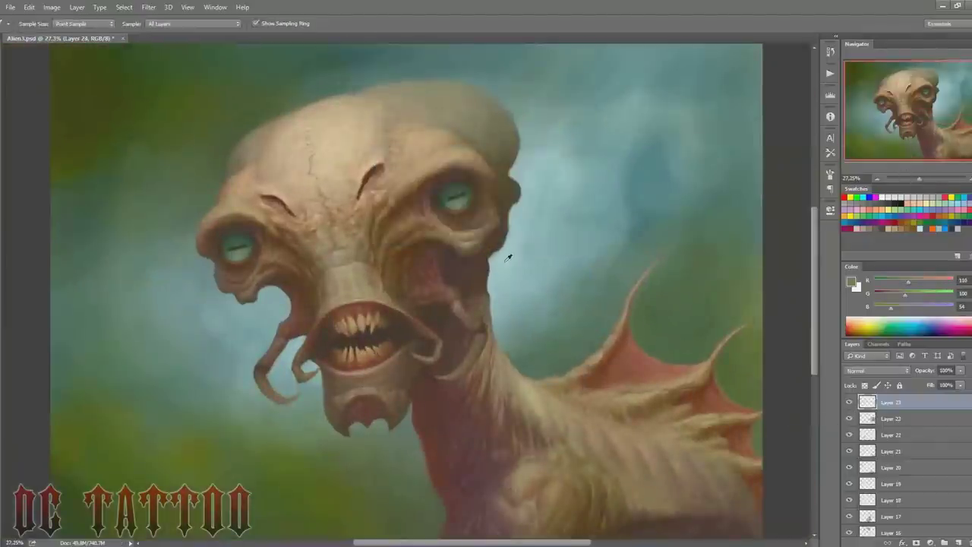
right_click(532, 137)
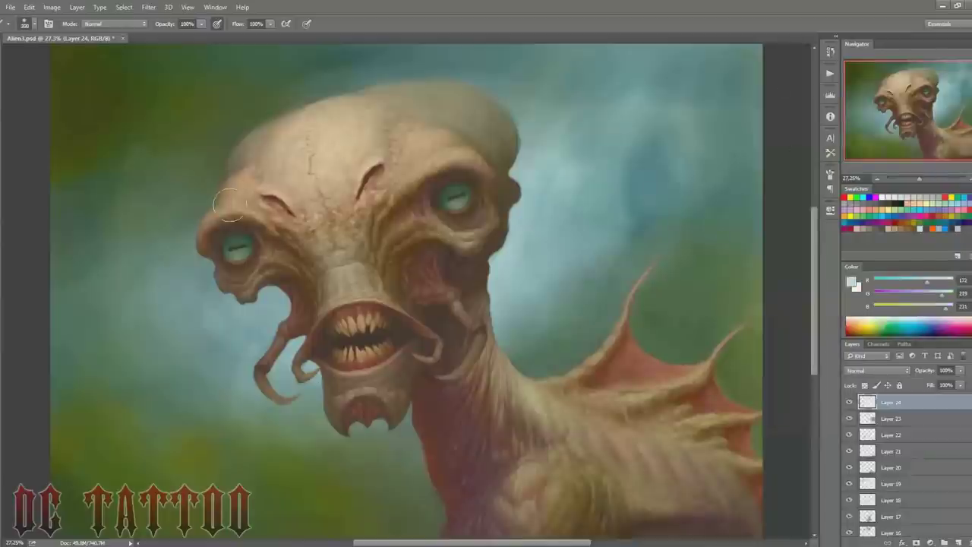
Step: Paint light fur strokes on the neck near the wing base at a finer brush size
key("bracketright")
key("bracketright")
key("bracketright")
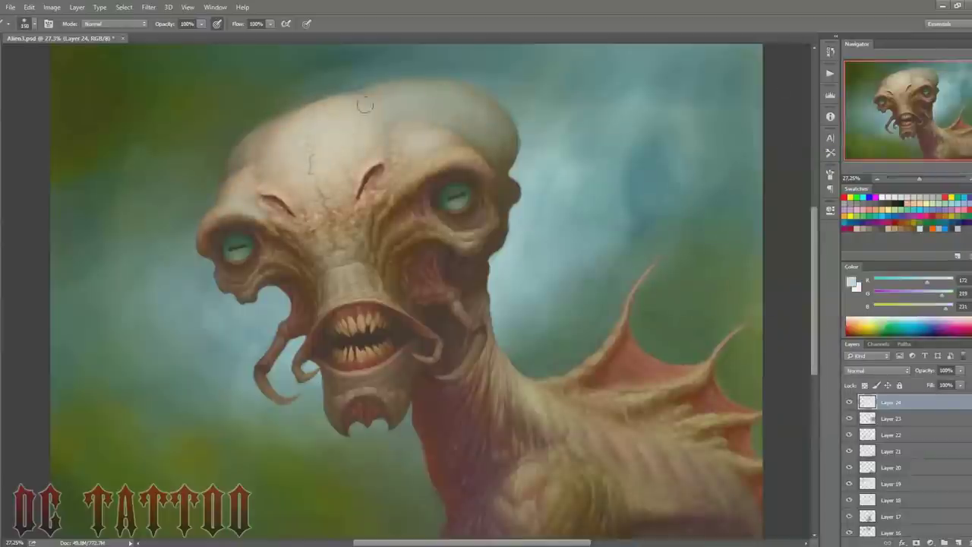
key("bracketleft")
key("bracketleft")
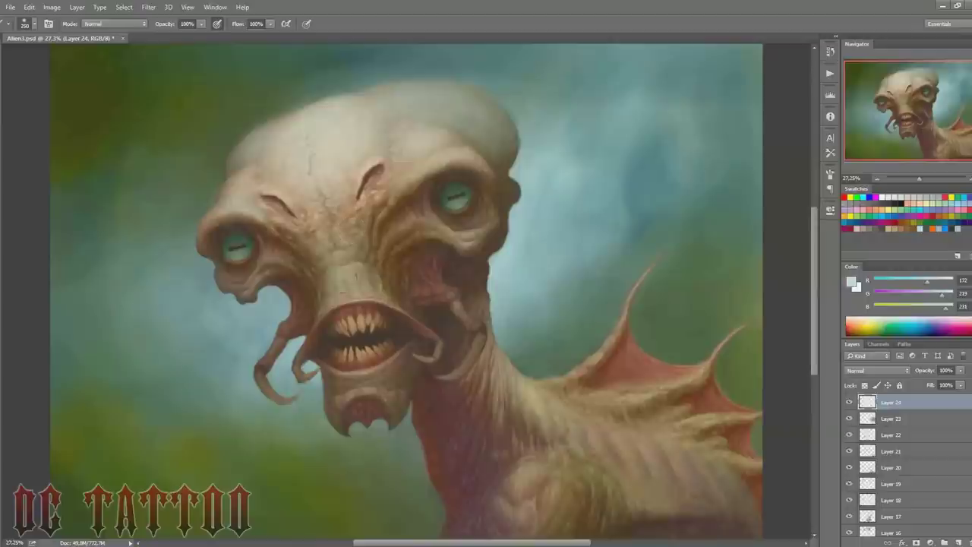
key("bracketright")
key("bracketright")
key("bracketleft")
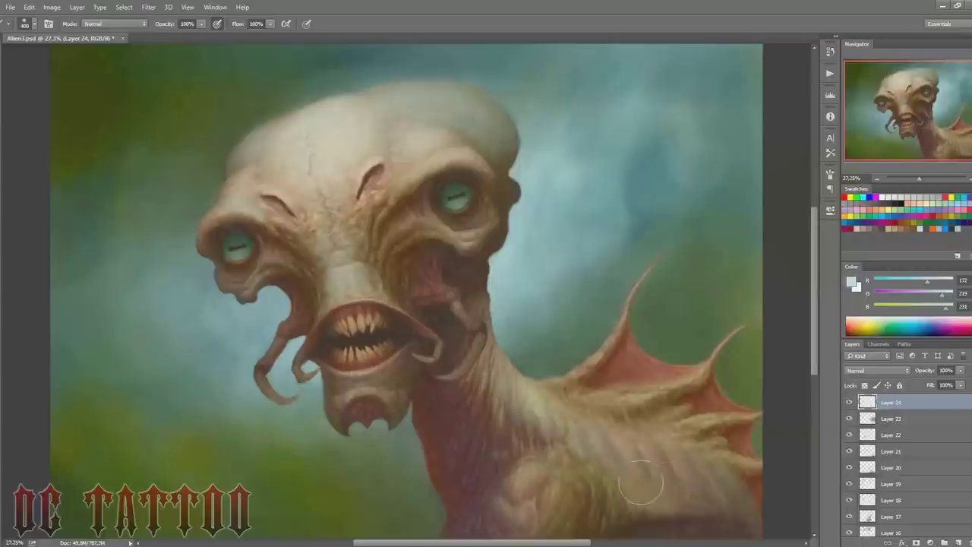
mouse_move(487, 379)
left_mouse_down()
mouse_move(658, 386)
mouse_move(733, 437)
left_mouse_up()
key("bracketleft")
left_click_drag(575, 488, 524, 425)
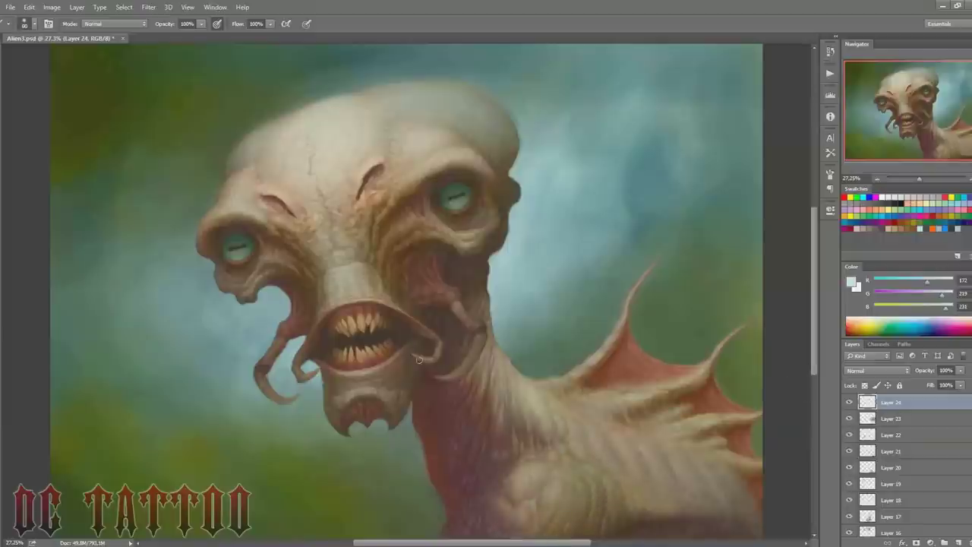
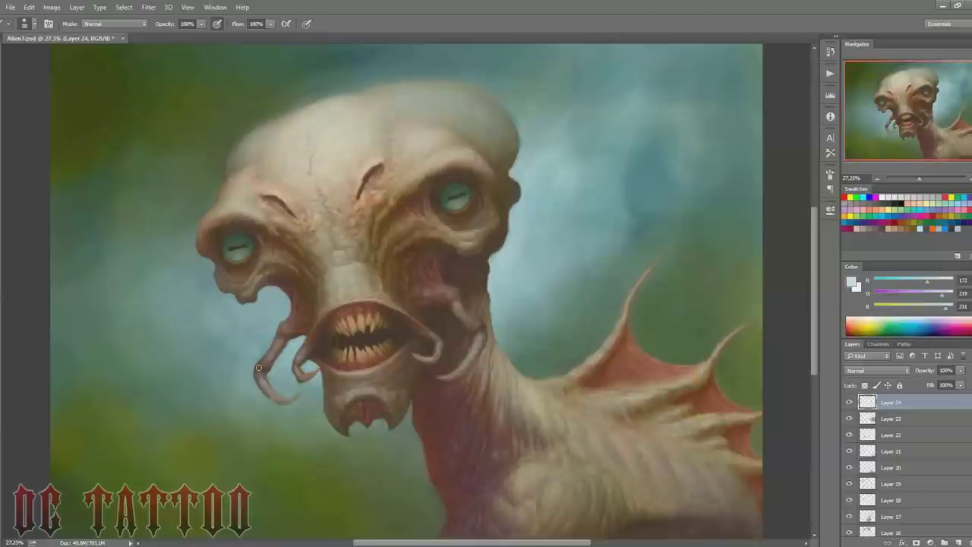
Step: Set Layer 24's blend mode to Overlay
left_click(877, 370)
left_click(874, 228)
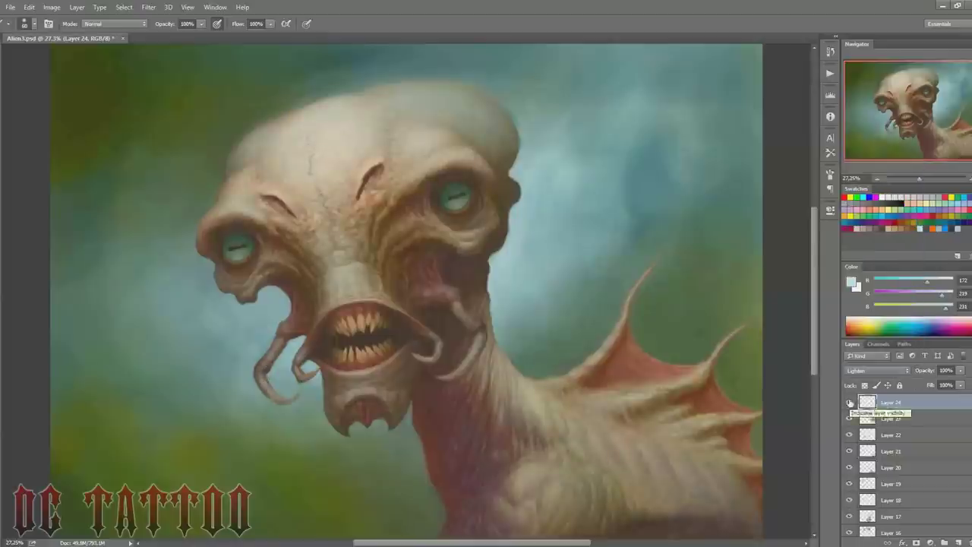
key("Down")
key("Down")
key("Down")
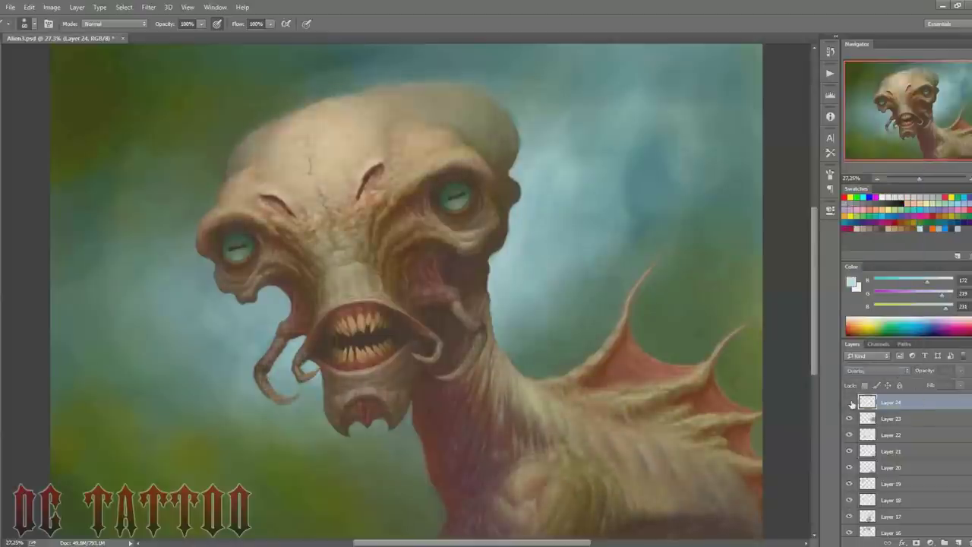
key("Down")
Step: Add a new Layer 25 below Layer 24, blending as Multiply
key("ctrl+shift+alt+n")
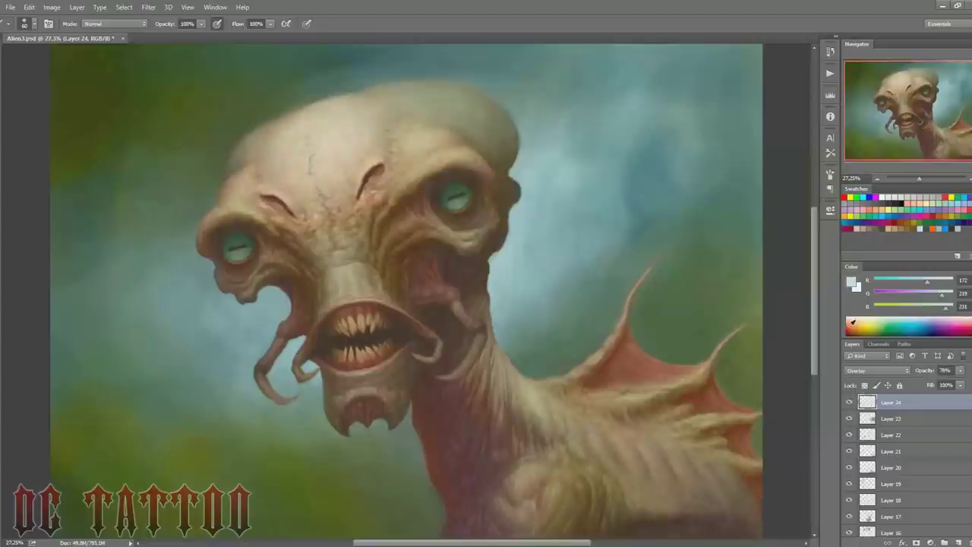
key("ctrl+bracketleft")
left_click(877, 370)
left_click(874, 226)
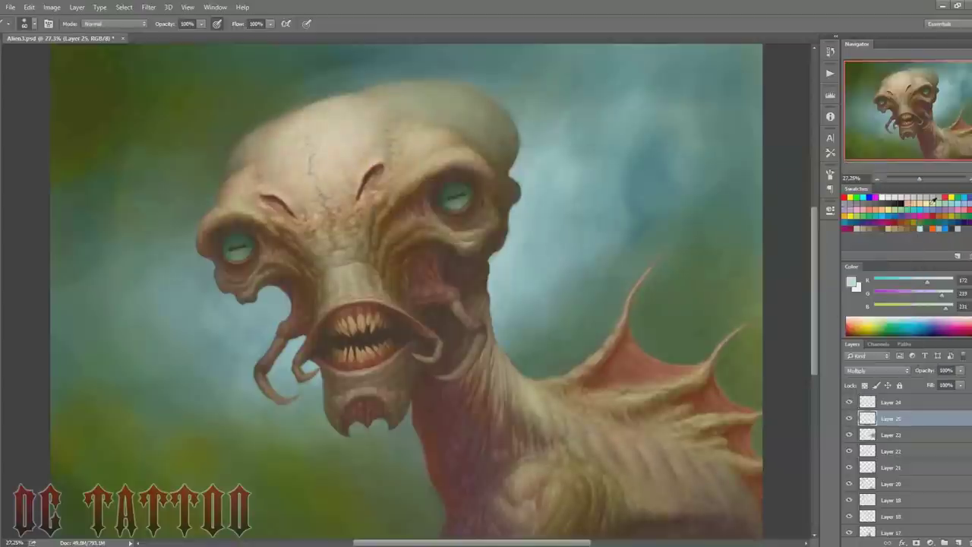
Step: Sample a dark red and load the 600 px scribble texture brush, enlarged to 1100 px
left_click(354, 309, "alt")
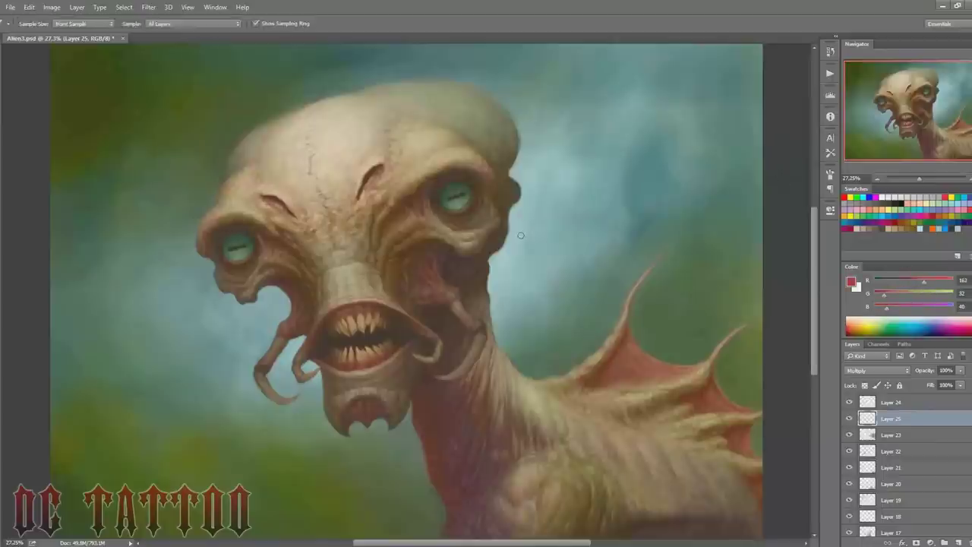
right_click(780, 176)
mouse_move(952, 220)
left_mouse_down()
mouse_move(953, 361)
mouse_move(951, 332)
left_mouse_up()
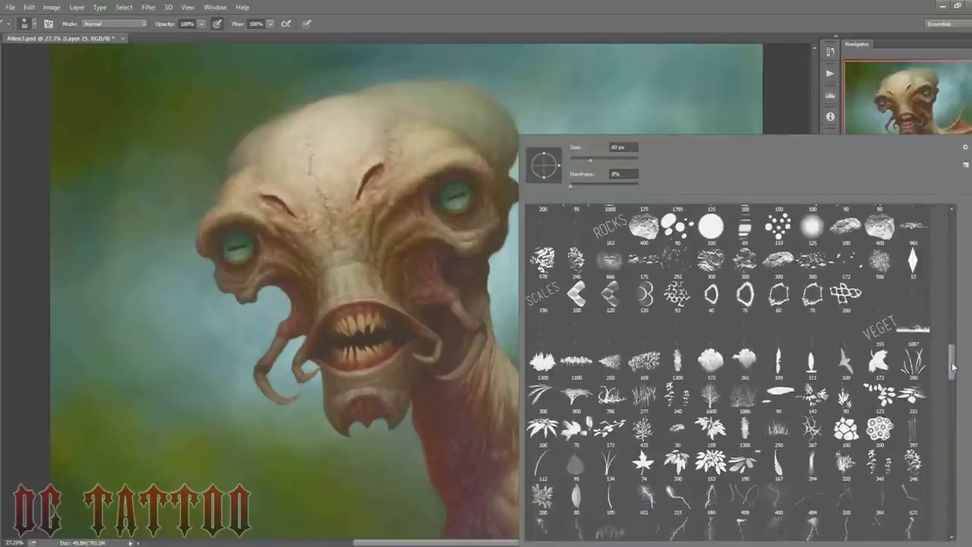
scroll(578, 309, "up", 3)
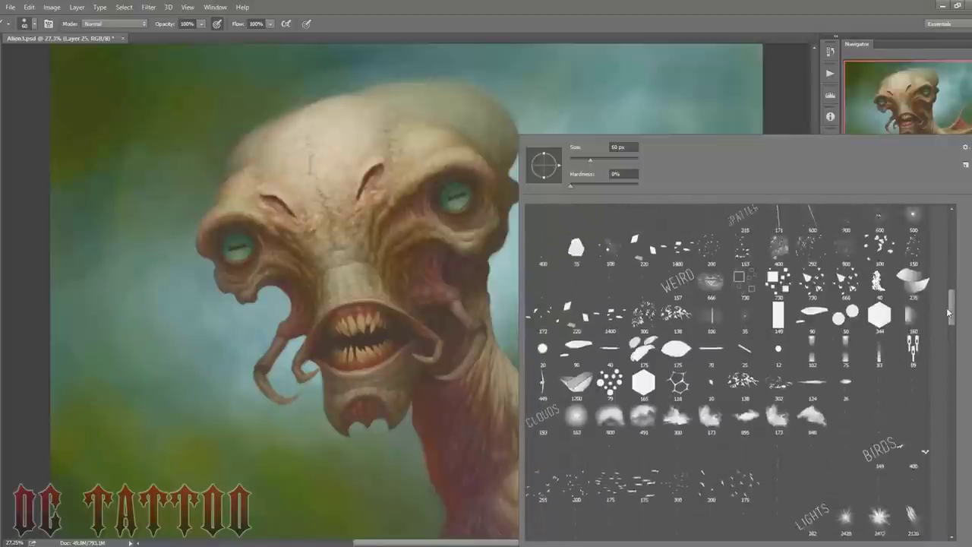
scroll(579, 310, "up", 3)
scroll(579, 309, "up", 3)
scroll(579, 309, "up", 3)
double_click(579, 310)
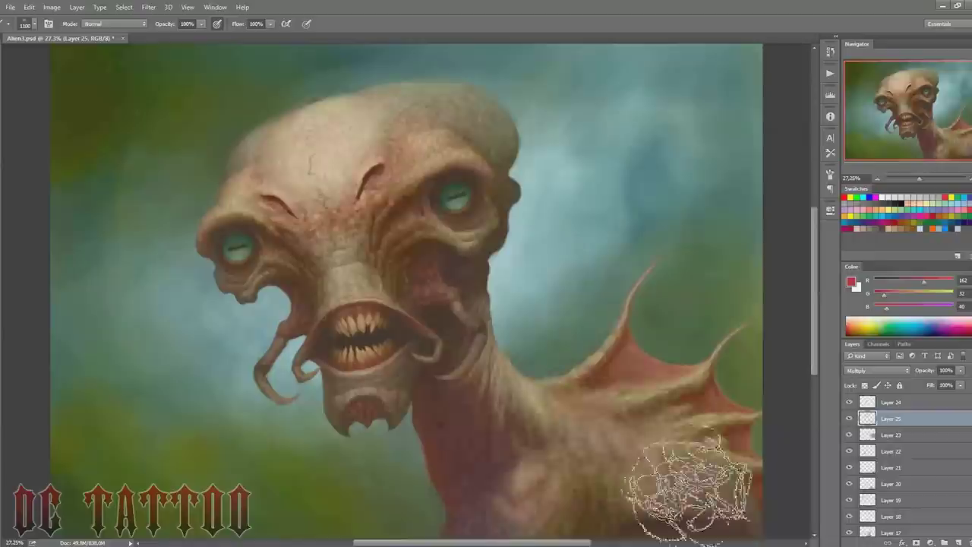
key("bracketright")
key("bracketright")
key("bracketright")
Step: Erase parts of the red scribble texture and reduce Layer 25's opacity
key("e")
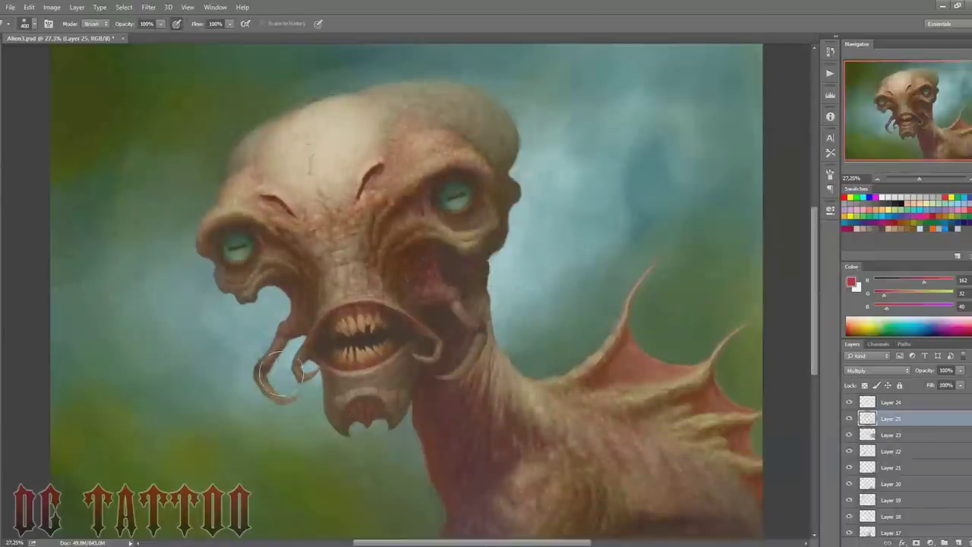
key("bracketleft")
key("bracketleft")
key("bracketleft")
key("bracketright")
key("bracketright")
key("bracketright")
left_click_drag(924, 370, 907, 370)
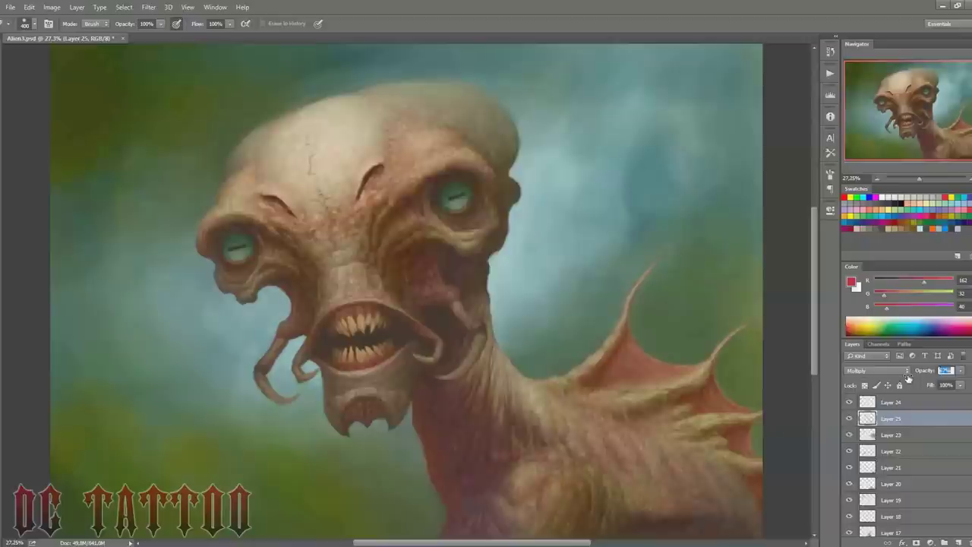
key("b")
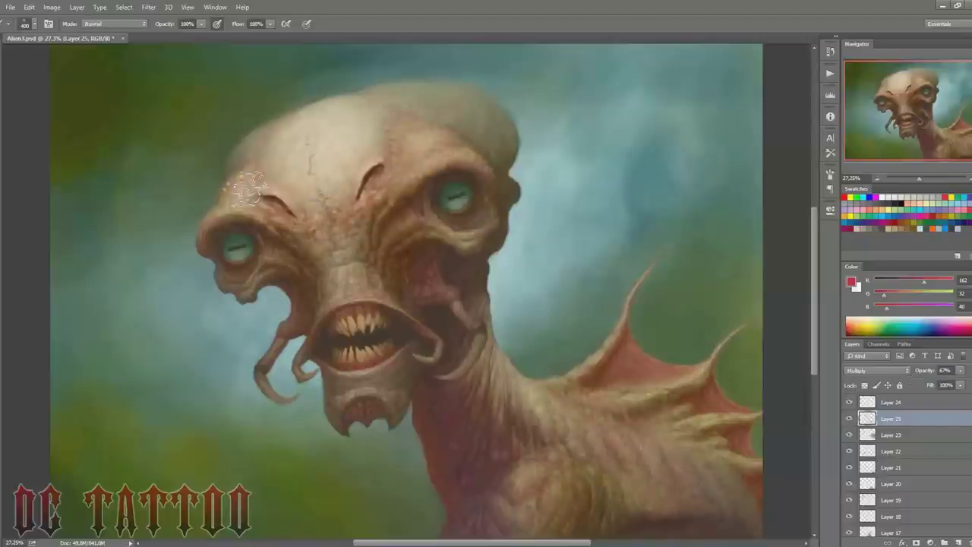
Step: Add a new layer above Layer 25 and pick a speckle texture brush
key("ctrl+shift+alt+n")
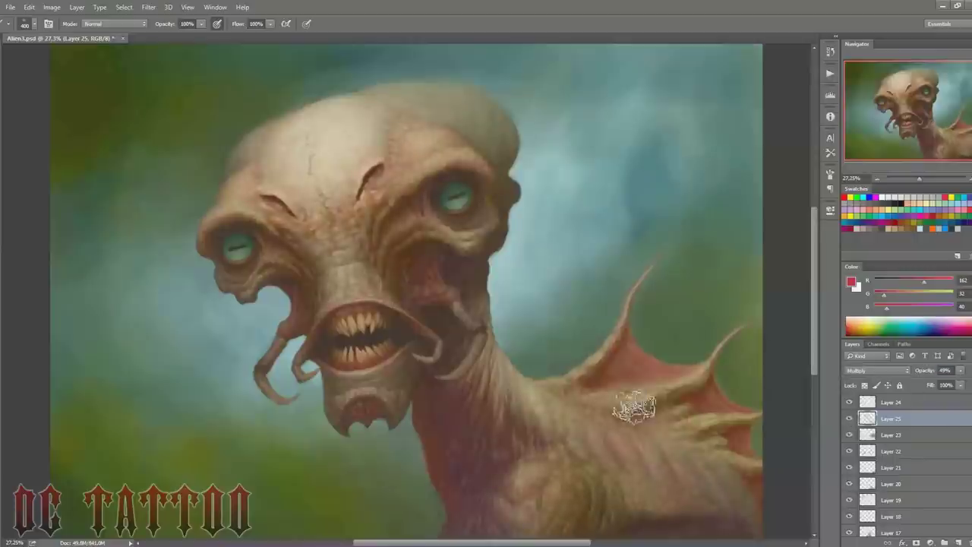
right_click(623, 407)
scroll(741, 341, "down", 3)
left_click(922, 127)
Step: Stipple dark speckles across the face on Multiply Layer 26, then erase extras
key("shift+alt+m")
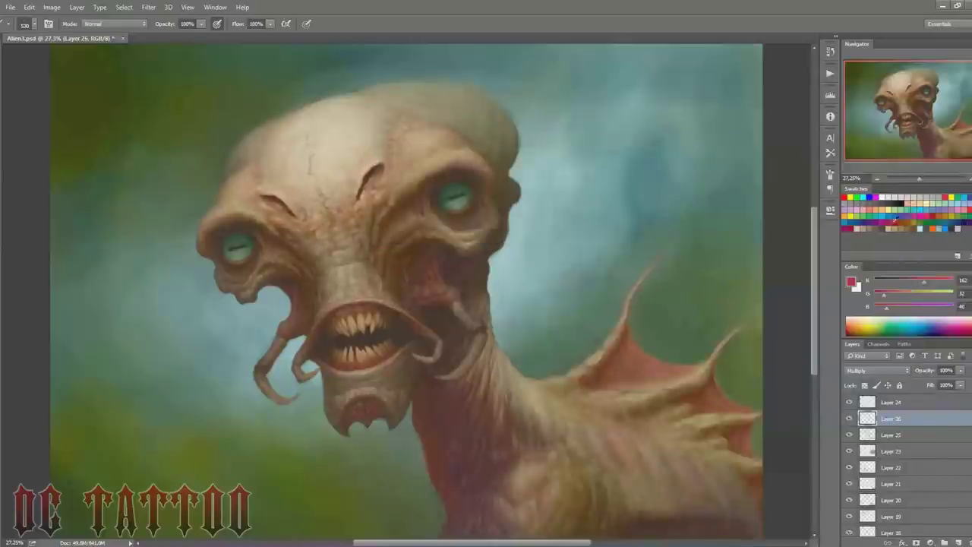
left_click_drag(357, 254, 460, 323)
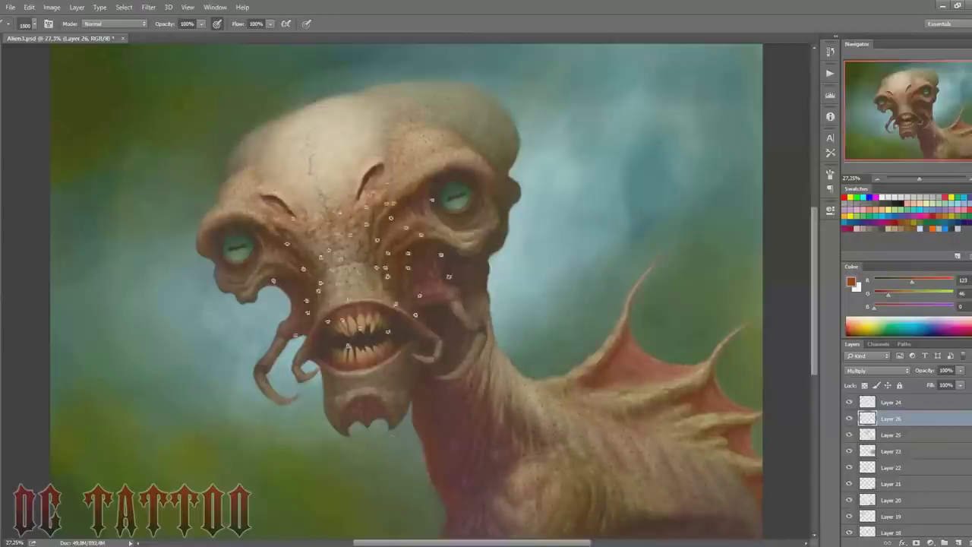
key("e")
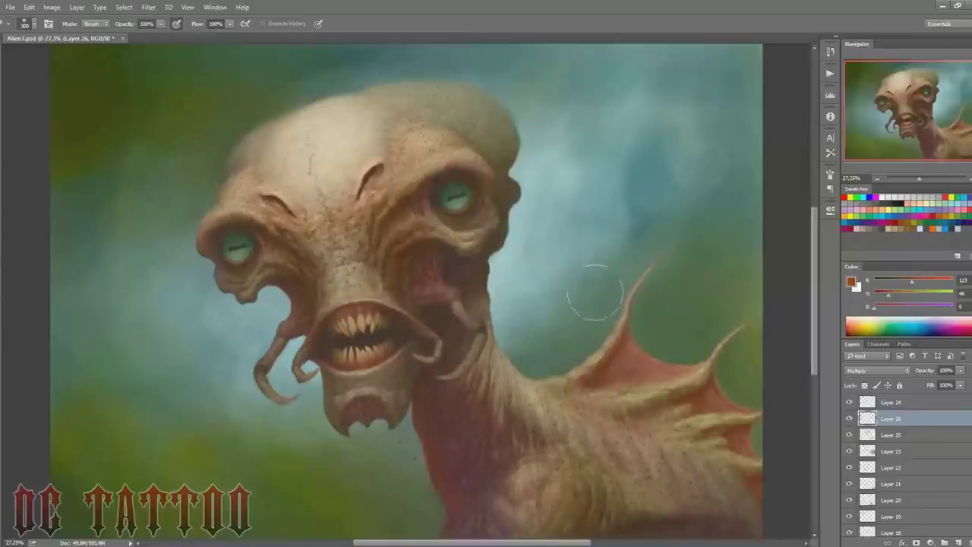
key("bracketleft")
Step: Soften the speckles with Gaussian Blur and set the layer to 54% opacity
left_click(148, 7)
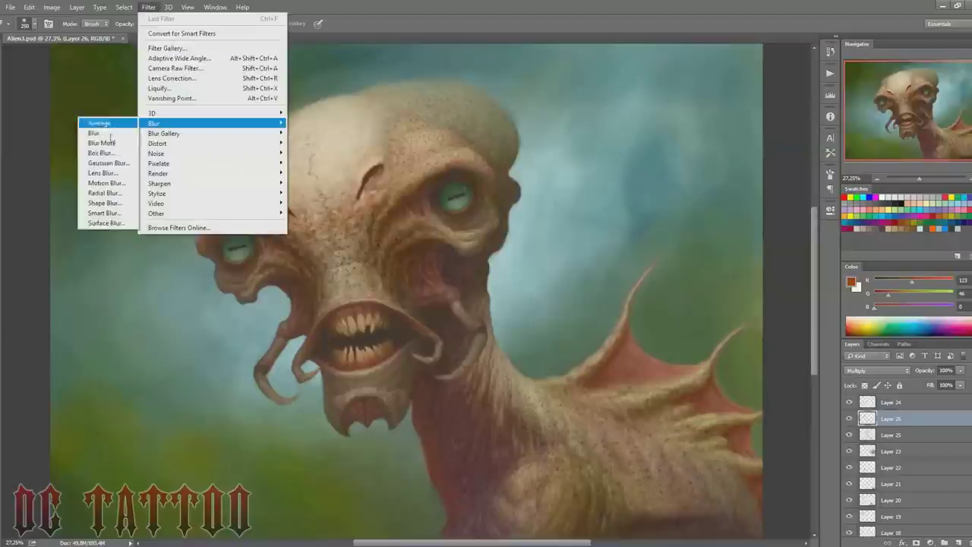
left_click(110, 158)
left_click(541, 144)
type("54")
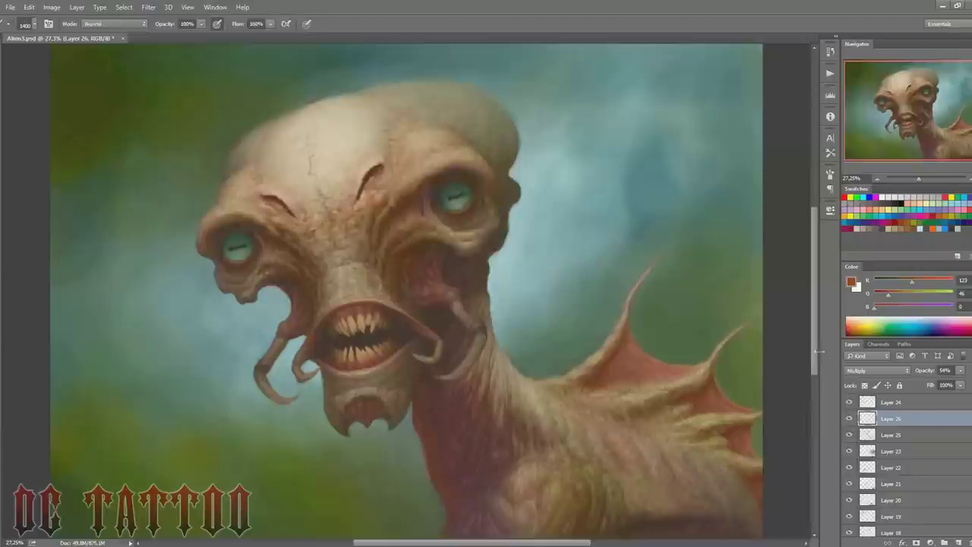
right_click(547, 230)
key("Escape")
Step: Deepen the Multiply shading across the forehead, eyes, nose and mouth
scroll(324, 103, "up", 2)
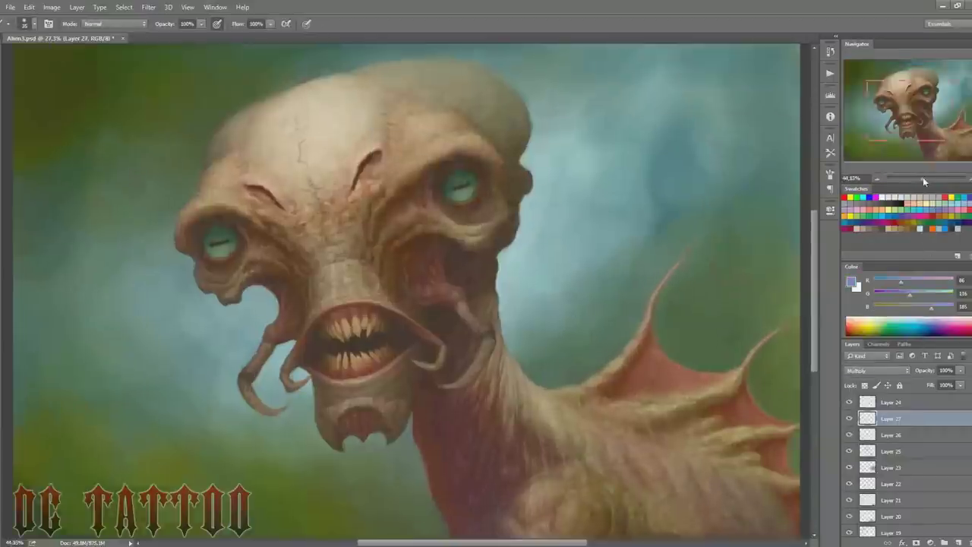
scroll(324, 103, "up", 3)
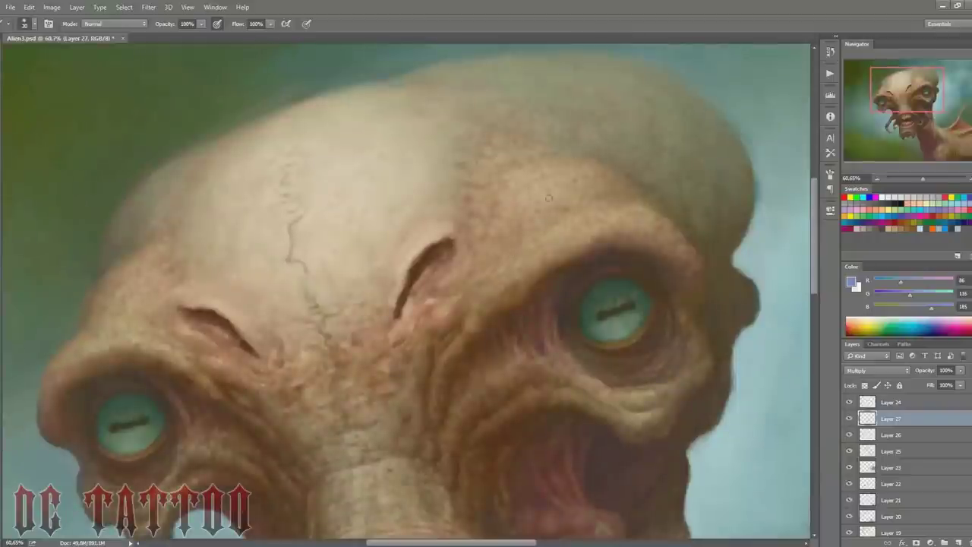
key("bracketleft")
left_click_drag(54, 379, 107, 341)
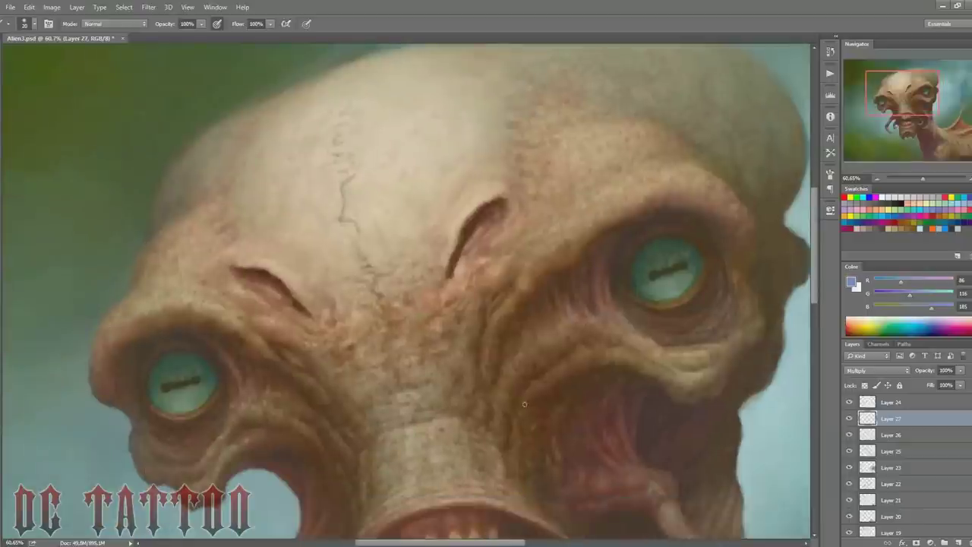
left_click_drag(524, 405, 494, 245)
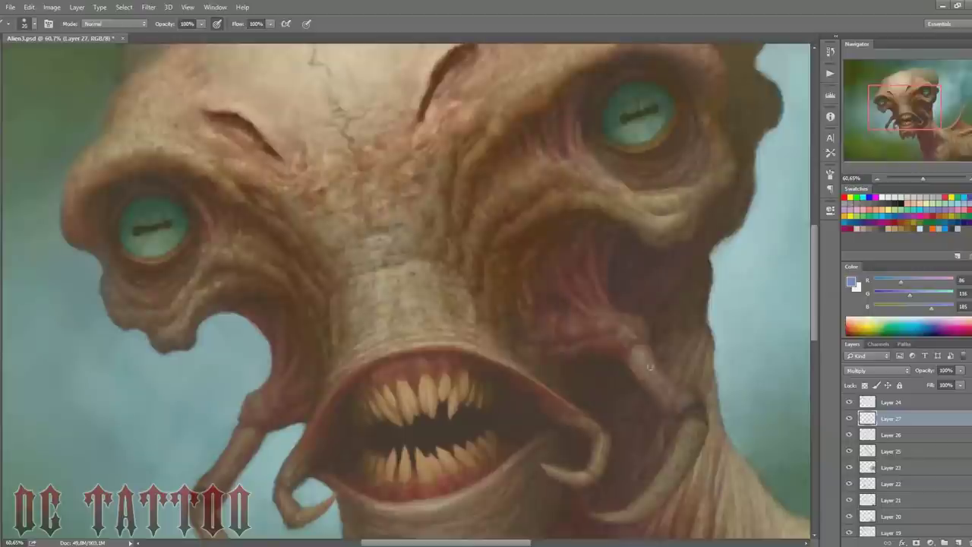
left_click_drag(373, 367, 380, 265)
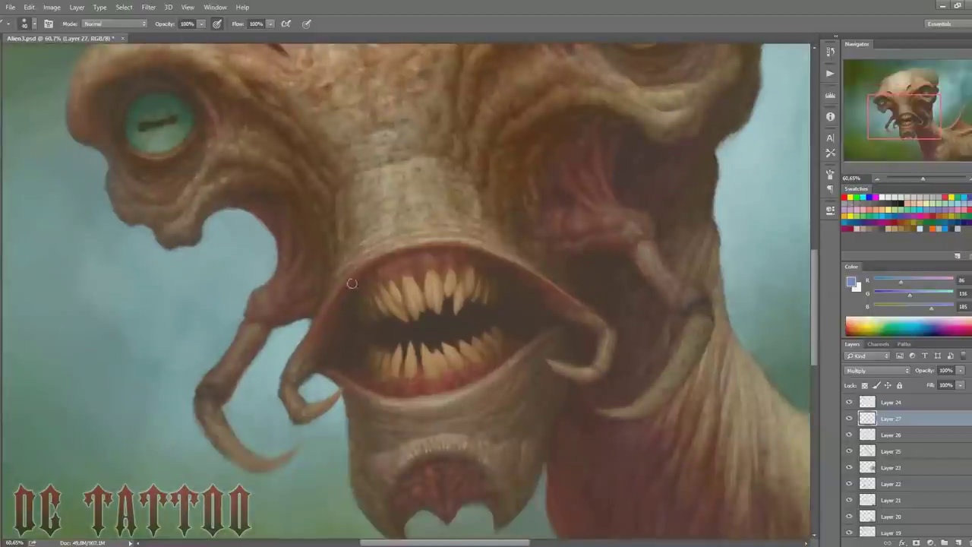
key("bracketleft")
Step: Extend the shading to the neck and fin, then check the full painting and return to the face
left_click_drag(931, 141, 957, 156)
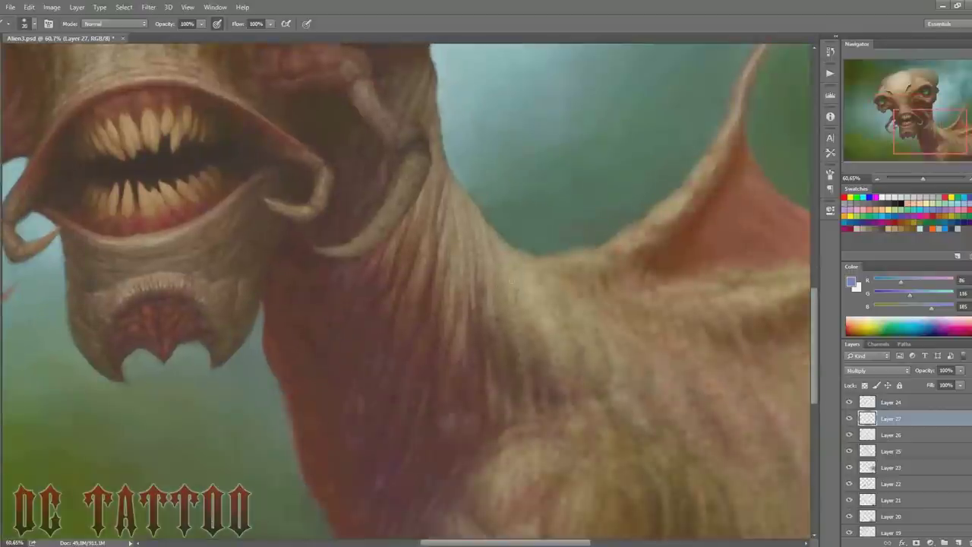
left_click_drag(751, 265, 607, 182)
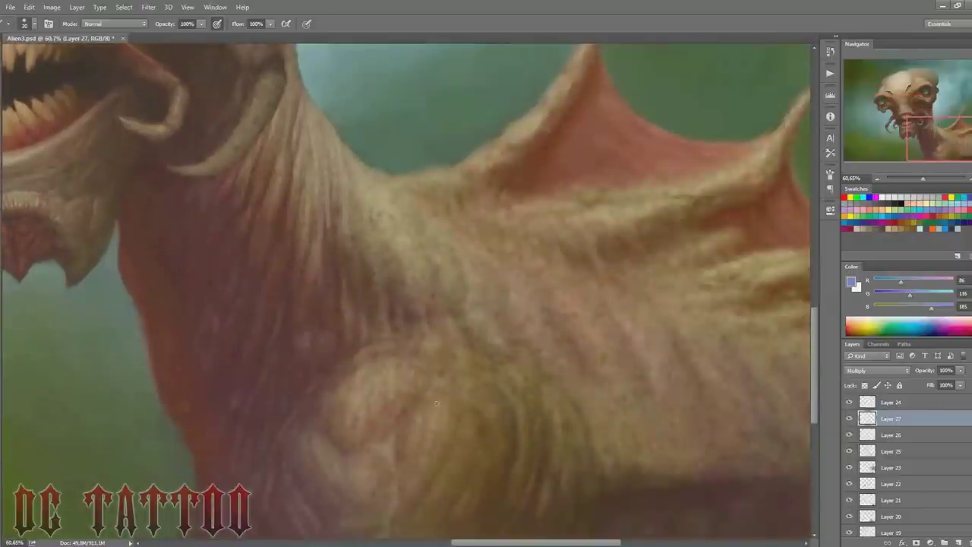
scroll(437, 455, "down", 3)
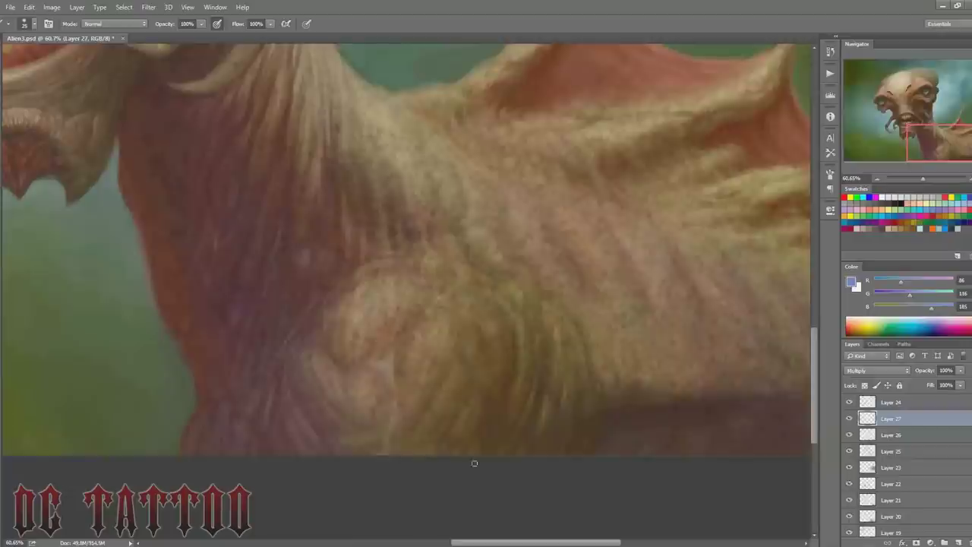
left_click_drag(688, 313, 563, 322)
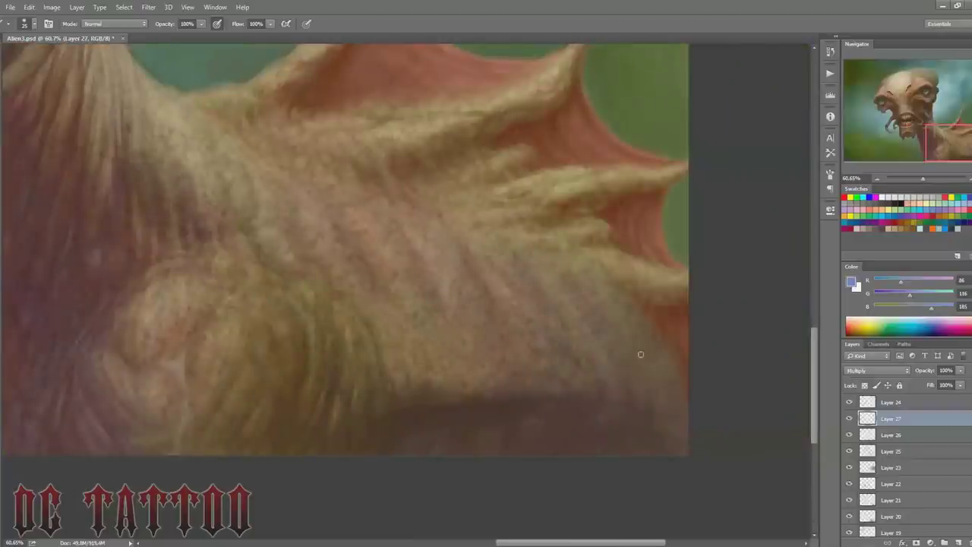
left_click_drag(860, 153, 752, 264)
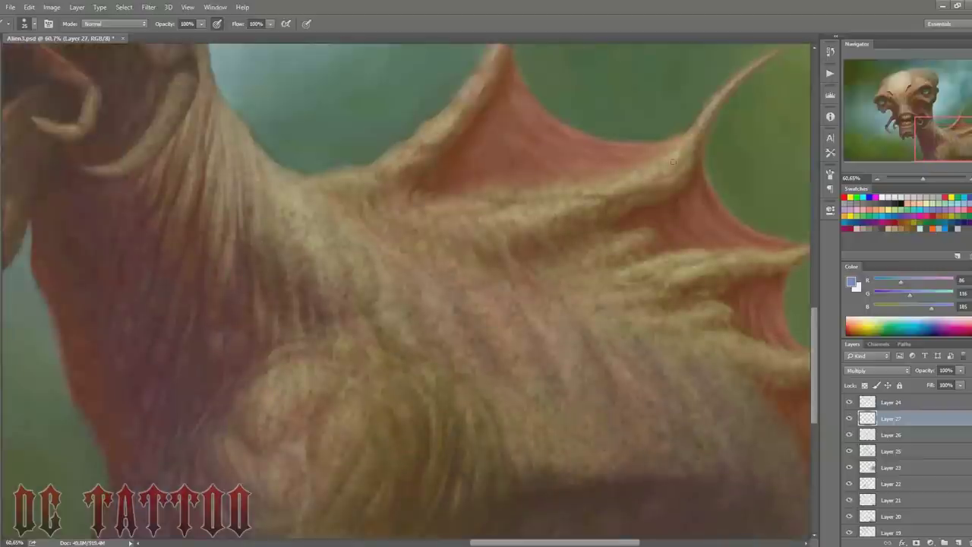
left_click_drag(414, 151, 417, 292)
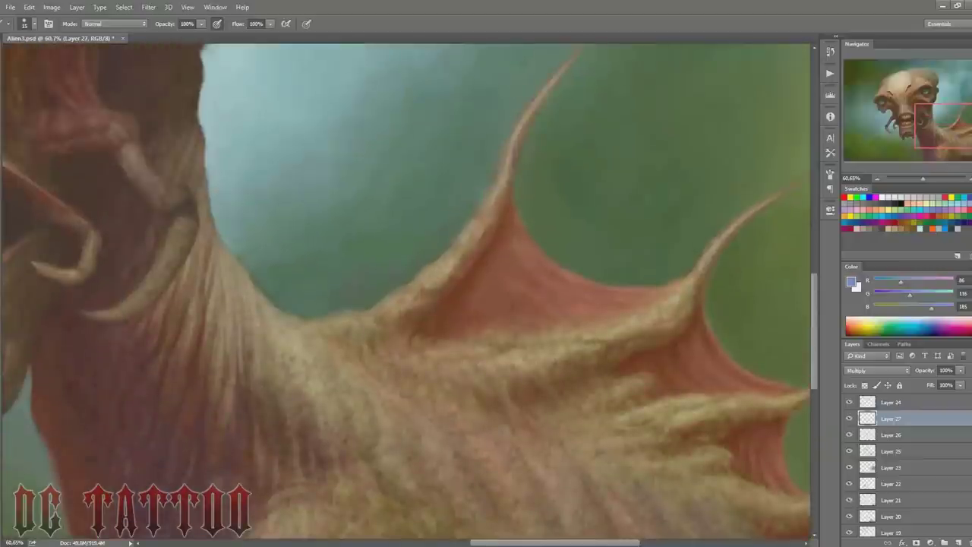
key("bracketright")
left_click_drag(911, 156, 912, 165)
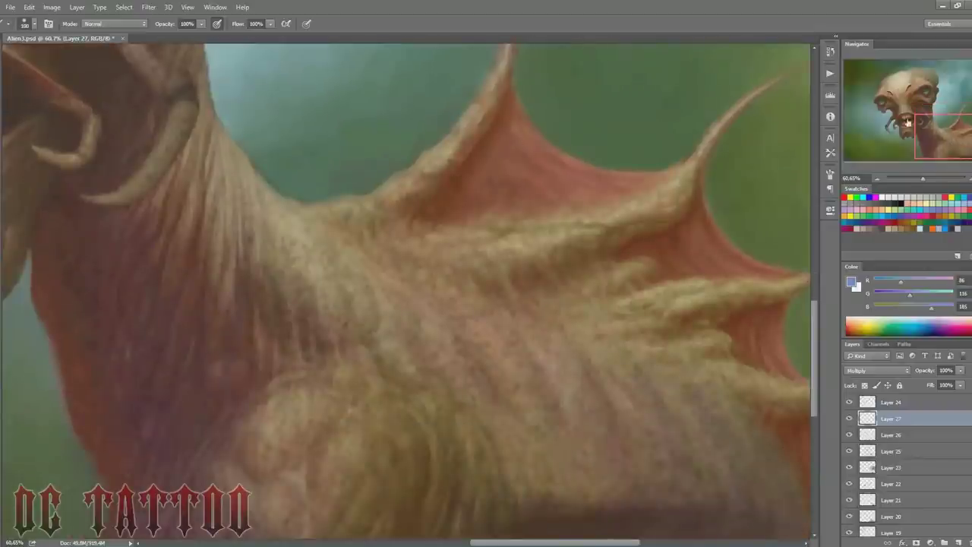
left_click_drag(909, 123, 866, 76)
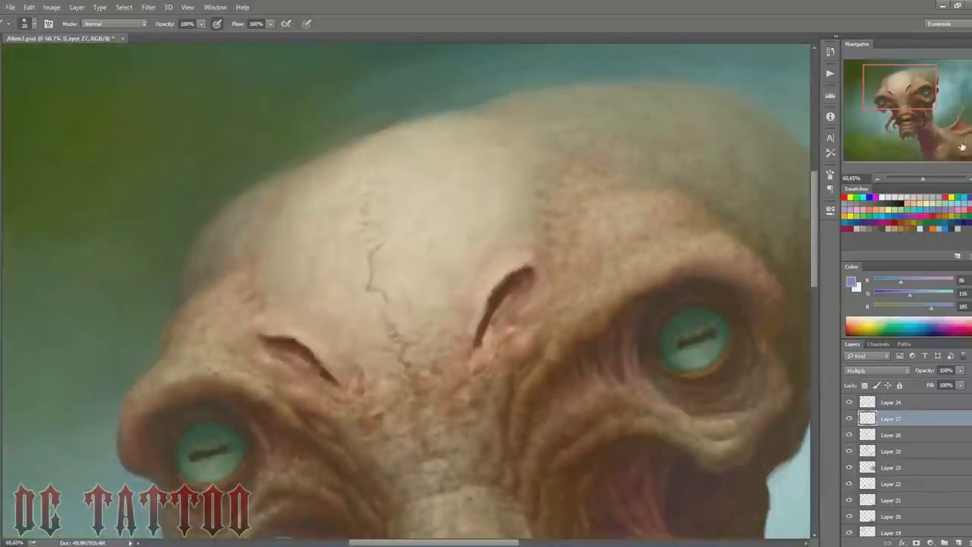
key("ctrl+0")
key("ctrl+plus")
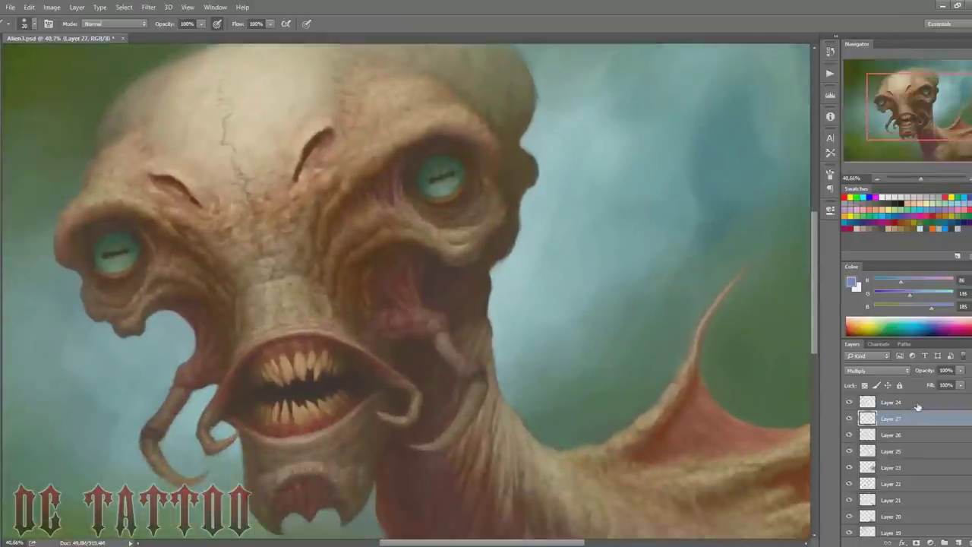
Step: Add a new lighting layer and choose the 193 px textured brush
key("ctrl+shift+n")
key("Return")
right_click(337, 210)
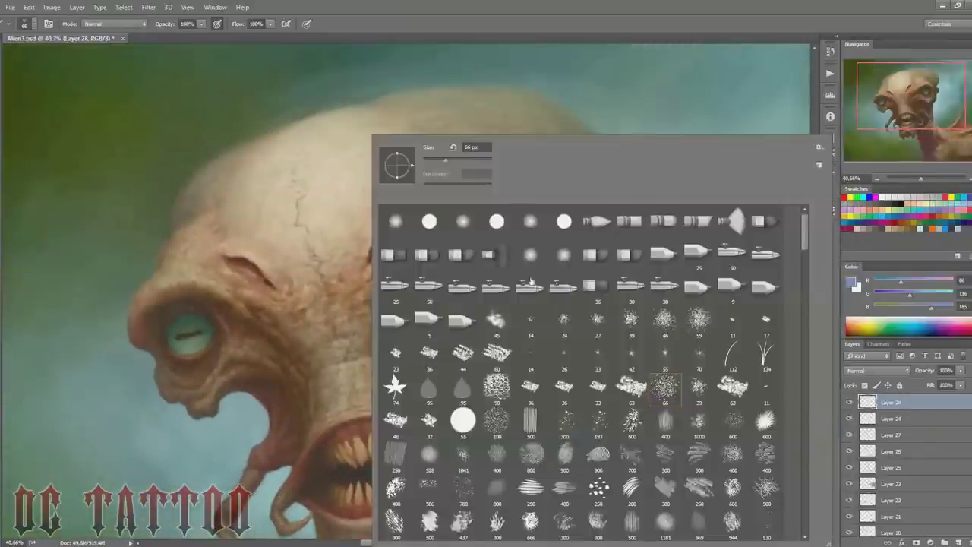
double_click(623, 419)
right_click(281, 180)
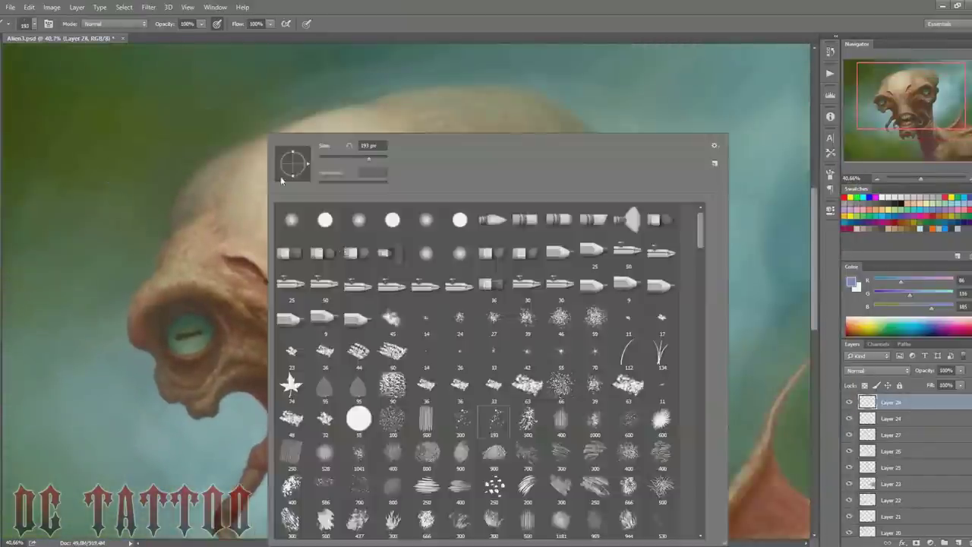
scroll(490, 365, "down", 5)
scroll(490, 365, "down", 3)
key("Return")
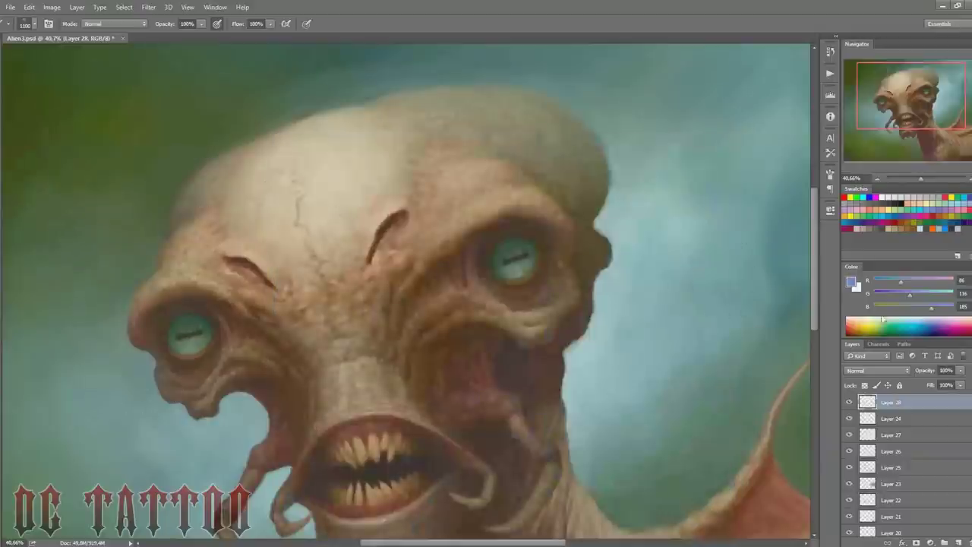
Step: Sample a light skin tone from the head and set the layer to Overlay
key("i")
key("shift+alt+o")
key("b")
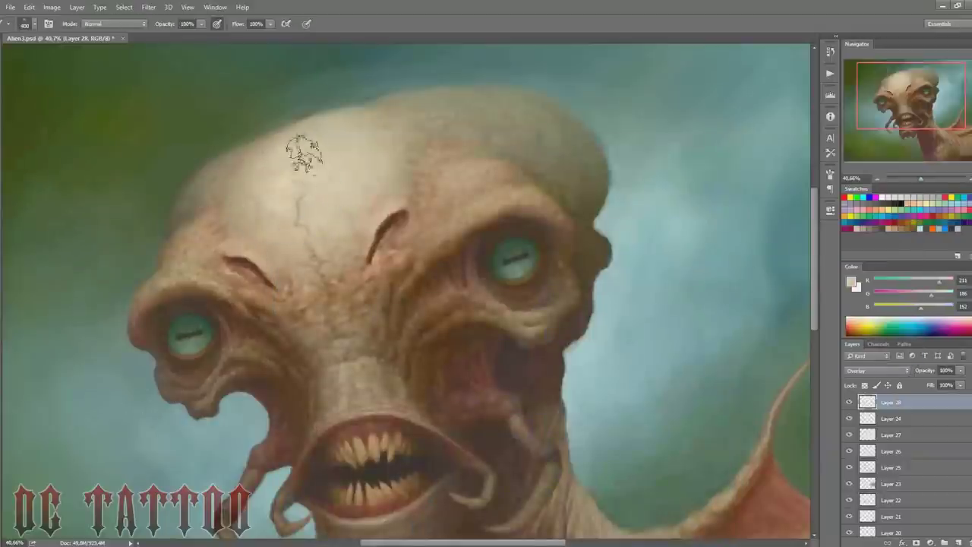
key("bracketleft")
key("bracketleft")
key("bracketleft")
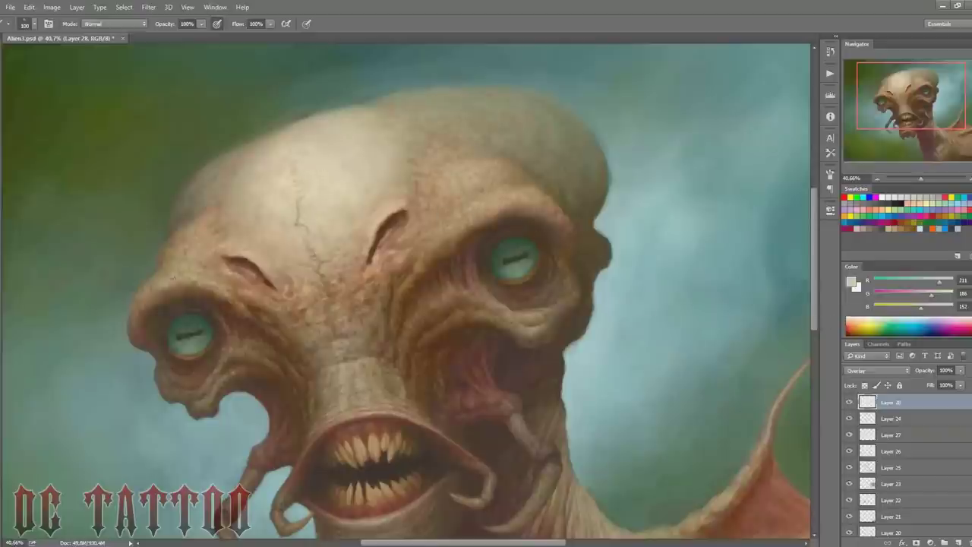
key("bracketright")
key("bracketright")
key("bracketright")
Step: Brighten the irises with light blue and set the glow layer to 73% opacity
left_click_drag(911, 96, 915, 90)
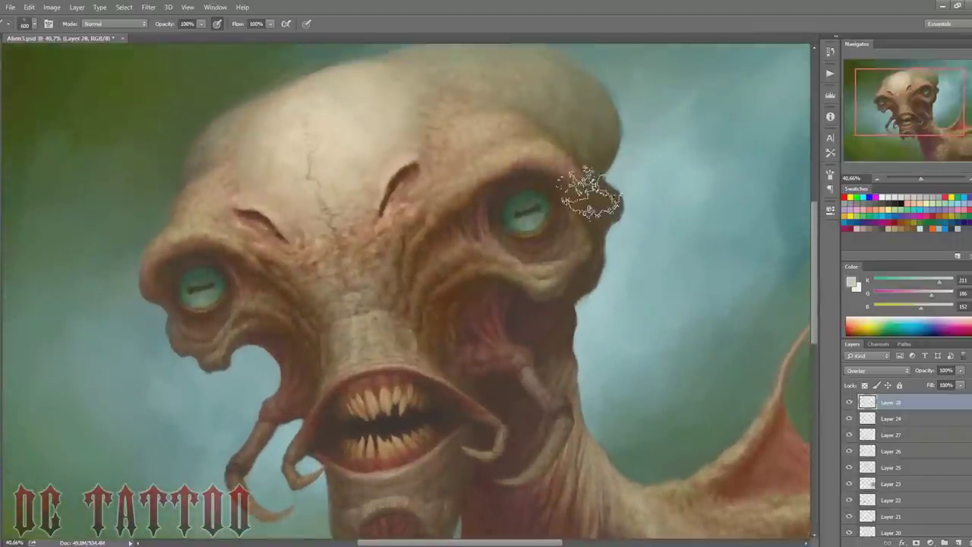
right_click(565, 191)
key("Escape")
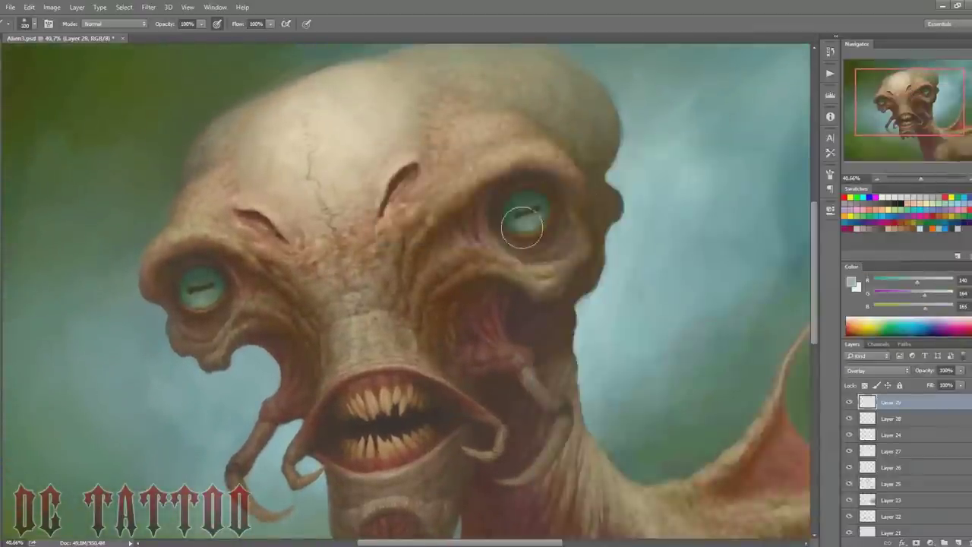
key("bracketleft")
key("bracketleft")
key("bracketleft")
left_click_drag(196, 296, 214, 302)
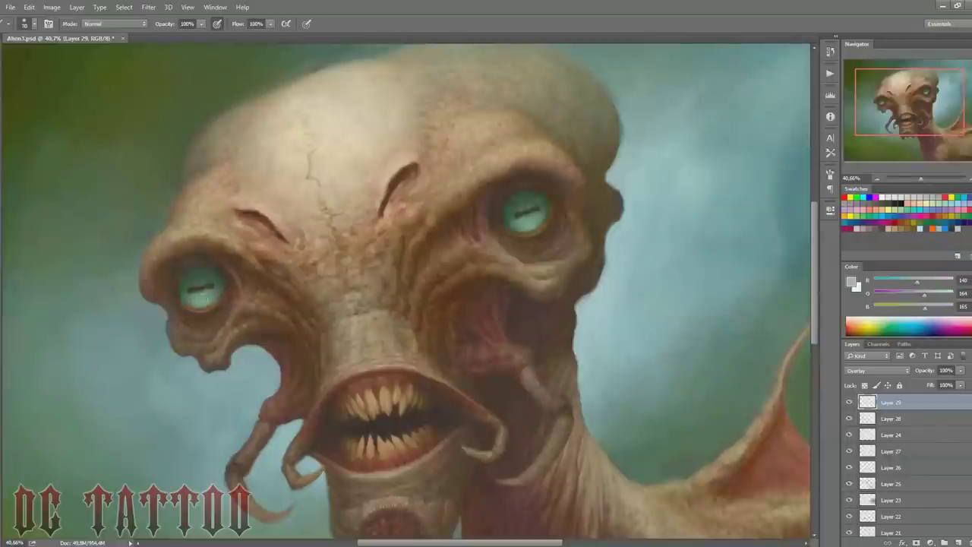
key("bracketright")
key("bracketright")
left_click(949, 224)
key("bracketleft")
left_click_drag(925, 371, 905, 370)
Step: Paint a lighter teal reflection on the right eye on a new layer, erasing its edge
key("ctrl+shift+n")
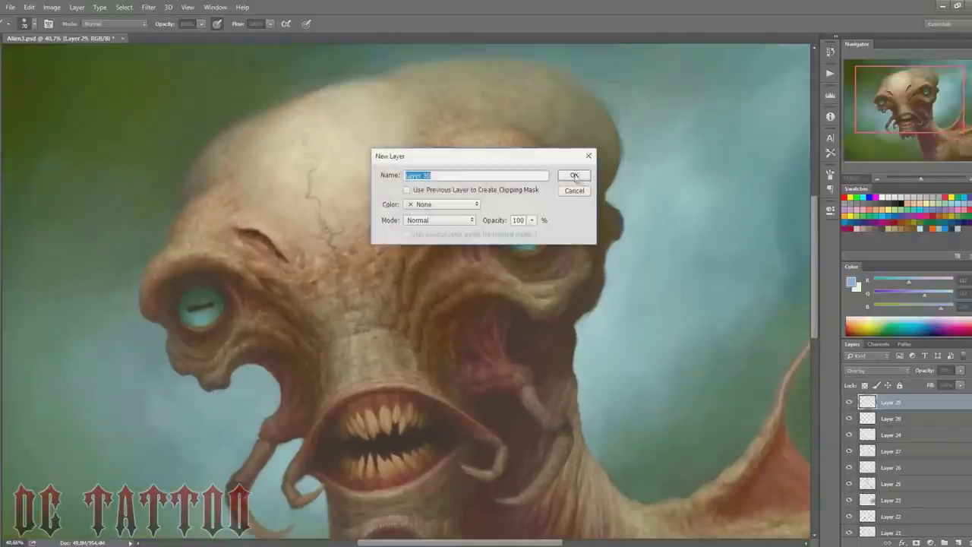
key("Return")
left_click(852, 283)
left_click(436, 343)
key("Return")
key("ctrl+plus")
key("ctrl+plus")
key("ctrl+plus")
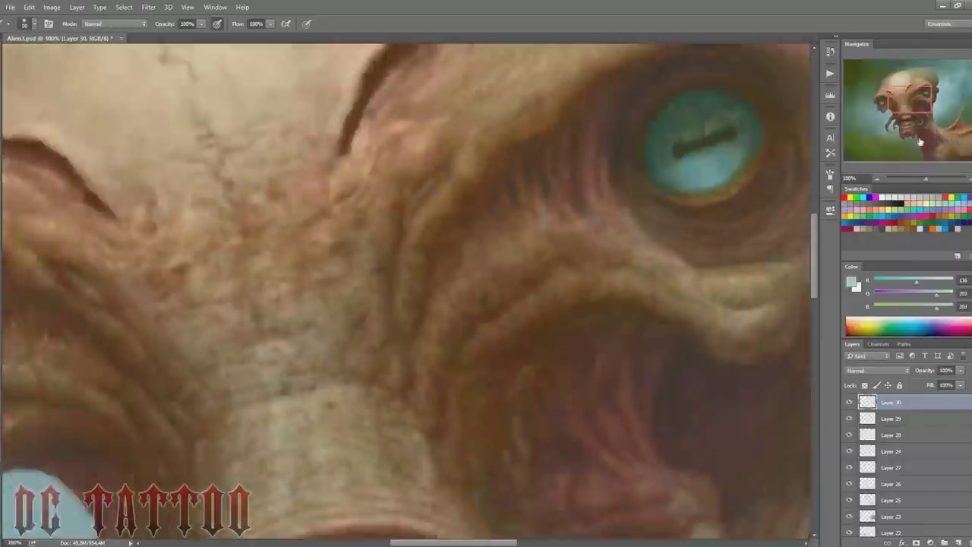
mouse_move(523, 282)
left_mouse_down()
mouse_move(577, 262)
mouse_move(521, 270)
mouse_move(574, 259)
mouse_move(524, 263)
mouse_move(556, 239)
mouse_move(581, 270)
mouse_move(571, 270)
mouse_move(581, 259)
mouse_move(579, 267)
mouse_move(552, 249)
mouse_move(522, 264)
left_mouse_up()
key("e")
key("bracketright")
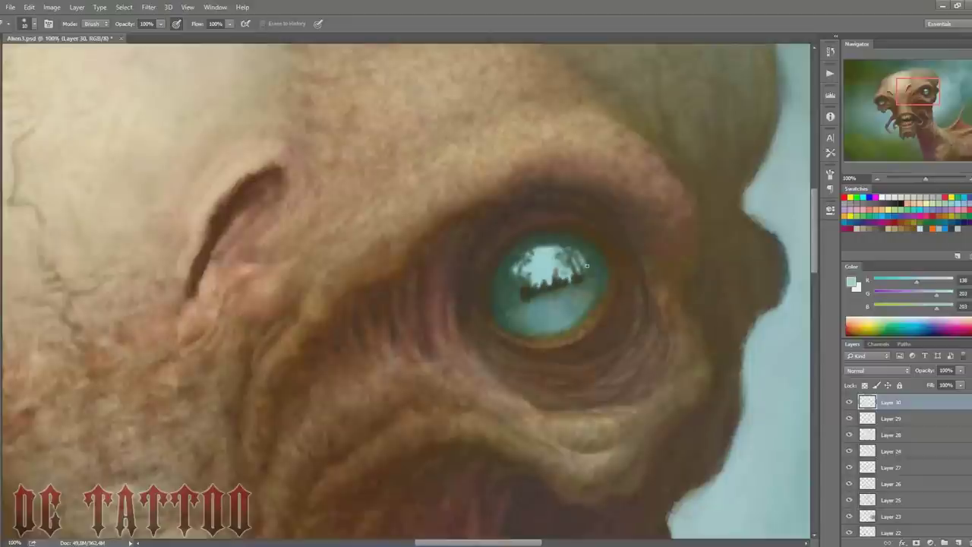
key("bracketright")
key("bracketright")
key("bracketright")
left_click_drag(926, 177, 922, 177)
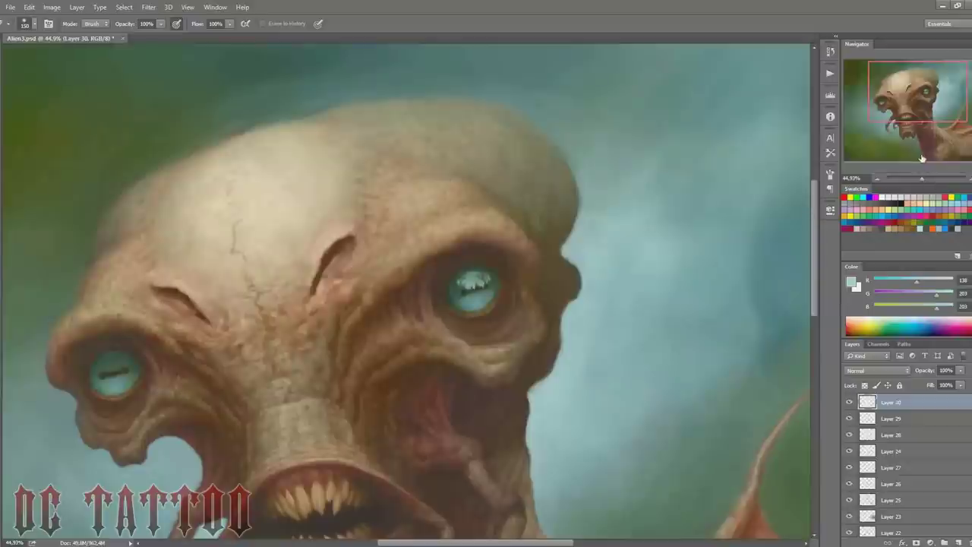
Step: Duplicate the reflection and move the copy onto the left eye
key("ctrl+j")
key("v")
mouse_move(478, 301)
left_mouse_down()
mouse_move(118, 389)
mouse_move(117, 368)
left_mouse_up()
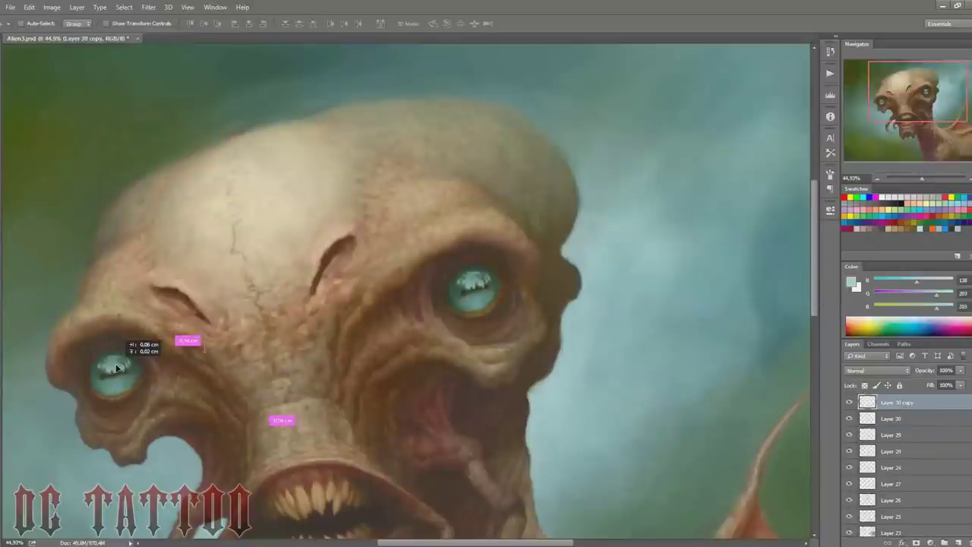
Step: Merge the two eye reflection layers and save the painting
left_click(889, 418, "shift")
right_click(934, 419)
left_click(794, 381)
key("ctrl+s")
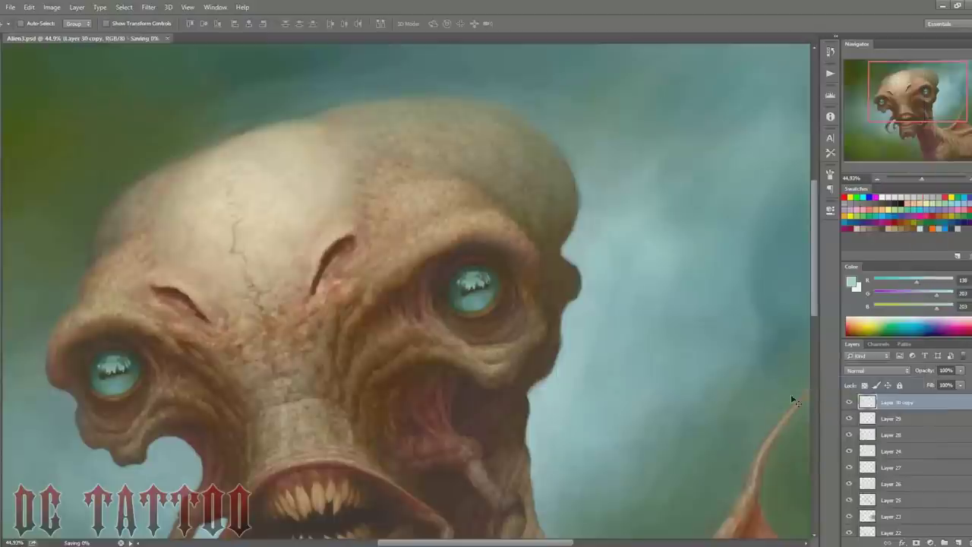
Step: Erase parts of the left eye's reflection to refine it
left_click_drag(918, 97, 909, 114)
left_click_drag(921, 178, 926, 178)
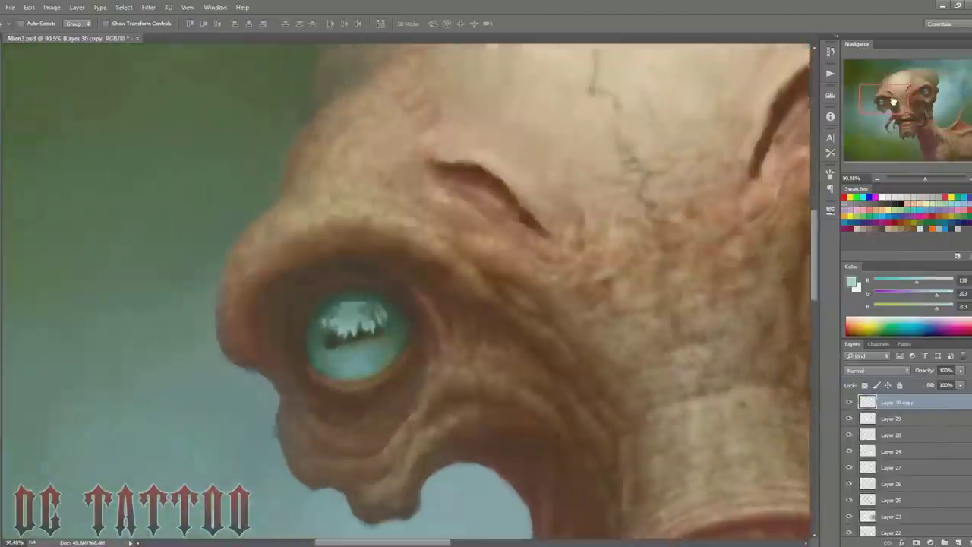
left_click_drag(893, 101, 897, 103)
key("b")
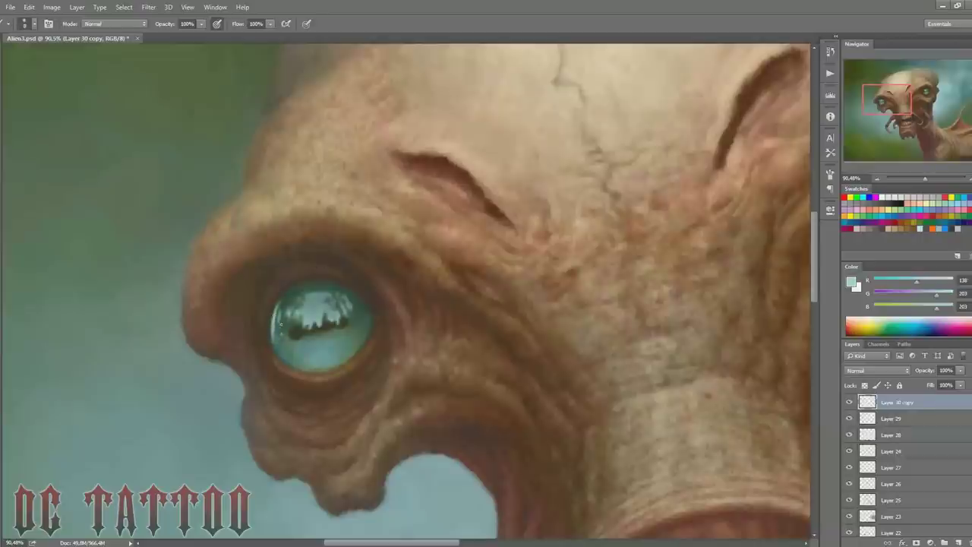
key("e")
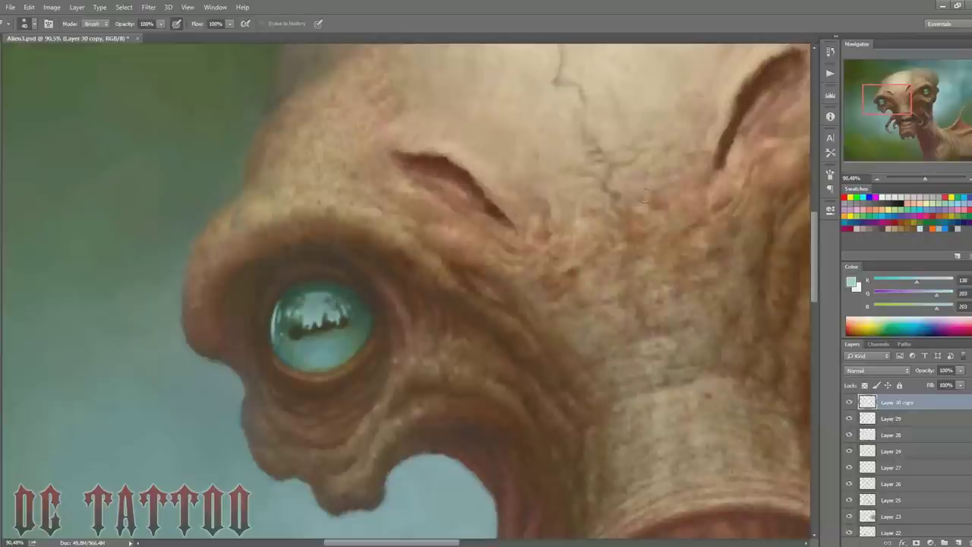
left_click_drag(898, 97, 930, 93)
key("b")
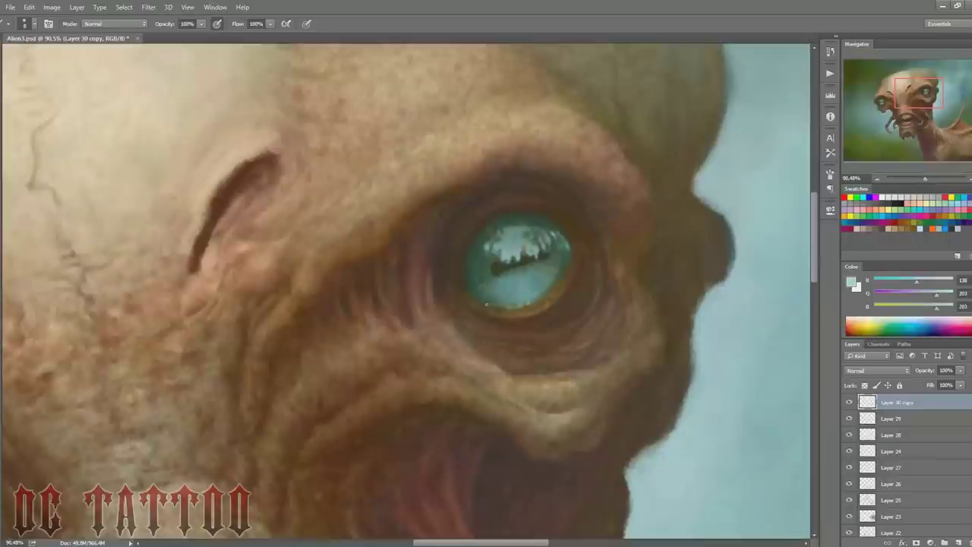
Step: Brighten the lower iris rims of both eyes
key("bracketright")
key("bracketright")
key("bracketright")
mouse_move(506, 315)
left_mouse_down()
mouse_move(552, 297)
mouse_move(571, 255)
left_mouse_up()
key("bracketleft")
left_click_drag(939, 85, 918, 90)
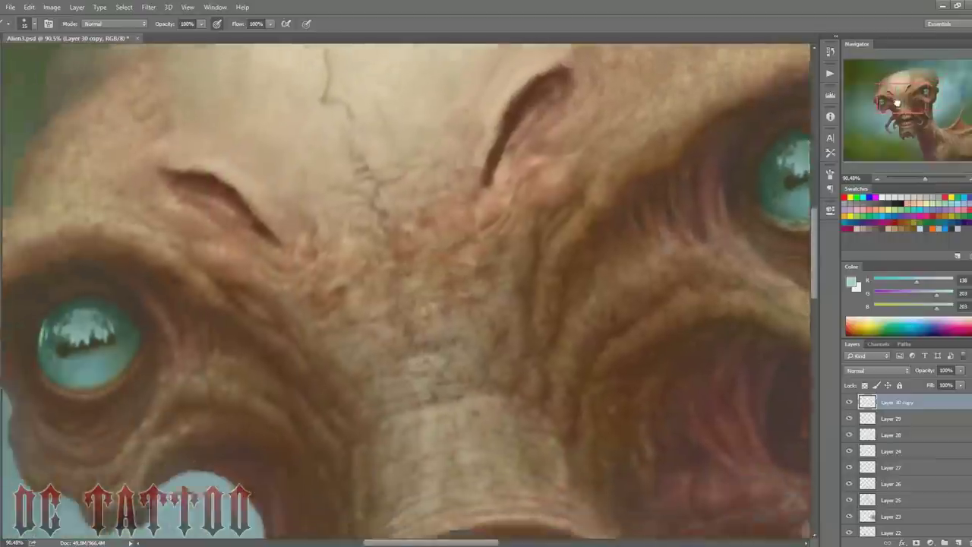
mouse_move(159, 404)
left_mouse_down()
mouse_move(216, 368)
mouse_move(141, 401)
mouse_move(120, 390)
left_mouse_up()
Step: Erase excess rim paint and toggle the reflection layer to compare
key("e")
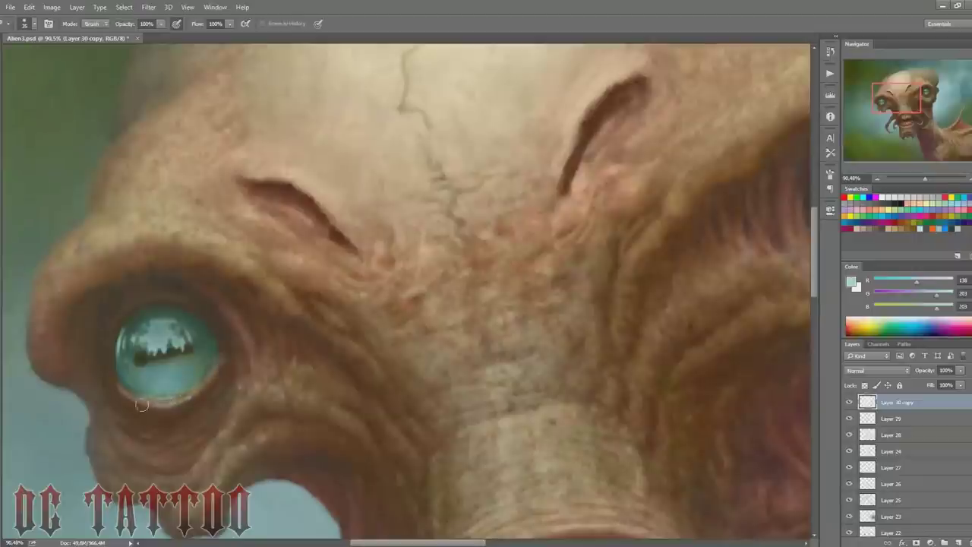
mouse_move(898, 98)
left_mouse_down()
mouse_move(919, 98)
mouse_move(905, 100)
left_mouse_up()
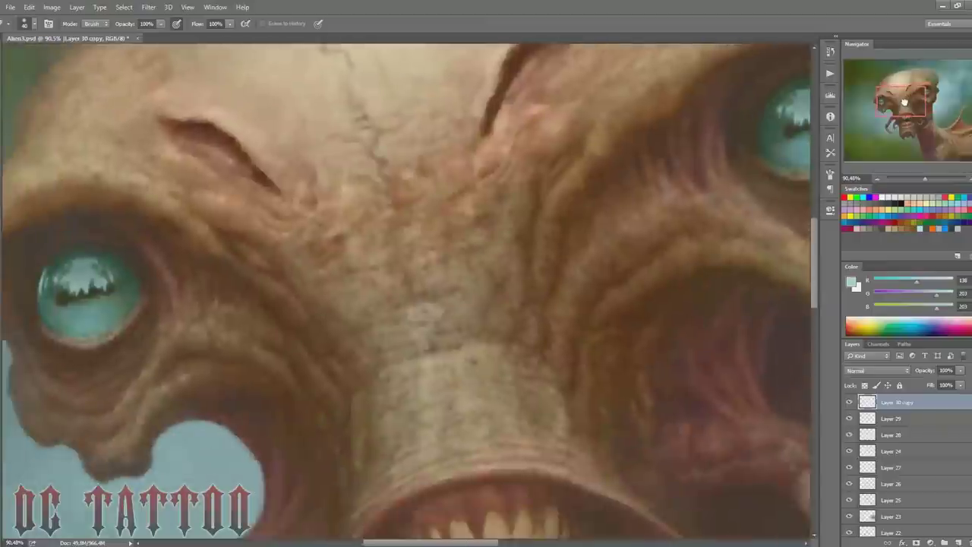
left_click_drag(923, 180, 921, 180)
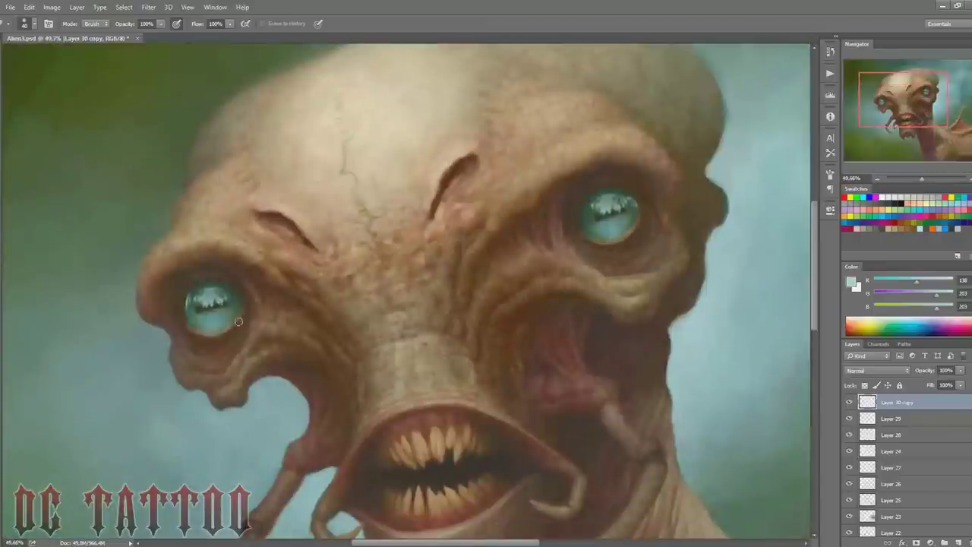
left_click_drag(909, 92, 906, 91)
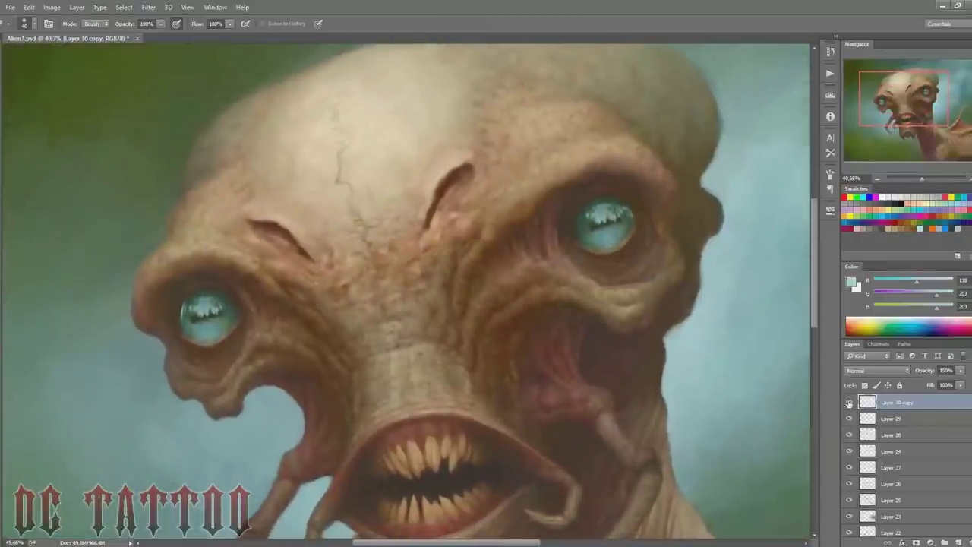
left_click(849, 402)
left_click(850, 401)
Step: Paint pale glints on the right eye on a new layer at 71% opacity
key("ctrl+shift+n")
key("Return")
key("b")
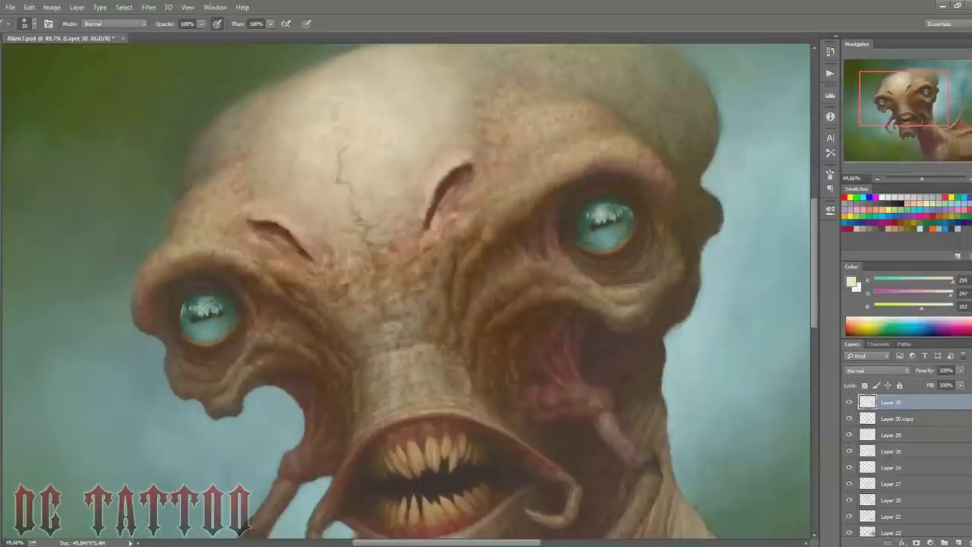
left_click_drag(601, 215, 611, 217)
key("7")
key("1")
key("ctrl+minus")
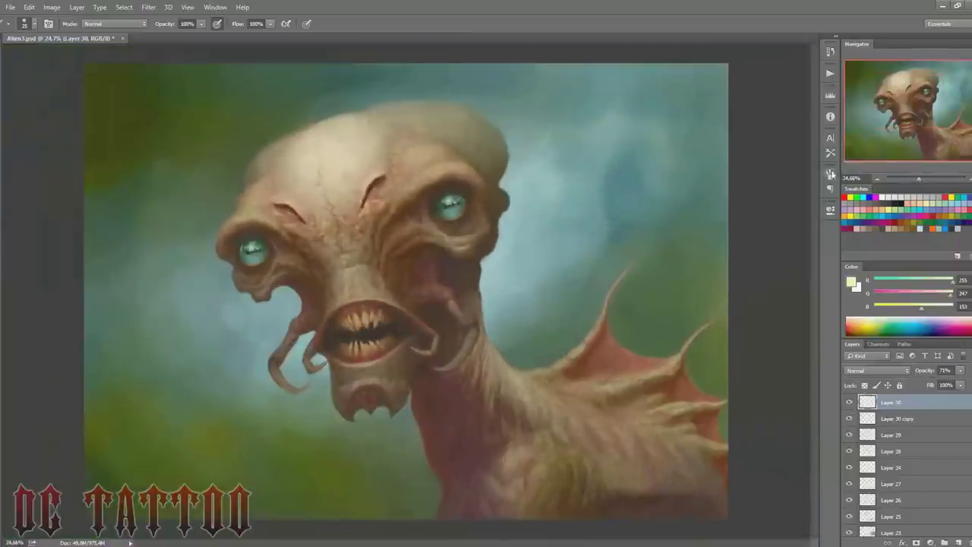
Step: Show Layer 30, set it to Divide blending with cyan, and brighten the forehead
left_click(850, 401)
left_click(957, 200)
left_click(877, 370)
left_click(873, 325)
left_click_drag(327, 152, 433, 137)
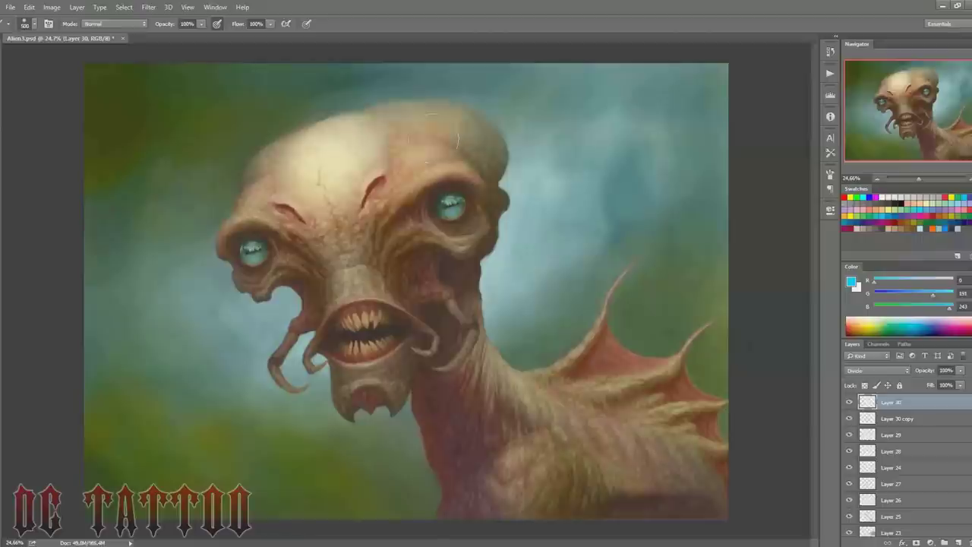
key("bracketleft")
key("bracketleft")
key("bracketleft")
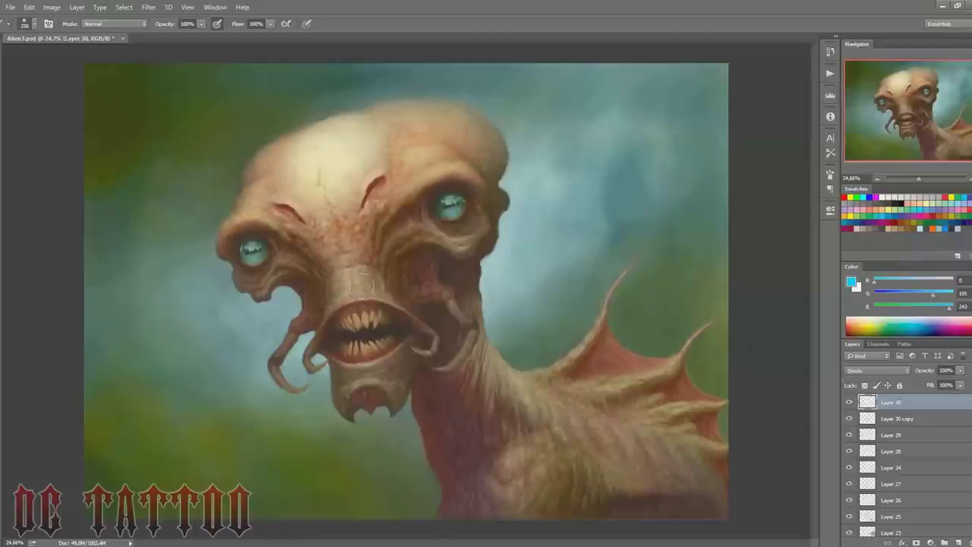
Step: Lighten the tendril below the mouth corner and the lower chest, then mask the Divide layer
key("bracketleft")
key("bracketleft")
key("bracketleft")
key("bracketleft")
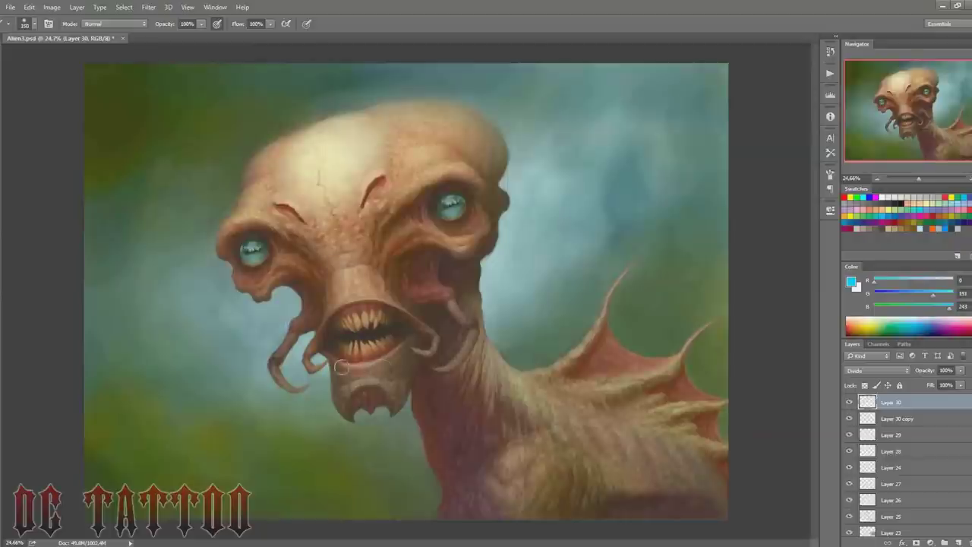
key("bracketright")
key("bracketright")
key("bracketright")
key("bracketleft")
key("bracketleft")
key("bracketleft")
left_click_drag(447, 300, 471, 334)
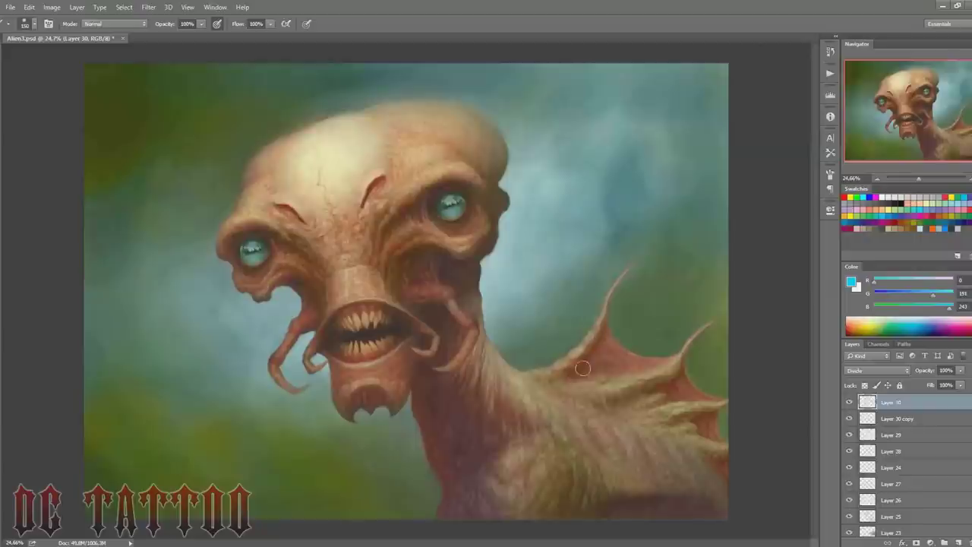
key("bracketright")
key("bracketright")
key("bracketright")
left_click_drag(579, 436, 521, 471)
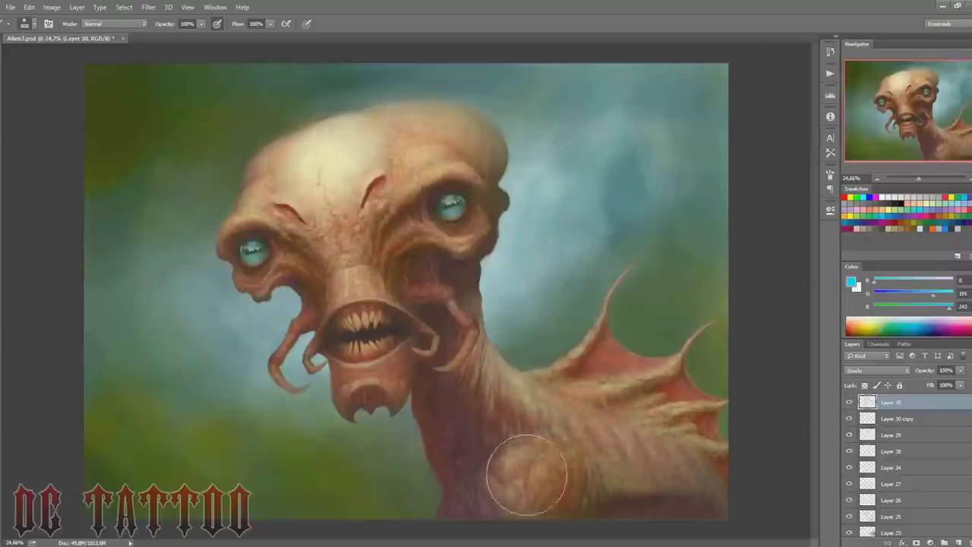
key("e")
left_click(916, 543)
key("b")
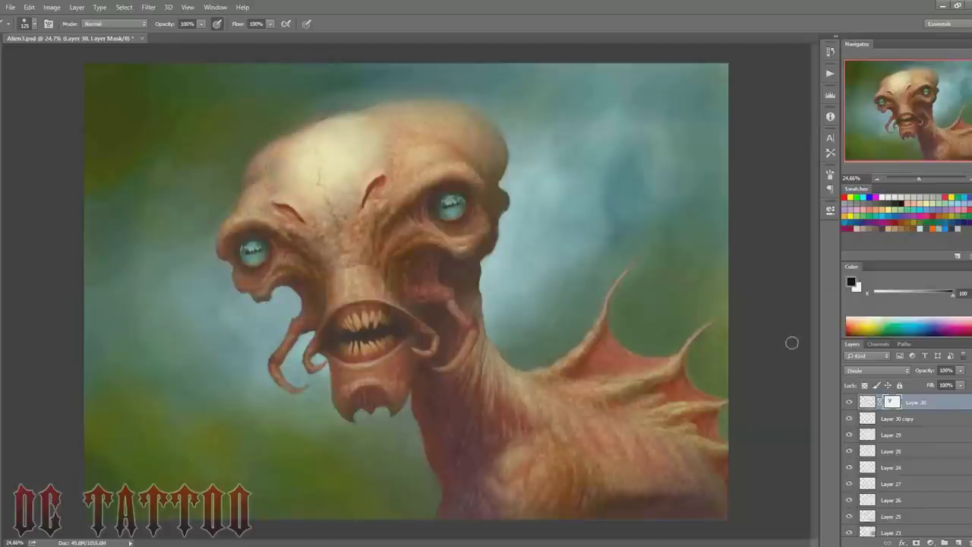
Step: Delete the forehead-brightening layer with its mask and add a new empty layer
key("Delete")
key("ctrl+shift+n")
key("Return")
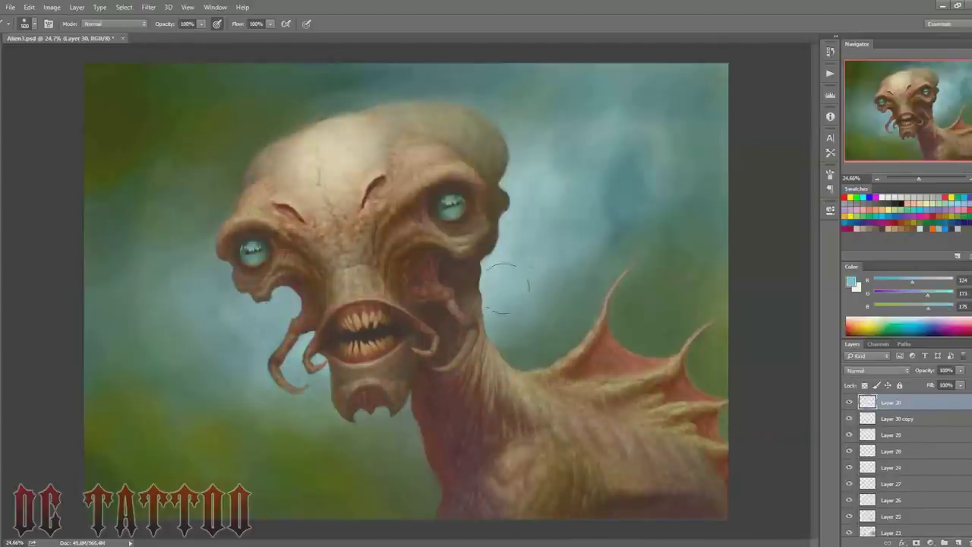
Step: Sample sky blue, dark green and grey-green, then paint darker green along the left edge
key("bracketleft")
key("bracketleft")
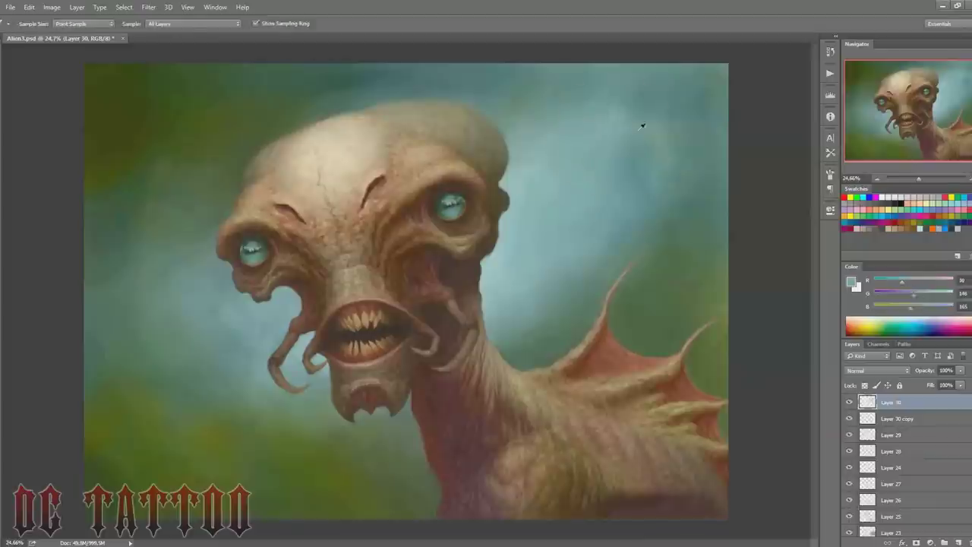
left_click(645, 123, "alt")
left_click(679, 220, "alt")
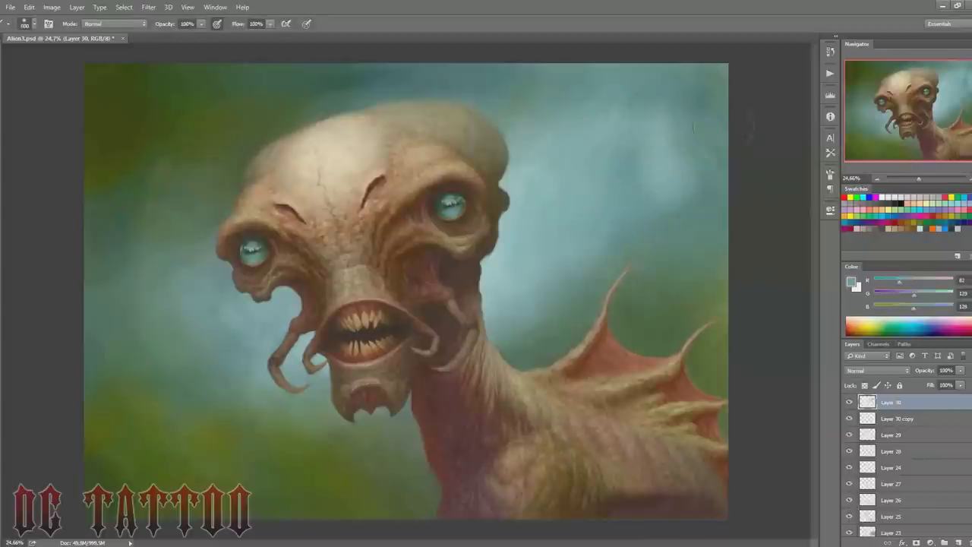
key("bracketright")
key("bracketright")
key("bracketright")
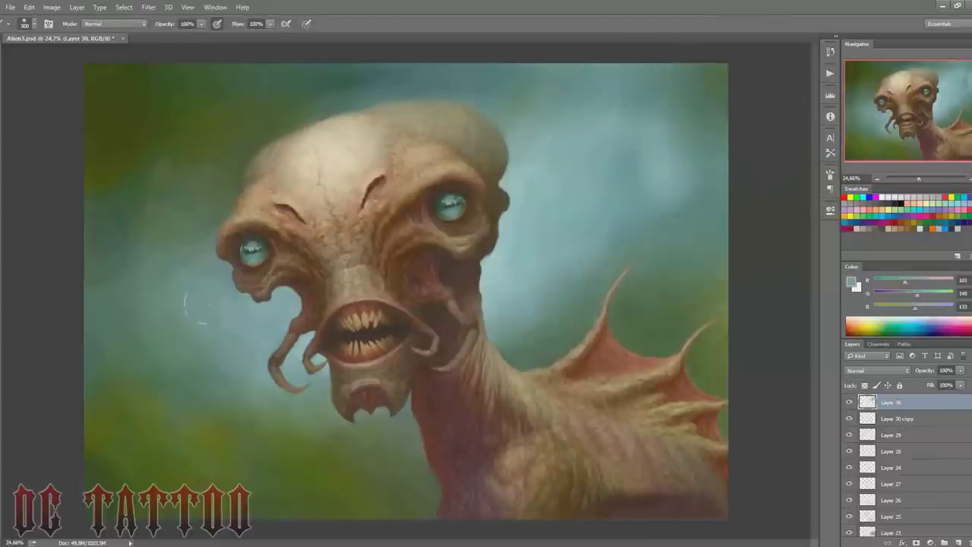
left_click(184, 206, "alt")
left_click(142, 311, "alt")
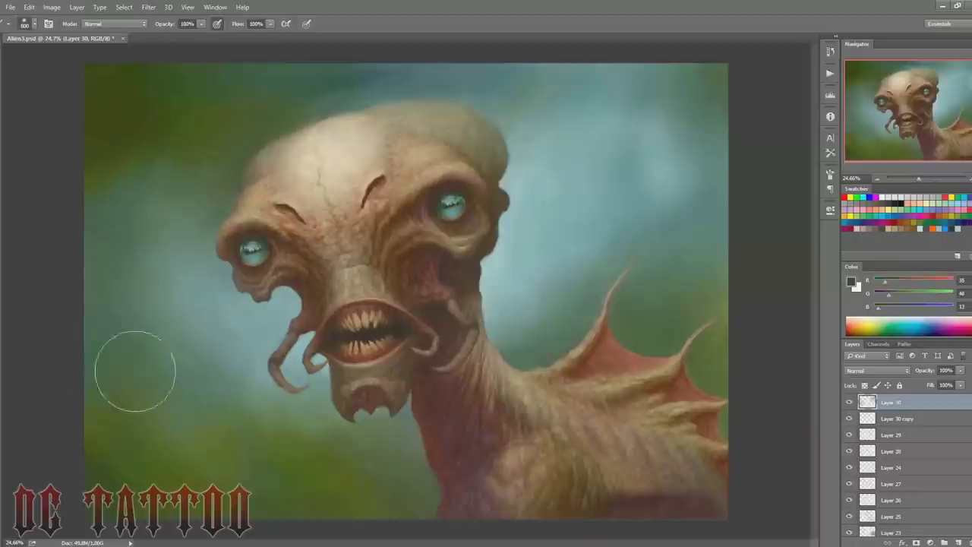
left_click_drag(135, 373, 106, 485)
Step: Sample a brighter green and repaint the upper-left background with it
key("bracketleft")
key("bracketleft")
key("bracketleft")
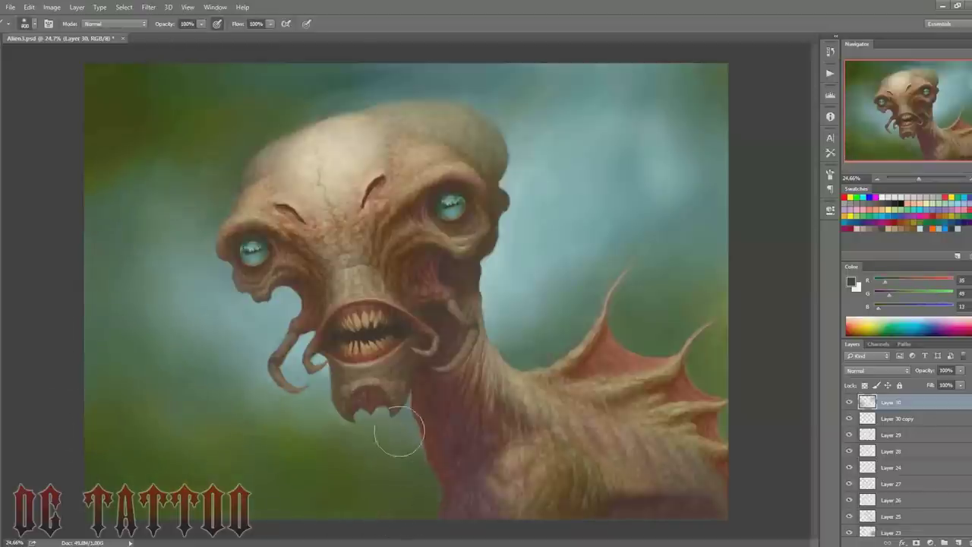
left_click(172, 407, "alt")
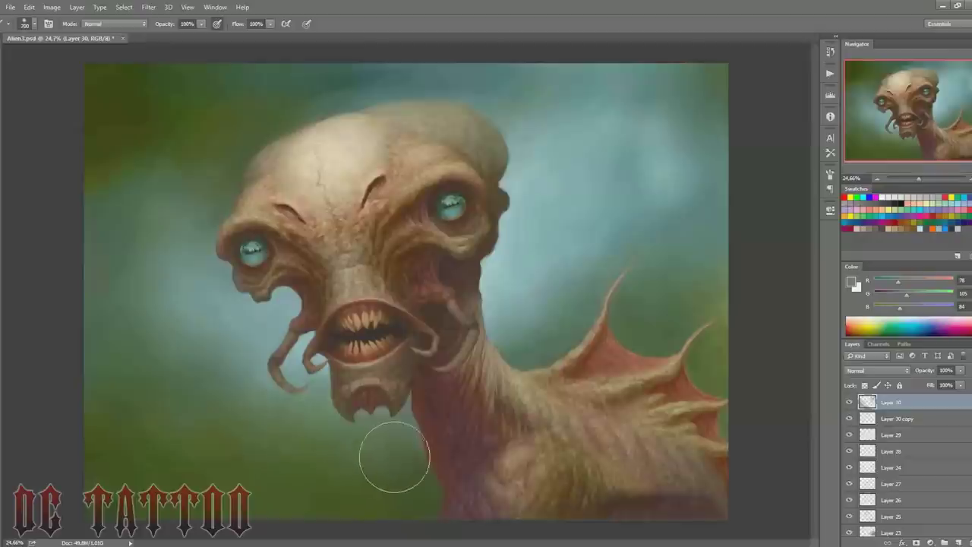
key("bracketright")
key("bracketright")
key("bracketright")
left_click_drag(85, 263, 180, 143)
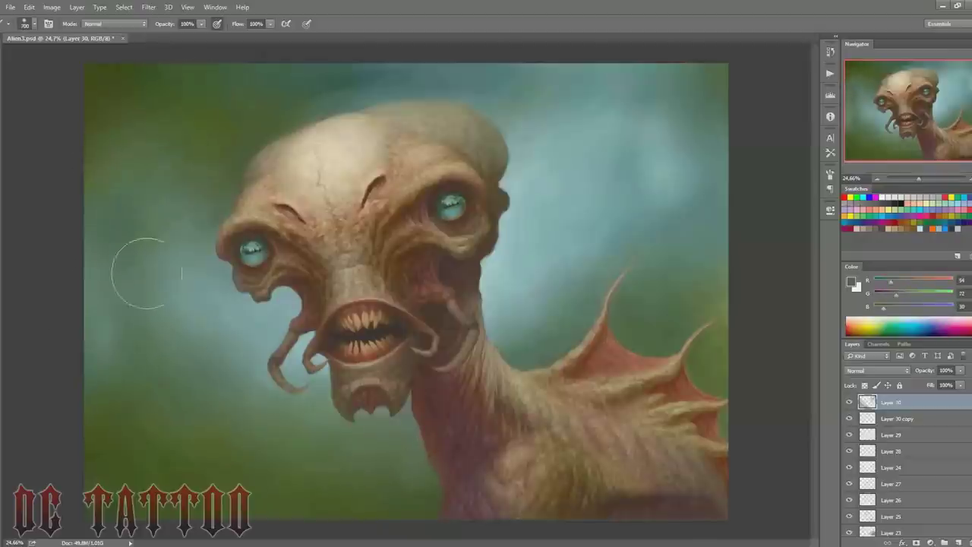
Step: Sample blue-teal, deep green, teal-green and olive tones using a brush enlarged to 800
key("bracketleft")
key("bracketleft")
left_click(575, 297, "alt")
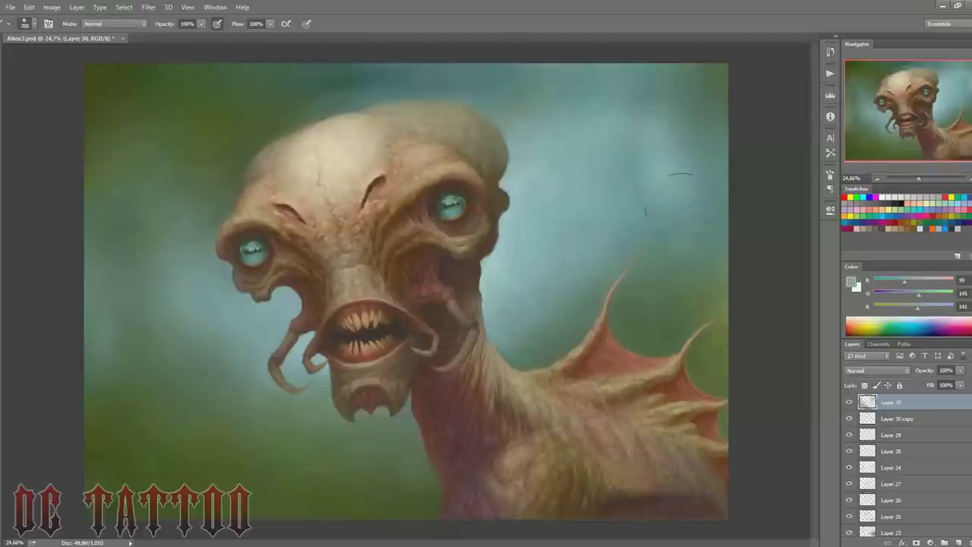
left_click(706, 91, "alt")
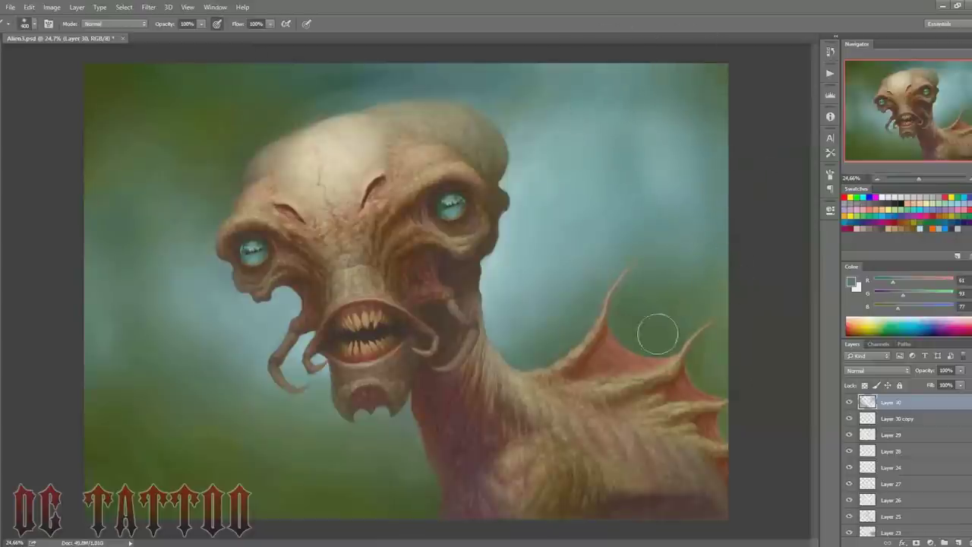
key("bracketright")
key("bracketright")
left_click(244, 114, "alt")
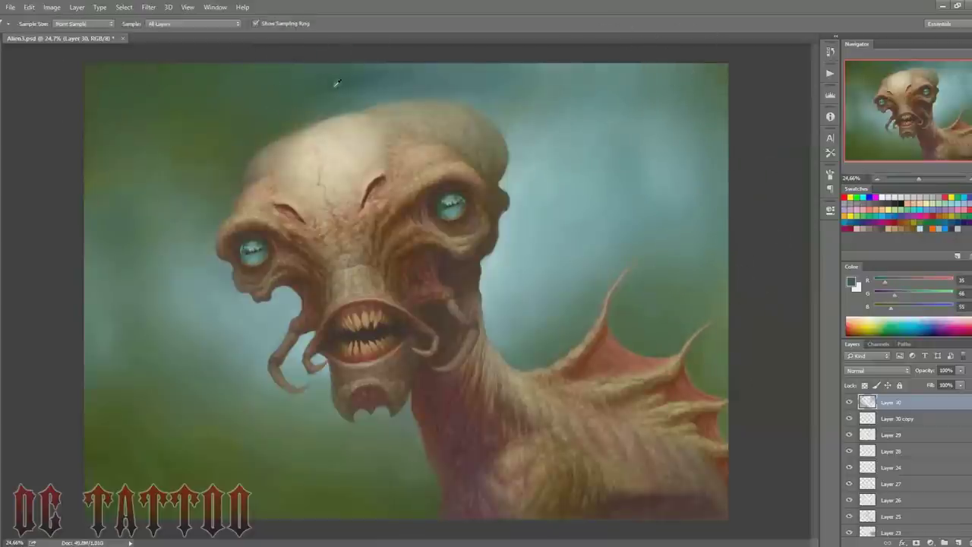
left_click(336, 89, "alt")
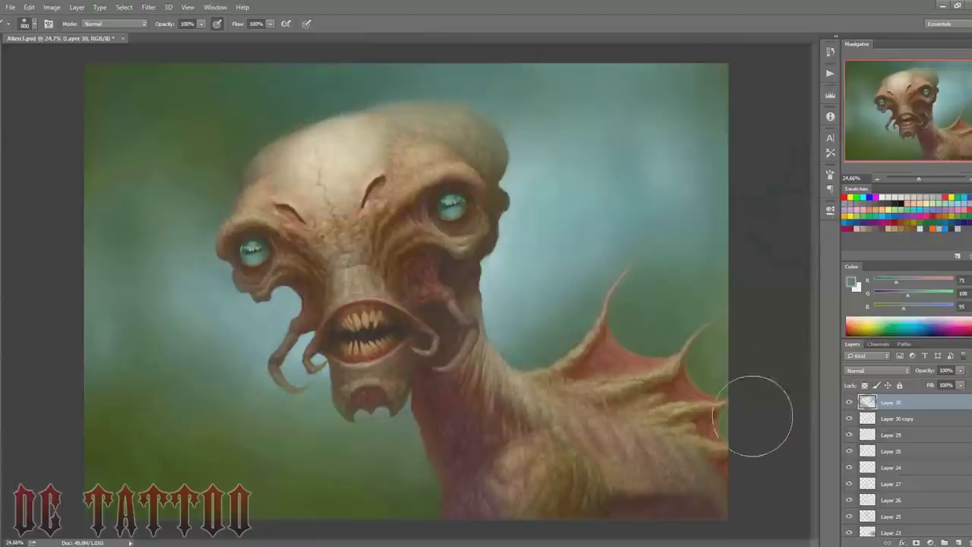
key("bracketright")
left_click(717, 410, "alt")
Step: Add a new highlight layer and set a pale teal foreground colour, saved as a swatch
key("ctrl+shift+n")
key("Return")
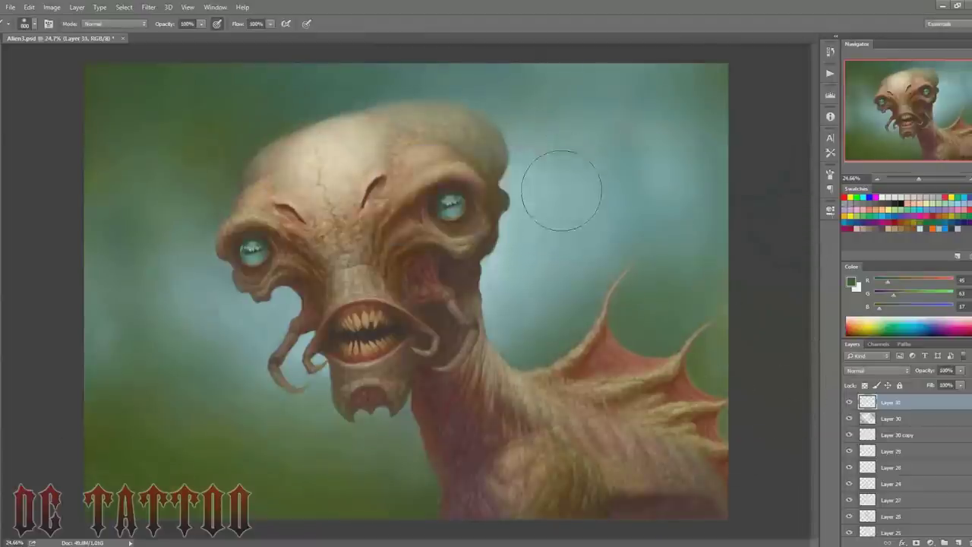
left_click(532, 250, "alt")
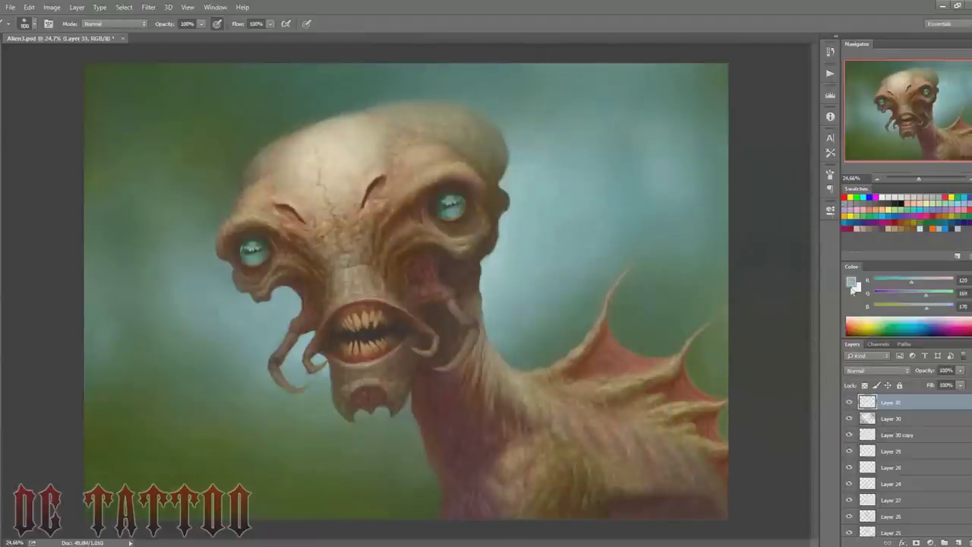
left_click(638, 348)
key("Return")
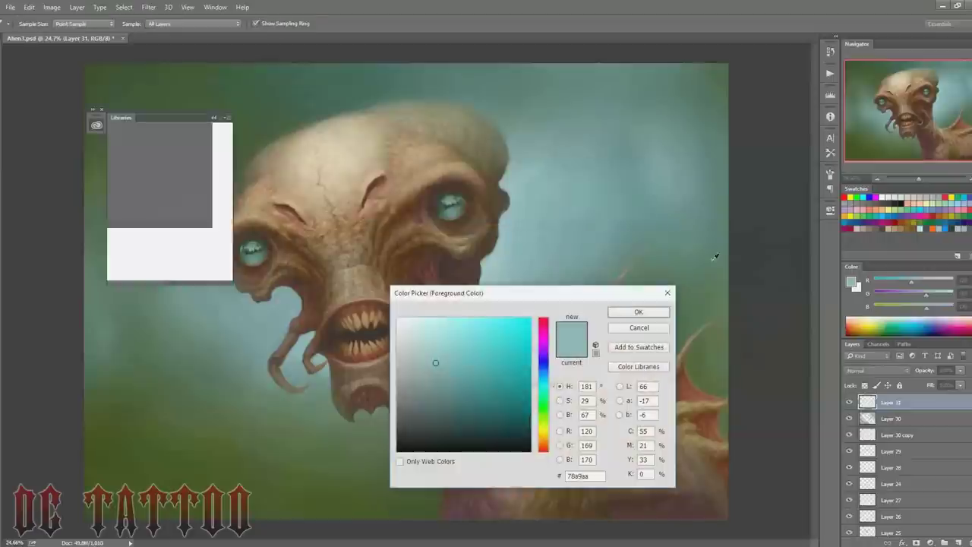
left_click(640, 311)
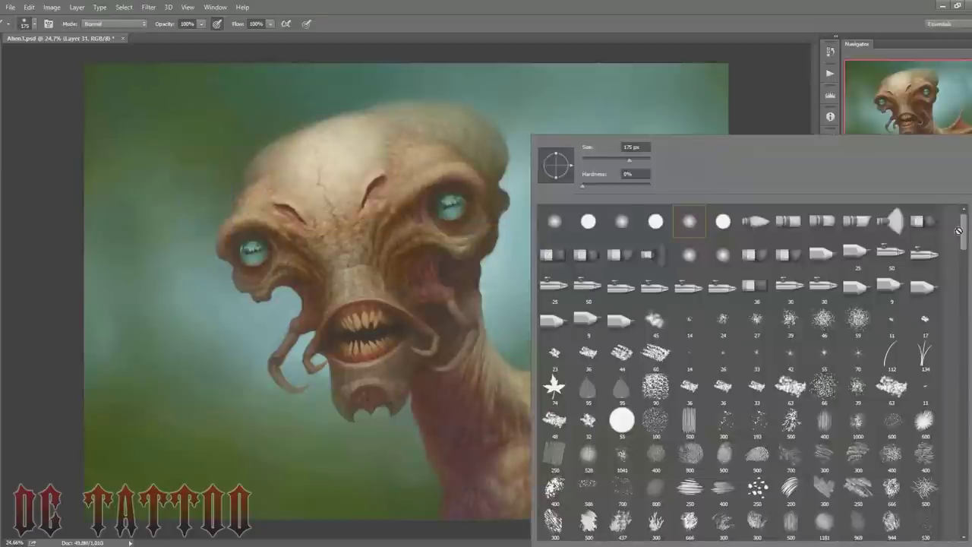
Step: Pick a small brush and set the highlight layer's opacity to 52%
right_click(544, 251)
double_click(810, 339)
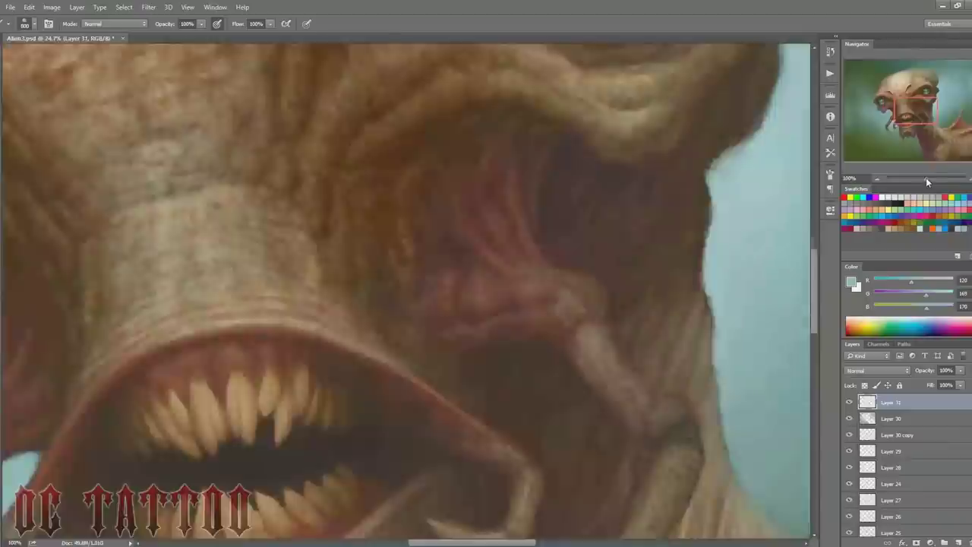
scroll(550, 224, "up", 4)
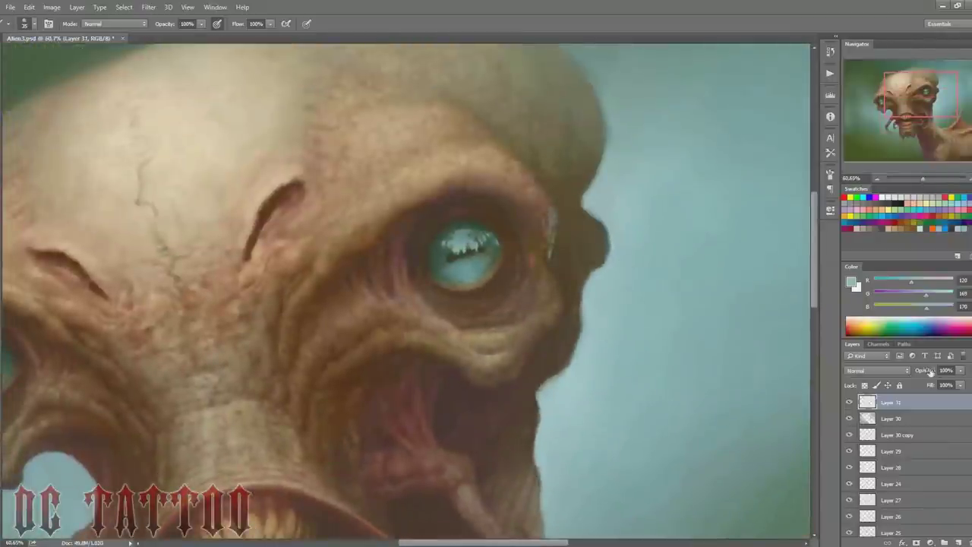
left_click_drag(929, 370, 908, 371)
key("bracketleft")
key("bracketleft")
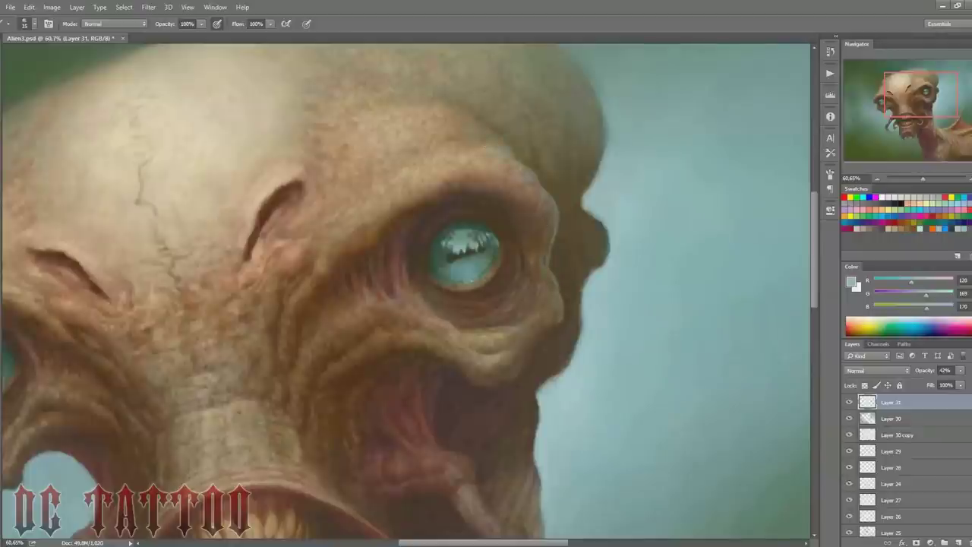
key("shift+Up")
key("bracketleft")
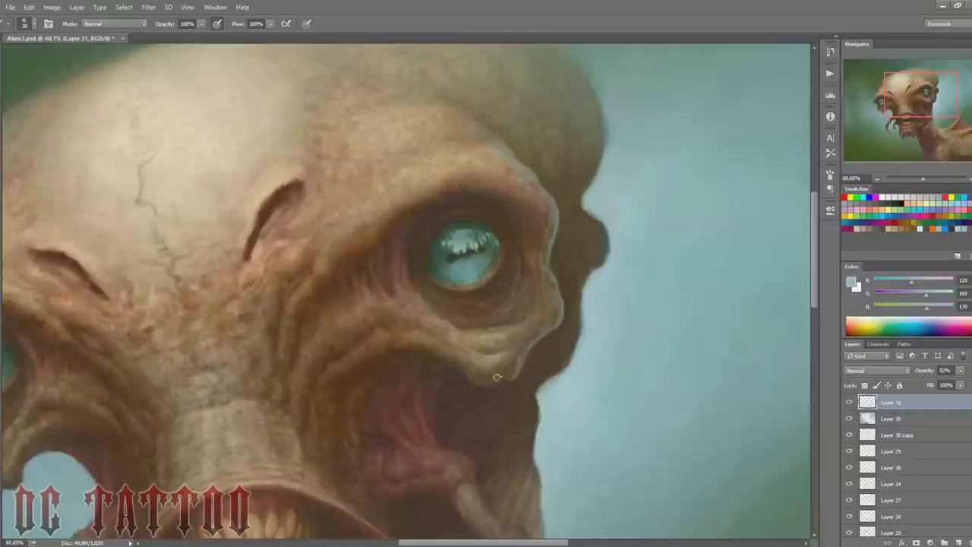
key("bracketleft")
key("bracketright")
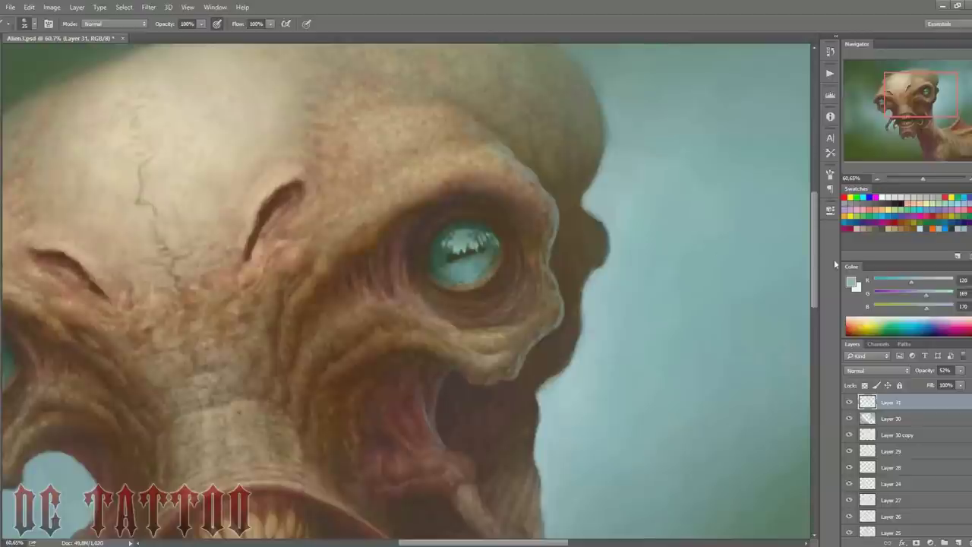
Step: Paint pale-teal rim highlights along the tentacle and claw edges
scroll(439, 305, "down", 4)
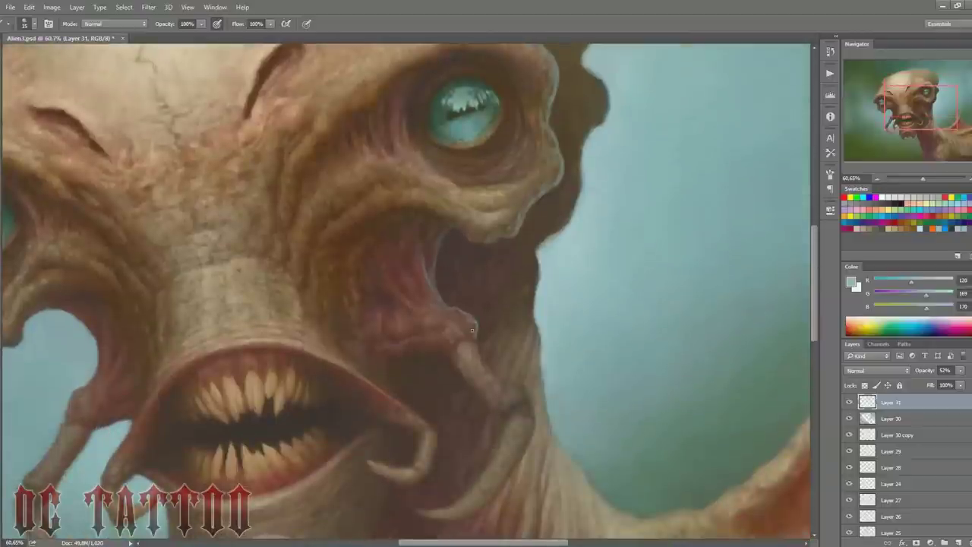
left_click_drag(469, 336, 503, 376)
scroll(503, 377, "down", 2)
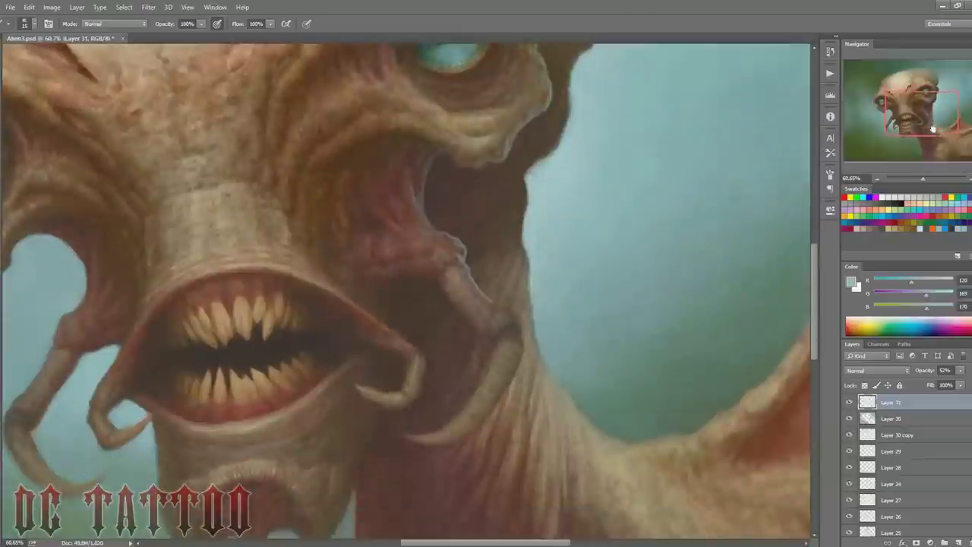
left_click_drag(512, 310, 514, 316)
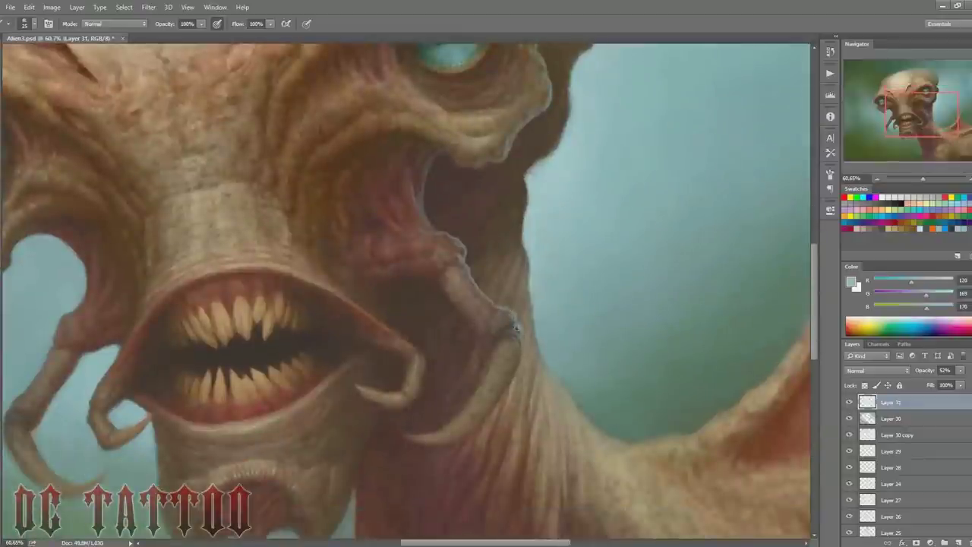
scroll(498, 396, "left", 2)
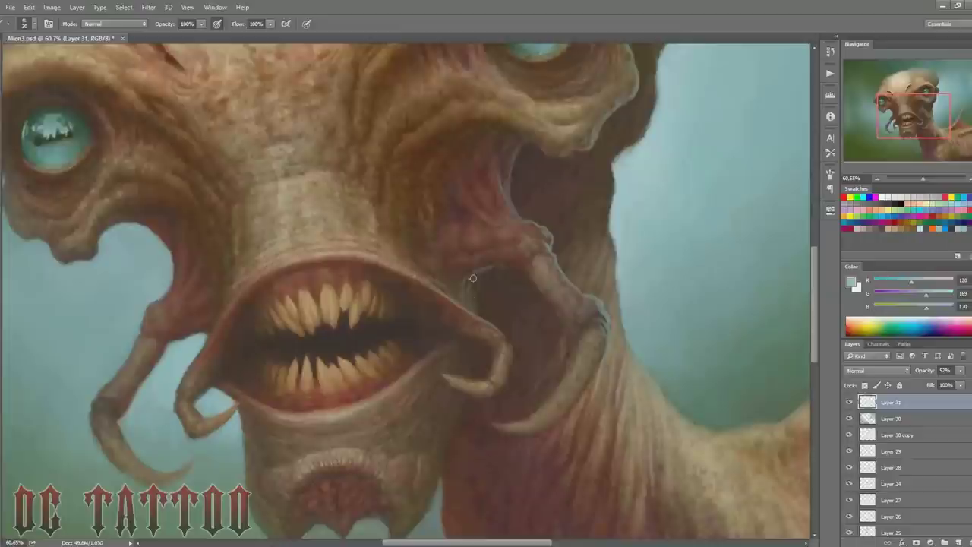
key("e")
key("b")
left_click_drag(512, 349, 508, 365)
Step: Change the brush blending mode and save the document
key("shift+plus")
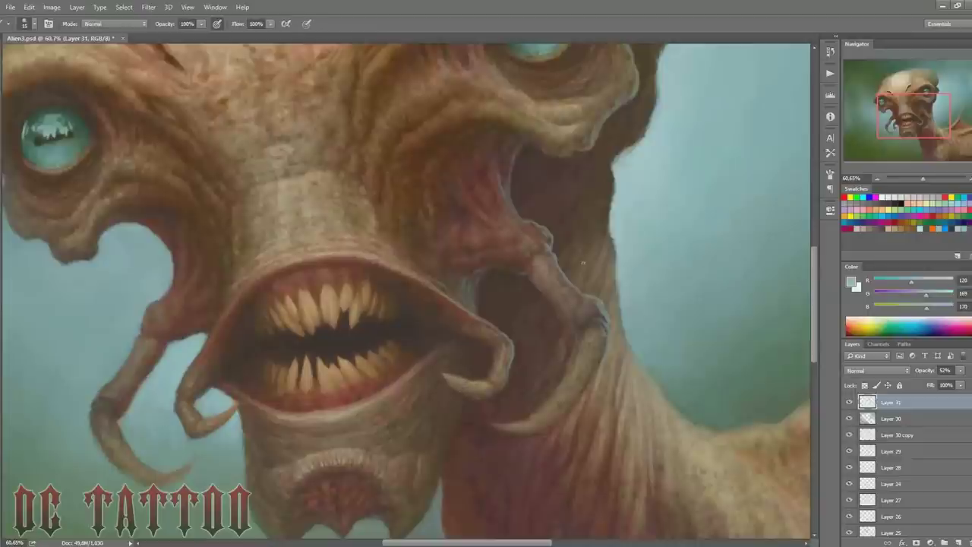
key("ctrl+s")
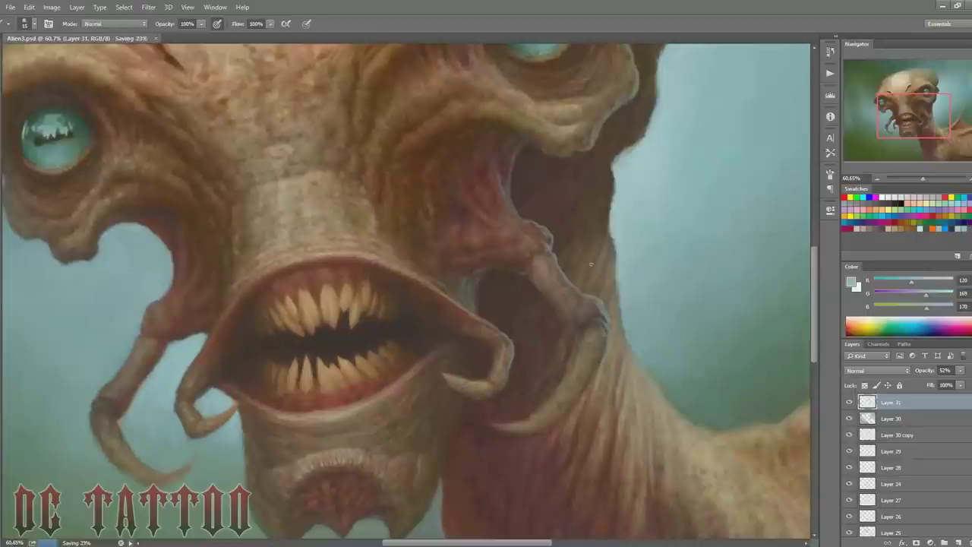
left_click_drag(465, 344, 494, 299)
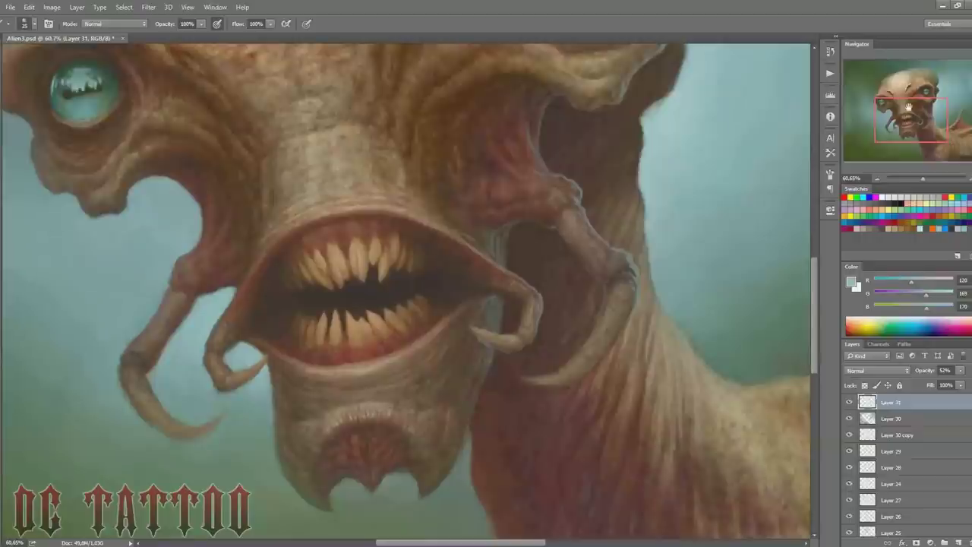
Step: Paint along the head's silhouette beside the eye with a small brush
left_click_drag(909, 106, 905, 79)
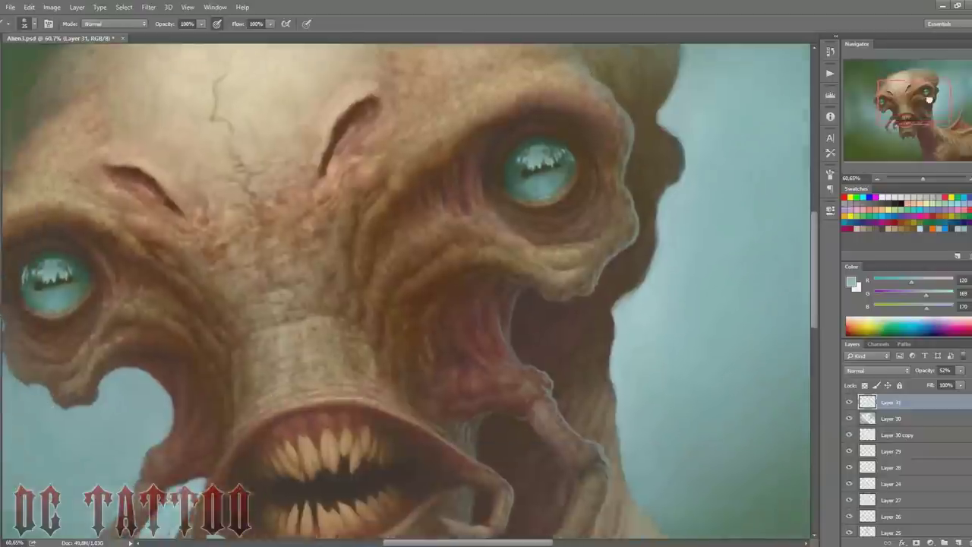
left_click_drag(917, 93, 909, 107)
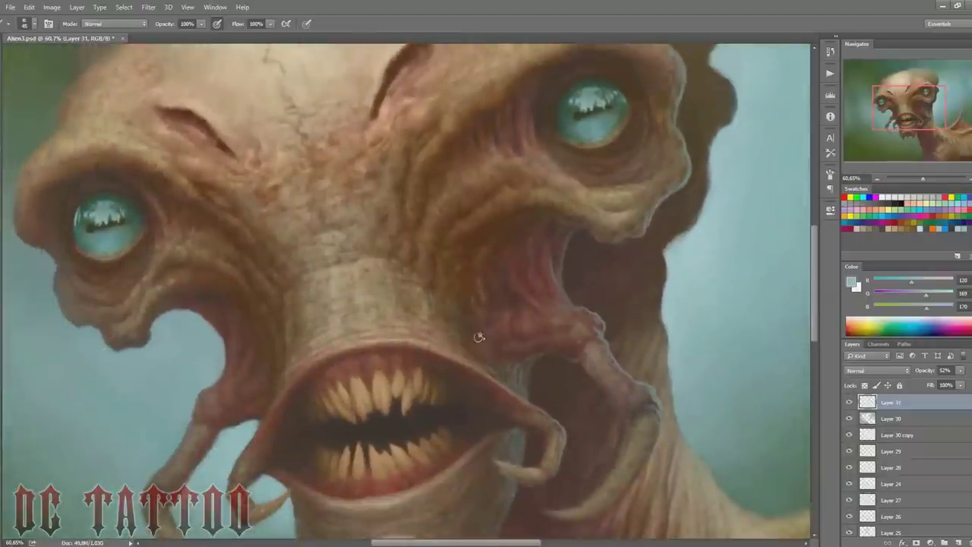
key("bracketleft")
key("bracketleft")
scroll(456, 247, "right", 2)
scroll(532, 246, "right", 3)
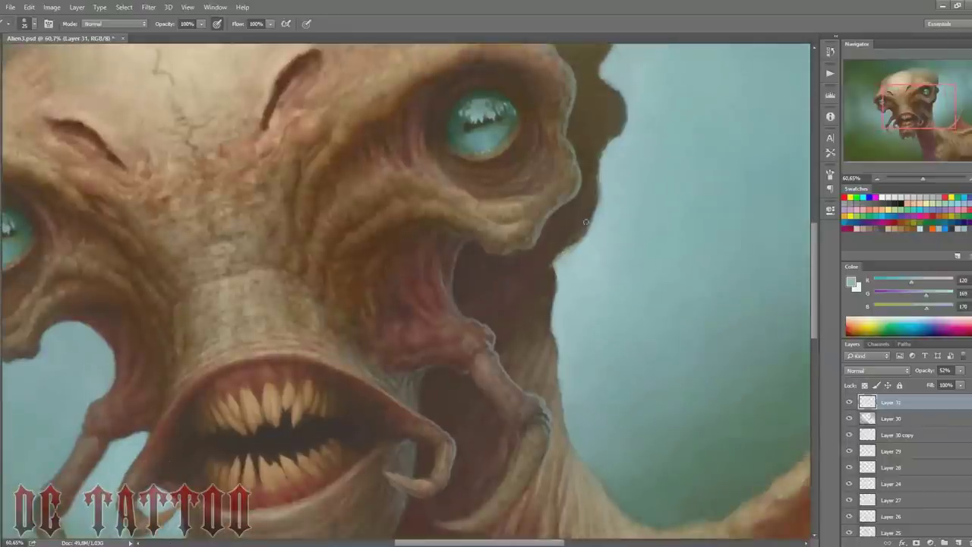
left_click_drag(574, 220, 495, 311)
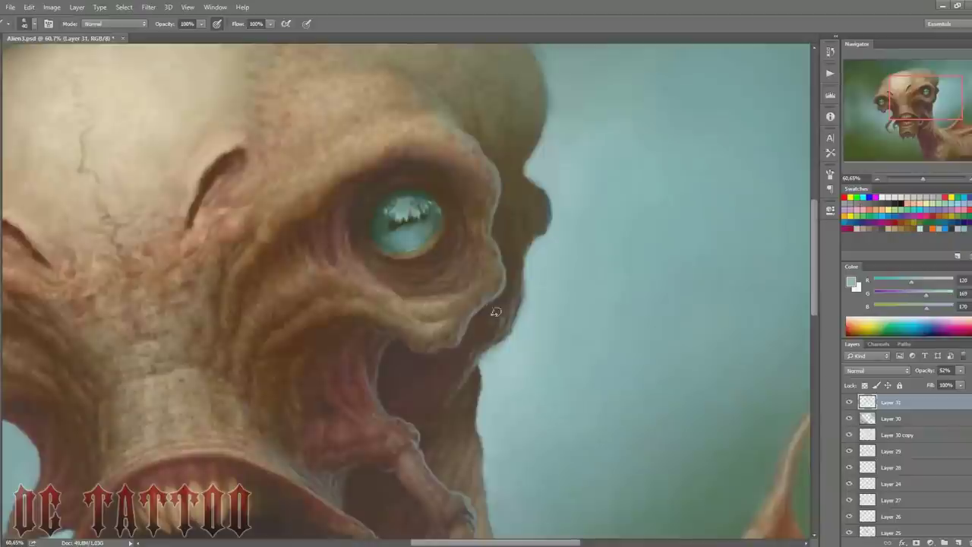
key("bracketleft")
mouse_move(545, 212)
left_mouse_down()
mouse_move(542, 194)
mouse_move(506, 163)
mouse_move(532, 120)
left_mouse_up()
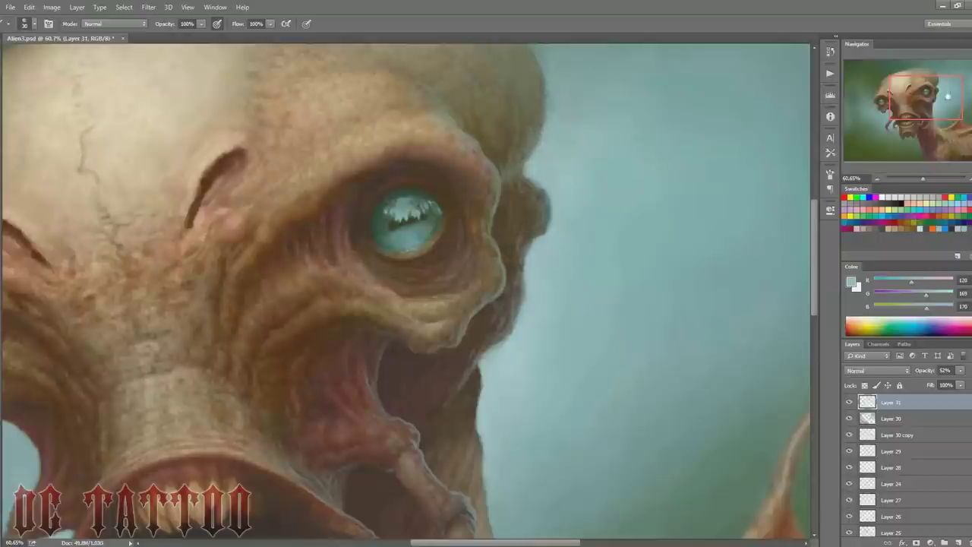
Step: Smooth the jagged head edge beside the eye with a finer brush, then frame the skull's crown
left_click_drag(948, 95, 948, 104)
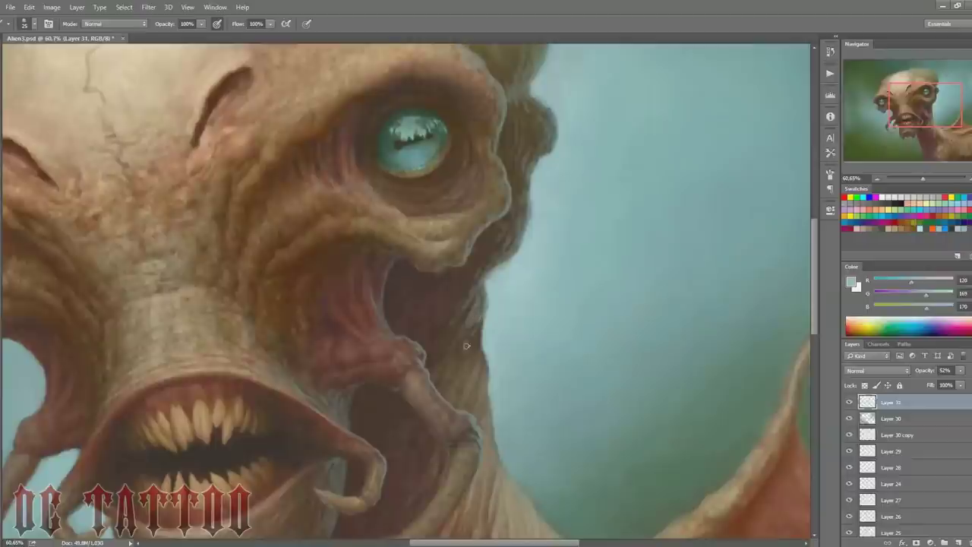
key("bracketleft")
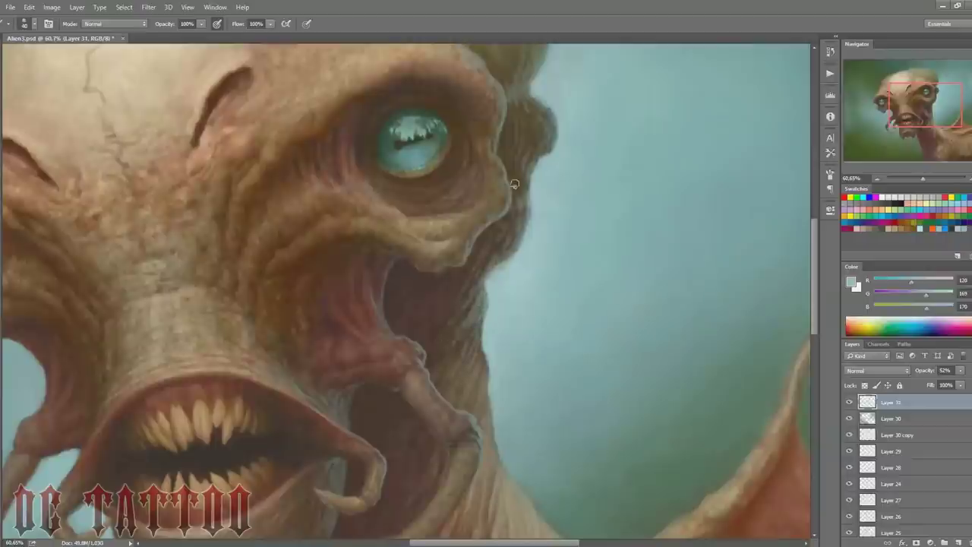
left_click_drag(516, 229, 524, 182)
mouse_move(569, 53)
left_mouse_down()
mouse_move(522, 245)
mouse_move(522, 200)
left_mouse_up()
left_click_drag(603, 175, 631, 213)
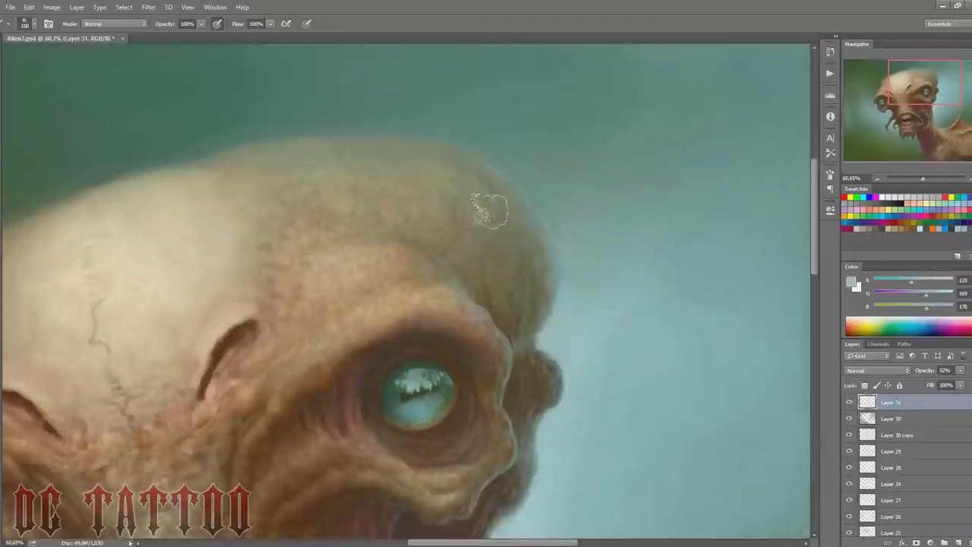
Step: Recenter the view on the skull and eyes and set the brush to size 25
key("bracketright")
key("bracketright")
key("bracketright")
left_click_drag(626, 170, 665, 4)
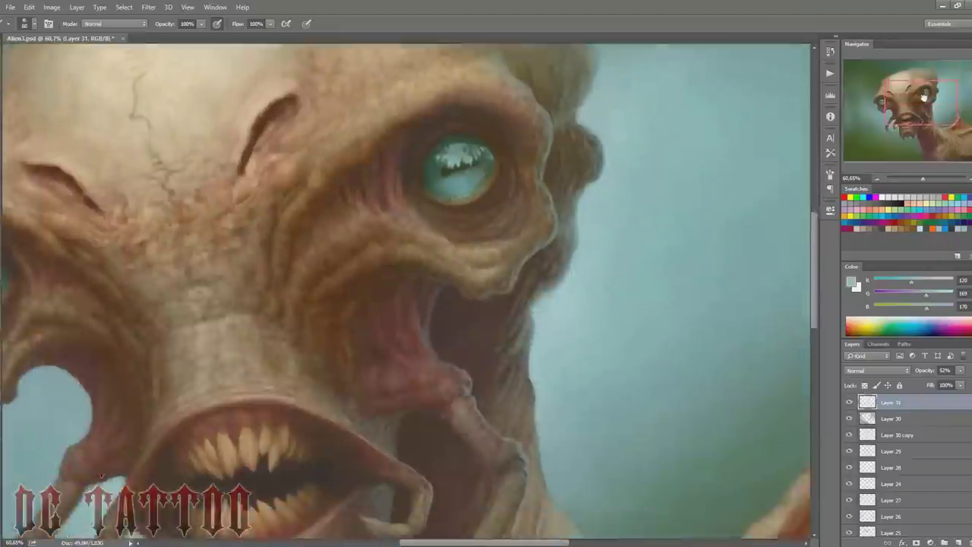
left_click_drag(482, 29, 542, 249)
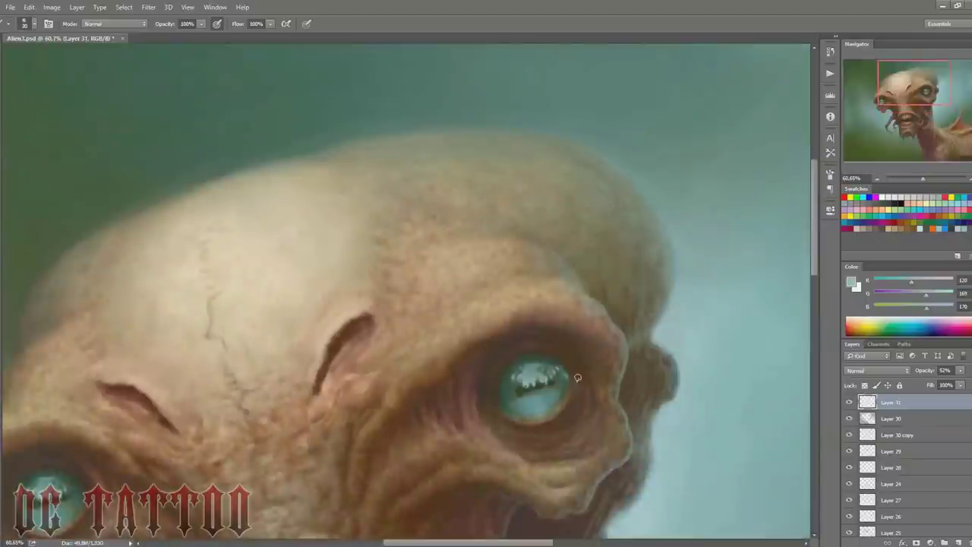
key("e")
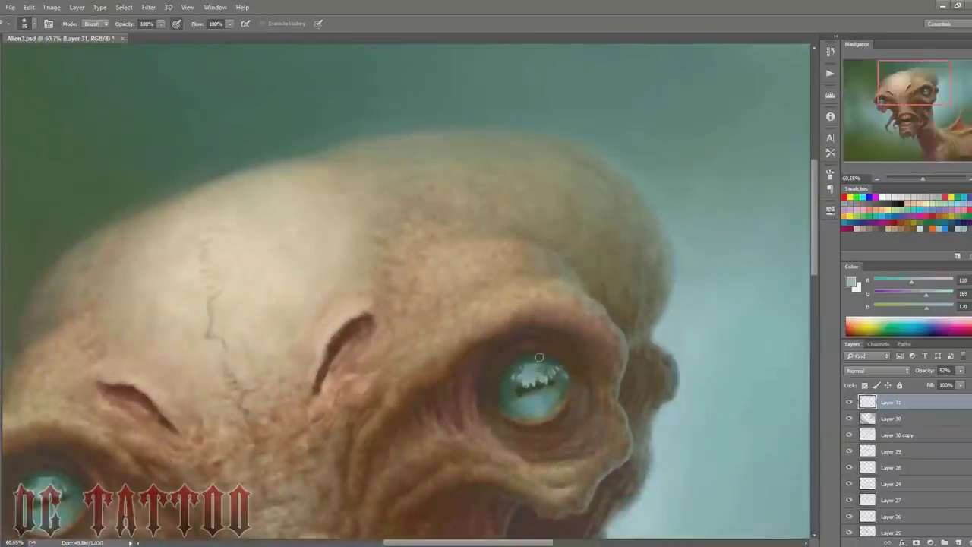
key("b")
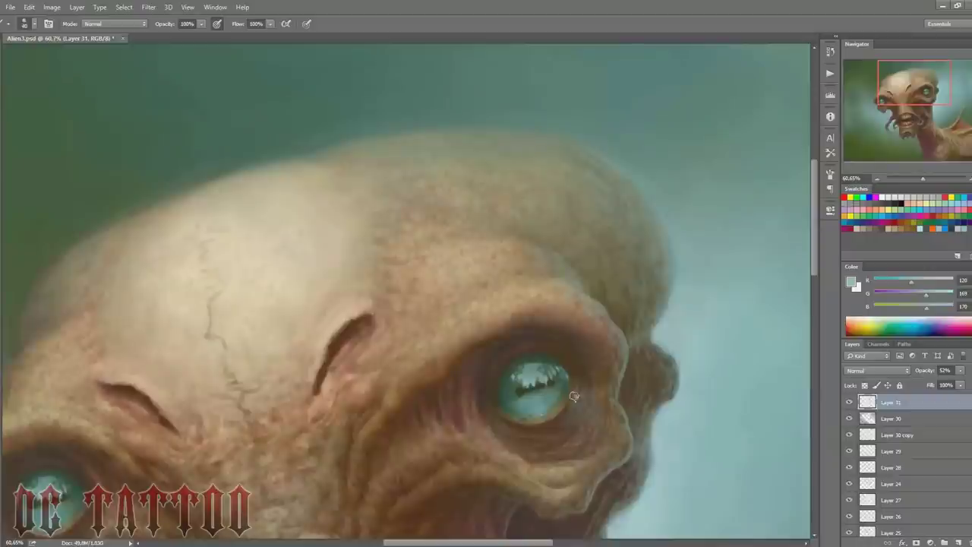
key("bracketright")
key("e")
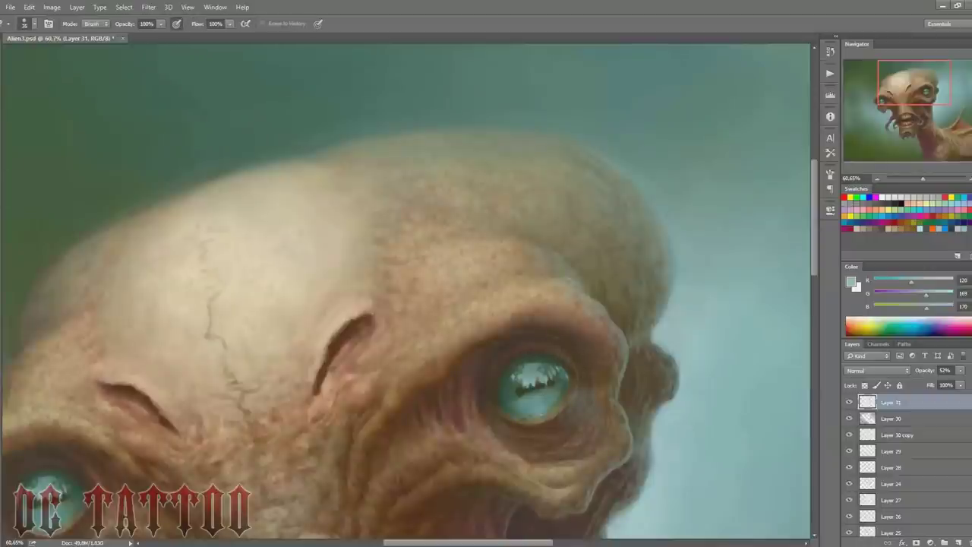
key("b")
left_click_drag(923, 84, 918, 101)
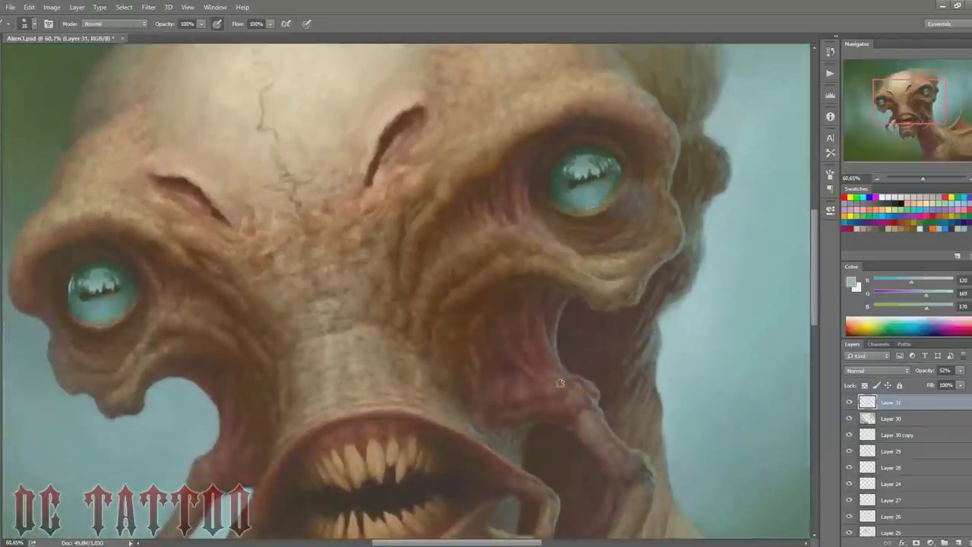
scroll(553, 319, "up", 5)
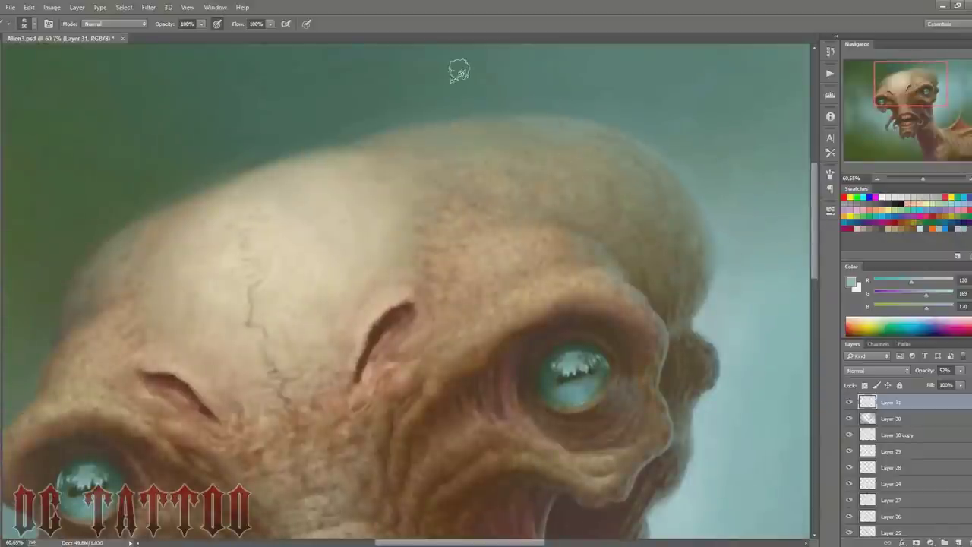
Step: Softly lighten the skull's upper-left rim with a size-25 brush
key("bracketright")
key("bracketright")
key("bracketright")
key("bracketright")
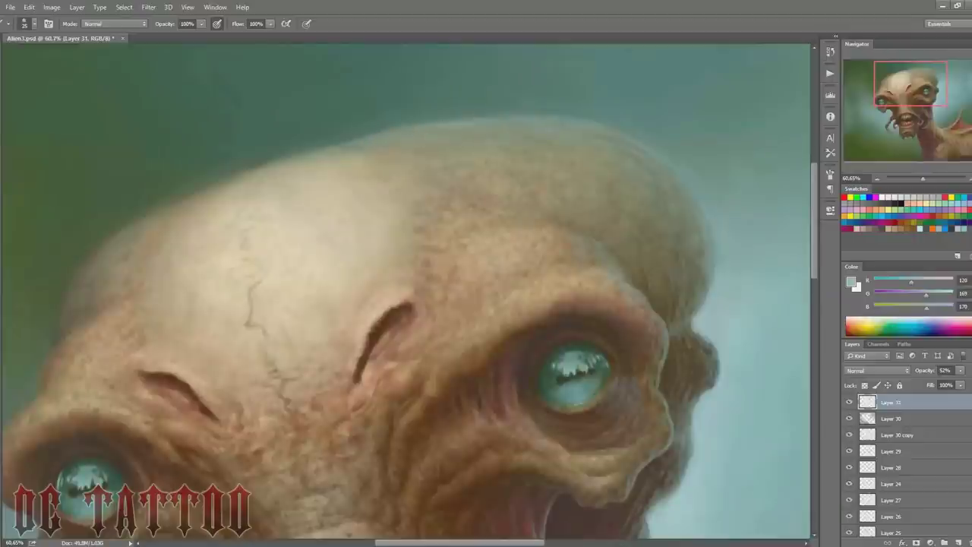
key("bracketleft")
key("bracketleft")
key("bracketleft")
key("bracketright")
left_click_drag(236, 173, 351, 191)
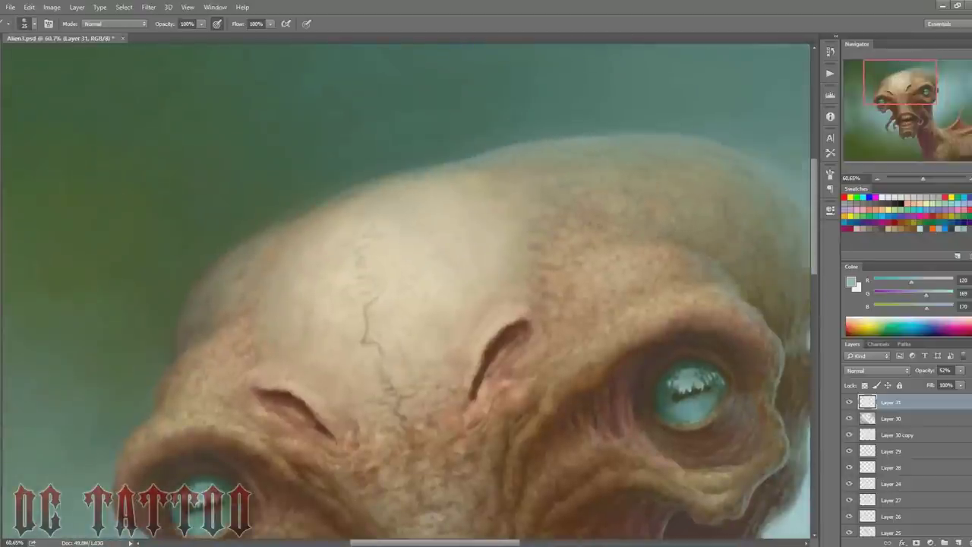
key("bracketleft")
key("bracketright")
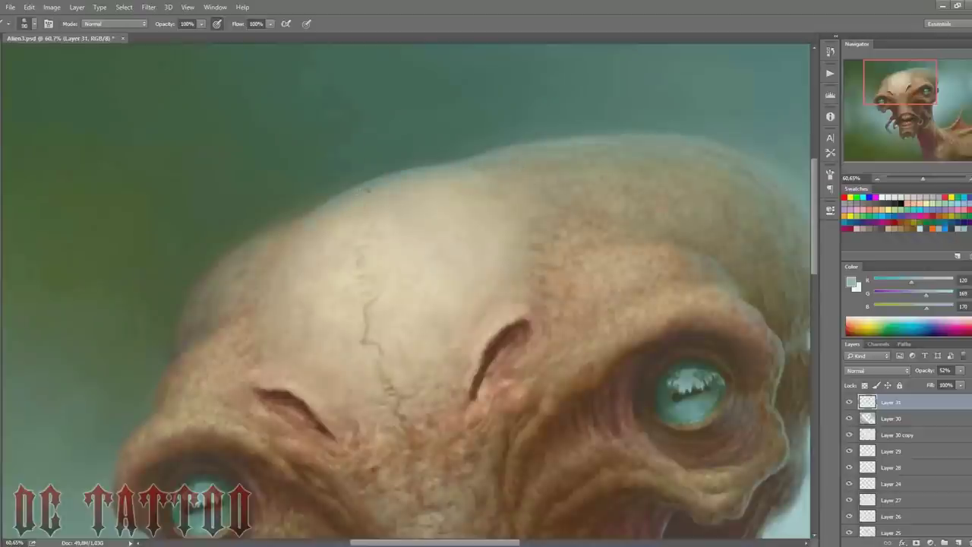
key("bracketleft")
key("bracketleft")
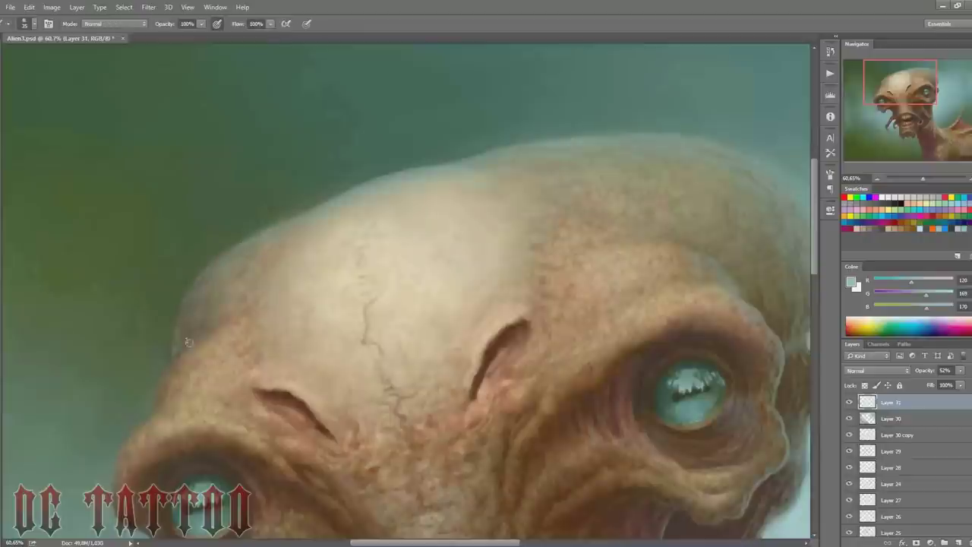
left_click_drag(192, 298, 174, 360)
Step: Frame the eyes, mouth and cheek edges, resizing the brush from 50 down to 30
left_click_drag(526, 306, 436, 204)
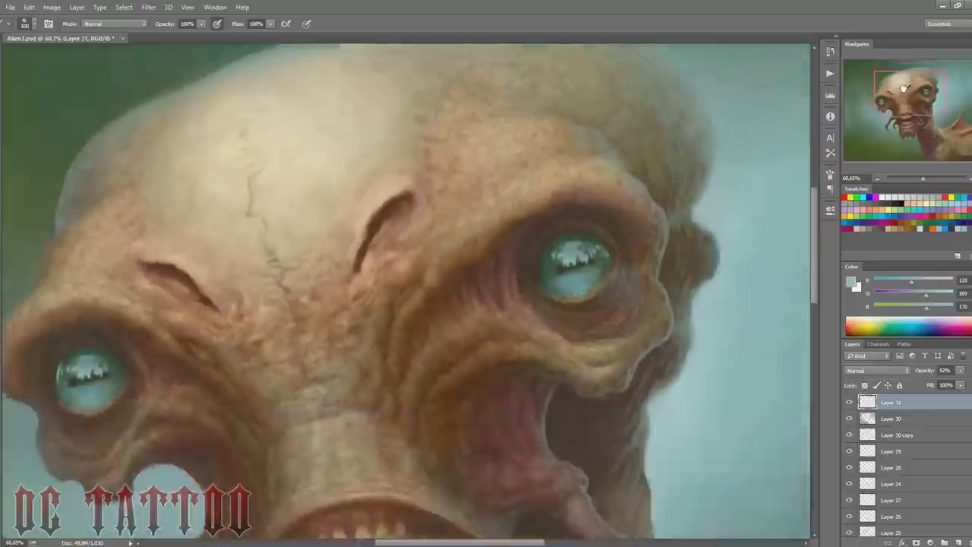
mouse_move(440, 444)
left_mouse_down()
mouse_move(414, 323)
mouse_move(441, 209)
left_mouse_up()
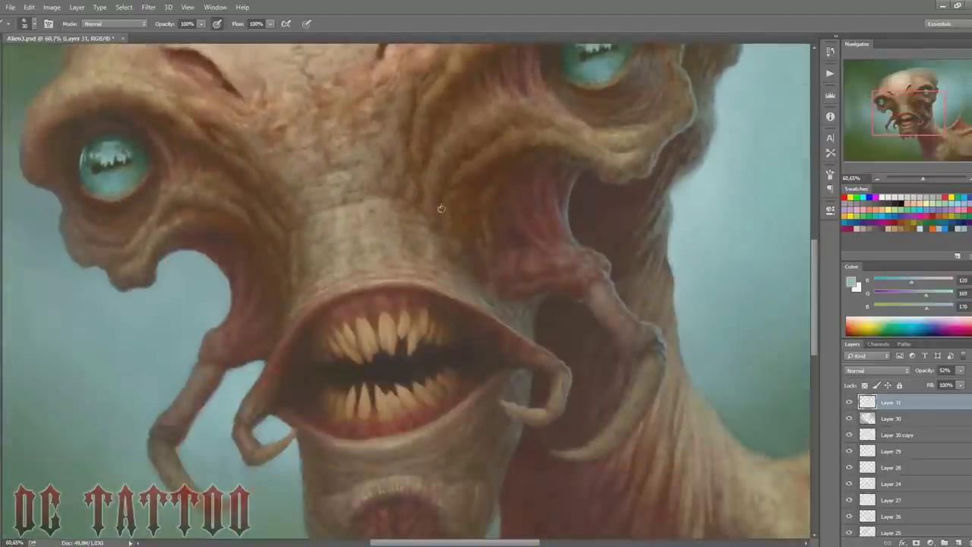
key("bracketright")
key("bracketright")
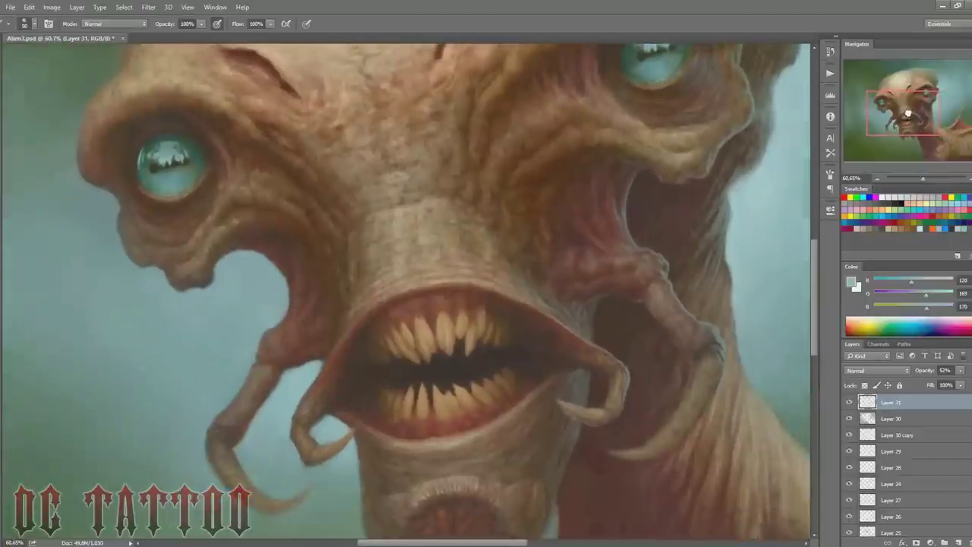
mouse_move(63, 68)
left_mouse_down()
mouse_move(132, 319)
mouse_move(147, 280)
left_mouse_up()
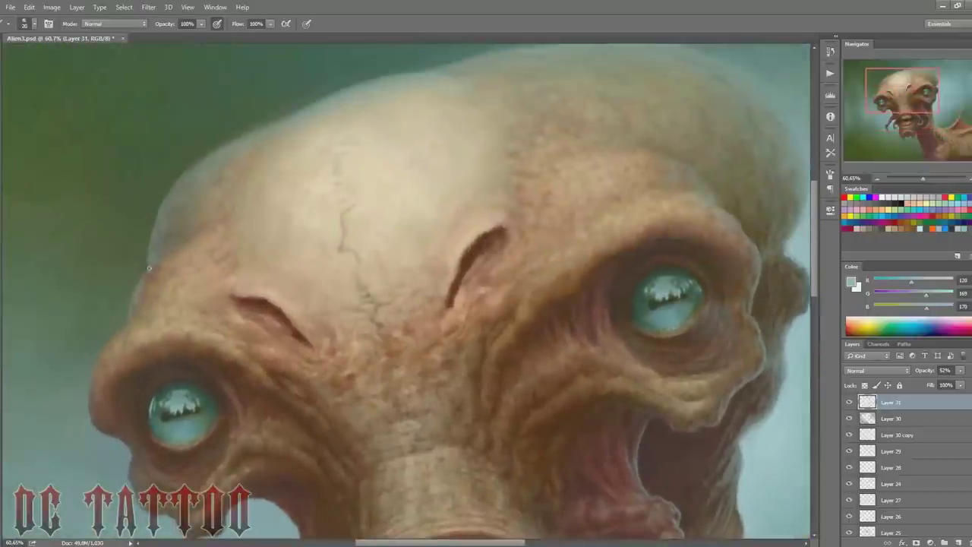
key("bracketleft")
key("bracketleft")
key("bracketleft")
key("bracketleft")
key("bracketleft")
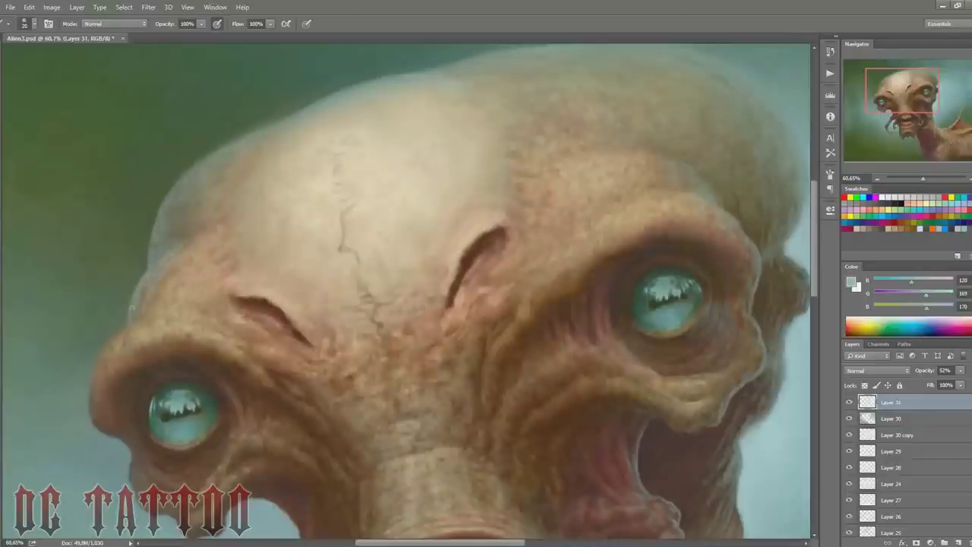
key("bracketleft")
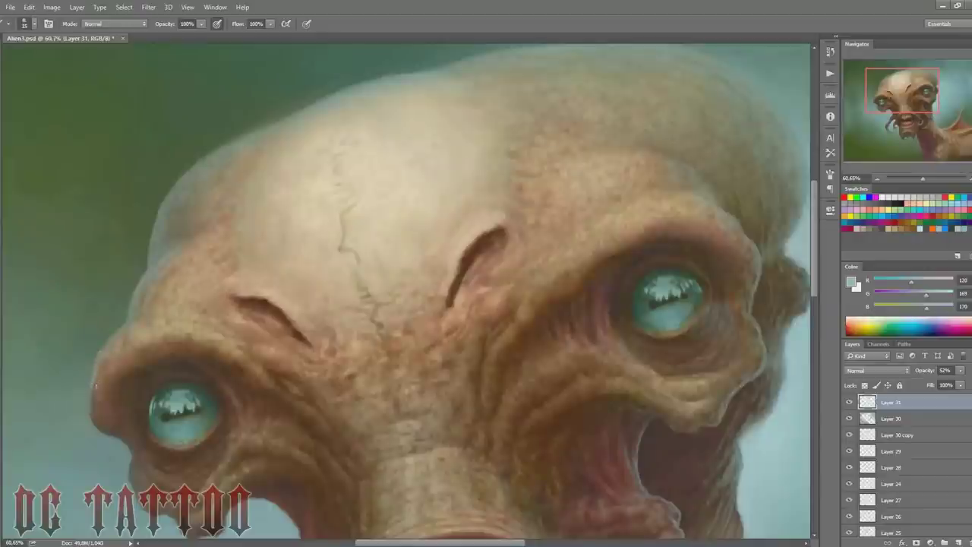
left_click_drag(895, 92, 893, 100)
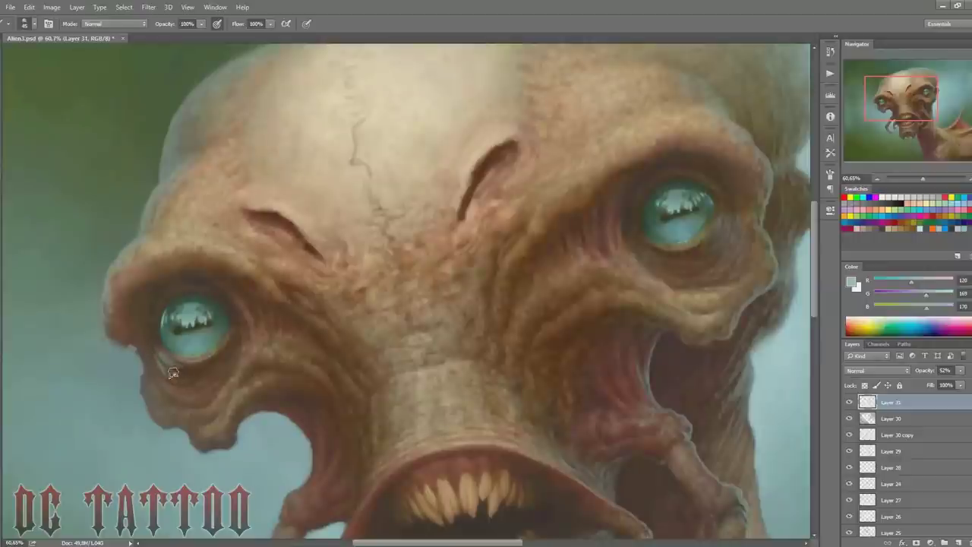
Step: Softly lighten the left cheek edge, face edge and cheek underside with a size-25 brush
key("bracketright")
key("bracketright")
key("e")
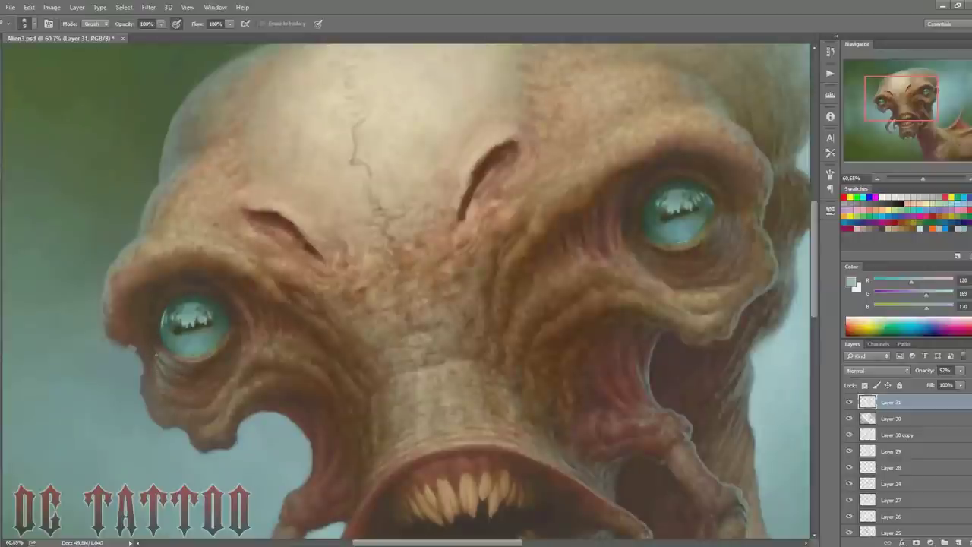
key("b")
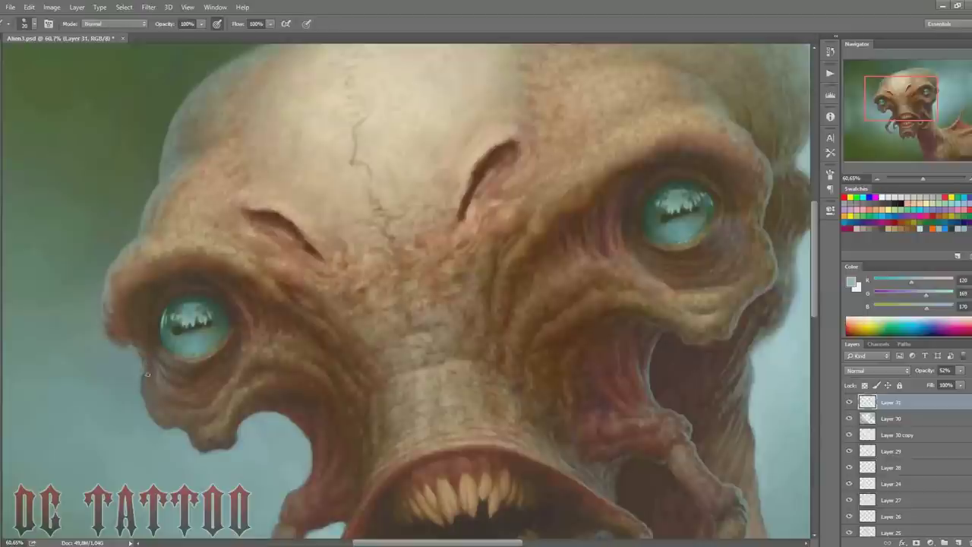
left_click_drag(142, 372, 145, 402)
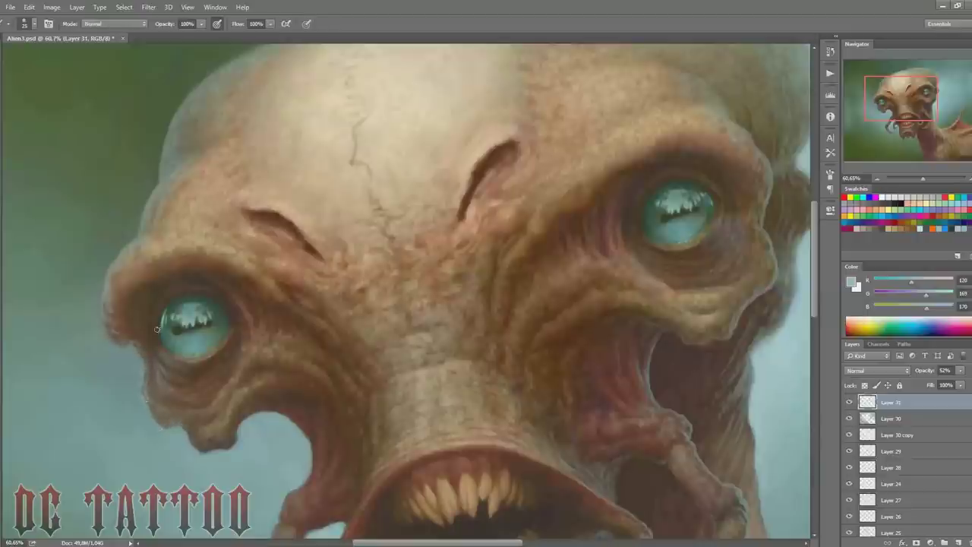
left_click_drag(155, 375, 154, 383)
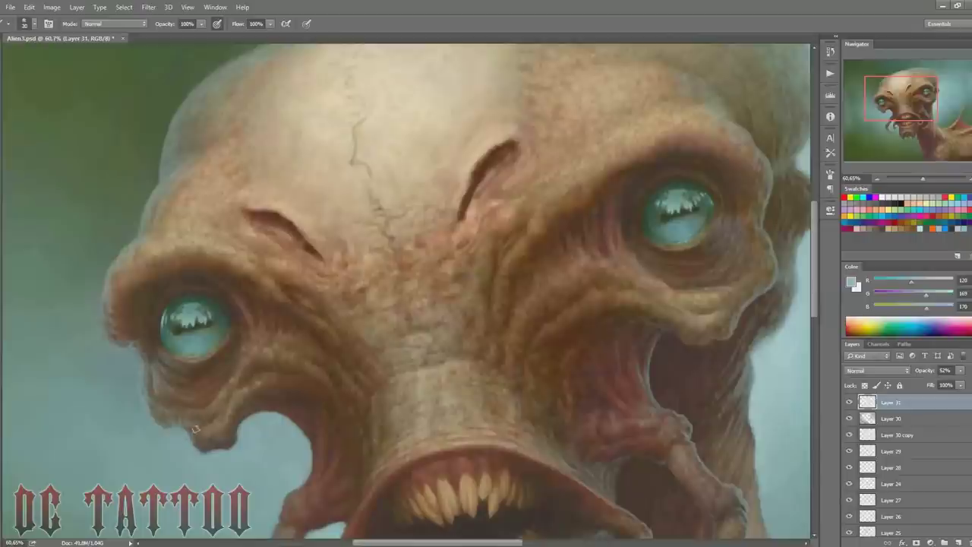
left_click_drag(194, 437, 223, 446)
key("bracketleft")
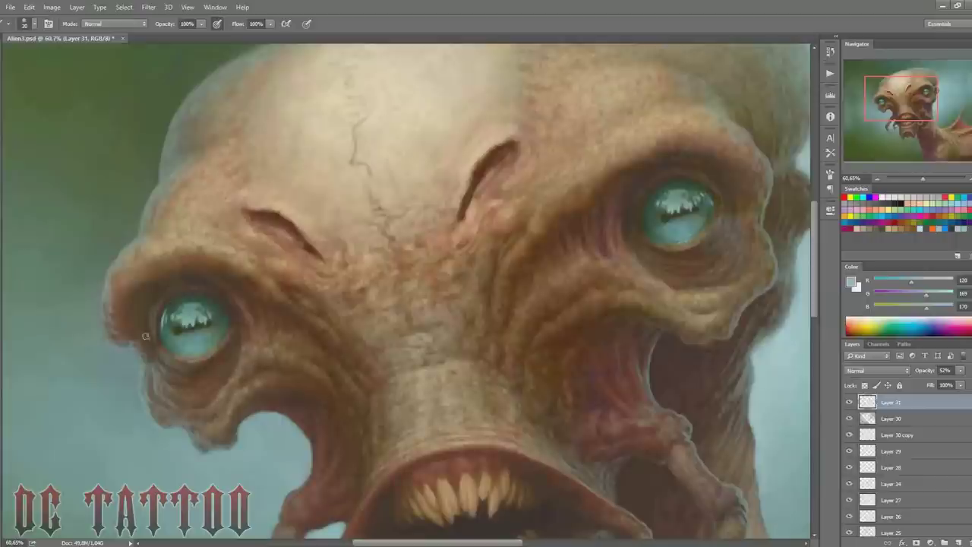
Step: Bring the mouth, tentacles and chin into view while tuning the brush between 15 and 20
key("e")
key("b")
key("e")
left_click_drag(906, 101, 901, 110)
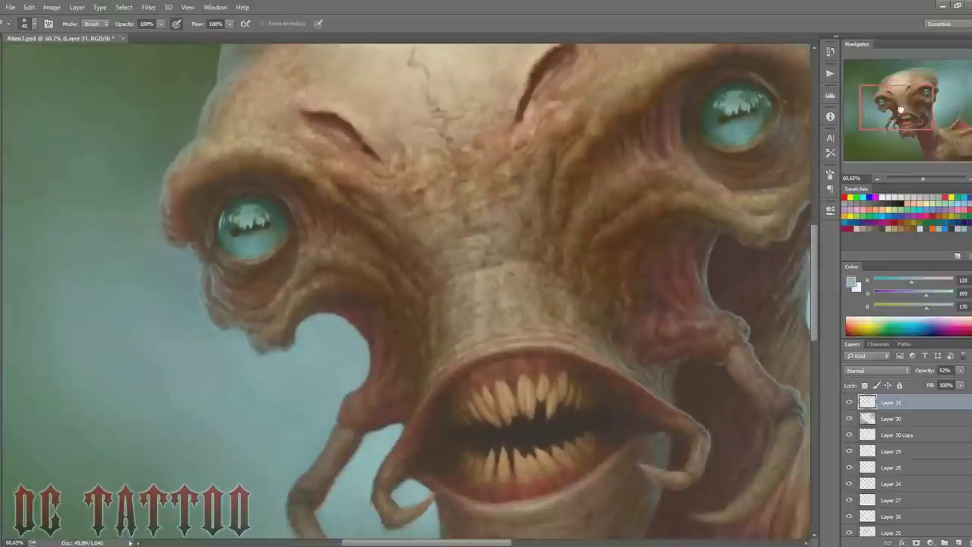
key("b")
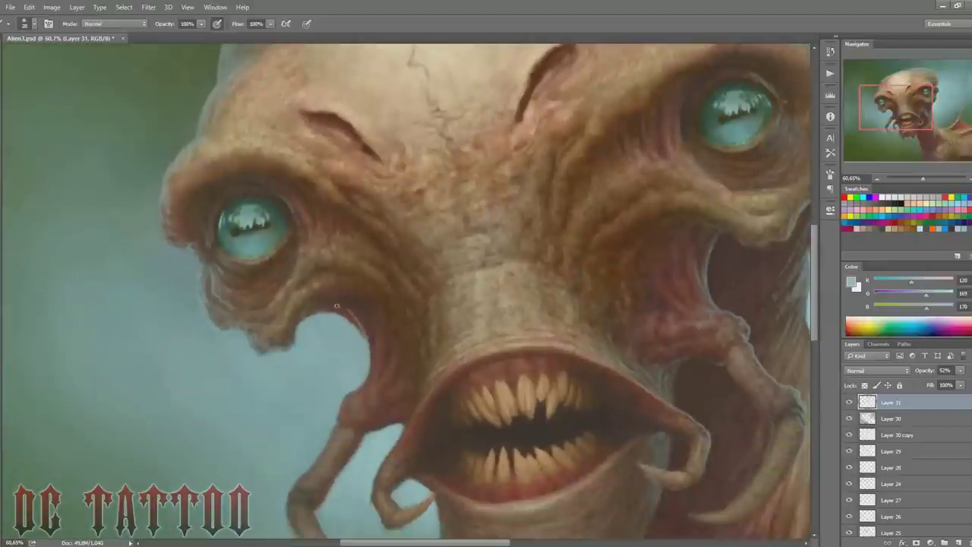
key("bracketleft")
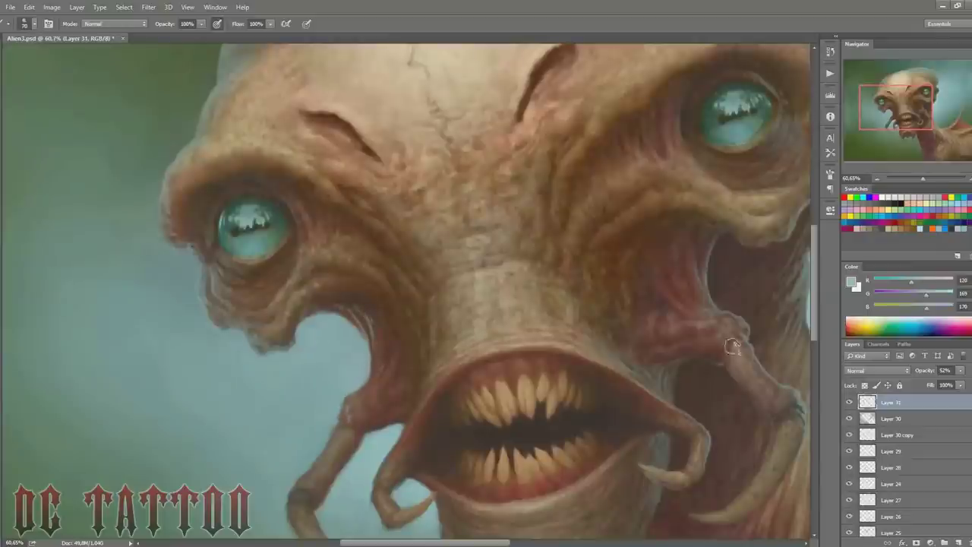
key("bracketright")
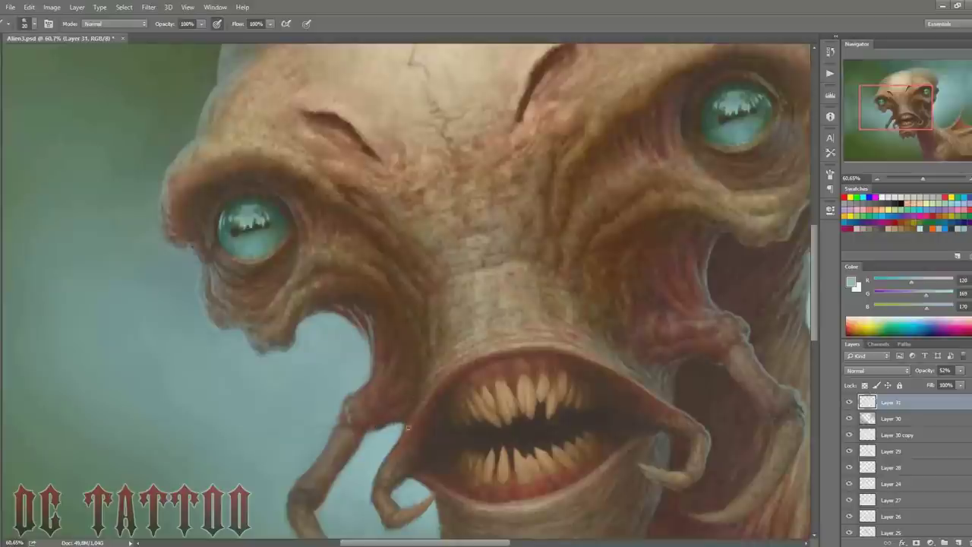
key("bracketleft")
key("bracketright")
key("bracketleft")
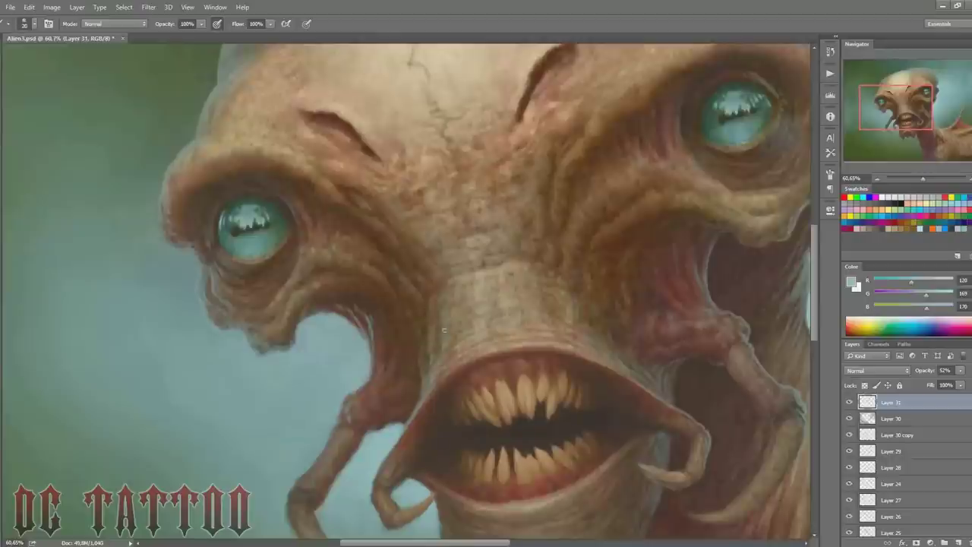
key("bracketright")
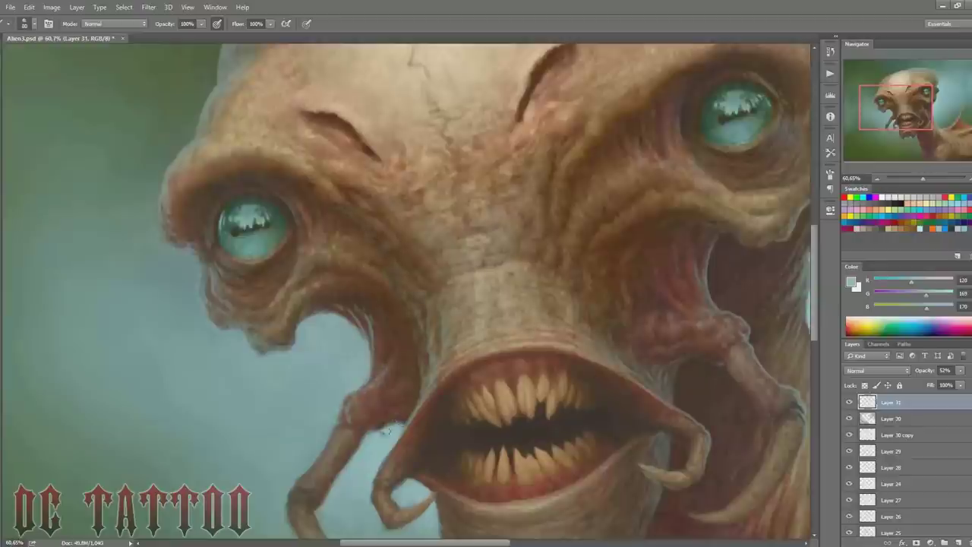
left_click_drag(543, 433, 503, 306)
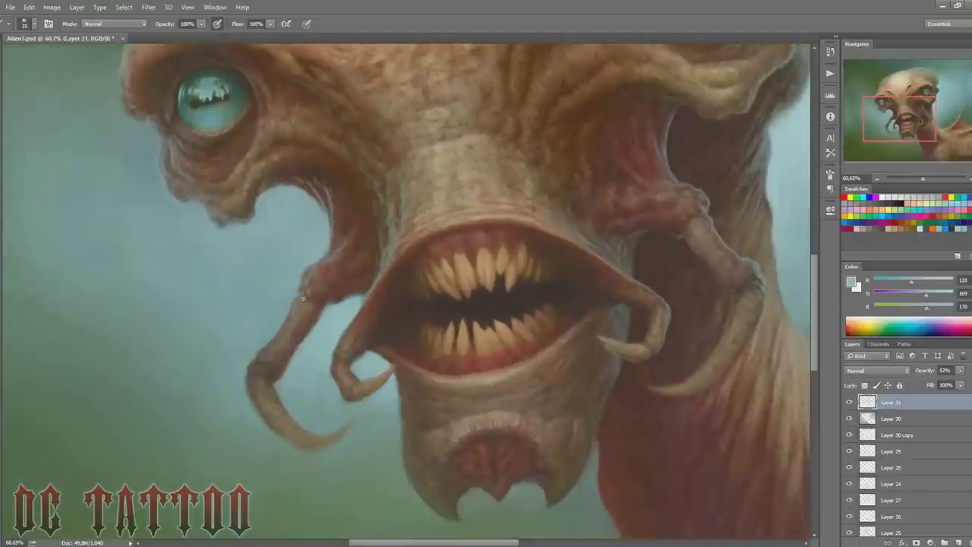
Step: Paint soft light rim highlights along the right claw edge, its tip and the left claw
key("bracketleft")
key("bracketright")
key("bracketright")
key("bracketright")
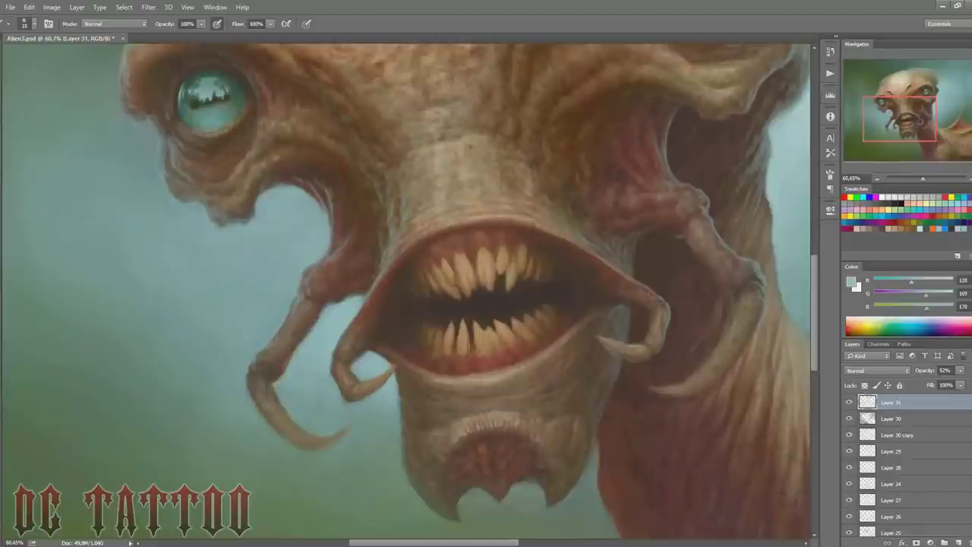
key("bracketright")
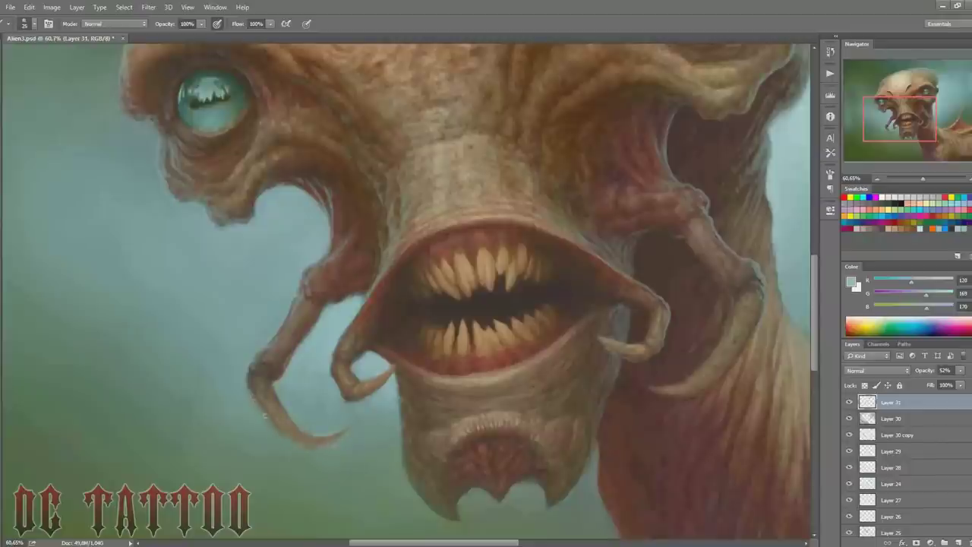
key("e")
key("b")
left_click_drag(759, 288, 734, 347)
key("bracketright")
key("bracketright")
left_click_drag(691, 382, 669, 395)
key("bracketleft")
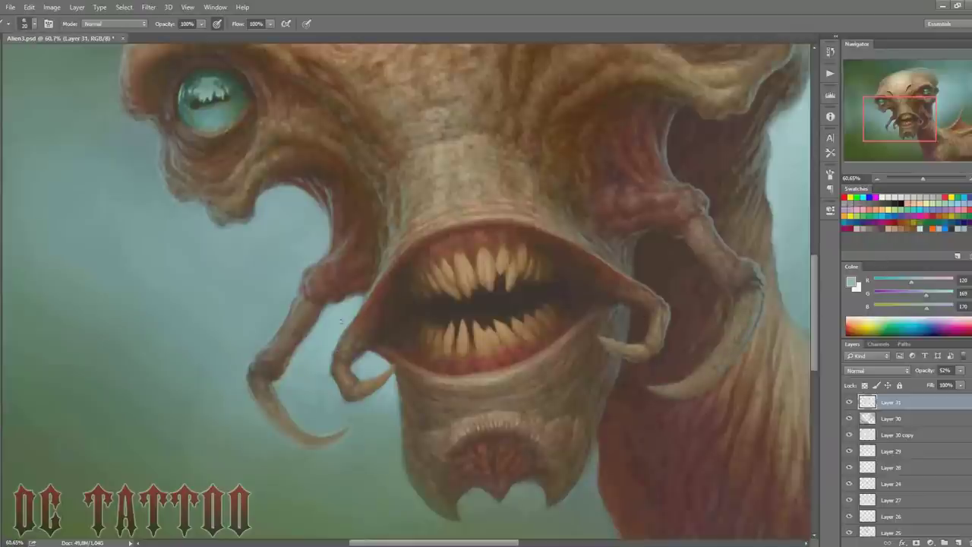
left_click_drag(335, 364, 344, 397)
Step: Brighten the chin's left edge with light rim strokes, resizing the brush as needed
key("bracketright")
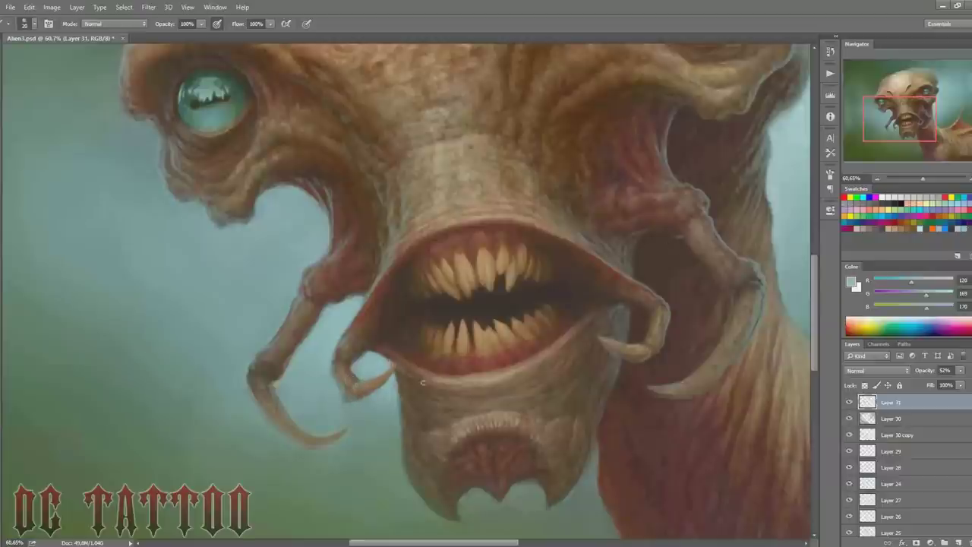
key("bracketright")
key("bracketleft")
left_click_drag(404, 401, 407, 472)
left_click_drag(405, 422, 406, 446)
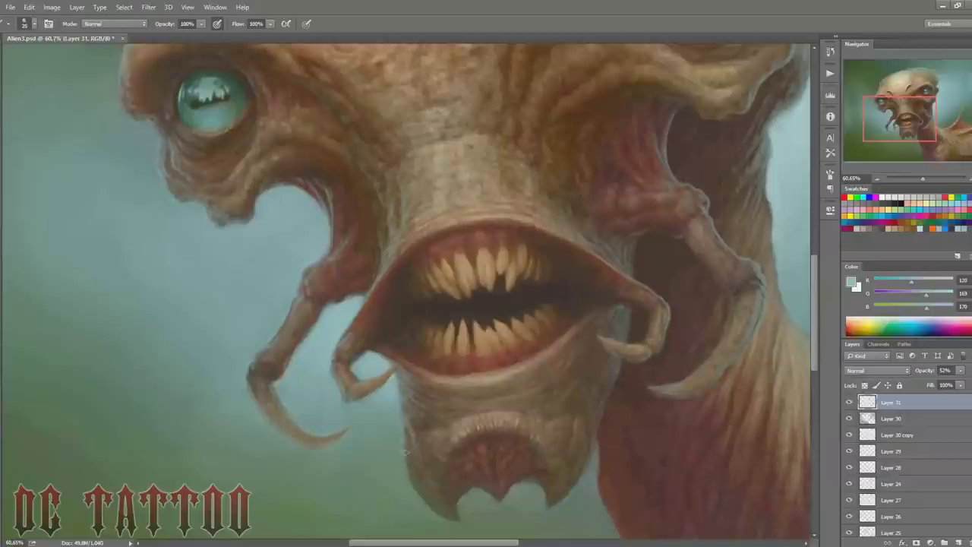
key("bracketright")
key("bracketleft")
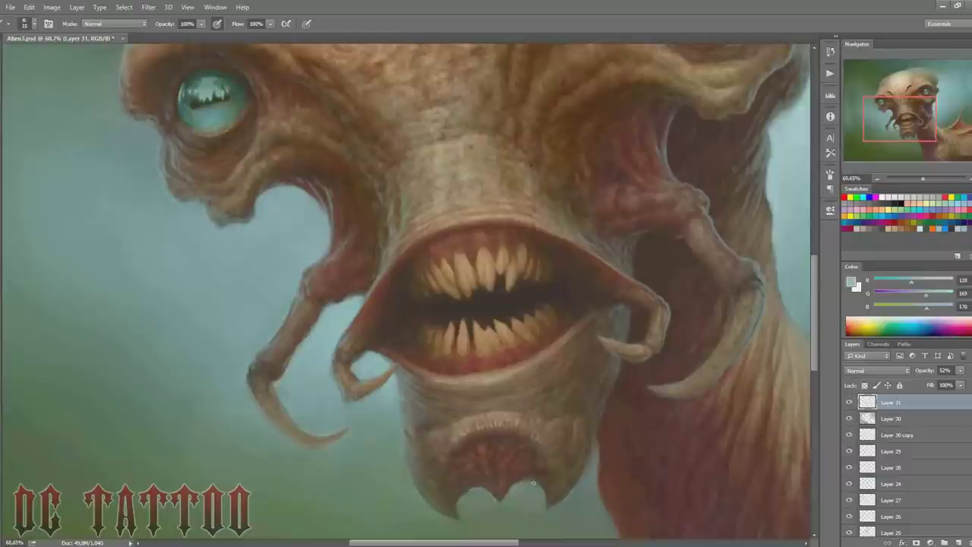
key("bracketright")
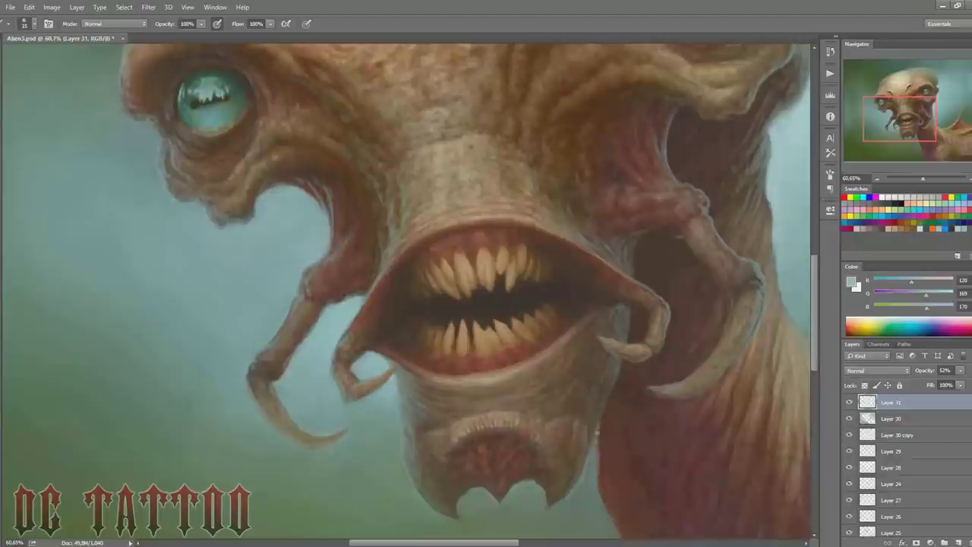
key("bracketright")
Step: Save the painting with Ctrl+S while panning up to the top of the head
left_click_drag(862, 118, 871, 111)
key("ctrl+s")
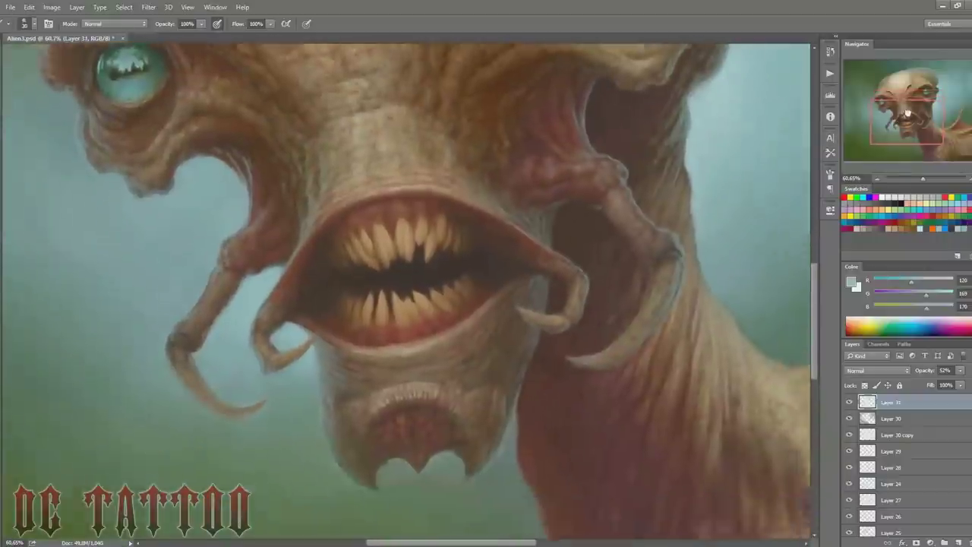
left_click_drag(907, 112, 909, 97)
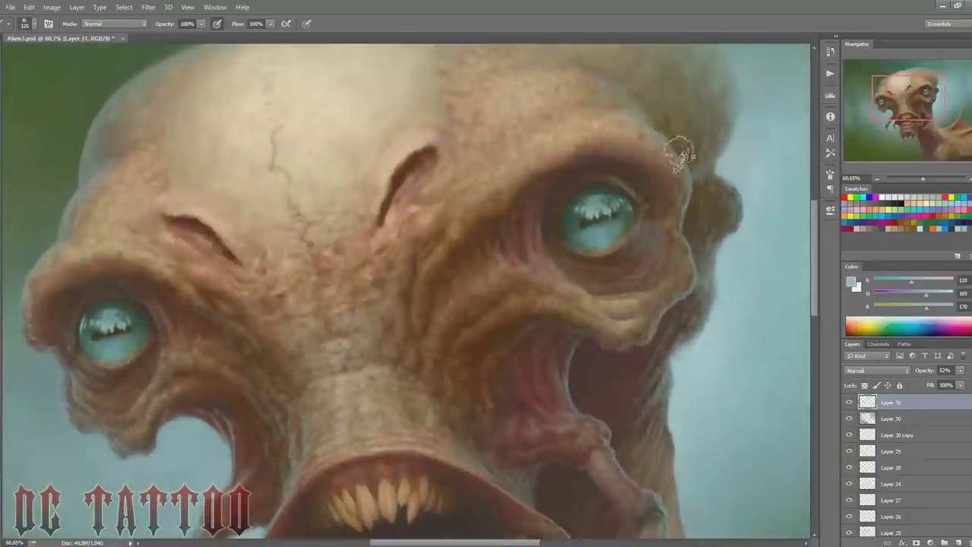
Step: Paint a faint light rim along the neck edge with a smaller brush
key("bracketleft")
key("bracketleft")
key("bracketleft")
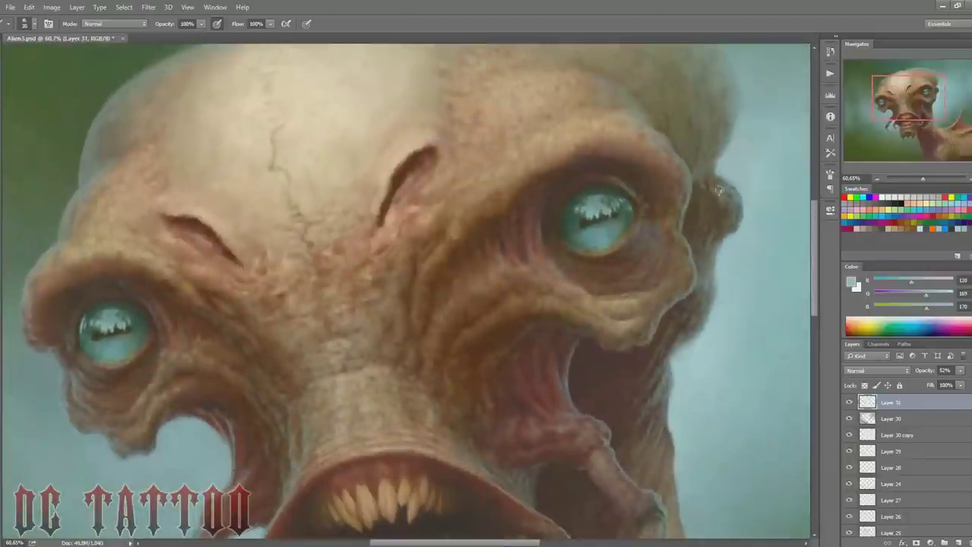
key("bracketleft")
key("bracketleft")
key("bracketleft")
left_click_drag(771, 336, 688, 191)
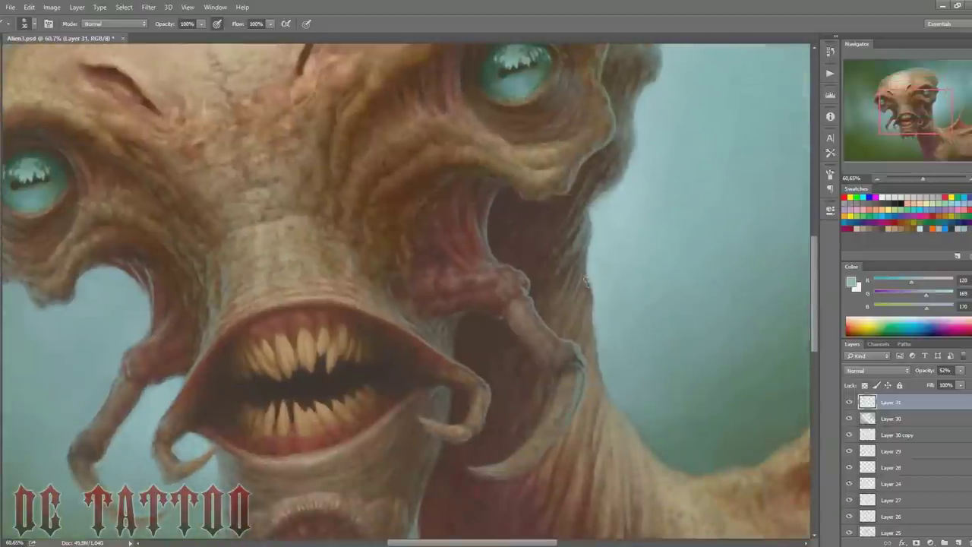
left_click_drag(588, 334, 581, 291)
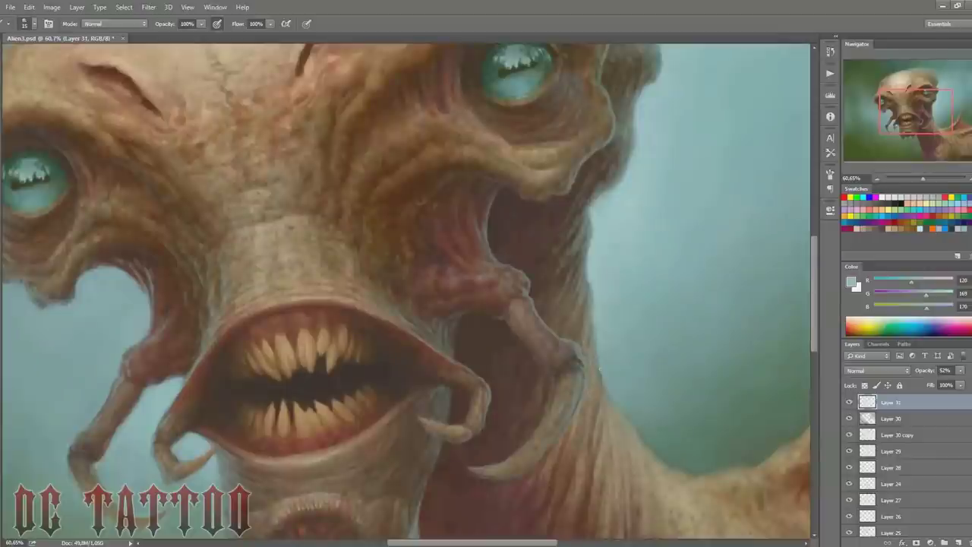
key("bracketright")
mouse_move(600, 374)
left_mouse_down()
mouse_move(597, 412)
mouse_move(438, 389)
left_mouse_up()
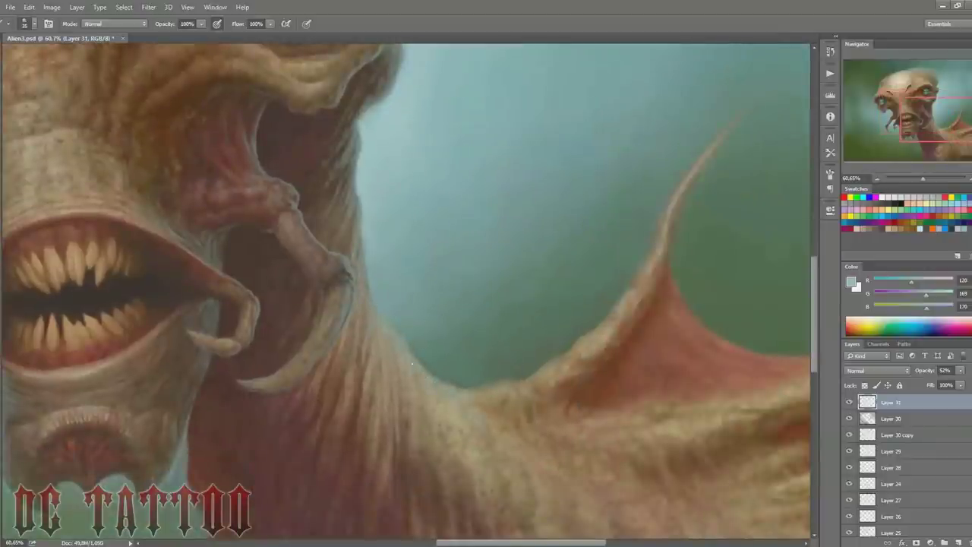
Step: Highlight the neck's left edge all the way down to the image bottom
left_click_drag(456, 383, 562, 167)
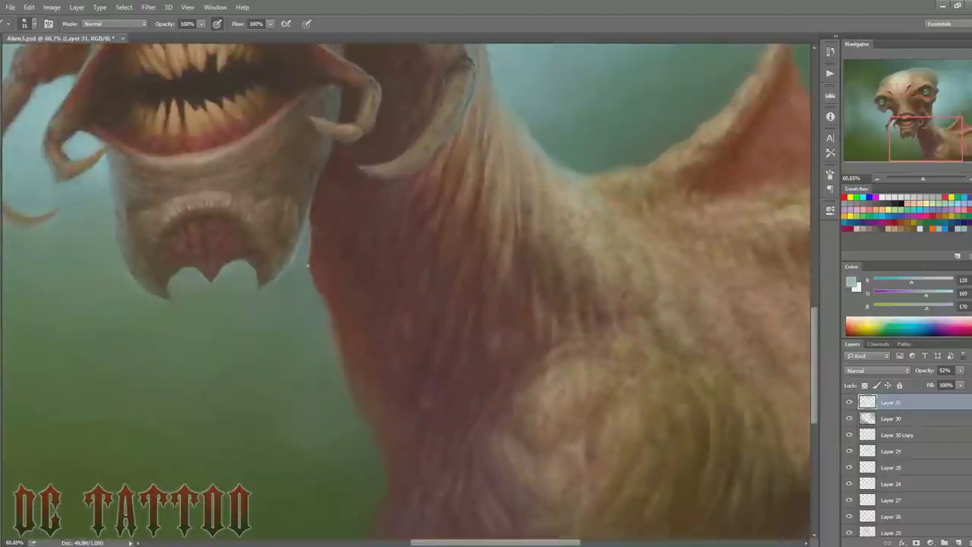
left_click_drag(308, 265, 315, 254)
mouse_move(312, 202)
left_mouse_down()
mouse_move(342, 347)
mouse_move(312, 255)
mouse_move(308, 204)
left_mouse_up()
mouse_move(346, 370)
left_mouse_down()
mouse_move(365, 419)
mouse_move(359, 437)
mouse_move(342, 384)
left_mouse_up()
scroll(357, 425, "right", 1)
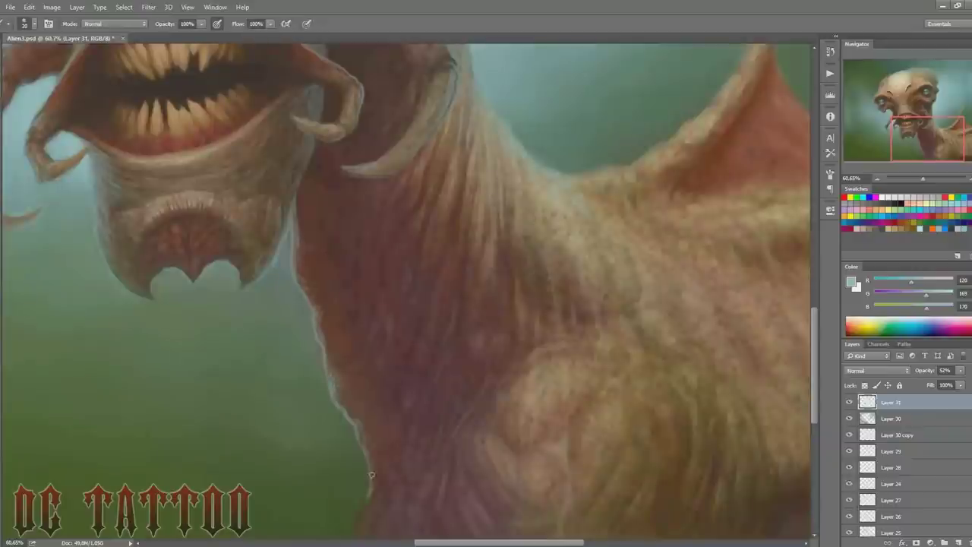
scroll(782, 363, "down", 5)
left_click_drag(358, 450, 374, 395)
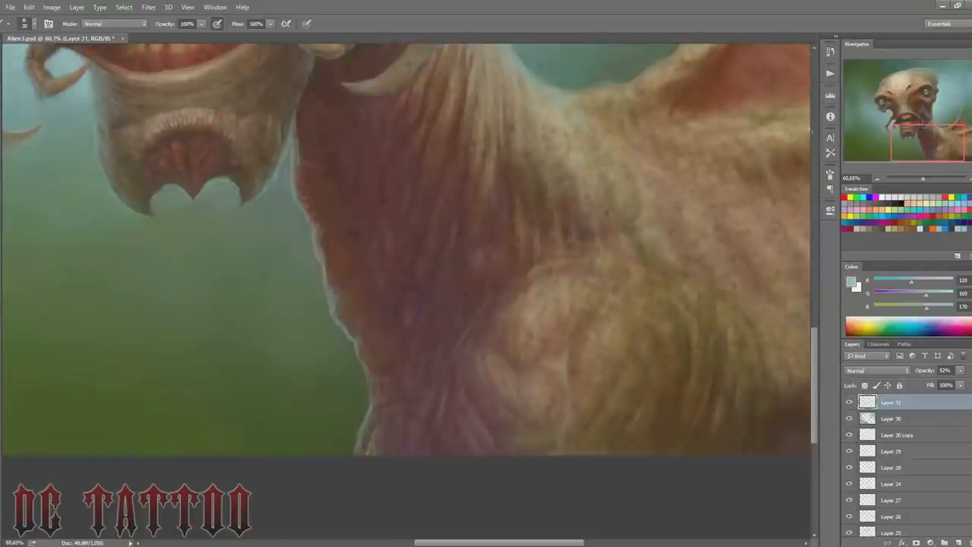
Step: Add thin light highlights along the red fin membrane edge and fin spine
left_click_drag(930, 151, 939, 114)
key("bracketleft")
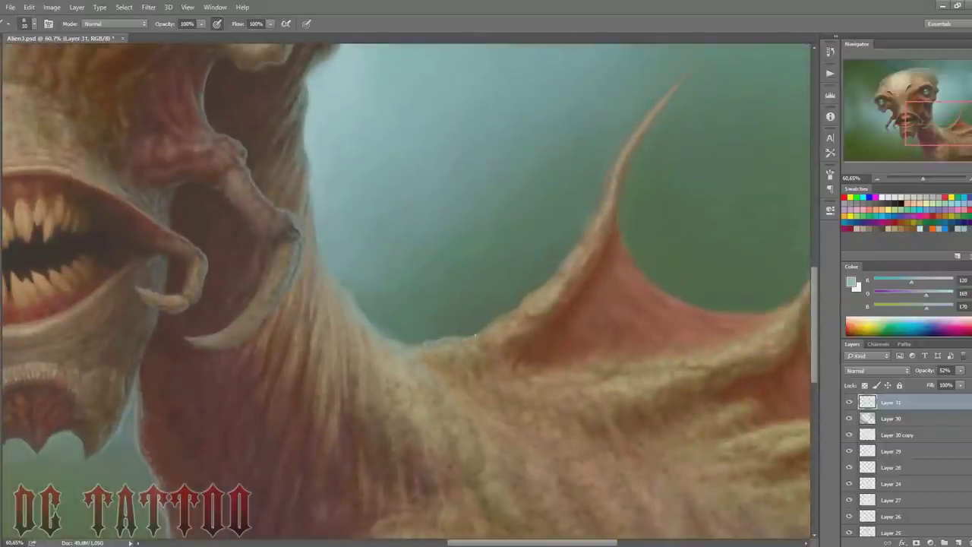
mouse_move(475, 335)
left_mouse_down()
mouse_move(523, 301)
mouse_move(516, 311)
left_mouse_up()
key("bracketleft")
key("bracketleft")
left_click_drag(619, 199, 643, 135)
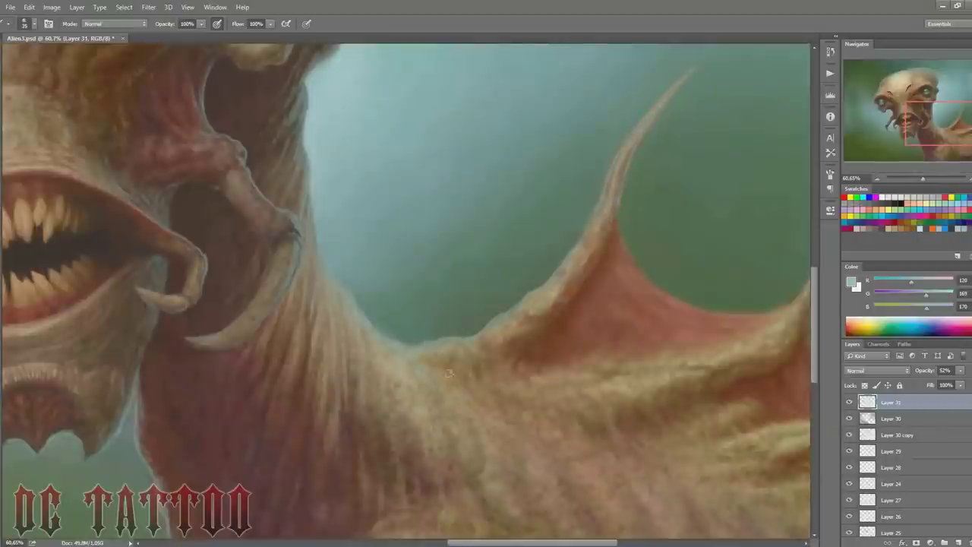
key("bracketleft")
left_click_drag(790, 296, 692, 349)
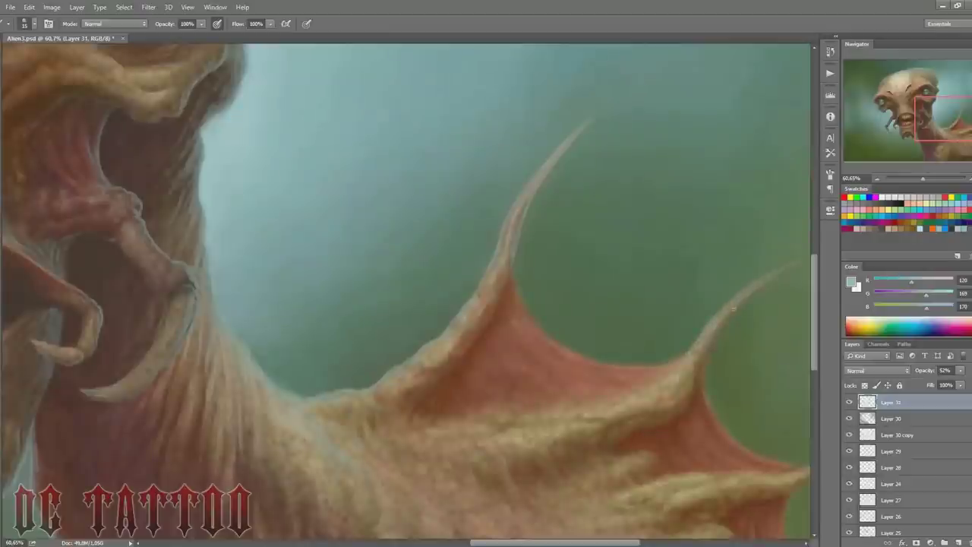
key("bracketright")
Step: Flip the whole canvas horizontally with Ctrl+Shift+H
key("ctrl+shift+h")
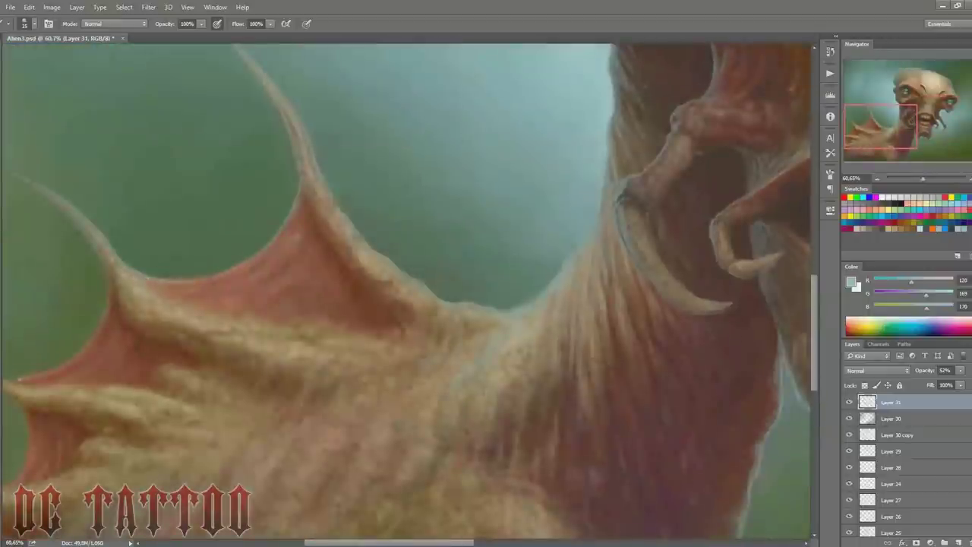
mouse_move(15, 379)
left_mouse_down()
mouse_move(57, 369)
mouse_move(115, 289)
left_mouse_up()
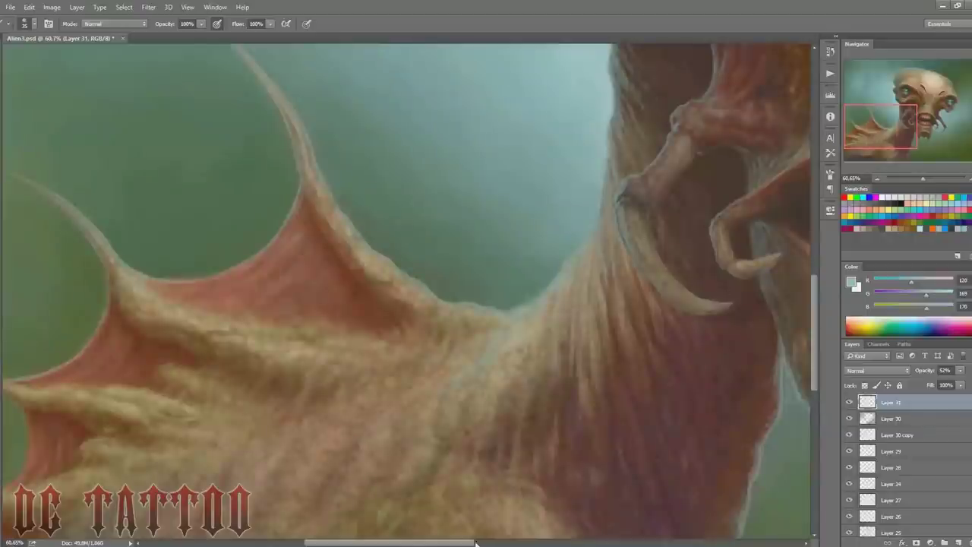
left_click_drag(476, 543, 434, 543)
key("bracketright")
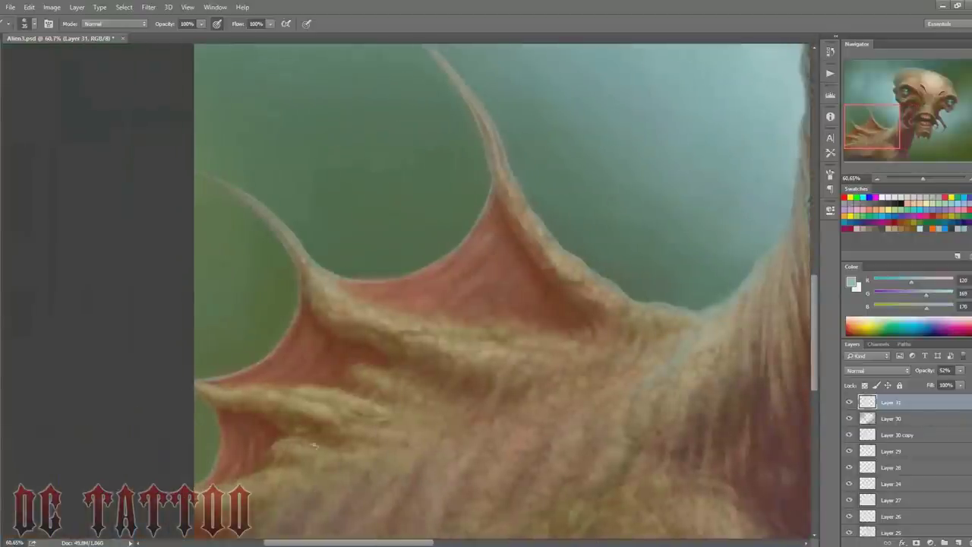
scroll(573, 300, "down", 3)
scroll(709, 336, "right", 4)
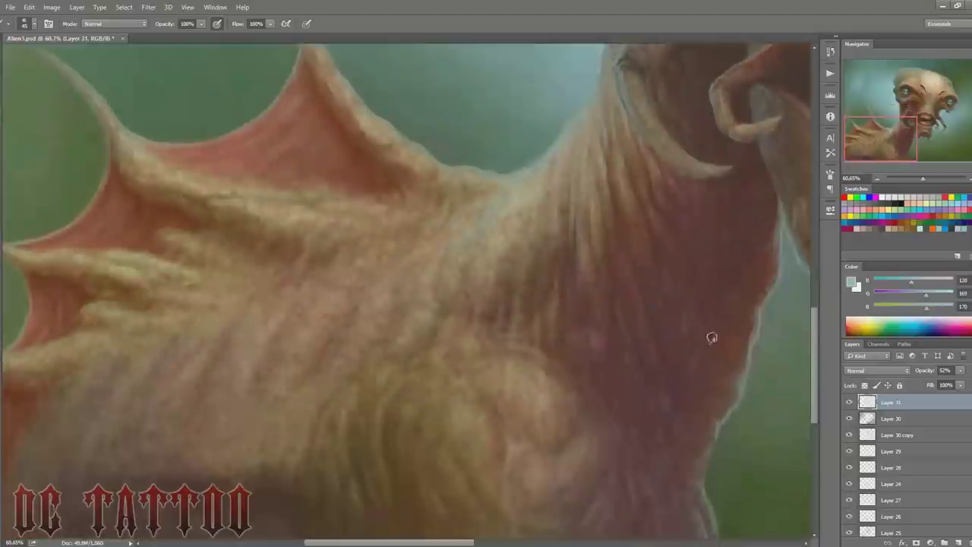
scroll(627, 493, "down", 2)
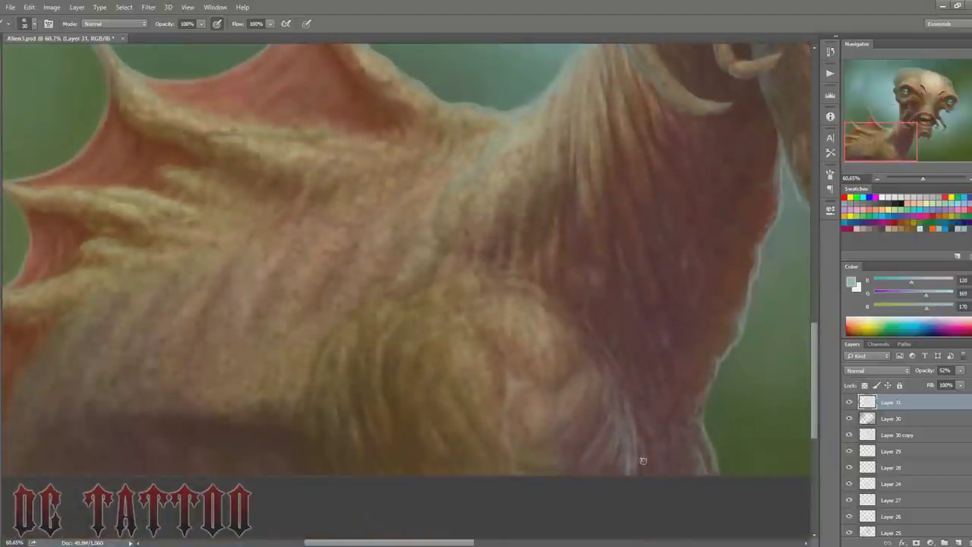
Step: Enlarge the brush and zoom out to view the whole mirrored alien
key("e")
key("b")
key("bracketright")
key("bracketright")
key("bracketright")
scroll(455, 361, "up", 3)
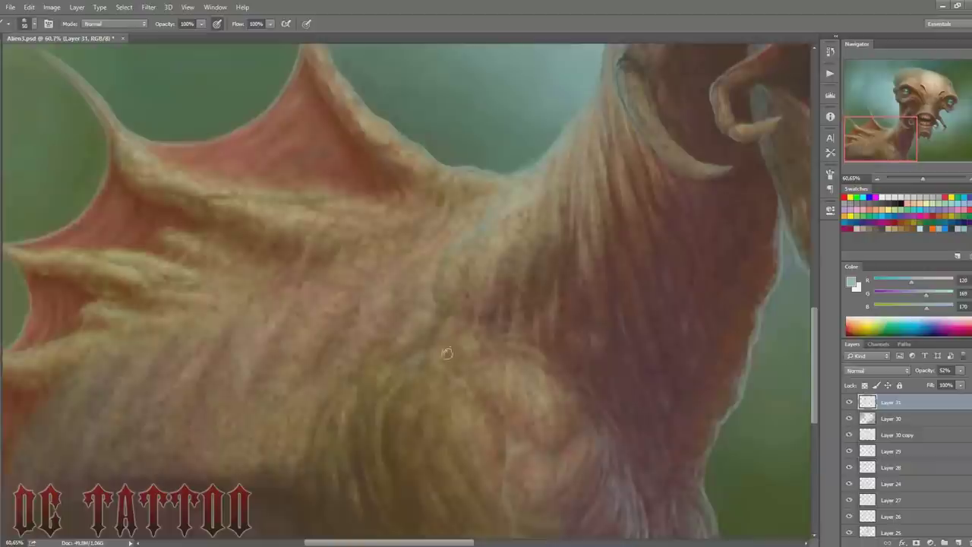
key("bracketright")
key("bracketright")
key("bracketright")
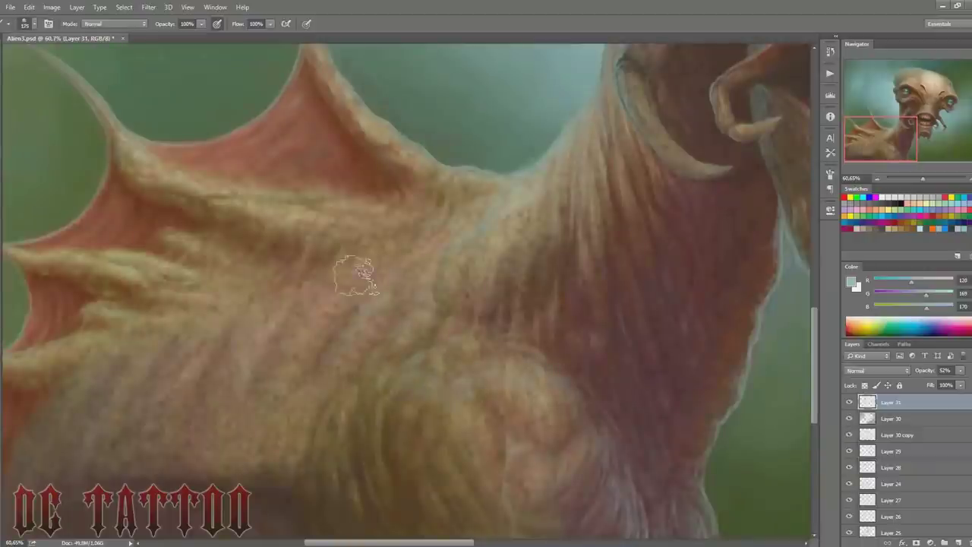
key("bracketright")
key("bracketright")
key("bracketright")
left_click_drag(923, 179, 921, 179)
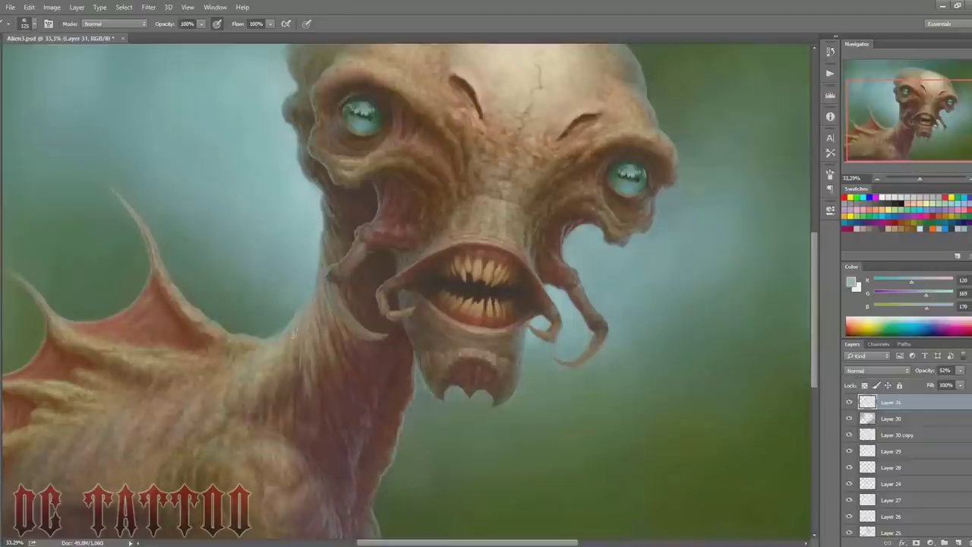
key("bracketleft")
left_click_drag(308, 117, 309, 202)
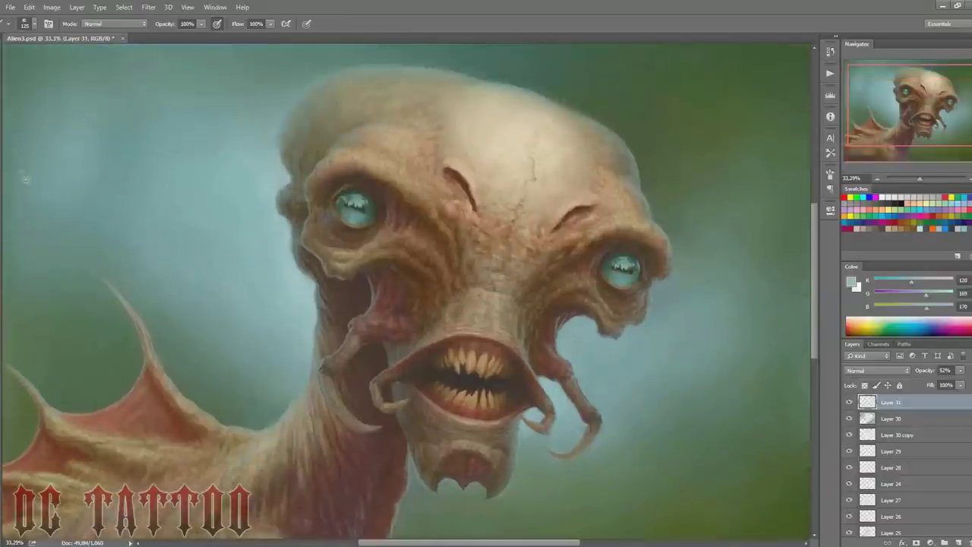
key("e")
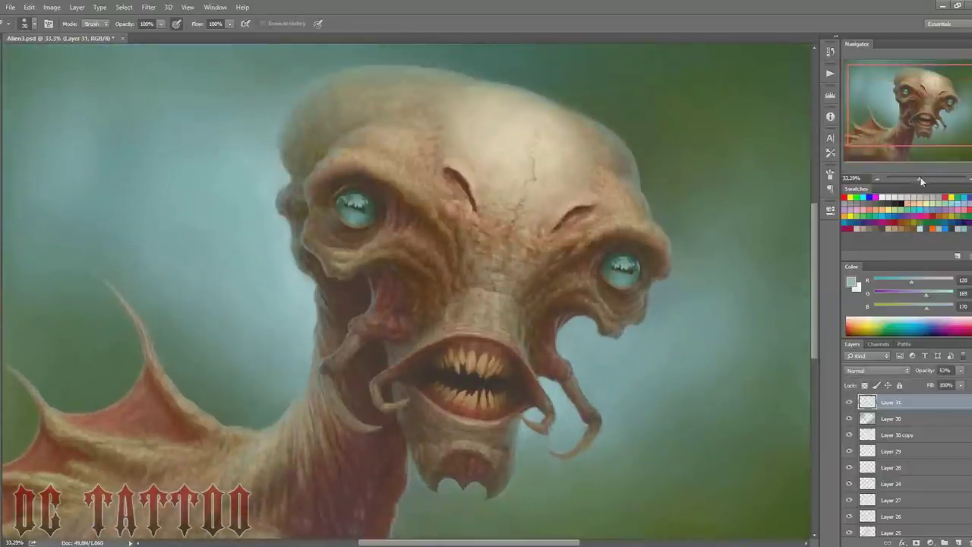
left_click_drag(921, 175, 923, 177)
key("b")
key("bracketleft")
key("bracketleft")
key("bracketleft")
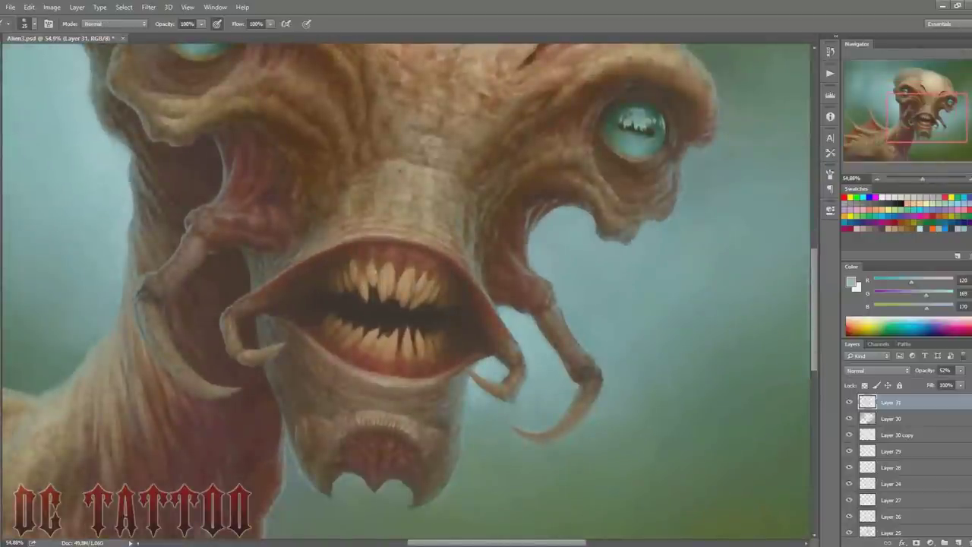
key("bracketright")
key("bracketright")
key("i")
Step: Add Layer 32, sample warm tooth colours with a 40 px brush, and set opacity to 69%
key("ctrl+shift+alt+n")
left_click(416, 278)
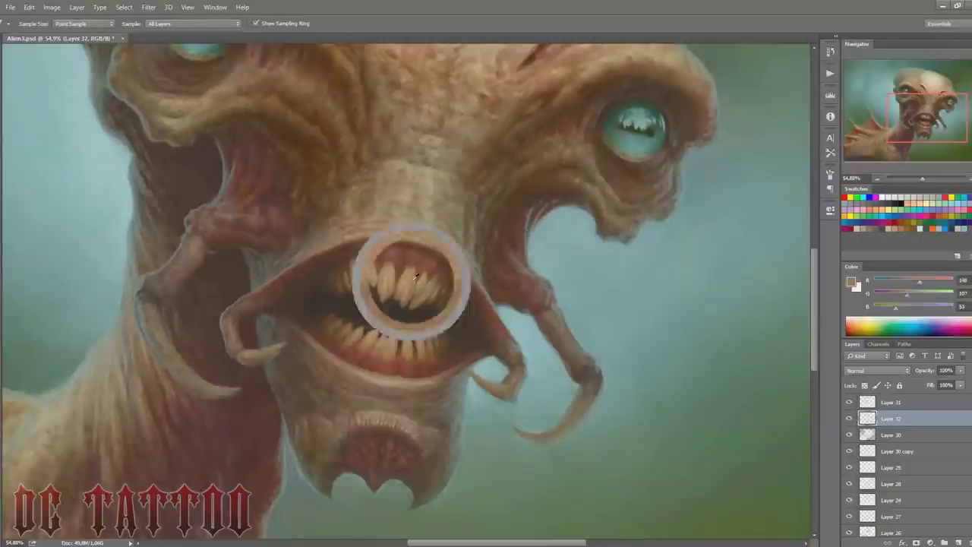
key("b")
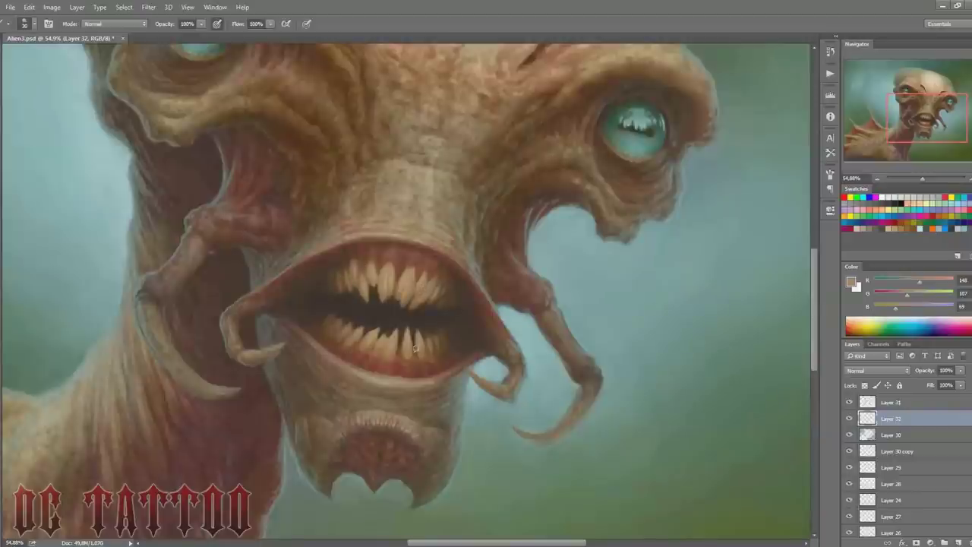
key("bracketright")
key("bracketright")
left_click(438, 258, "alt")
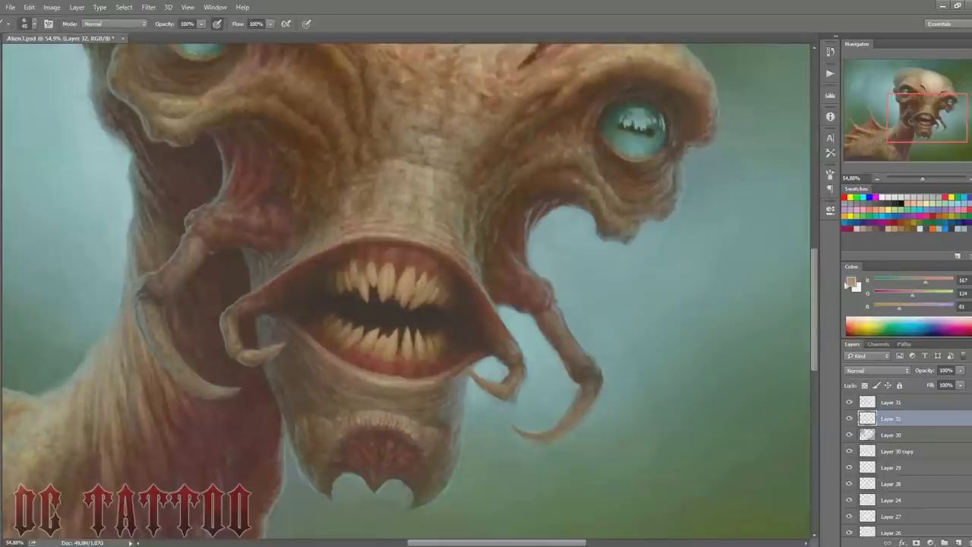
left_click(945, 370)
type("69")
key("Return")
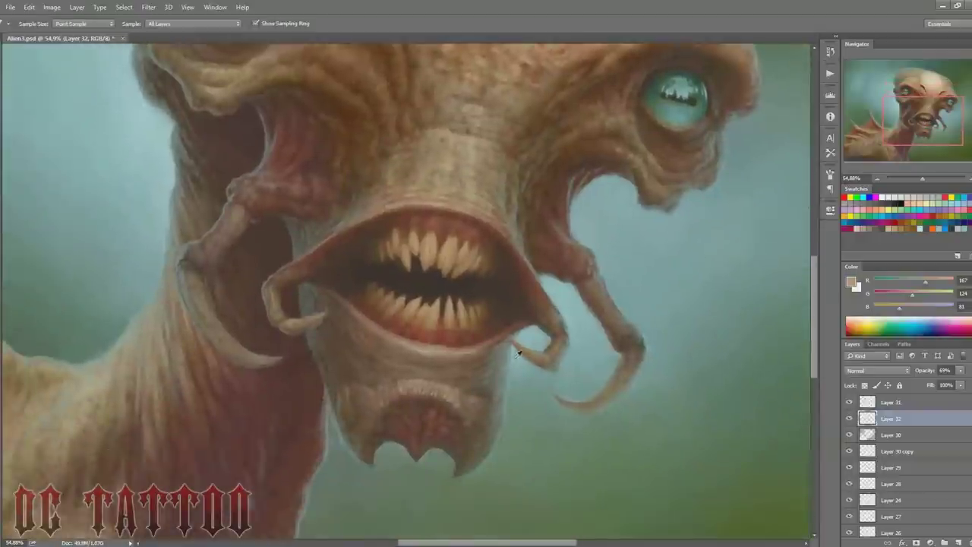
Step: Sample the teal background colour, shrink the brush to 20 and zoom out to the head
left_click(518, 352, "alt")
key("alt+bracketright")
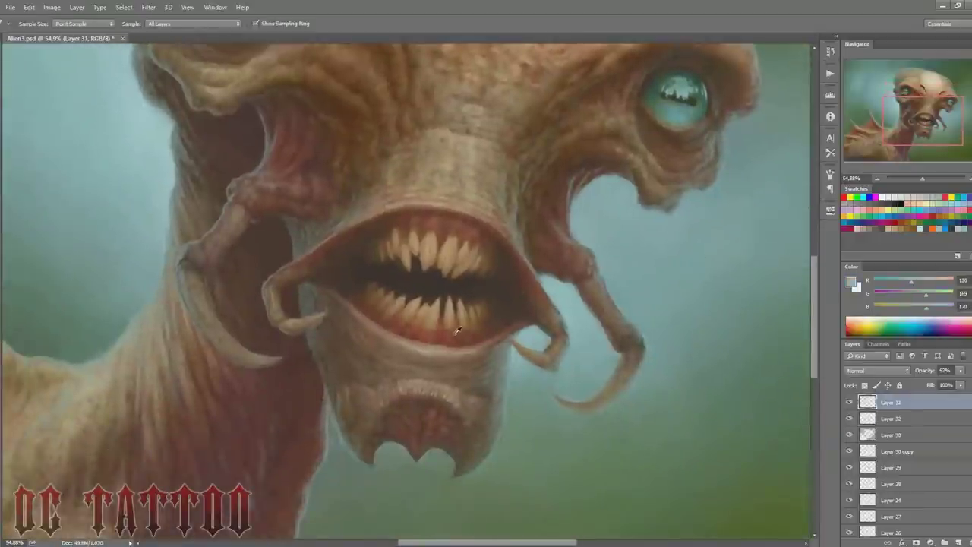
key("bracketleft")
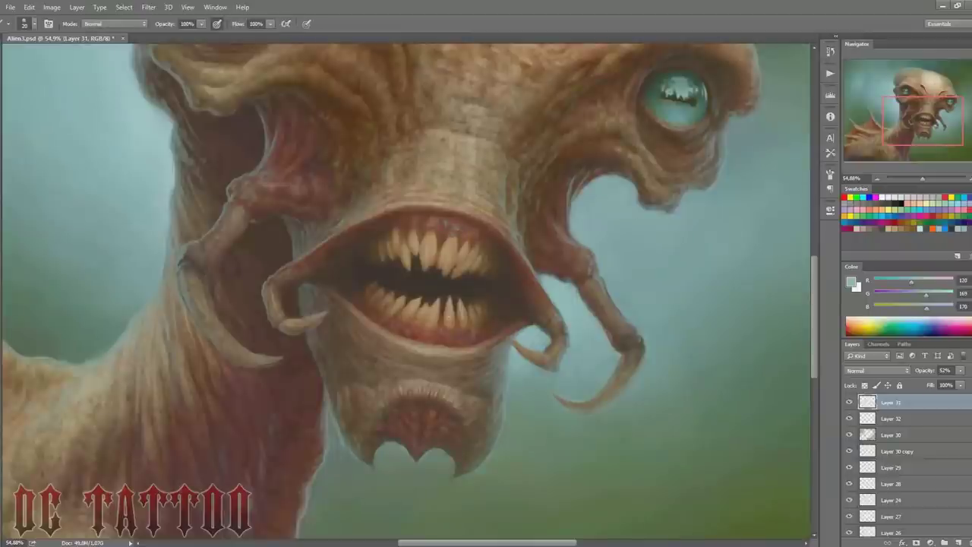
left_click_drag(922, 178, 917, 180)
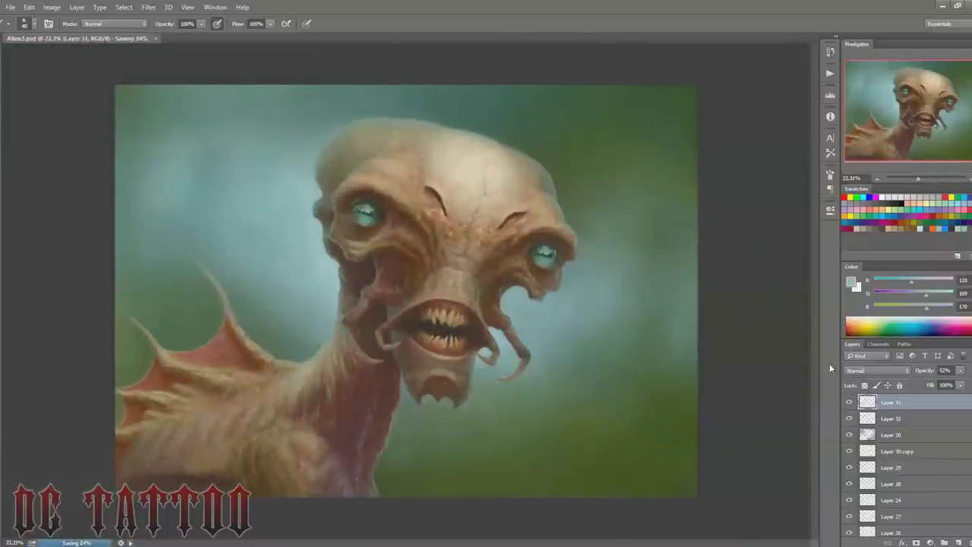
Step: Add a new empty Layer 33 above Layer 31
left_click(849, 402)
left_click(850, 402)
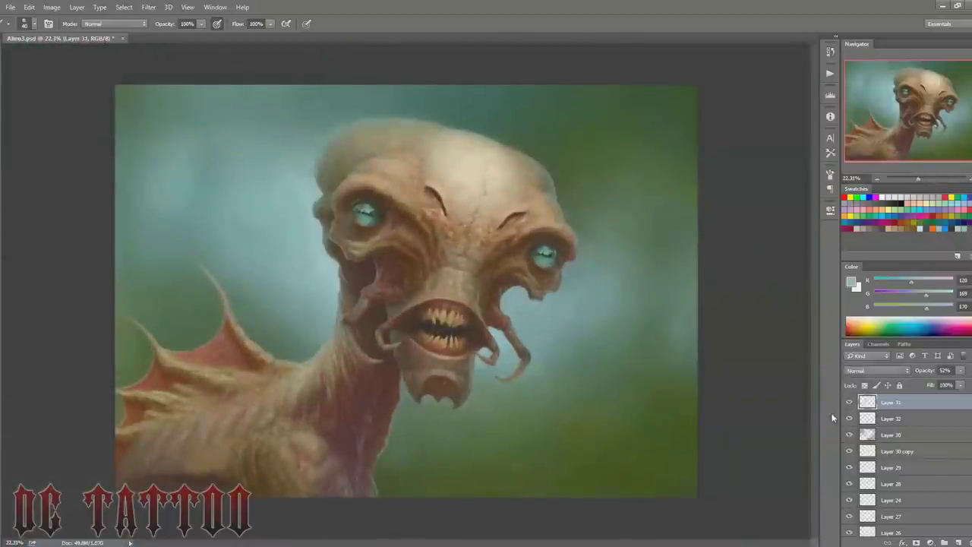
scroll(557, 344, "up", 3)
scroll(557, 343, "up", 2)
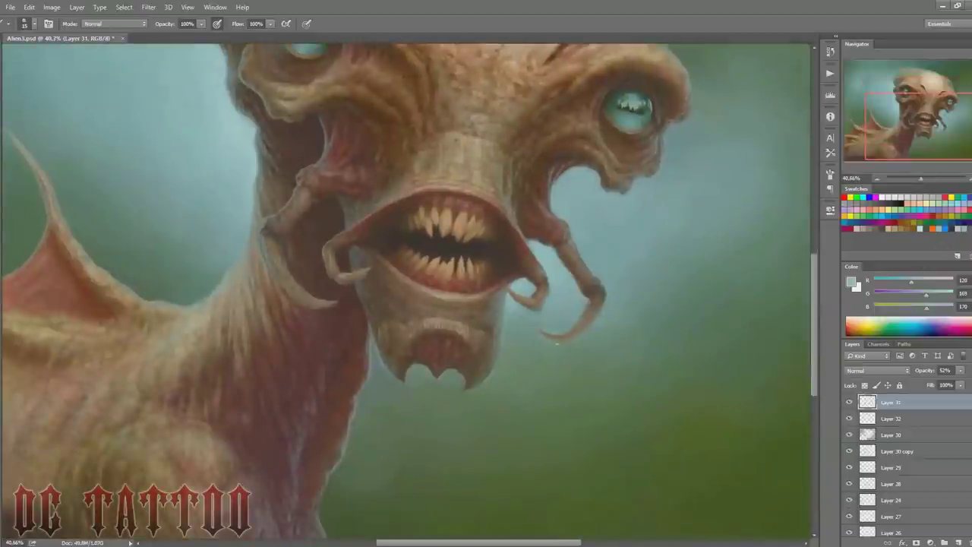
key("ctrl+shift+alt+n")
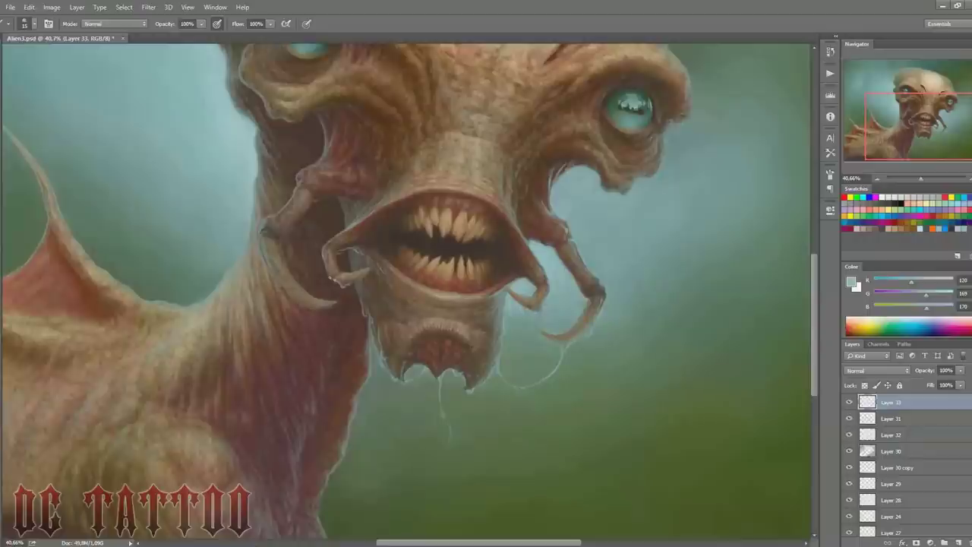
Step: Paint thin light highlights down the neck, up the claw edge and along the upper lip
mouse_move(260, 242)
left_mouse_down()
mouse_move(266, 272)
mouse_move(285, 291)
left_mouse_up()
left_click_drag(261, 242, 263, 222)
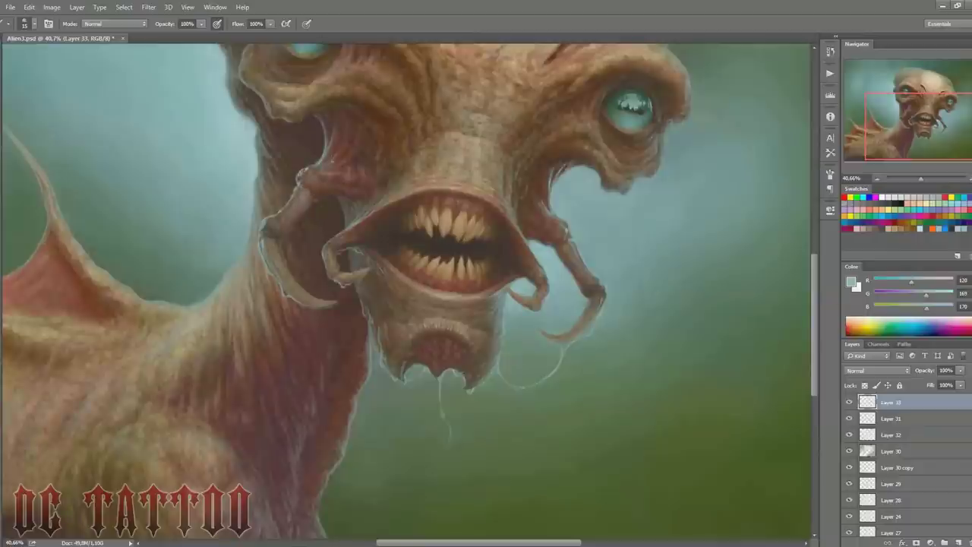
mouse_move(321, 199)
left_mouse_down()
mouse_move(340, 196)
mouse_move(310, 209)
left_mouse_up()
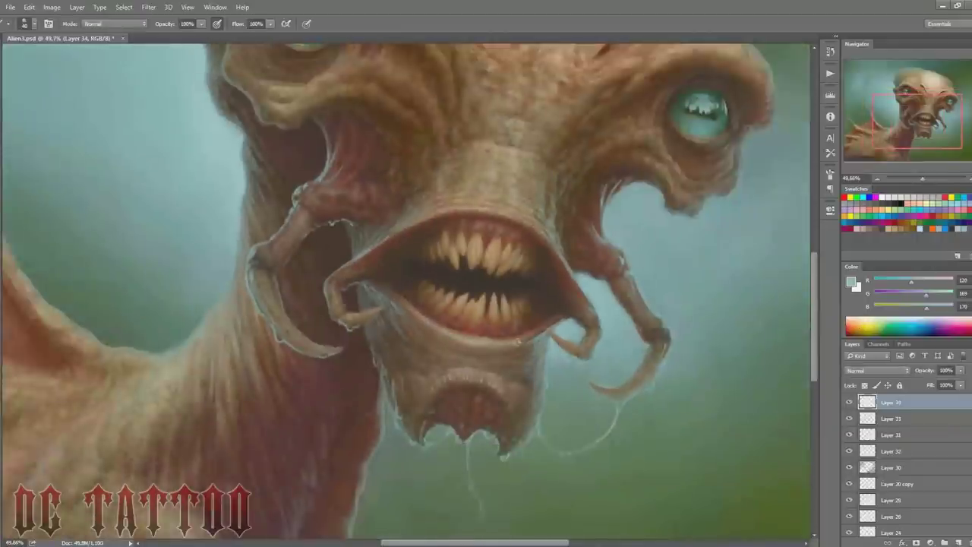
Step: Pick a near-white paint colour and set the brush to 15 px
key("bracketleft")
key("bracketleft")
left_click(891, 198)
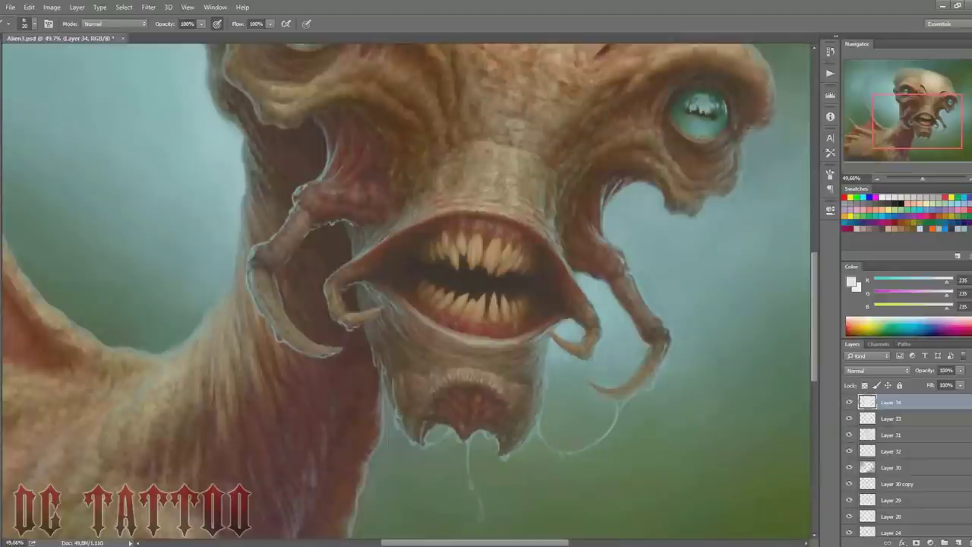
key("bracketleft")
key("e")
key("b")
key("e")
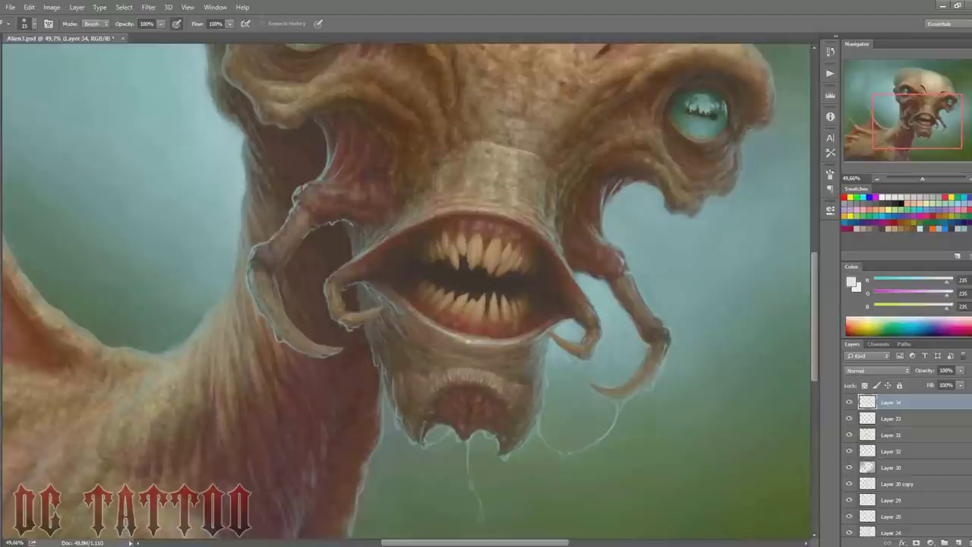
key("b")
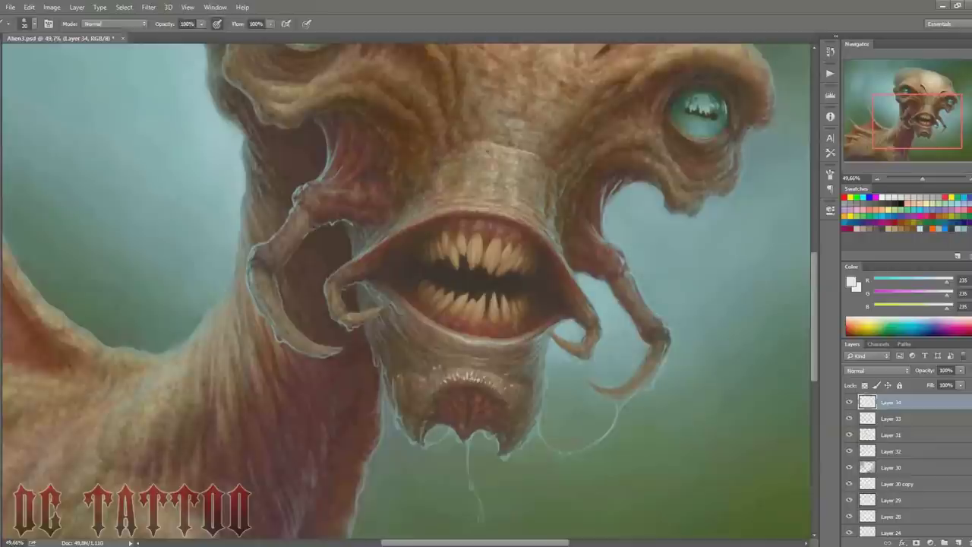
key("e")
key("b")
Step: Dab glossy wet highlights on the lower lip, chin and claw's inner edge
left_click(463, 401)
left_click(489, 433)
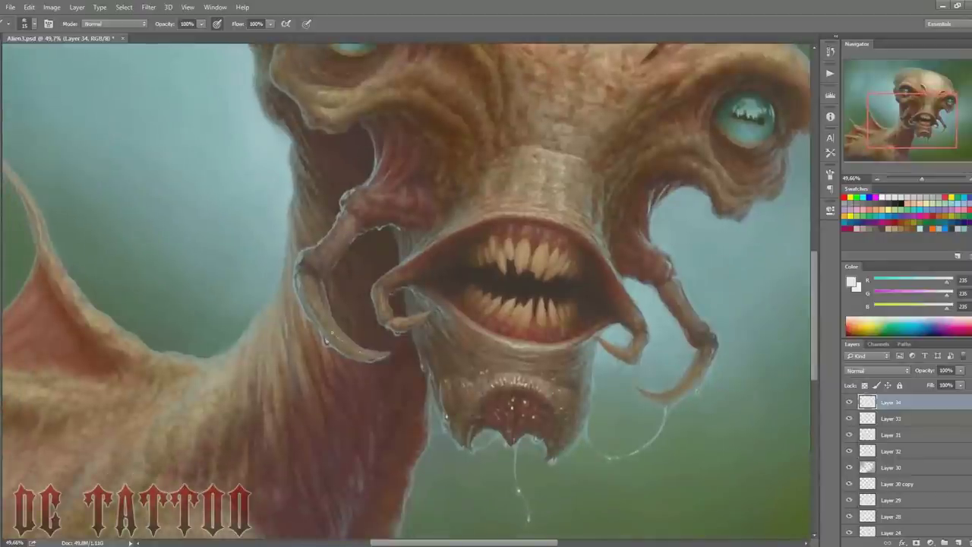
left_click_drag(332, 323, 319, 308)
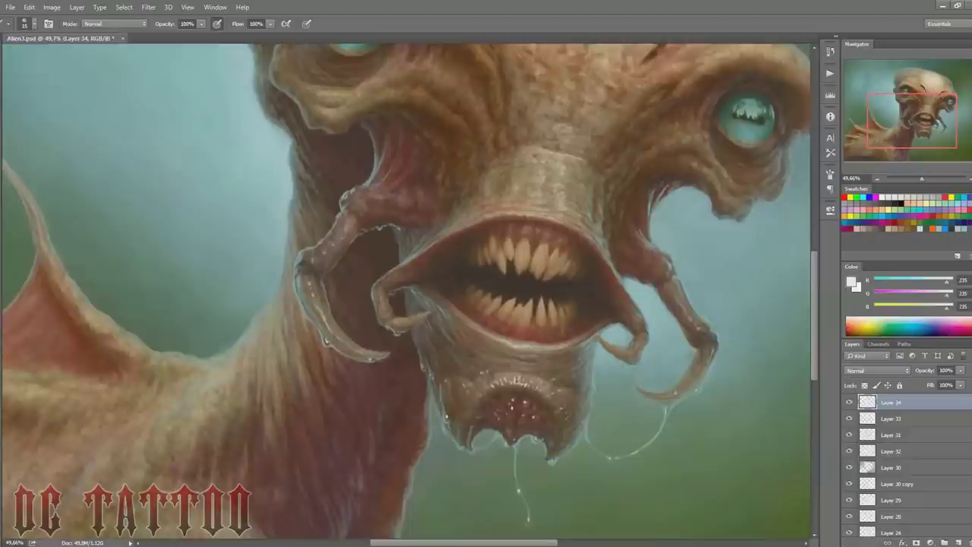
key("bracketright")
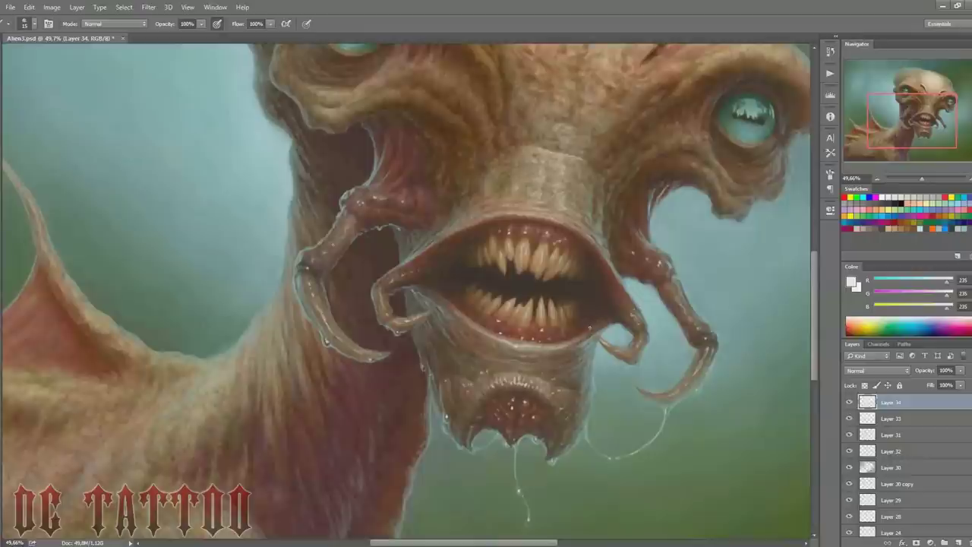
scroll(461, 307, "up", 3)
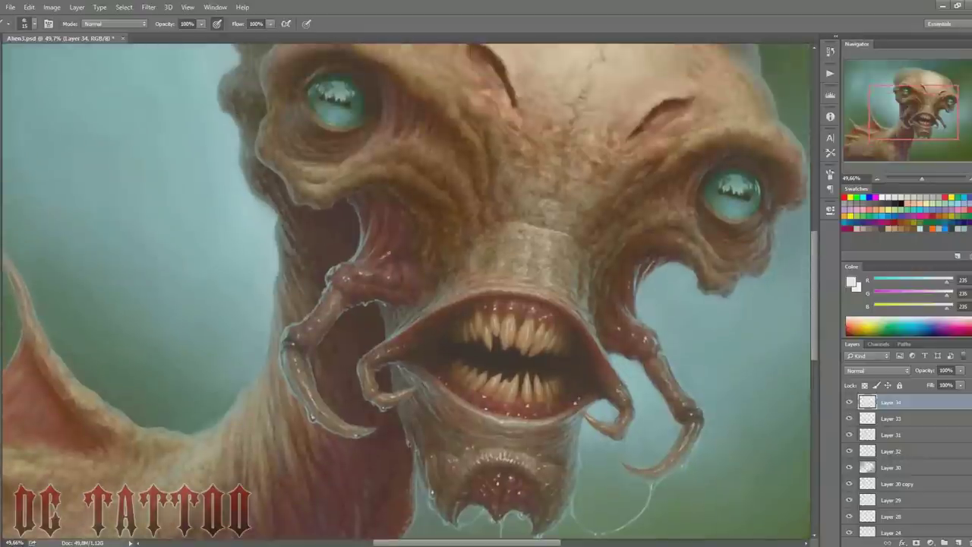
Step: Paint a faint wet highlight on the cheek wrinkles with a 20 px brush
left_click_drag(395, 111, 357, 251)
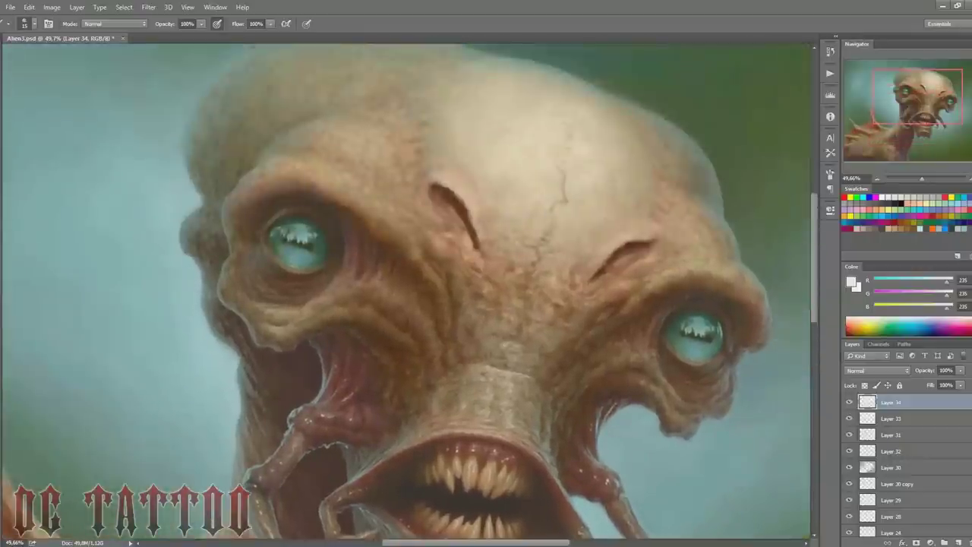
key("bracketright")
key("bracketleft")
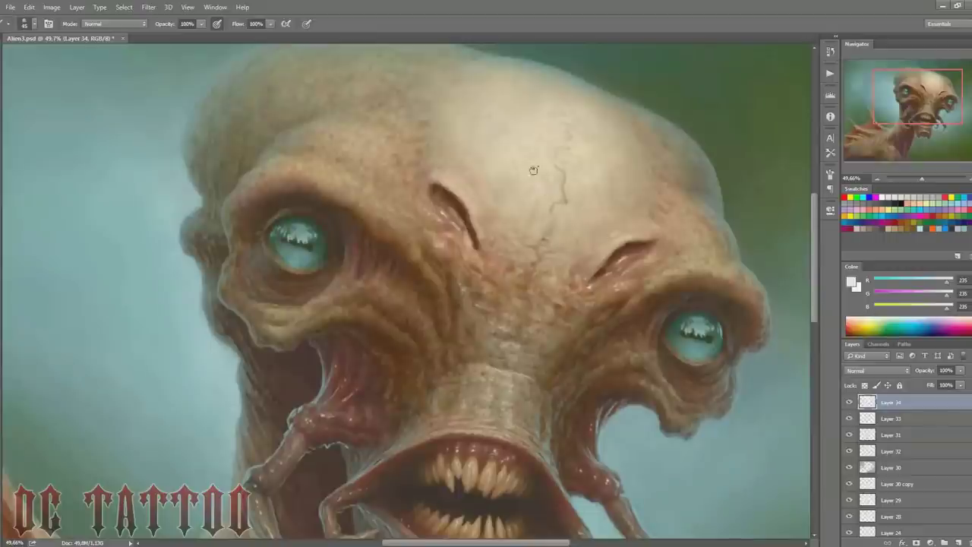
key("bracketright")
key("bracketright")
key("bracketright")
key("bracketright")
key("bracketright")
key("bracketright")
key("bracketleft")
key("bracketleft")
key("bracketleft")
key("bracketleft")
key("bracketleft")
key("bracketleft")
key("bracketright")
left_click_drag(388, 290, 410, 305)
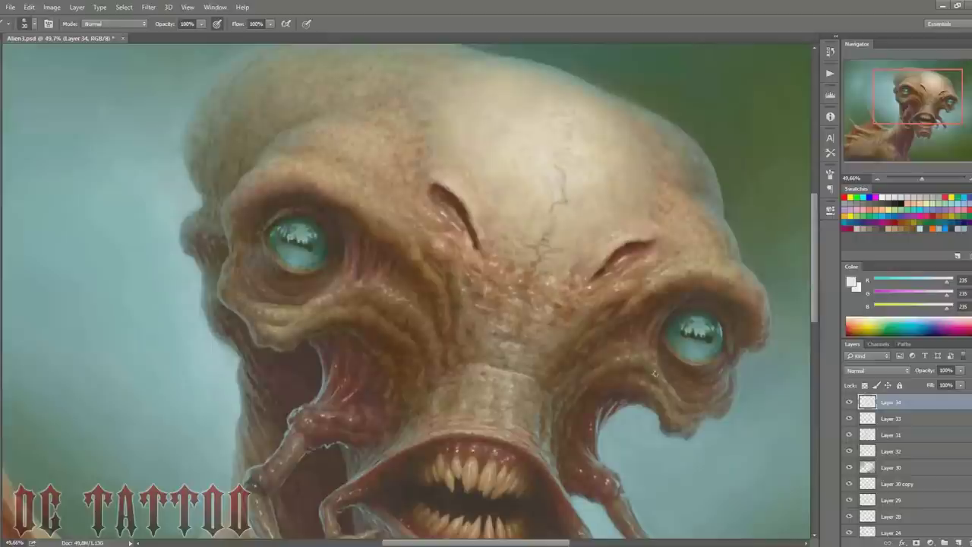
Step: Mirror the painting horizontally and bring the flipped head into view
key("bracketright")
key("bracketright")
key("bracketright")
key("h")
left_click_drag(896, 98, 907, 93)
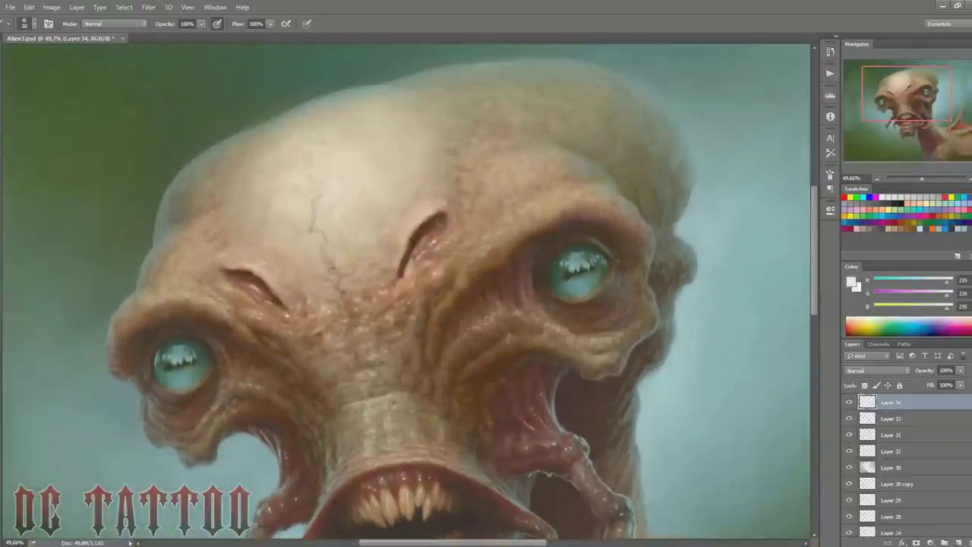
Step: Soften the forehead cracks with a 20 px brush, then pan down to the neck and fin
key("bracketleft")
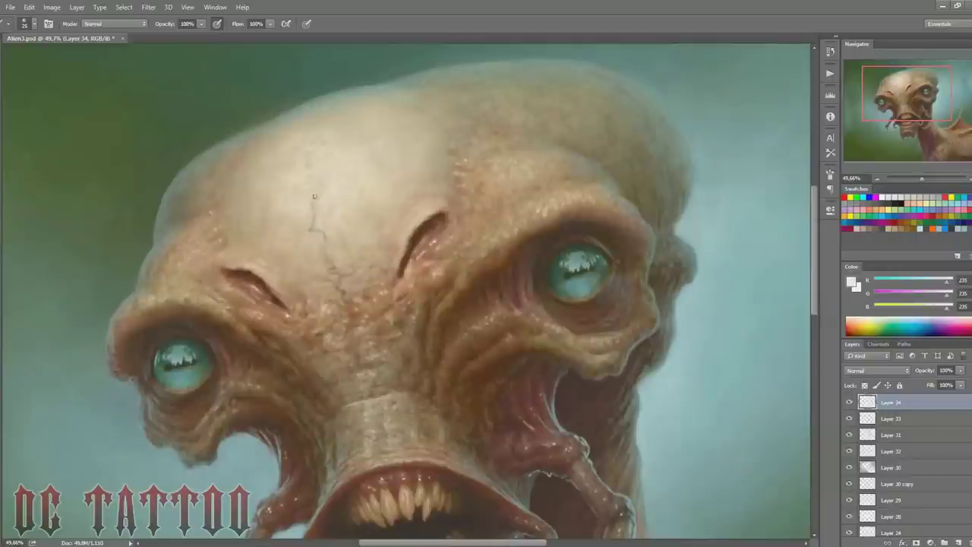
key("bracketleft")
left_click_drag(329, 250, 340, 242)
key("bracketright")
key("bracketright")
key("bracketright")
key("bracketright")
key("bracketright")
key("bracketright")
key("bracketright")
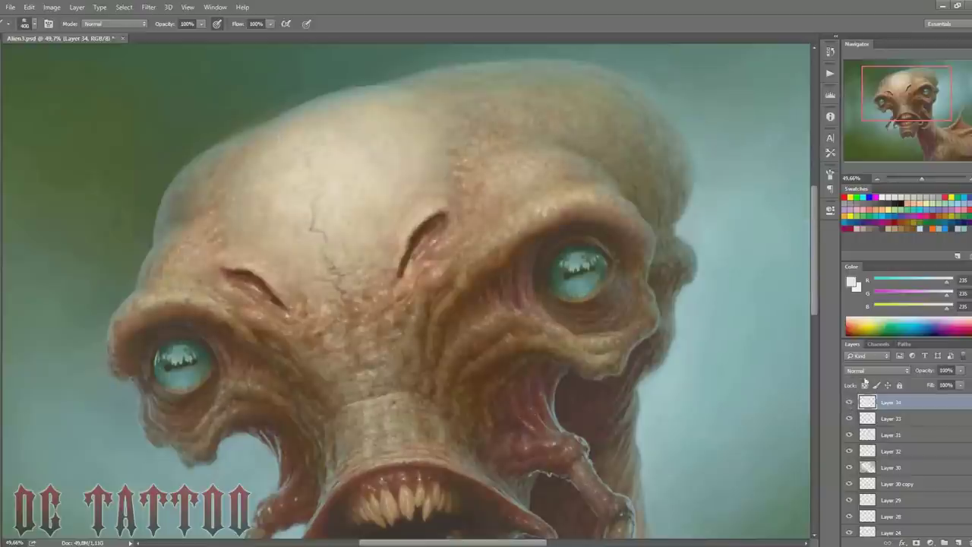
left_click_drag(906, 93, 907, 89)
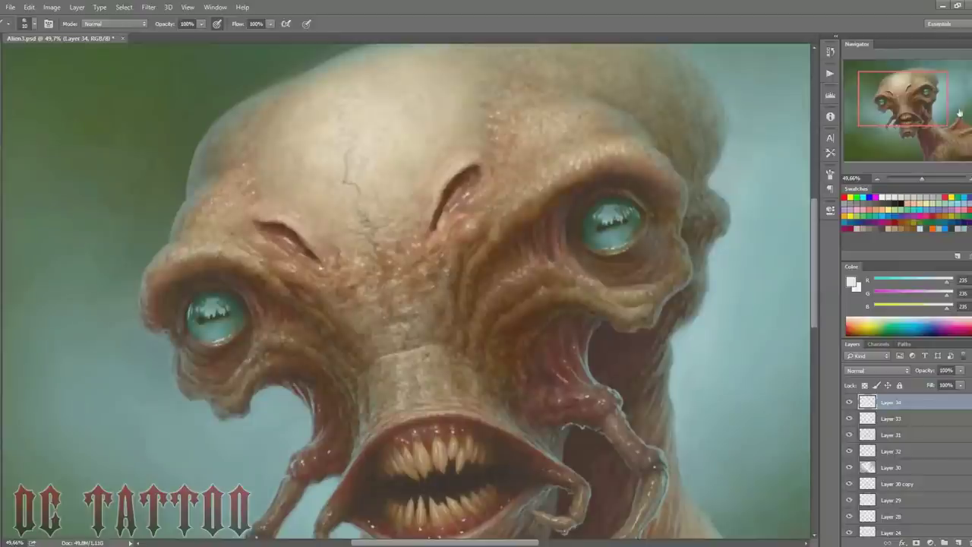
left_click_drag(893, 105, 887, 117)
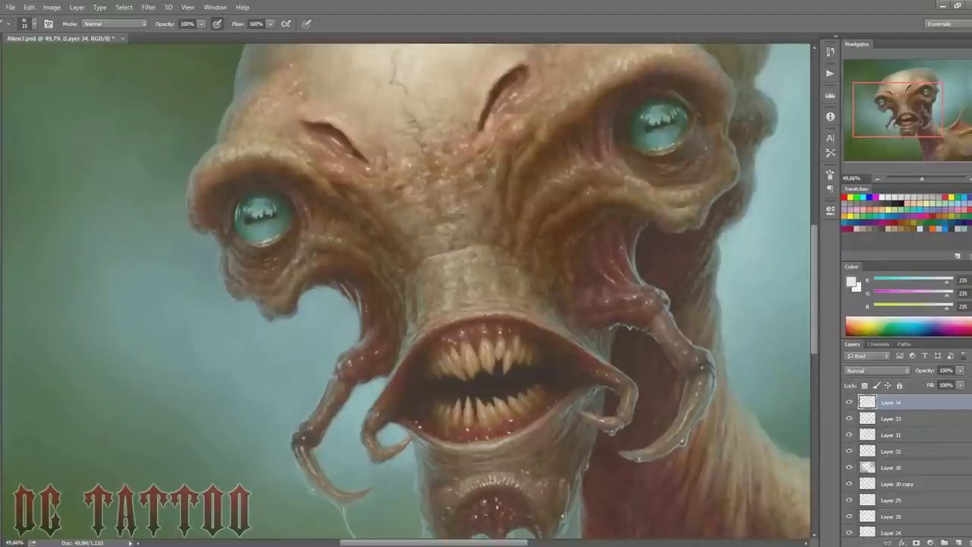
left_click_drag(902, 104, 928, 122)
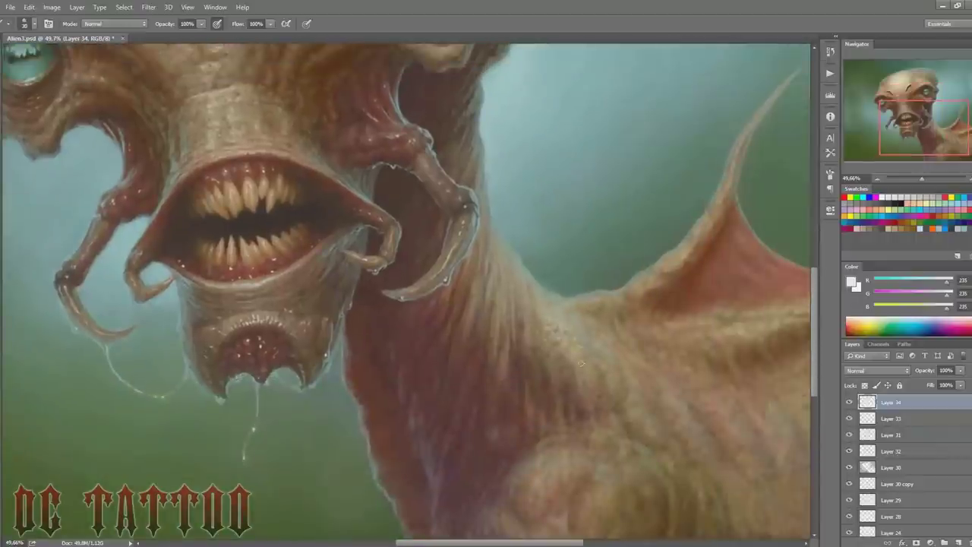
Step: Touch up neck and red fin skin on Layer 34, alternating eraser and a ~30 px brush
key("bracketleft")
key("bracketleft")
key("bracketleft")
mouse_move(780, 120)
left_mouse_down()
mouse_move(612, 257)
mouse_move(607, 242)
left_mouse_up()
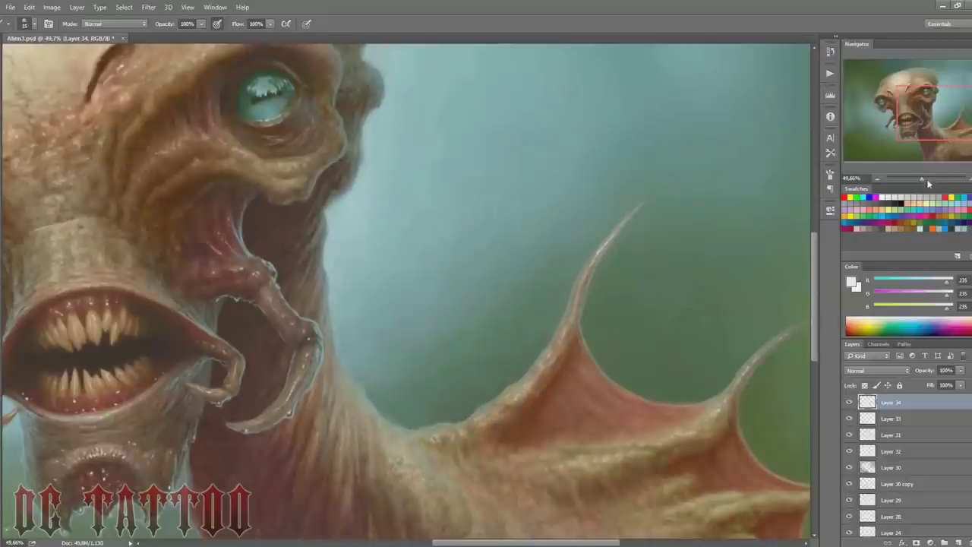
left_click_drag(940, 116, 942, 120)
key("e")
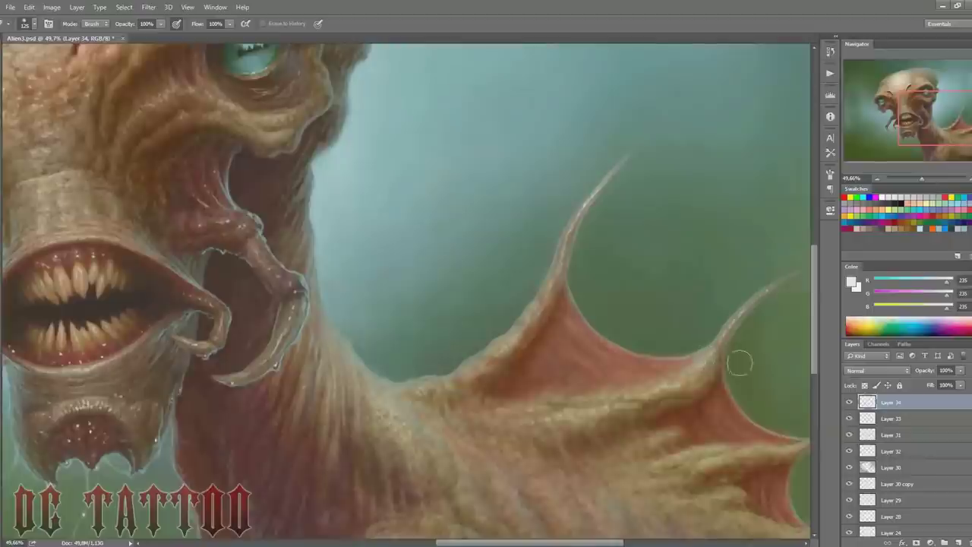
scroll(738, 358, "down", 3)
key("b")
key("bracketright")
key("bracketright")
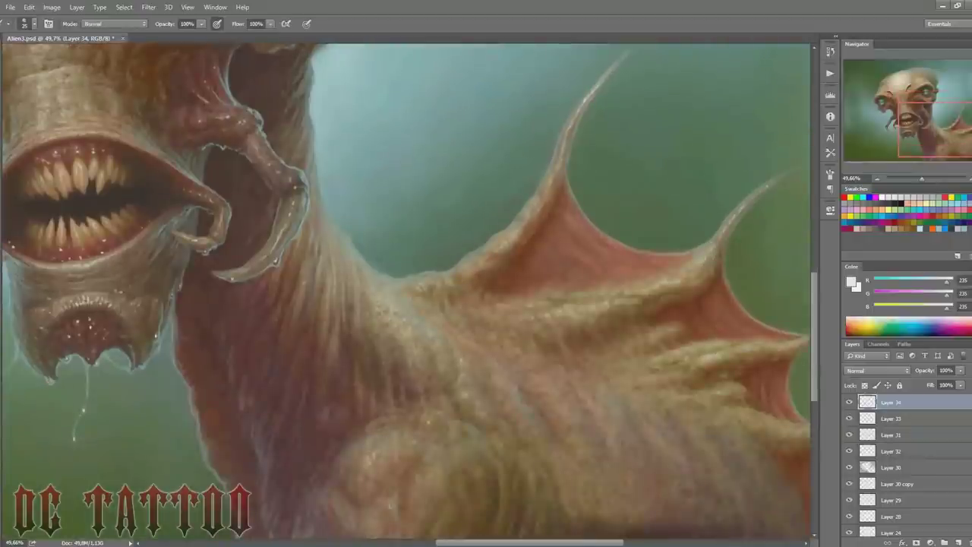
key("bracketright")
scroll(379, 520, "down", 1)
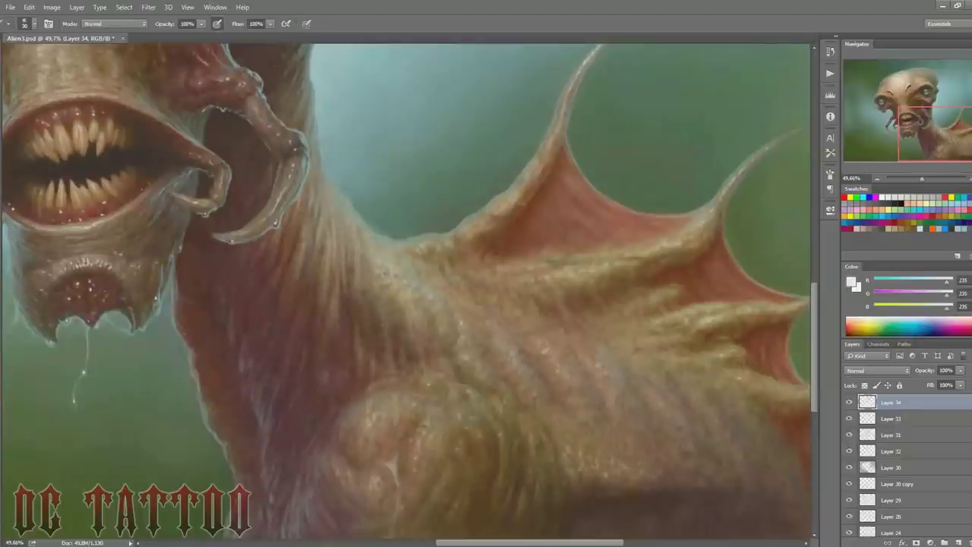
Step: Sample olive, brown and bluish-grey tones from the face, then select Layer 34
left_click_drag(922, 178, 919, 181)
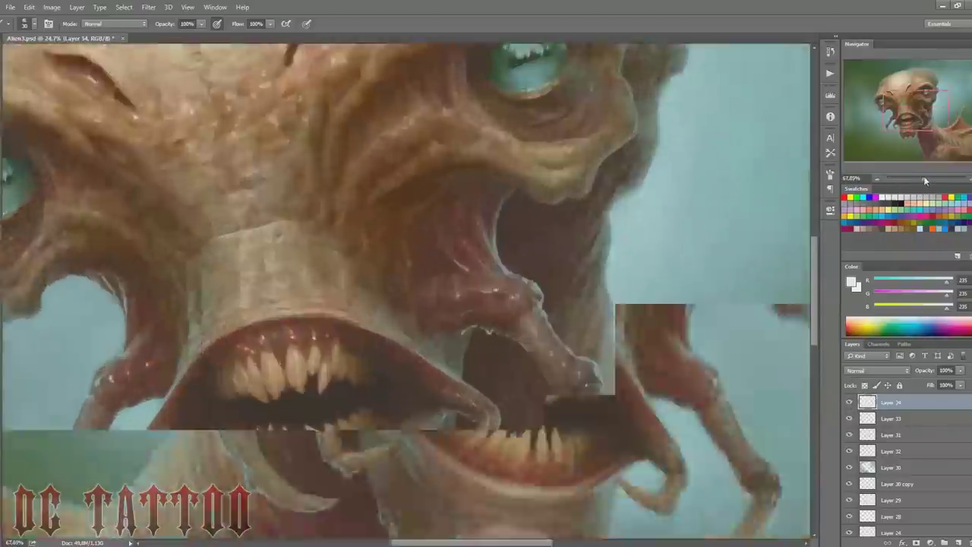
left_click_drag(919, 179, 922, 180)
left_click(303, 347, "alt")
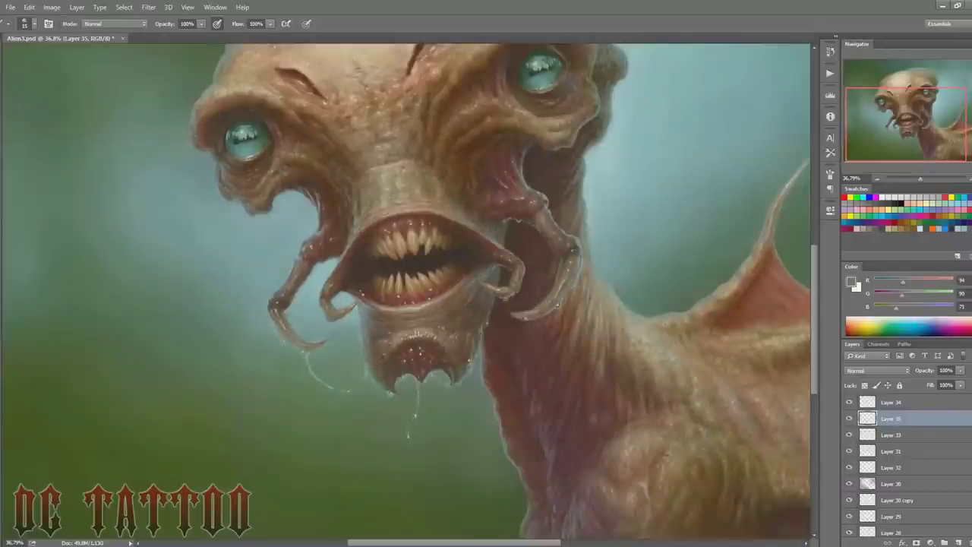
left_click(303, 347, "alt")
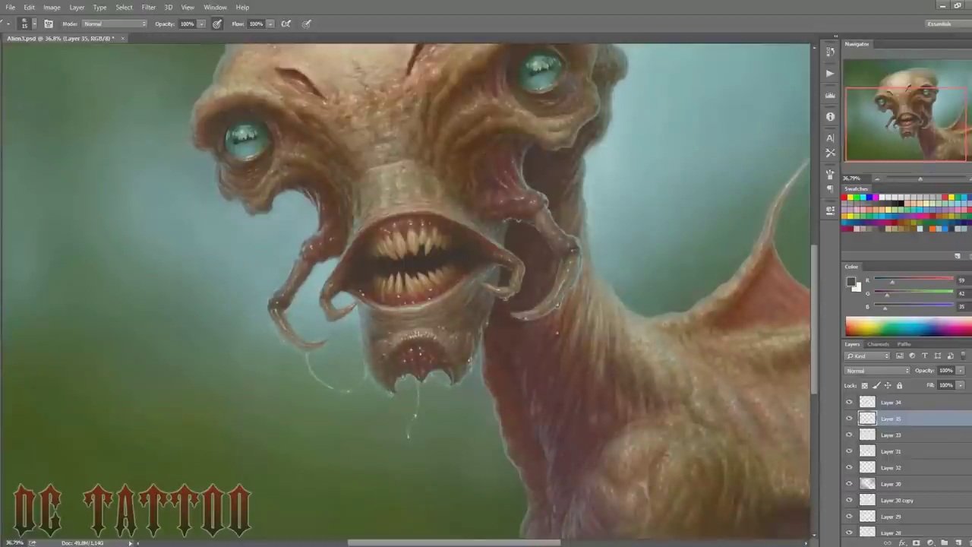
left_click(303, 347, "alt")
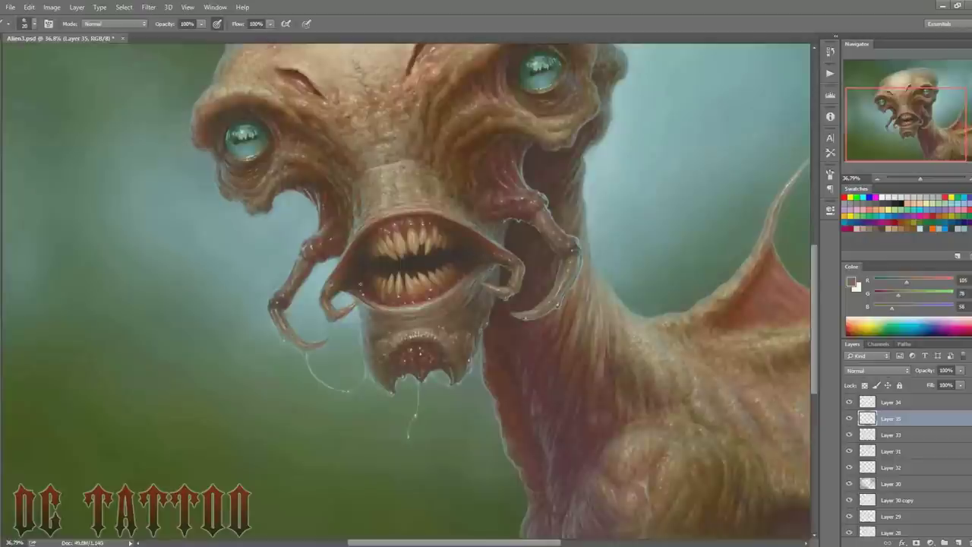
left_click(341, 290, "alt")
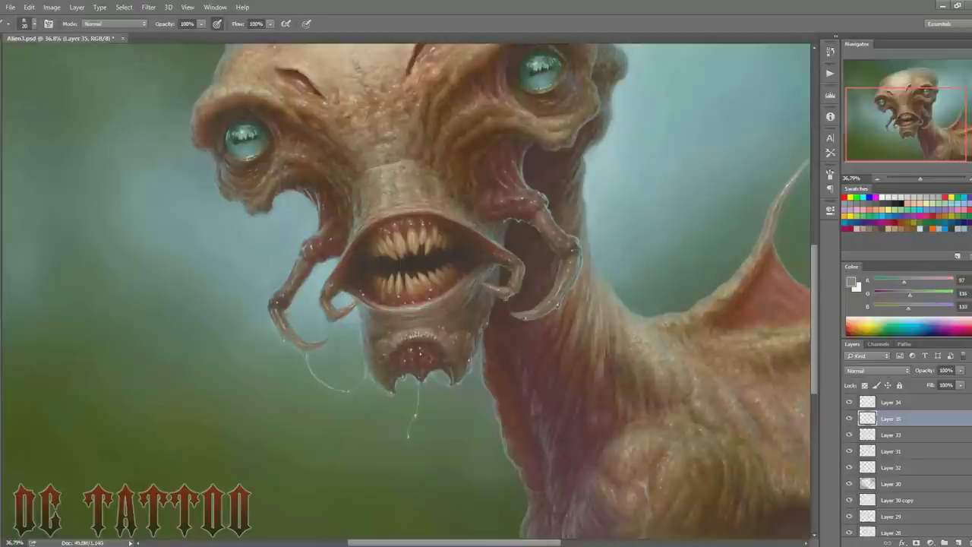
scroll(405, 288, "up", 5)
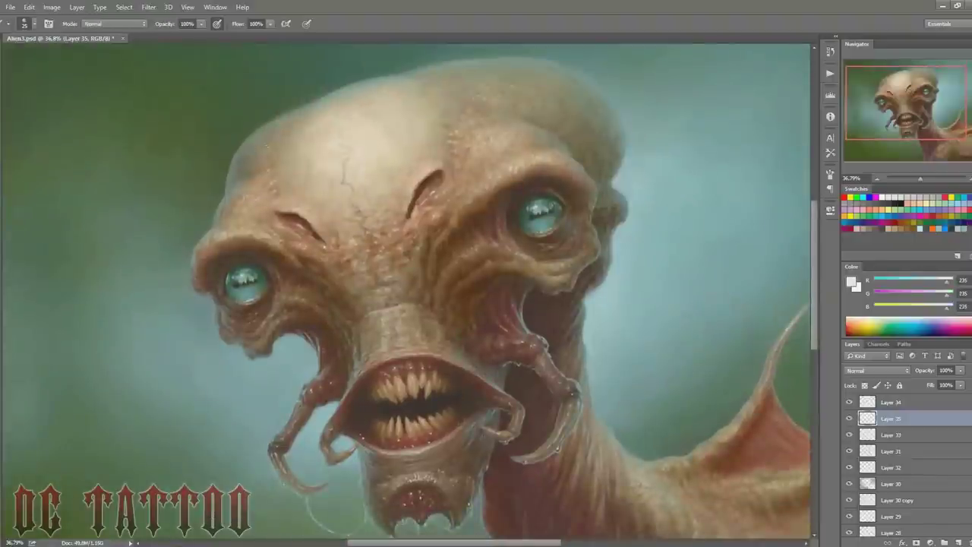
scroll(926, 113, "down", 2)
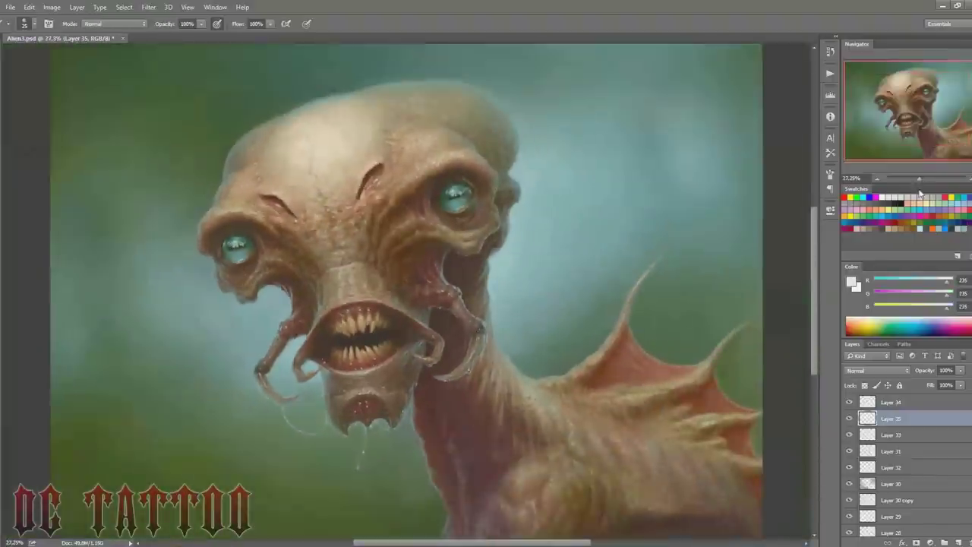
left_click(908, 405)
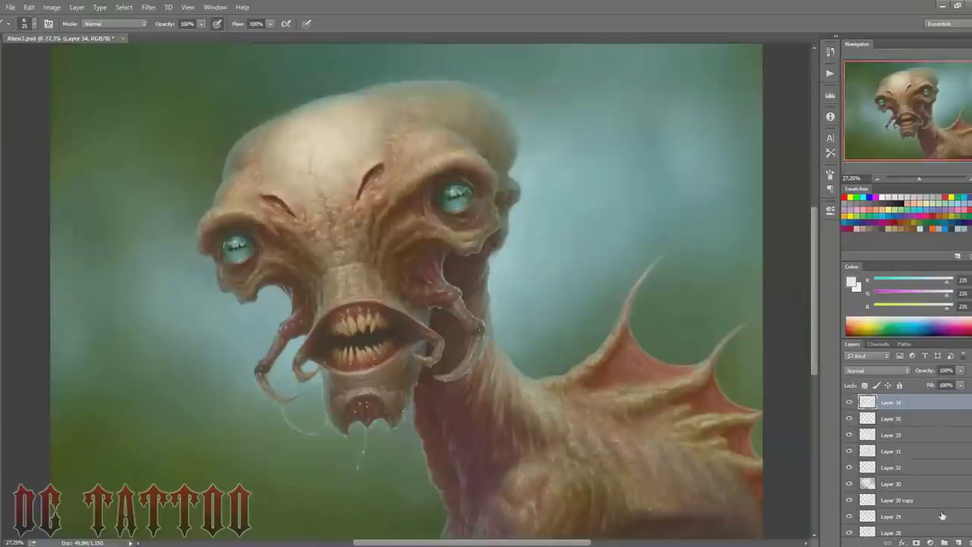
Step: Add a Curves 2 adjustment that slightly darkens the painting, comparing before and after
left_click(931, 542)
left_click(879, 373)
left_click_drag(757, 304, 757, 317)
left_click_drag(707, 353, 707, 362)
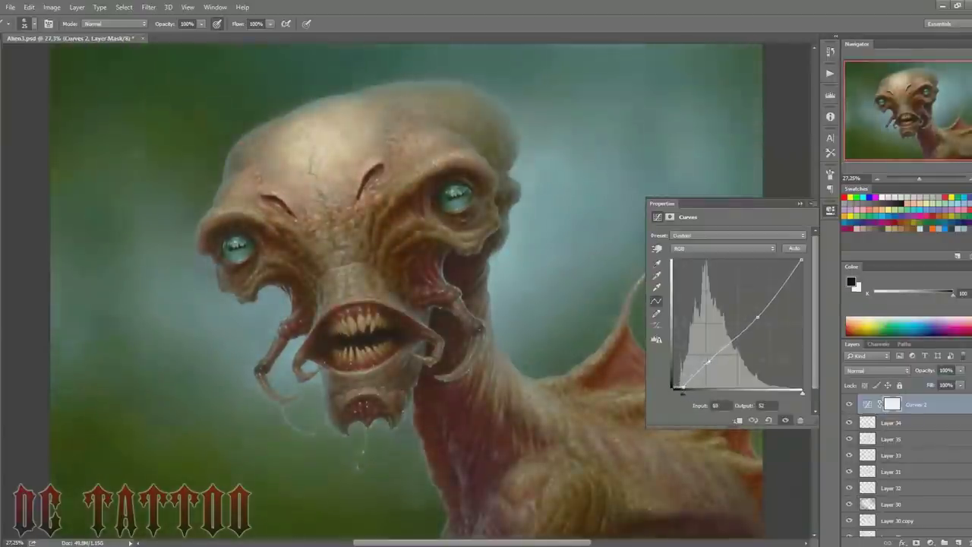
left_click_drag(757, 317, 751, 307)
left_click_drag(801, 261, 801, 287)
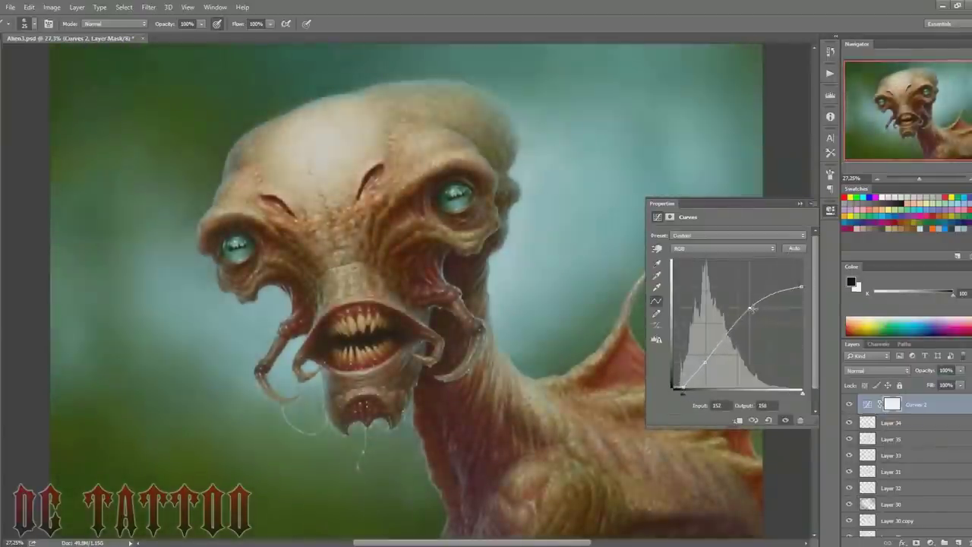
left_click_drag(751, 309, 751, 315)
left_click(800, 204)
left_click(849, 404)
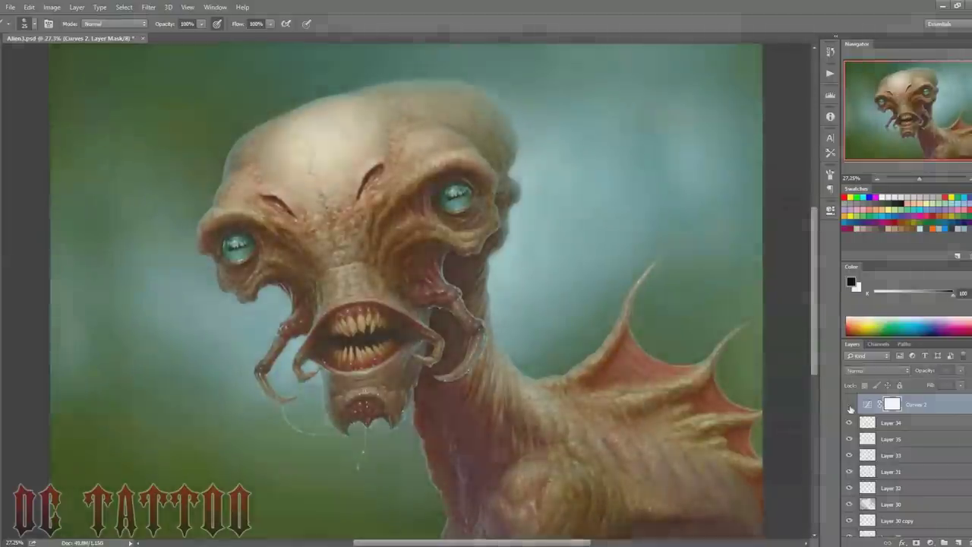
left_click(849, 404)
Step: Add a Color Balance 2 adjustment shifting the shadows slightly toward yellow
left_click(931, 542)
left_click(904, 429)
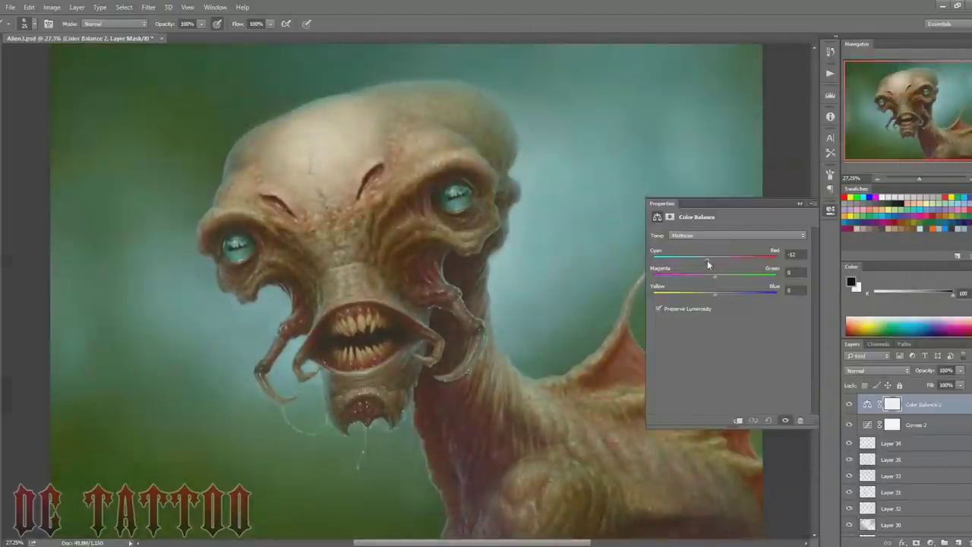
left_click(736, 236)
left_click(680, 243)
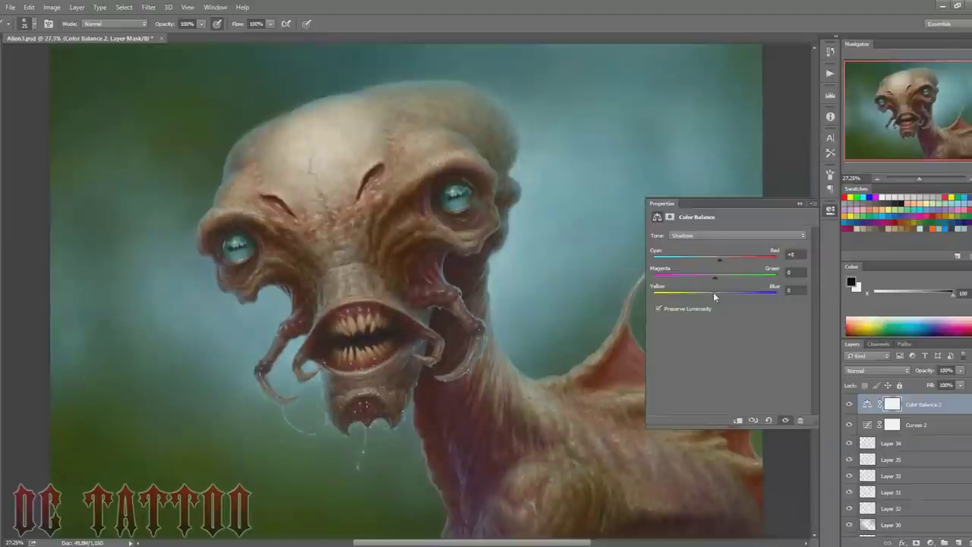
left_click(720, 235)
mouse_move(718, 295)
left_mouse_down()
mouse_move(708, 295)
mouse_move(724, 280)
left_mouse_up()
left_click(719, 259)
left_click(849, 404)
left_click(849, 404)
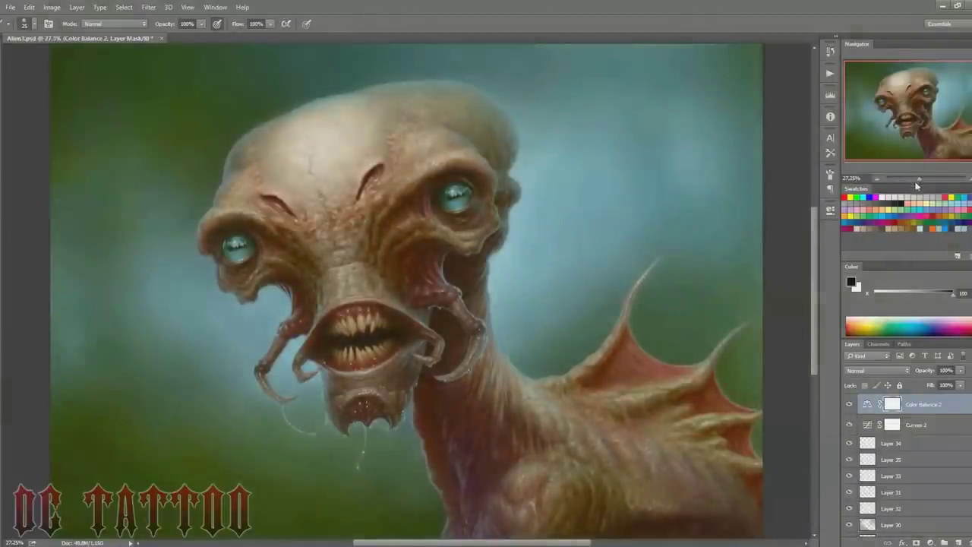
Step: On new Layer 36, paint a large soft cyan glow beside the face and set it to Soft Light
left_click_drag(917, 184, 911, 184)
key("ctrl+shift+alt+n")
right_click(493, 138)
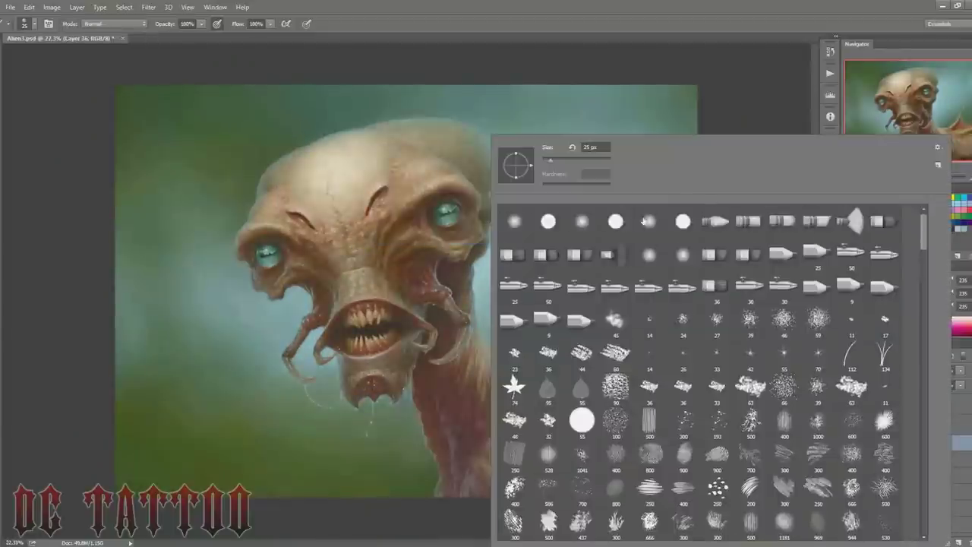
double_click(645, 221)
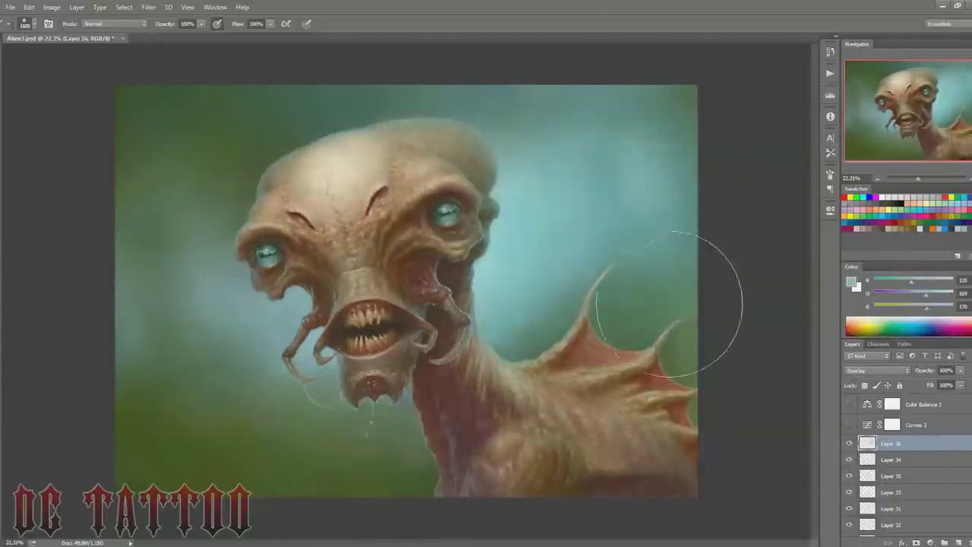
left_click_drag(258, 312, 213, 357)
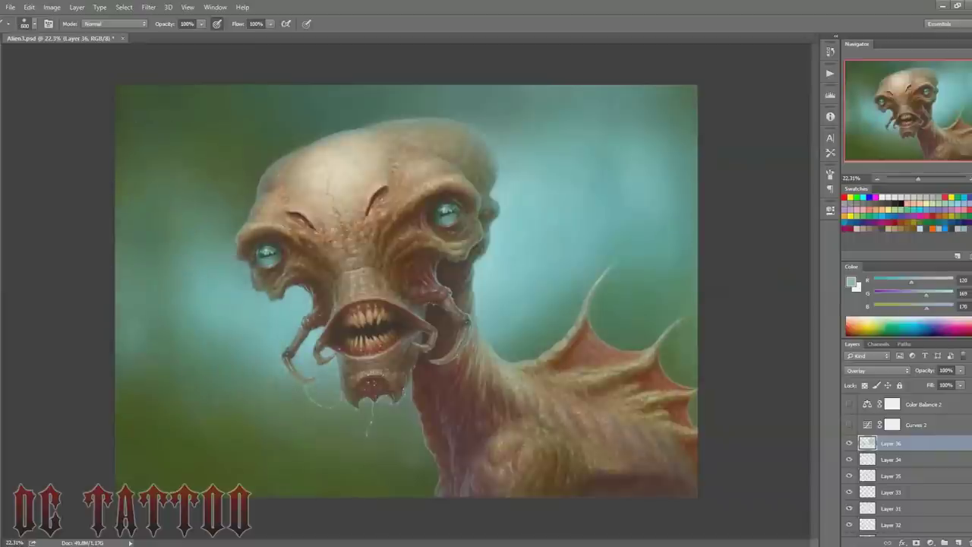
key("bracketleft")
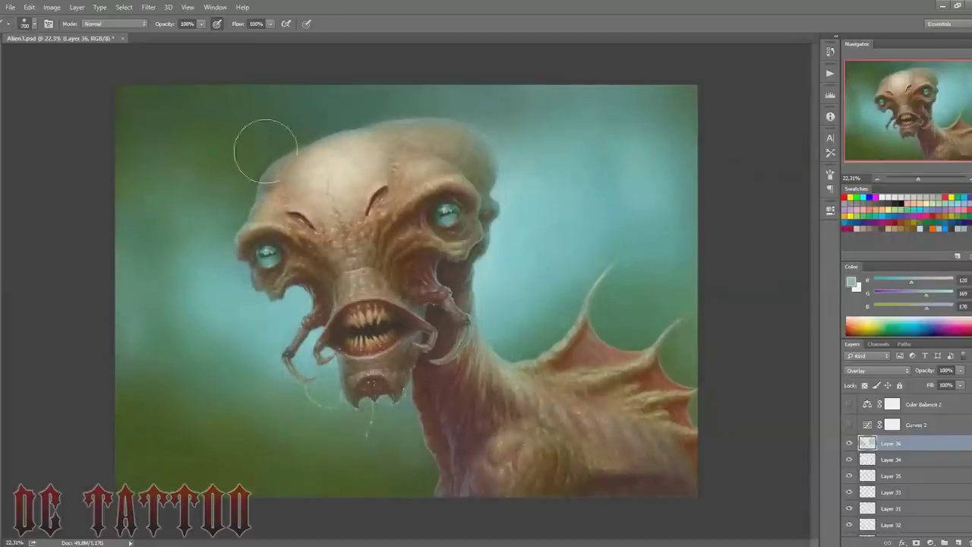
left_click(878, 370)
left_click(878, 379)
key("e")
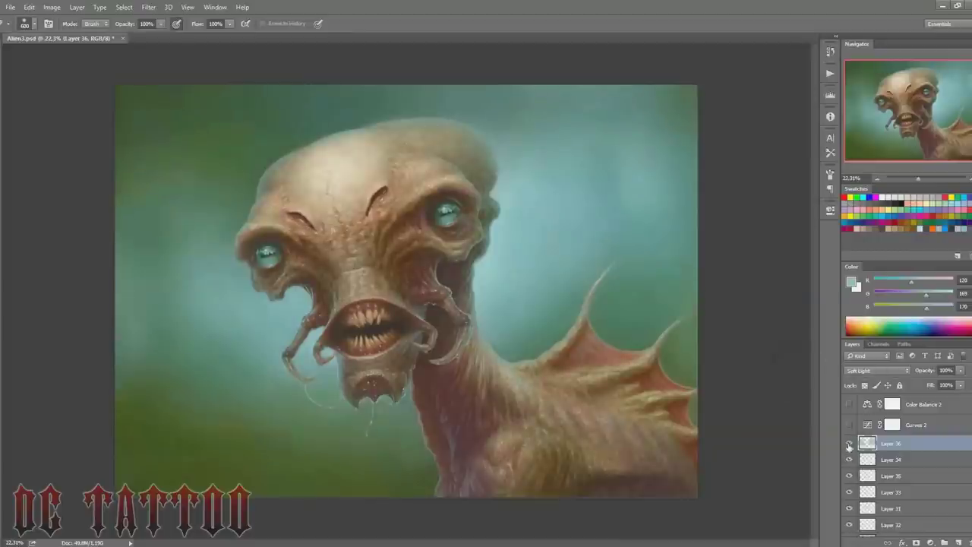
left_click(850, 445, "alt")
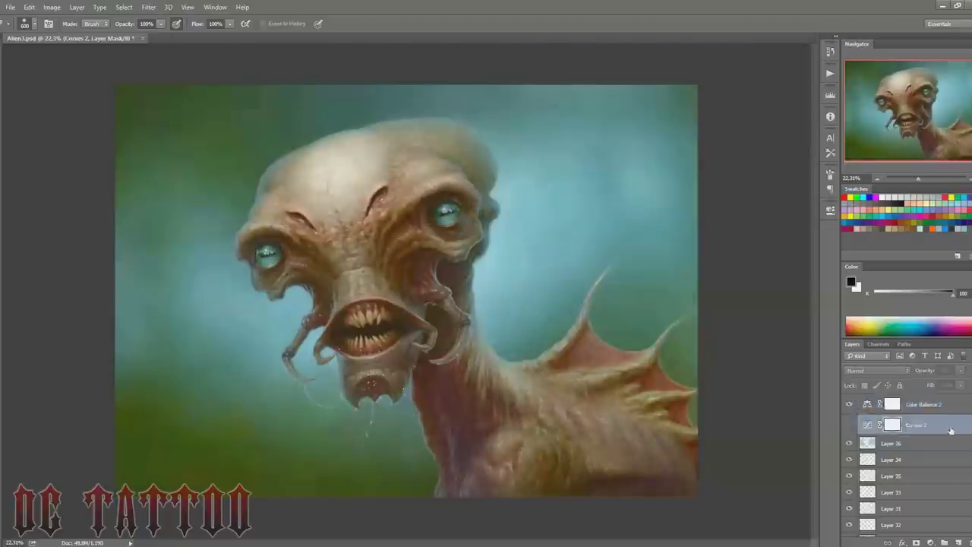
Step: Move Curves 2 above Color Balance 2 and steepen its upper curve to brighten the tones
left_click_drag(919, 425, 919, 401)
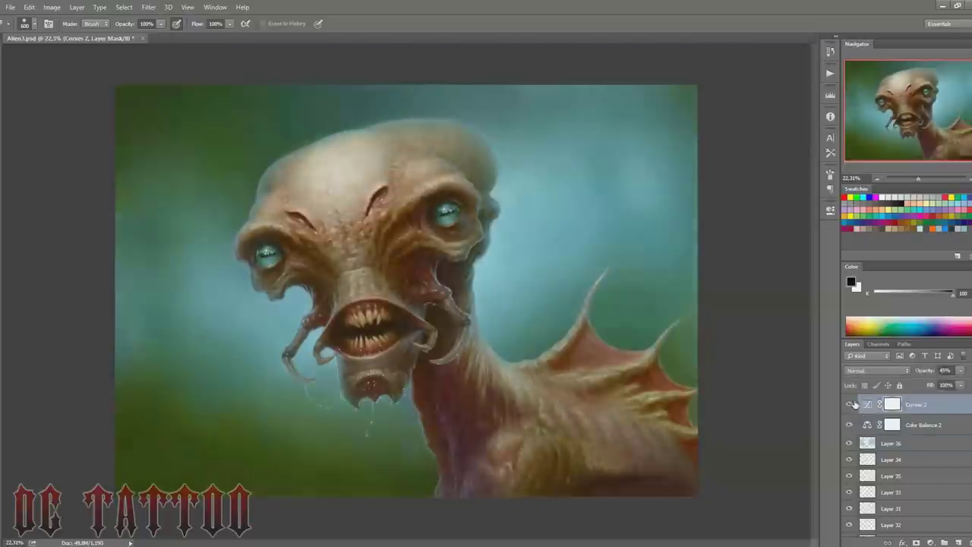
double_click(867, 404)
left_click_drag(796, 275, 783, 296)
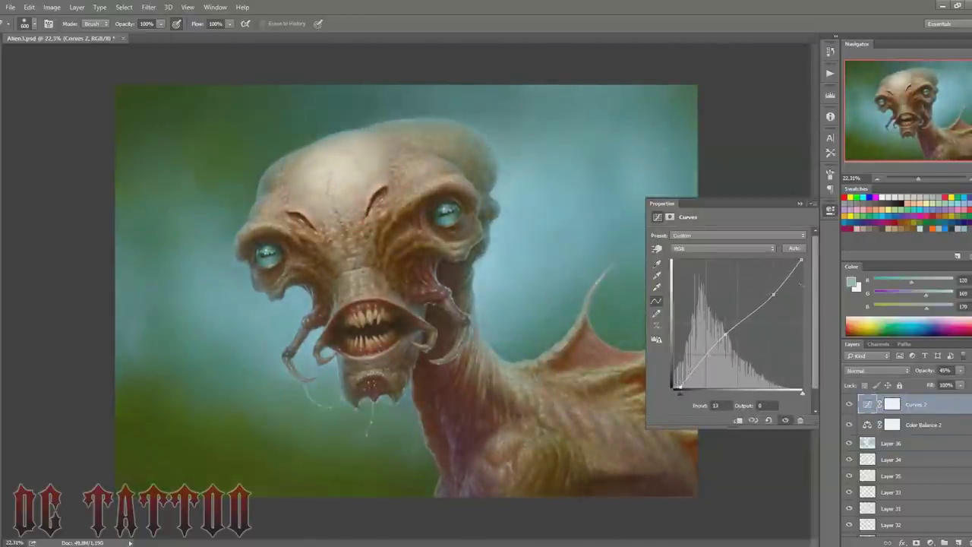
left_click(830, 210)
Step: Add a Vibrance adjustment at +24, then hide the adjustment layers and Layer 36
left_click(933, 542)
left_click(915, 399)
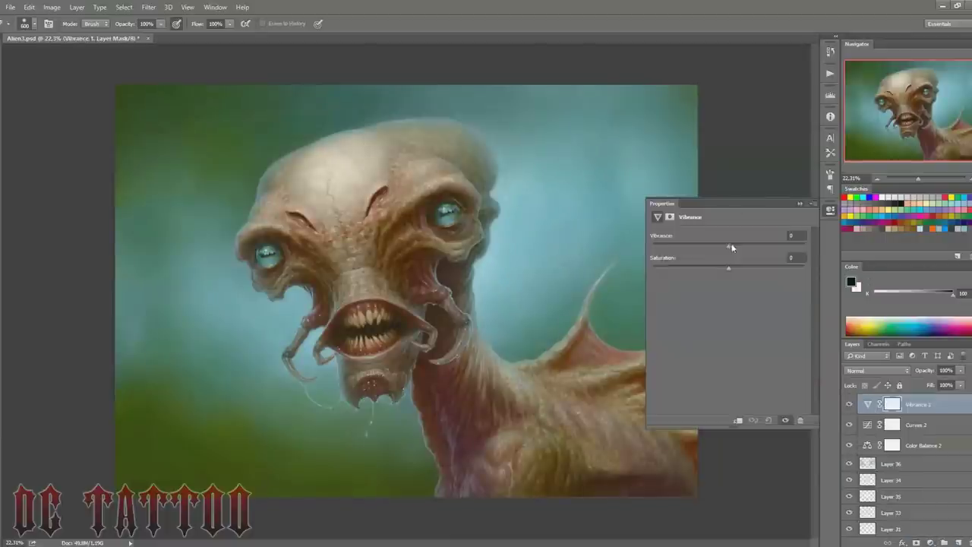
left_click_drag(730, 247, 746, 247)
left_click(832, 211)
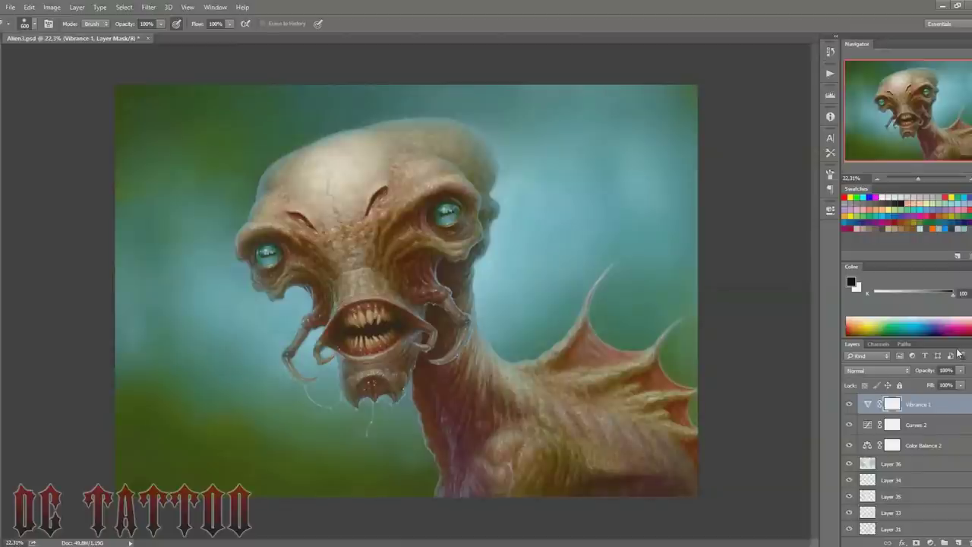
left_click_drag(849, 404, 850, 463)
Step: Add empty Layers 37 and 38, zooming on the mouth and sampling a dark brown
left_click(892, 480)
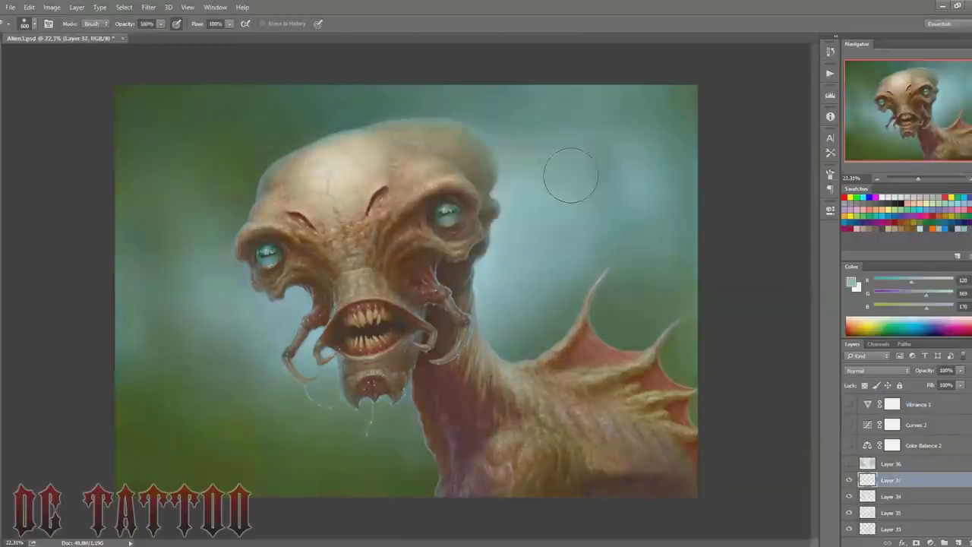
key("b")
left_click(550, 262, "alt")
left_click_drag(341, 360, 484, 248)
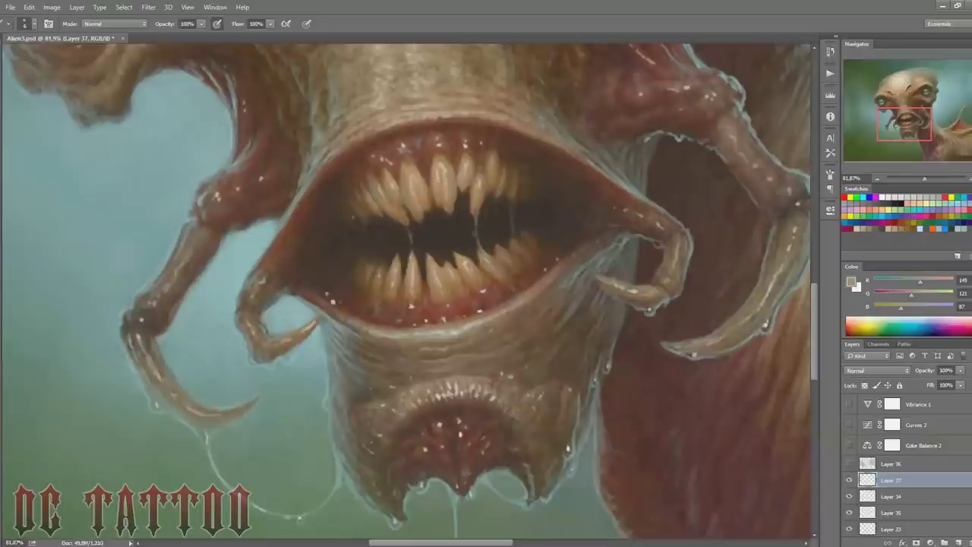
key("x")
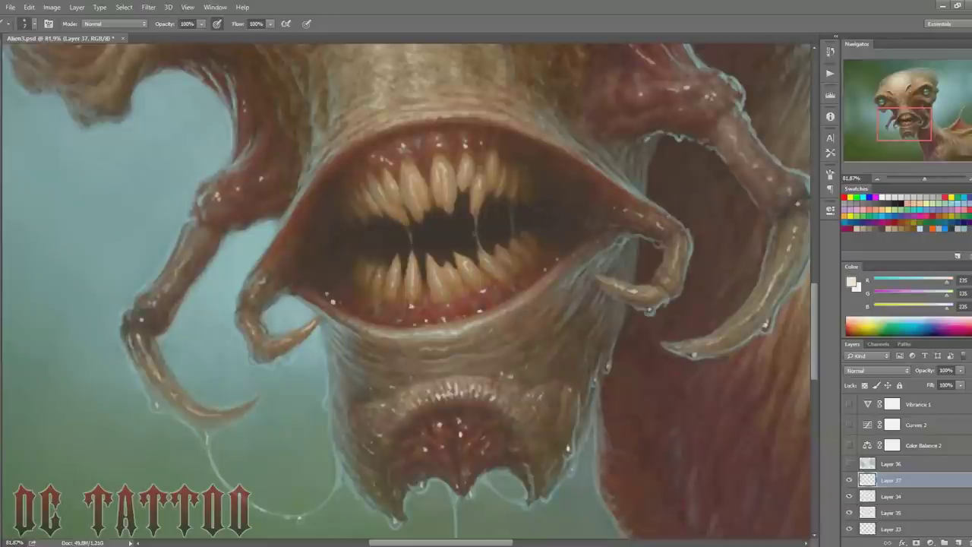
key("ctrl+0")
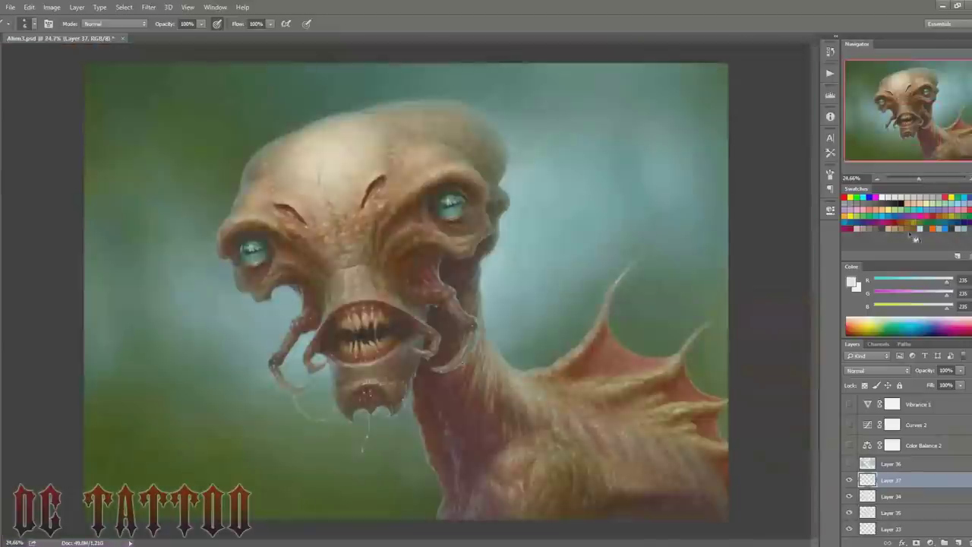
left_click_drag(922, 182, 926, 182)
left_click(445, 259, "alt")
key("ctrl+shift+n")
key("Return")
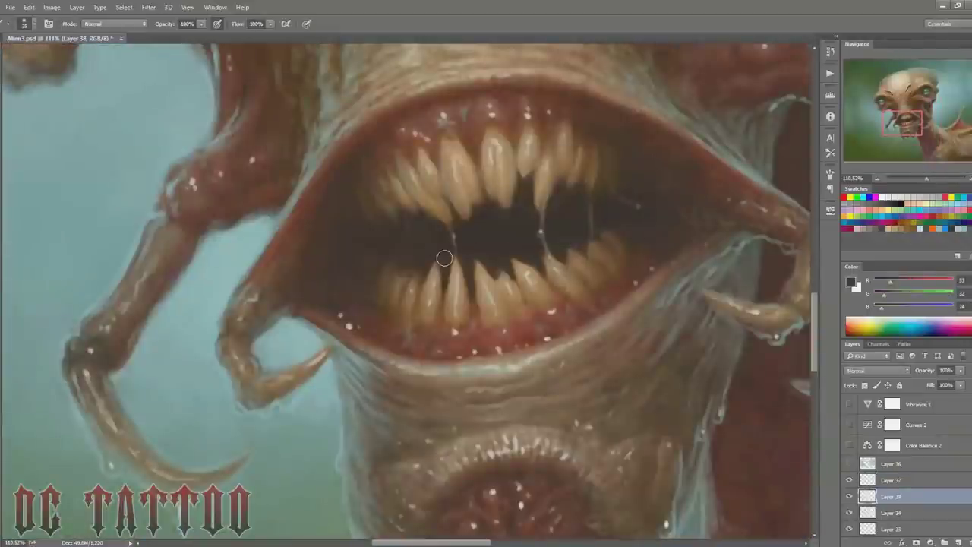
Step: Show the Vibrance, Curves and Color Balance layers, flip the canvas horizontally, and stamp visible layers into Layer 39
mouse_move(849, 404)
left_mouse_down()
mouse_move(849, 445)
mouse_move(849, 404)
left_mouse_up()
left_click_drag(849, 445, 849, 404)
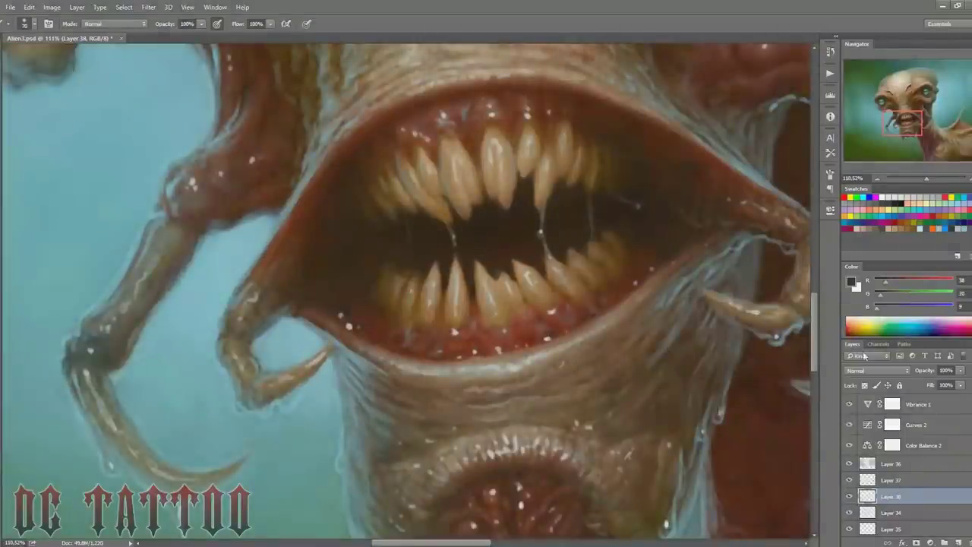
key("ctrl+0")
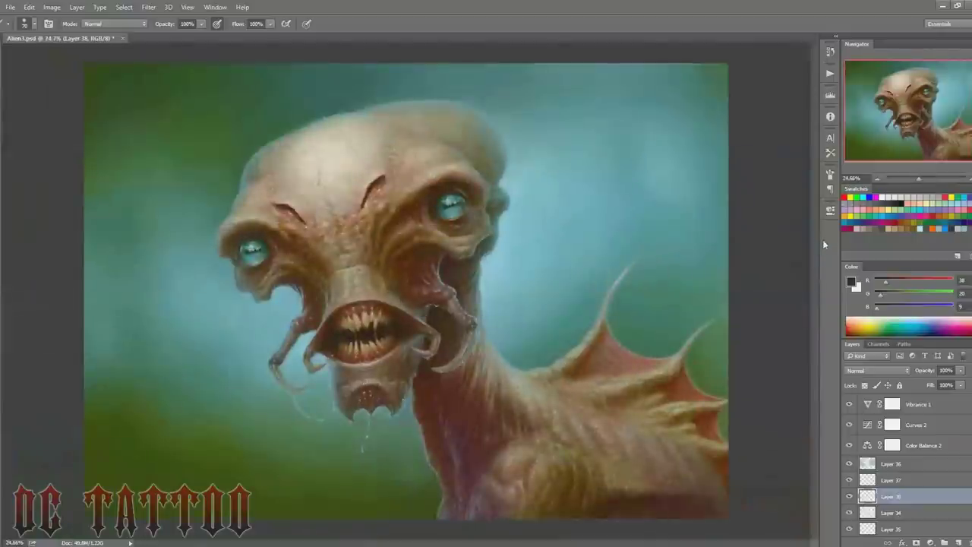
key("ctrl+shift+h")
key("ctrl+alt+shift+e")
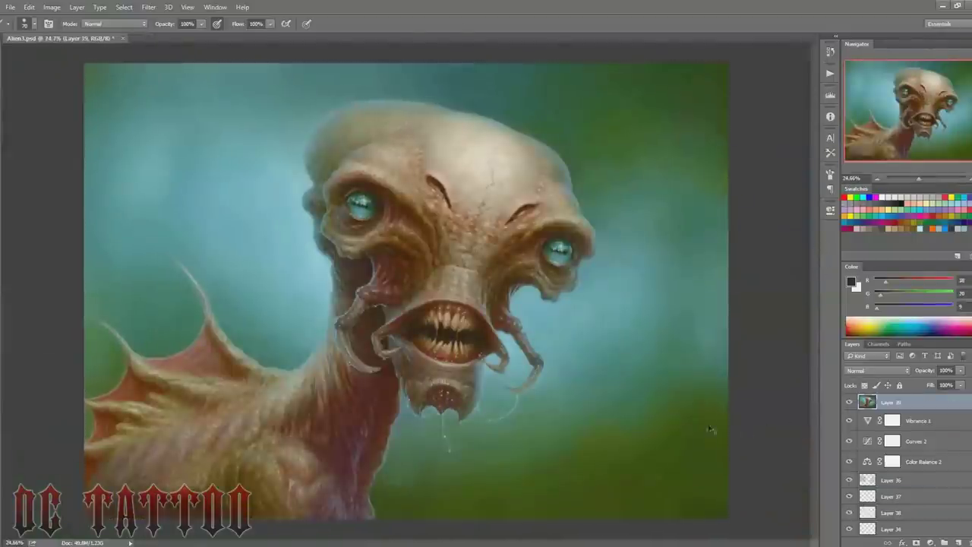
Step: Scale the merged layer up slightly to about 105.6%
key("ctrl+t")
left_click_drag(728, 63, 775, 48)
key("Return")
key("b")
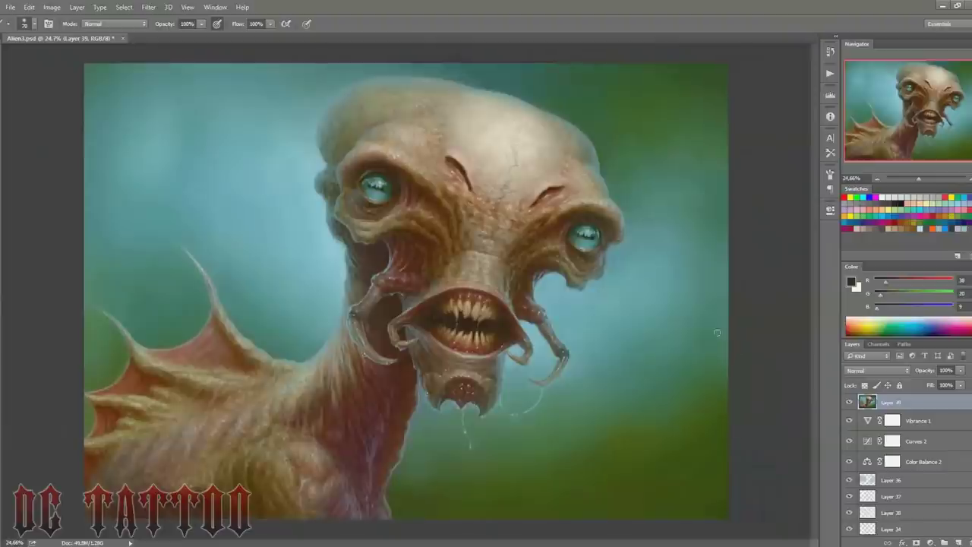
Step: Create a new Overlay Layer 40 at 47% opacity
key("ctrl+shift+n")
key("Return")
left_click(877, 370)
left_click(873, 262)
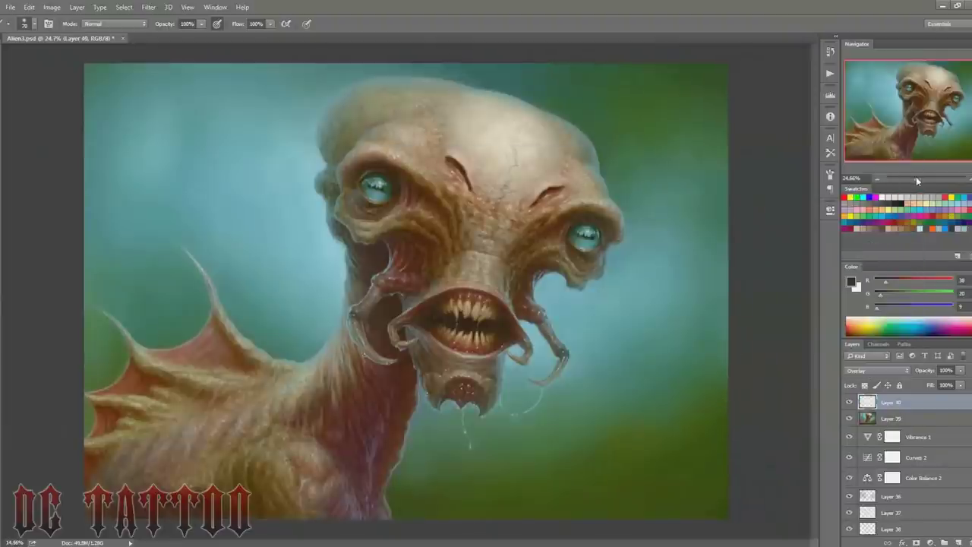
left_click_drag(918, 179, 915, 178)
key("x")
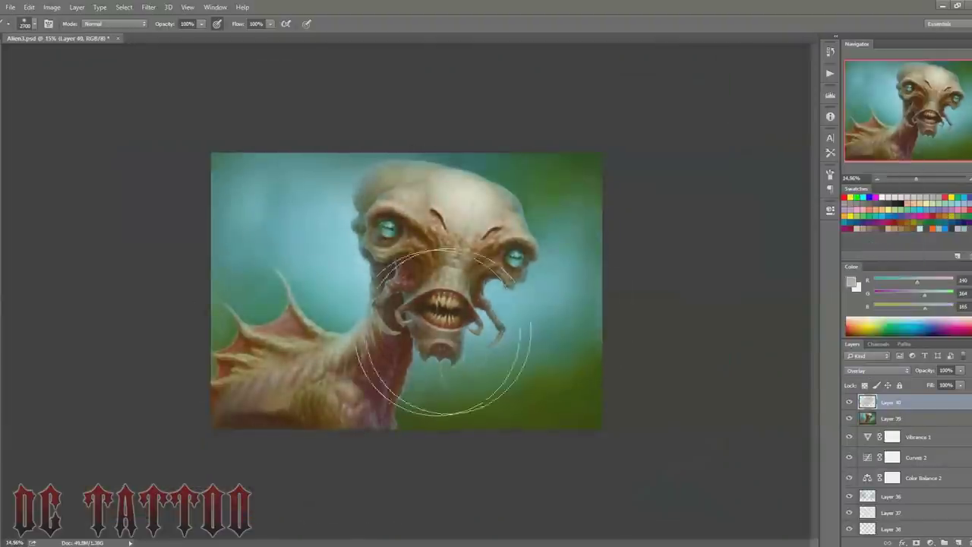
left_click(916, 372)
type("47")
key("Return")
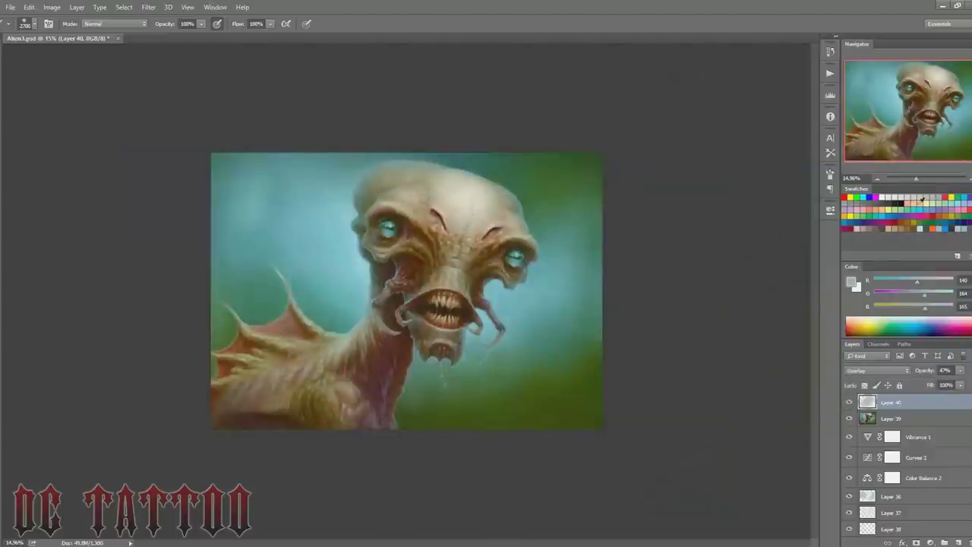
Step: Paint the Overlay layer with a 3000 px brush in dark brown and dark green, lightening around the left eye
left_click(413, 347, "alt")
key("bracketright")
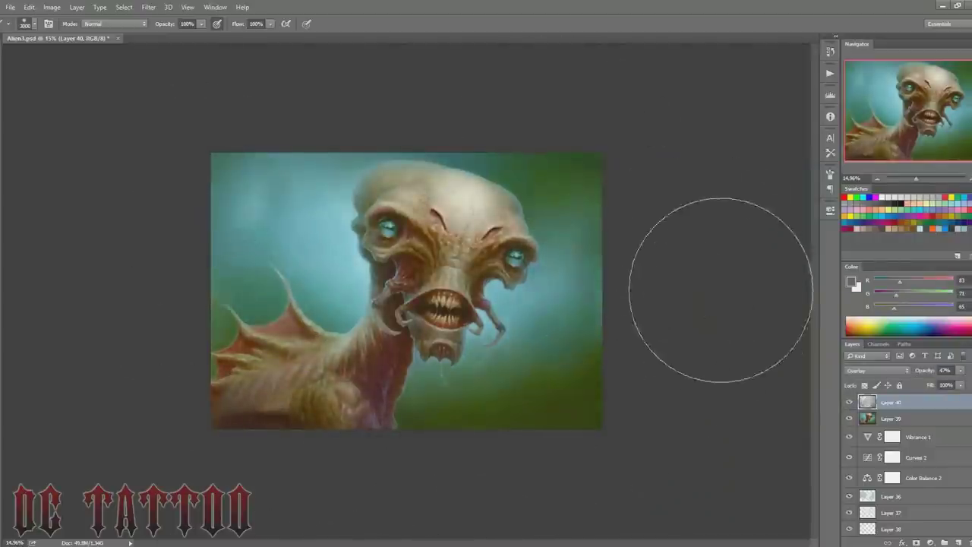
left_click(935, 218)
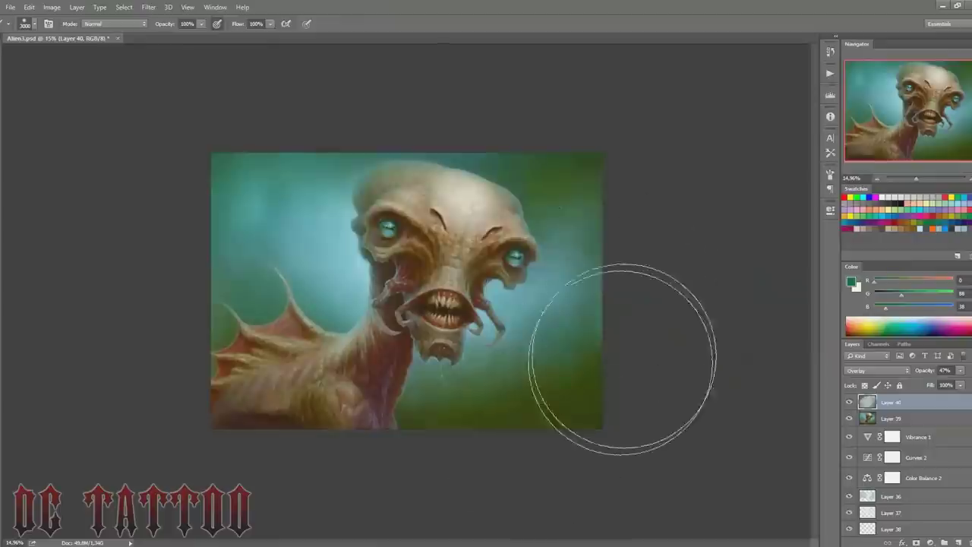
left_click(850, 403)
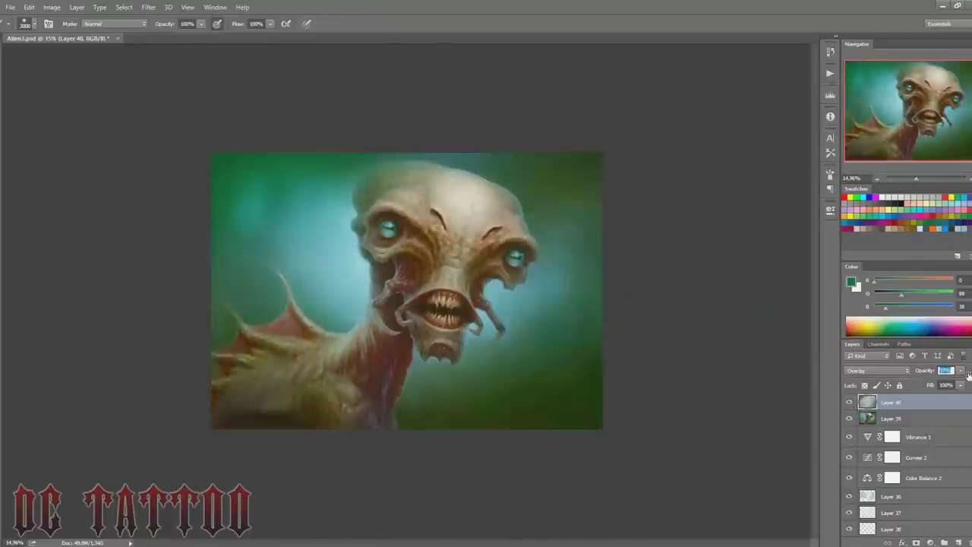
left_click(849, 402)
left_click(380, 198, "alt")
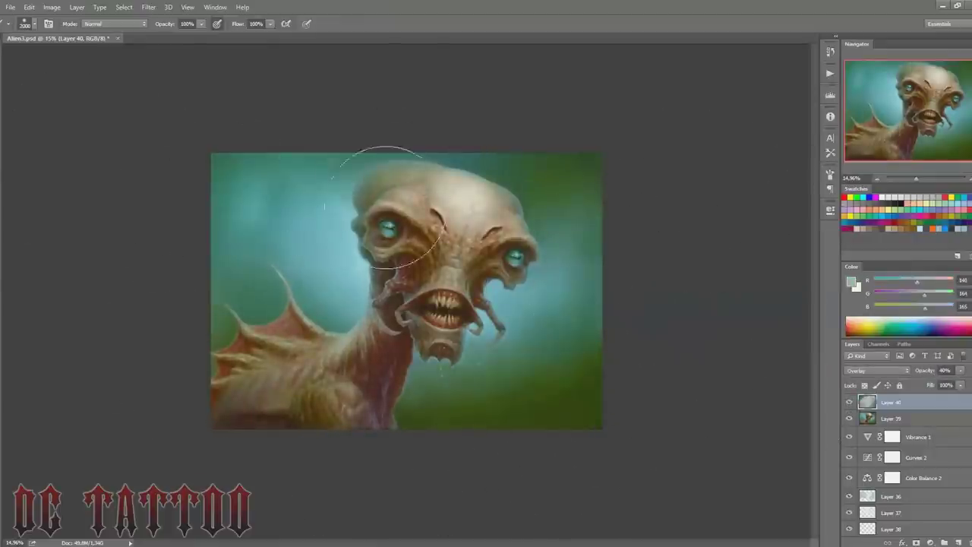
left_click(366, 225)
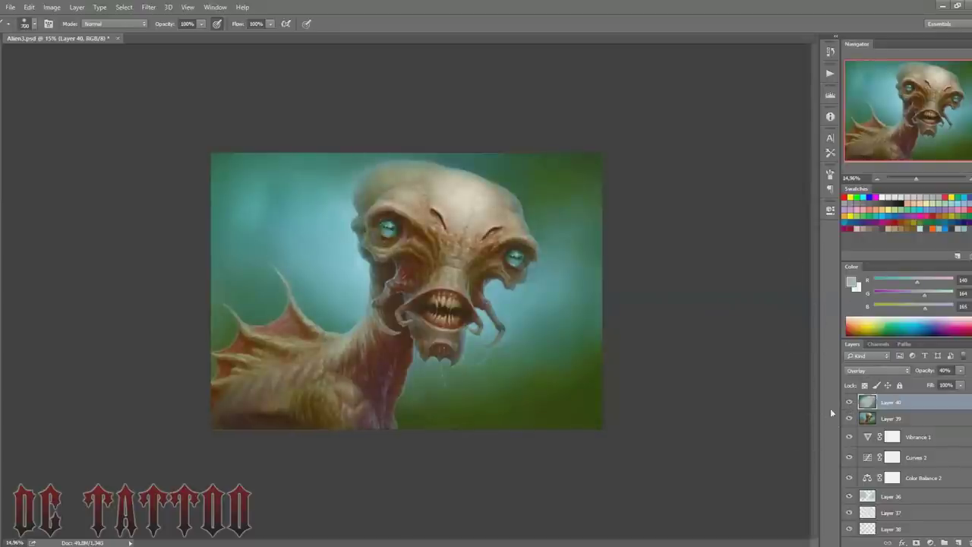
key("ctrl+shift+alt+n")
Step: Paint particle dots on Layer 41, save the document, and soften them with Field Blur
right_click(510, 135)
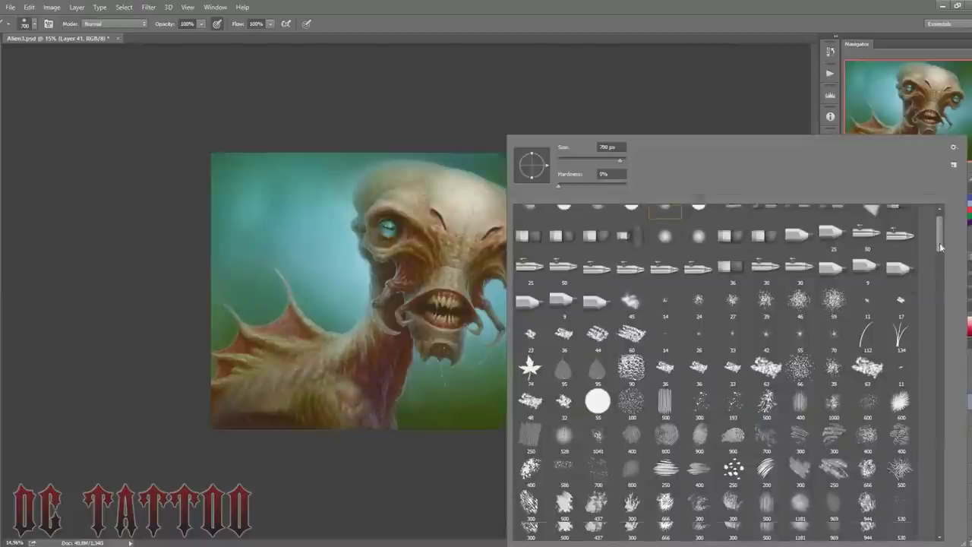
scroll(729, 341, "down", 2)
key("Escape")
key("i")
key("b")
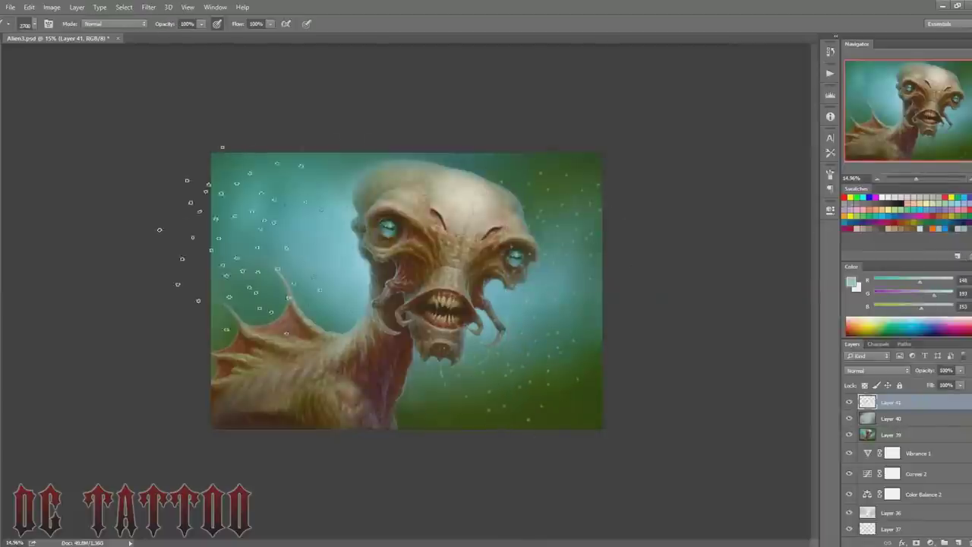
key("ctrl+s")
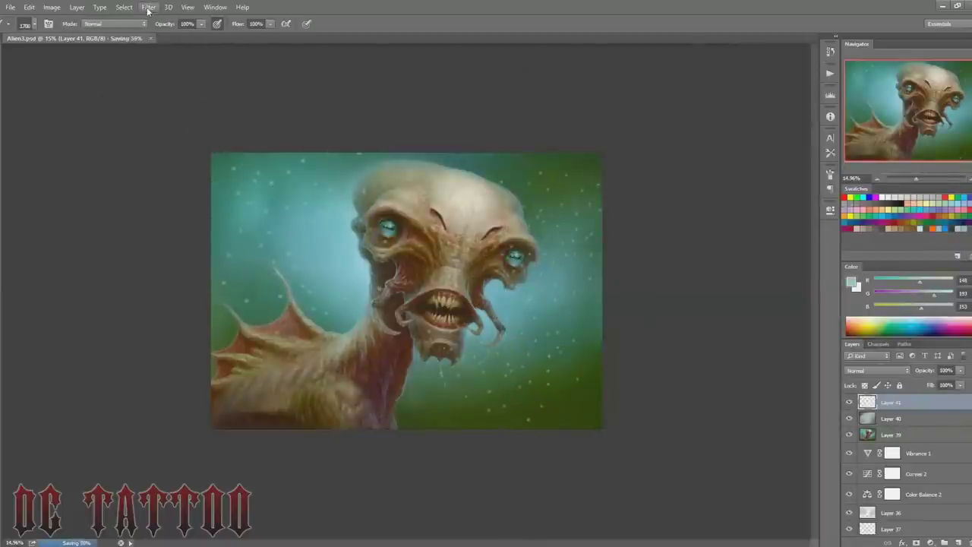
left_click(148, 7)
left_click(113, 133)
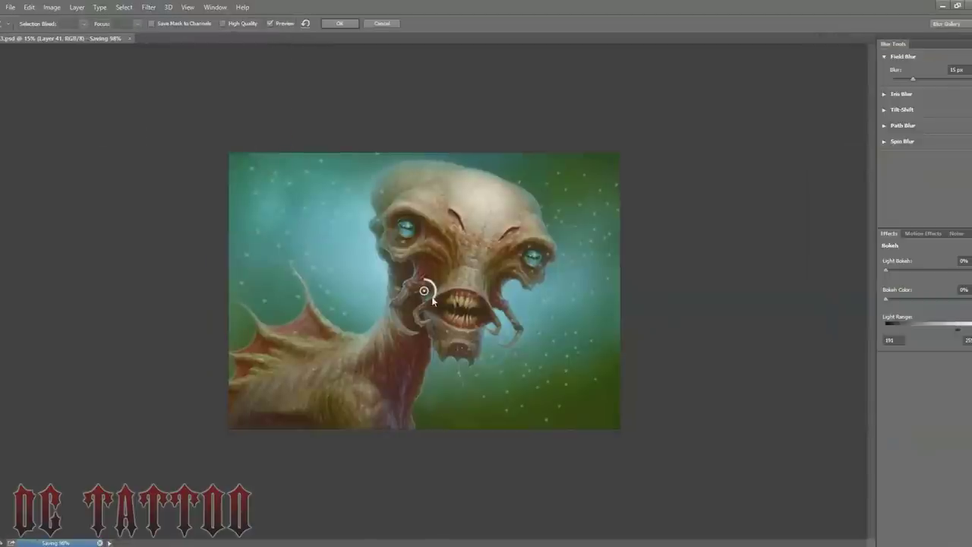
left_click(338, 24)
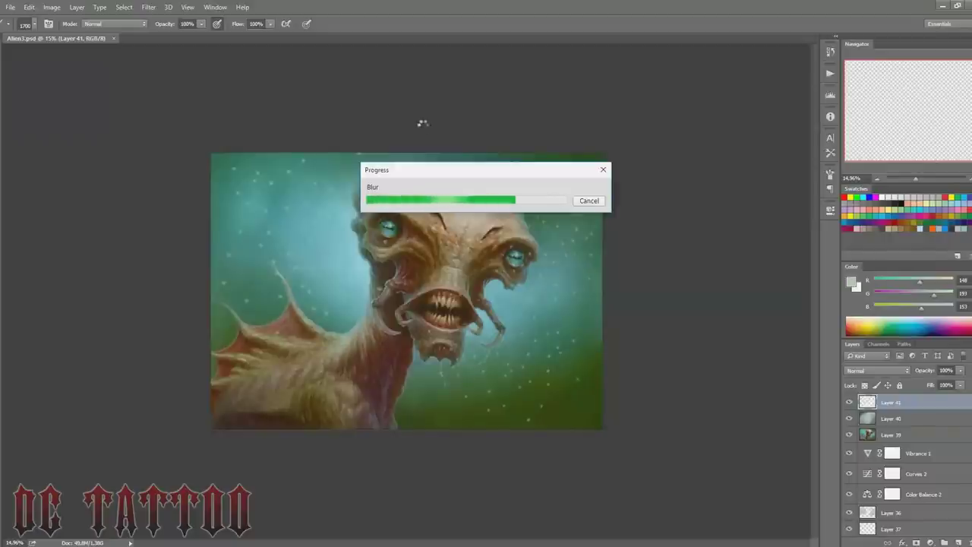
Step: Paint more particles with a small hard round brush and blur them too
right_click(319, 247)
left_click(405, 220)
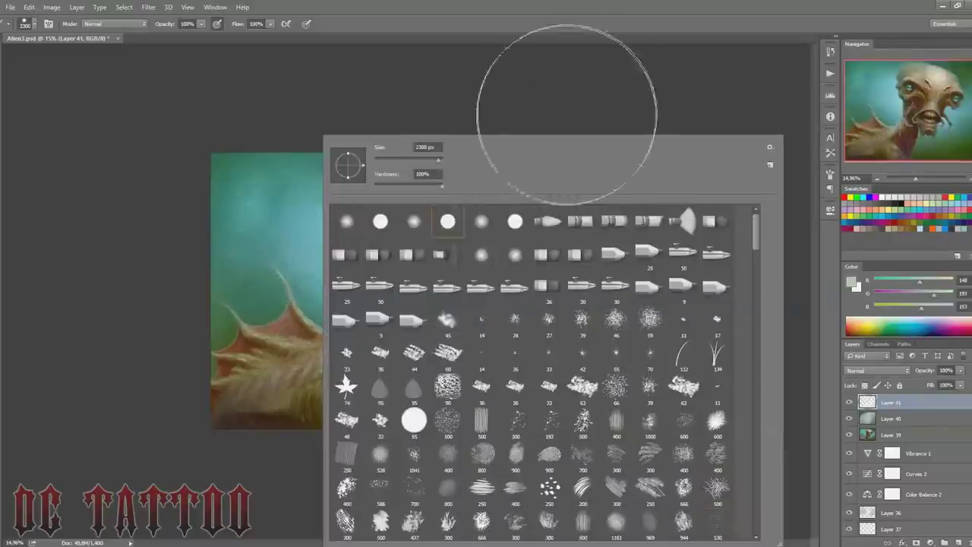
left_click(521, 119)
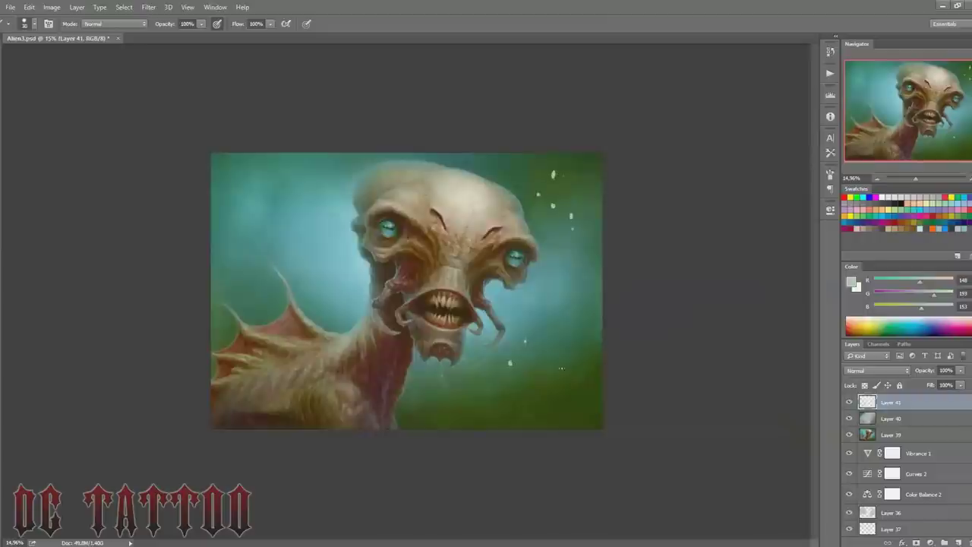
left_click(188, 7)
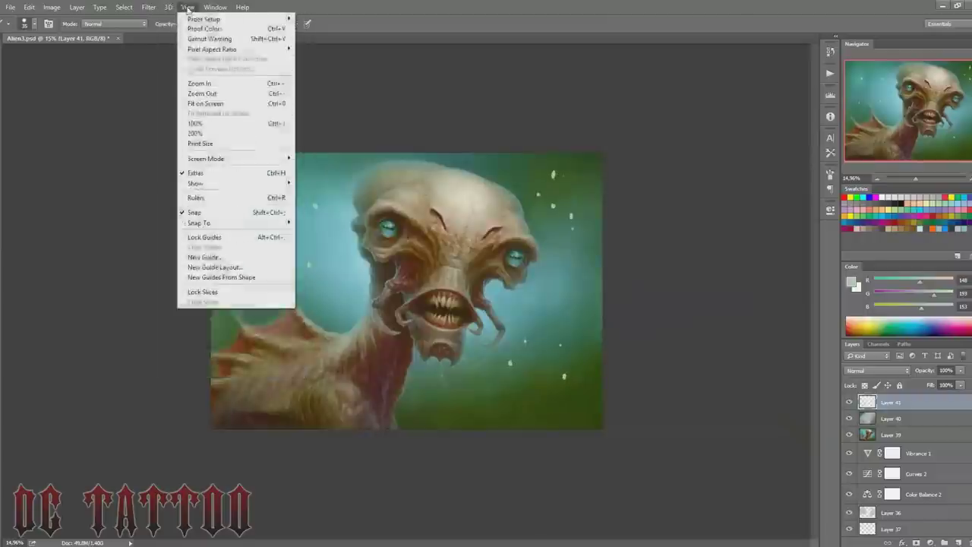
left_click(212, 129)
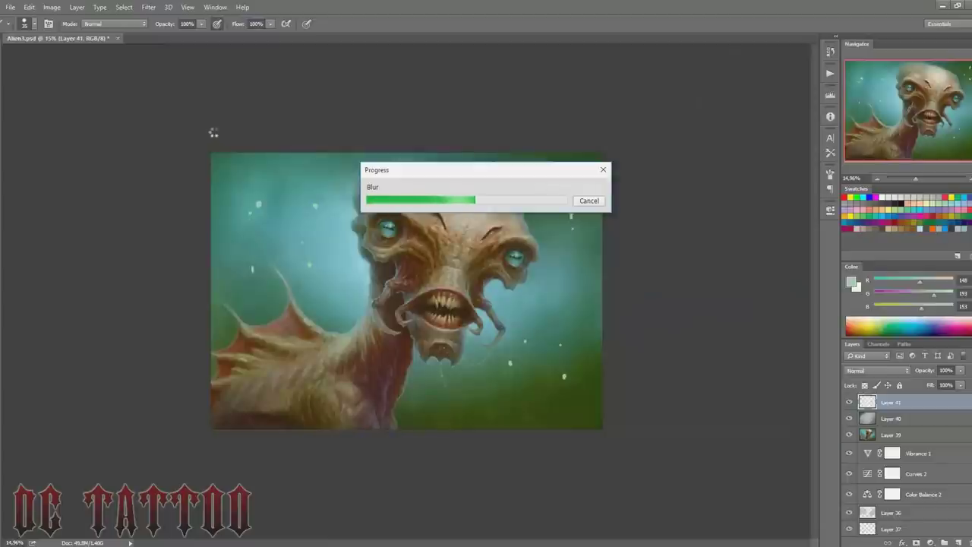
Step: Set a larger brush size and add an empty Layer 42 on top
right_click(306, 133)
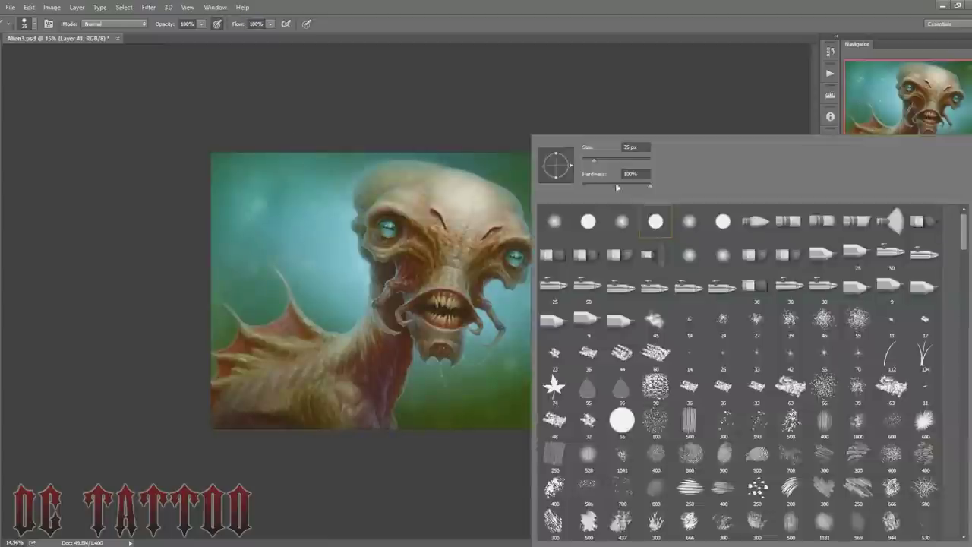
key("Escape")
right_click(306, 133)
double_click(575, 221)
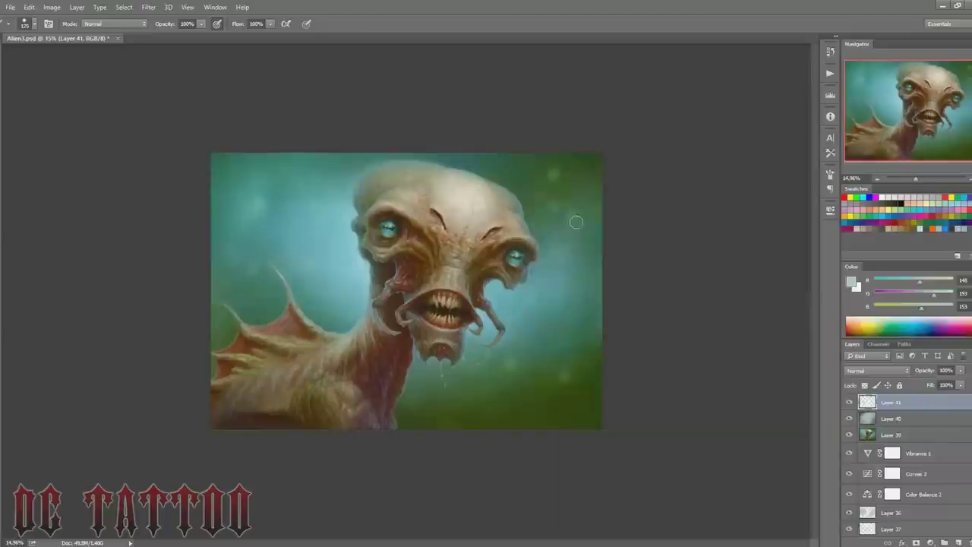
key("bracketright")
key("bracketright")
key("bracketright")
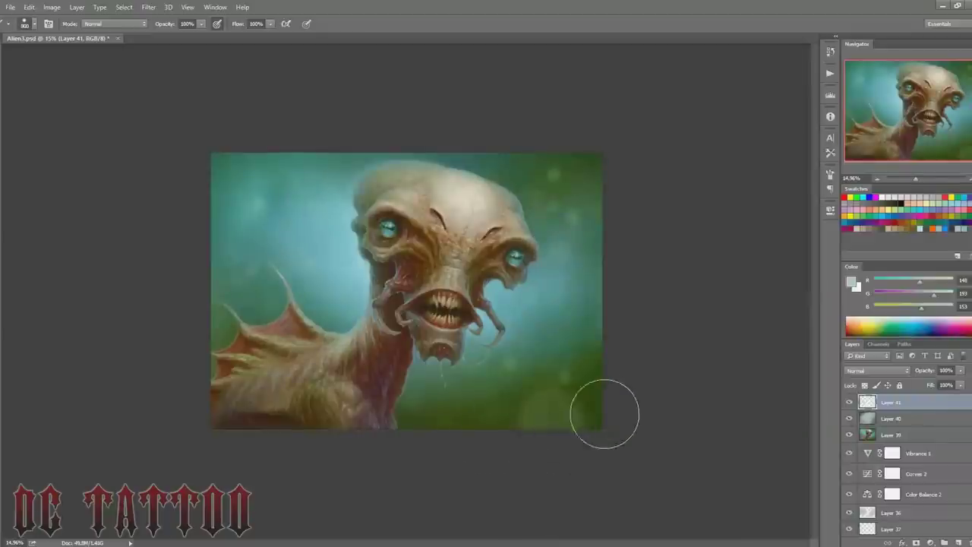
key("bracketleft")
key("bracketleft")
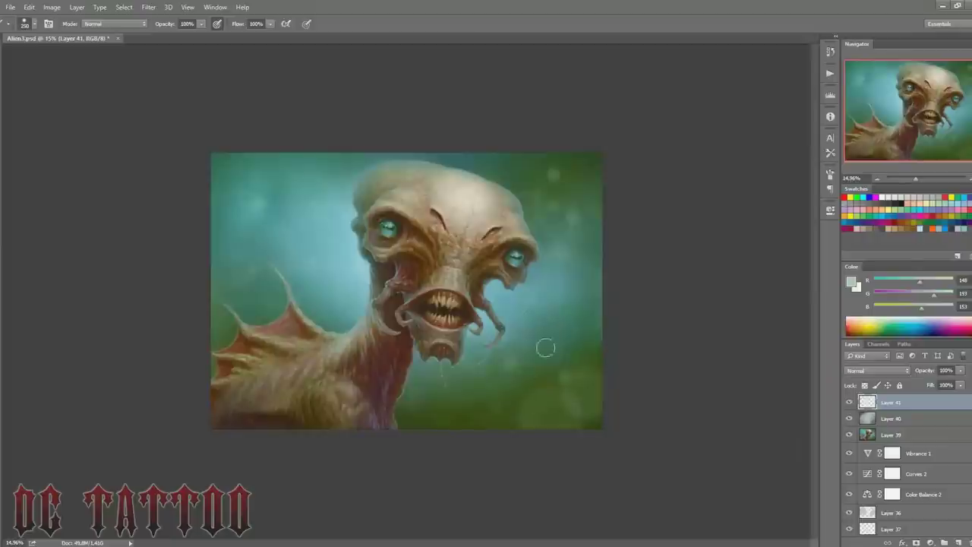
key("ctrl+shift+alt+n")
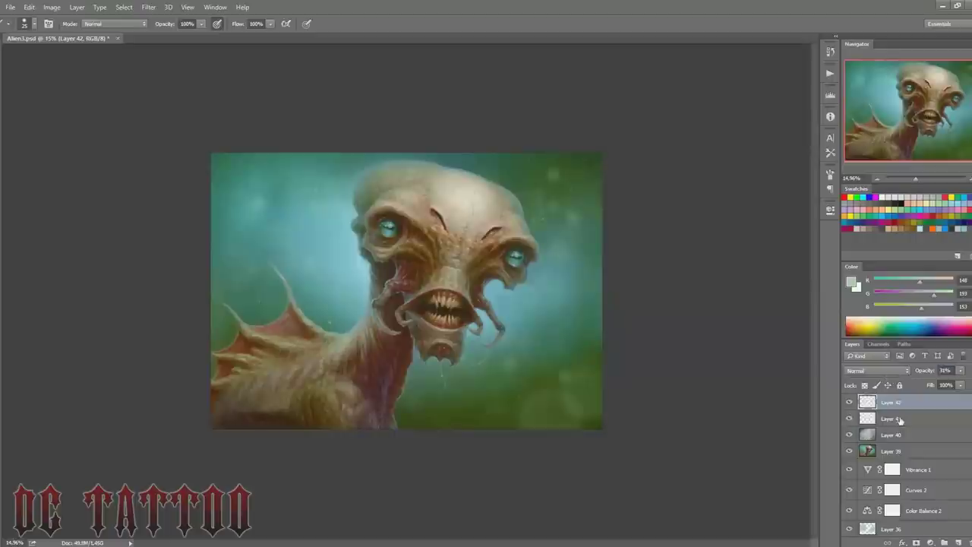
Step: Stamp all visible layers onto a new layer and apply the High Pass filter
key("alt+bracketleft")
left_click(925, 405)
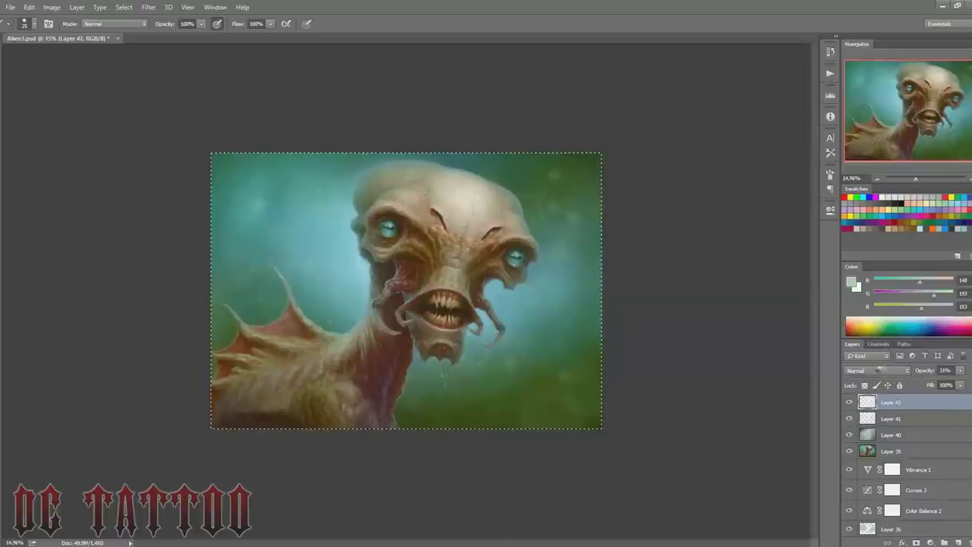
key("ctrl+shift+alt+e")
left_click(148, 7)
left_click(114, 222)
left_click(877, 370)
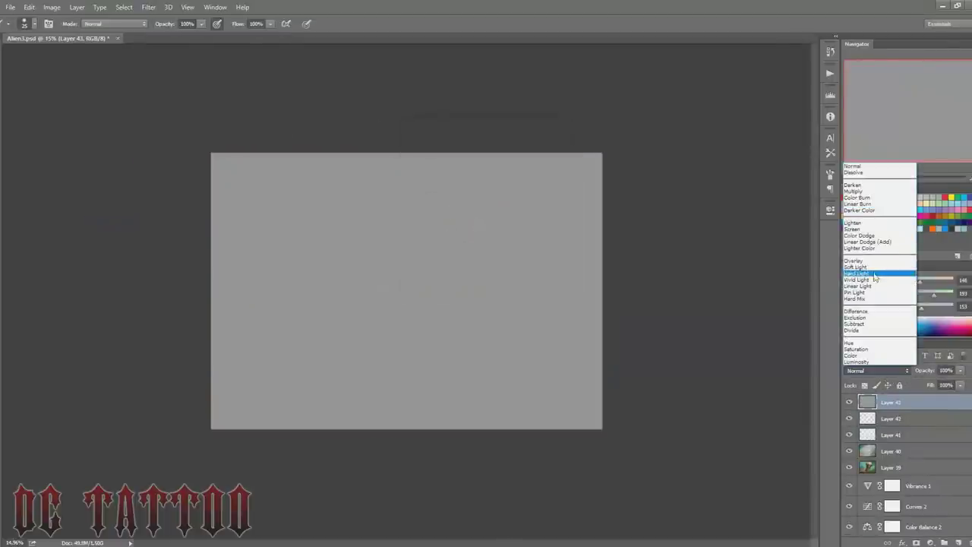
Step: Set the grey high-pass layer to Hard Light blending at 65% opacity
left_click(870, 263)
key("ctrl+0")
left_click_drag(919, 180, 917, 180)
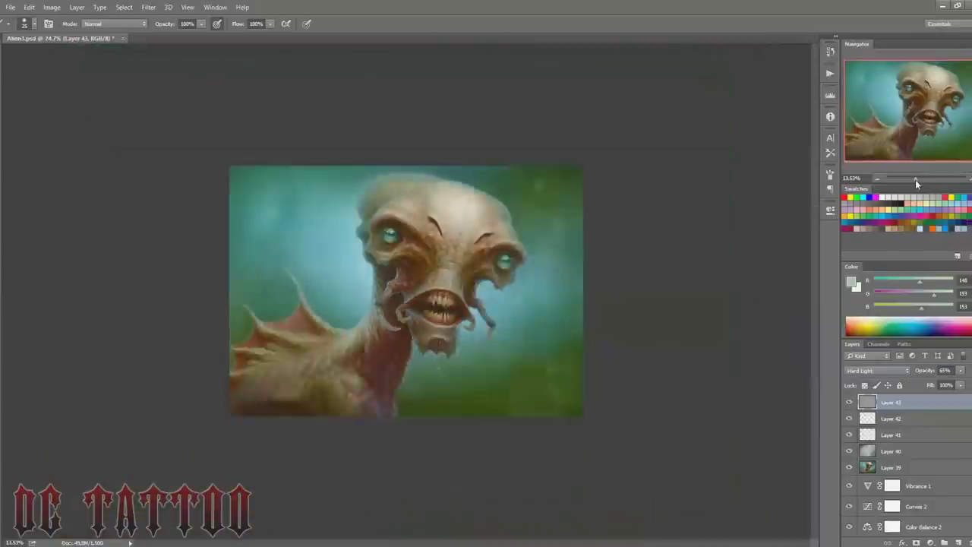
Step: Add a new empty layer and set up a white brush for signing
key("ctrl+shift+n")
key("Return")
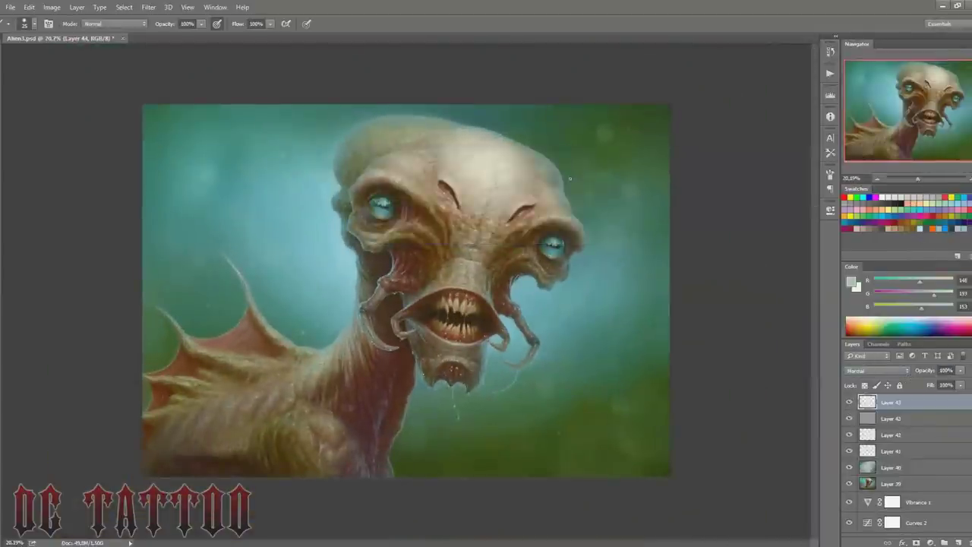
key("d")
key("x")
right_click(523, 136)
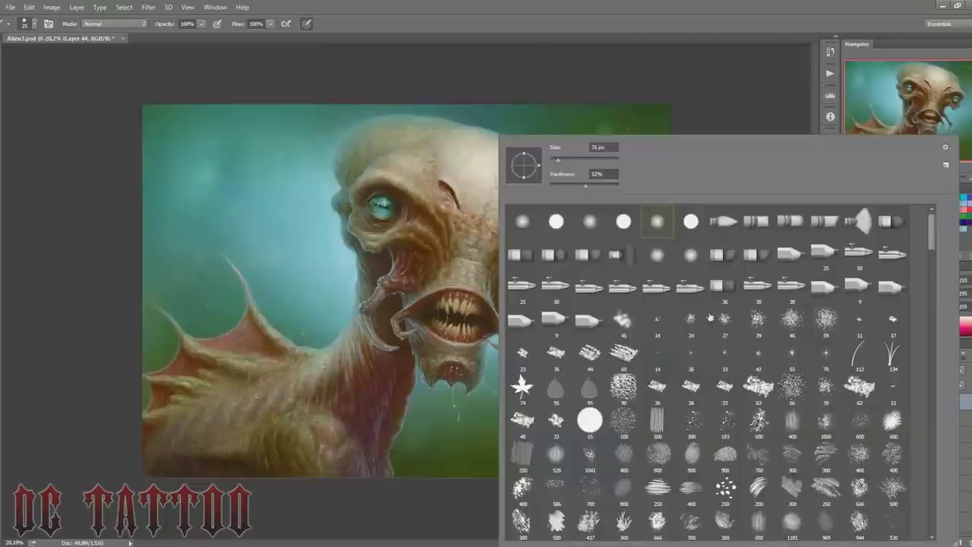
key("Return")
scroll(579, 426, "up", 5)
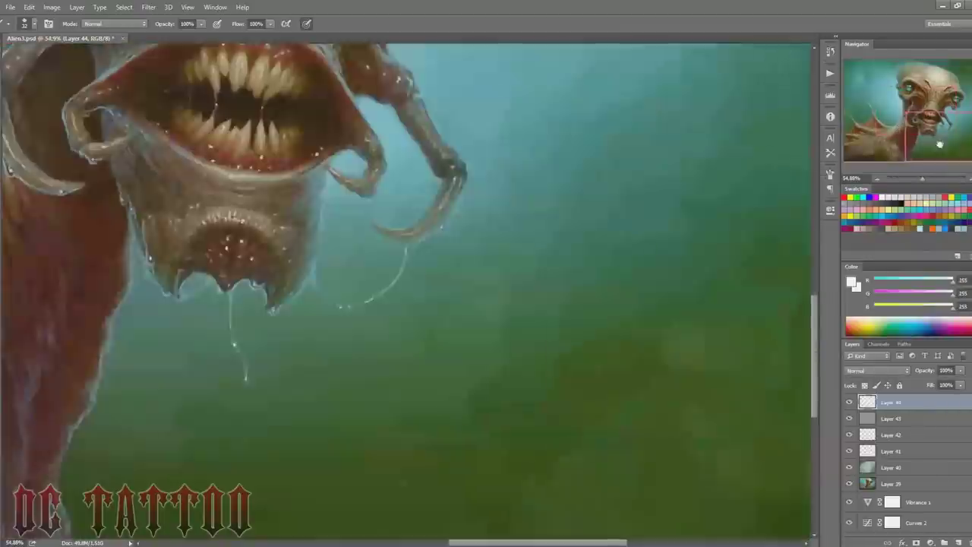
Step: Paint the white signature initials with 2017 beneath them
left_click_drag(498, 338, 471, 376)
left_click_drag(531, 357, 630, 307)
left_click_drag(563, 372, 623, 335)
key("ctrl+0")
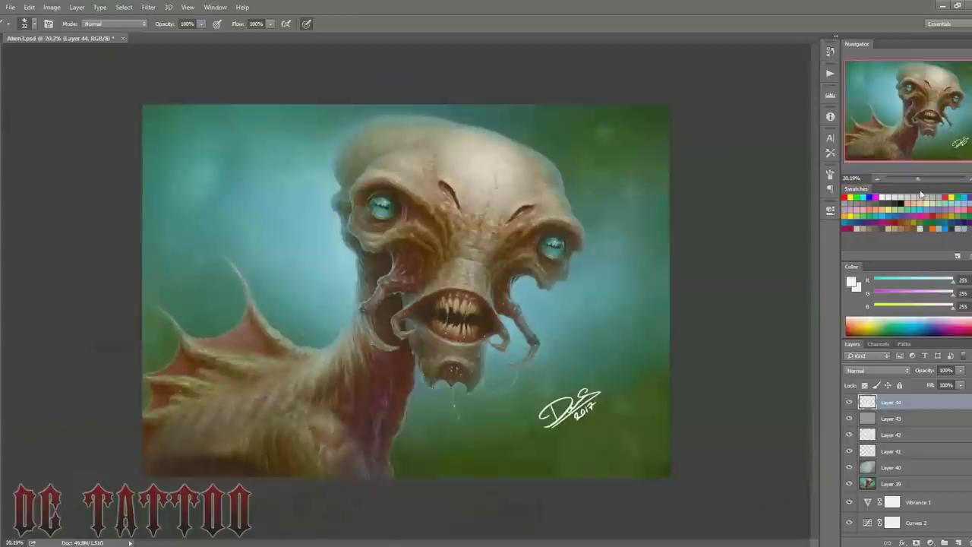
Step: Scale the signature down and commit the transform near the bottom centre
key("e")
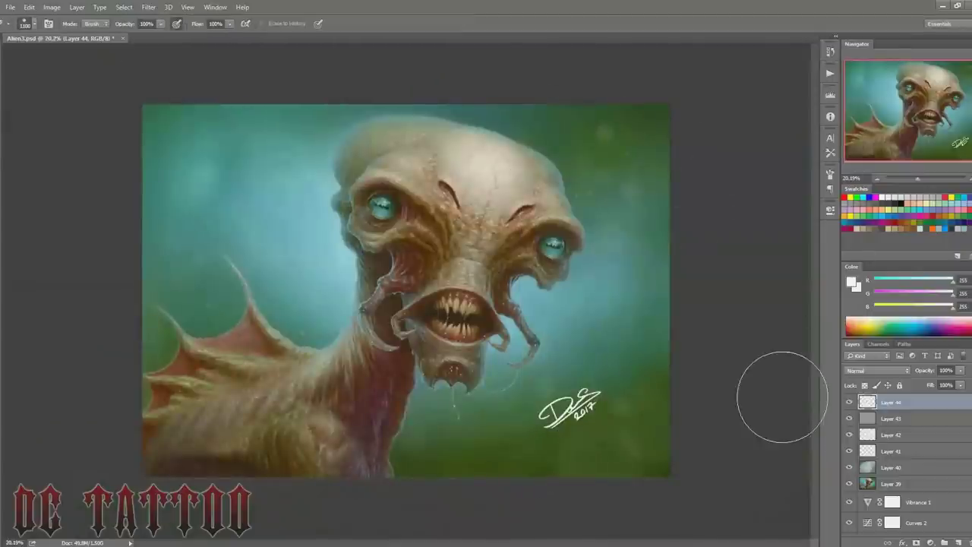
key("ctrl+t")
mouse_move(600, 389)
left_mouse_down()
mouse_move(423, 458)
mouse_move(431, 439)
left_mouse_up()
key("Return")
key("v")
key("ctrl+t")
key("Return")
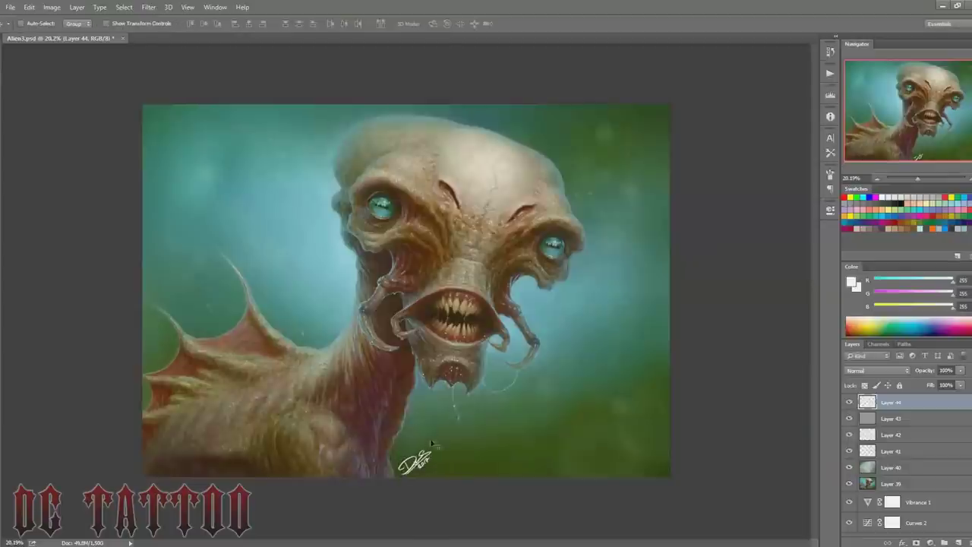
Step: Fine-tune the signature's rotation and drag it into the lower-right corner
key("ctrl+t")
left_click_drag(486, 422, 455, 439)
key("Return")
left_click_drag(448, 407, 448, 413)
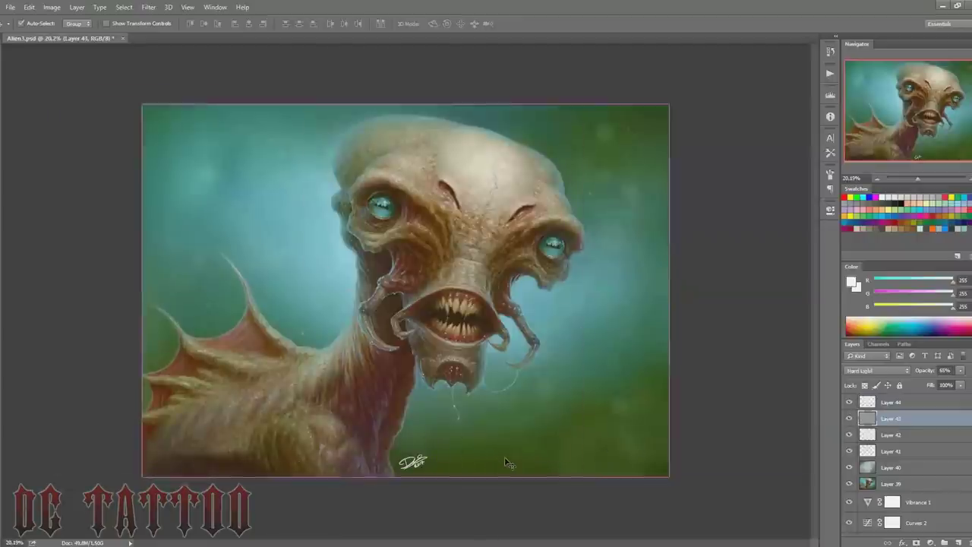
mouse_move(437, 465)
left_mouse_down()
mouse_move(162, 453)
mouse_move(684, 457)
mouse_move(659, 459)
left_mouse_up()
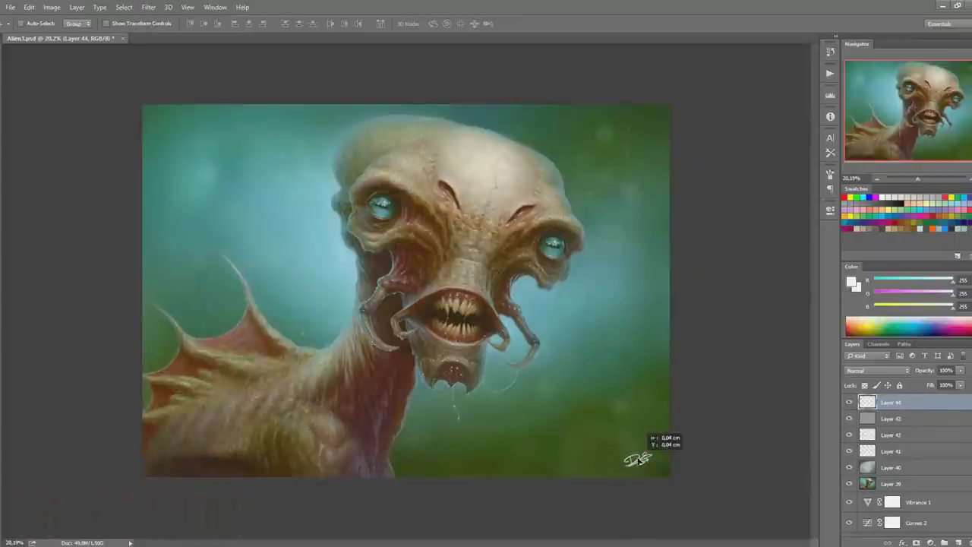